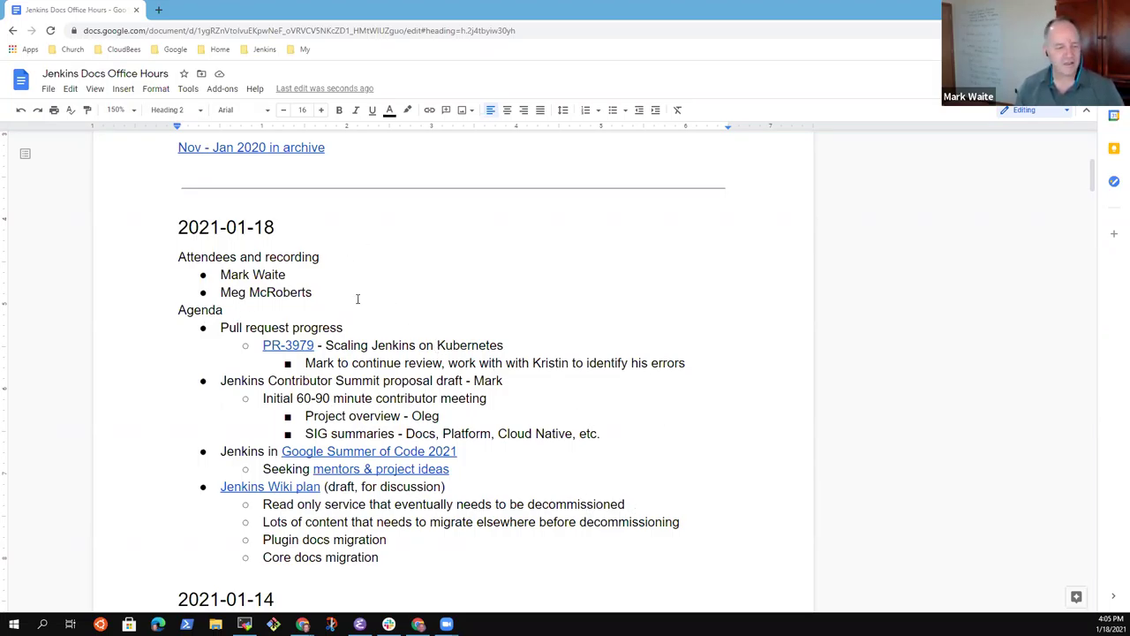
# Step: Change 'draft' to 'outline' in the Contributor Summit proposal agenda item
pyautogui.click(294, 279)
pyautogui.press('Down')
pyautogui.press('Down')
pyautogui.press('Down')
pyautogui.hotkey('shift', 'End')
pyautogui.press('Down')
pyautogui.press('Down')
pyautogui.press('Down')
pyautogui.hotkey('shift', 'End')
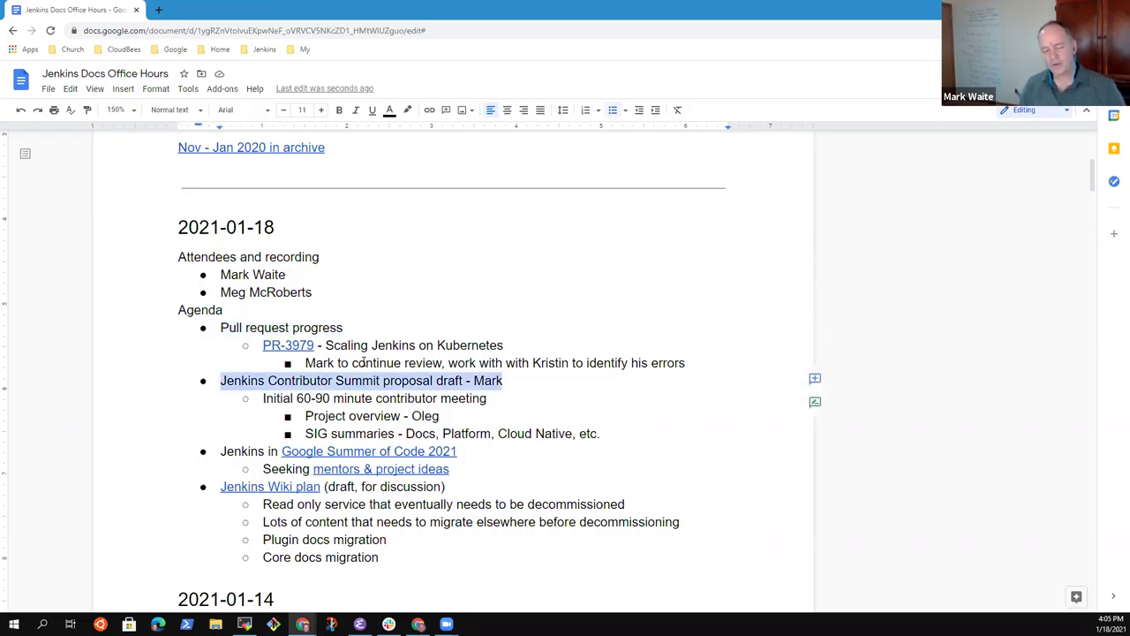
pyautogui.press('Right')
pyautogui.hotkey('ctrl', 'Left')
pyautogui.hotkey('ctrl', 'Left')
pyautogui.press('Left')
pyautogui.hotkey('ctrl', 'shift', 'Left')
pyautogui.write('outline')
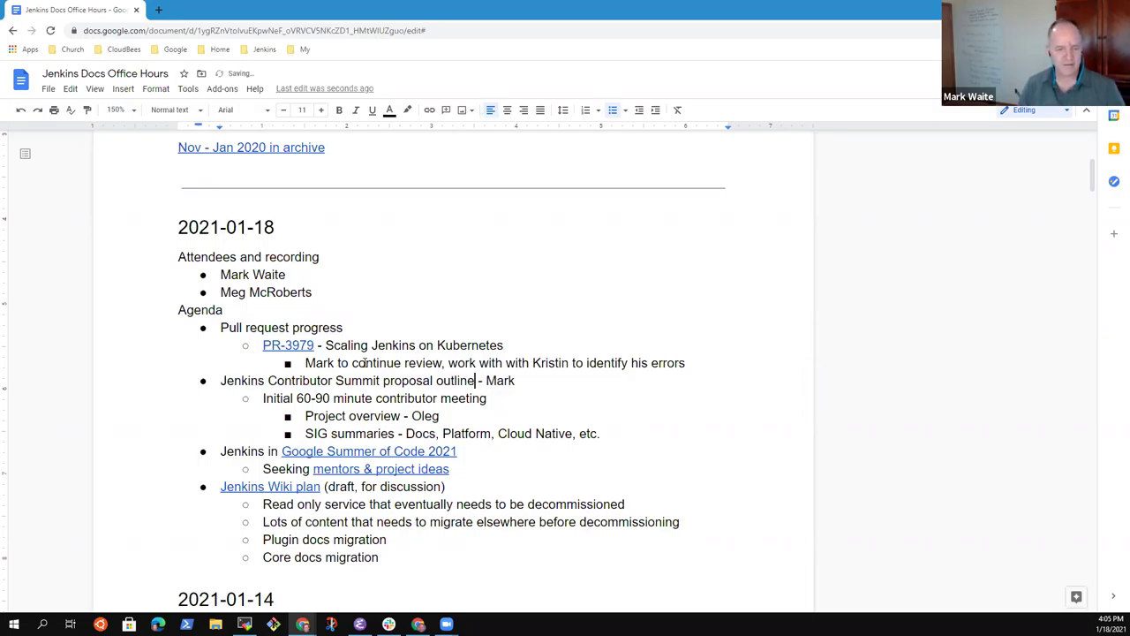
# Step: Move down past the Summer of Code item to the Jenkins Wiki plan line and scroll the notes
pyautogui.press('Down')
pyautogui.press('Down')
pyautogui.press('Down')
pyautogui.press('Down')
pyautogui.hotkey('shift', 'Home')
pyautogui.press('Down')
pyautogui.press('Down')
pyautogui.hotkey('shift', 'Home')
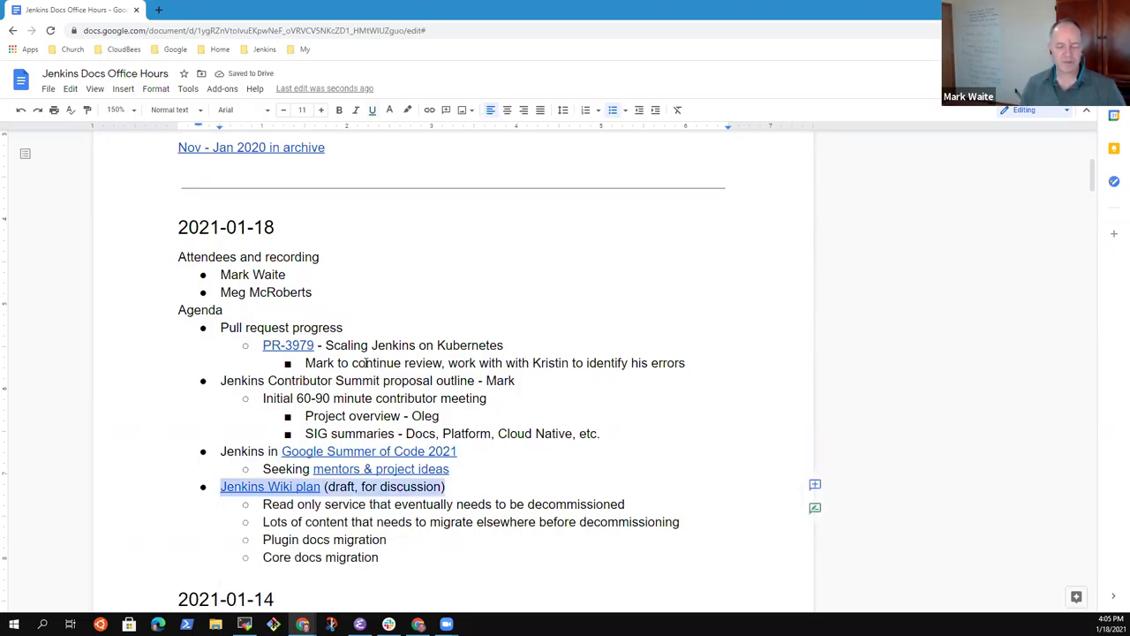
pyautogui.press('Down')
pyautogui.press('Down')
pyautogui.press('Down')
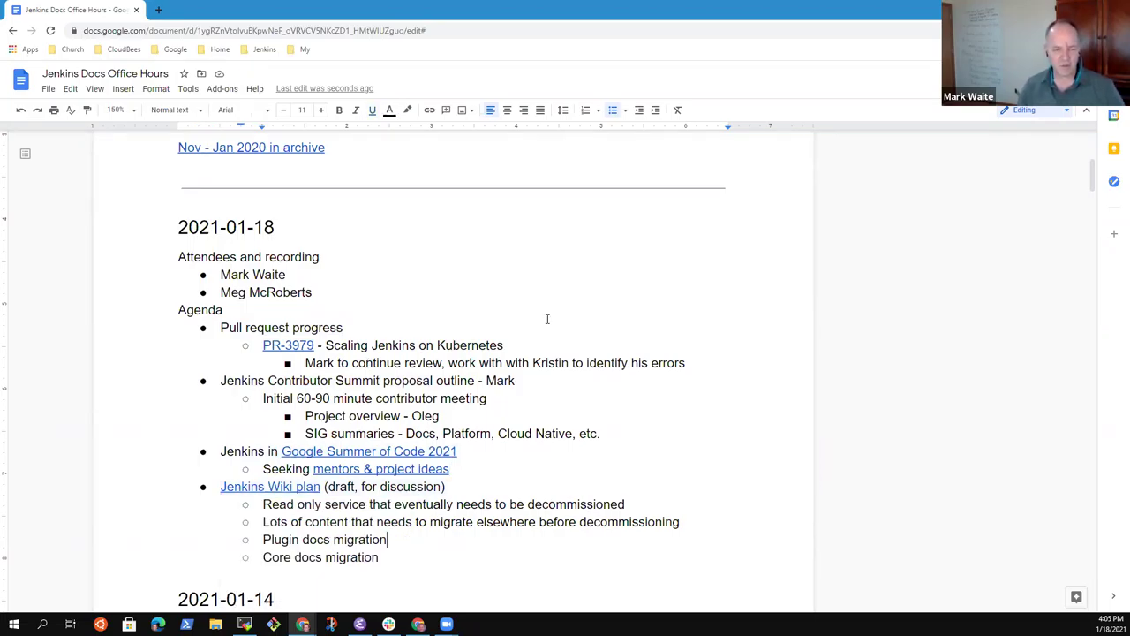
pyautogui.scroll(-10, 468, 347)
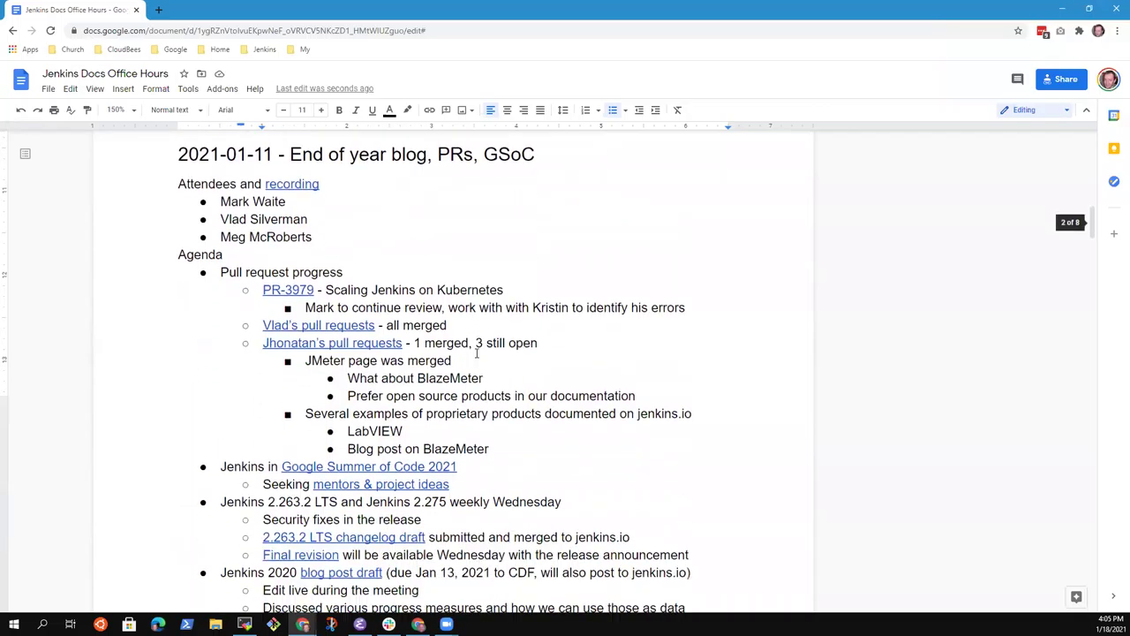
pyautogui.scroll(1, 487, 357)
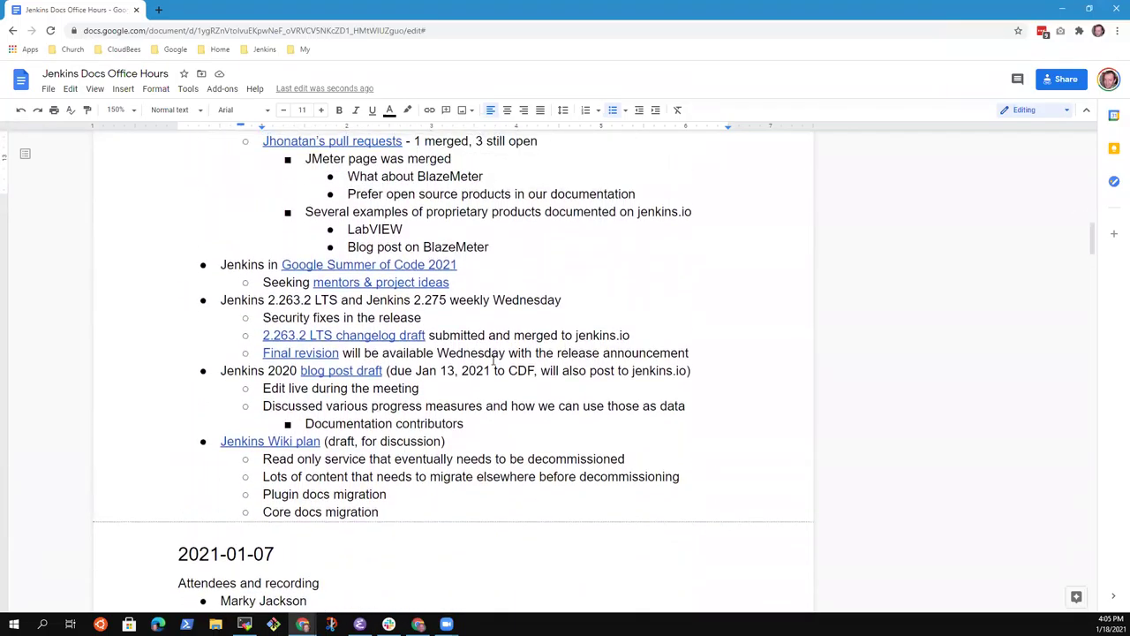
pyautogui.scroll(10, 502, 371)
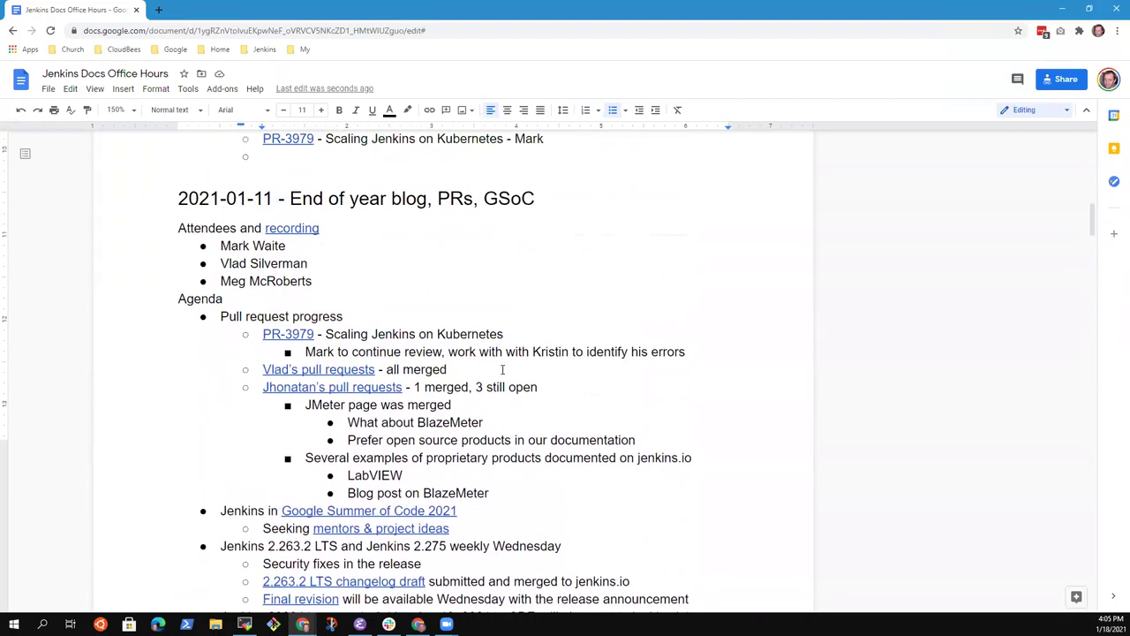
pyautogui.scroll(1, 433, 362)
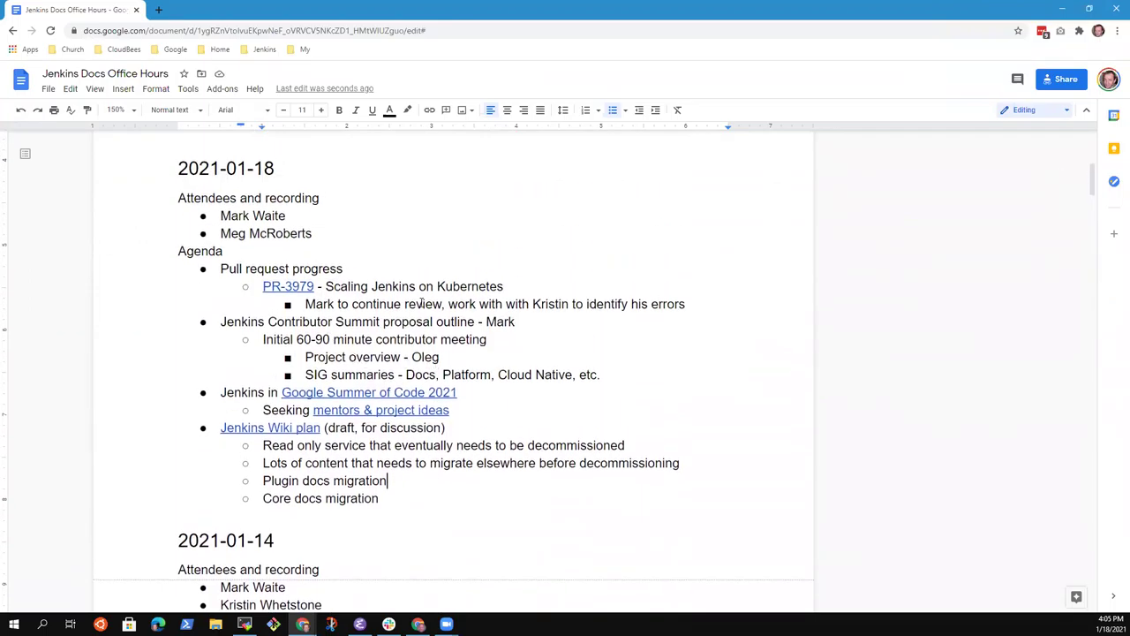
# Step: Insert an empty bullet just above the Contributor Summit agenda item
pyautogui.click(423, 322)
pyautogui.press('End')
pyautogui.press('Down')
pyautogui.press('Down')
pyautogui.press('Down')
pyautogui.press('Down')
pyautogui.press('Down')
pyautogui.press('Down')
pyautogui.press('Up')
pyautogui.press('Up')
pyautogui.press('Up')
pyautogui.press('Up')
pyautogui.press('Up')
pyautogui.press('Up')
pyautogui.press('Return')
pyautogui.press('Up')
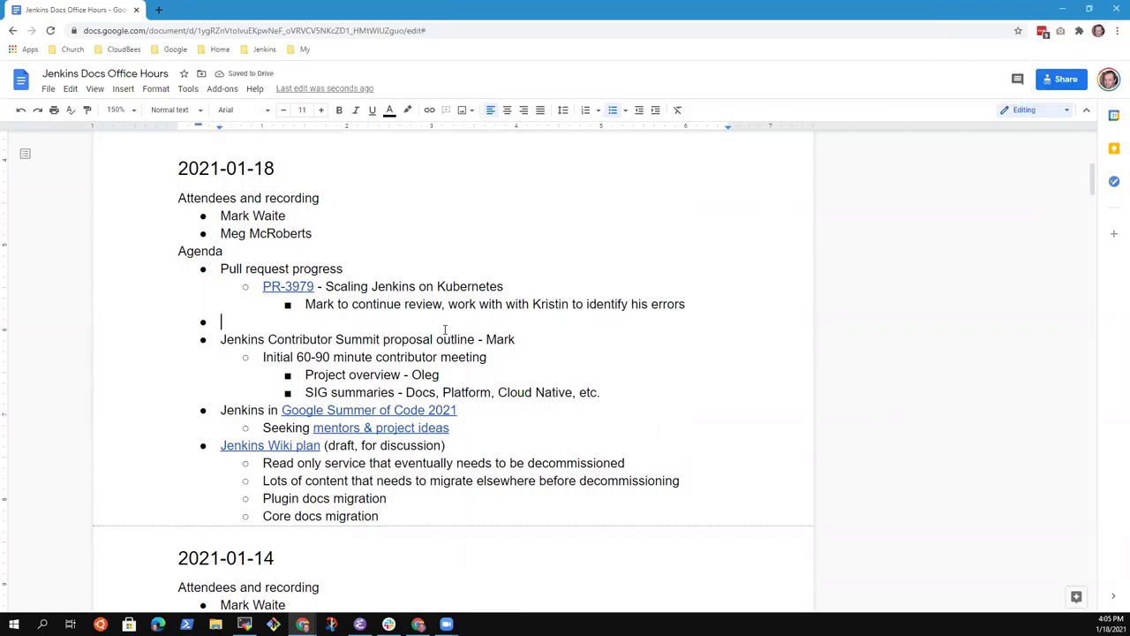
# Step: Type 'Encouraging new contributors from underserved communities' in the new bullet, crediting the presenter by name
pyautogui.write('Encouraging new cont')
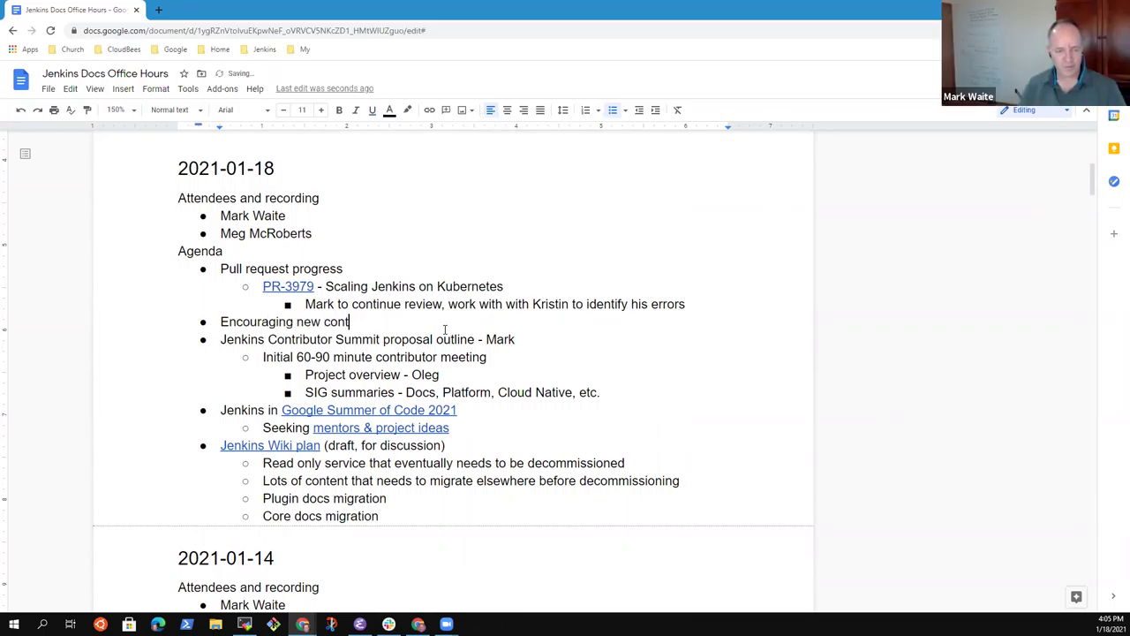
pyautogui.write('ributors - Me')
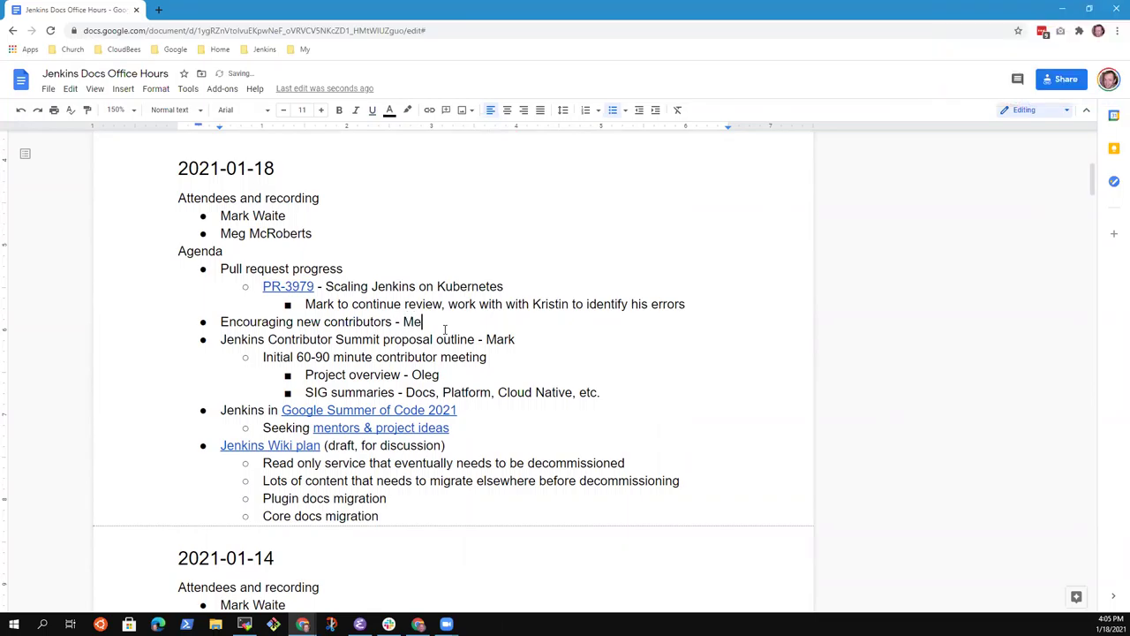
pyautogui.write('g')
pyautogui.write('from underserved communities')
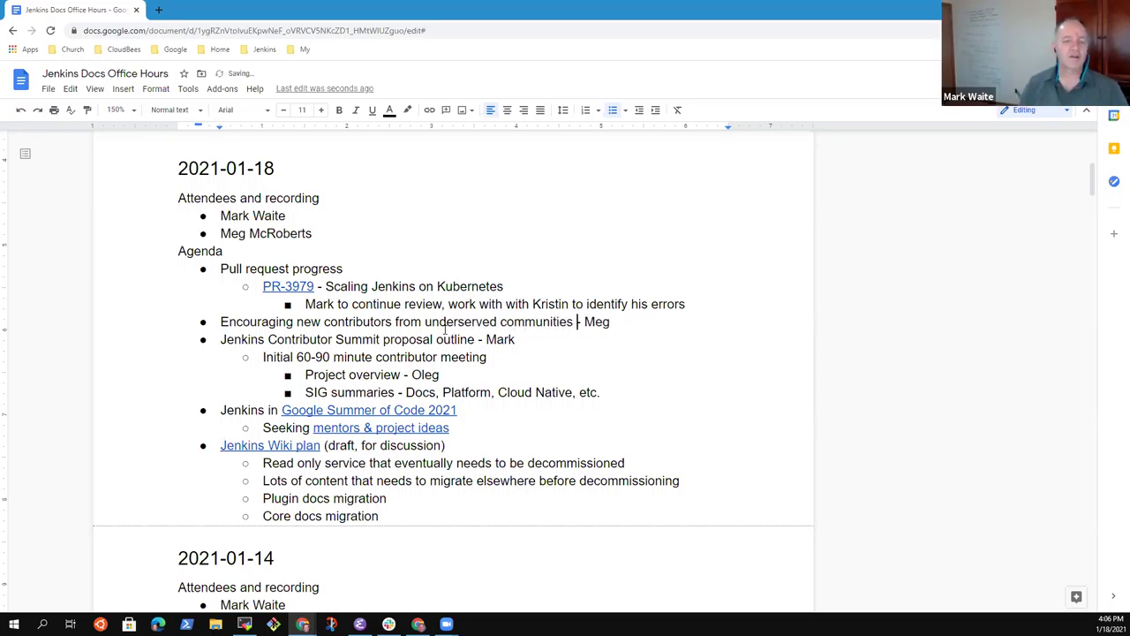
pyautogui.press('End')
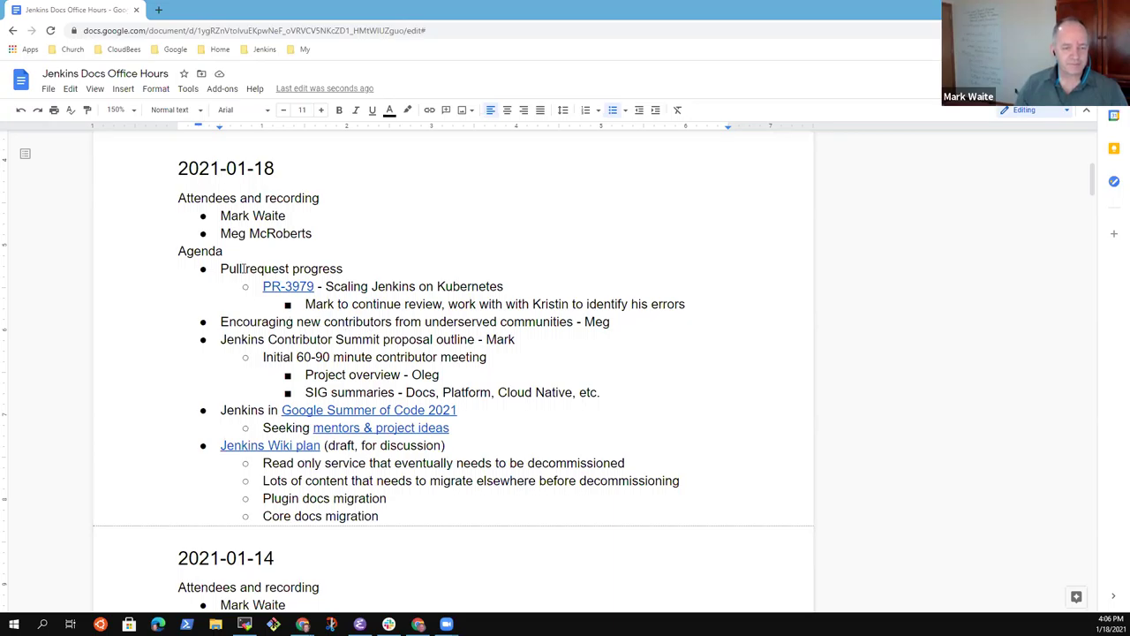
# Step: Open pull request #3979 'Scaling jenkins on kubernetes' on GitHub in a new tab, then return to the notes
pyautogui.click(327, 275)
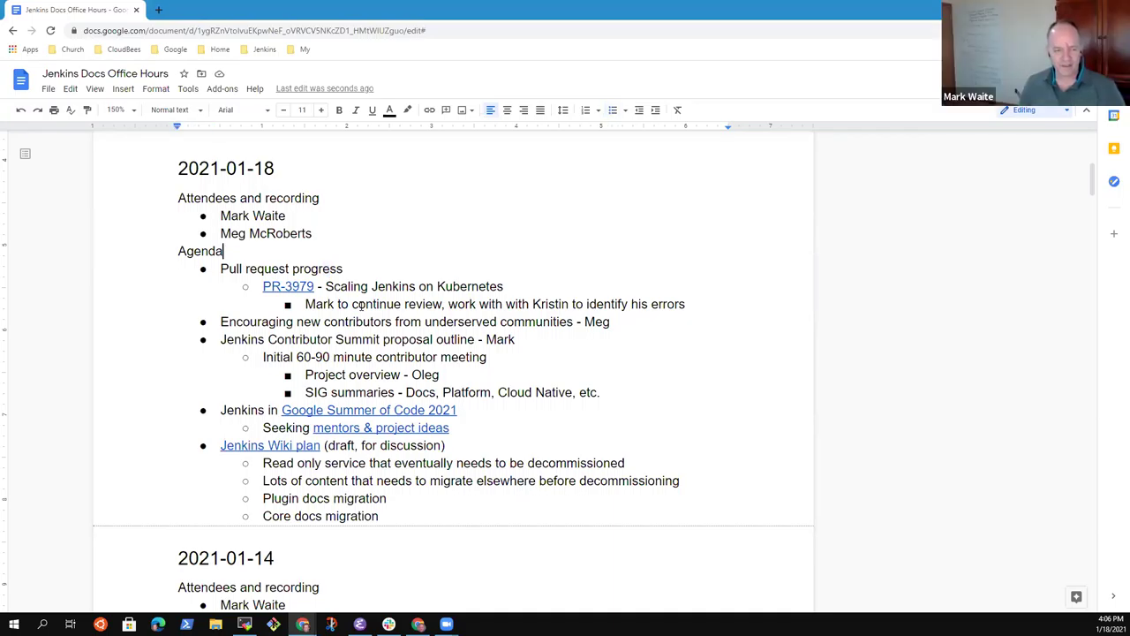
pyautogui.hotkey('shift', 'End')
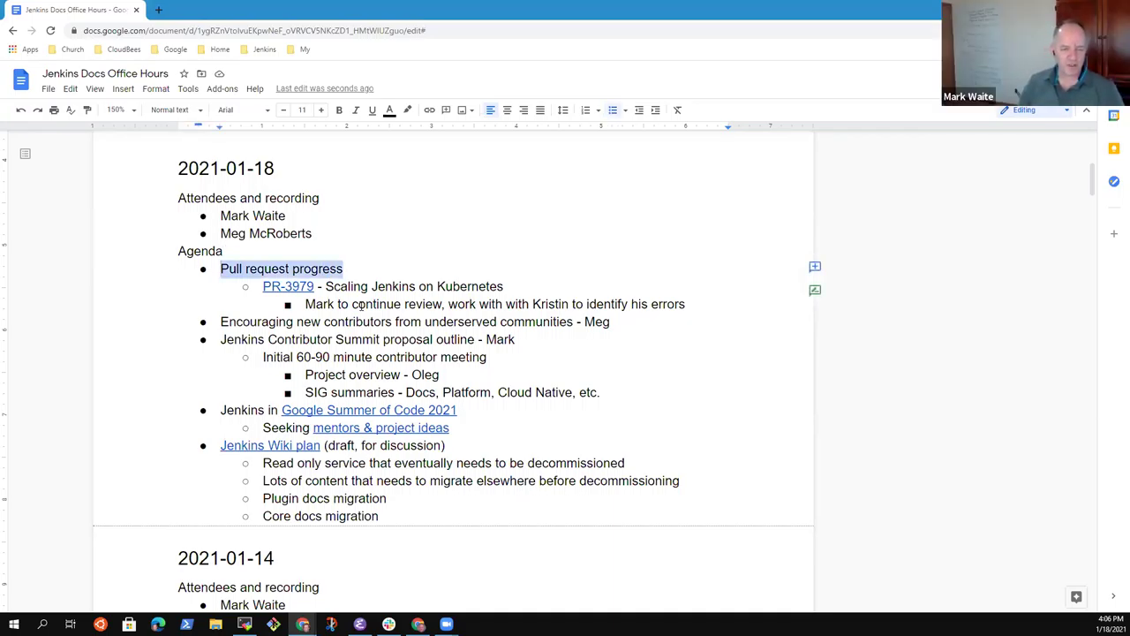
pyautogui.press('Down')
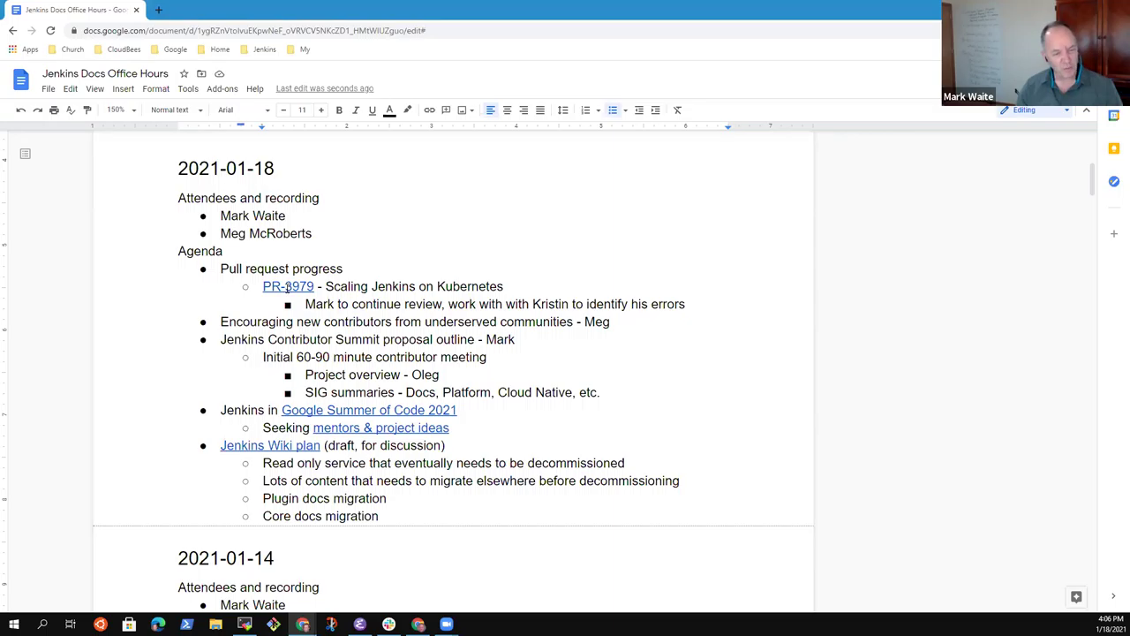
pyautogui.click(287, 287)
pyautogui.click(328, 308)
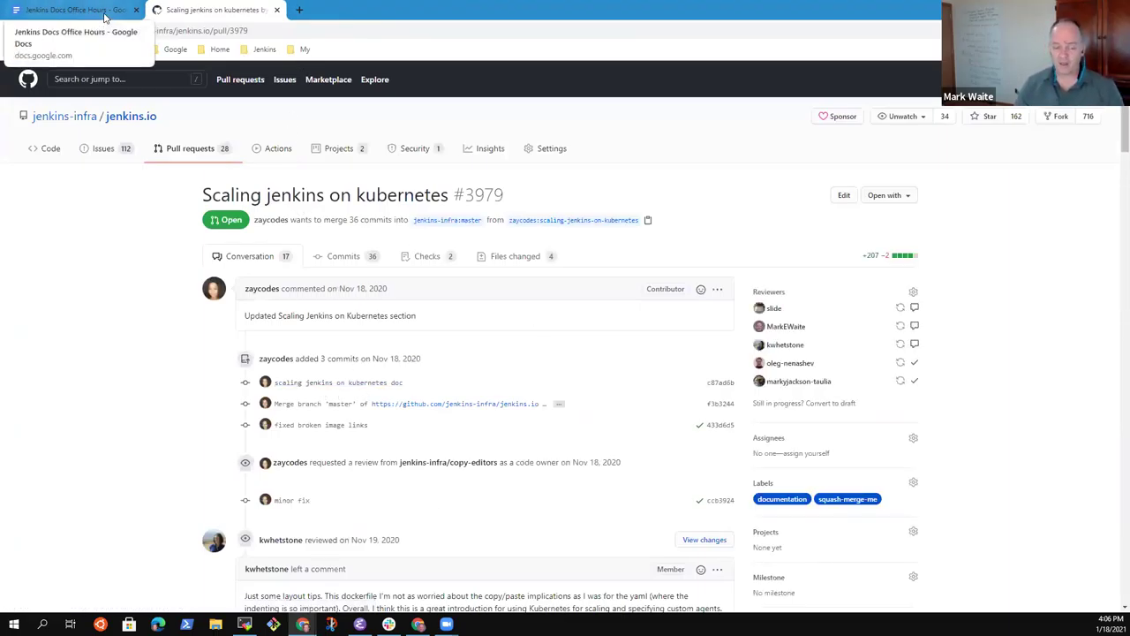
pyautogui.click(104, 16)
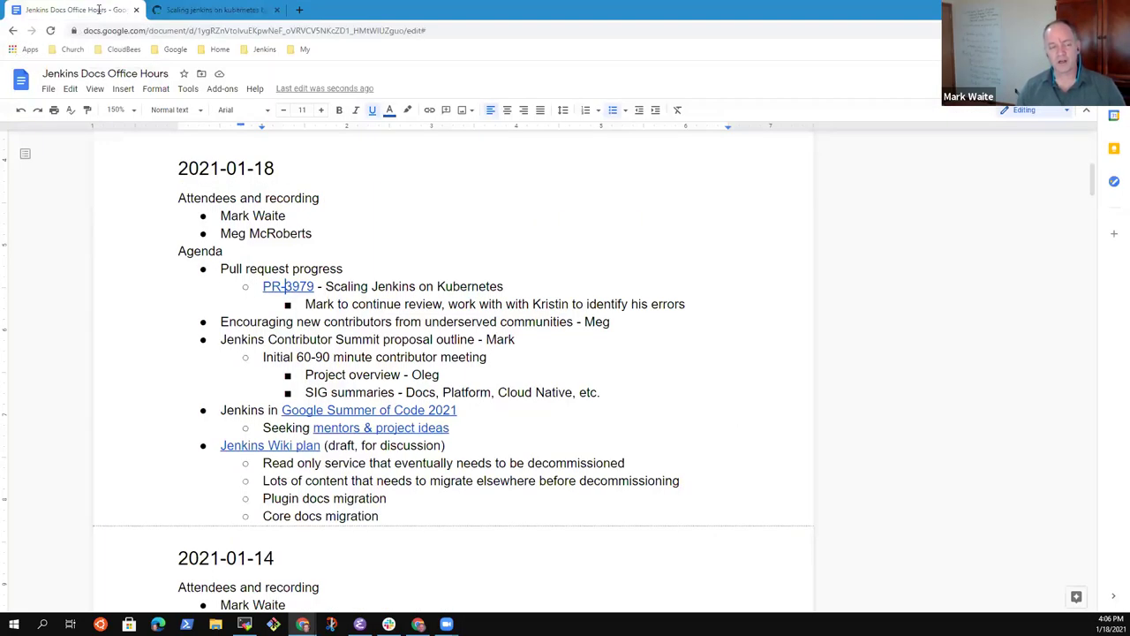
# Step: Add a sub-bullet under PR-3979 saying the two reviewers met last week and one is willing to coach when the other has time
pyautogui.click(549, 304)
pyautogui.press('Return')
pyautogui.write('K')
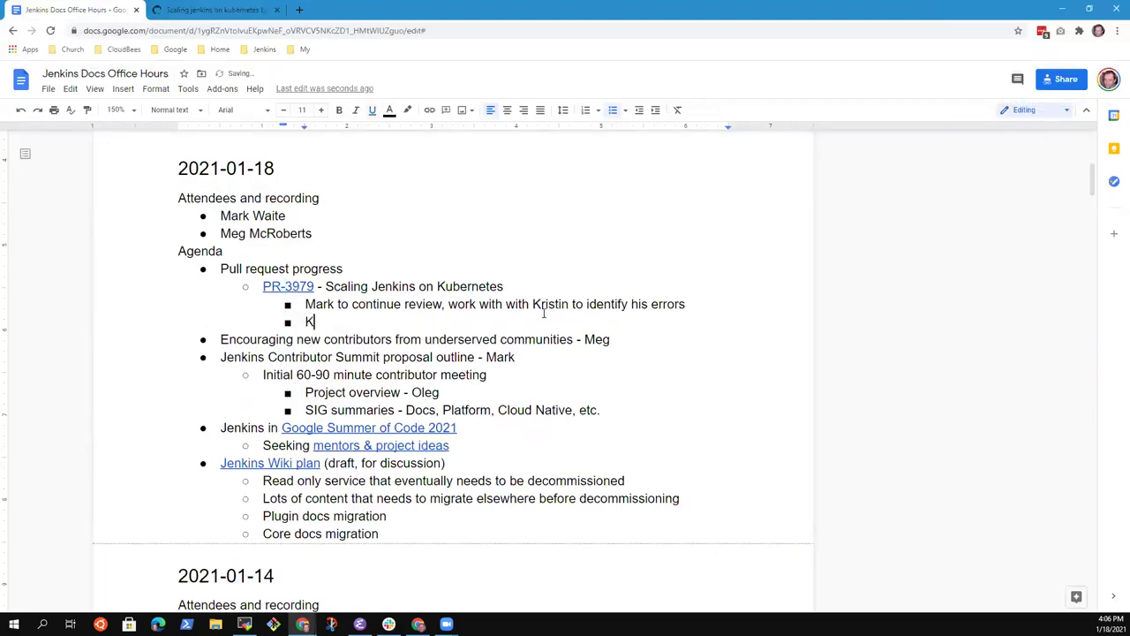
pyautogui.write('ristin and Mark met last week, Kre')
pyautogui.press('BackSpace')
pyautogui.press('BackSpace')
pyautogui.write('ristin ')
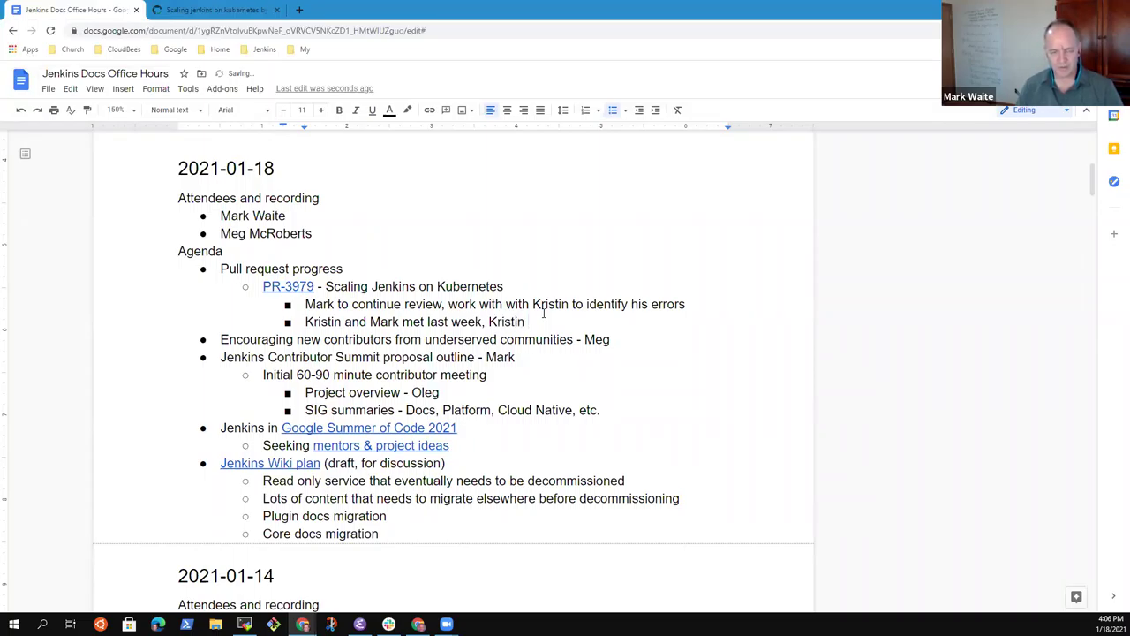
pyautogui.write('willing to coahc')
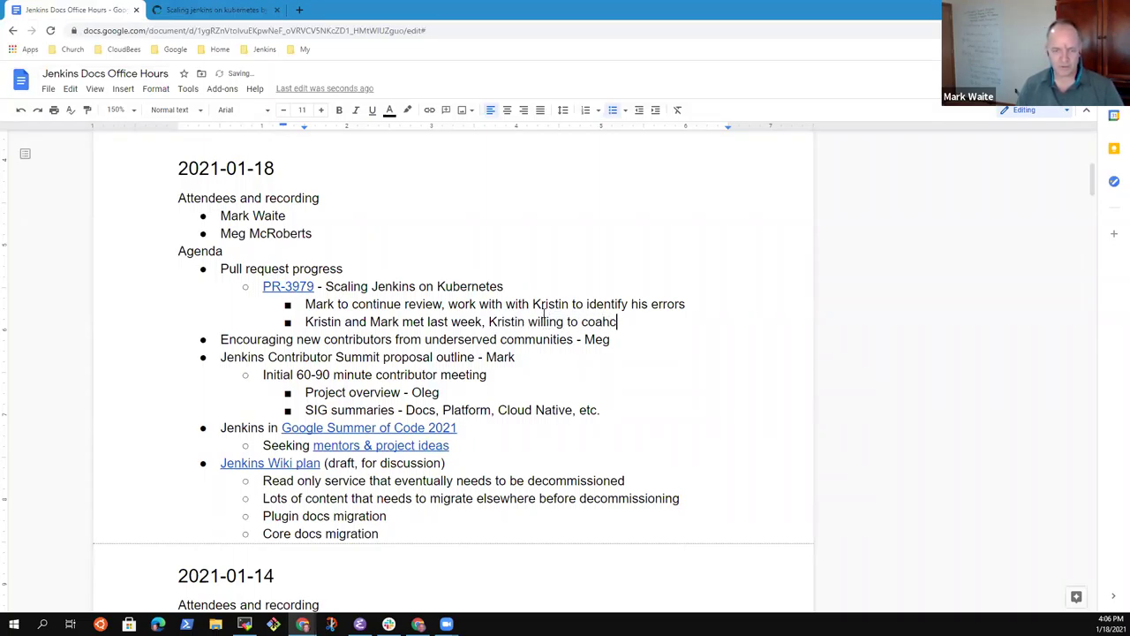
pyautogui.press('BackSpace')
pyautogui.press('BackSpace')
pyautogui.write('ch when Mark ')
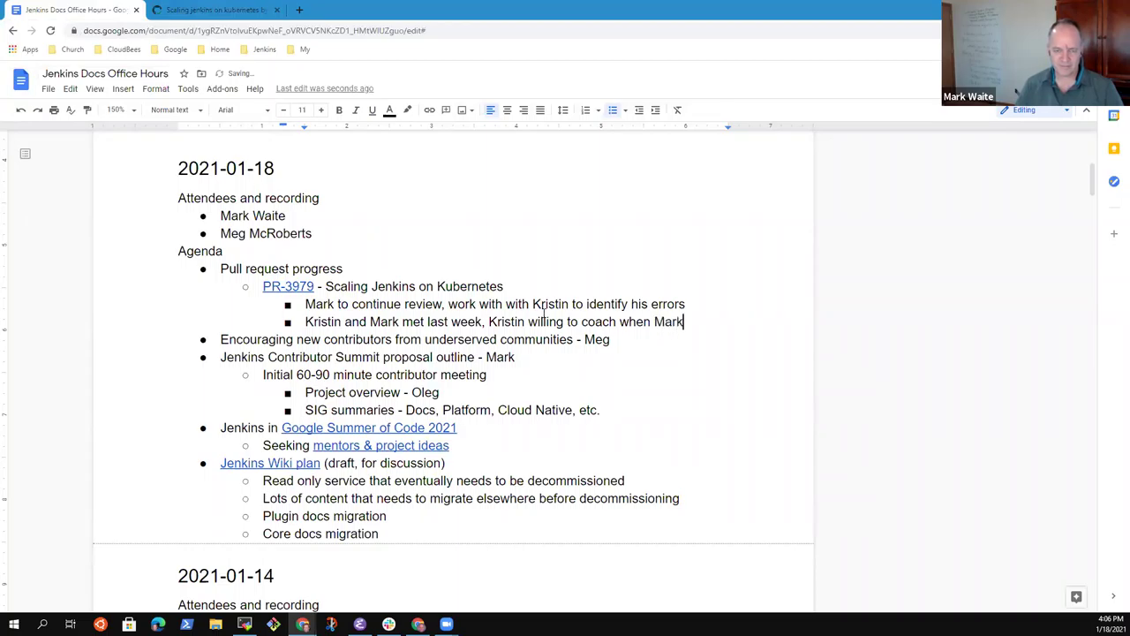
pyautogui.write('has time')
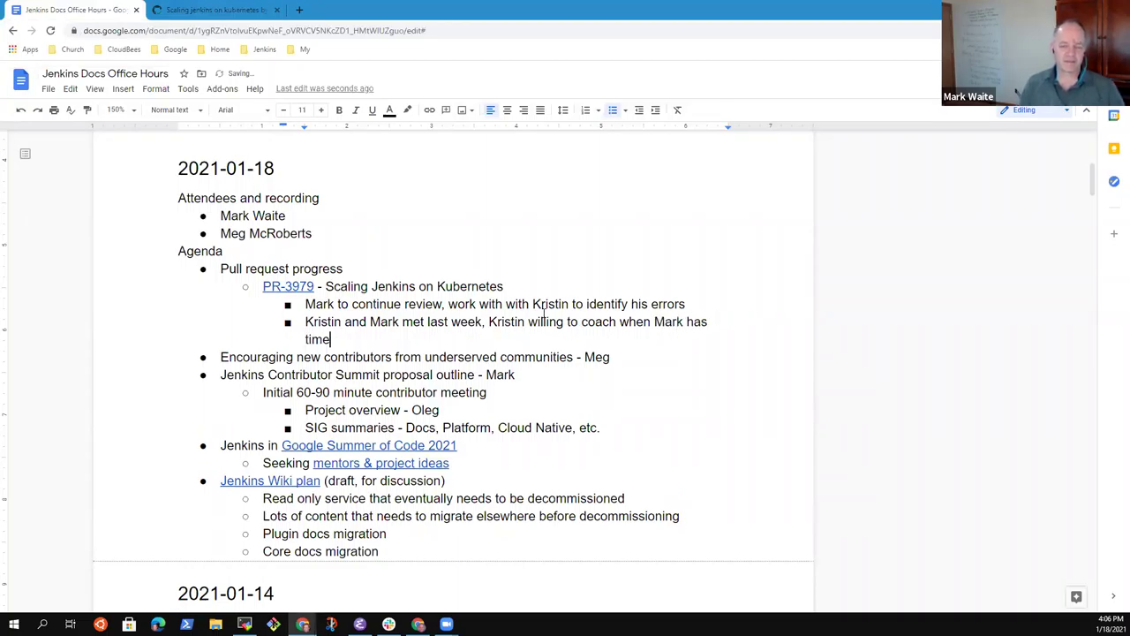
# Step: Shorten 'willing' to 'will' in the new coaching note
pyautogui.hotkey('ctrl', 'Left')
pyautogui.hotkey('ctrl', 'Left')
pyautogui.hotkey('ctrl', 'Left')
pyautogui.hotkey('ctrl', 'Left')
pyautogui.hotkey('ctrl', 'Left')
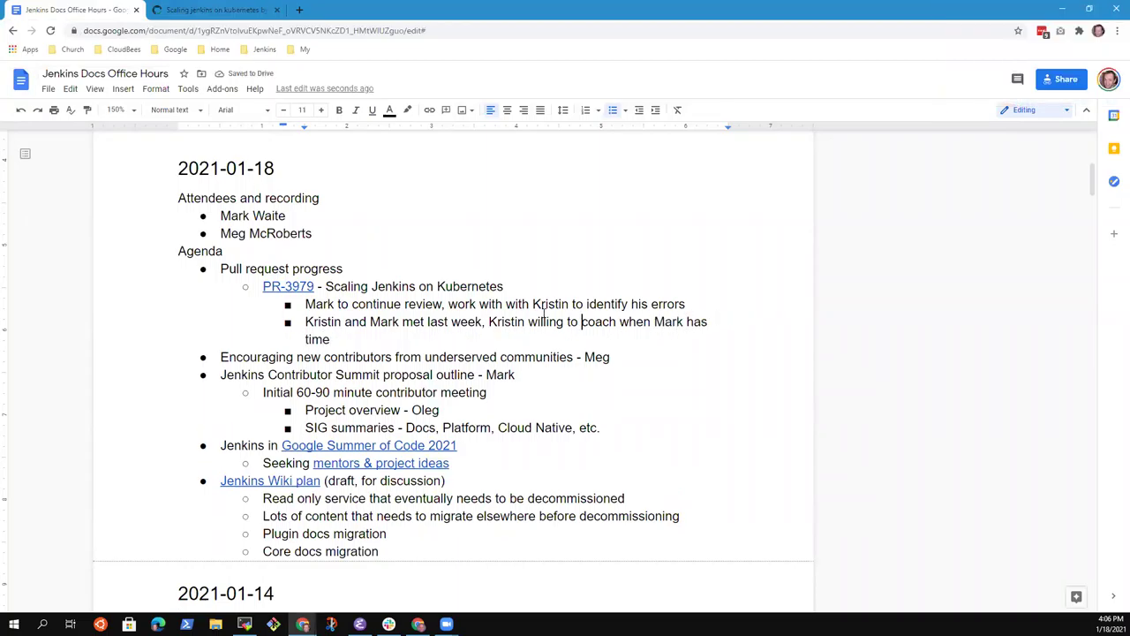
pyautogui.hotkey('ctrl', 'Left')
pyautogui.hotkey('ctrl', 'Left')
pyautogui.hotkey('ctrl', 'Left')
pyautogui.hotkey('ctrl', 'Right')
pyautogui.hotkey('ctrl', 'Left')
pyautogui.hotkey('ctrl', 'Right')
pyautogui.press('BackSpace')
pyautogui.press('BackSpace')
pyautogui.press('BackSpace')
pyautogui.press('End')
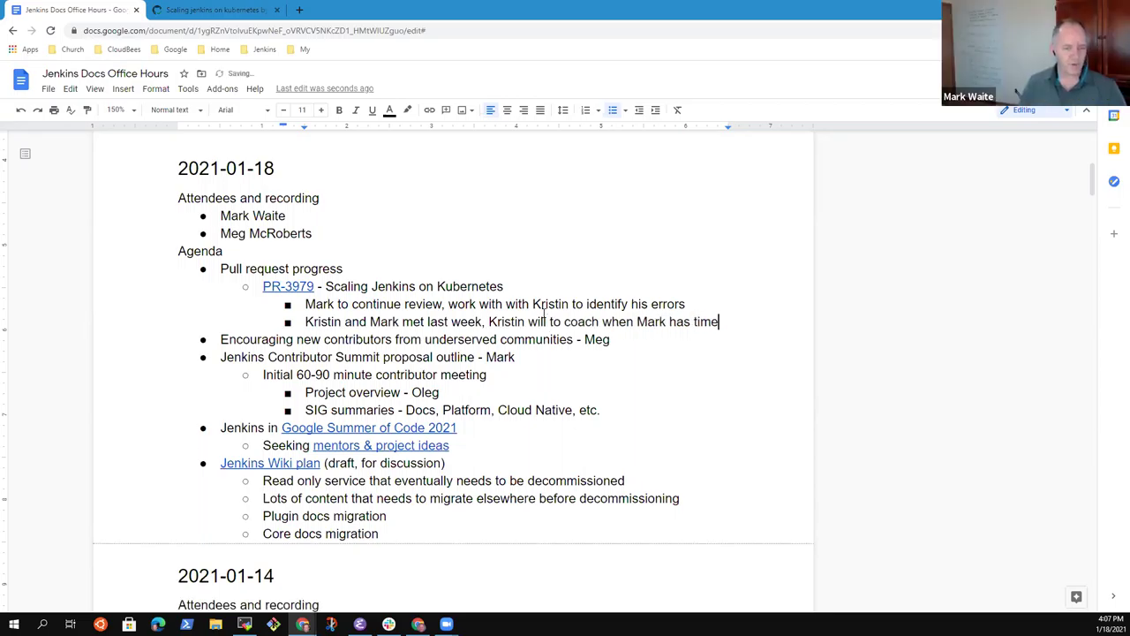
pyautogui.press('Right')
# Step: Add an indented sub-bullet naming a contributor as a good example of a newcomer from an underserved community
pyautogui.hotkey('shift', 'End')
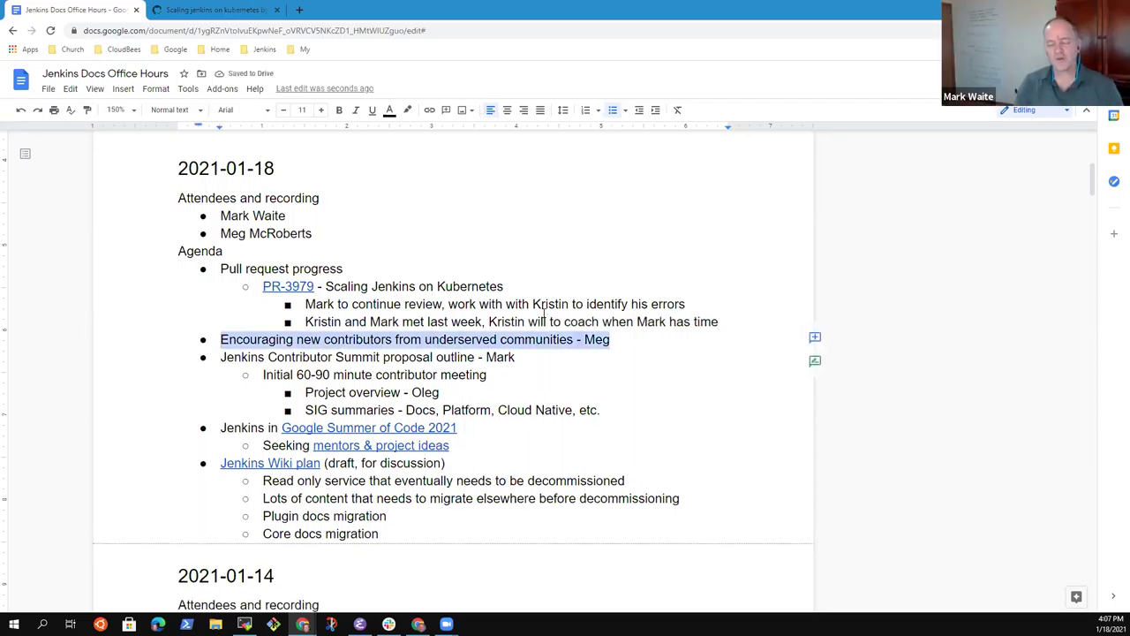
pyautogui.press('End')
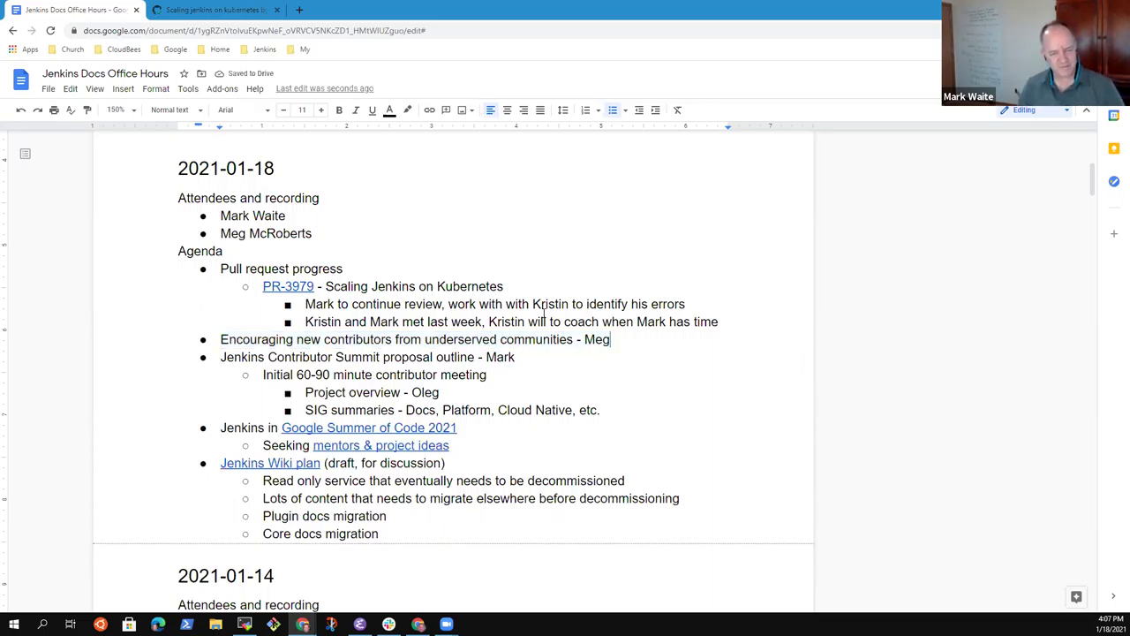
pyautogui.press('Return')
pyautogui.press('Tab')
pyautogui.write('Zain')
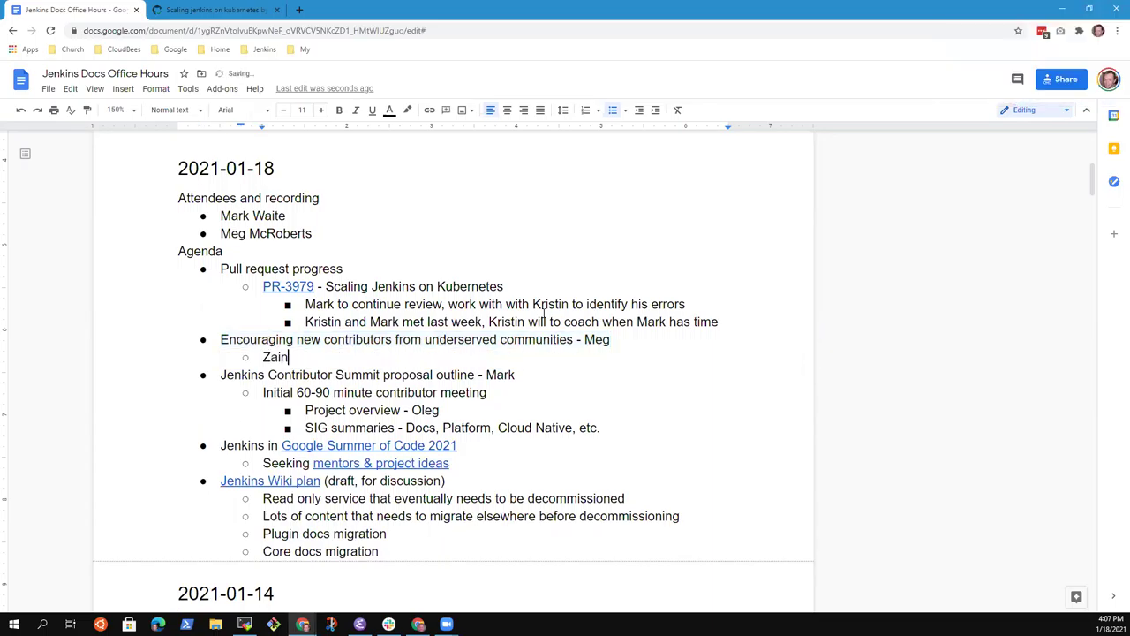
pyautogui.write('ab Abubakar is a good ne')
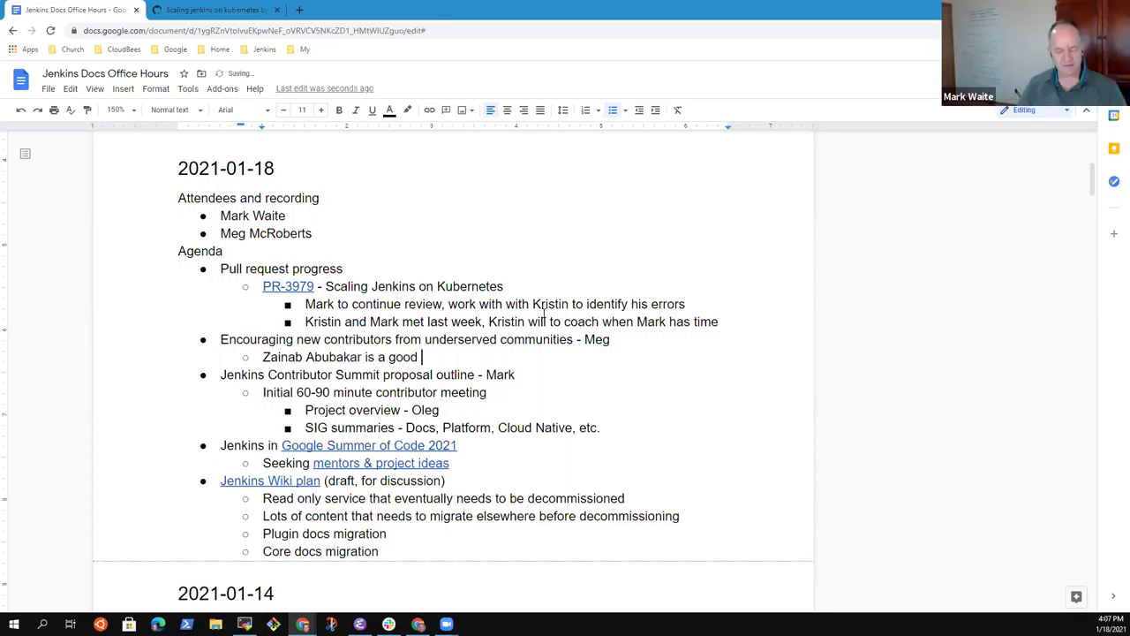
pyautogui.press('BackSpace')
pyautogui.press('BackSpace')
pyautogui.write('example of a')
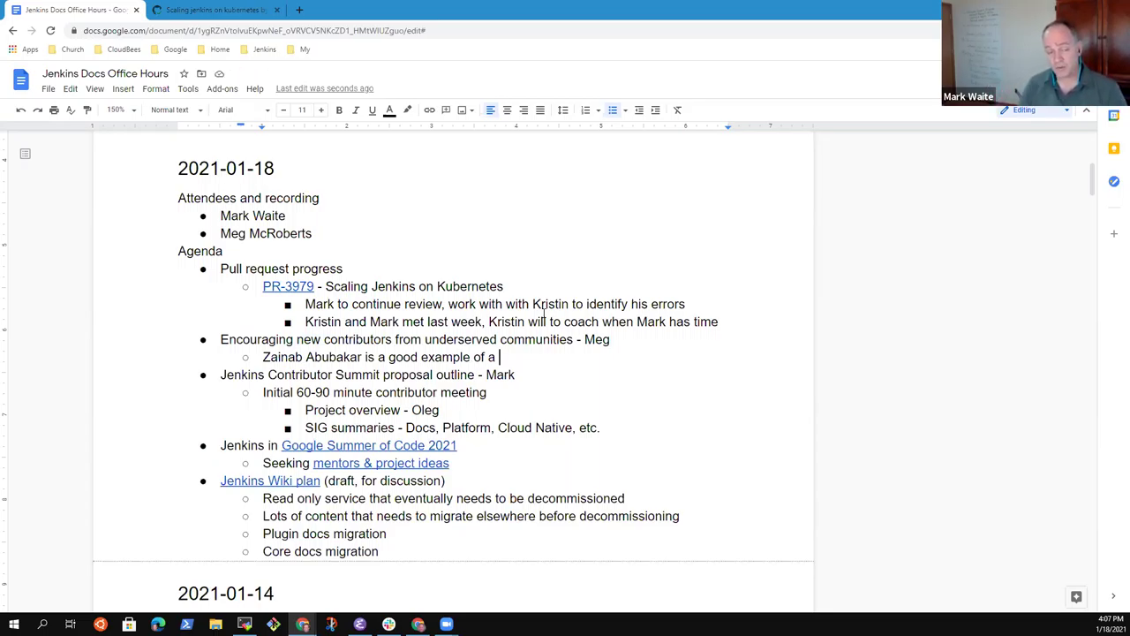
pyautogui.write('coming from an inr')
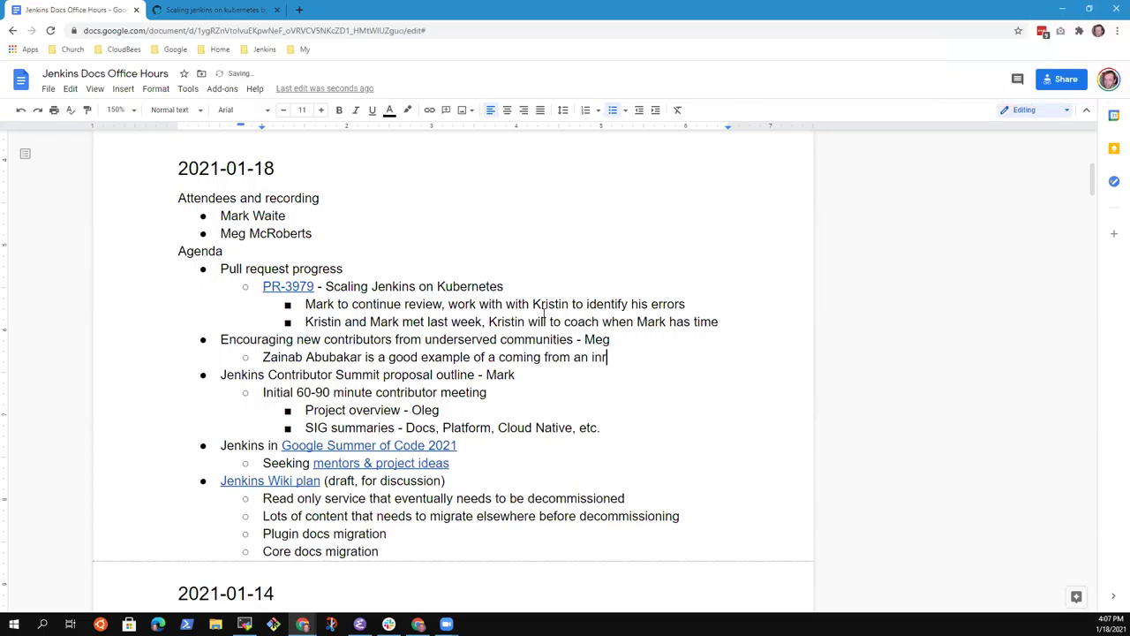
pyautogui.press('BackSpace')
pyautogui.press('BackSpace')
pyautogui.press('BackSpace')
pyautogui.write('underserved')
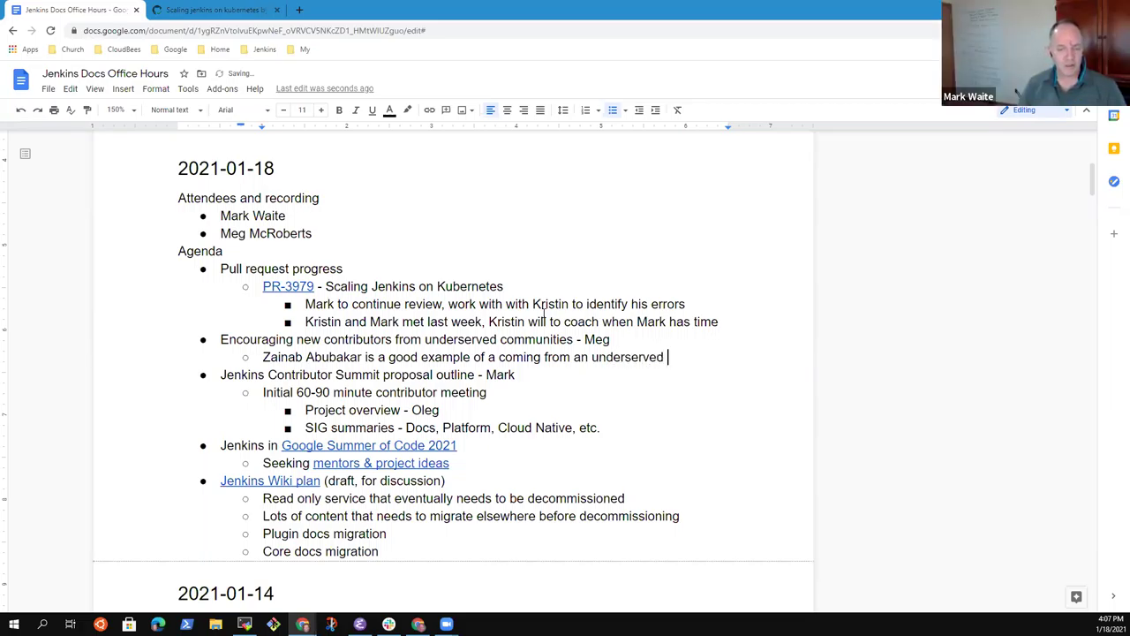
pyautogui.write(' community')
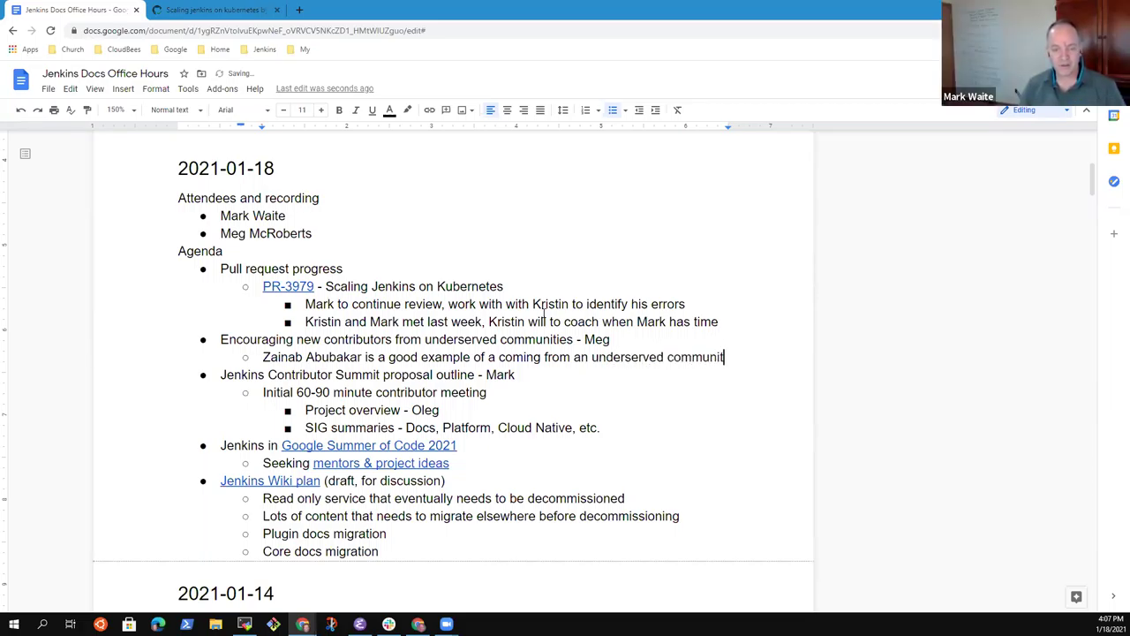
pyautogui.press('BackSpace')
pyautogui.press('BackSpace')
pyautogui.press('BackSpace')
pyautogui.press('BackSpace')
pyautogui.press('BackSpace')
pyautogui.press('BackSpace')
pyautogui.press('BackSpace')
pyautogui.press('BackSpace')
pyautogui.press('BackSpace')
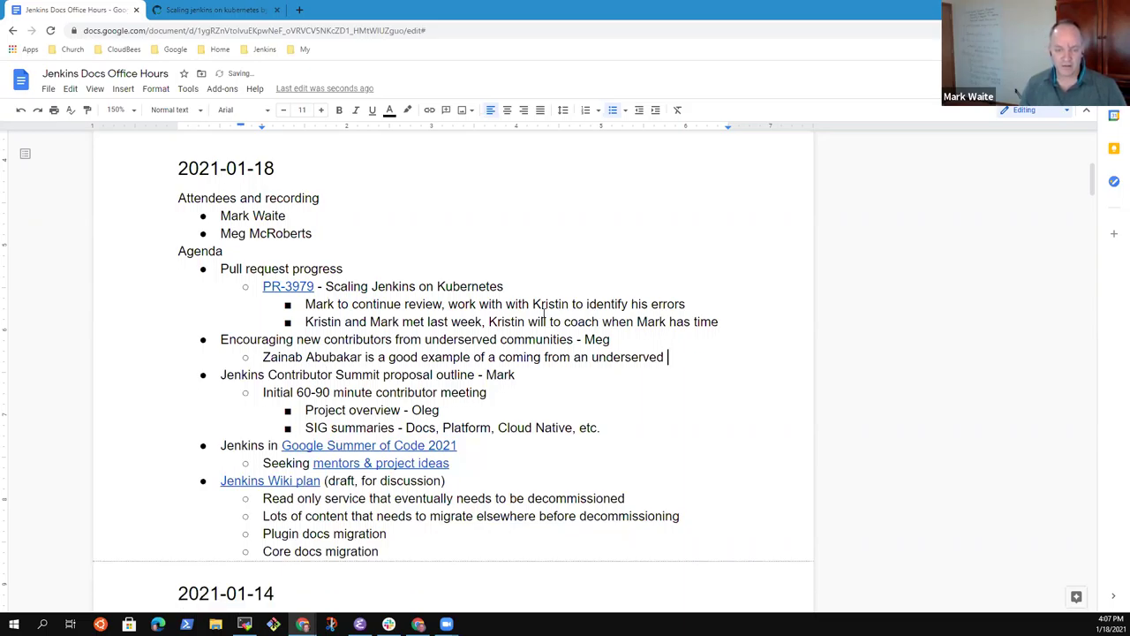
pyautogui.write('community')
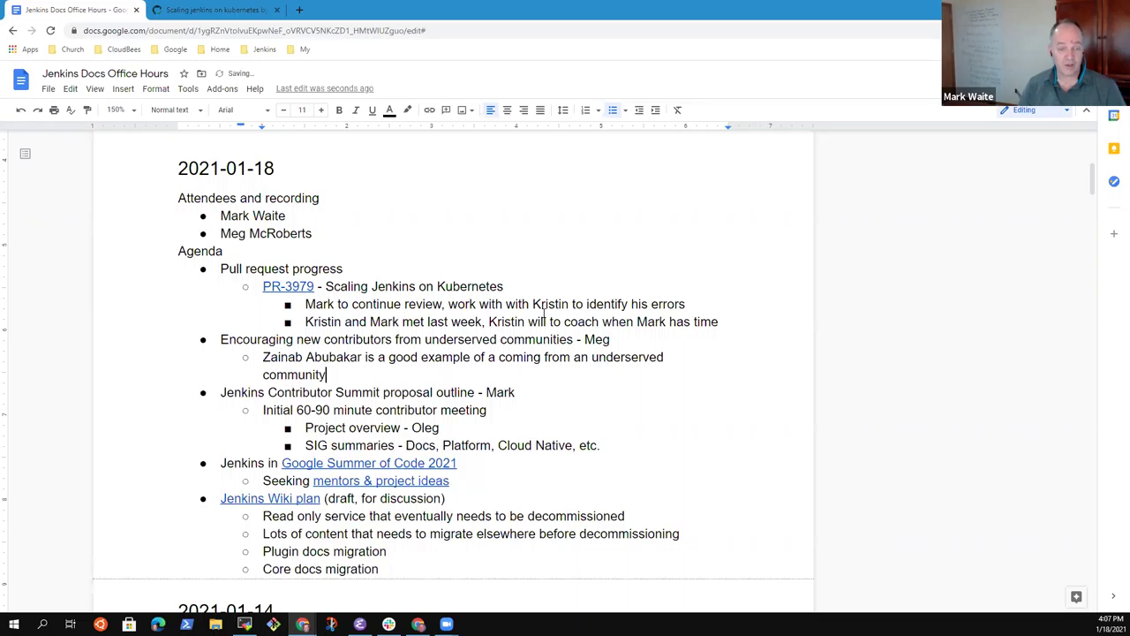
# Step: Tidy the example line so it reads 'an example' and drop the extra 'a' before 'coming'
pyautogui.hotkey('ctrl', 'Right')
pyautogui.hotkey('ctrl', 'Right')
pyautogui.hotkey('ctrl', 'Right')
pyautogui.hotkey('ctrl', 'shift', 'Right')
pyautogui.press('Delete')
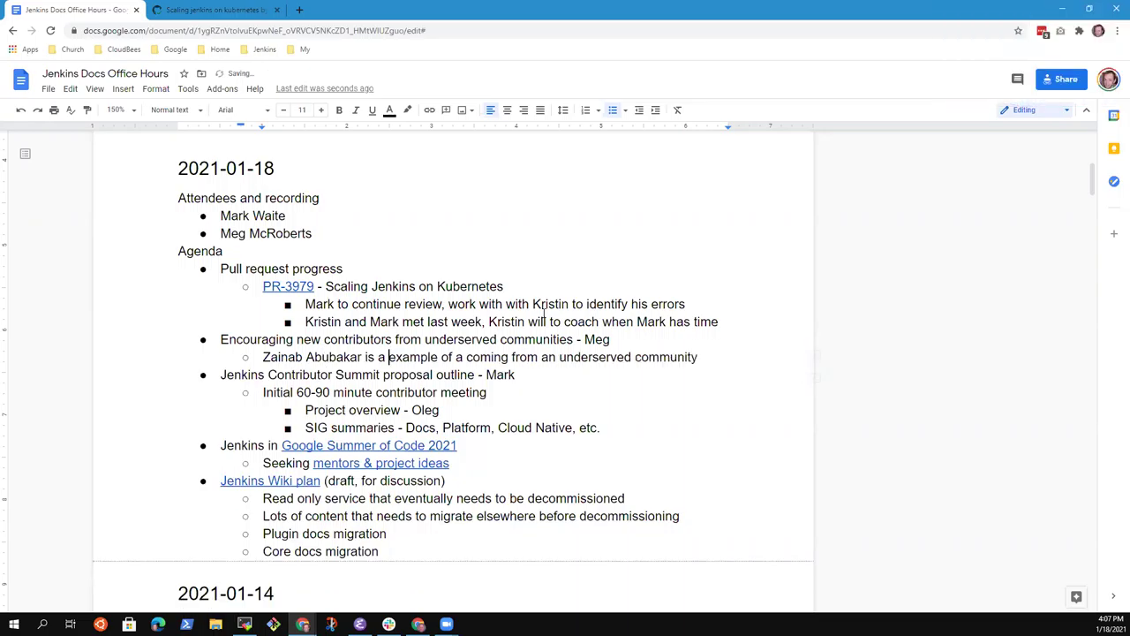
pyautogui.write('n')
pyautogui.press('End')
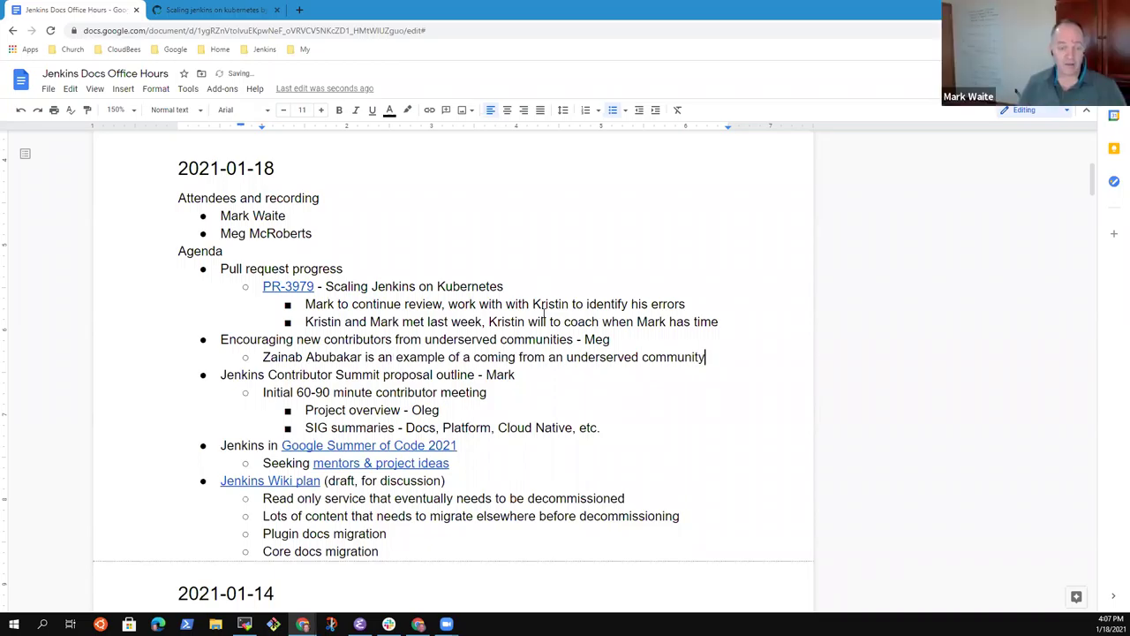
pyautogui.hotkey('ctrl', 'Left')
pyautogui.hotkey('ctrl', 'Left')
pyautogui.hotkey('ctrl', 'shift', 'Left')
pyautogui.hotkey('ctrl', 'shift', 'Left')
pyautogui.press('Left')
pyautogui.hotkey('ctrl', 'Right')
pyautogui.hotkey('ctrl', 'Right')
pyautogui.hotkey('ctrl', 'Right')
pyautogui.hotkey('ctrl', 'Left')
pyautogui.hotkey('ctrl', 'Left')
pyautogui.hotkey('ctrl', 'Left')
pyautogui.hotkey('ctrl', 'Left')
pyautogui.hotkey('ctrl', 'shift', 'Right')
pyautogui.press('Delete')
pyautogui.press('End')
# Step: Add deeper sub-points 'Nigerian developer and writer' and 'Google Season of Docs writer'
pyautogui.press('Return')
pyautogui.press('Tab')
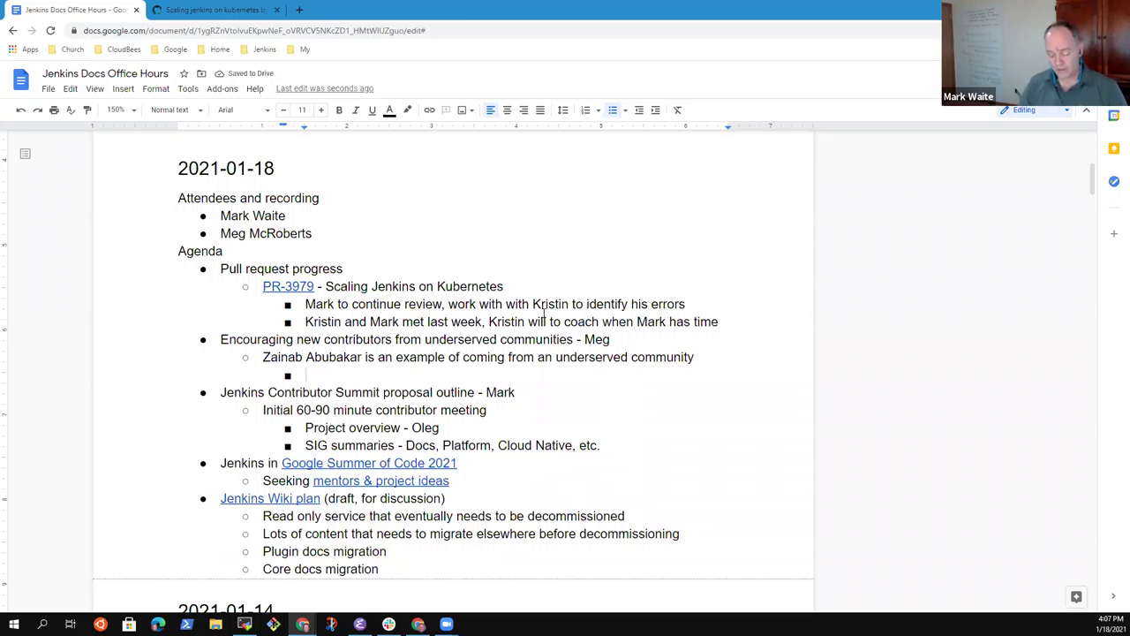
pyautogui.write('Nigerian')
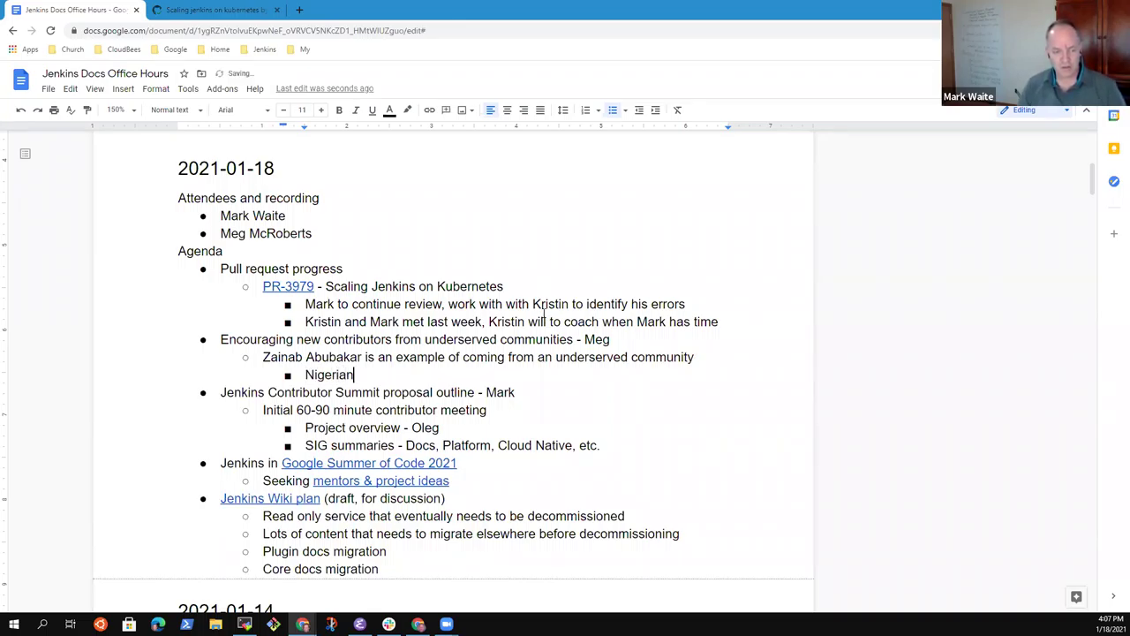
pyautogui.write(' developer')
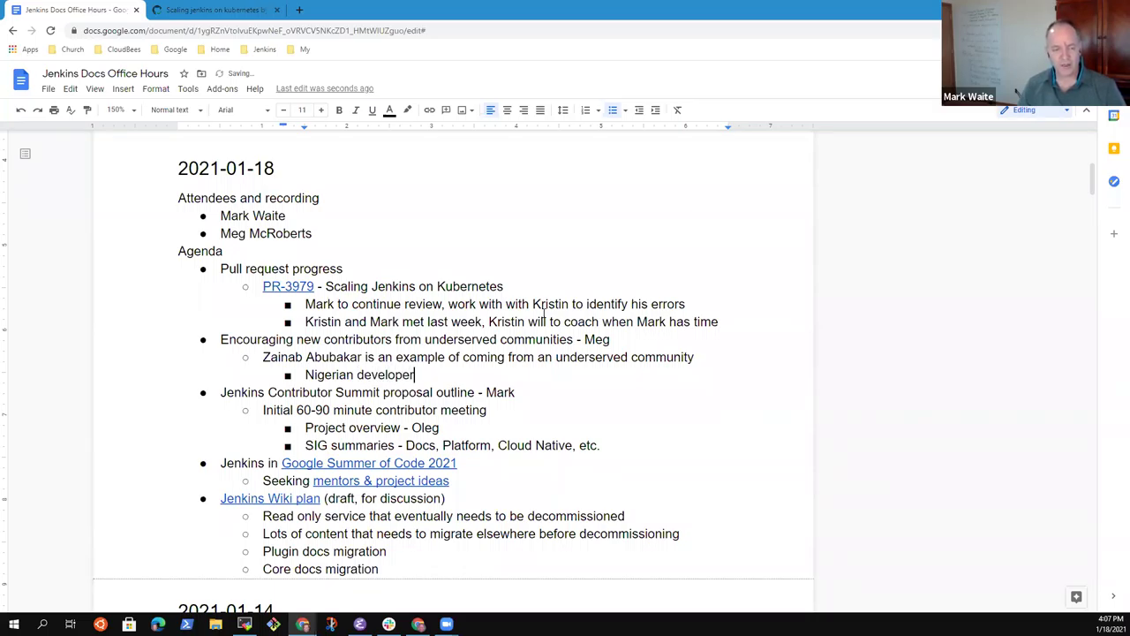
pyautogui.write(' and writer')
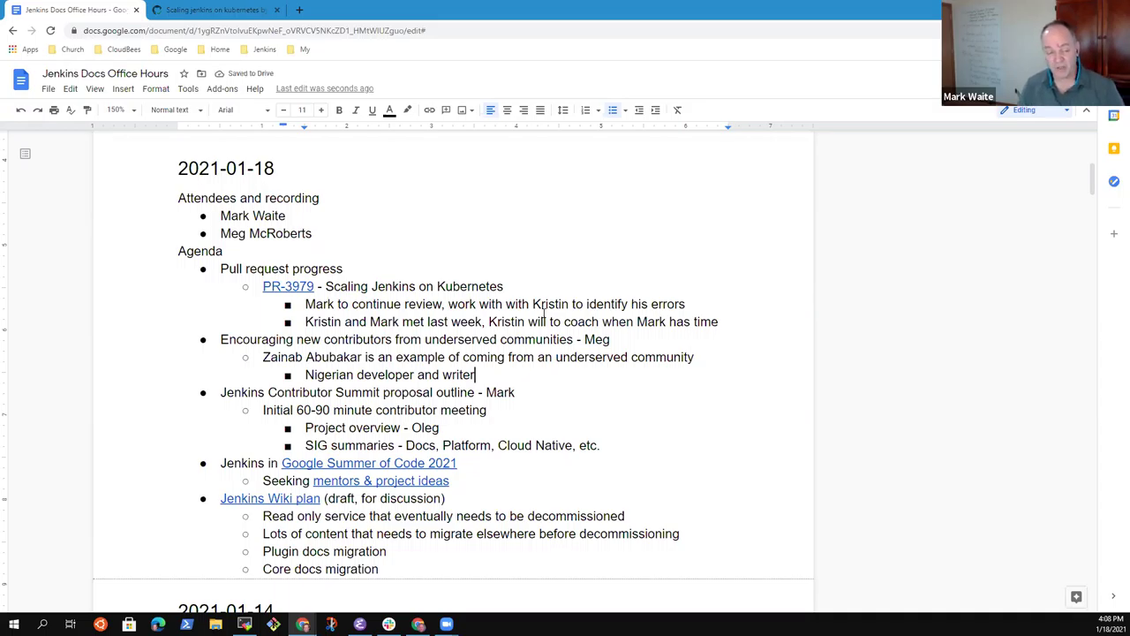
pyautogui.press('Return')
pyautogui.write('Google Seaso')
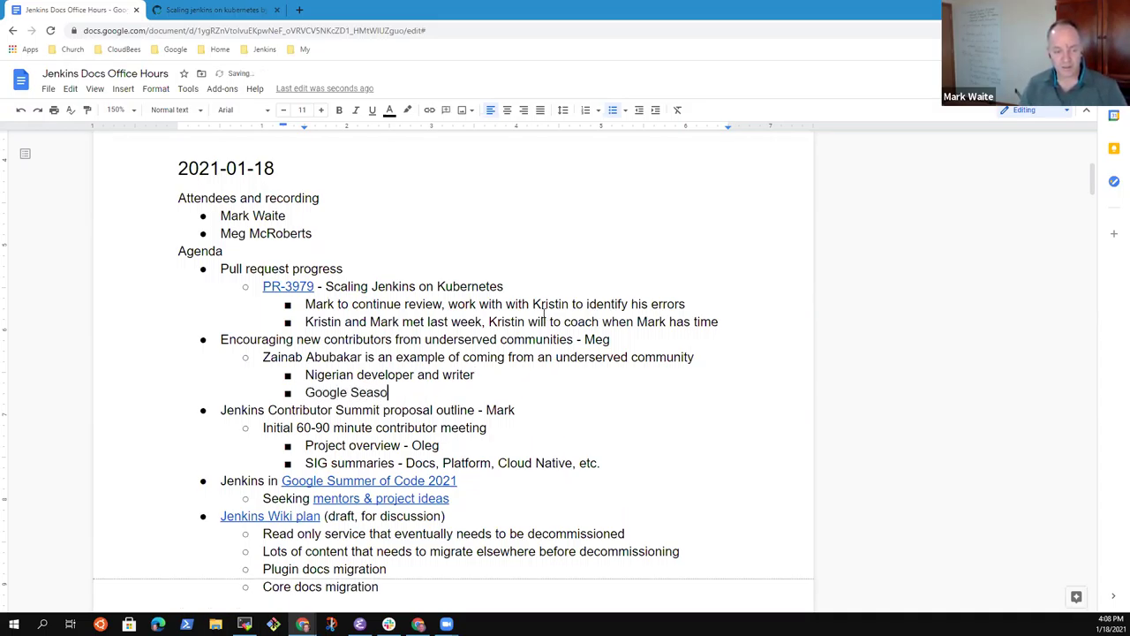
pyautogui.write('n of Docs ')
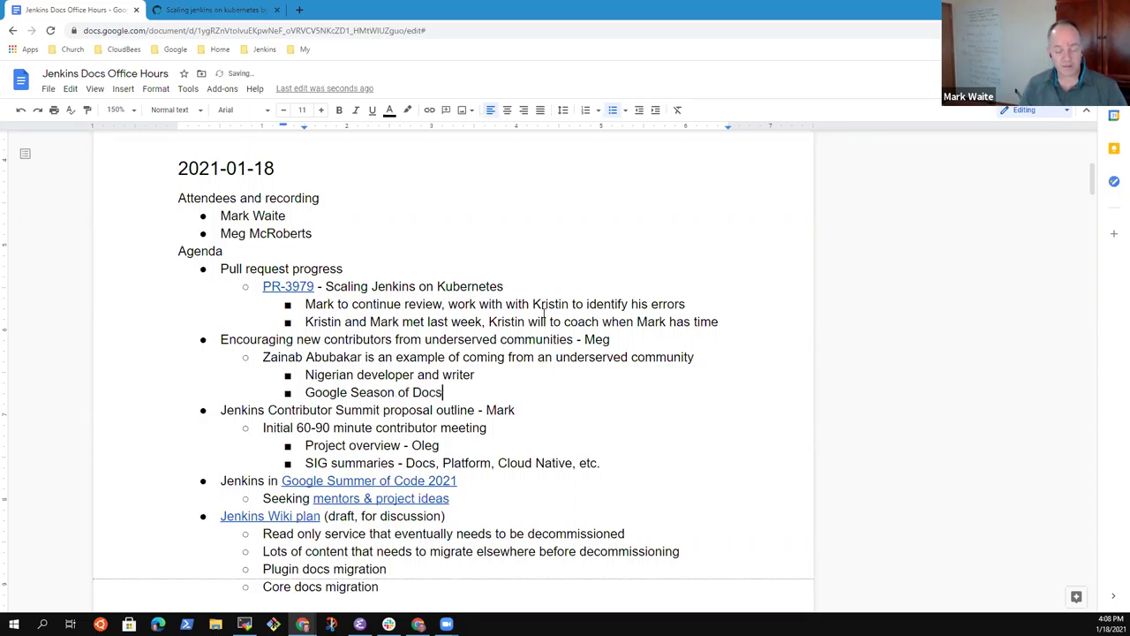
pyautogui.write('writer')
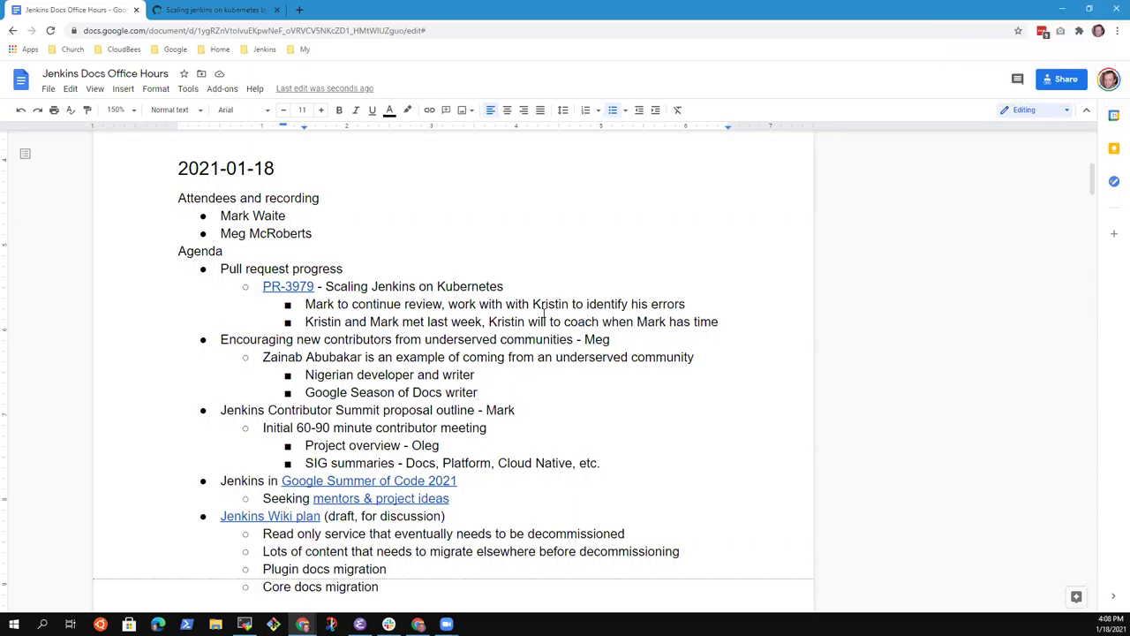
pyautogui.press('Return')
pyautogui.hotkey('shift', 'Tab')
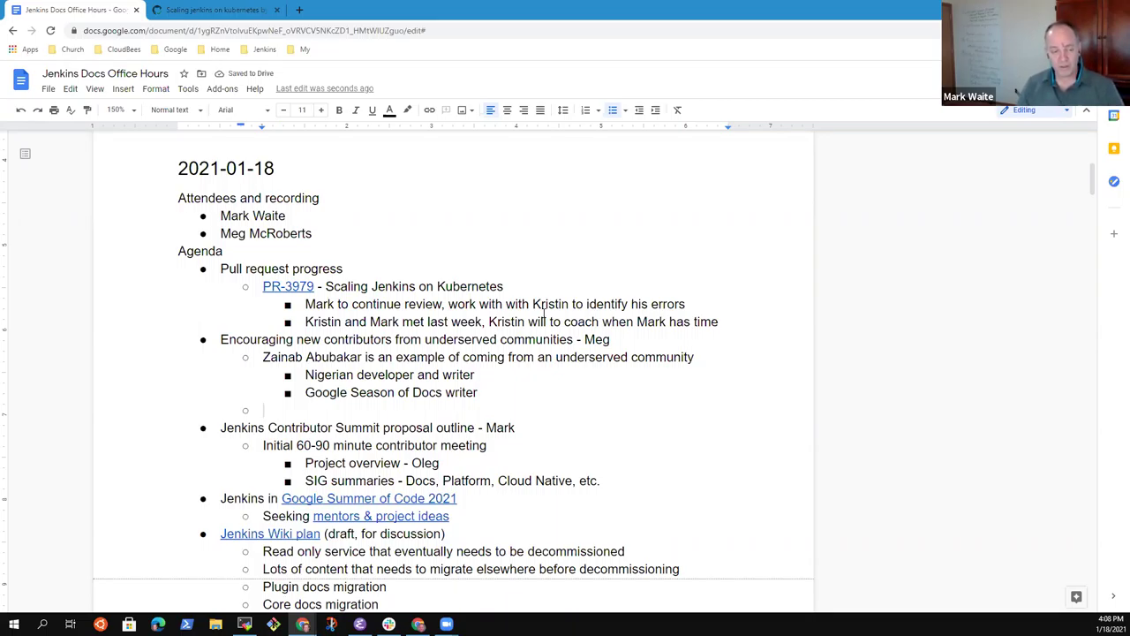
# Step: Add the bullet 'Learned that internet is not "always on" and is not "always high speed"'
pyautogui.write('Learned that ')
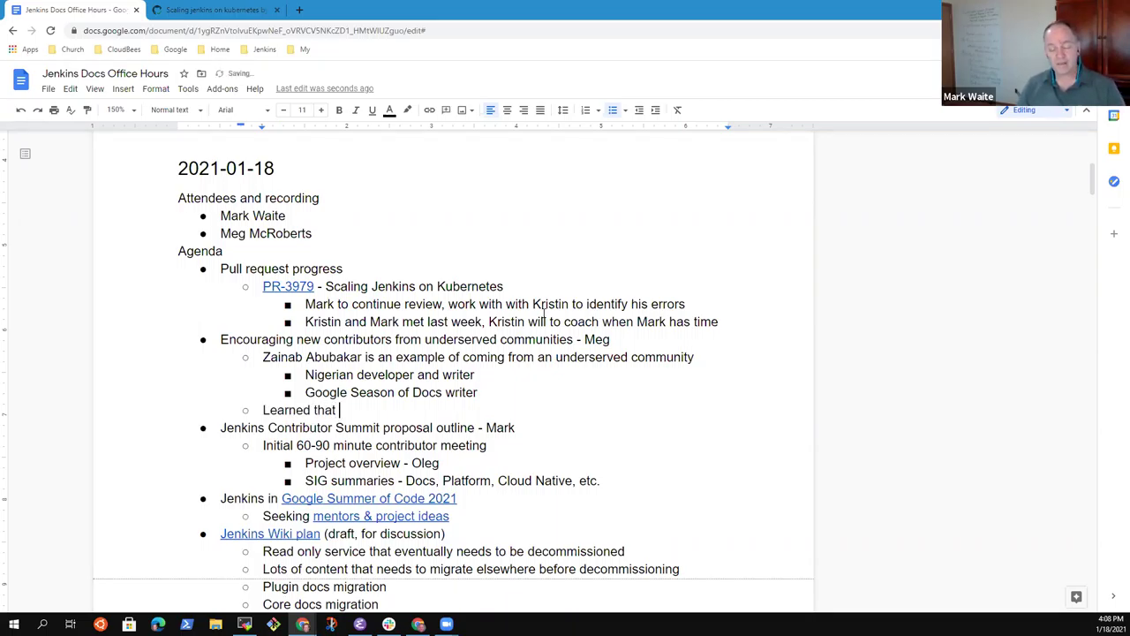
pyautogui.write('internet is not ')
pyautogui.write('"always"')
pyautogui.press('BackSpace')
pyautogui.press('BackSpace')
pyautogui.write('on" an')
pyautogui.write('d is not ')
pyautogui.write('"always high spe')
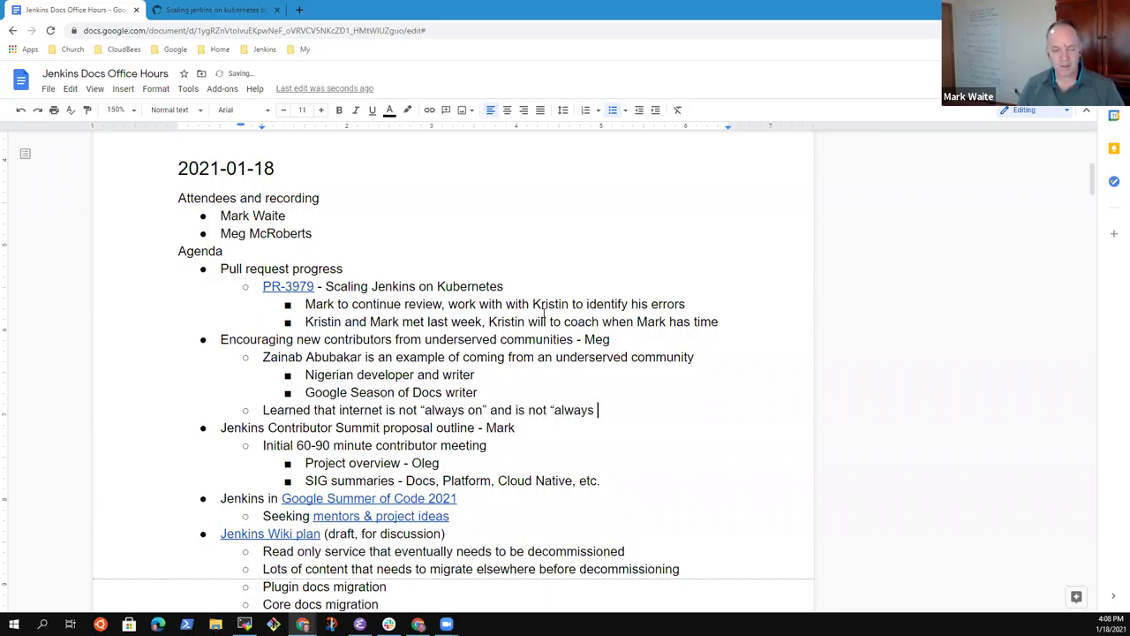
pyautogui.write('ed"')
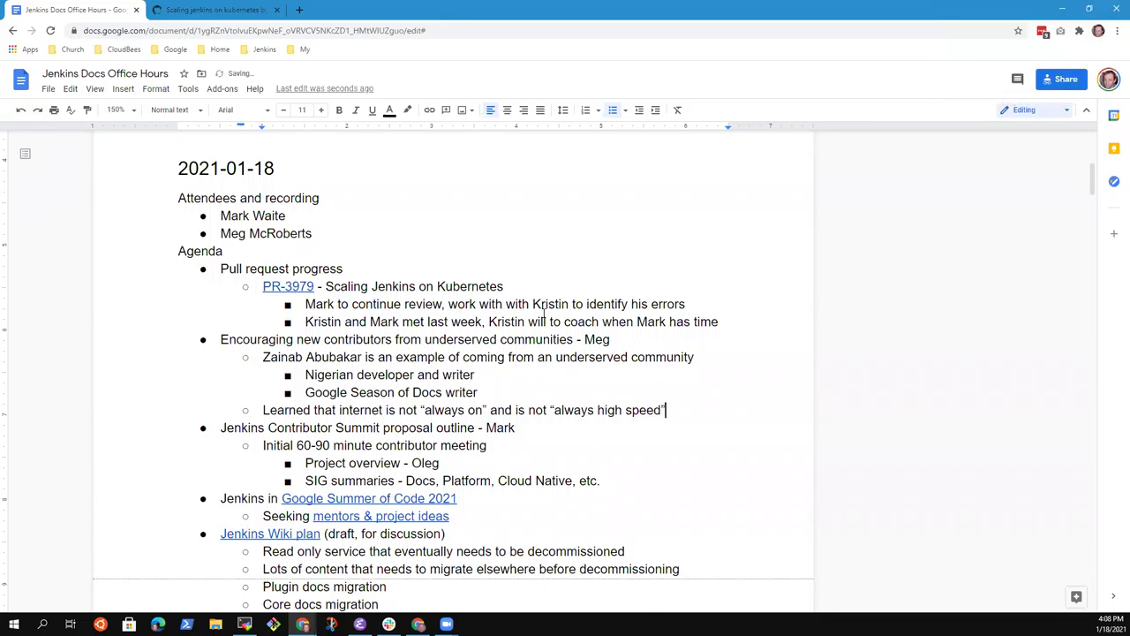
# Step: Add sub-points 'Switched off video, pure screen sharing' and 'Accepted that she was sometimes joining from a phone'
pyautogui.press('Return')
pyautogui.press('Tab')
pyautogui.write('Swi')
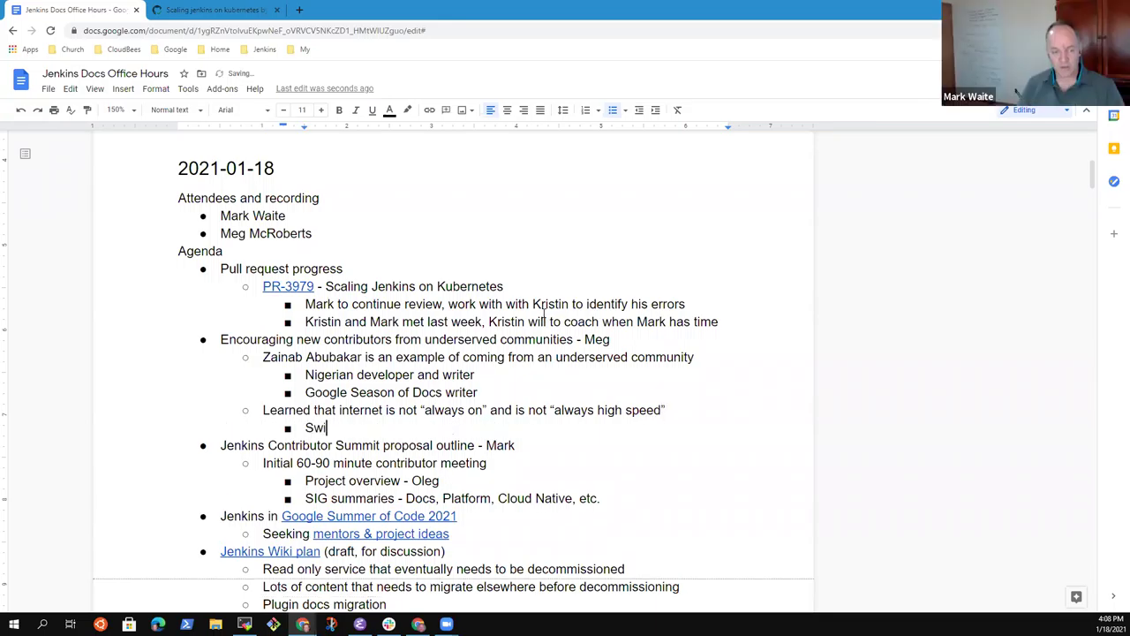
pyautogui.write('tched of')
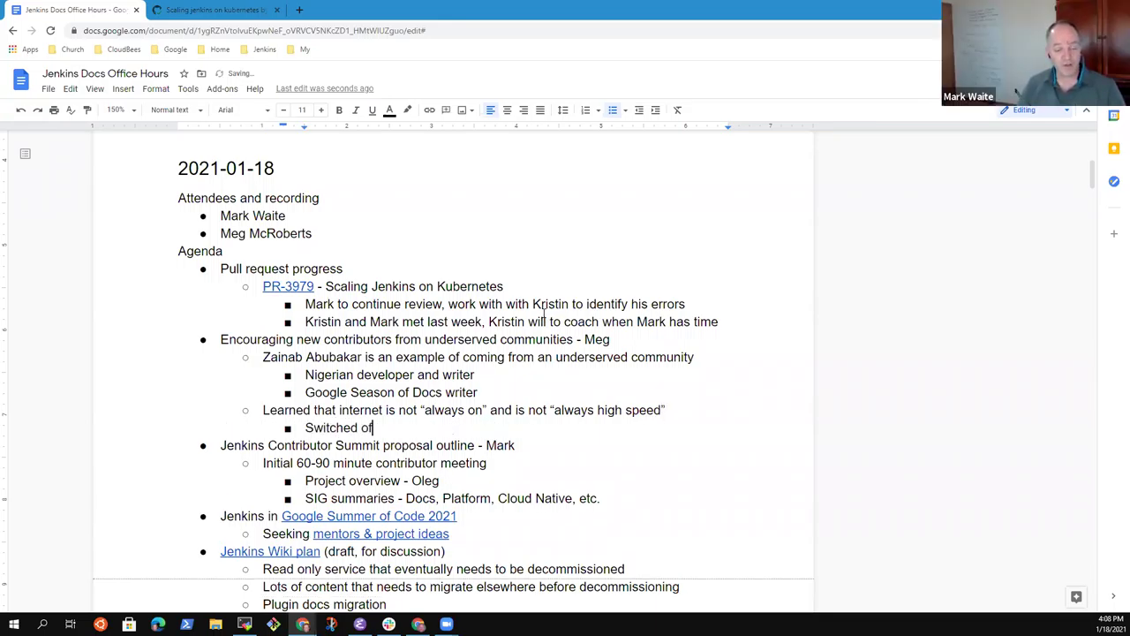
pyautogui.write('f video, pure screen sharing')
pyautogui.press('Return')
pyautogui.write('Accepted that ')
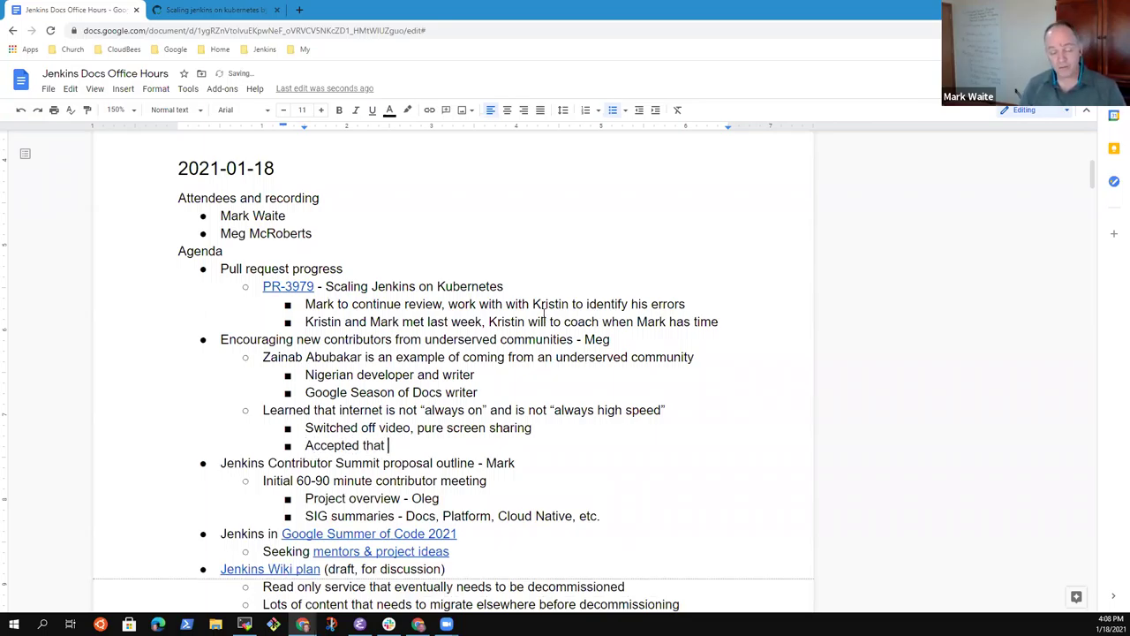
pyautogui.write('shje')
pyautogui.press('BackSpace')
pyautogui.press('BackSpace')
pyautogui.press('BackSpace')
pyautogui.press('BackSpace')
pyautogui.write('she was some')
pyautogui.write('thi')
pyautogui.press('BackSpace')
pyautogui.press('BackSpace')
pyautogui.press('BackSpace')
pyautogui.write('times ho')
pyautogui.press('BackSpace')
pyautogui.press('BackSpace')
pyautogui.write('joining from a ')
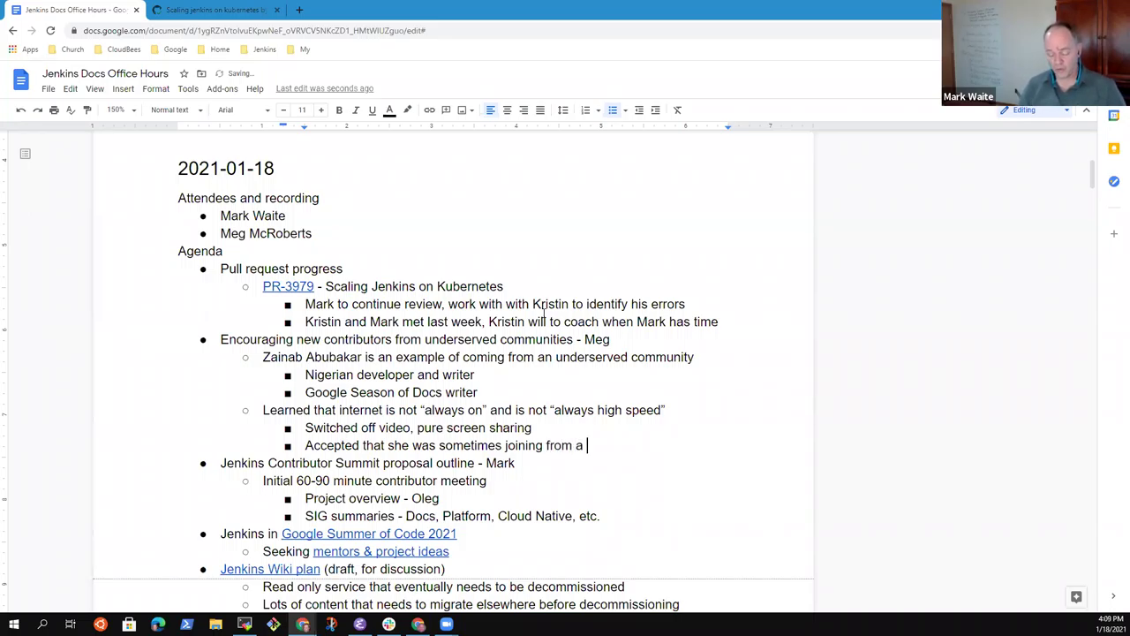
pyautogui.write('phone')
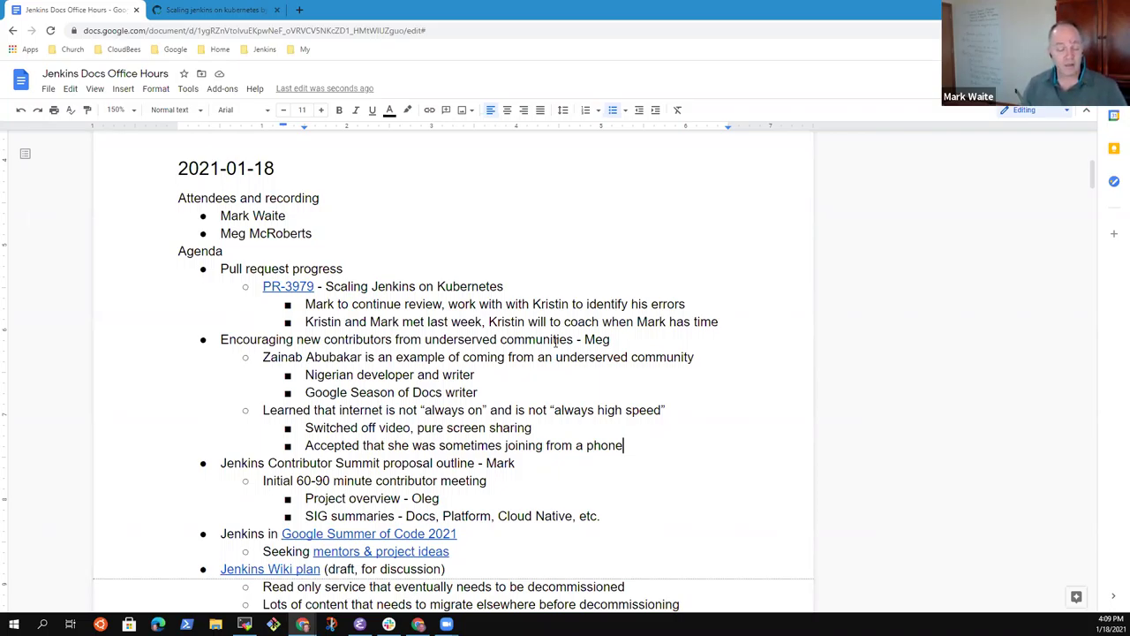
# Step: Add the sub-point 'Notes were important, recording the meeting was extra important'
pyautogui.press('Return')
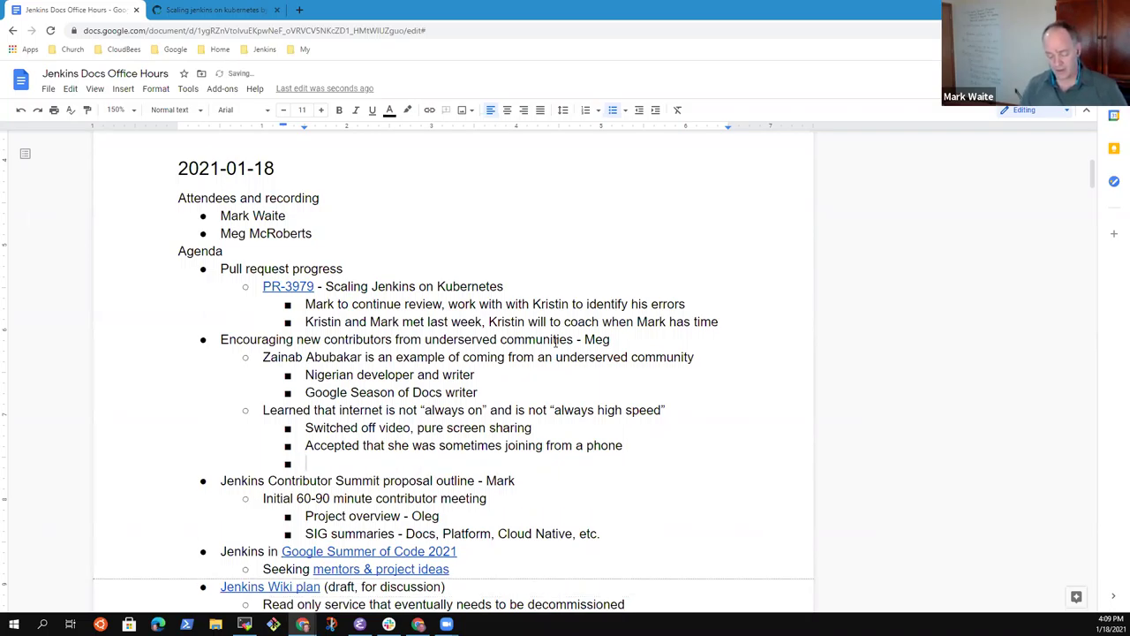
pyautogui.write('Notes were important, recording the meeting was extra important')
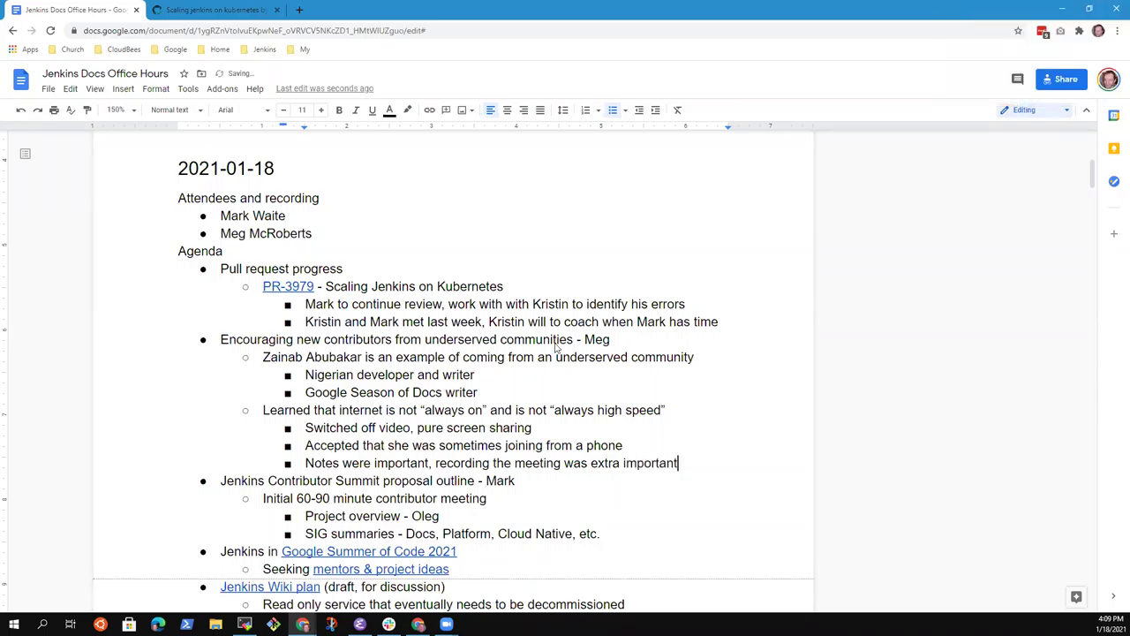
# Step: Add a sub-point that time zone matters, within working and waking hours for mentors (10:00 AM Pacific)
pyautogui.press('Return')
pyautogui.write('Time zone ma')
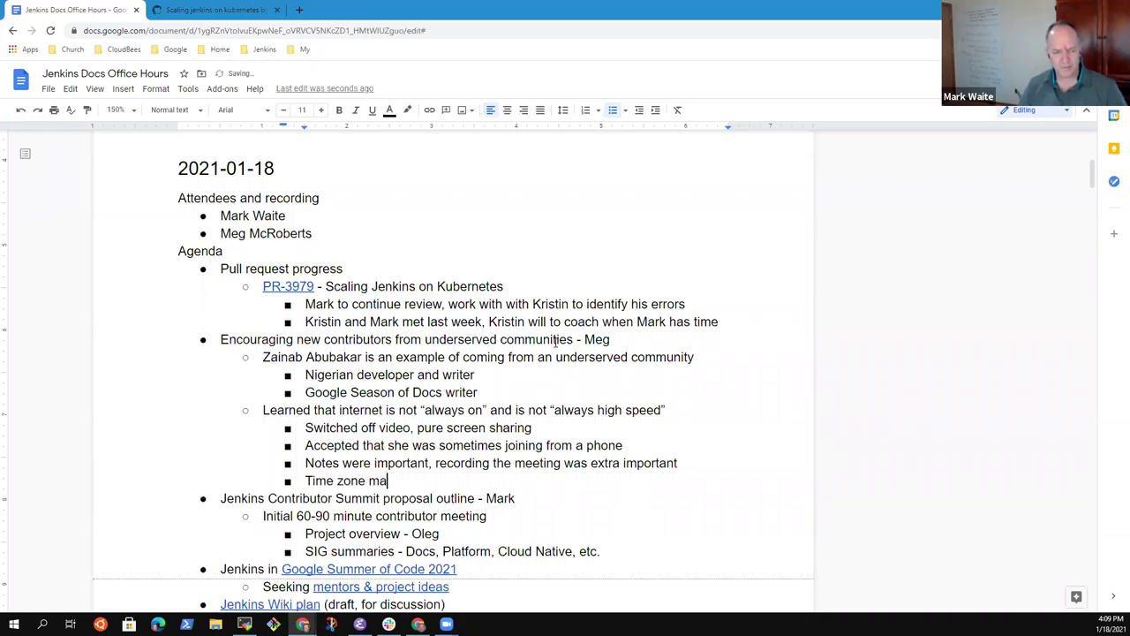
pyautogui.write('tters (after her ')
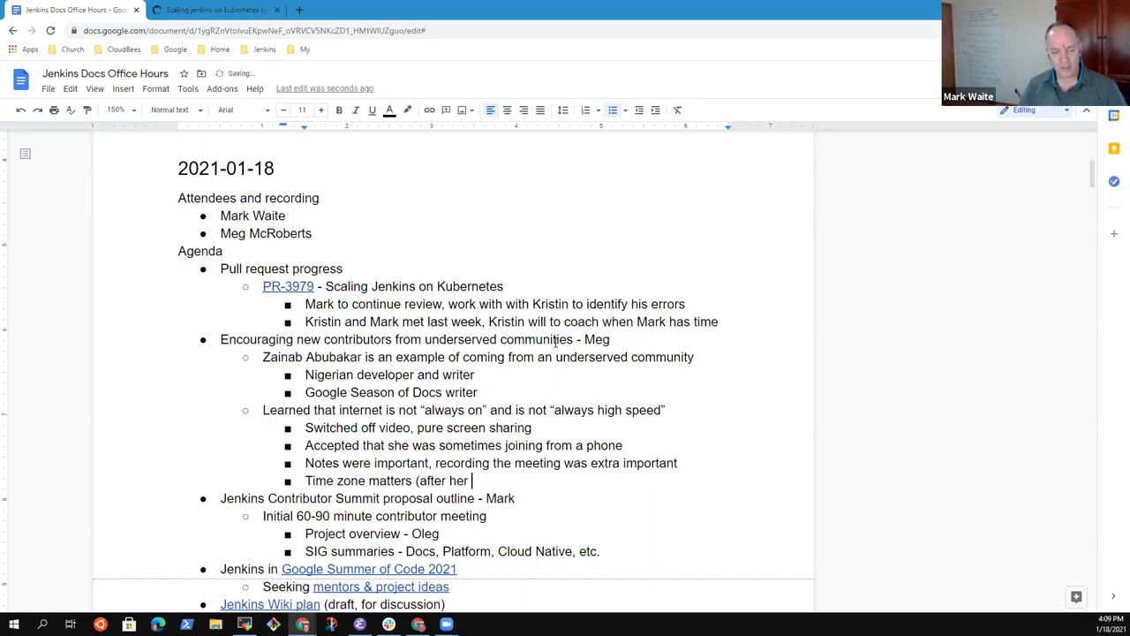
pyautogui.write('working day in')
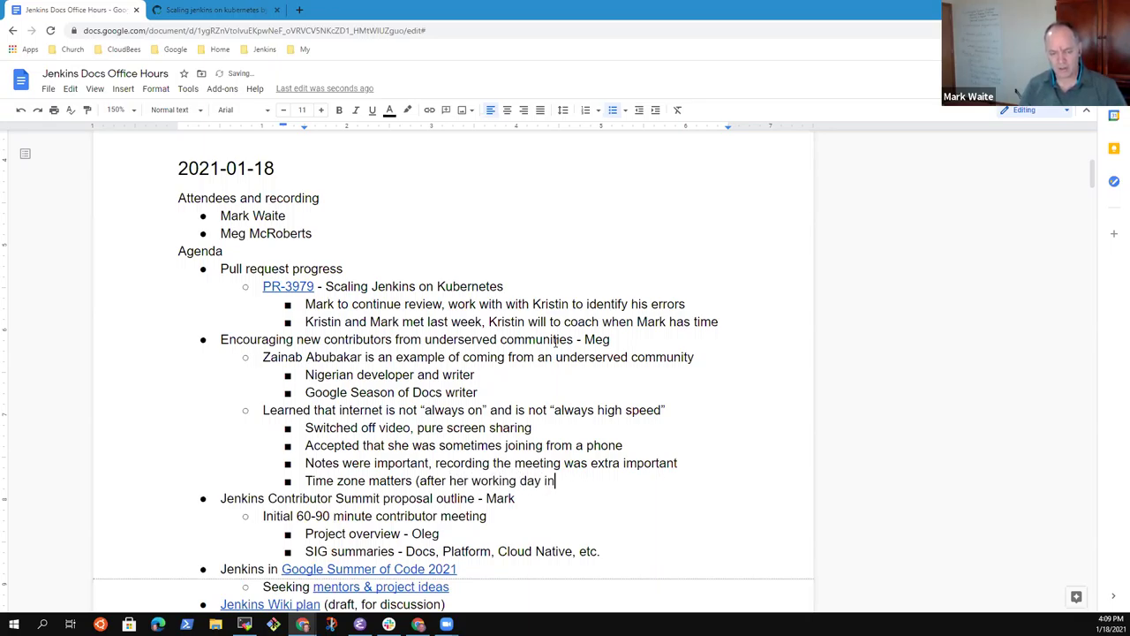
pyautogui.write(' Nigeria, ')
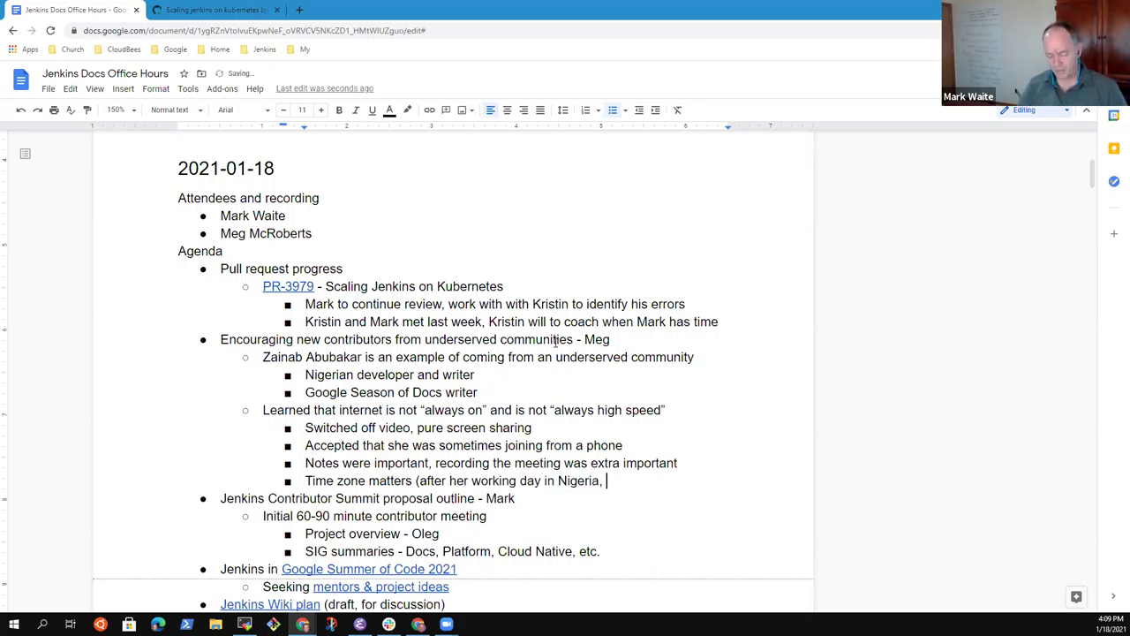
pyautogui.write('within waking hours')
pyautogui.press('BackSpace')
pyautogui.press('BackSpace')
pyautogui.press('BackSpace')
pyautogui.write('urs for ')
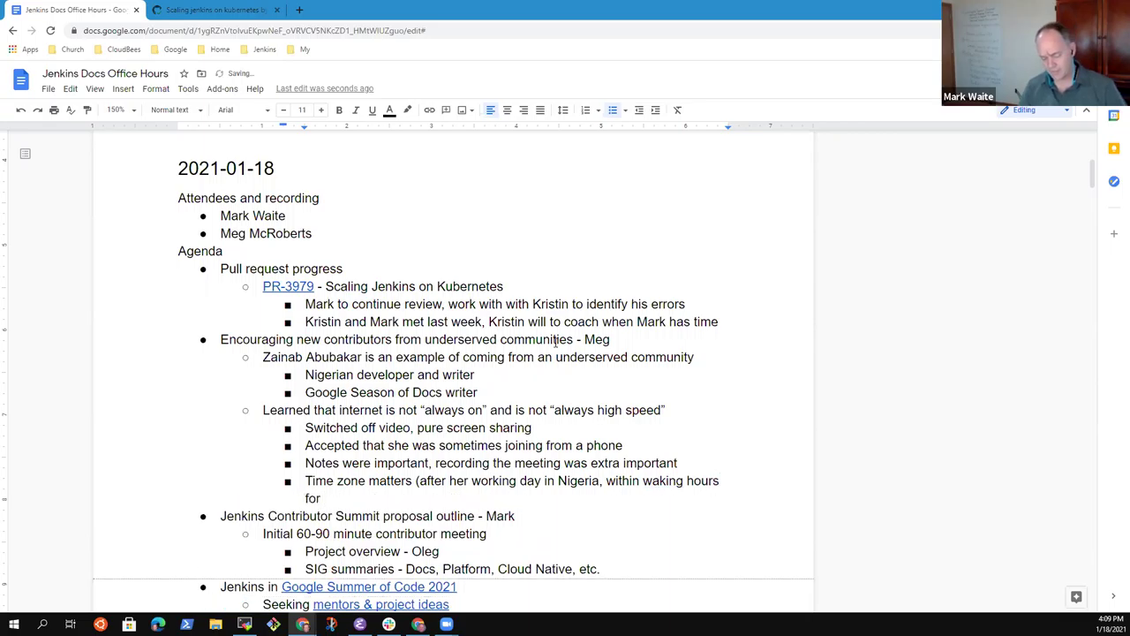
pyautogui.write('mentors)')
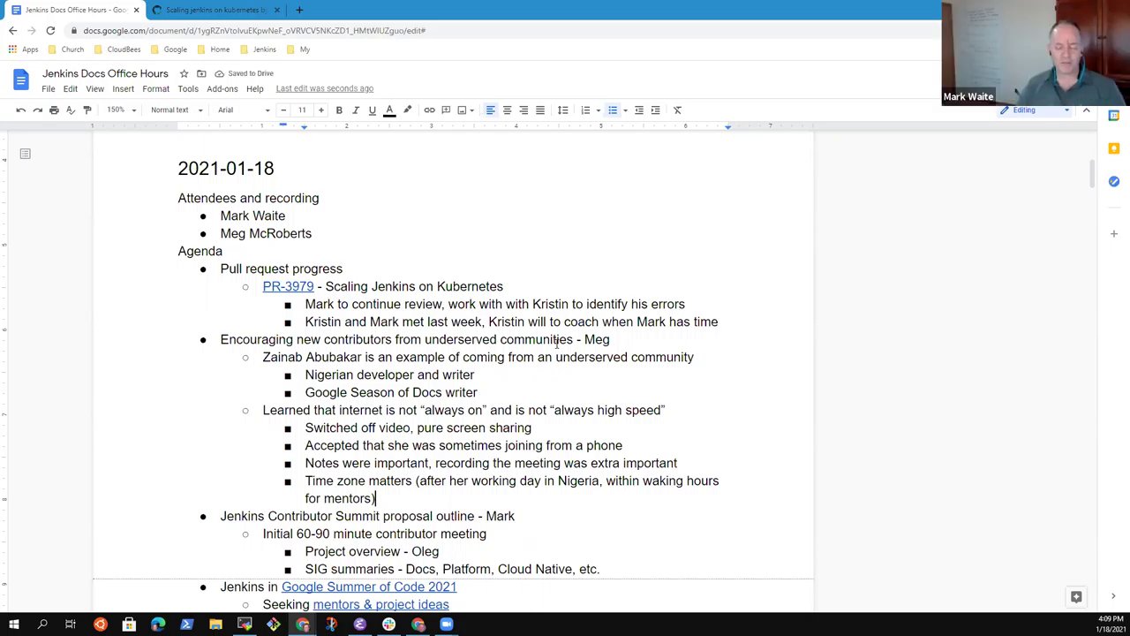
pyautogui.write(' (')
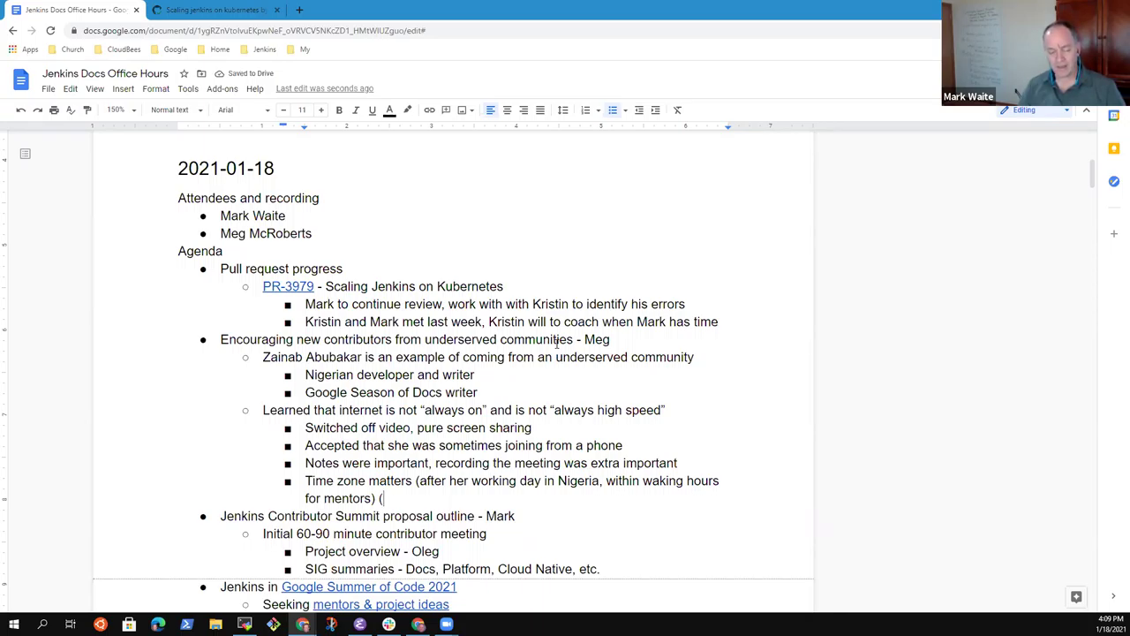
pyautogui.write('10:0')
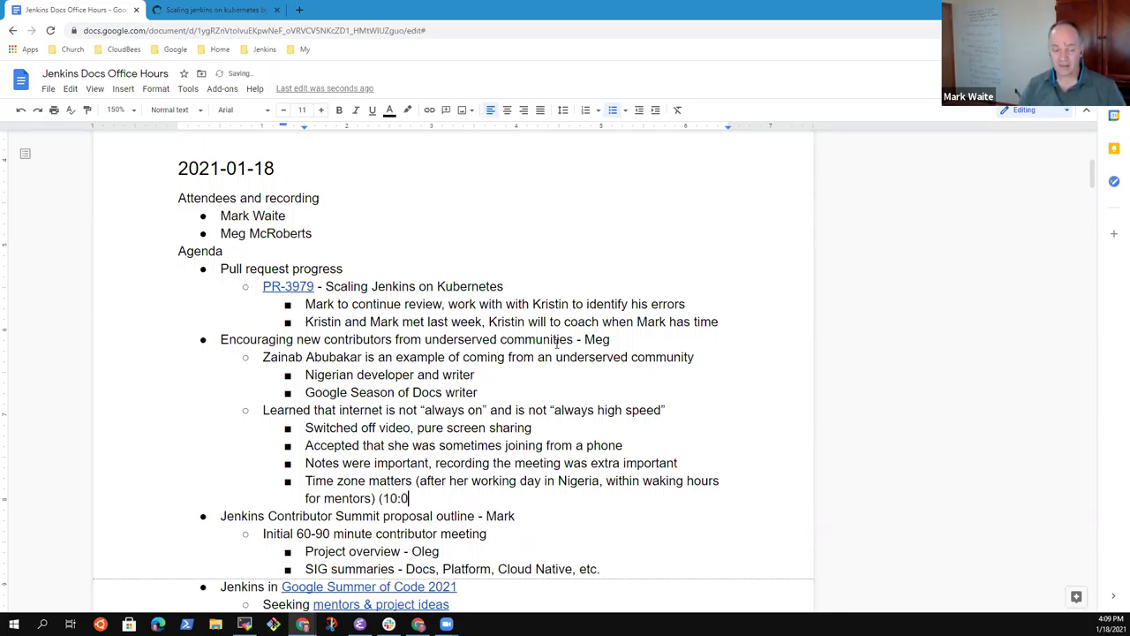
pyautogui.write('0 AM Paci')
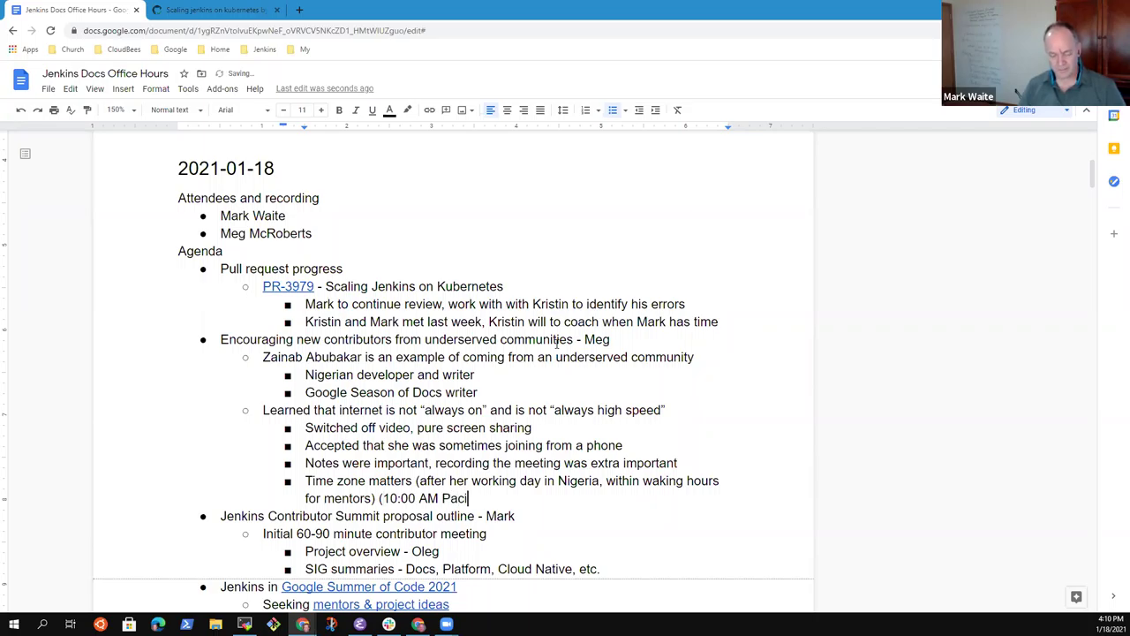
pyautogui.write('fic')
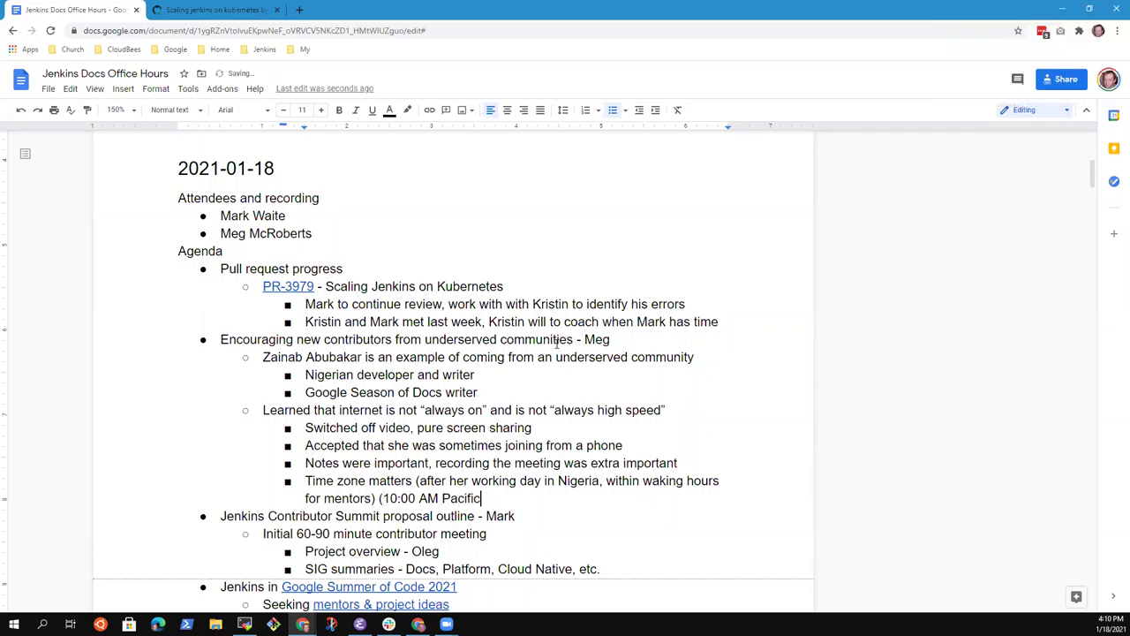
pyautogui.write(')')
# Step: Replace '10:00 AM Pacific' with '11:00 AM Denver time' in the time-zone bullet
pyautogui.hotkey('ctrl', 'shift', 'Left')
pyautogui.hotkey('ctrl', 'shift', 'Left')
pyautogui.hotkey('ctrl', 'shift', 'Left')
pyautogui.hotkey('ctrl', 'shift', 'Left')
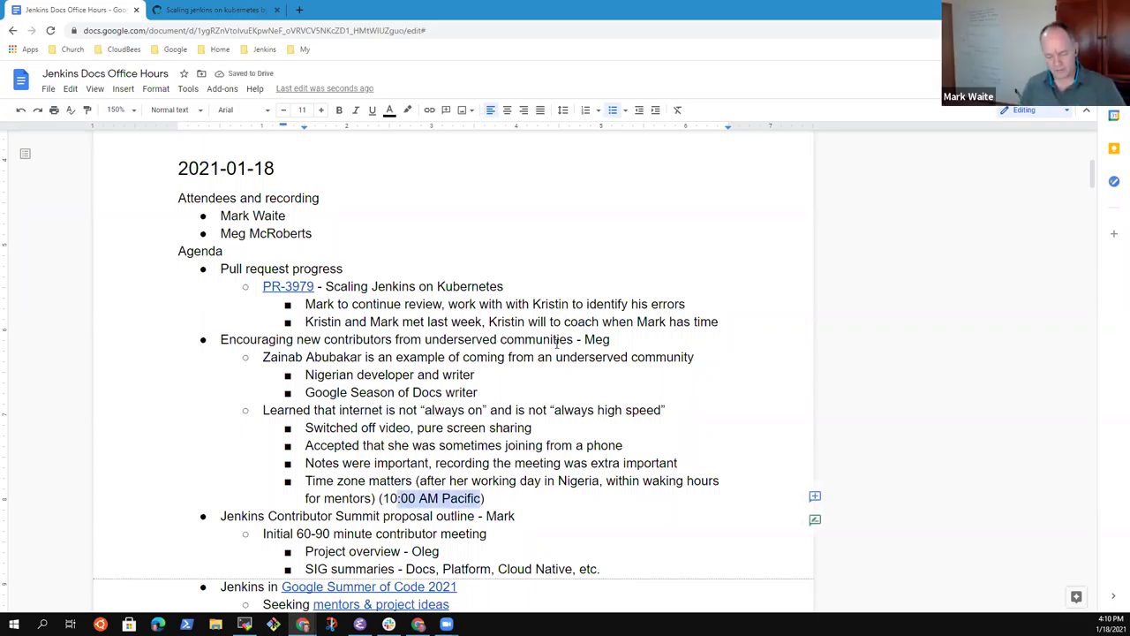
pyautogui.hotkey('ctrl', 'shift', 'Left')
pyautogui.write('11:00 AM ')
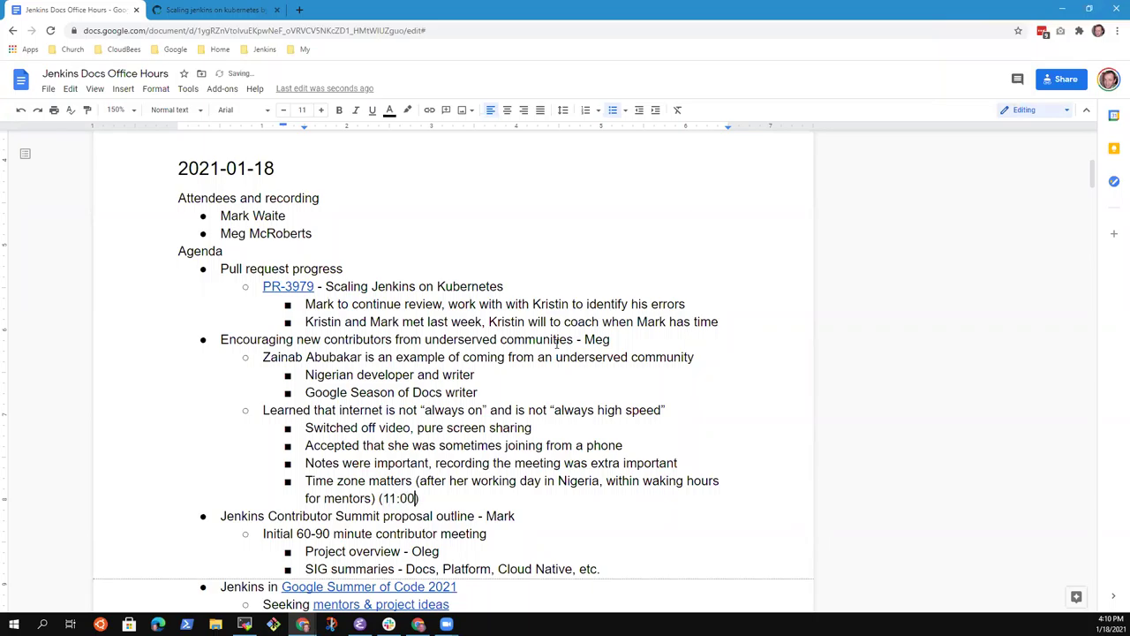
pyautogui.write('Denver time')
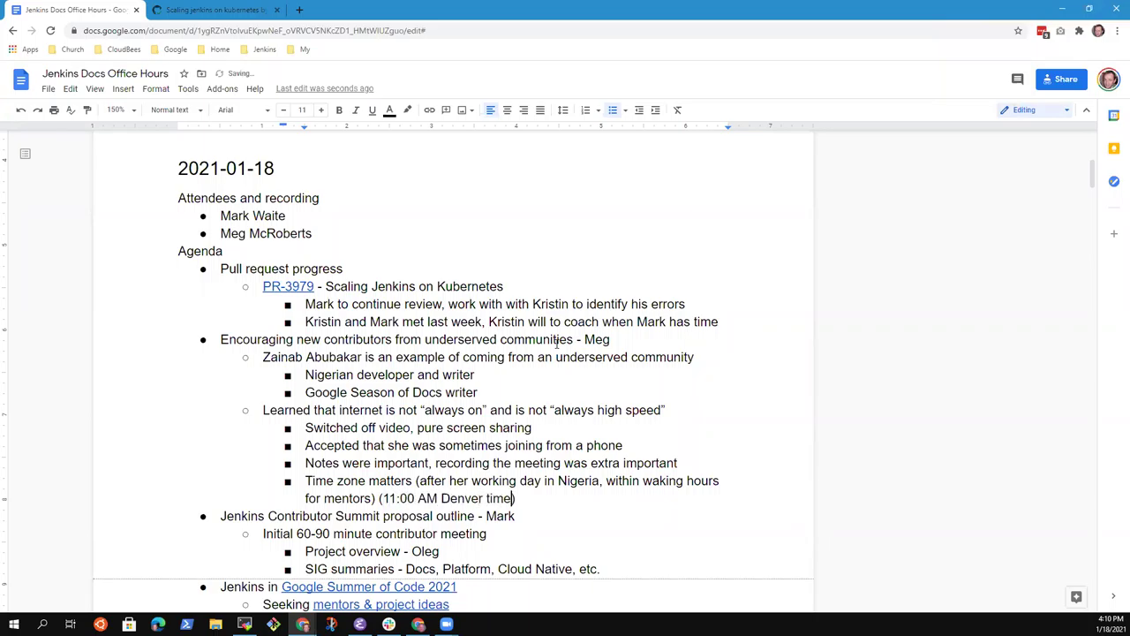
pyautogui.press('End')
# Step: Add an outdented bullet 'Google Season of Docs a promoted program by Google'
pyautogui.press('Return')
pyautogui.hotkey('shift', 'Tab')
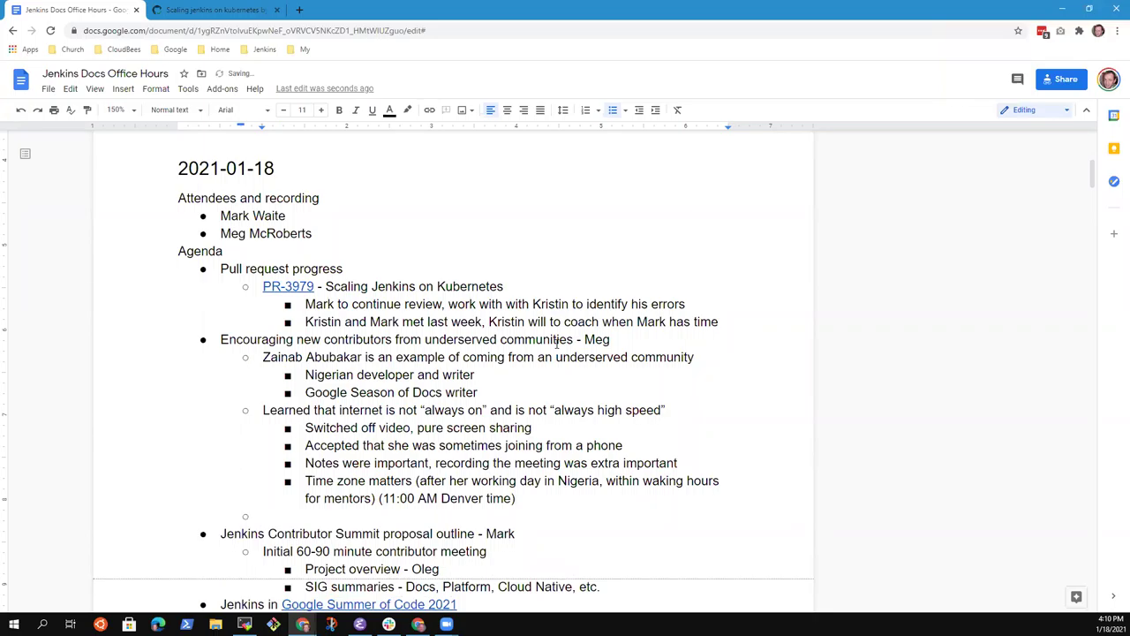
pyautogui.write('Google')
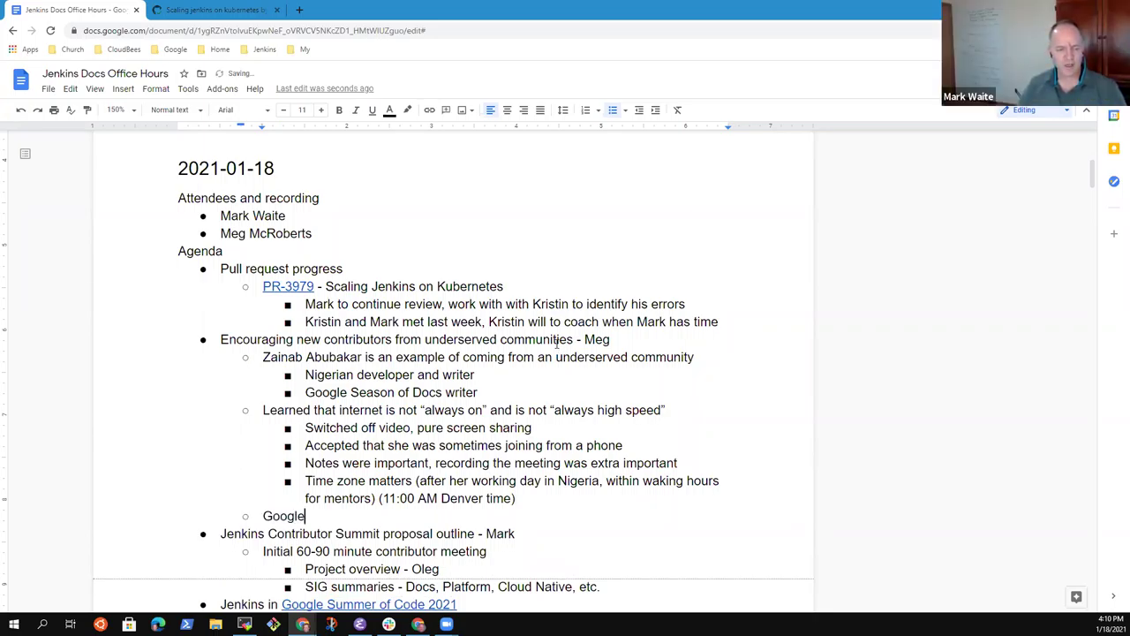
pyautogui.write(' Season of Docs ')
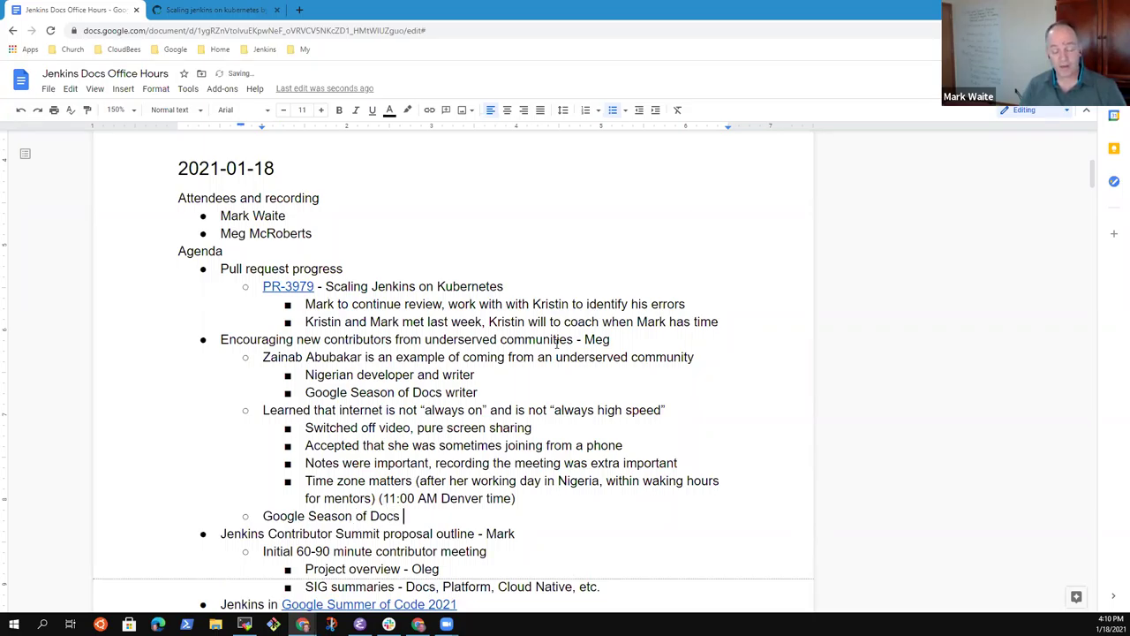
pyautogui.write('a promoted ')
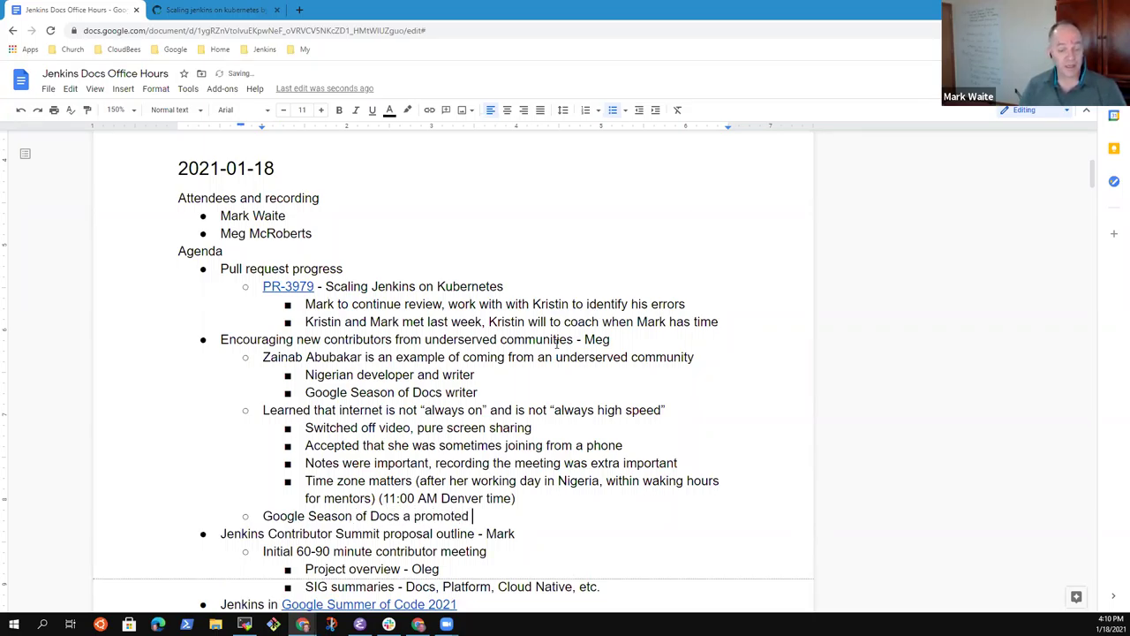
pyautogui.write('project')
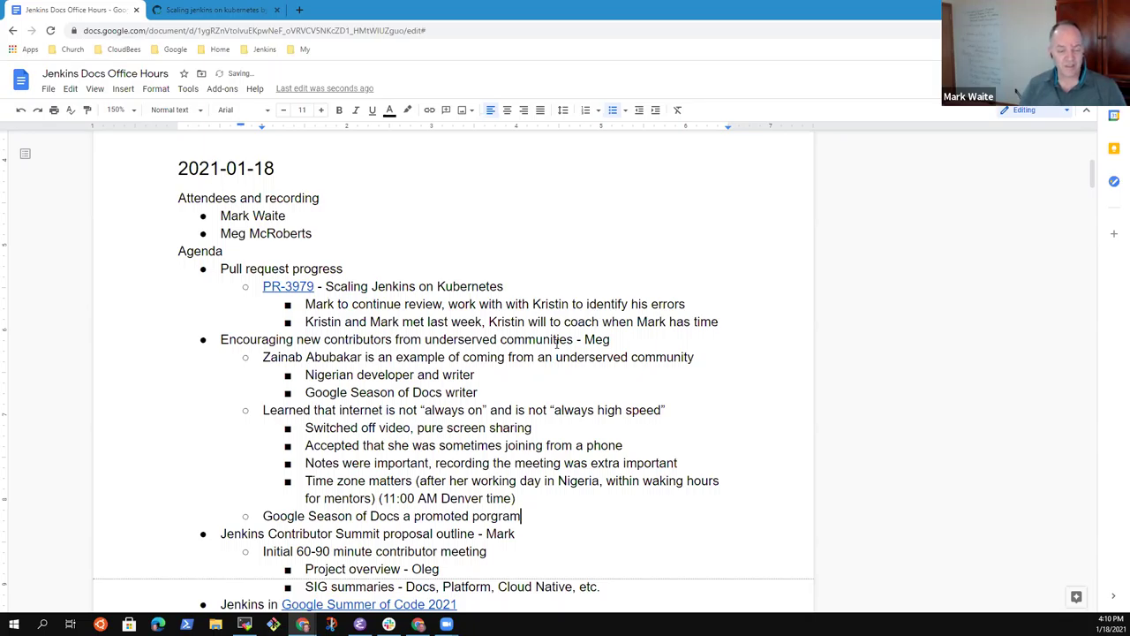
pyautogui.hotkey('ctrl', 'BackSpace')
pyautogui.write('program ')
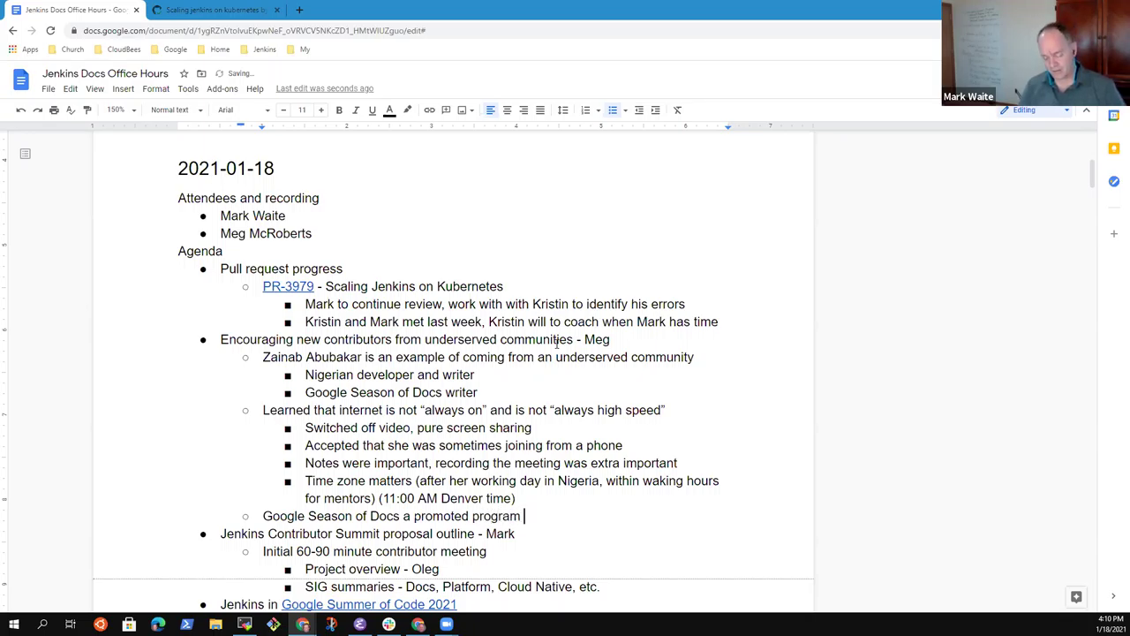
pyautogui.write('by Google')
# Step: Add sub-bullets 'Limited set of contributors' and 'Only 50 projects worldwide (Jenkins was 1 of 50)'
pyautogui.press('Return')
pyautogui.press('Tab')
pyautogui.write('Liomited')
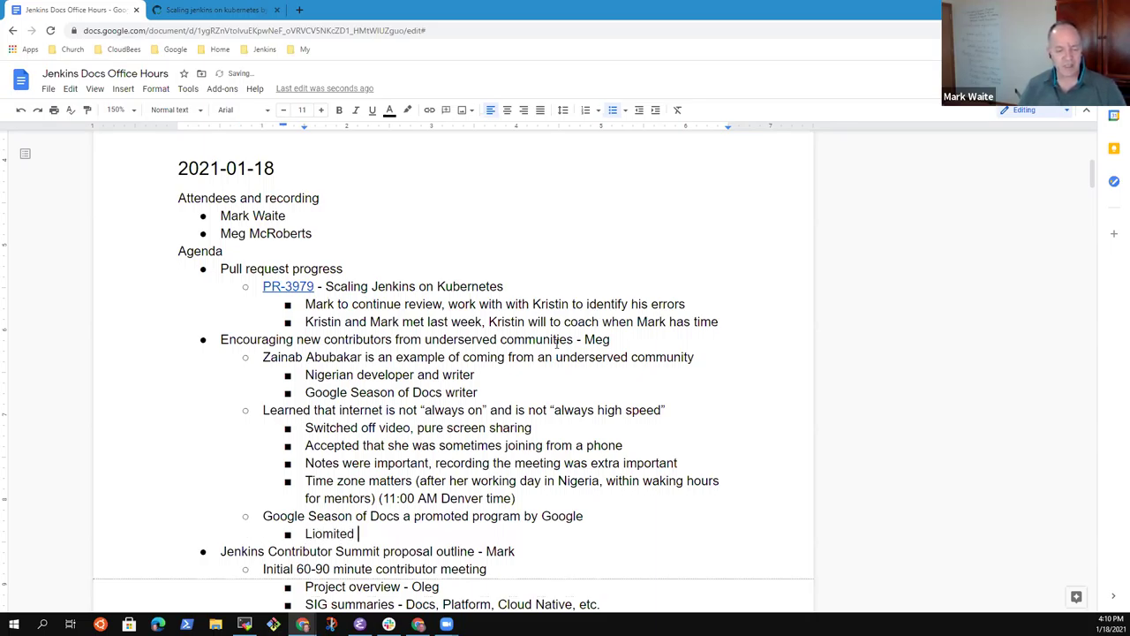
pyautogui.hotkey('ctrl', 'BackSpace')
pyautogui.write('Limited set of contrib')
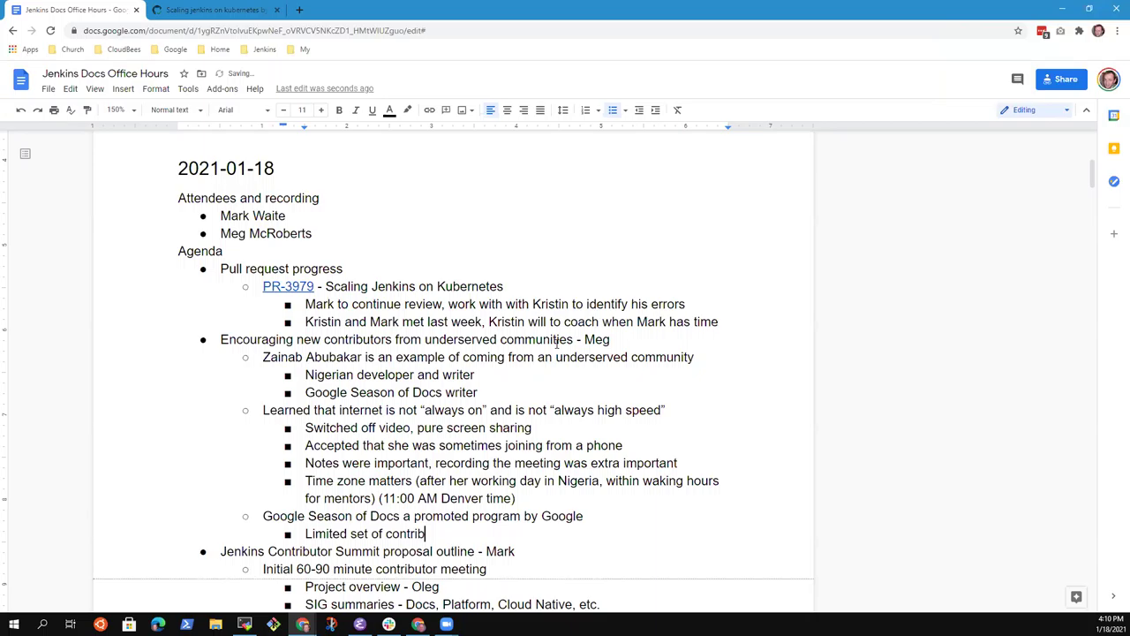
pyautogui.write('utors')
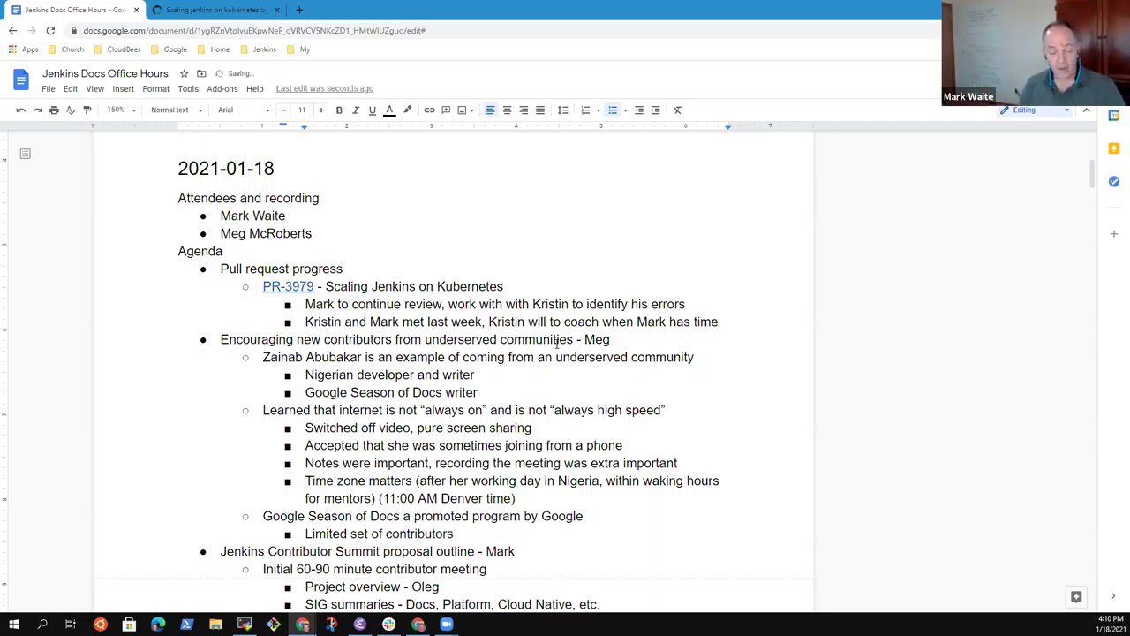
pyautogui.press('Return')
pyautogui.write('Only 50 pr')
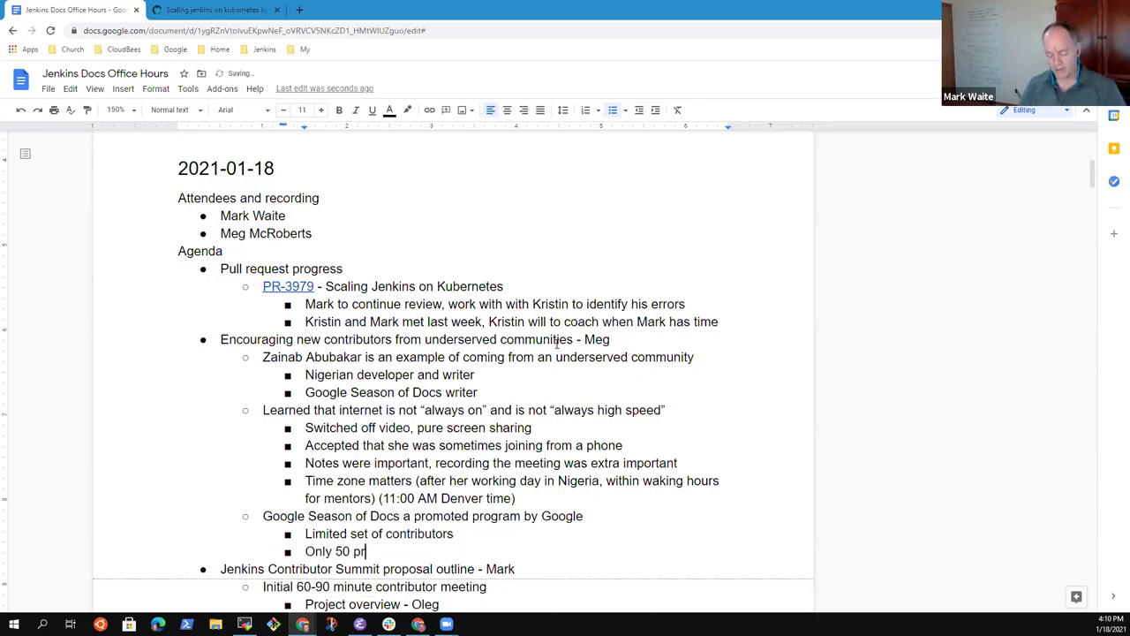
pyautogui.write('ojects worldwide ')
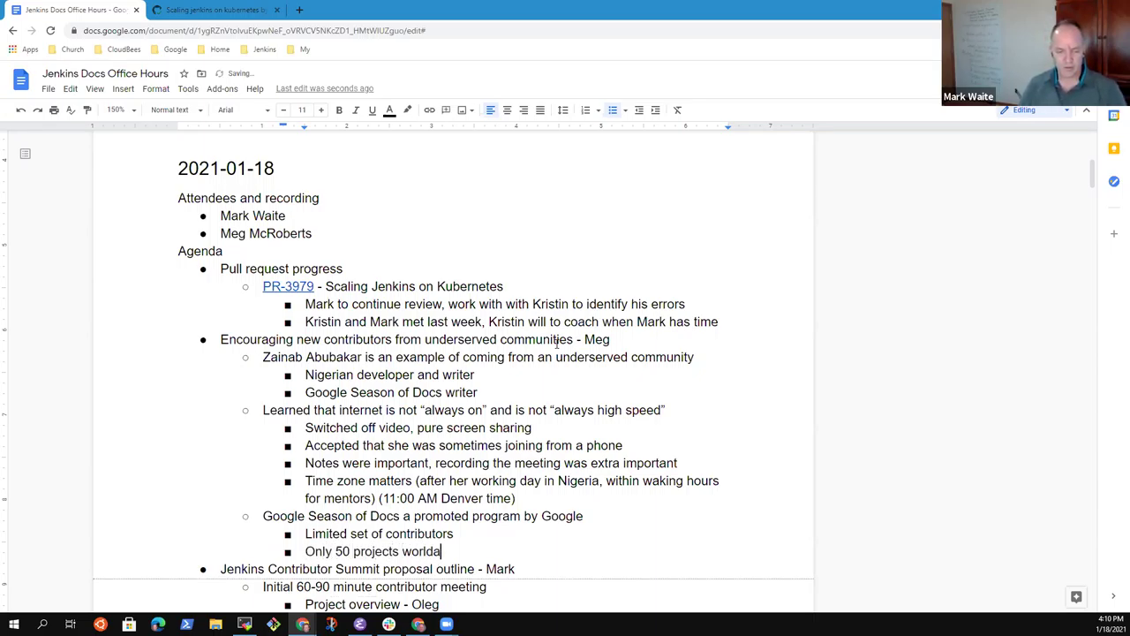
pyautogui.write('(J')
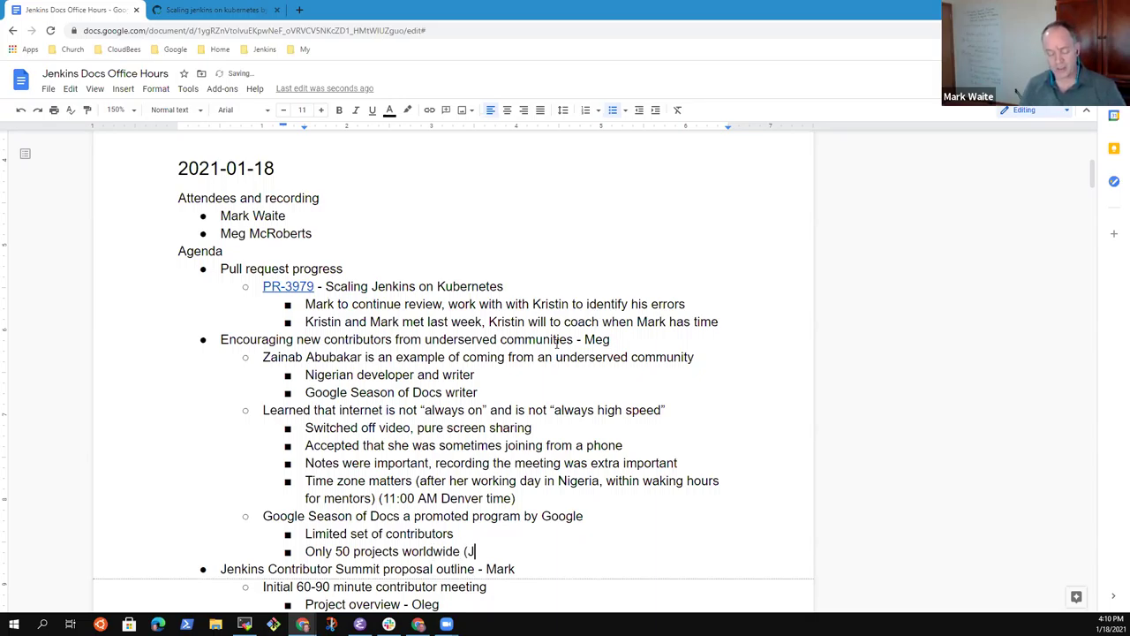
pyautogui.write('enkins was ')
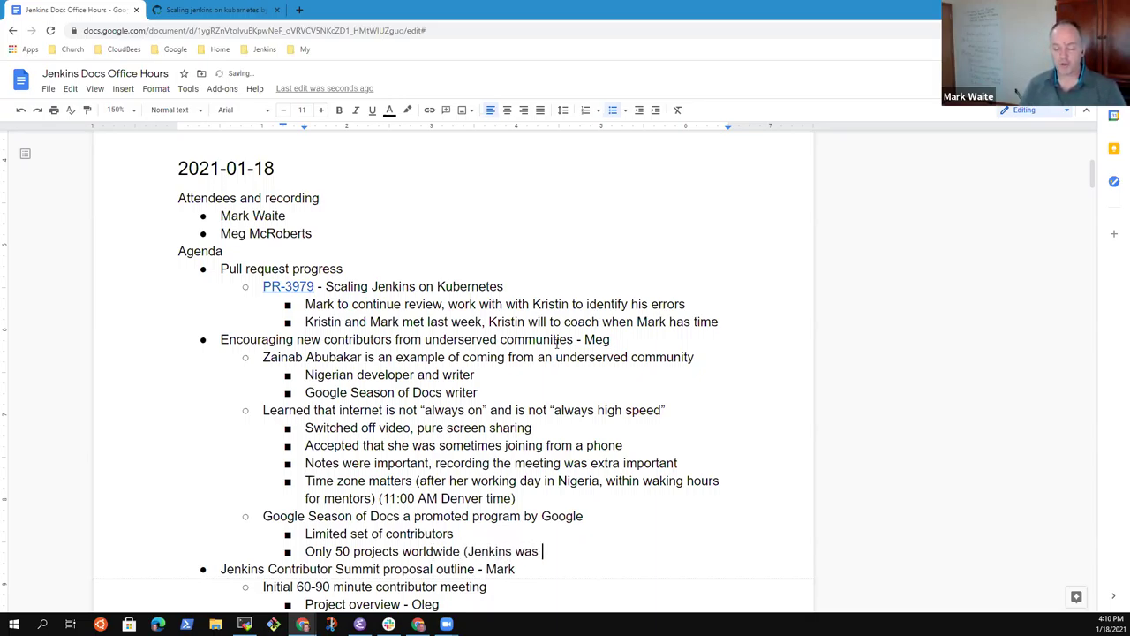
pyautogui.write('one of 590')
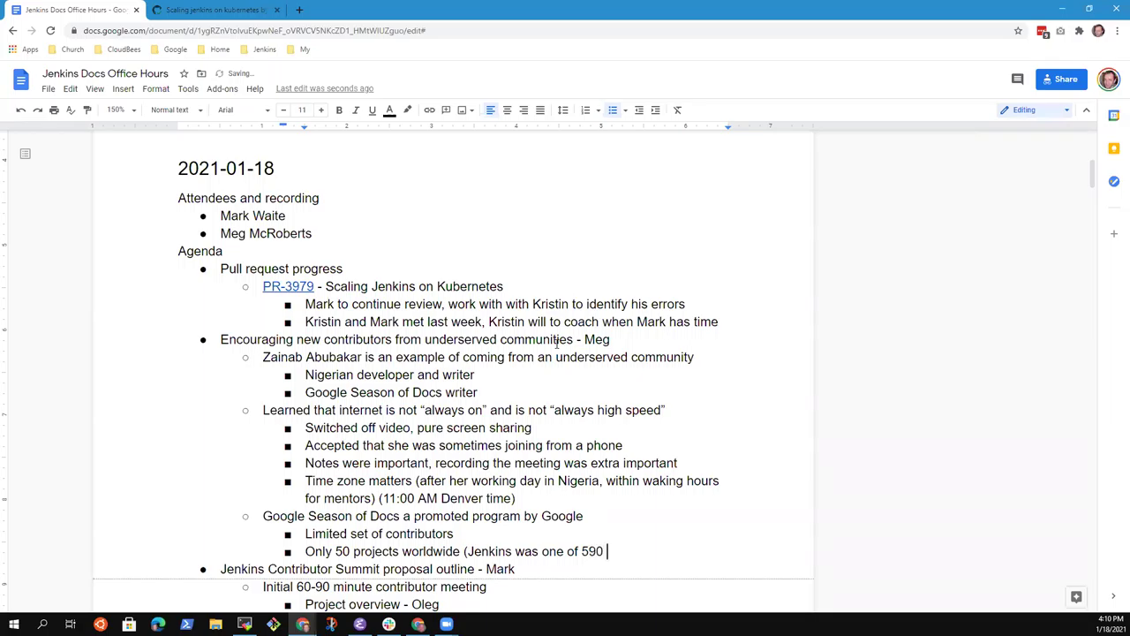
pyautogui.hotkey('ctrl', 'shift', 'Left')
pyautogui.write('1')
pyautogui.press('BackSpace')
pyautogui.write(')')
pyautogui.press('Return')
pyautogui.hotkey('shift', 'Tab')
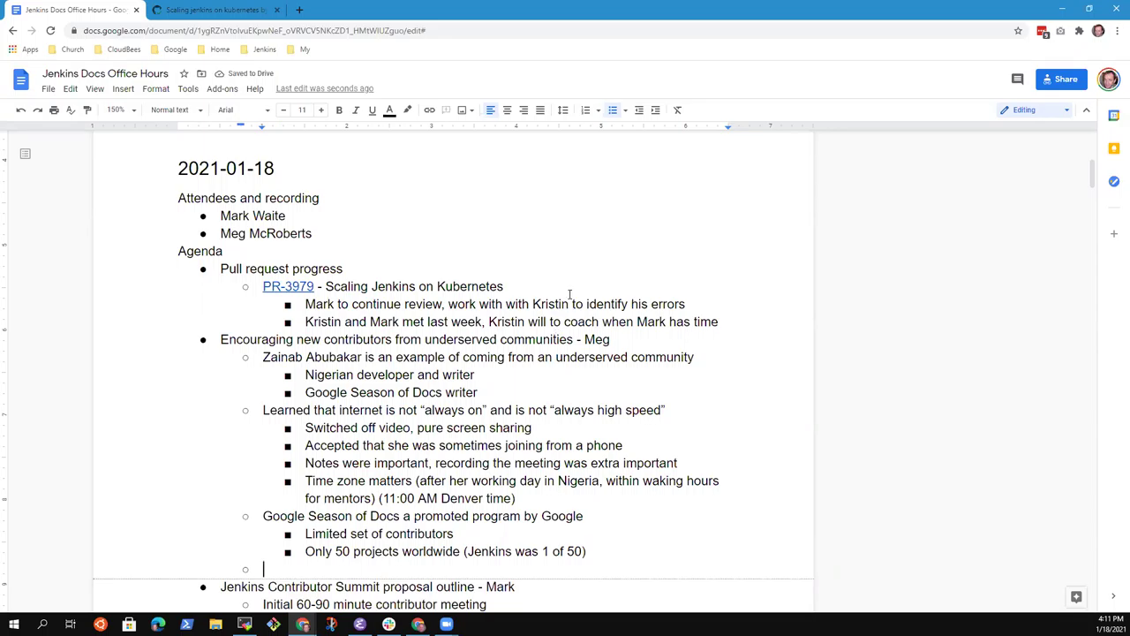
# Step: Add the bullet 'Great starter for someone that wants to contribute software, but start with docs'
pyautogui.scroll(-2, 393, 424)
pyautogui.scroll(-1, 477, 389)
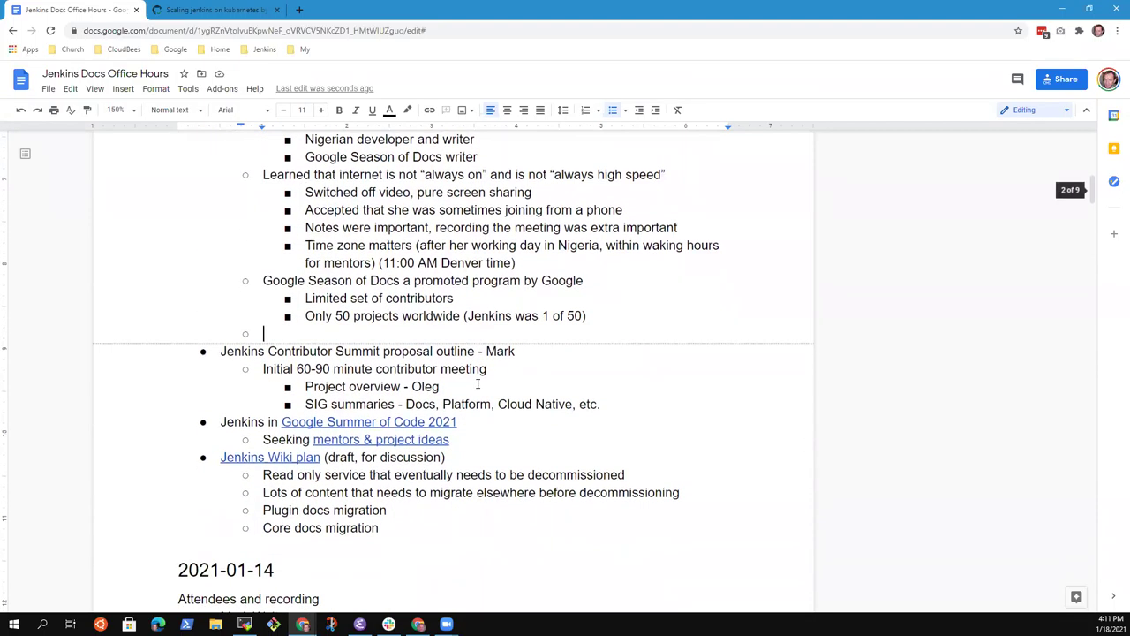
pyautogui.scroll(1, 475, 395)
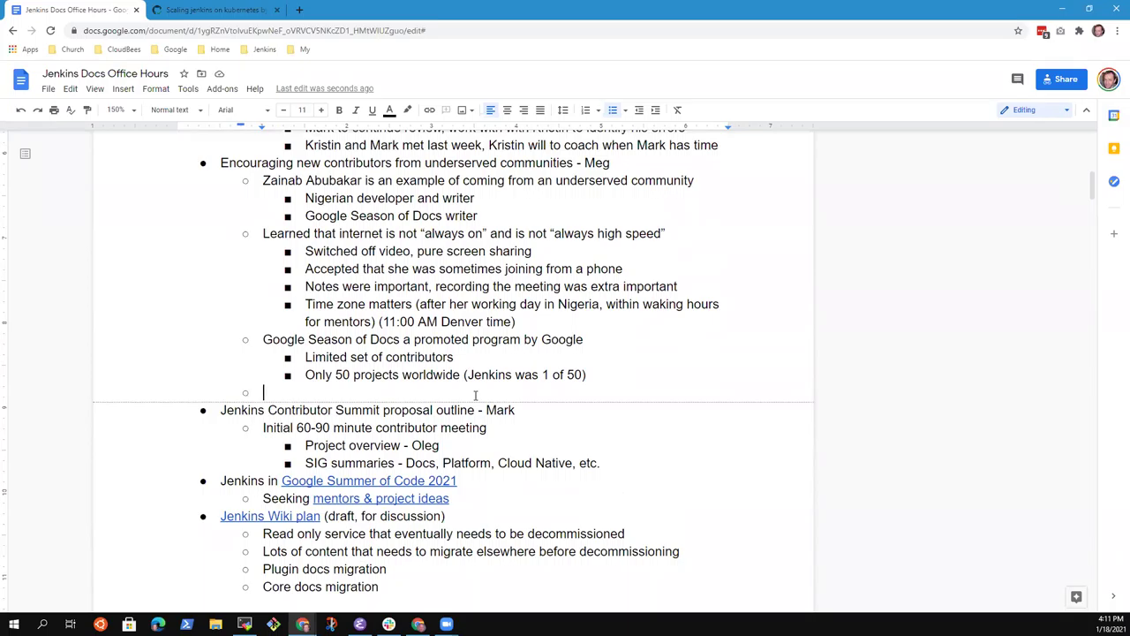
pyautogui.write('How do we')
pyautogui.hotkey('ctrl', 'BackSpace')
pyautogui.hotkey('ctrl', 'BackSpace')
pyautogui.hotkey('ctrl', 'BackSpace')
pyautogui.write('Great starter for someone that wants to contribute software, ')
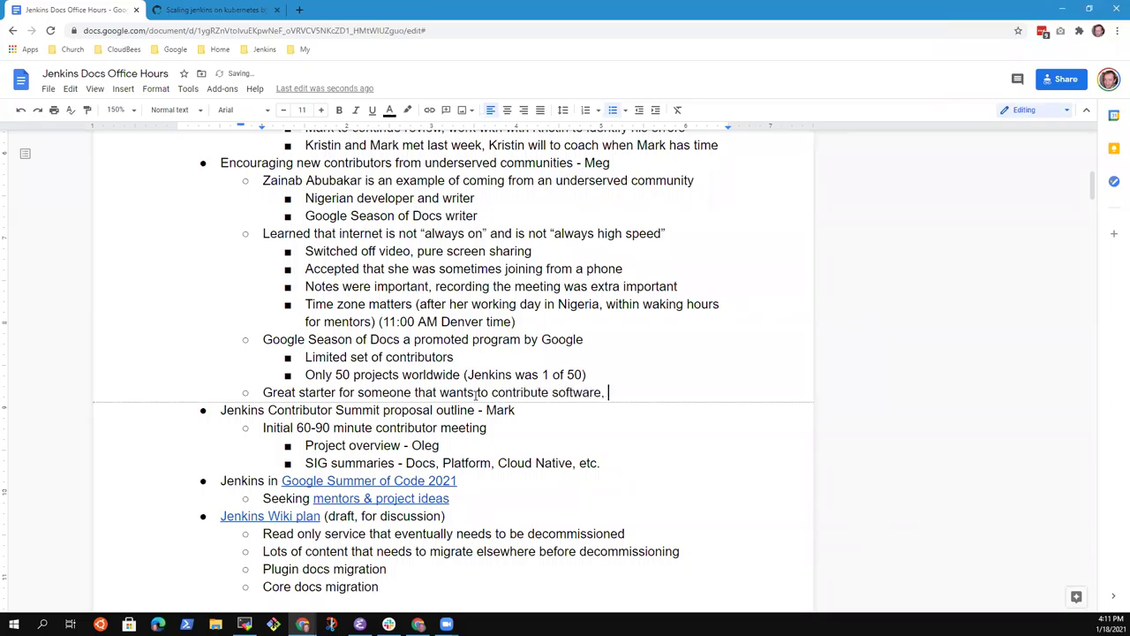
pyautogui.write('but start with docs')
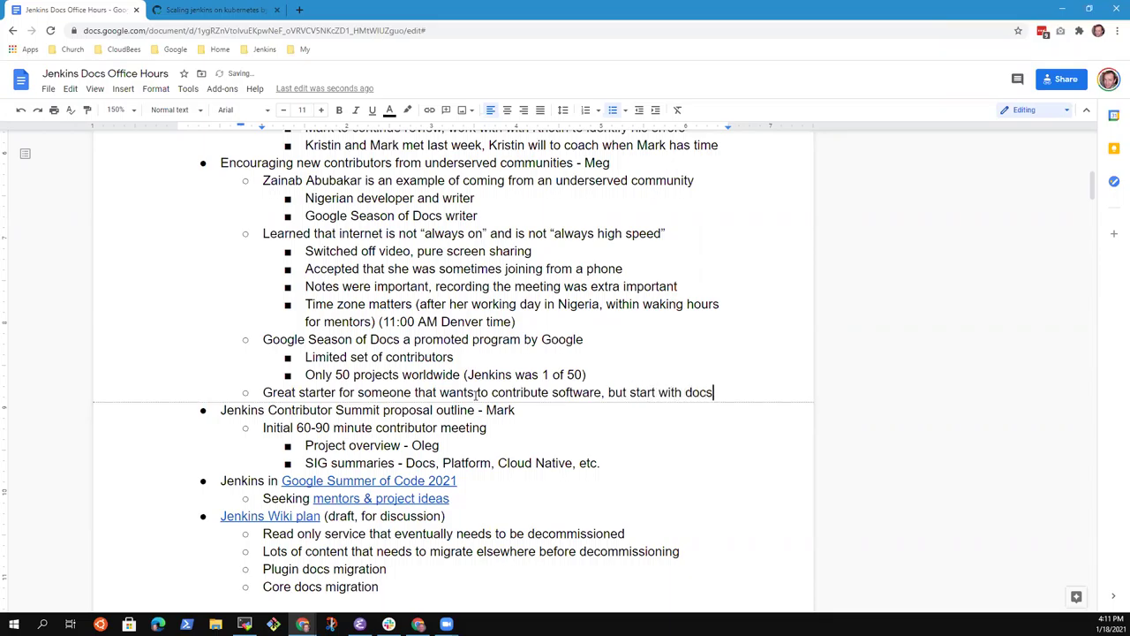
# Step: Add the sub-bullet 'Many simple fixes that can be in docs as first step'
pyautogui.press('Return')
pyautogui.press('Tab')
pyautogui.write('Many sim')
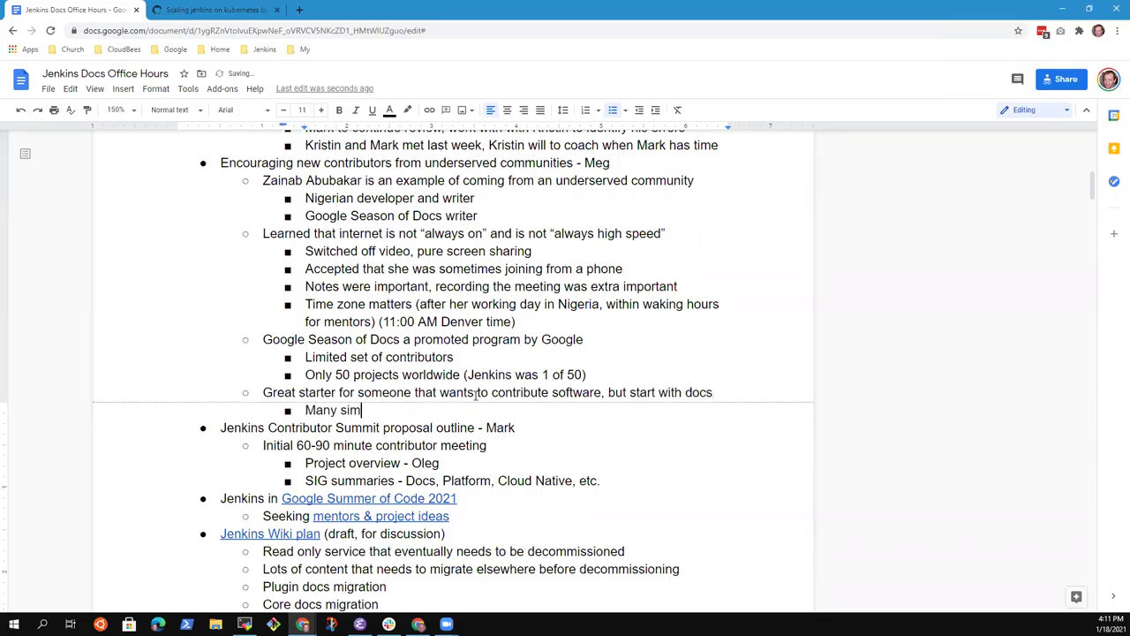
pyautogui.write('ple fixes that')
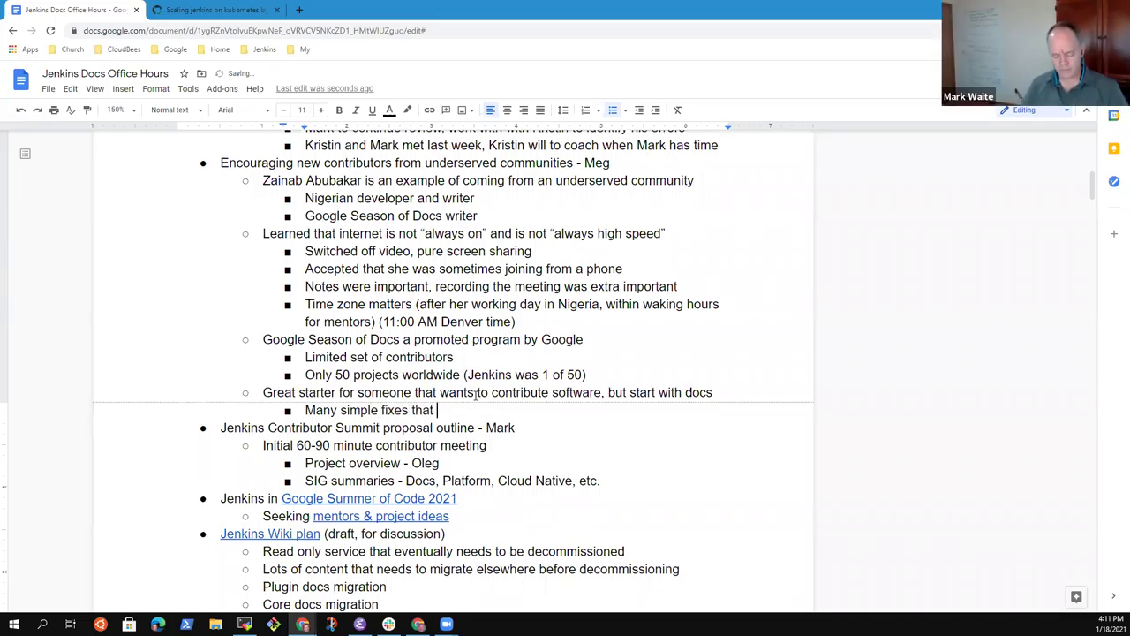
pyautogui.write(' can be done')
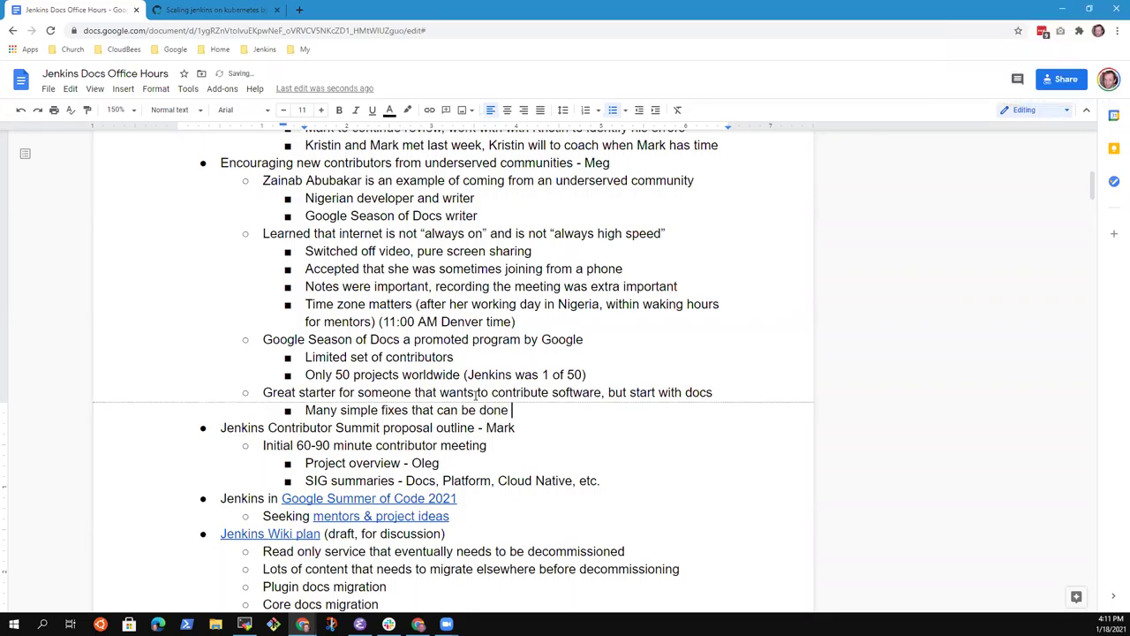
pyautogui.write('in docs as first step')
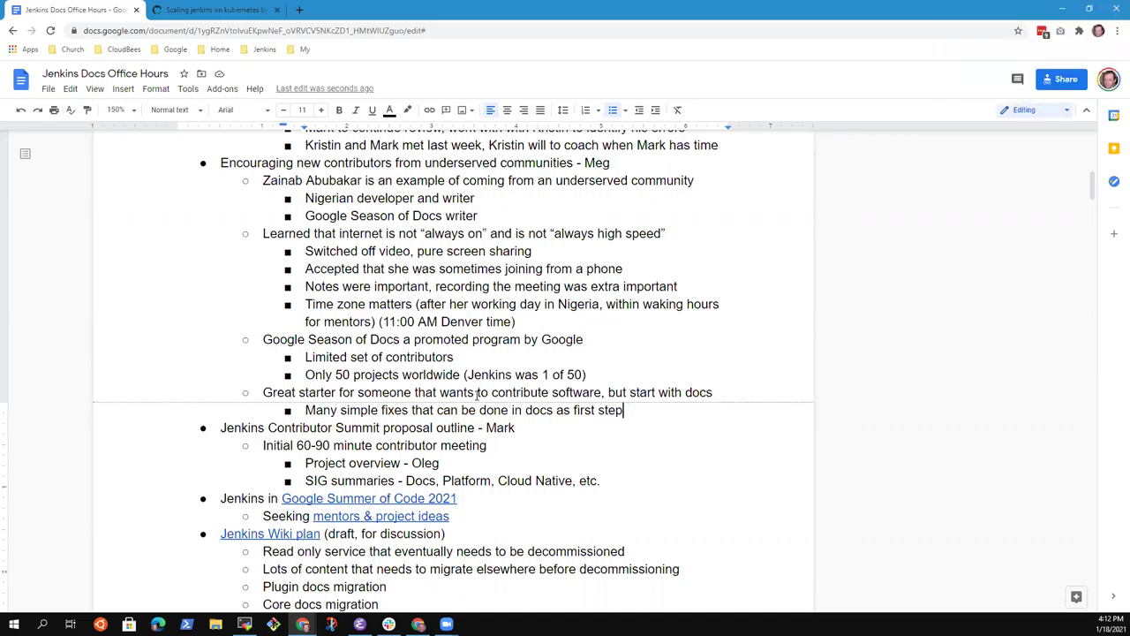
pyautogui.press('Return')
pyautogui.hotkey('shift', 'Tab')
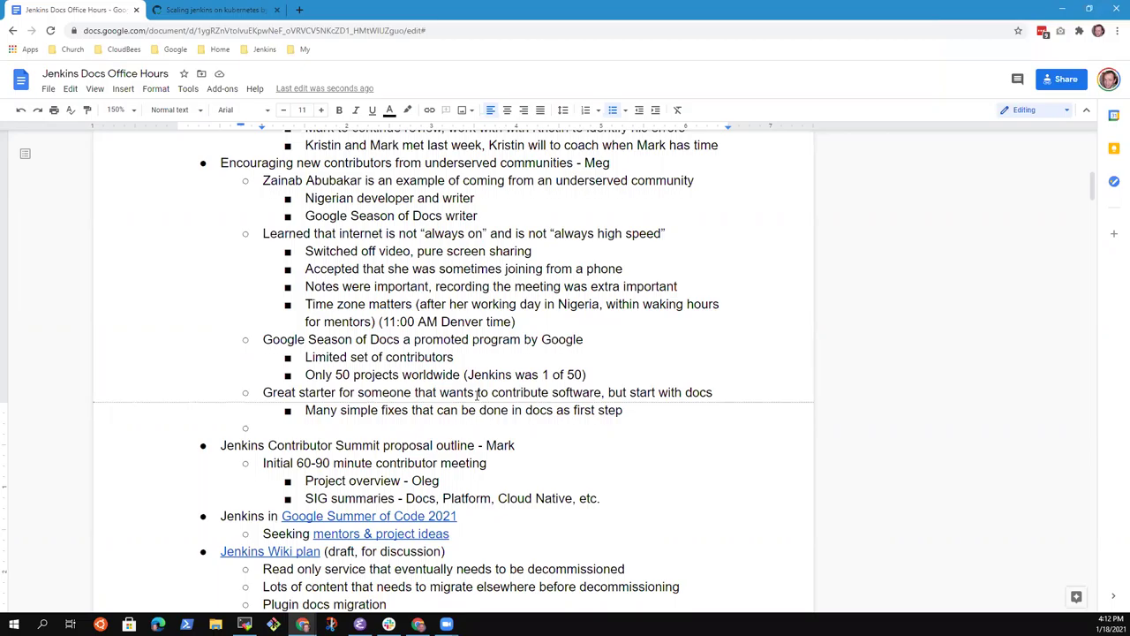
# Step: Insert 'projects' before the parenthesis on the 50 projects line, then nest the empty bullet deeper
pyautogui.press('Up')
pyautogui.press('Up')
pyautogui.press('End')
pyautogui.press('Left')
pyautogui.write('pro')
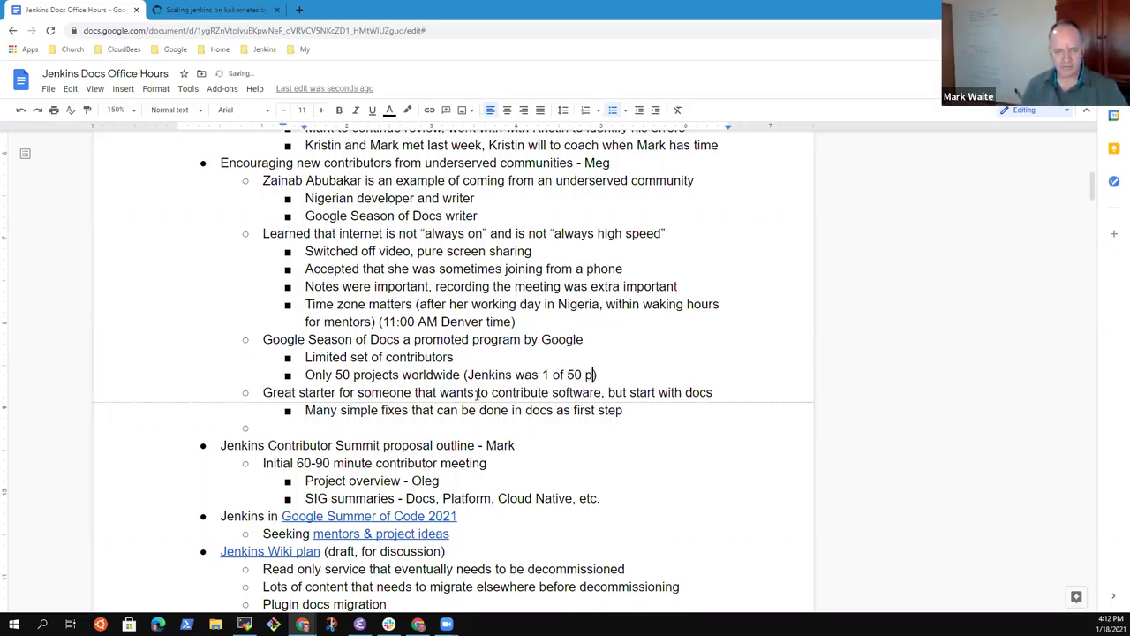
pyautogui.write('jects')
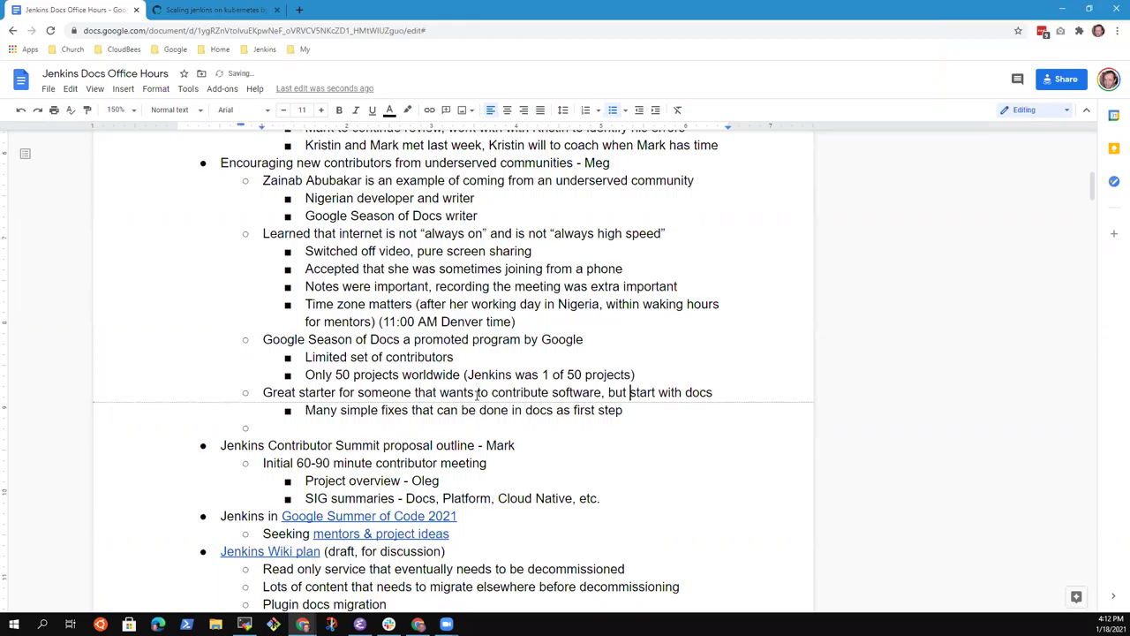
pyautogui.press('Down')
pyautogui.press('Down')
pyautogui.press('Down')
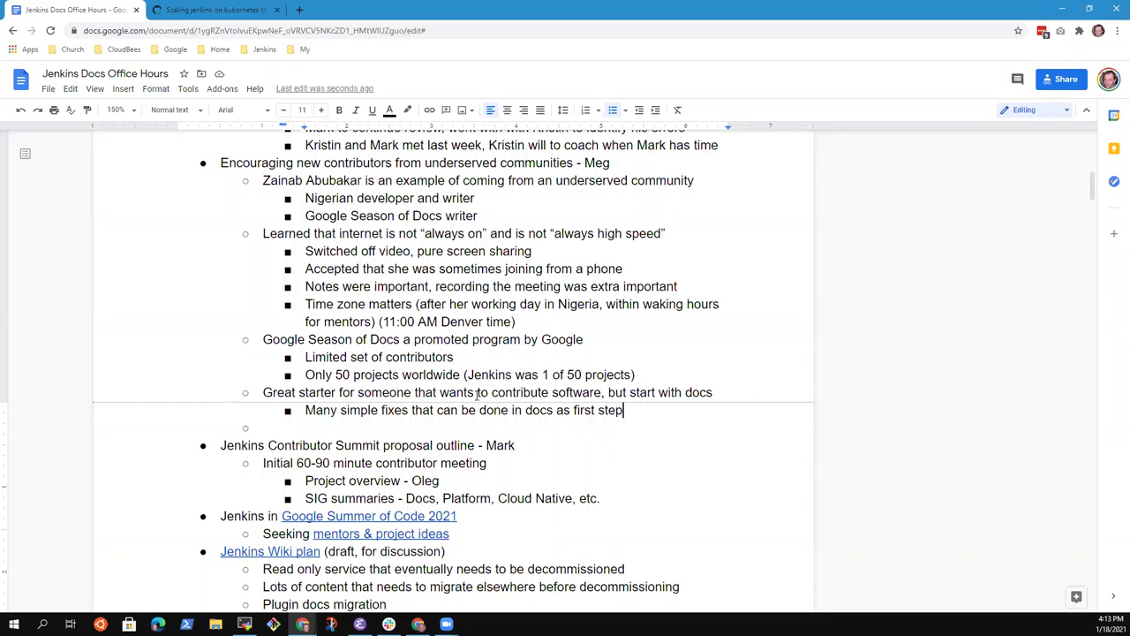
pyautogui.press('Tab')
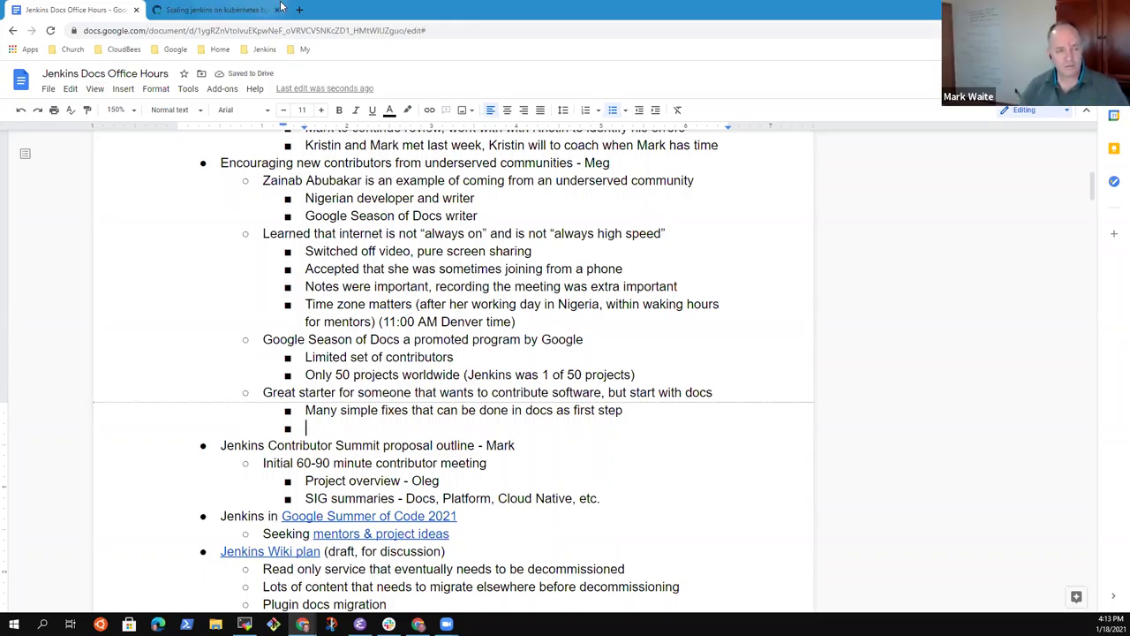
# Step: In a new tab, go to the jenkins.io repository's Issues via the Jenkins bookmarks
pyautogui.click(301, 10)
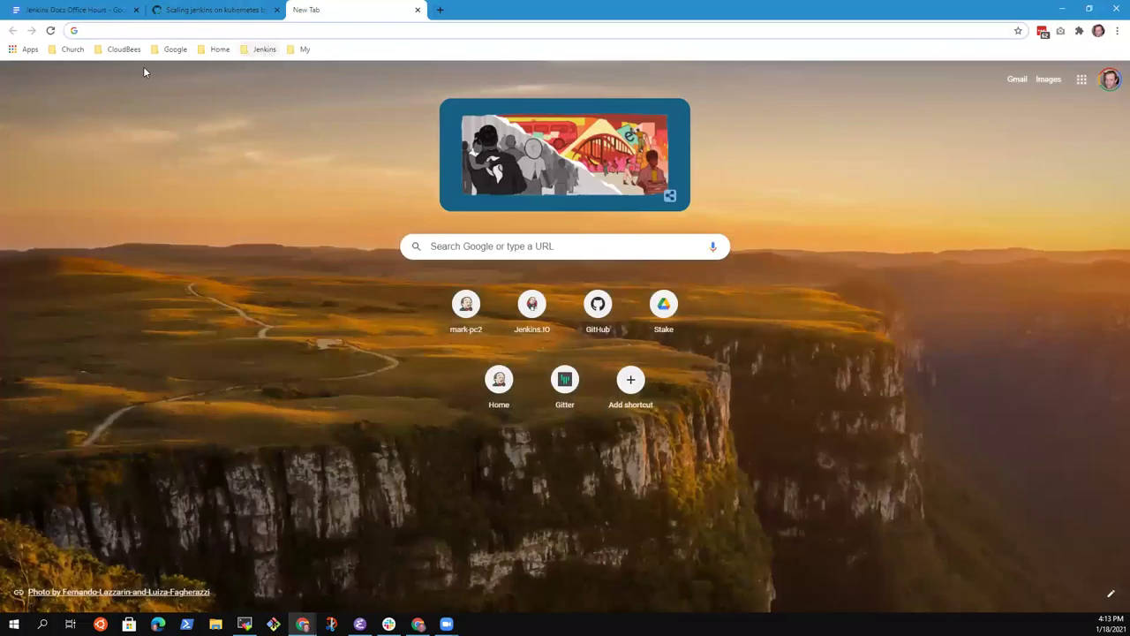
pyautogui.click(254, 54)
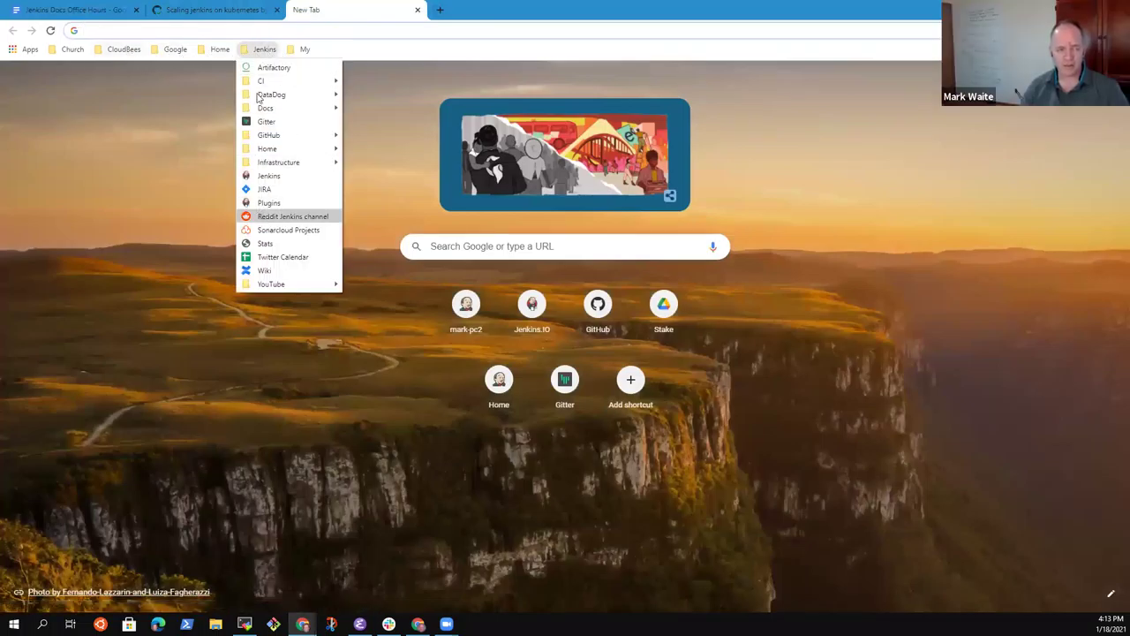
pyautogui.moveTo(328, 138)
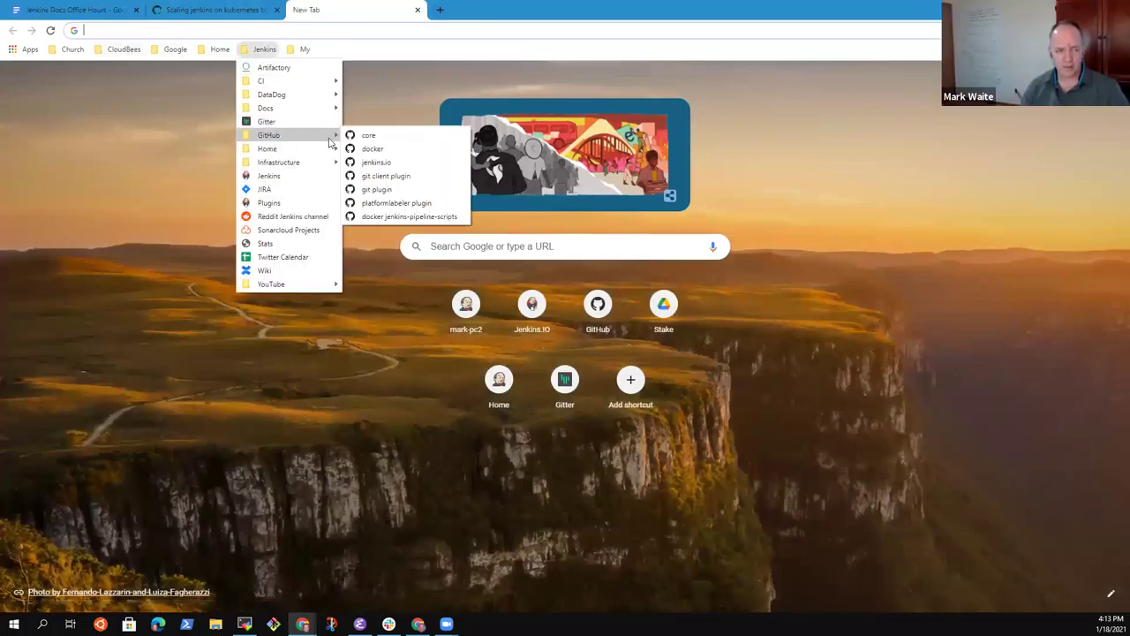
pyautogui.click(377, 163)
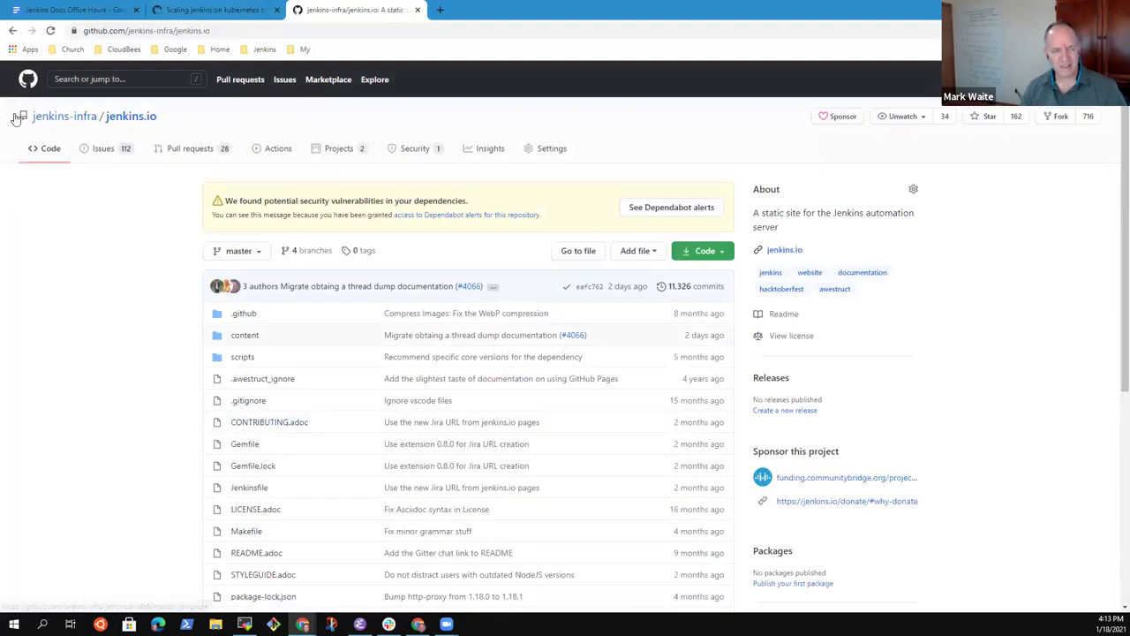
pyautogui.click(113, 160)
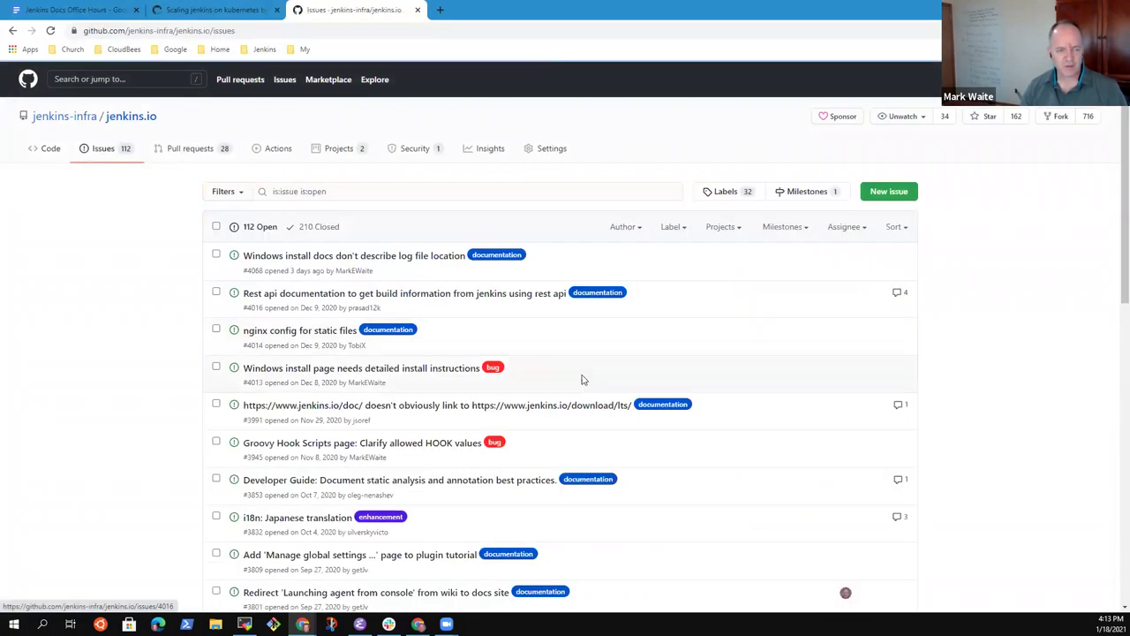
# Step: Filter the issues by the 'good first issue' label and copy the page URL
pyautogui.click(680, 231)
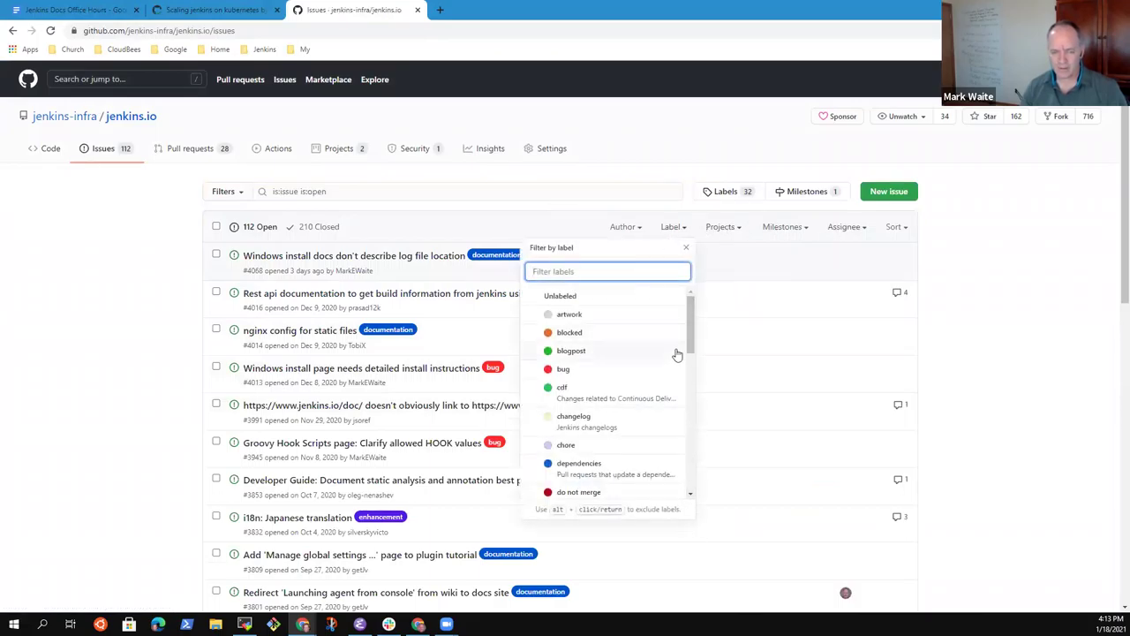
pyautogui.moveTo(691, 341); pyautogui.dragTo(692, 347)
pyautogui.scroll(-3, 692, 348)
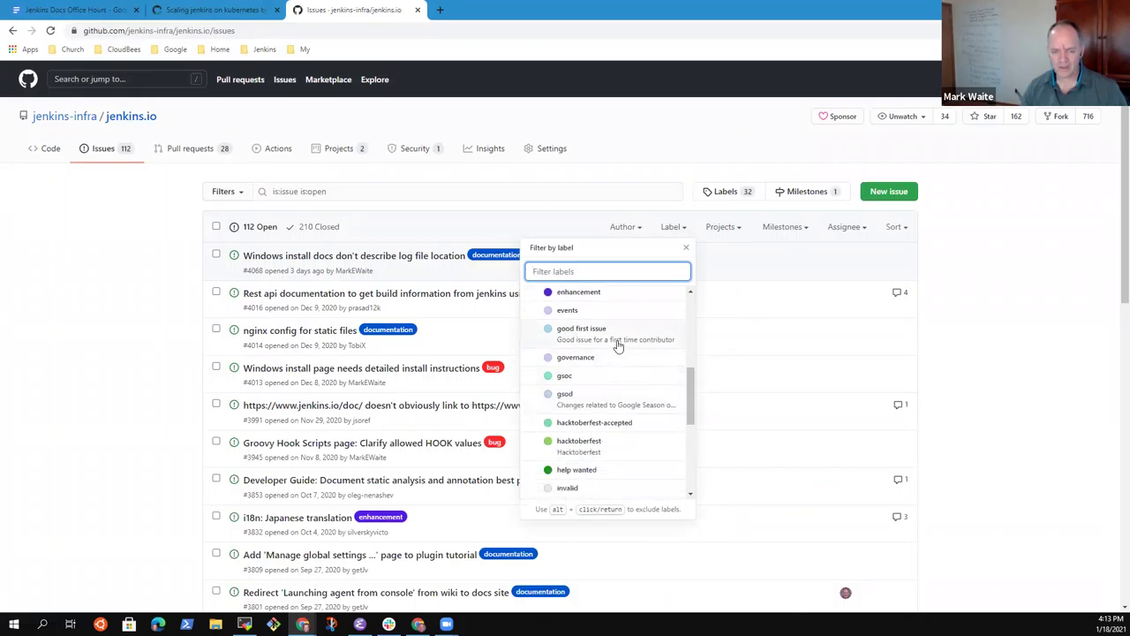
pyautogui.click(616, 332)
pyautogui.scroll(-3, 359, 403)
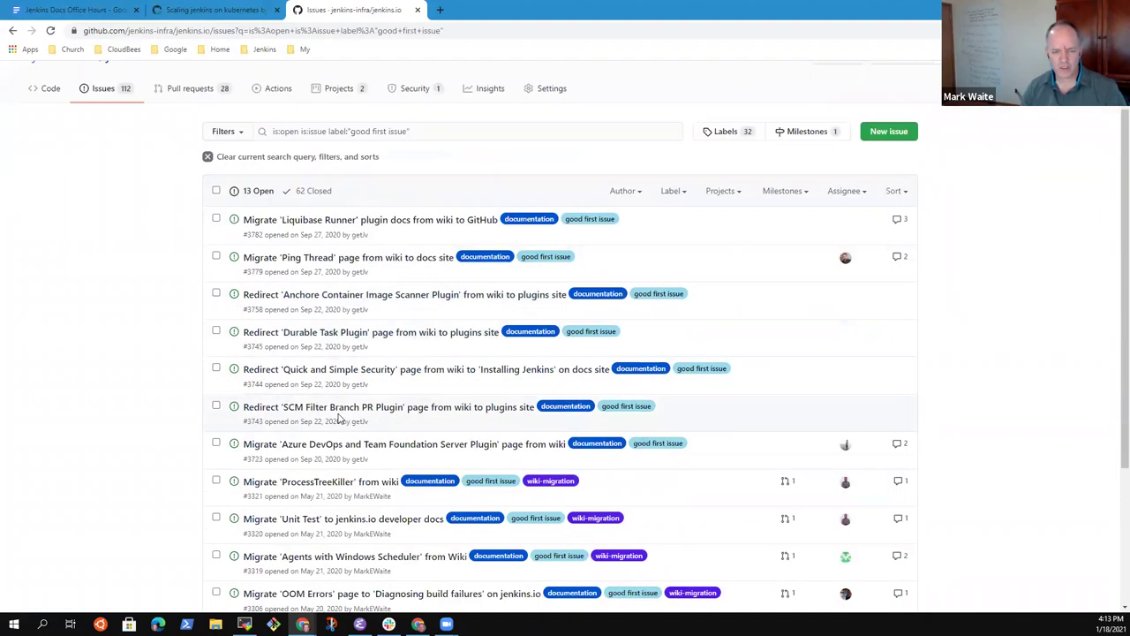
pyautogui.scroll(3, 365, 535)
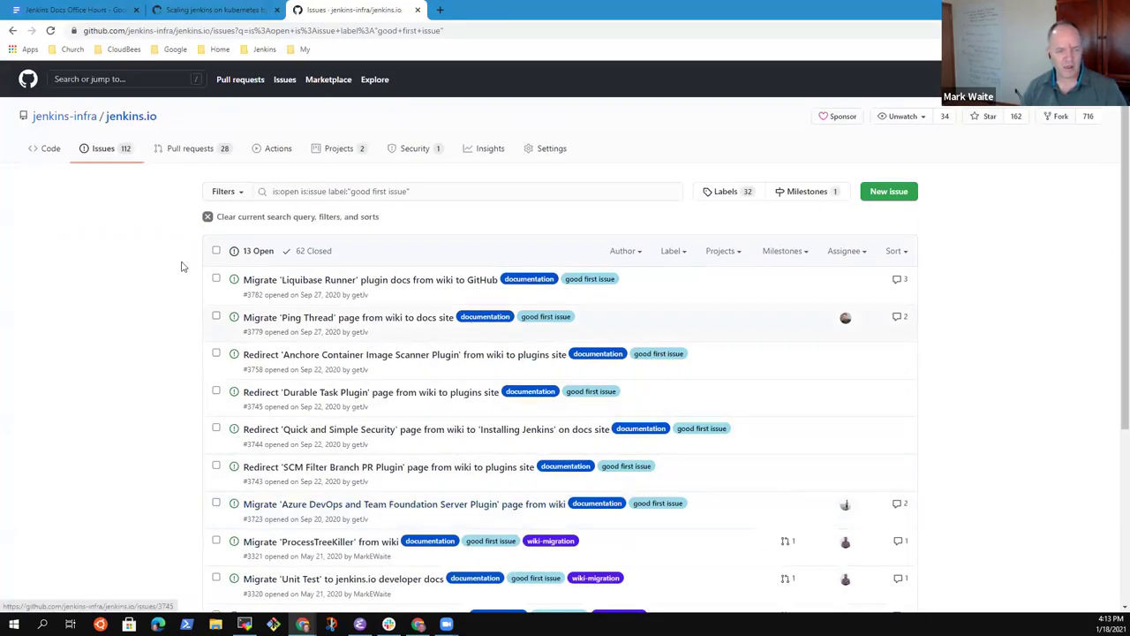
pyautogui.click(489, 28)
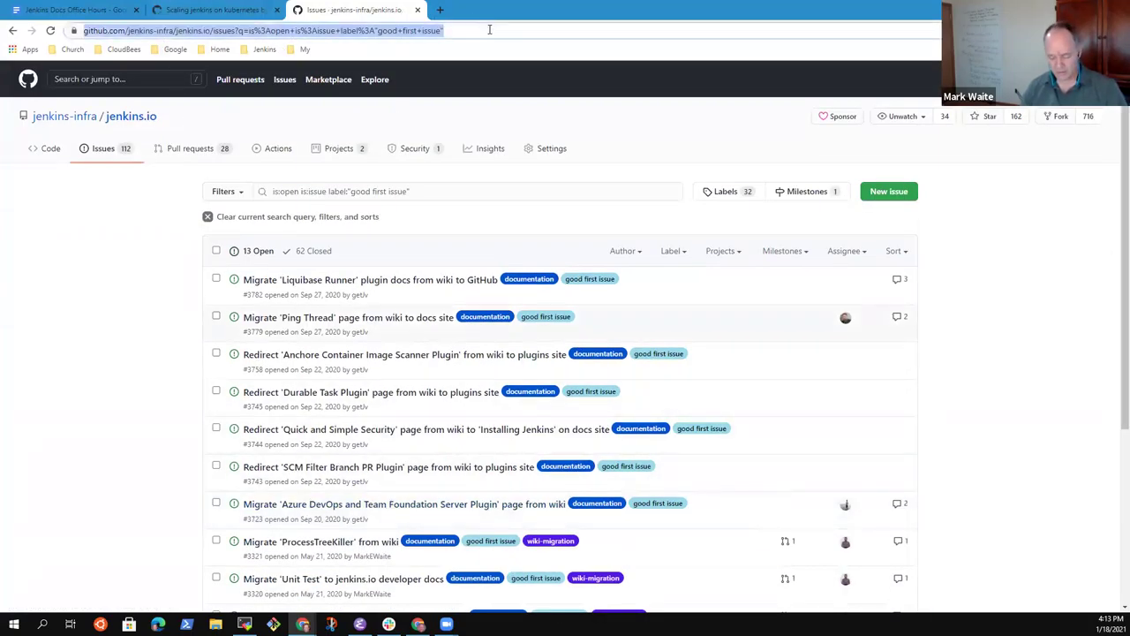
pyautogui.click(212, 10)
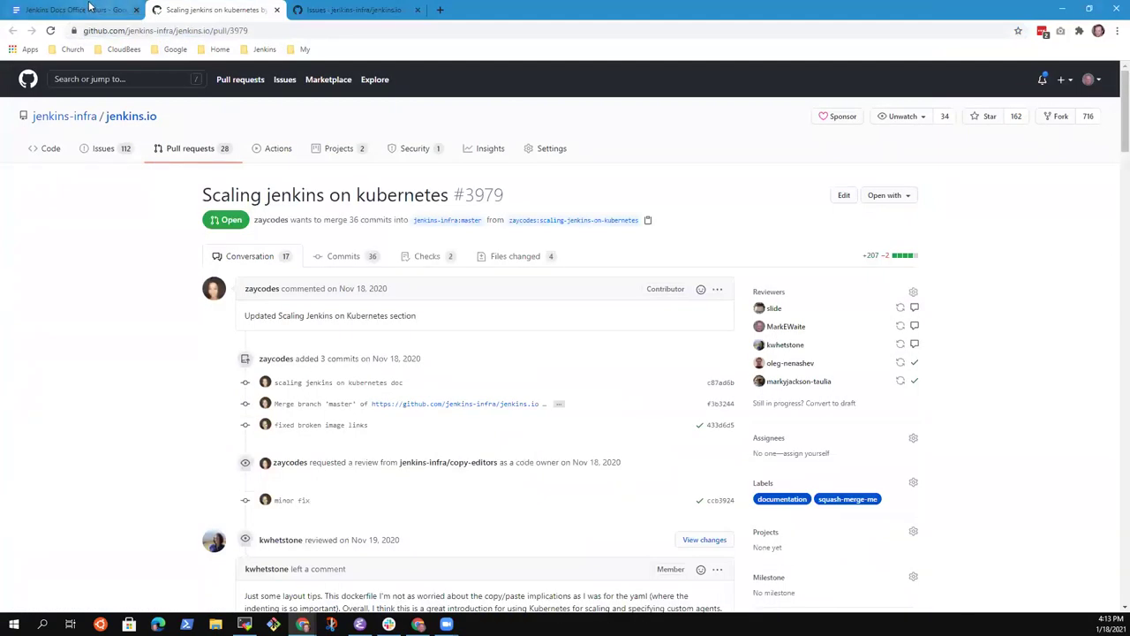
# Step: Link the words 'simple fixes' to the copied good-first-issue list URL
pyautogui.click(90, 9)
pyautogui.press('Left')
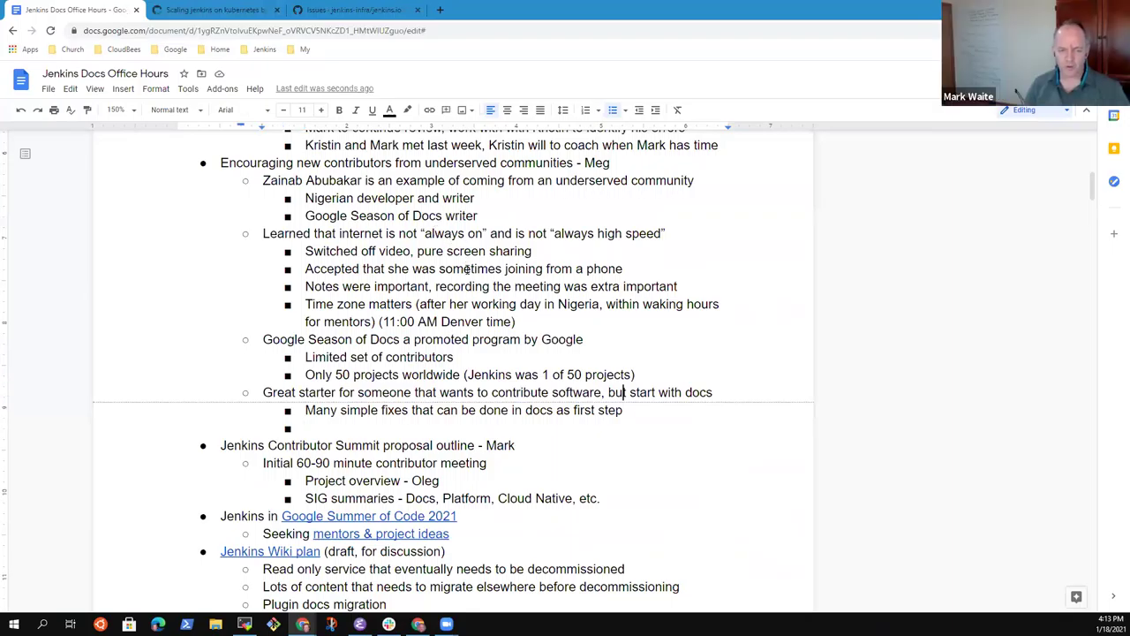
pyautogui.press('Home')
pyautogui.hotkey('ctrl', 'Right')
pyautogui.hotkey('ctrl', 'shift', 'Right')
pyautogui.hotkey('ctrl', 'shift', 'Right')
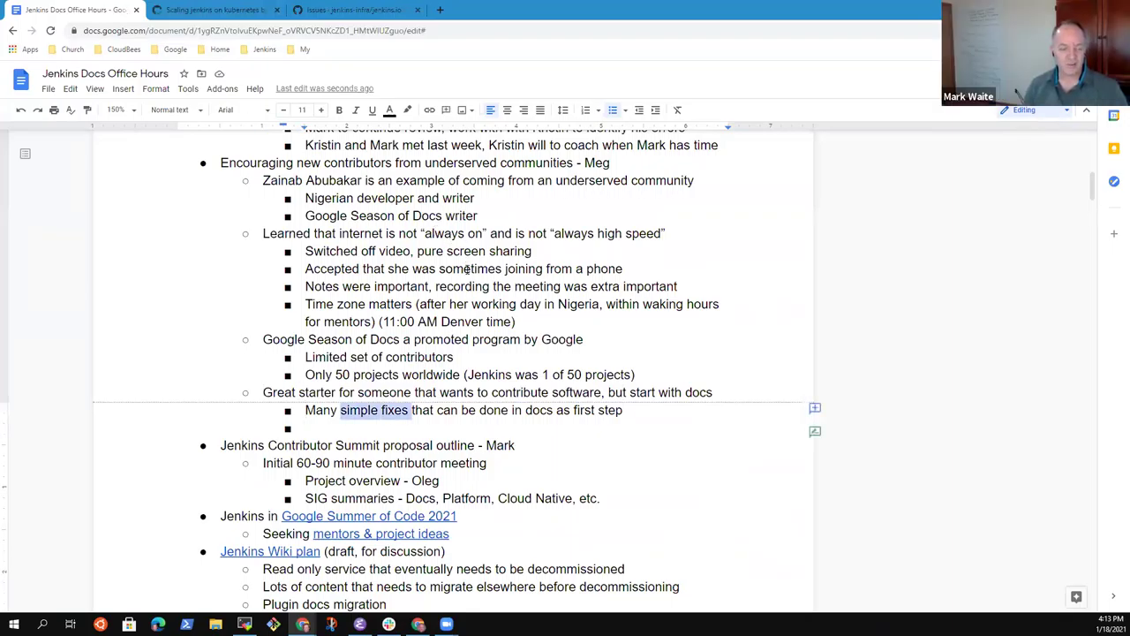
pyautogui.hotkey('ctrl', 'k')
pyautogui.hotkey('ctrl', 'v')
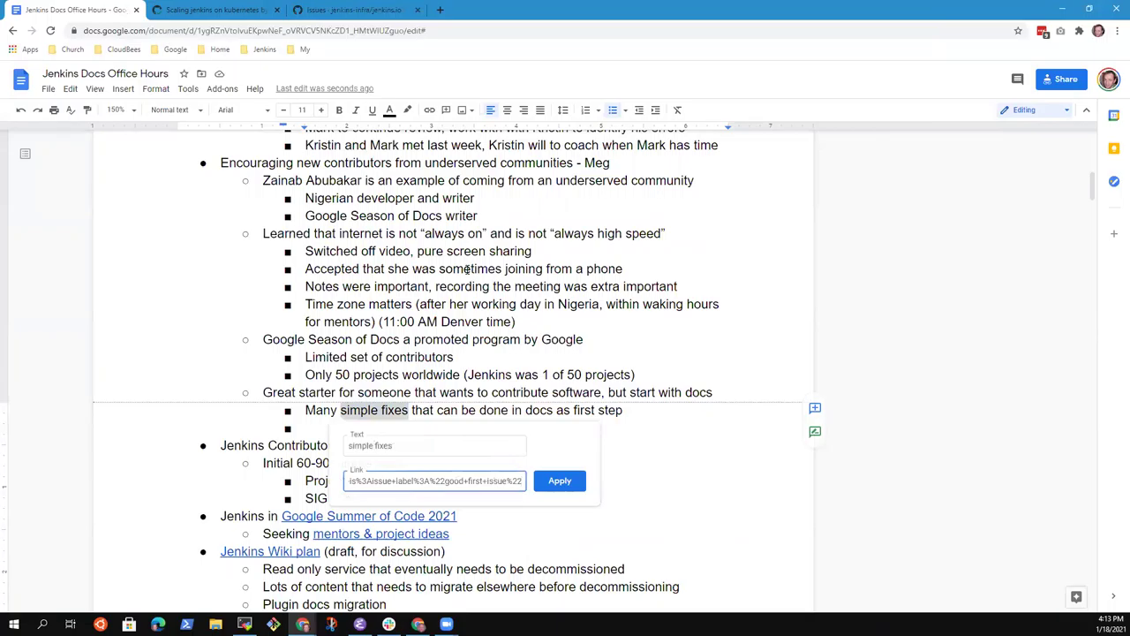
pyautogui.press('Return')
# Step: Add '("good first issues")' after the link and delete 'as first step'
pyautogui.press('Right')
pyautogui.write('(')
pyautogui.write('"good fir')
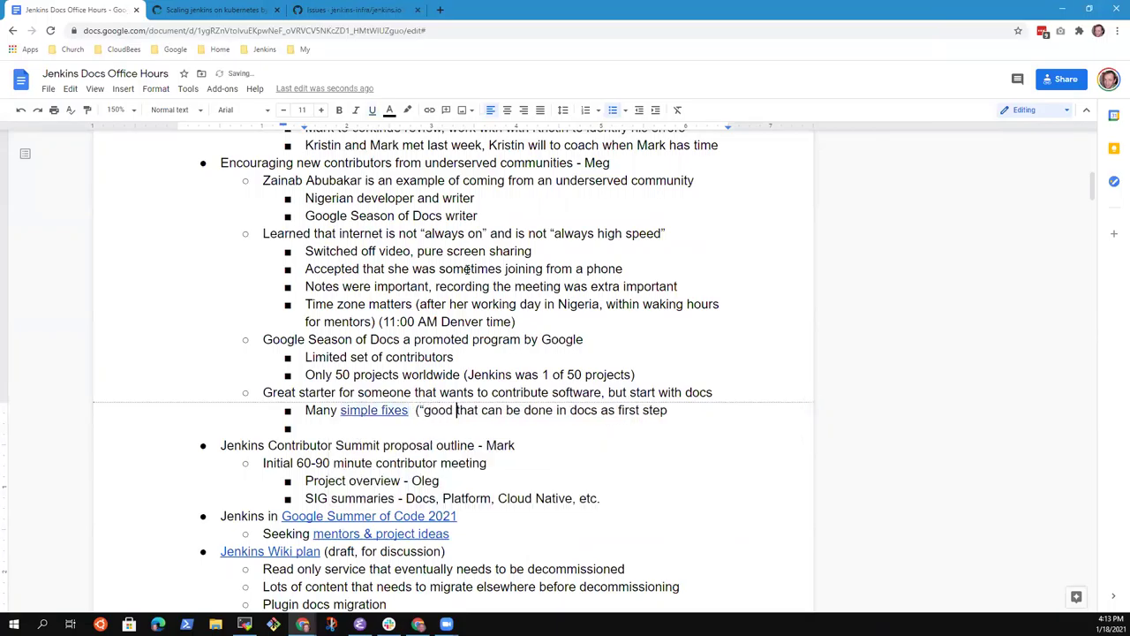
pyautogui.write('st issues"')
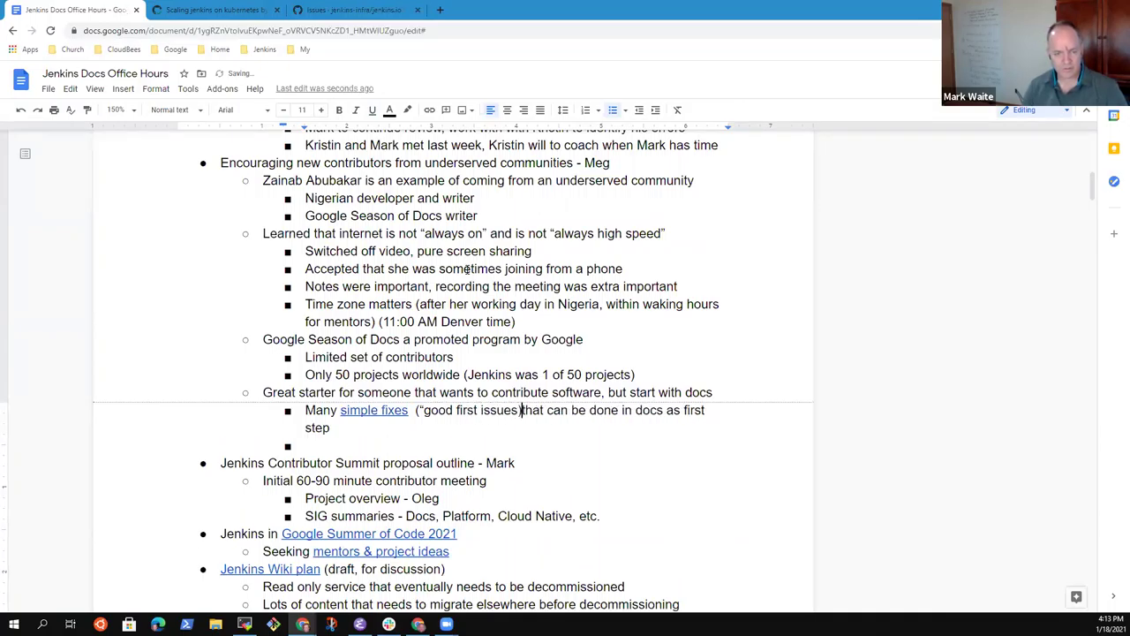
pyautogui.write(')')
pyautogui.hotkey('ctrl', 'Right')
pyautogui.hotkey('ctrl', 'Right')
pyautogui.hotkey('ctrl', 'Right')
pyautogui.hotkey('ctrl', 'Right')
pyautogui.hotkey('ctrl', 'Right')
pyautogui.hotkey('ctrl', 'Right')
pyautogui.hotkey('ctrl', 'shift', 'Right')
pyautogui.hotkey('ctrl', 'shift', 'Right')
pyautogui.hotkey('ctrl', 'shift', 'Right')
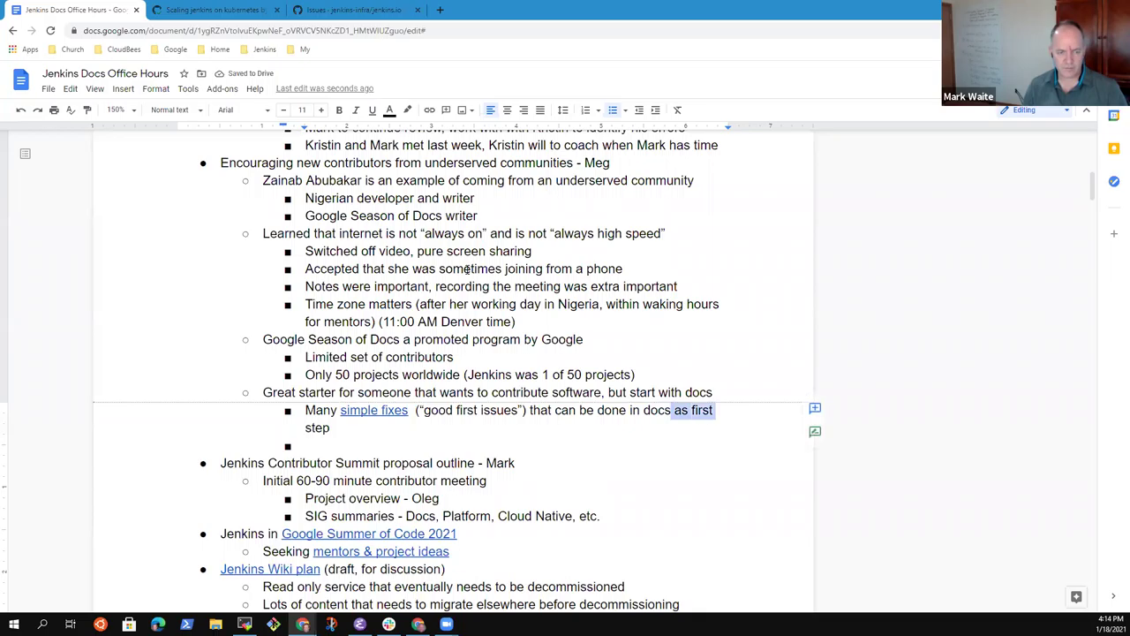
pyautogui.press('Delete')
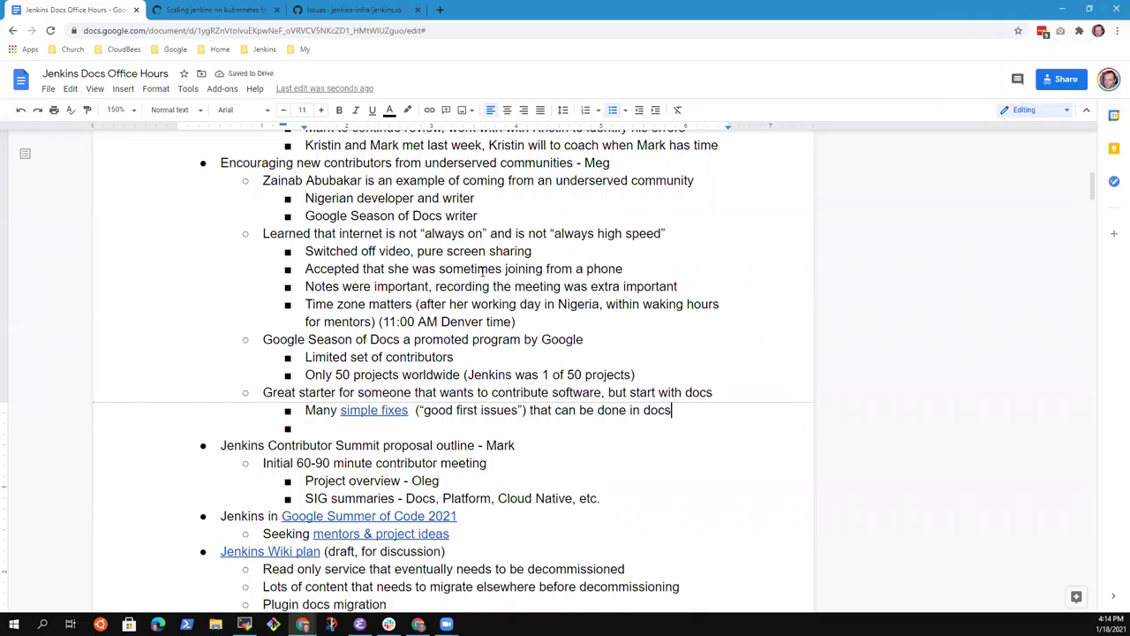
pyautogui.press('Down')
# Step: Add the bullet about posting to internal diversity channels announcing special Docs office hours for first-time contributors
pyautogui.hotkey('shift', 'Tab')
pyautogui.write('How do we')
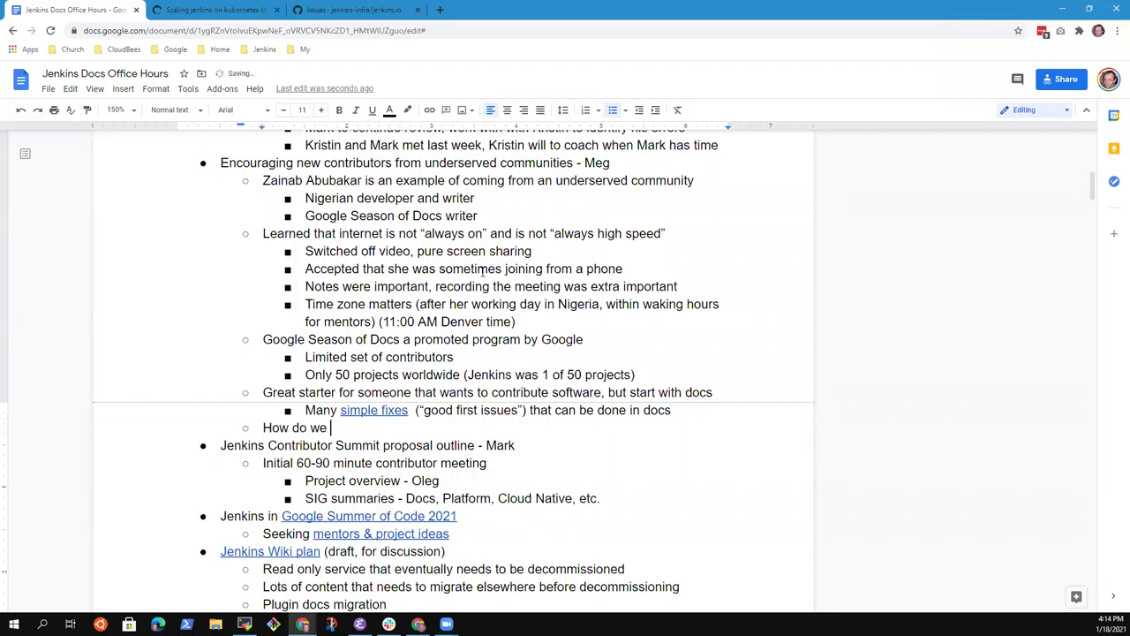
pyautogui.press('BackSpace')
pyautogui.press('BackSpace')
pyautogui.press('BackSpace')
pyautogui.press('BackSpace')
pyautogui.press('BackSpace')
pyautogui.press('BackSpace')
pyautogui.press('BackSpace')
pyautogui.press('BackSpace')
pyautogui.press('BackSpace')
pyautogui.press('BackSpace')
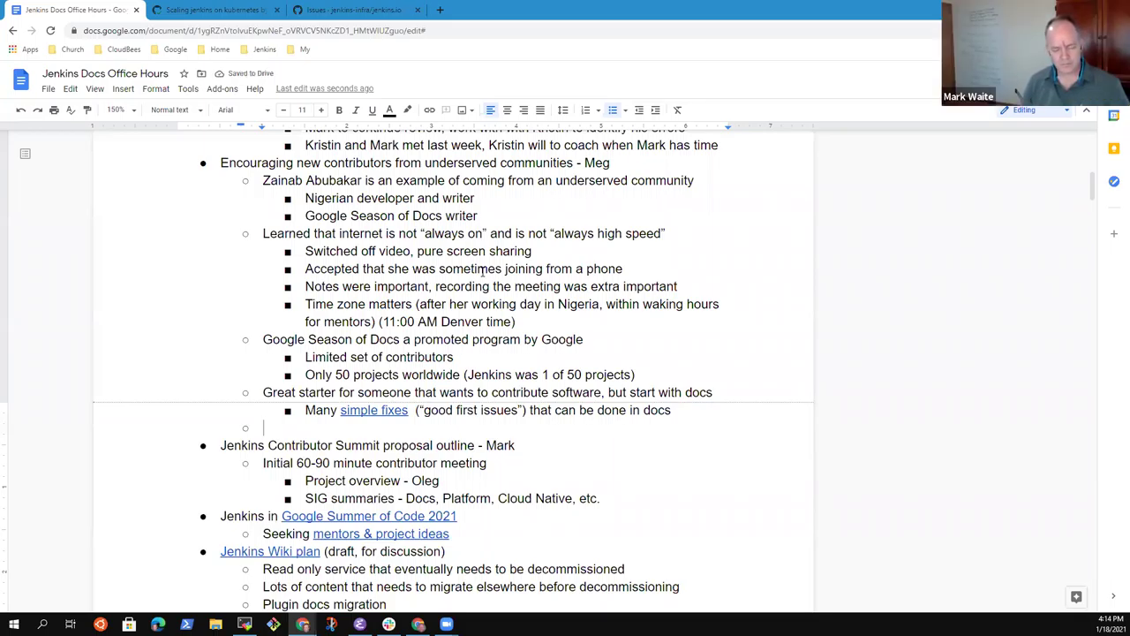
pyautogui.write('Post to a di')
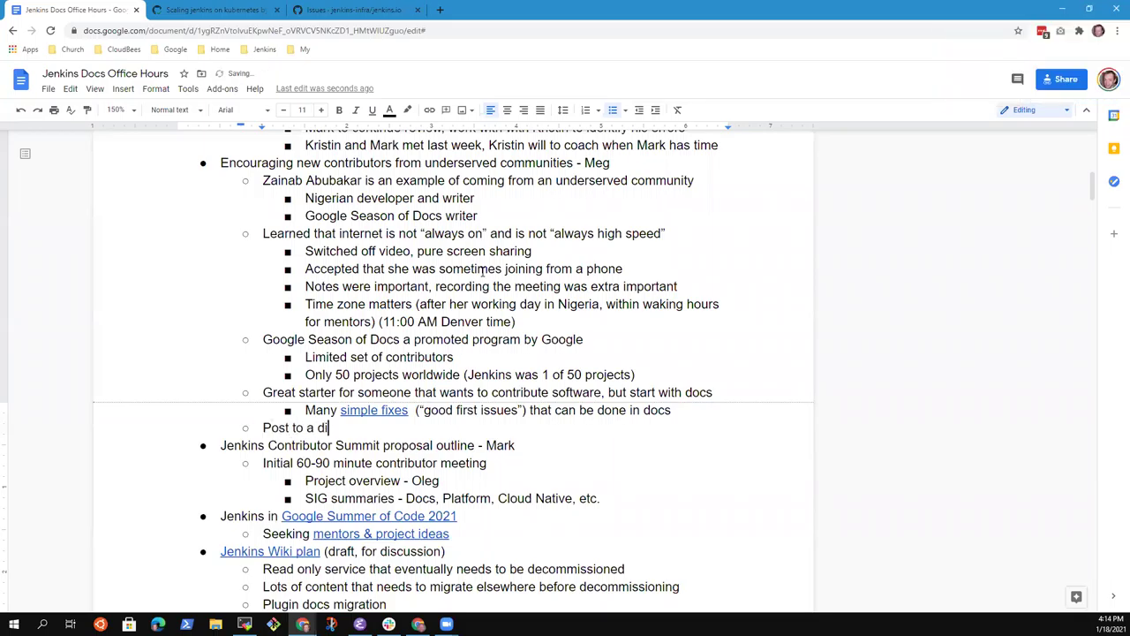
pyautogui.write('versi')
pyautogui.press('BackSpace')
pyautogui.press('BackSpace')
pyautogui.press('BackSpace')
pyautogui.press('BackSpace')
pyautogui.press('BackSpace')
pyautogui.press('BackSpace')
pyautogui.press('BackSpace')
pyautogui.press('BackSpace')
pyautogui.press('BackSpace')
pyautogui.press('BackSpace')
pyautogui.press('BackSpace')
pyautogui.press('BackSpace')
pyautogui.write('to internal dicersity ')
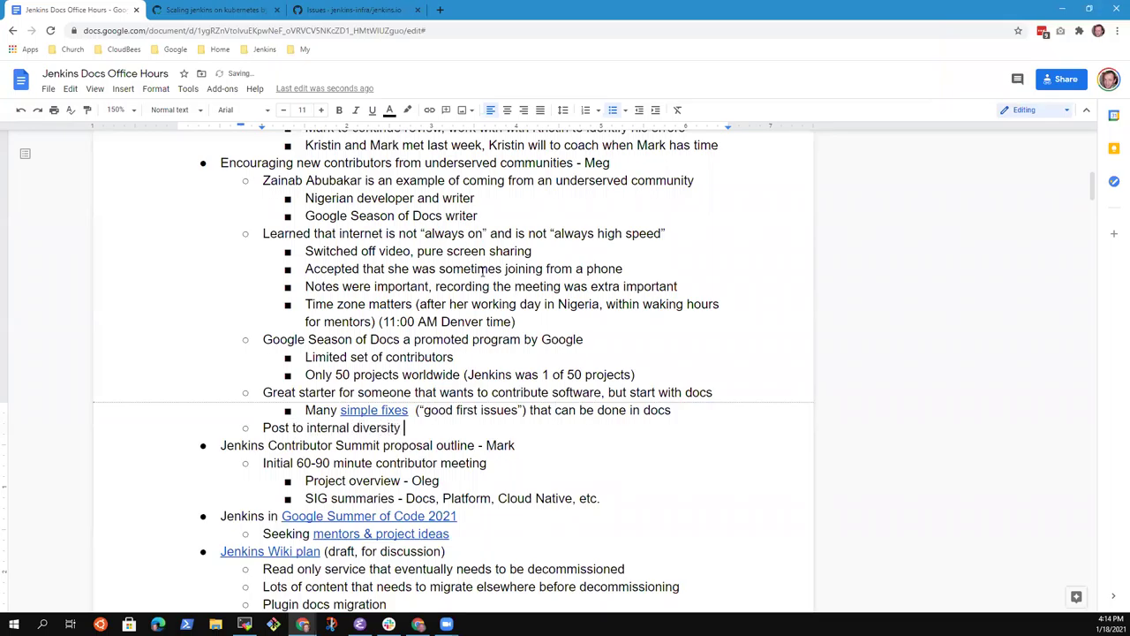
pyautogui.write('channels, announce a spa')
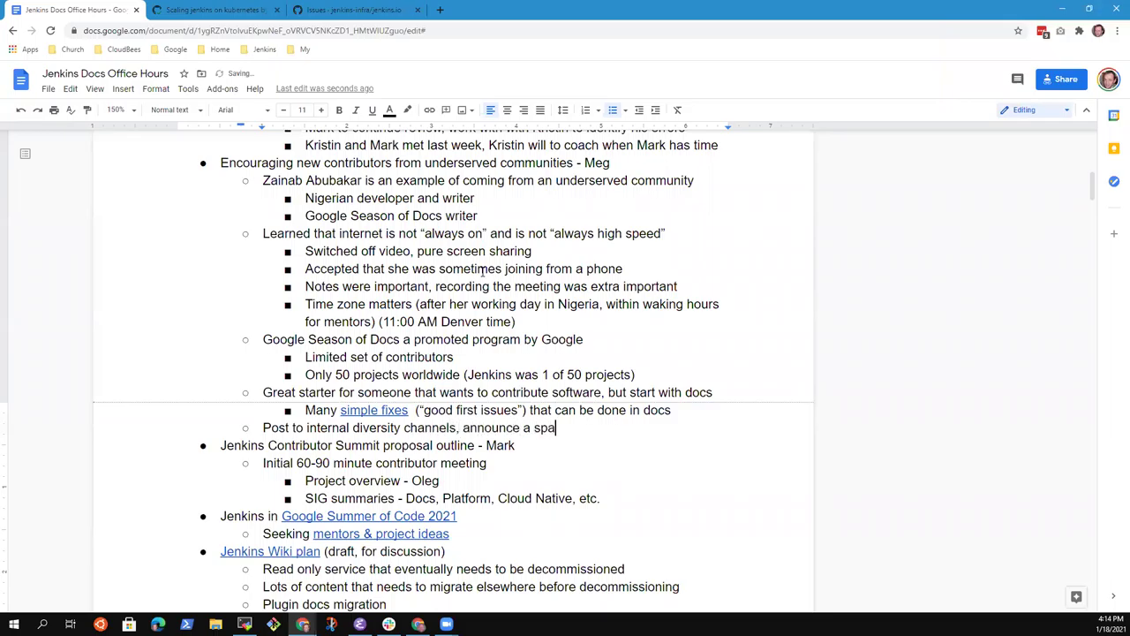
pyautogui.write('cial Docs office hours for first time contributors')
# Step: Nest the sub-bullet 'Show contributors the steps to contribute to the documentation'
pyautogui.press('Return')
pyautogui.press('Tab')
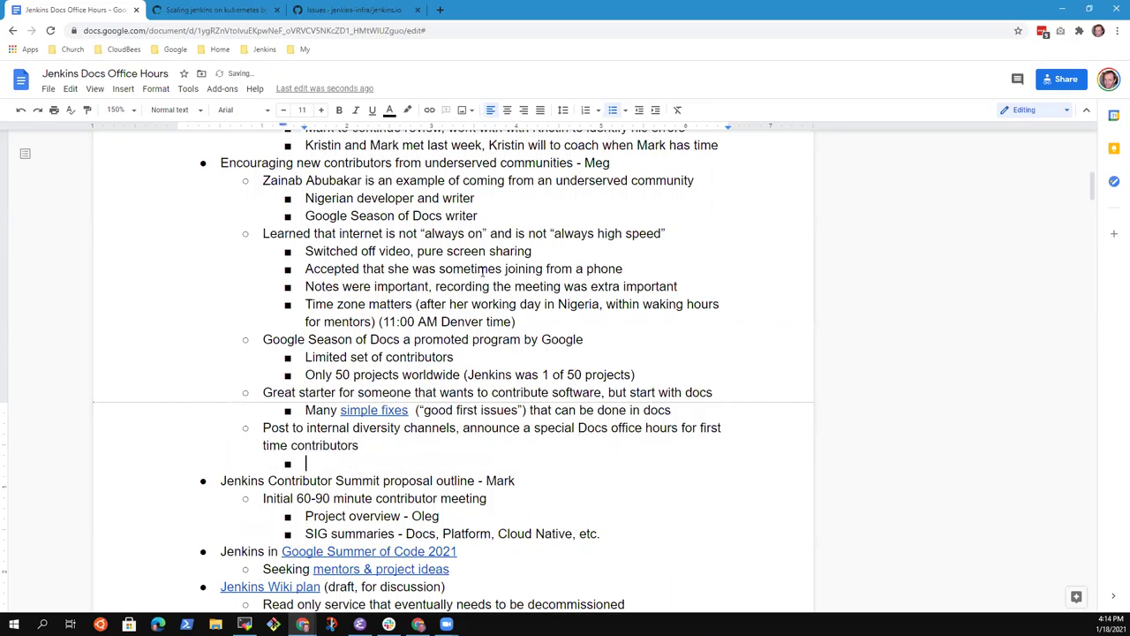
pyautogui.write('Show')
pyautogui.hotkey('ctrl', 'BackSpace')
pyautogui.write('Show contributors the ')
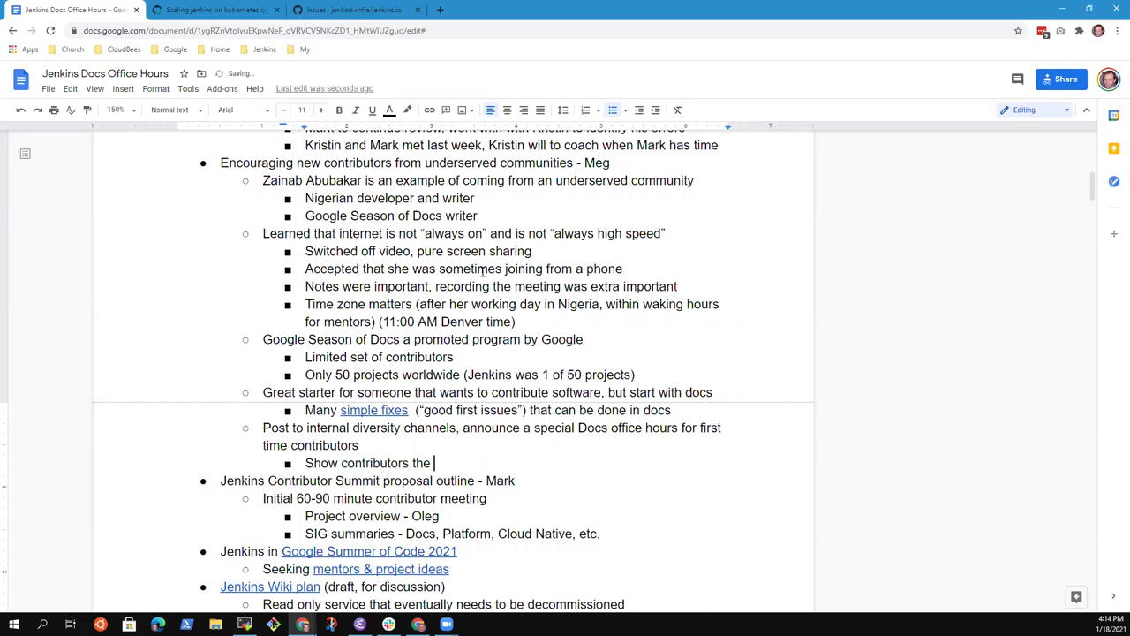
pyautogui.write('steps to contribute to the ')
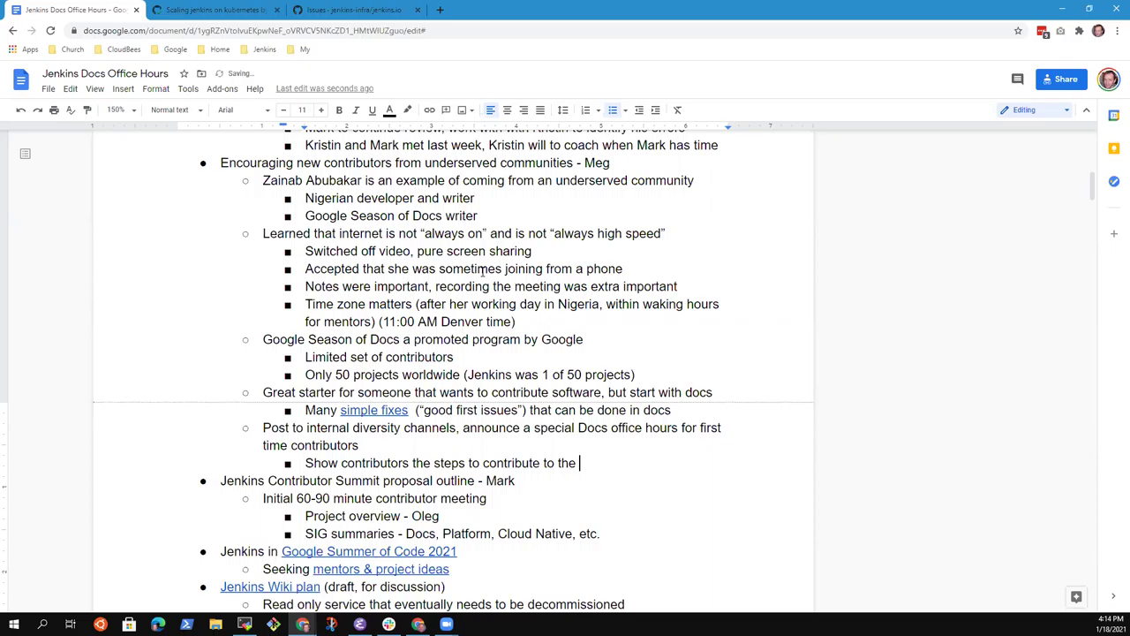
pyautogui.write('documentation')
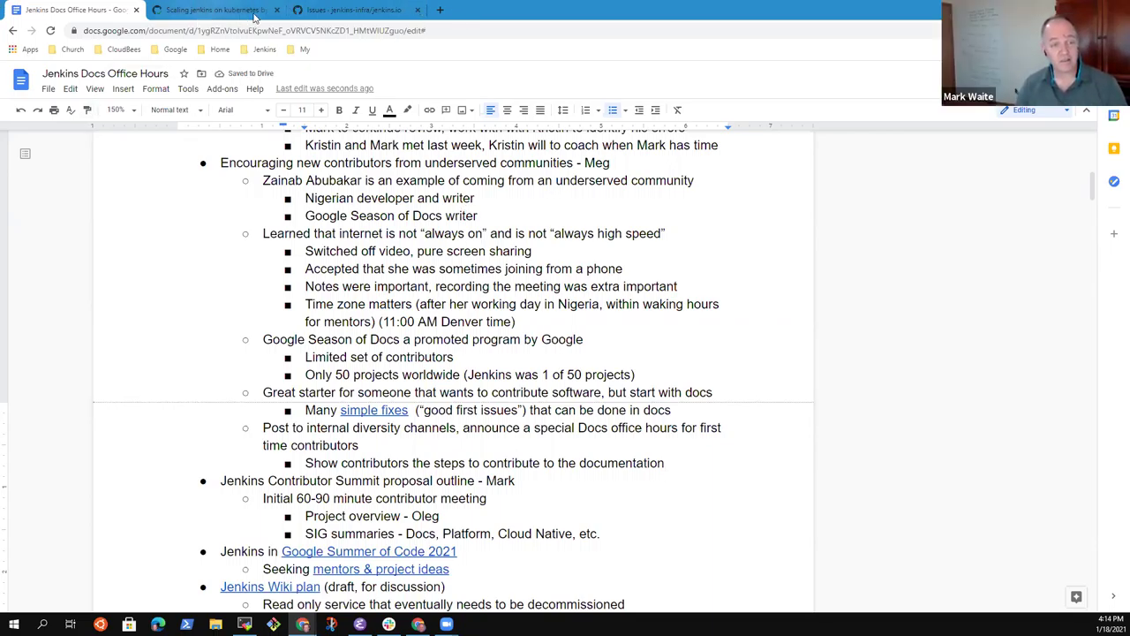
# Step: Open the Liquibase Runner wiki-to-GitHub migration issue from the good first issue list and read through it
pyautogui.click(353, 9)
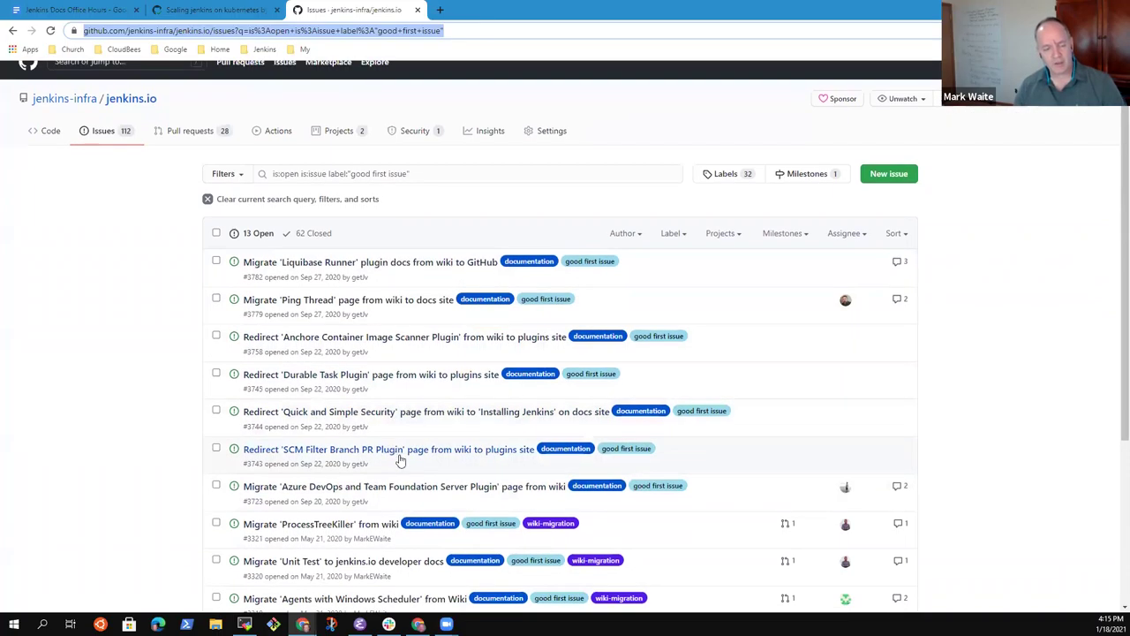
pyautogui.scroll(-3, 406, 466)
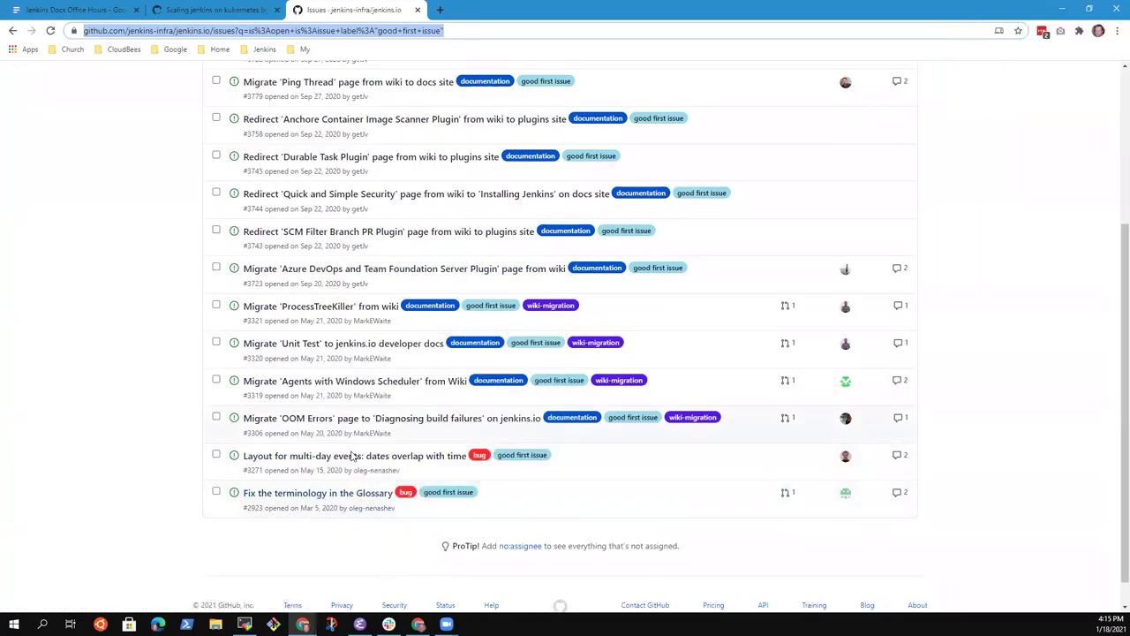
pyautogui.scroll(3, 354, 459)
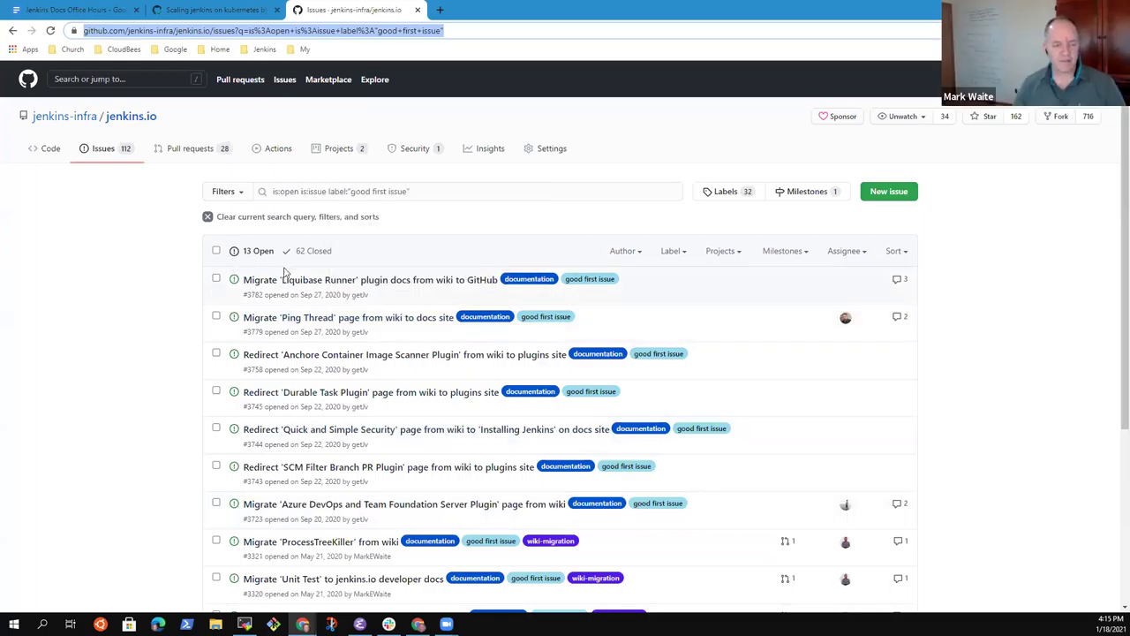
pyautogui.click(378, 280)
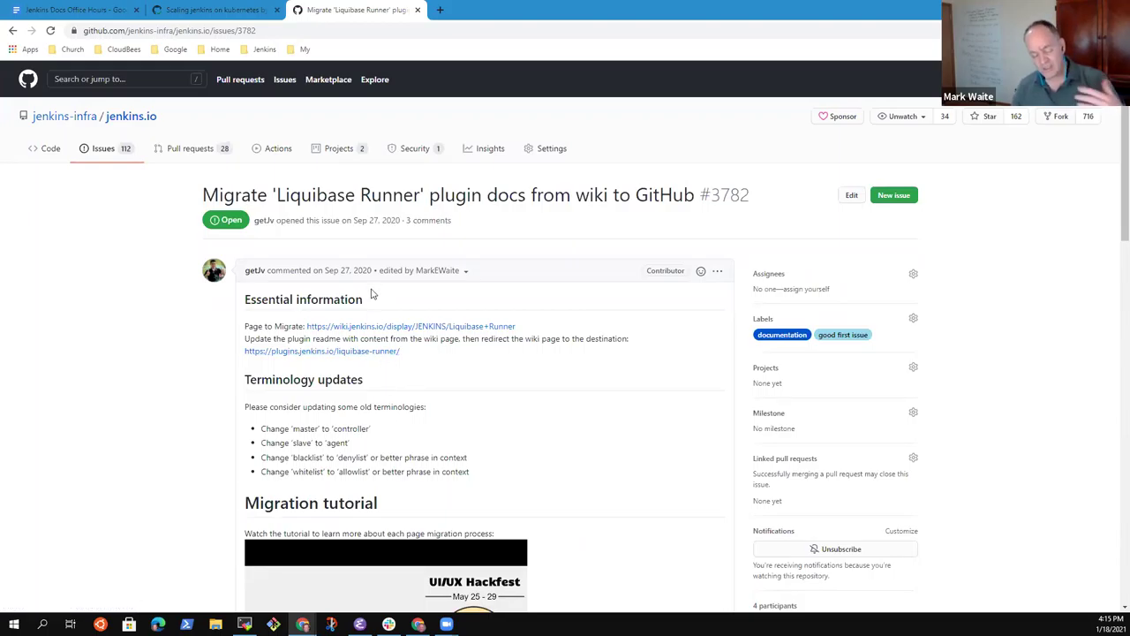
pyautogui.scroll(-4, 431, 534)
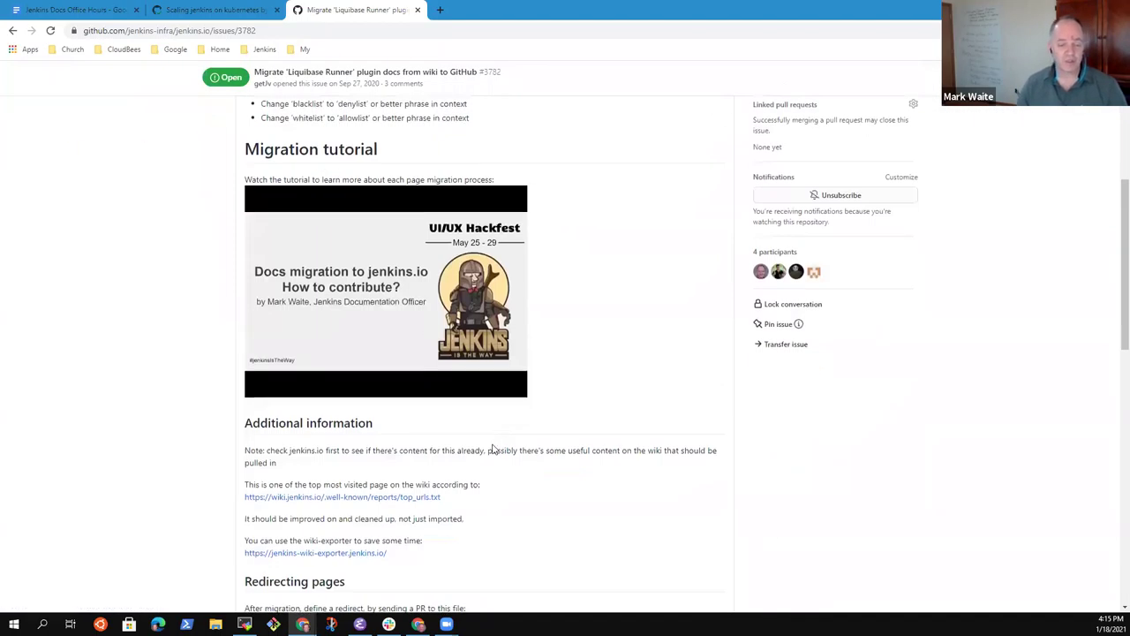
pyautogui.scroll(-3, 493, 447)
pyautogui.scroll(6, 477, 494)
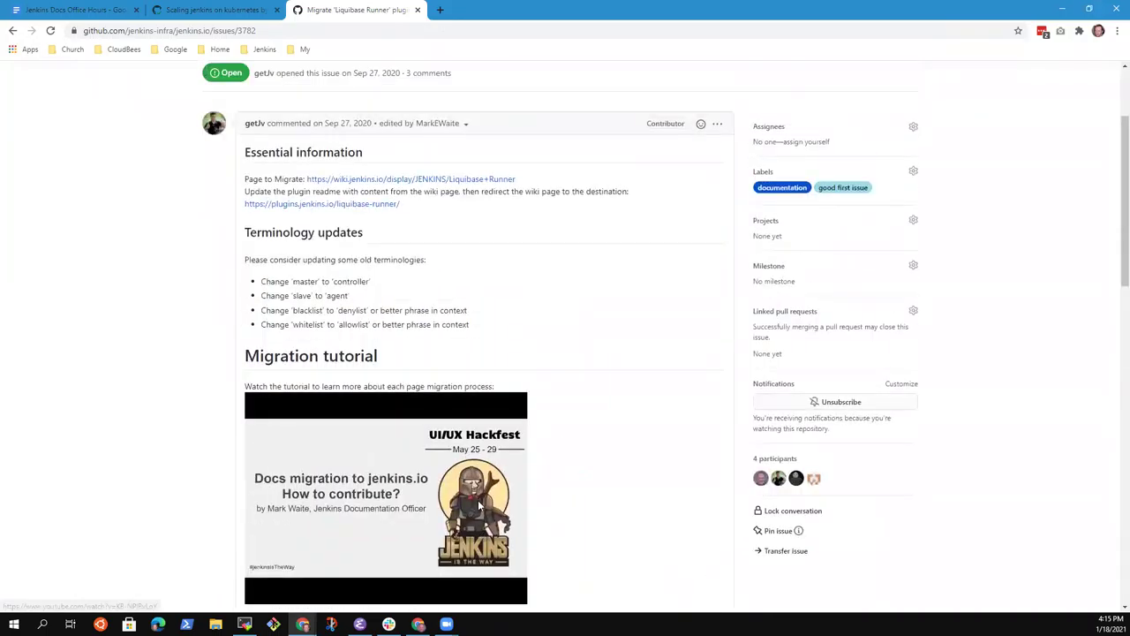
pyautogui.scroll(2, 479, 501)
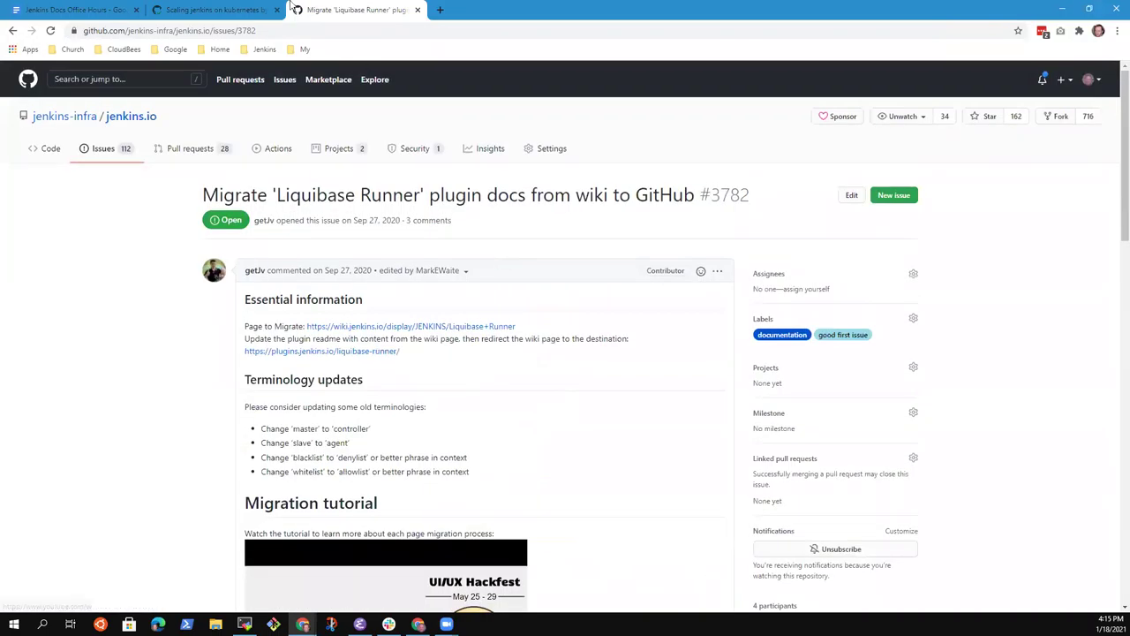
pyautogui.click(94, 9)
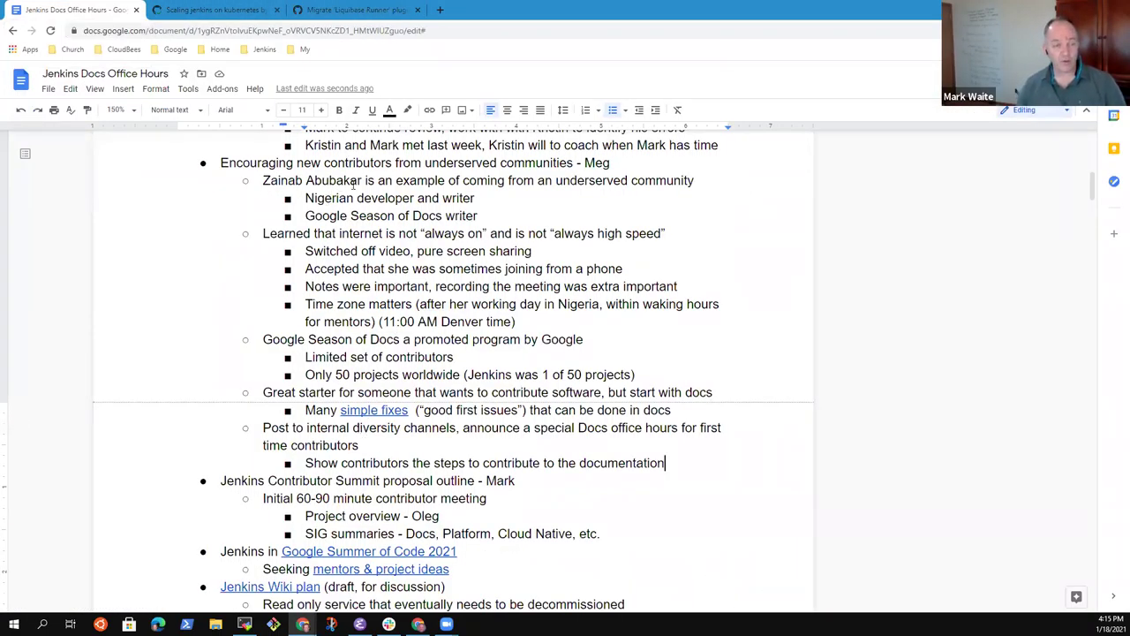
pyautogui.click(374, 11)
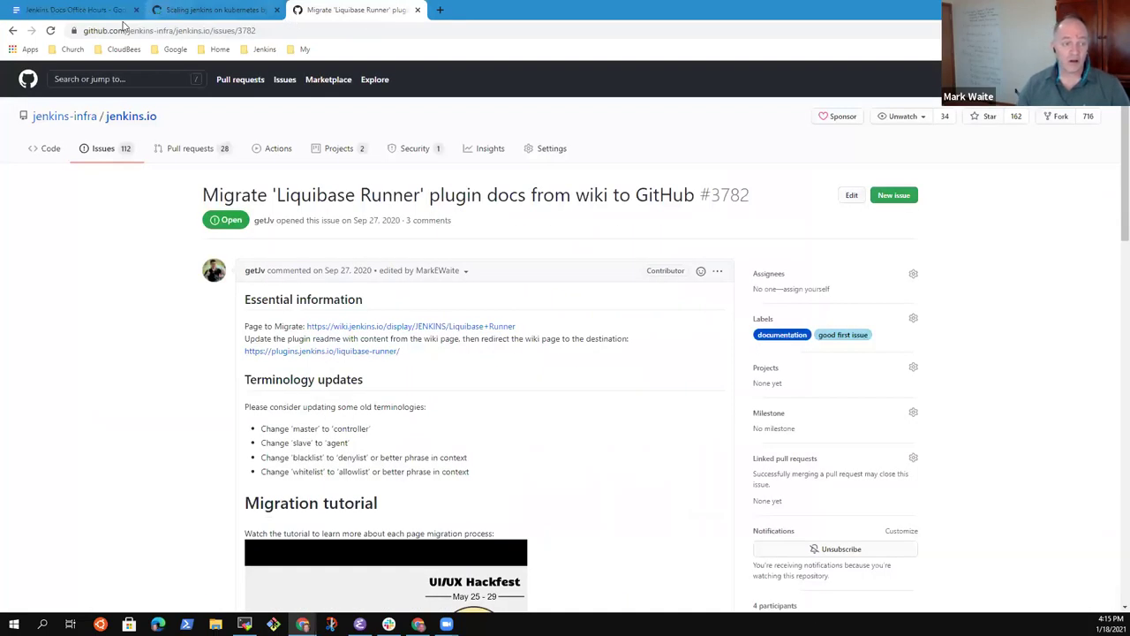
# Step: Start a 'Likely need to identify' bullet under 'Many simple fixes', then discard the misspelled draft
pyautogui.click(109, 14)
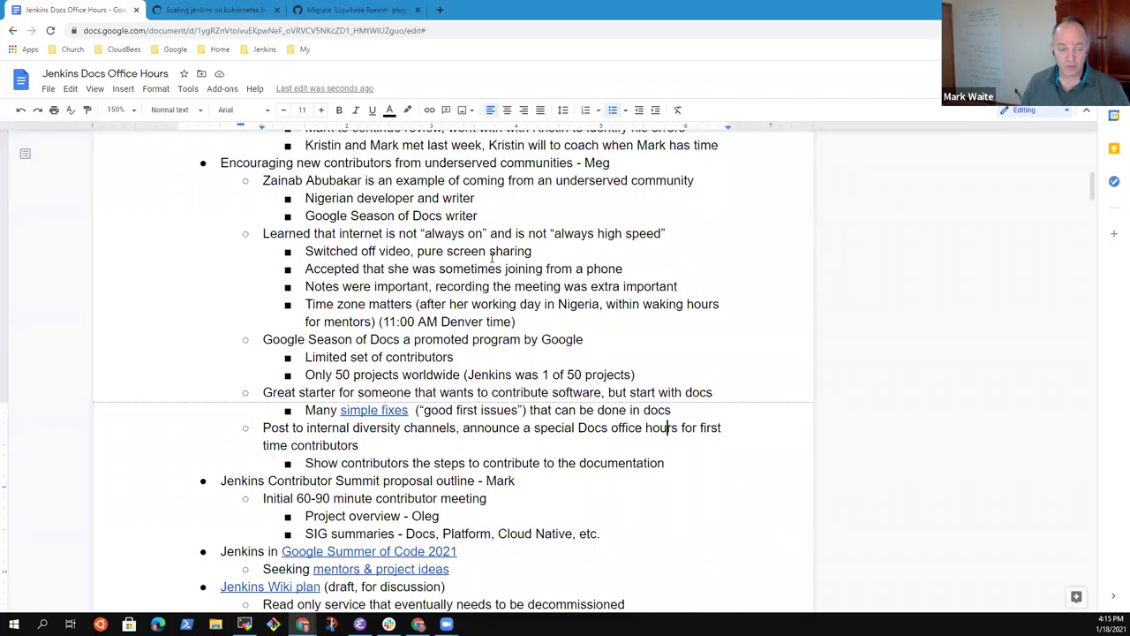
pyautogui.press('Return')
pyautogui.press('Up')
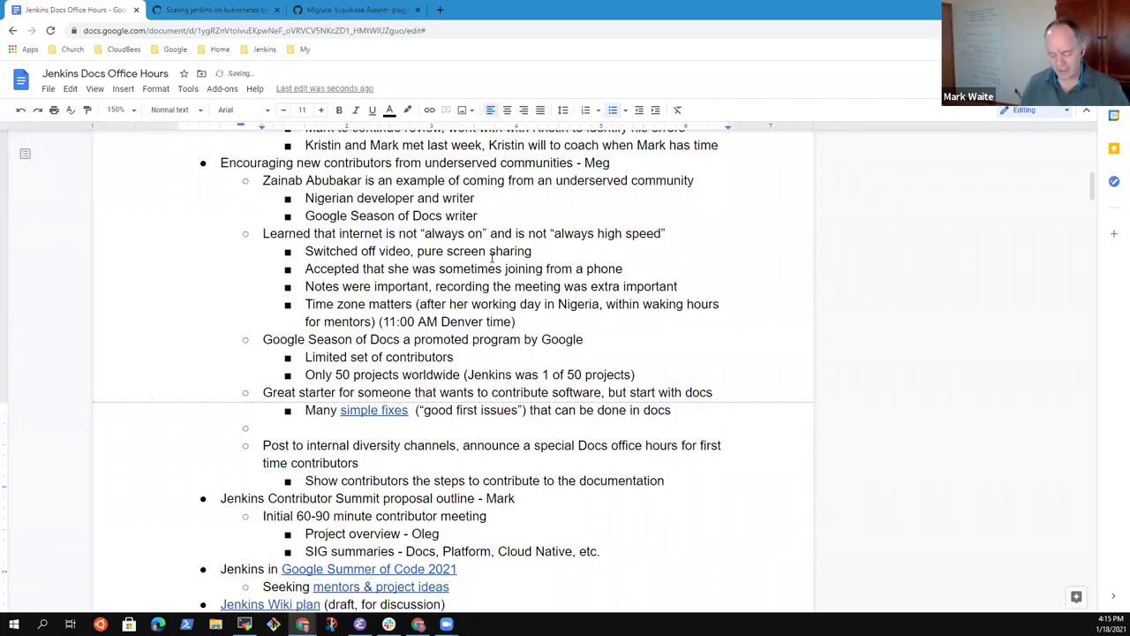
pyautogui.write('L')
pyautogui.press('BackSpace')
pyautogui.write('Likel')
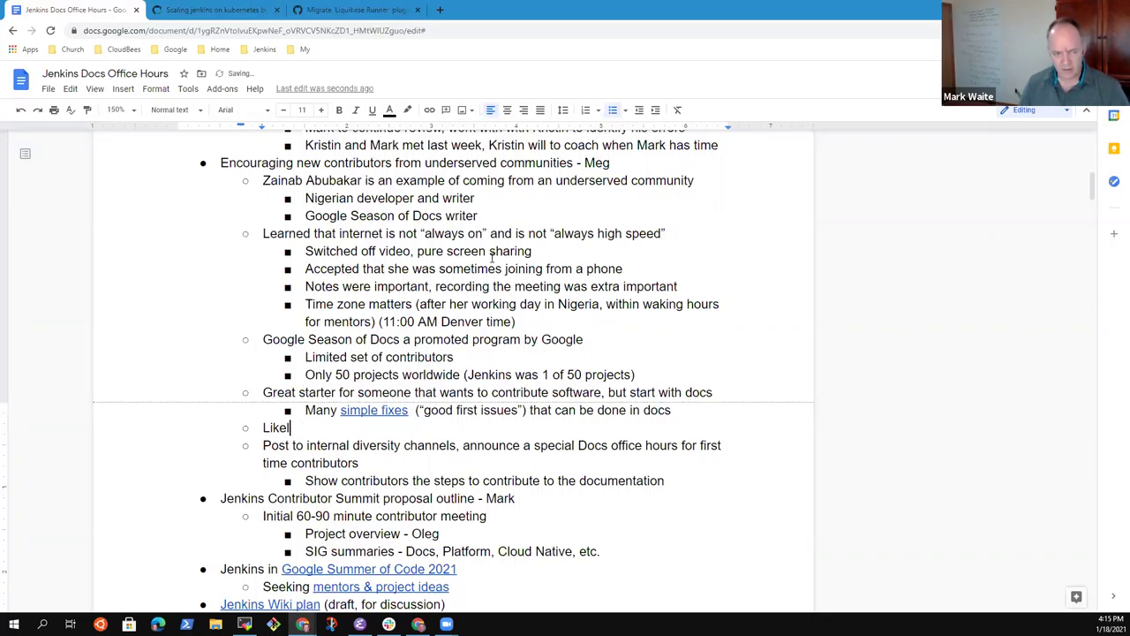
pyautogui.write('ly need to ideik')
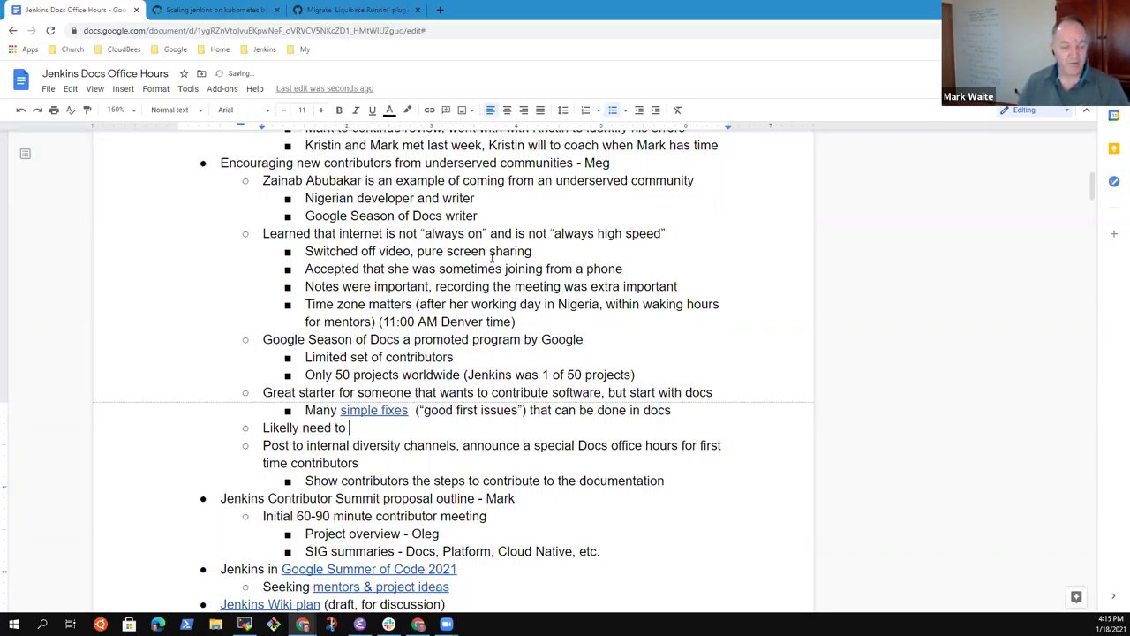
pyautogui.press('BackSpace')
pyautogui.press('BackSpace')
pyautogui.press('BackSpace')
pyautogui.press('BackSpace')
pyautogui.press('BackSpace')
pyautogui.press('BackSpace')
pyautogui.press('BackSpace')
pyautogui.press('BackSpace')
pyautogui.press('BackSpace')
pyautogui.press('BackSpace')
pyautogui.press('BackSpace')
pyautogui.press('BackSpace')
pyautogui.press('BackSpace')
pyautogui.press('BackSpace')
pyautogui.press('BackSpace')
pyautogui.press('BackSpace')
pyautogui.press('BackSpace')
pyautogui.press('BackSpace')
pyautogui.press('BackSpace')
pyautogui.press('BackSpace')
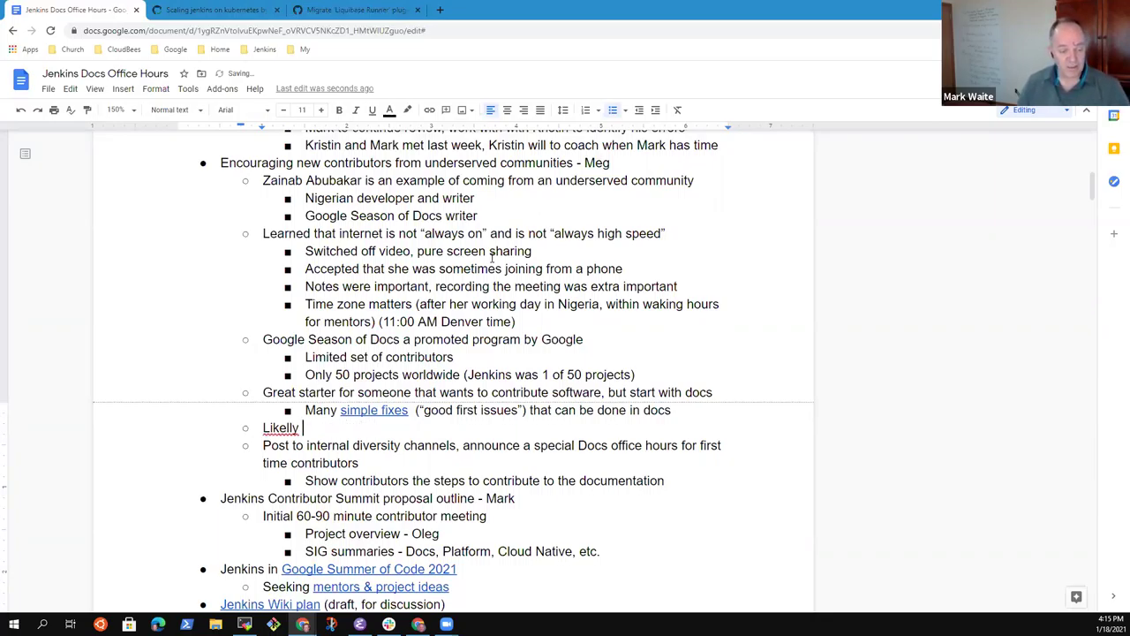
pyautogui.press('BackSpace')
# Step: Add the bullet 'Likely need to identify or submit additional "good first issues"'
pyautogui.press('Return')
pyautogui.write('LKi')
pyautogui.press('BackSpace')
pyautogui.press('BackSpace')
pyautogui.write('ikel')
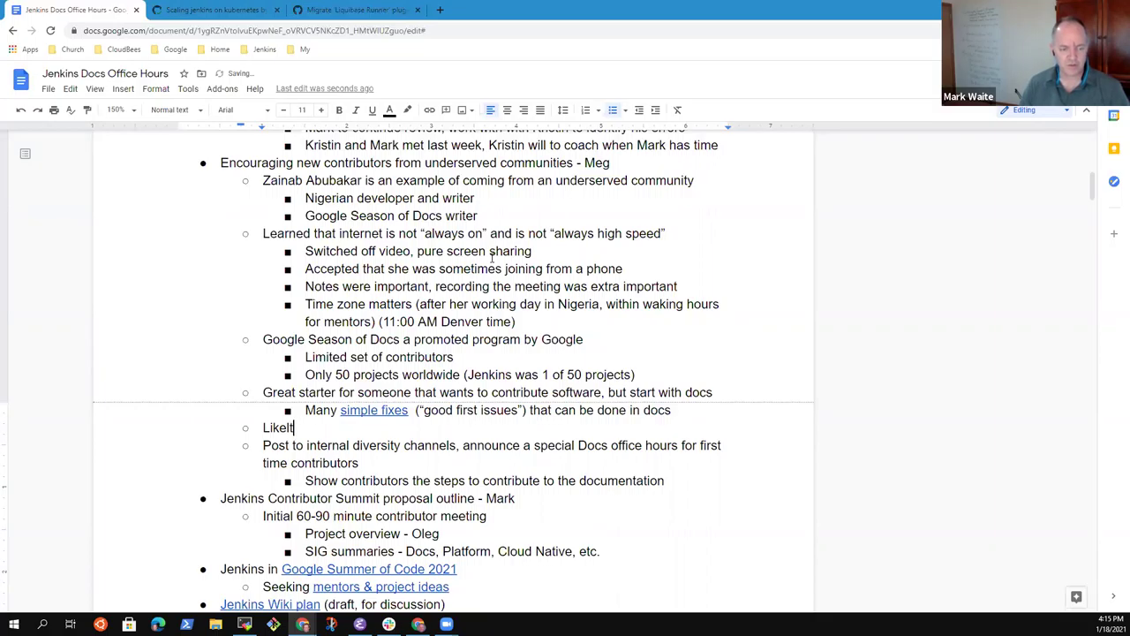
pyautogui.write('y need to')
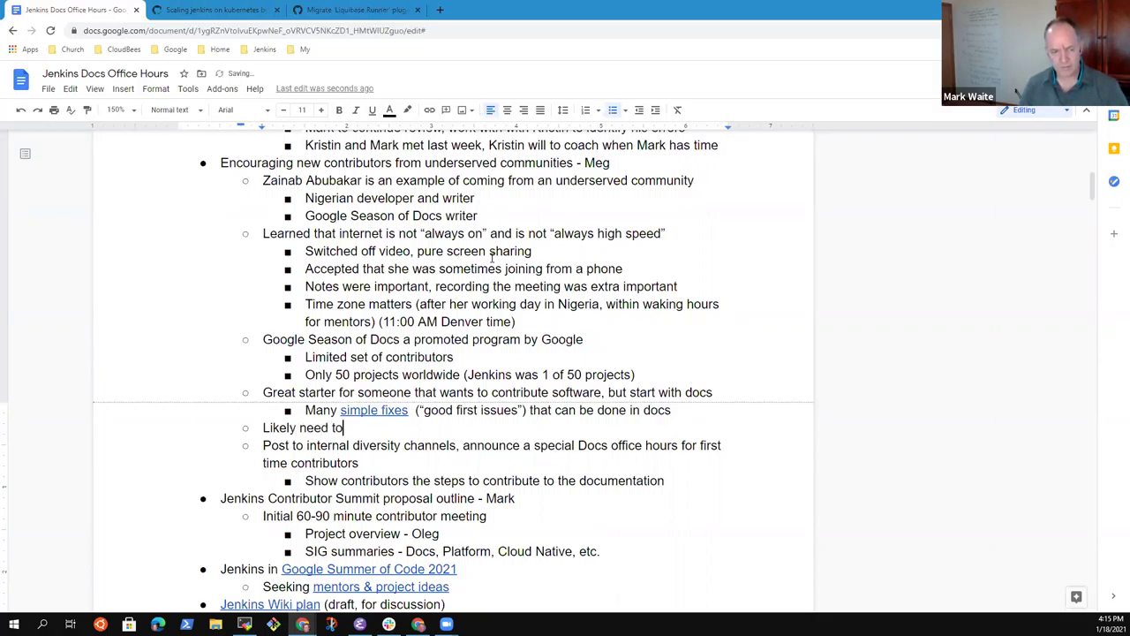
pyautogui.write(' identify or submit addi')
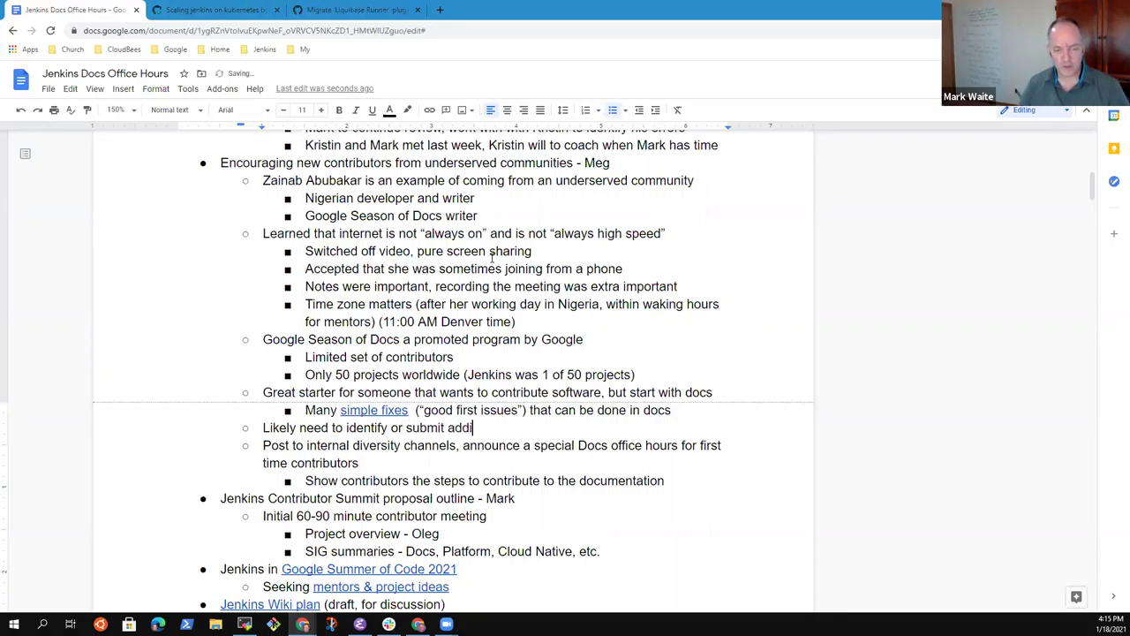
pyautogui.write('tional "good g')
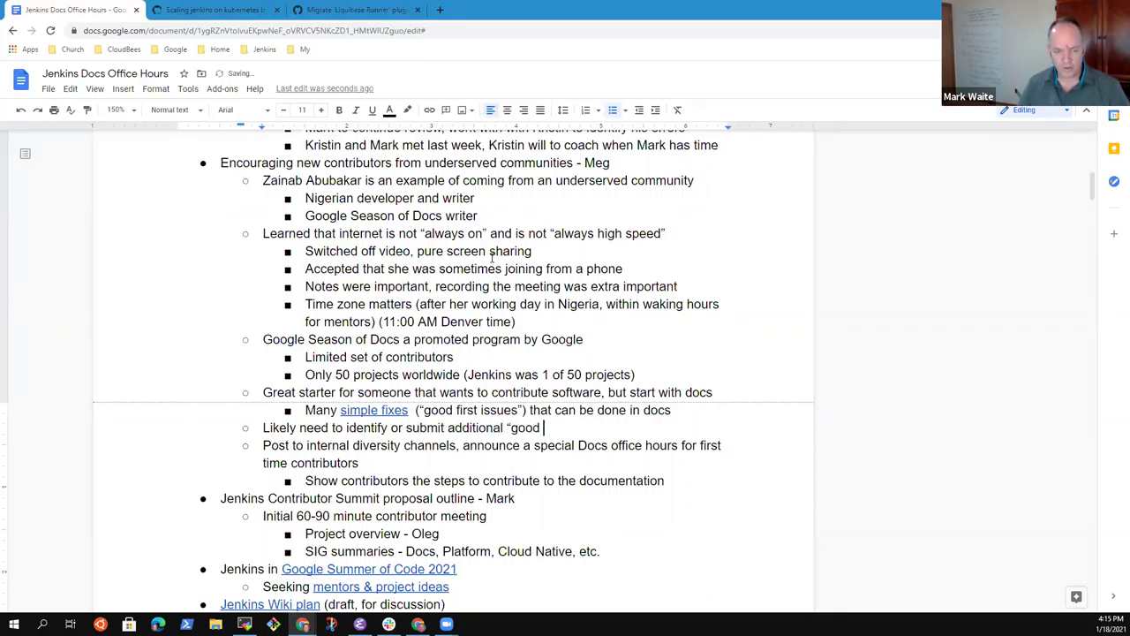
pyautogui.press('BackSpace')
pyautogui.write('first issues"')
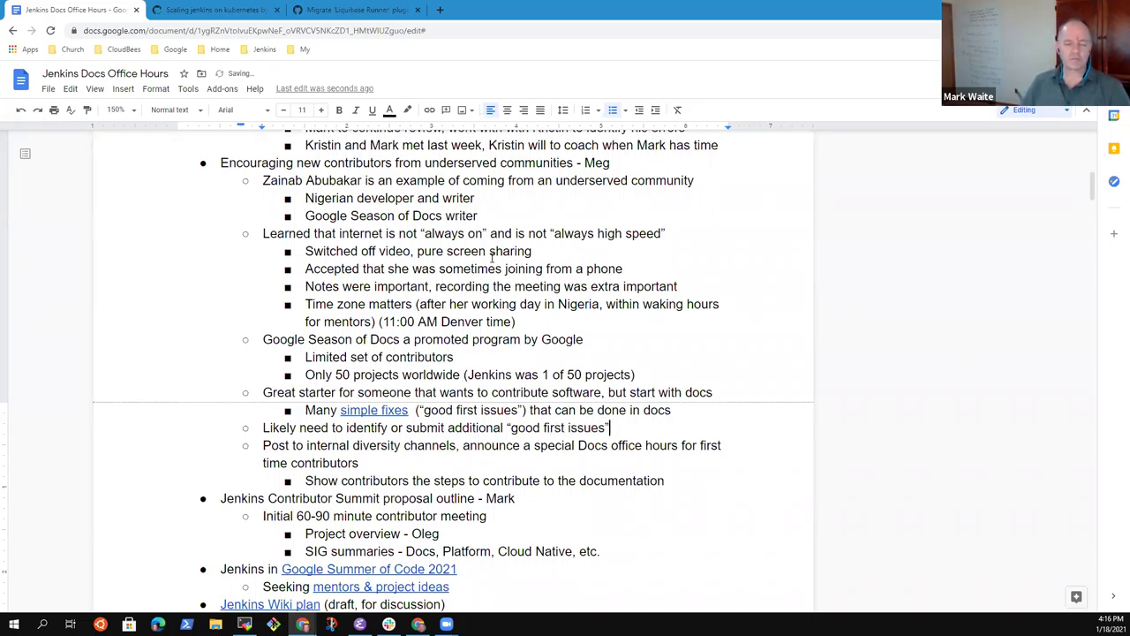
# Step: Nest a sub-bullet about seeing the technique a contributor used for wiki transformation
pyautogui.press('Return')
pyautogui.press('Tab')
pyautogui.write('See the techniqu')
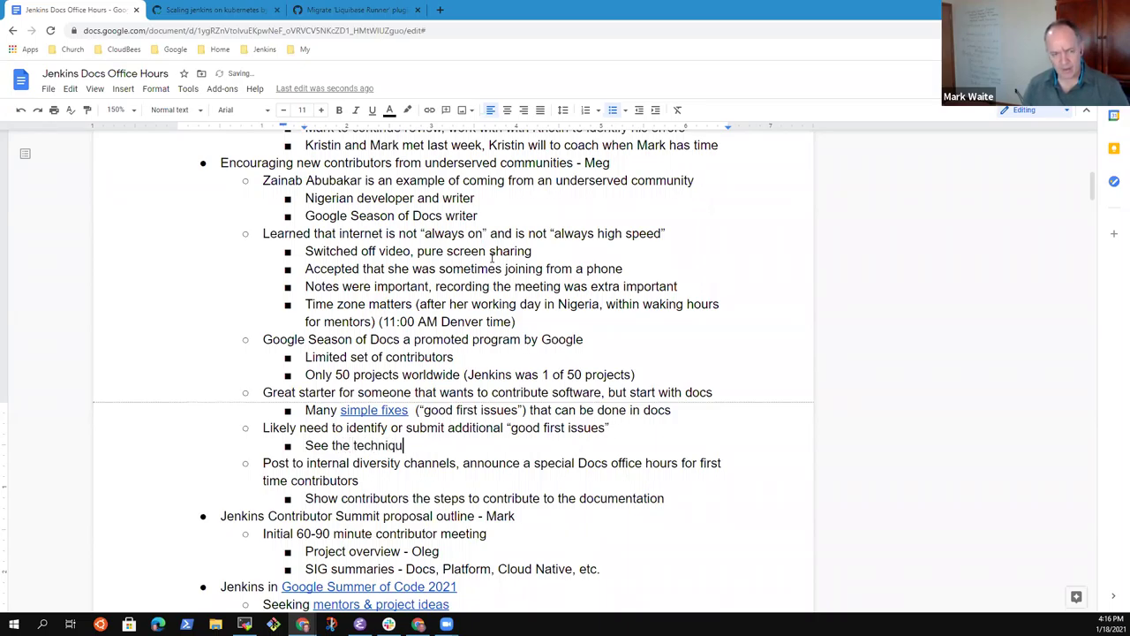
pyautogui.write('e that')
pyautogui.write(' J')
pyautogui.write('hn')
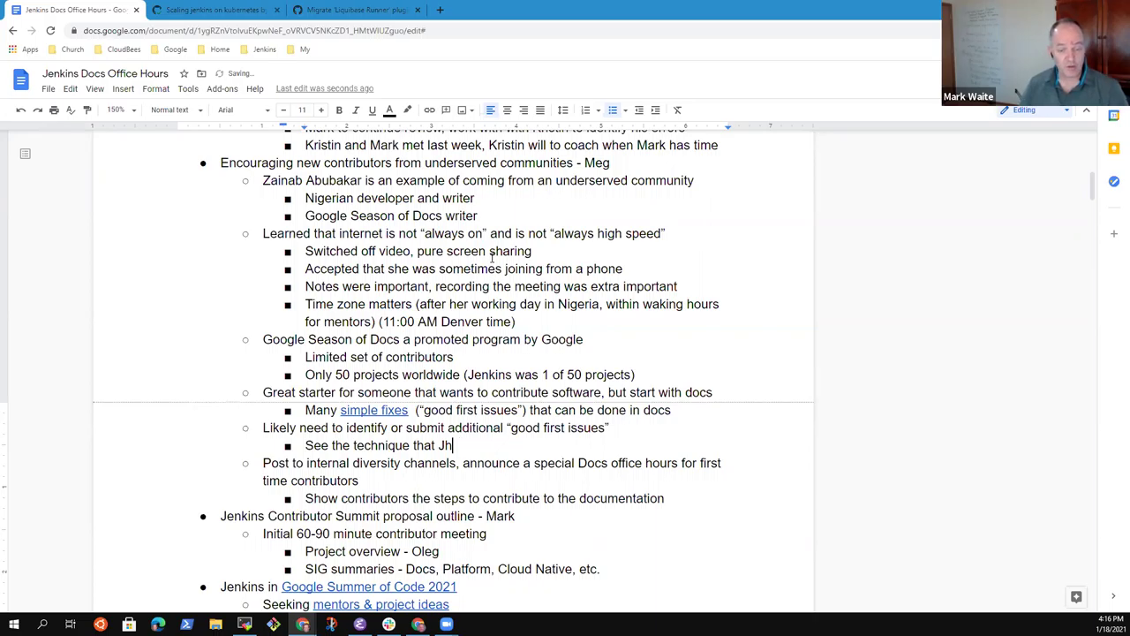
pyautogui.write('nat')
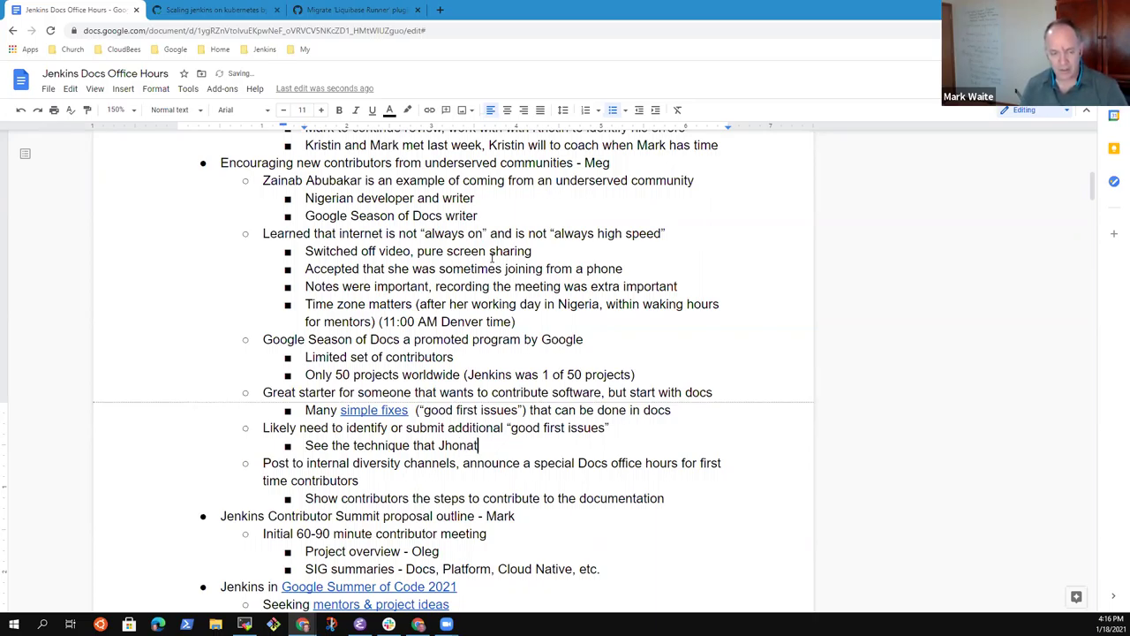
pyautogui.write('an Morais')
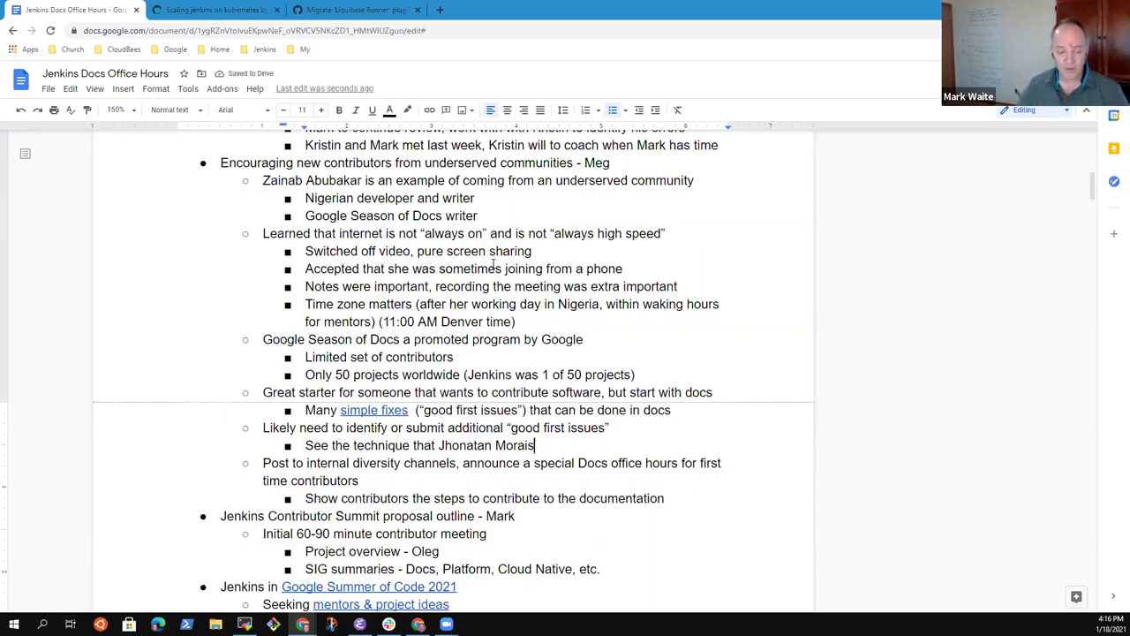
pyautogui.write('used to')
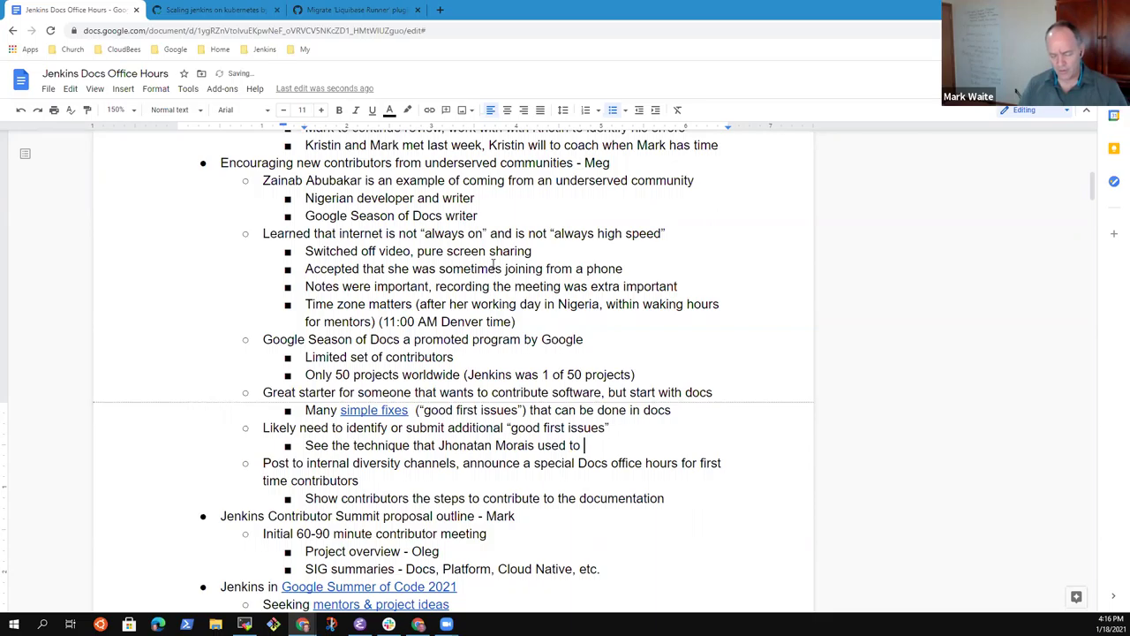
pyautogui.press('BackSpace')
pyautogui.press('BackSpace')
pyautogui.write('for wiki')
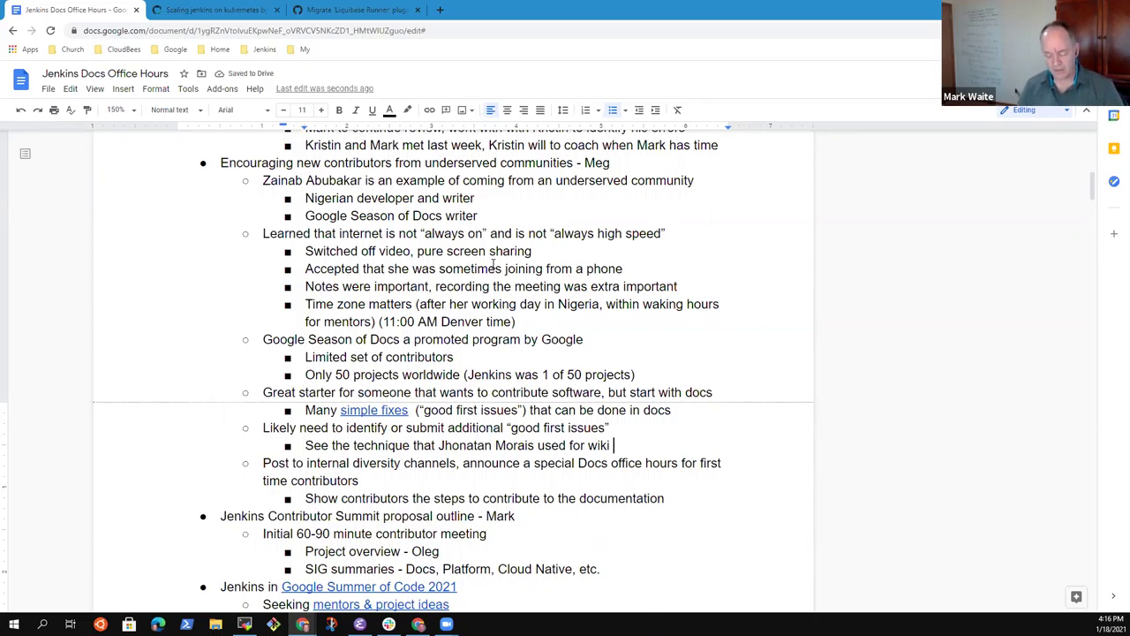
pyautogui.write(' transformation')
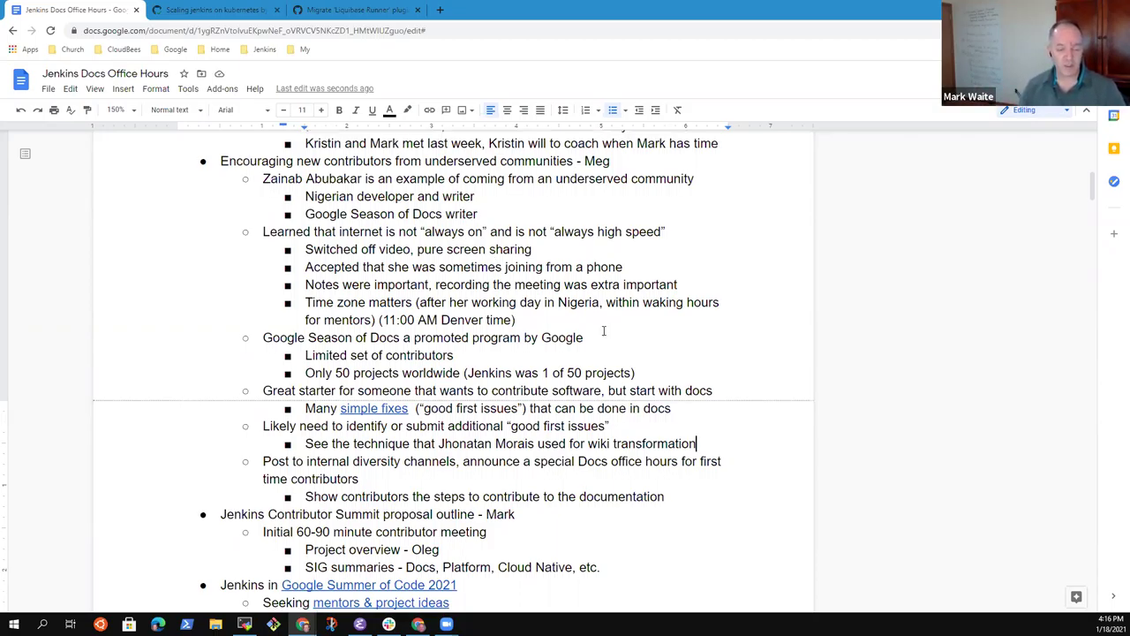
# Step: Open the 'Jenkins Wiki plan' document and the 'Jenkins wiki' dashboard in new tabs from their link previews
pyautogui.scroll(-3, 655, 233)
pyautogui.click(300, 445)
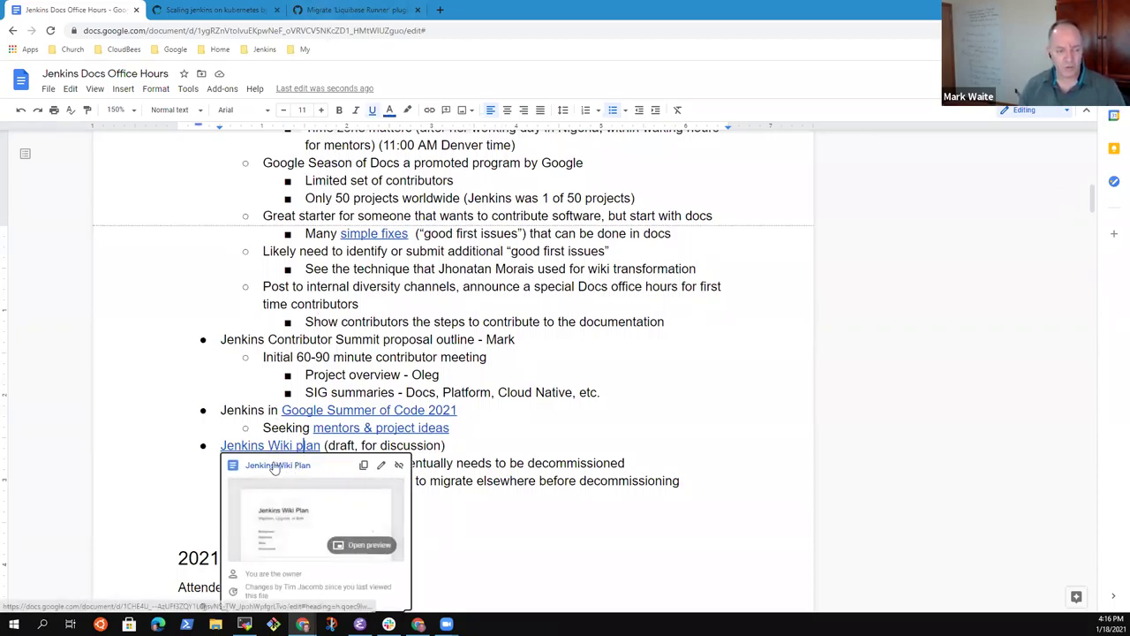
pyautogui.click(275, 465)
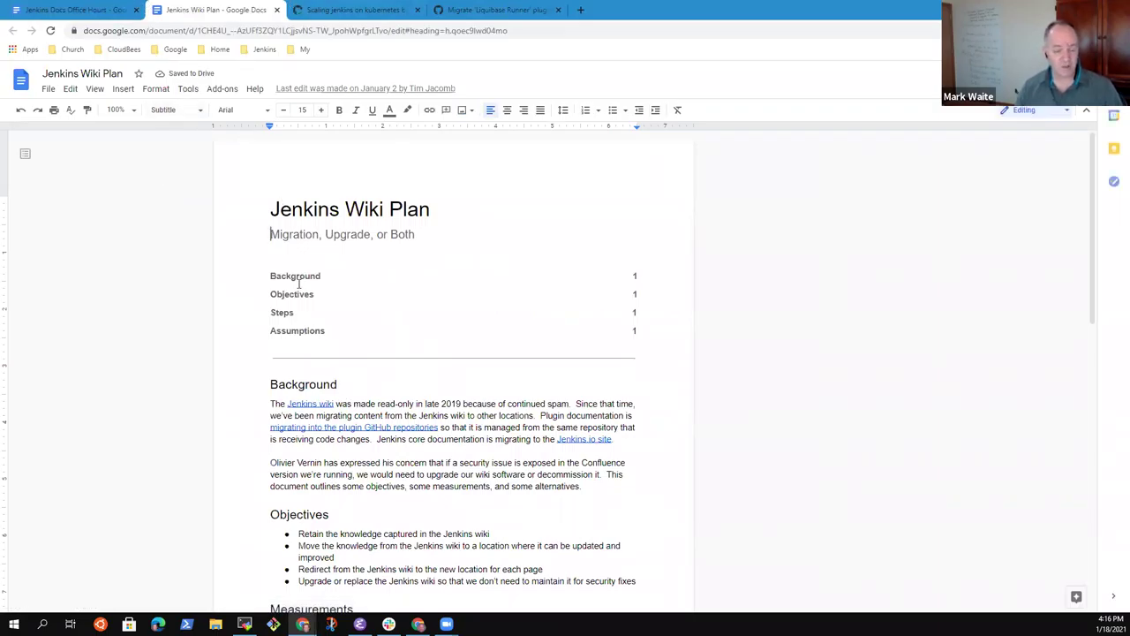
pyautogui.click(312, 402)
pyautogui.click(350, 418)
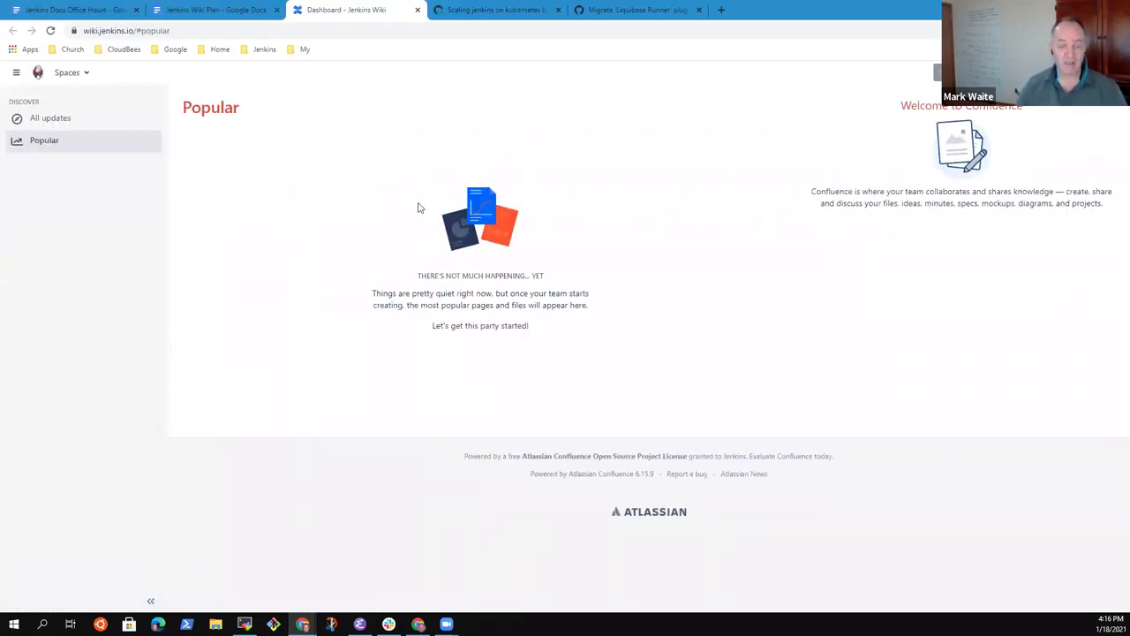
# Step: Add an 'Identify topics' sub-bullet beneath the wiki technique bullet
pyautogui.click(102, 9)
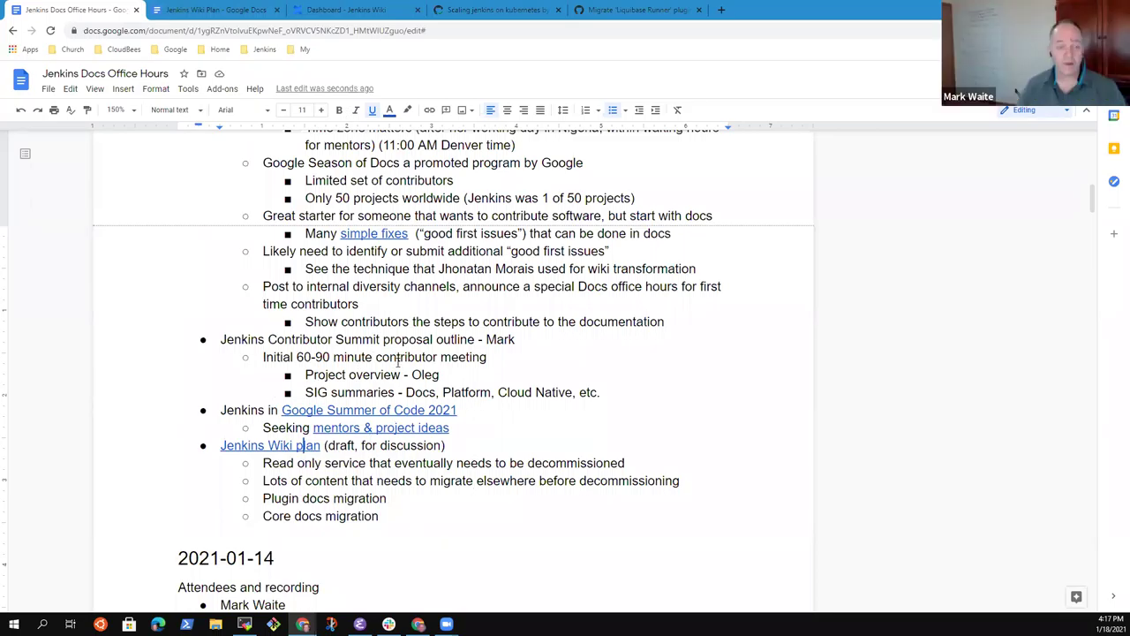
pyautogui.click(450, 322)
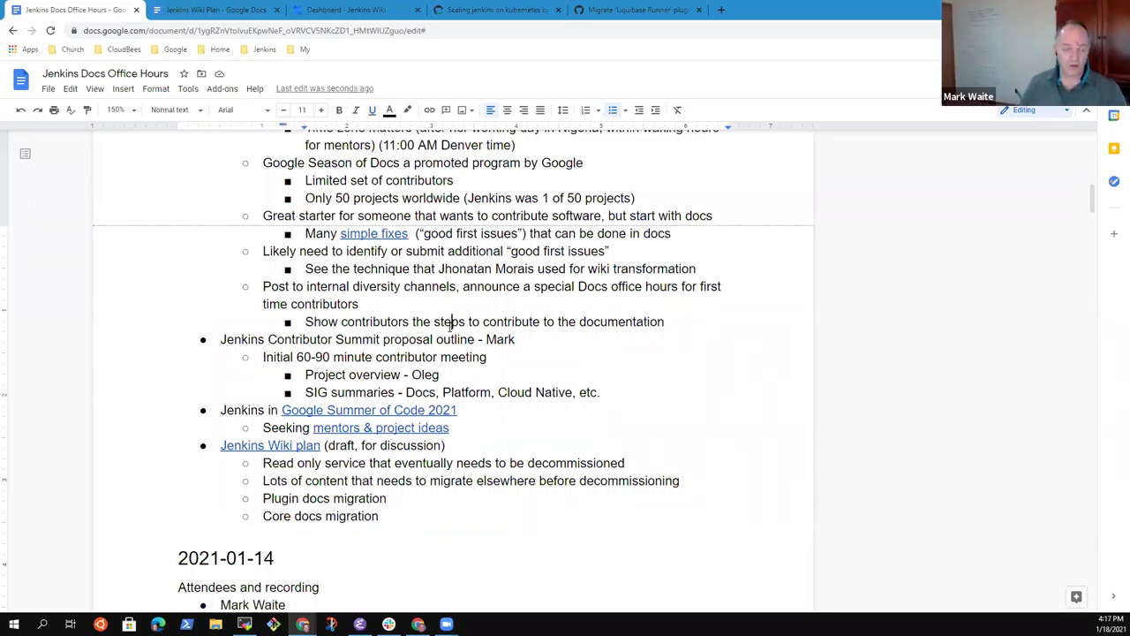
pyautogui.press('Up')
pyautogui.press('Up')
pyautogui.press('Up')
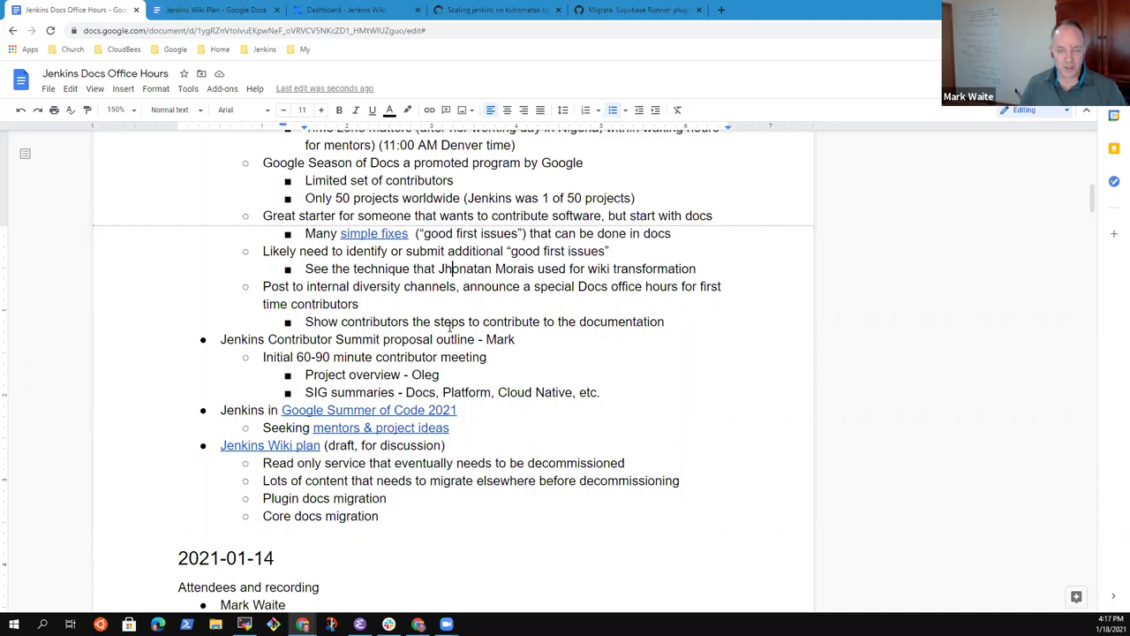
pyautogui.press('End')
pyautogui.press('Return')
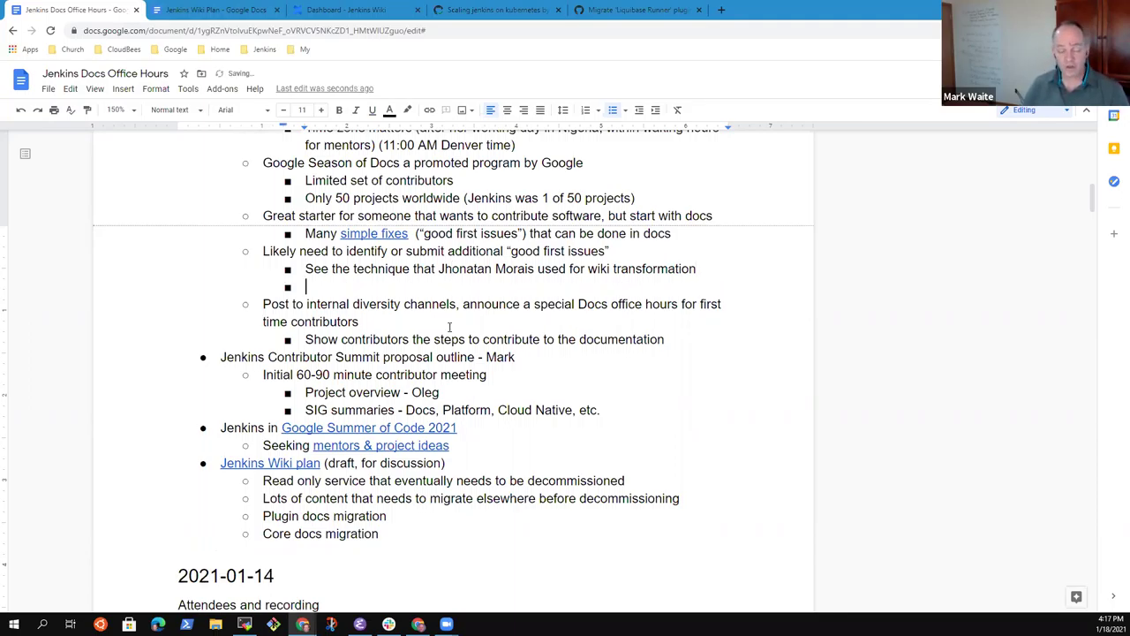
pyautogui.write('Identify otp')
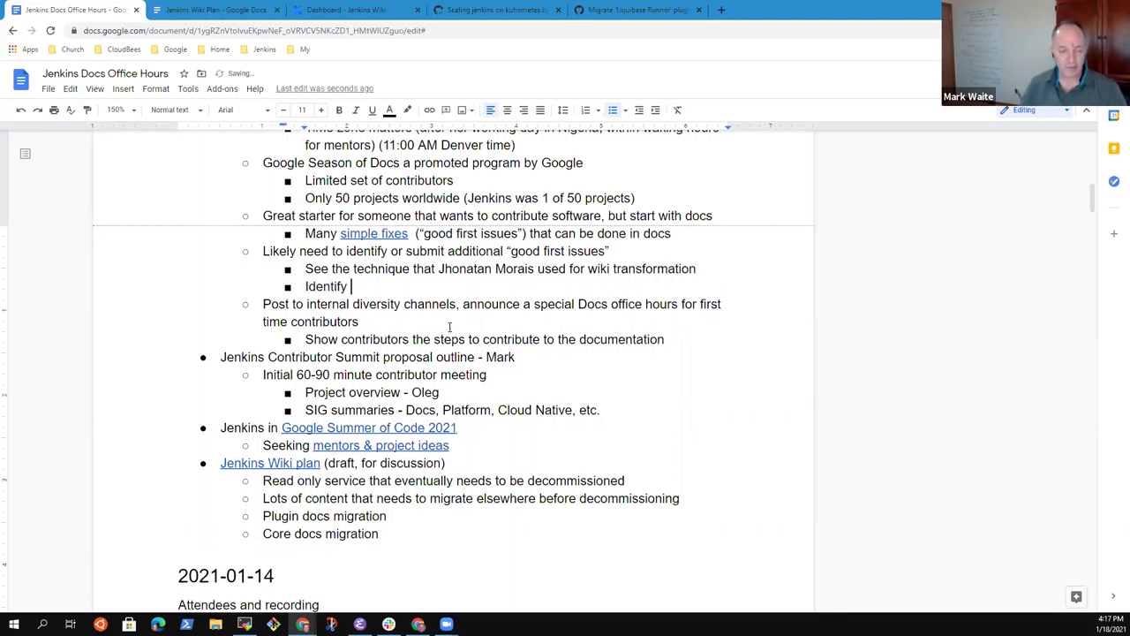
pyautogui.press('BackSpace')
pyautogui.press('BackSpace')
pyautogui.press('BackSpace')
pyautogui.write('topics')
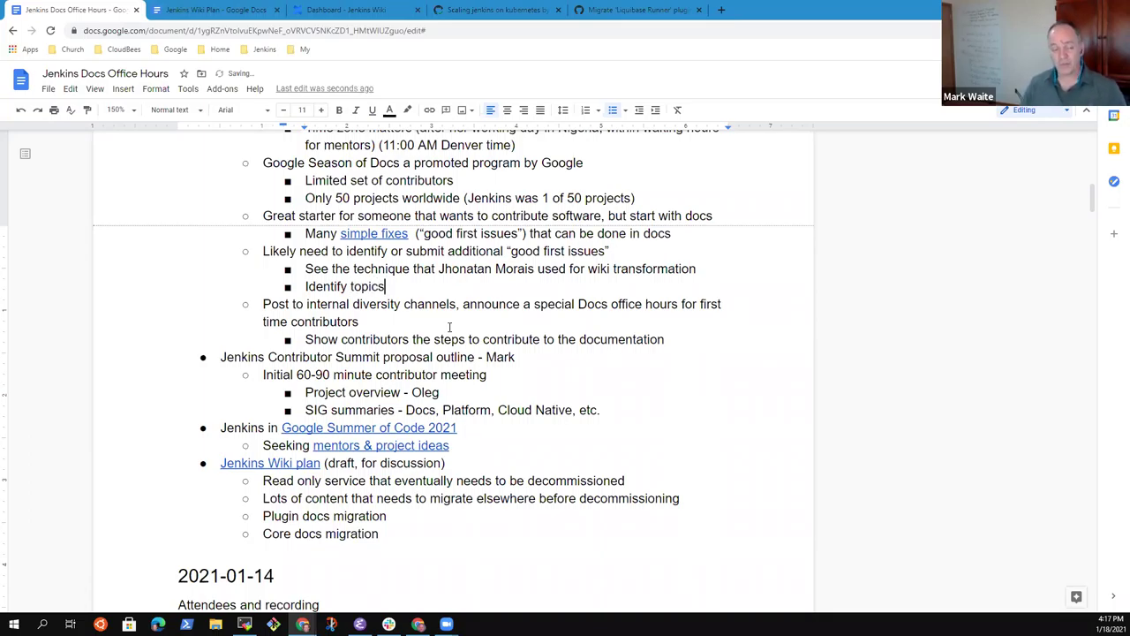
# Step: Add the outdented bullet 'Good to have an inventory of the wiki content and assign pages to destinations on jenkins.io'
pyautogui.press('Down')
pyautogui.press('Down')
pyautogui.press('Down')
pyautogui.press('End')
pyautogui.press('Return')
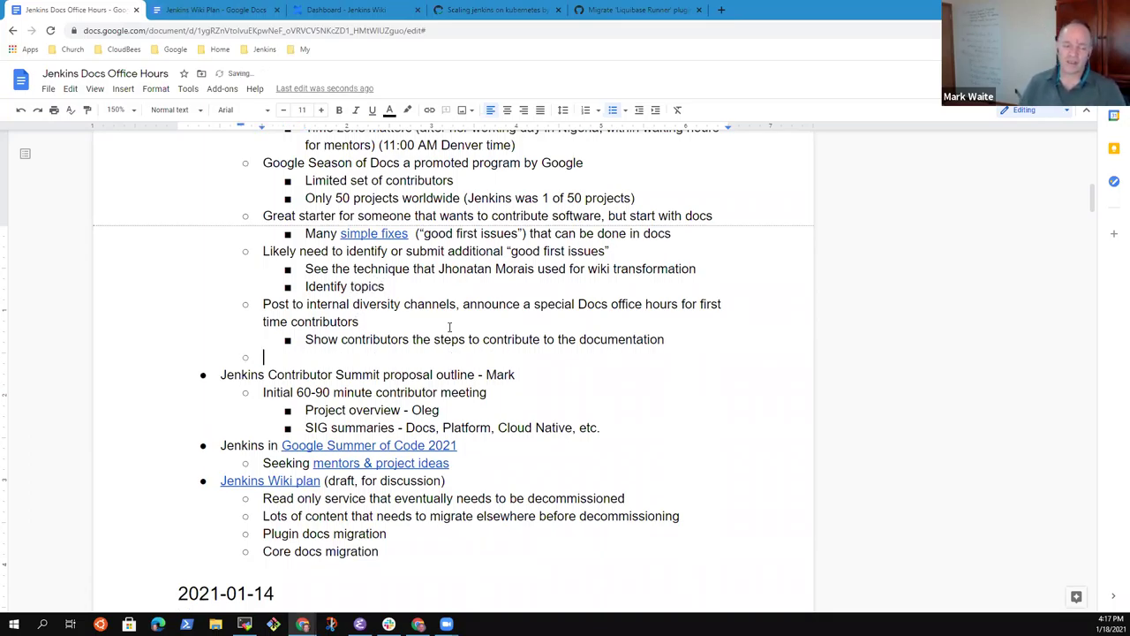
pyautogui.hotkey('shift', 'Tab')
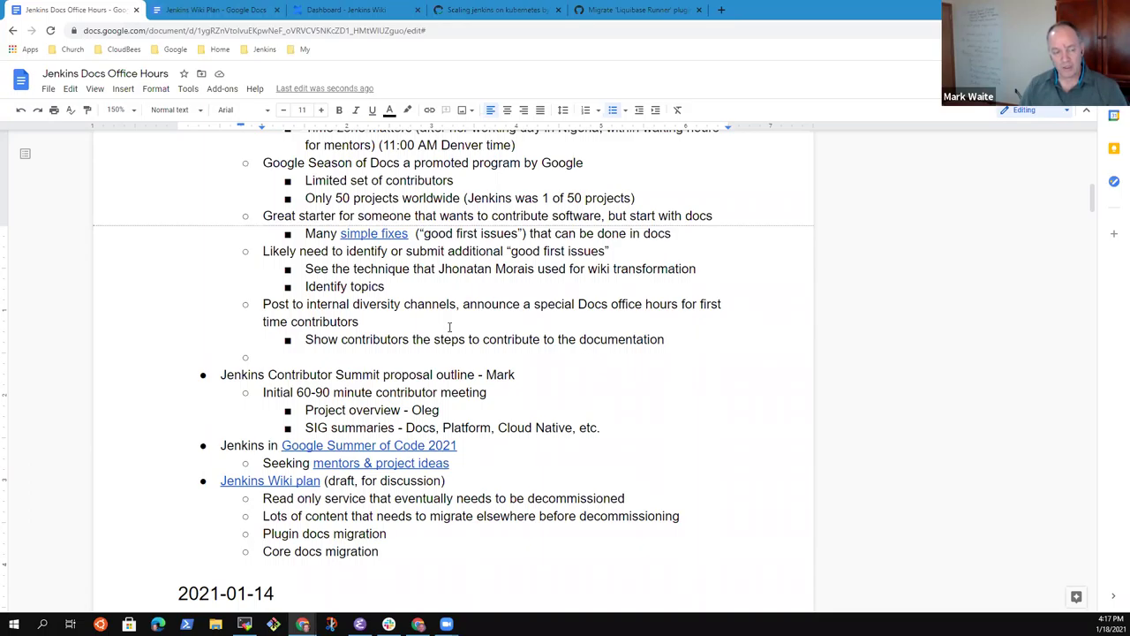
pyautogui.write('Good to have an')
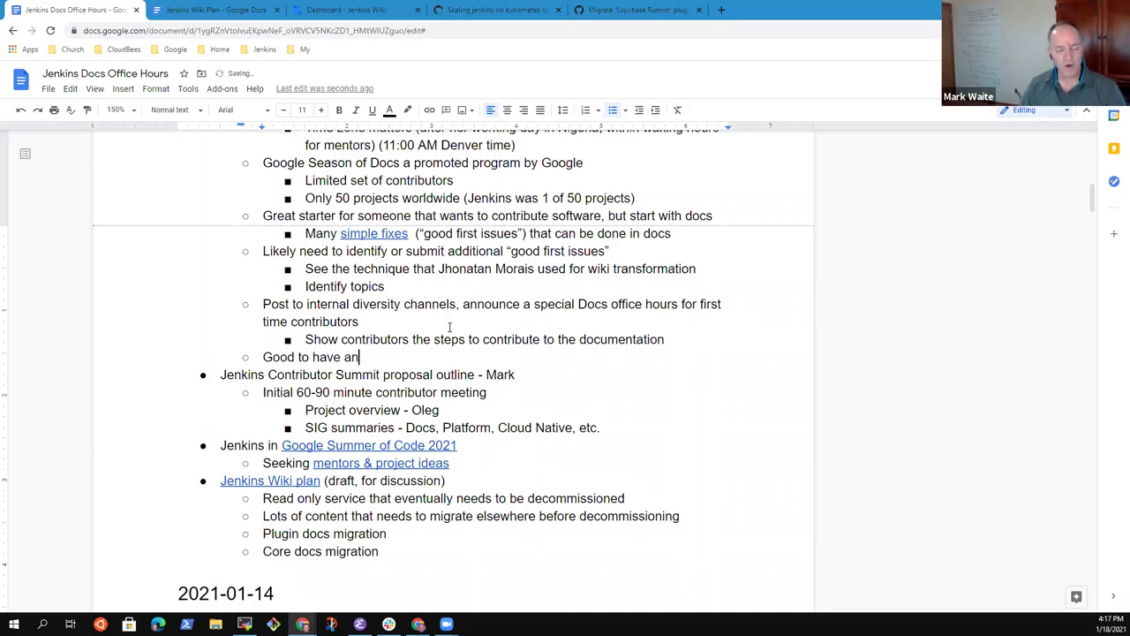
pyautogui.press('BackSpace')
pyautogui.press('BackSpace')
pyautogui.press('BackSpace')
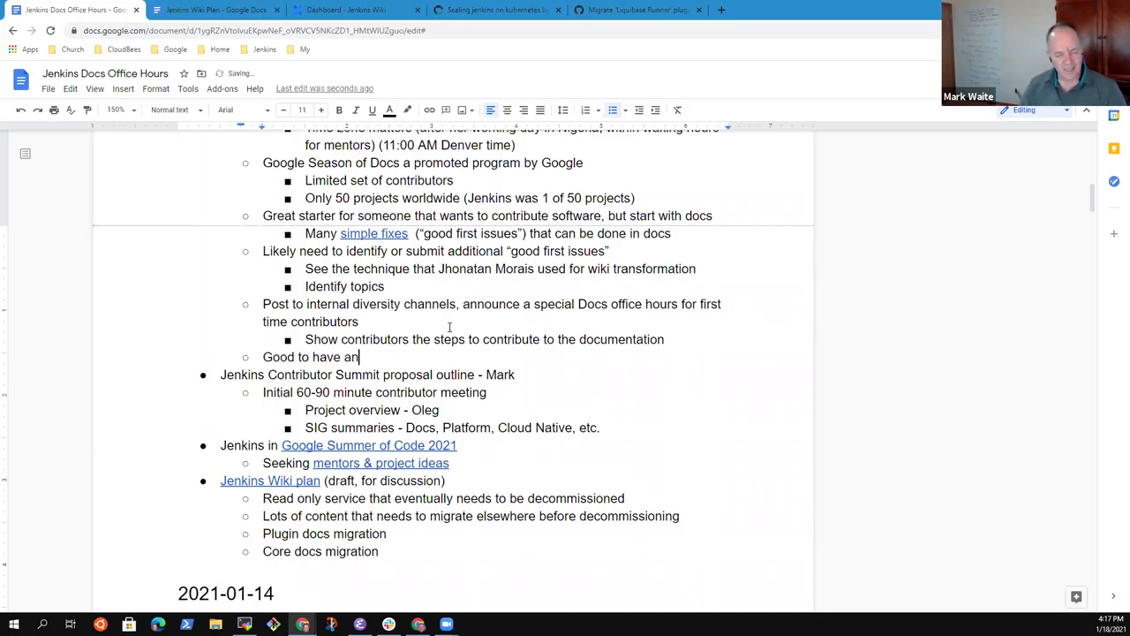
pyautogui.write('inventory ')
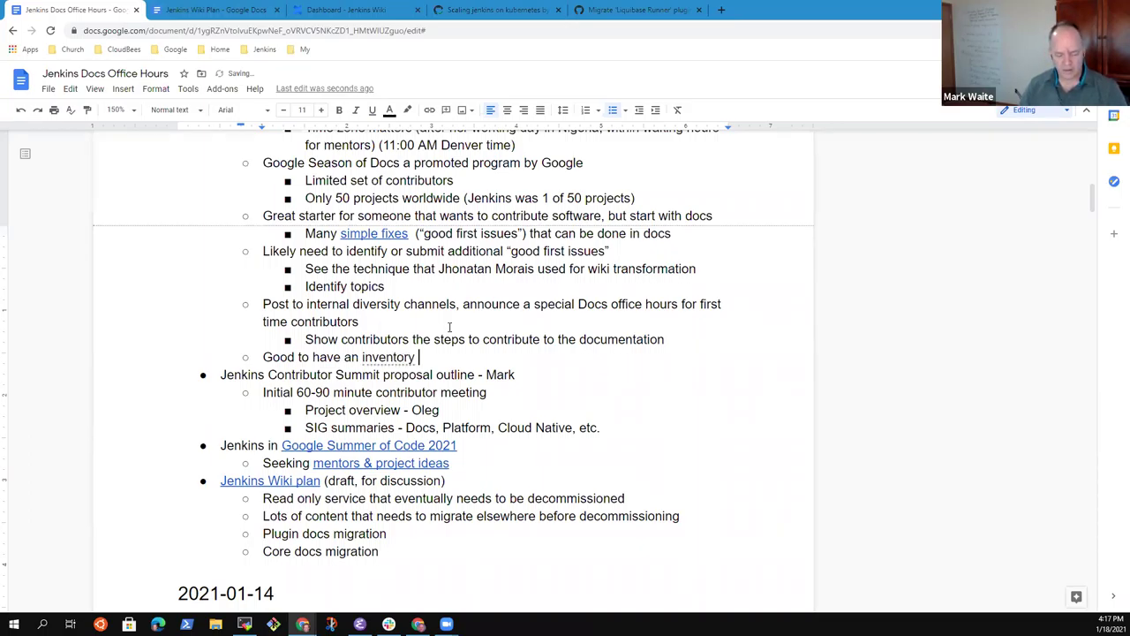
pyautogui.write('of the wiki ')
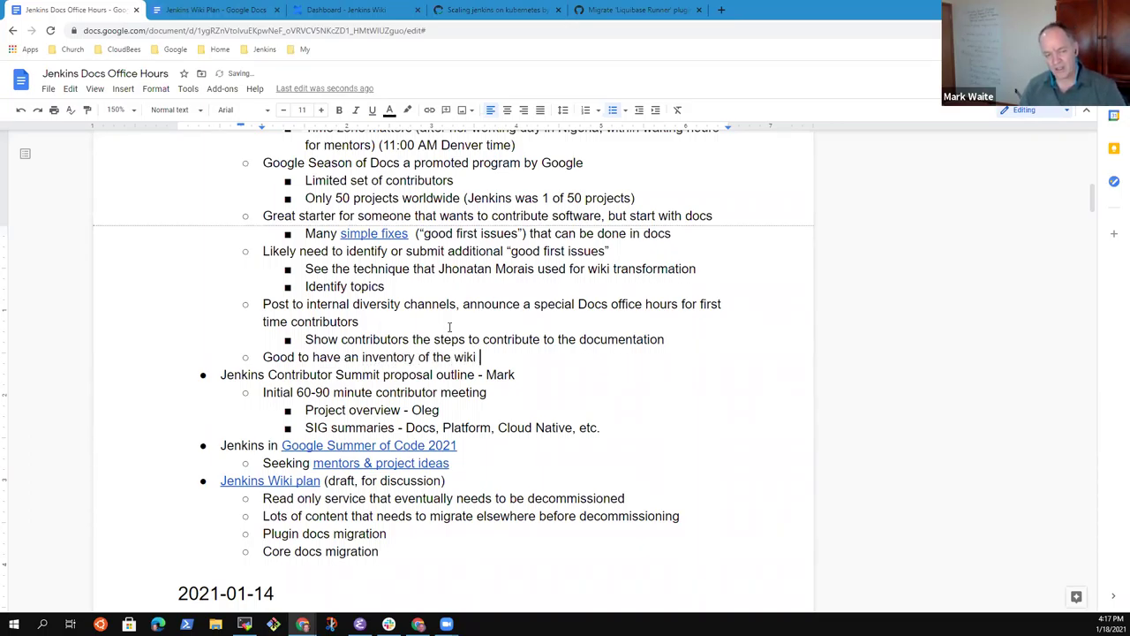
pyautogui.write('content')
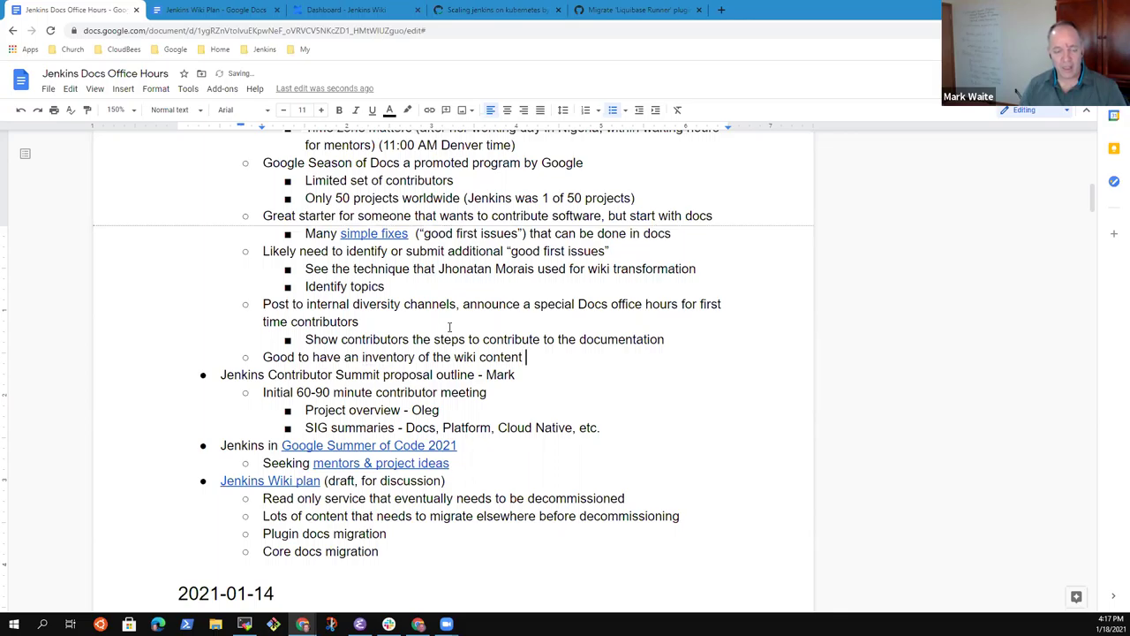
pyautogui.write(' and assign ')
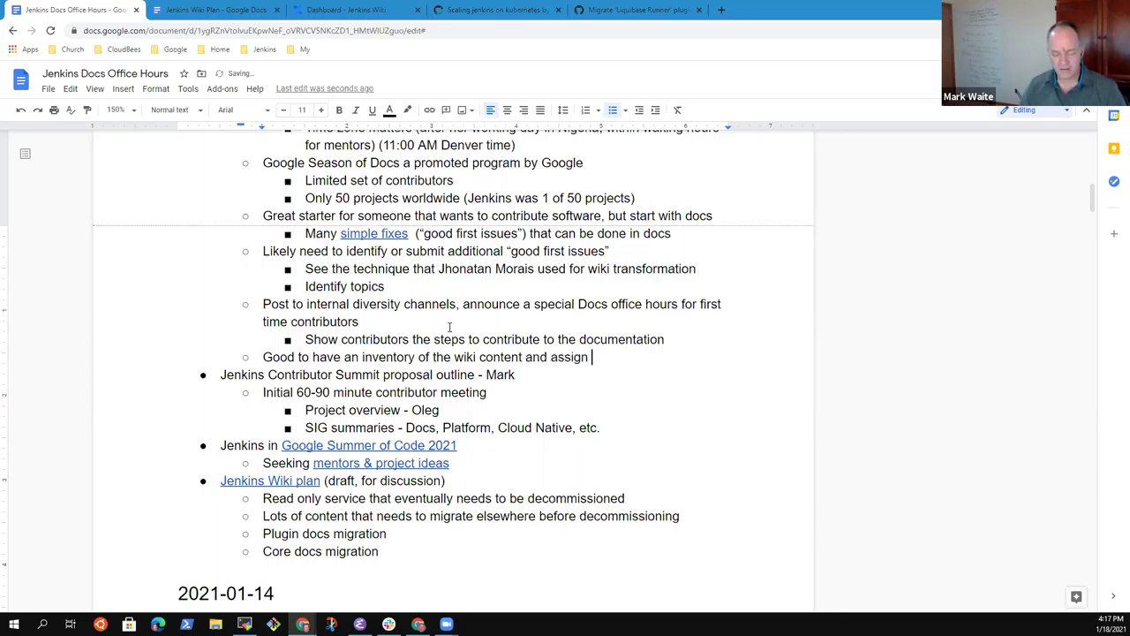
pyautogui.write('pages to ')
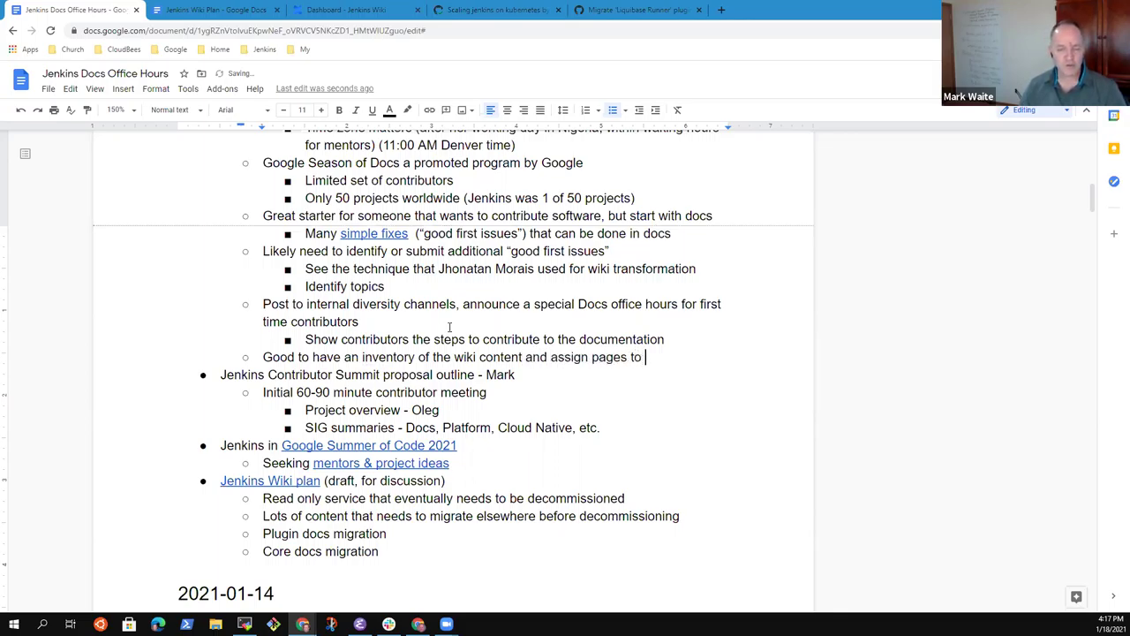
pyautogui.write('destinations on ')
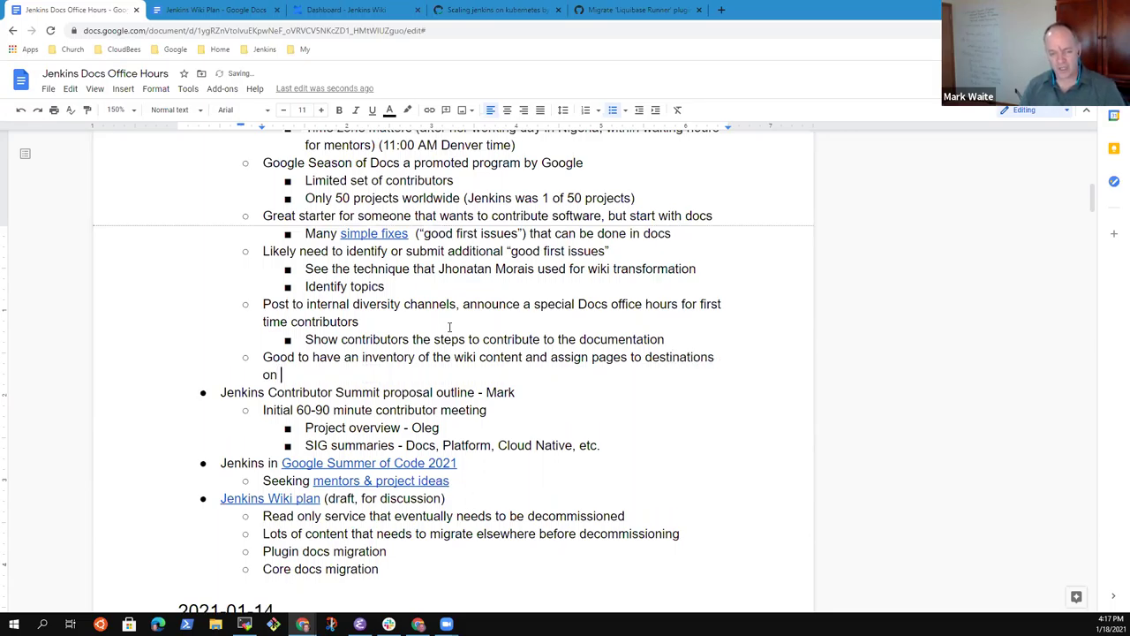
pyautogui.write('jenkins.io')
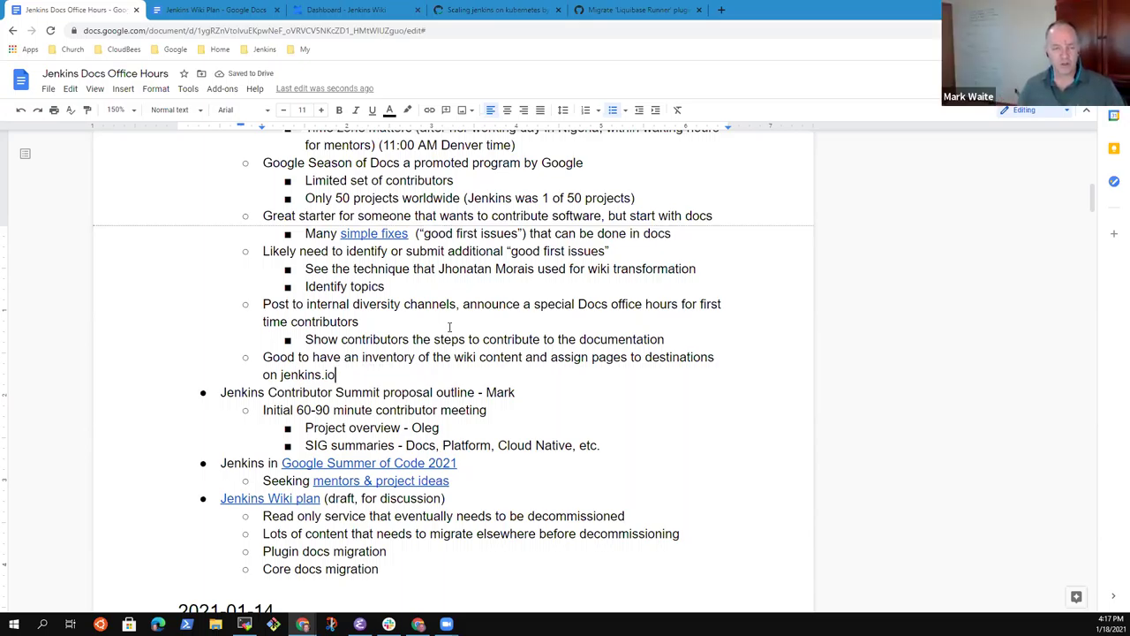
# Step: Open a new browser tab, run 'cd ~/tmp' in the terminal, then return to the browser
pyautogui.click(722, 10)
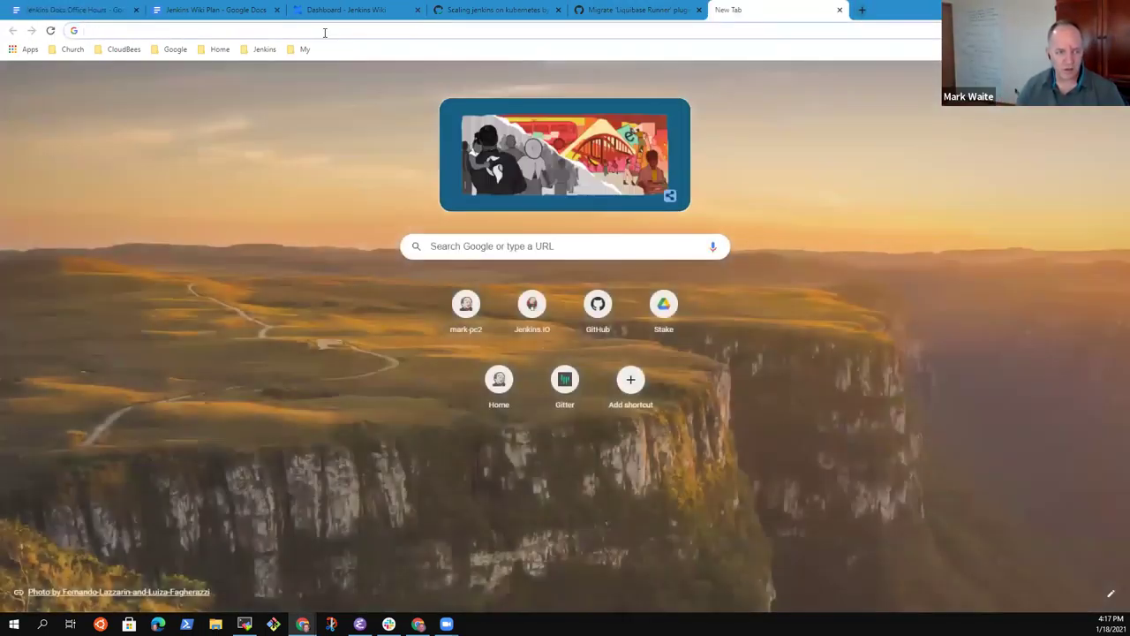
pyautogui.click(324, 33)
pyautogui.write('wiki')
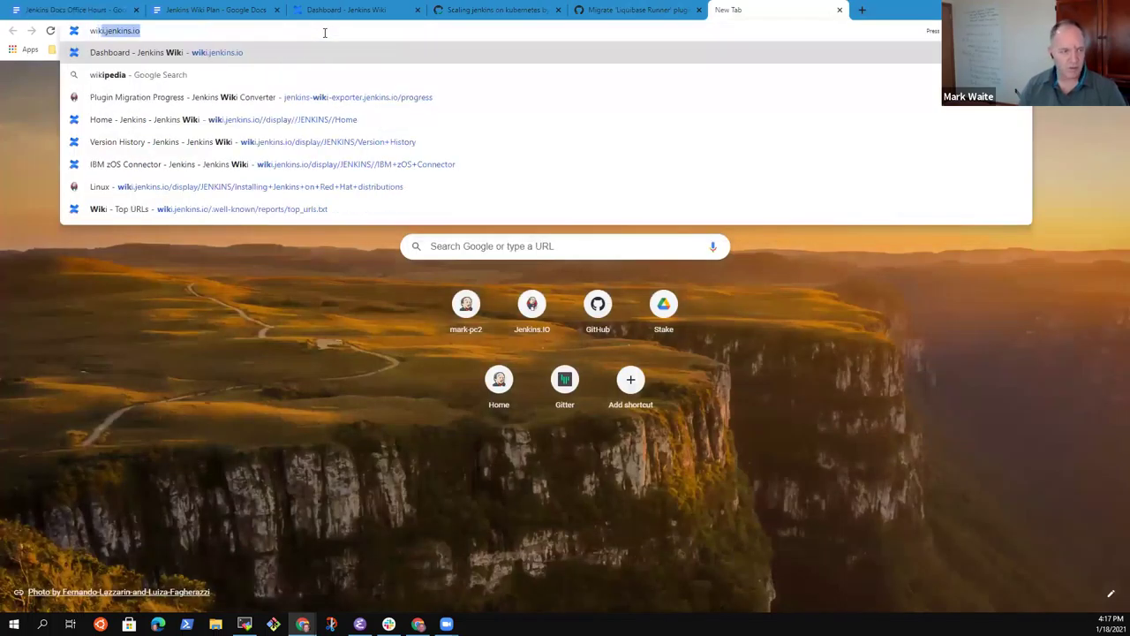
pyautogui.press('Escape')
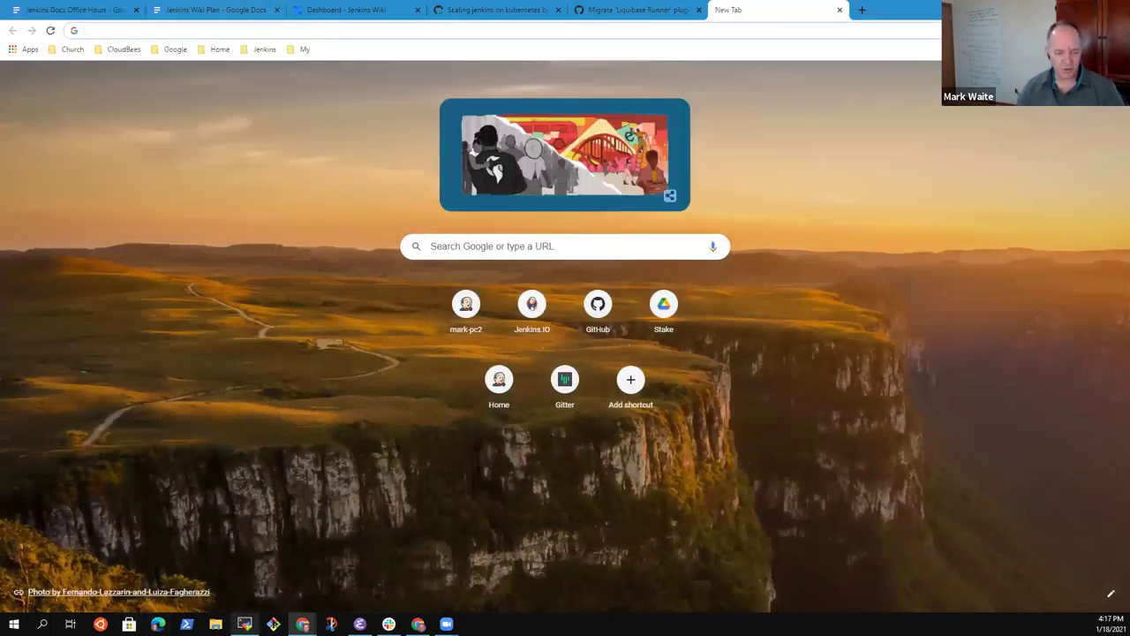
pyautogui.click(245, 624)
pyautogui.write('cd ~/tmp')
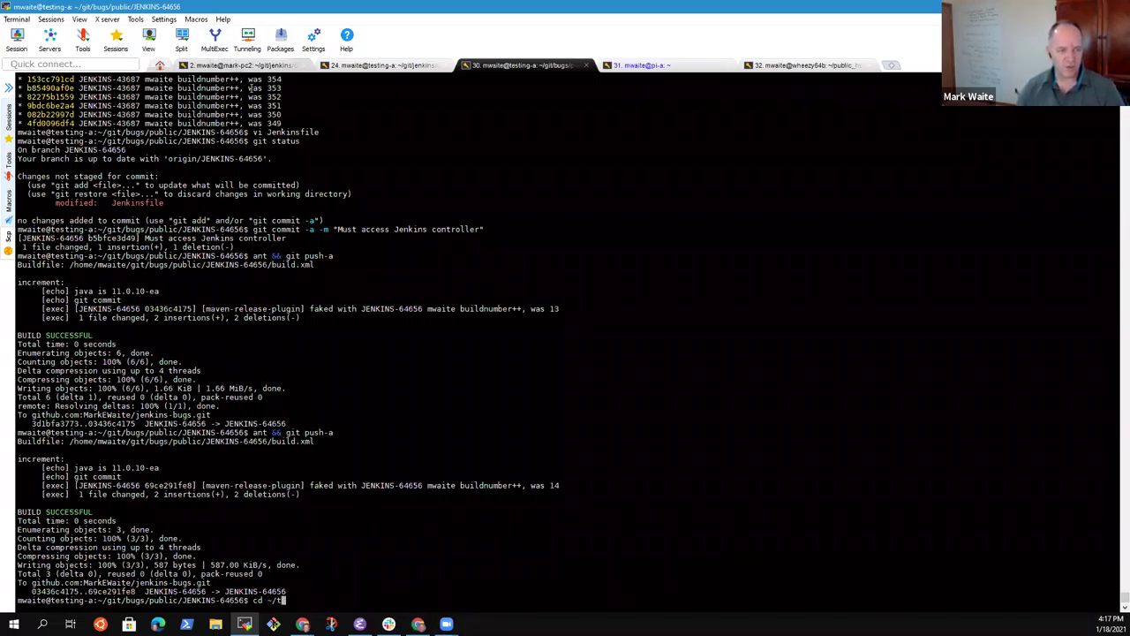
pyautogui.click(237, 65)
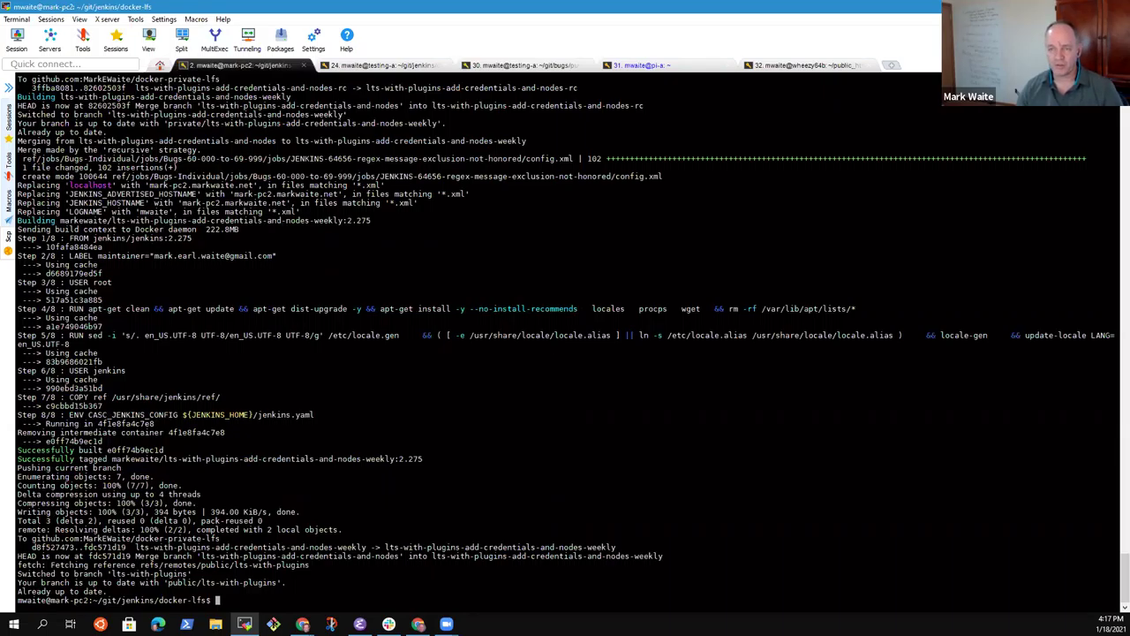
pyautogui.hotkey('alt', 'Tab')
# Step: Open 'Wiki - Top URLs' from the Jenkins bookmarks' Docs submenu
pyautogui.click(165, 30)
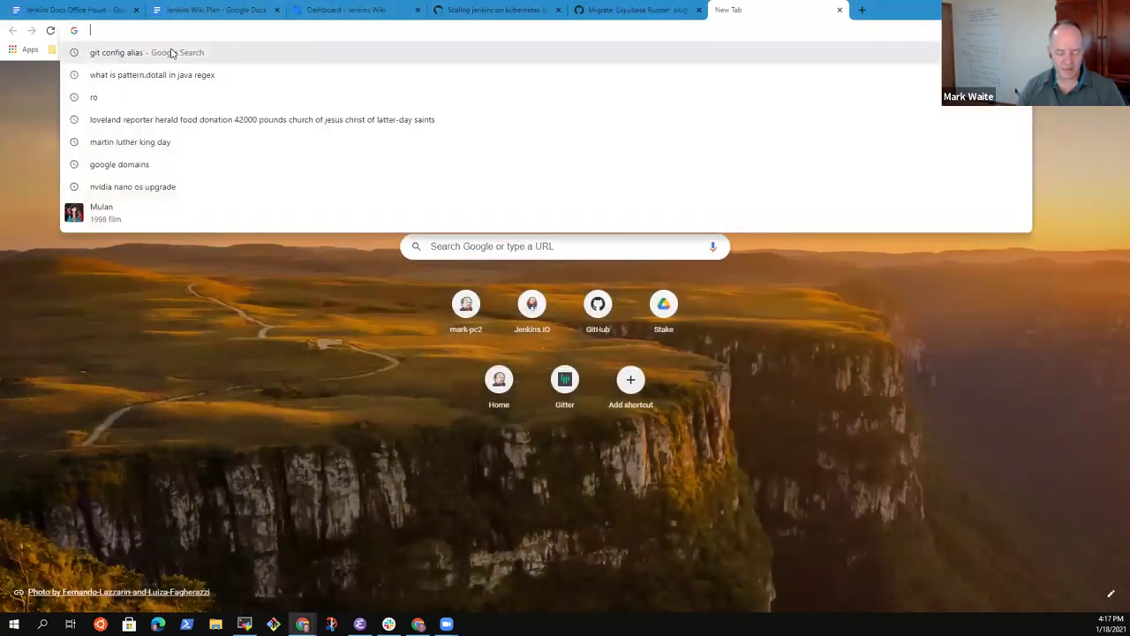
pyautogui.click(229, 442)
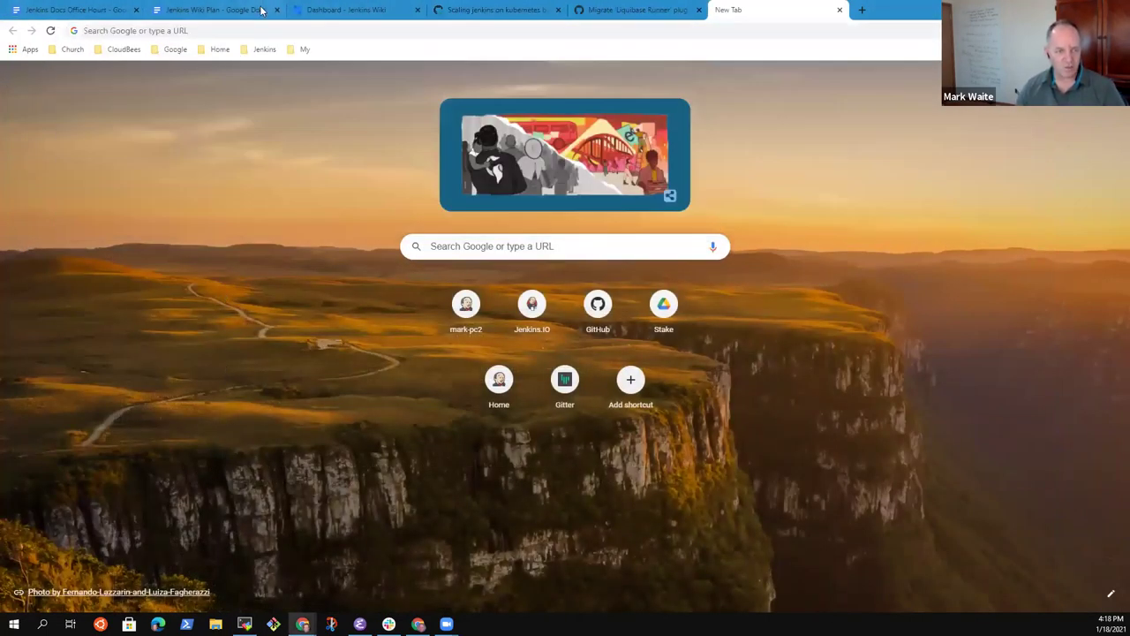
pyautogui.click(265, 49)
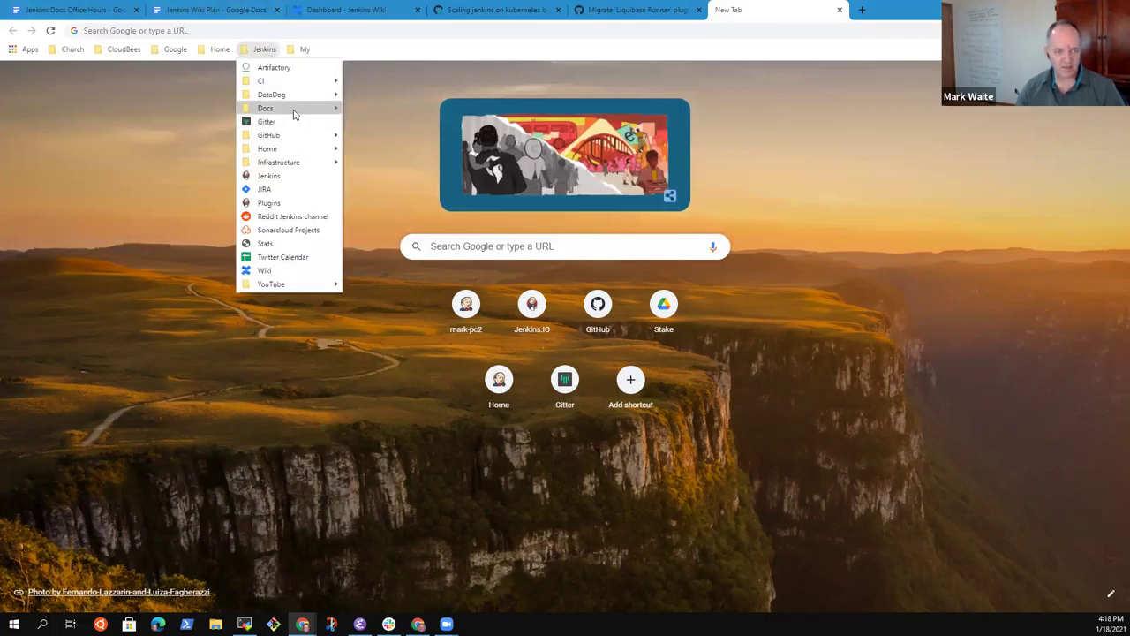
pyautogui.moveTo(313, 110)
pyautogui.click(397, 285)
# Step: Scroll down top_urls.txt and select the /display/JENKINS/Parameterized+Build path
pyautogui.scroll(-5, 518, 221)
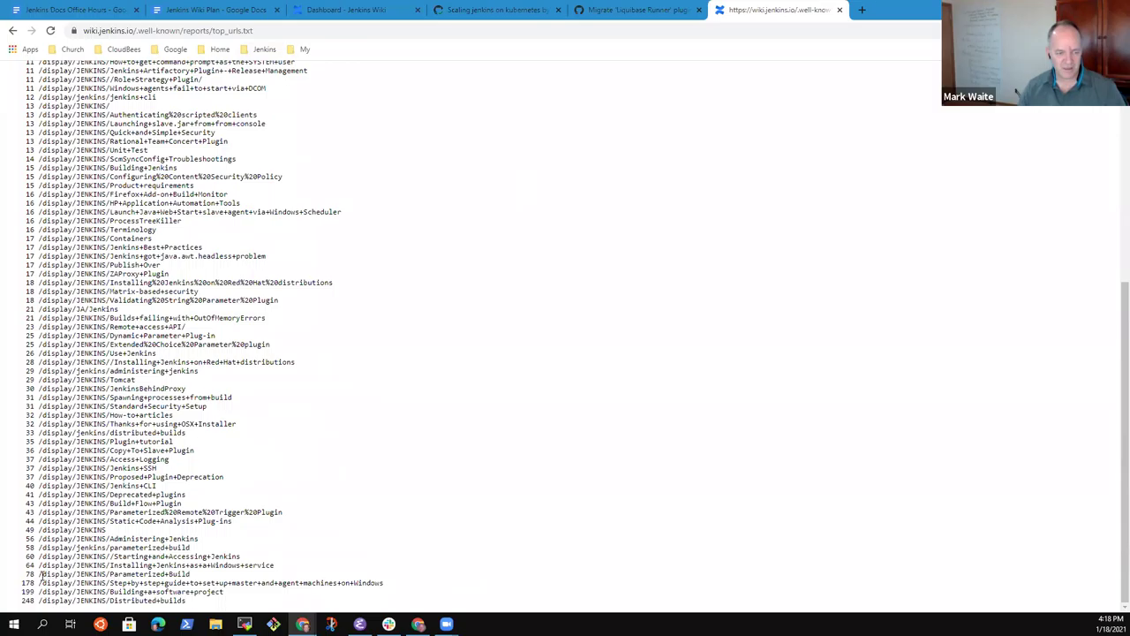
pyautogui.moveTo(40, 574); pyautogui.dragTo(189, 576)
pyautogui.hotkey('ctrl', 'c')
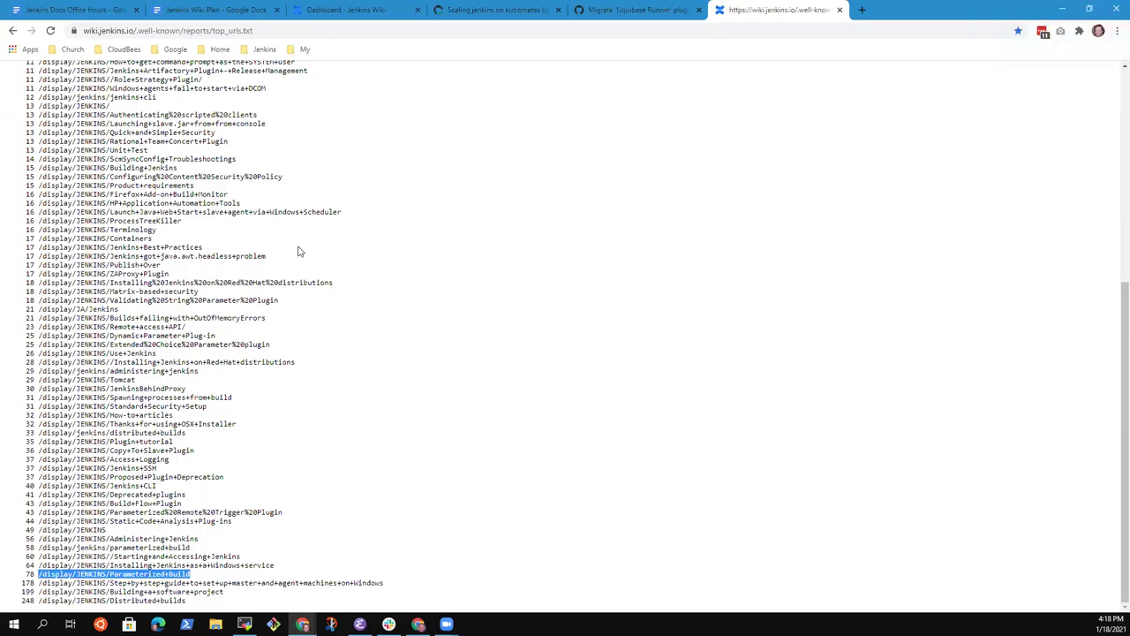
# Step: Load wiki.jenkins.io's Parameterized Build page in a new tab, then open another blank tab
pyautogui.click(862, 11)
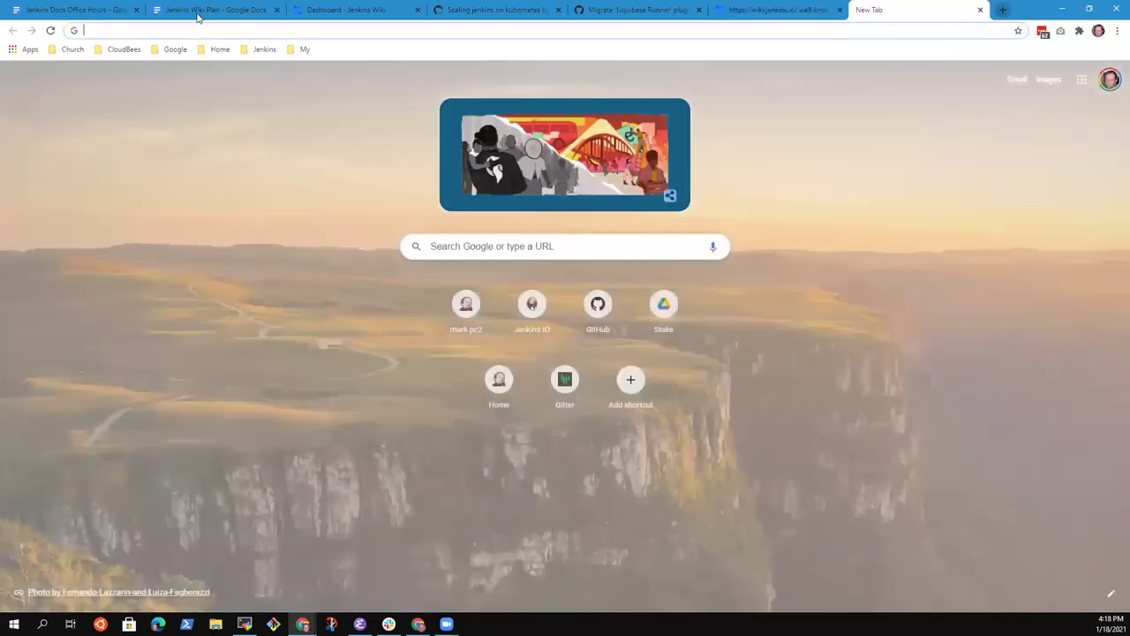
pyautogui.write('wi')
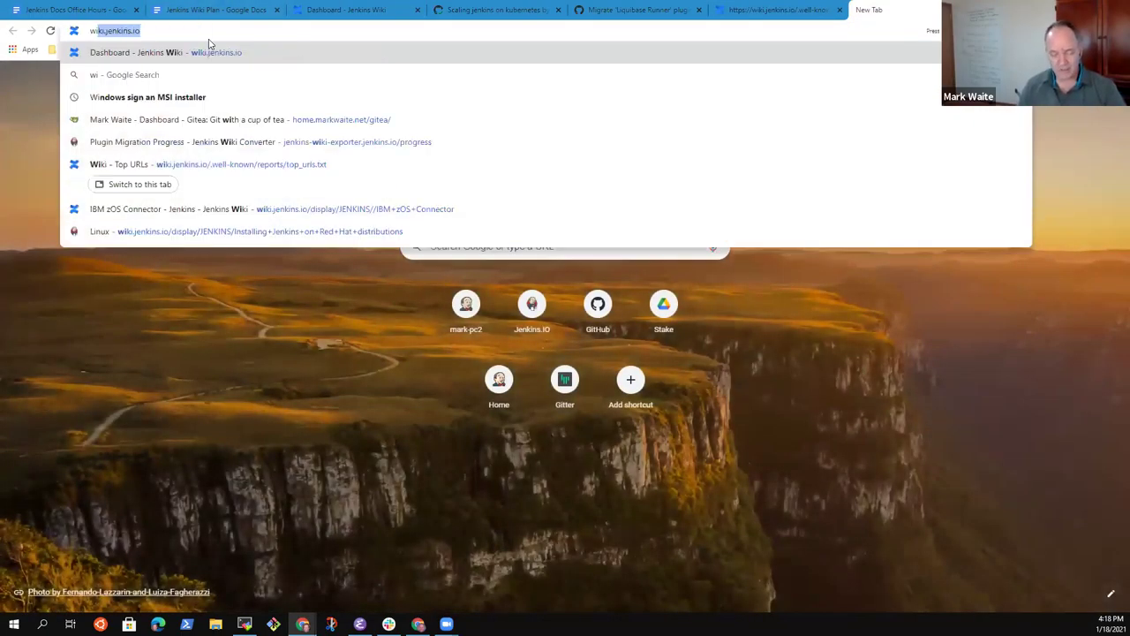
pyautogui.press('Right')
pyautogui.hotkey('ctrl', 'v')
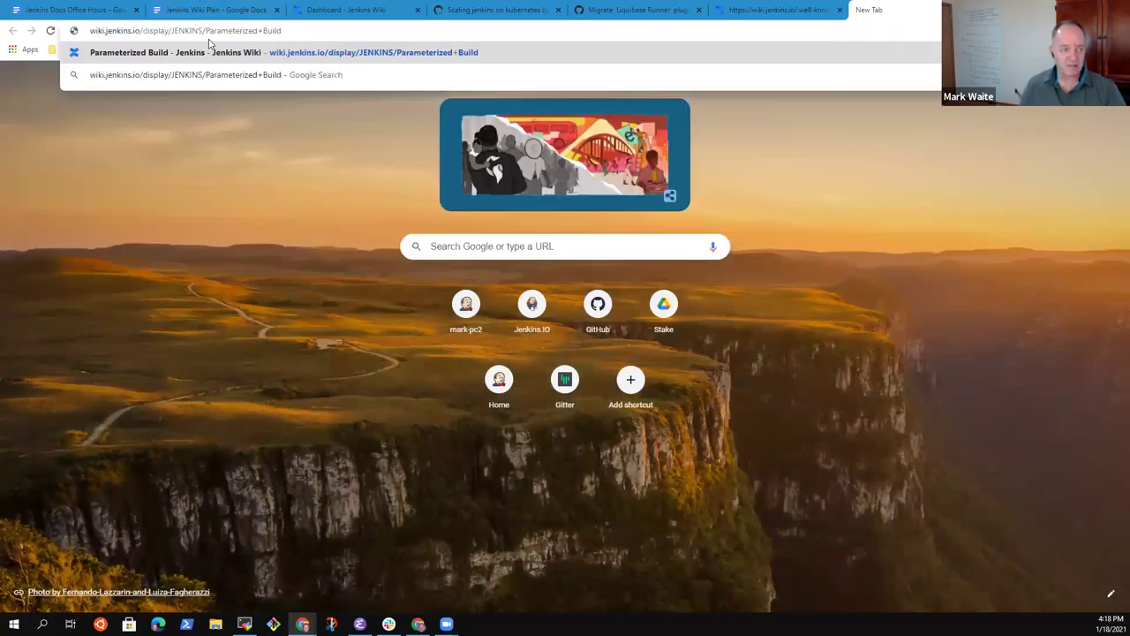
pyautogui.press('Return')
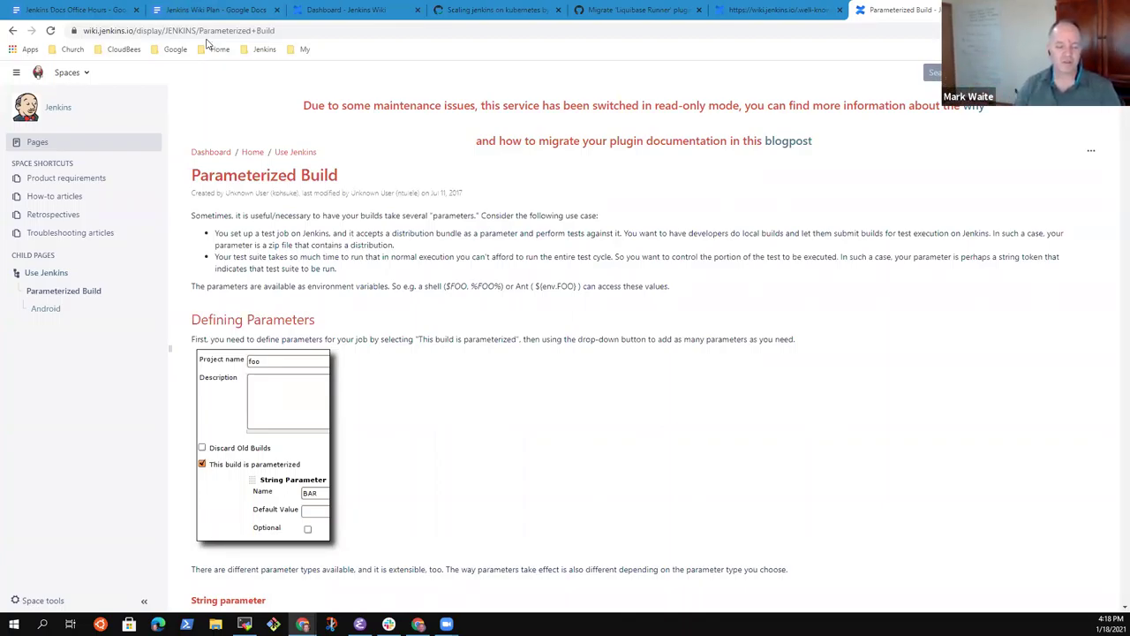
pyautogui.scroll(-4, 391, 391)
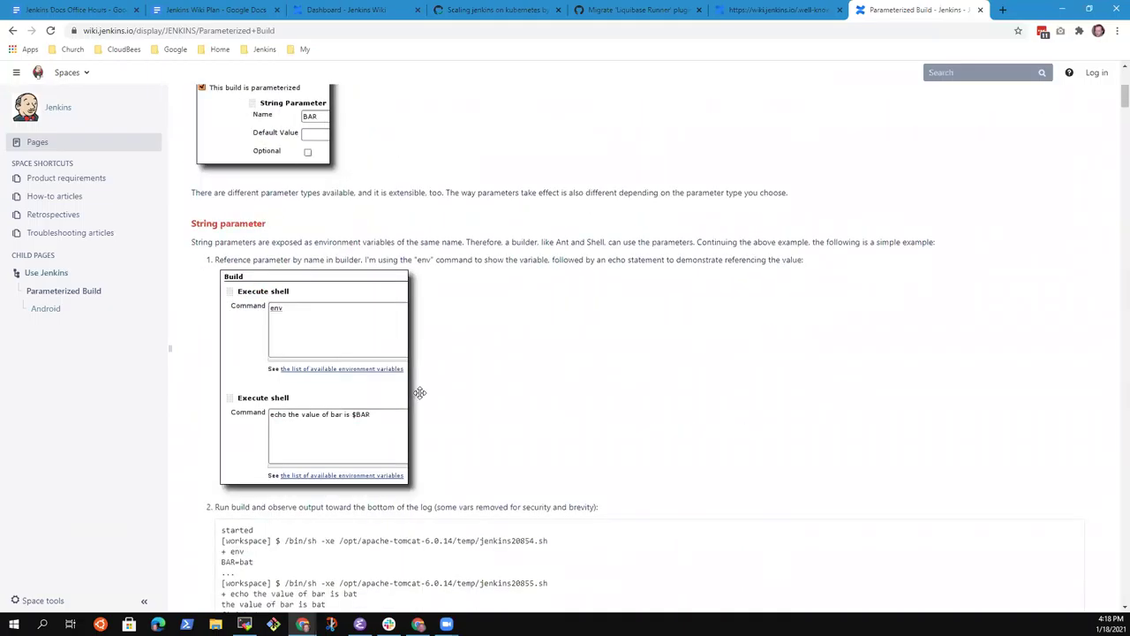
pyautogui.scroll(3, 638, 444)
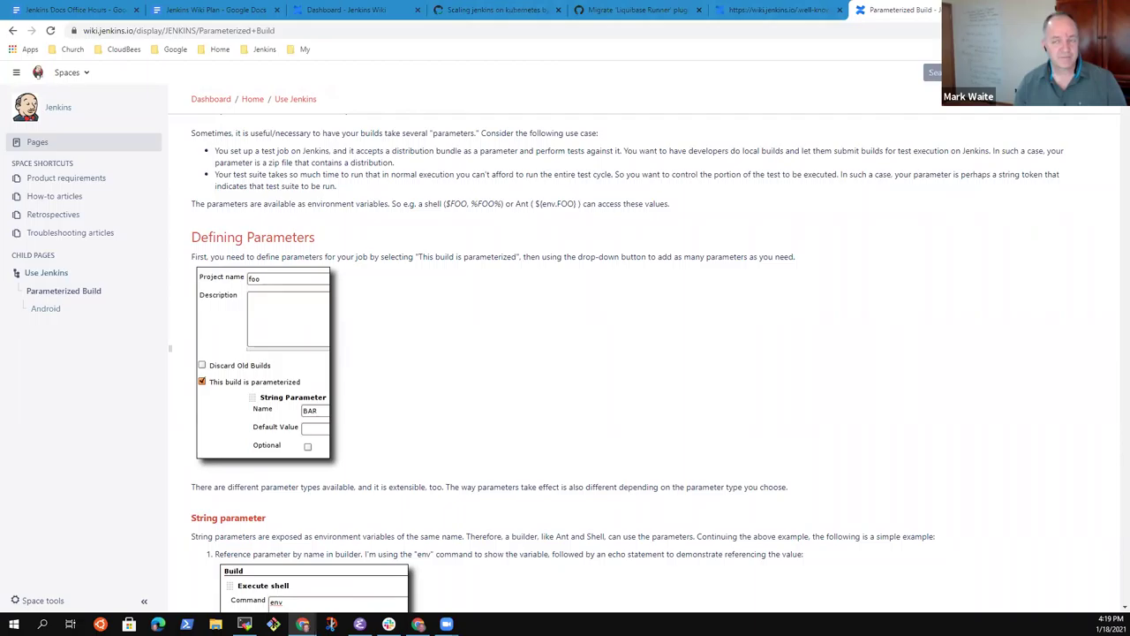
pyautogui.hotkey('ctrl', 't')
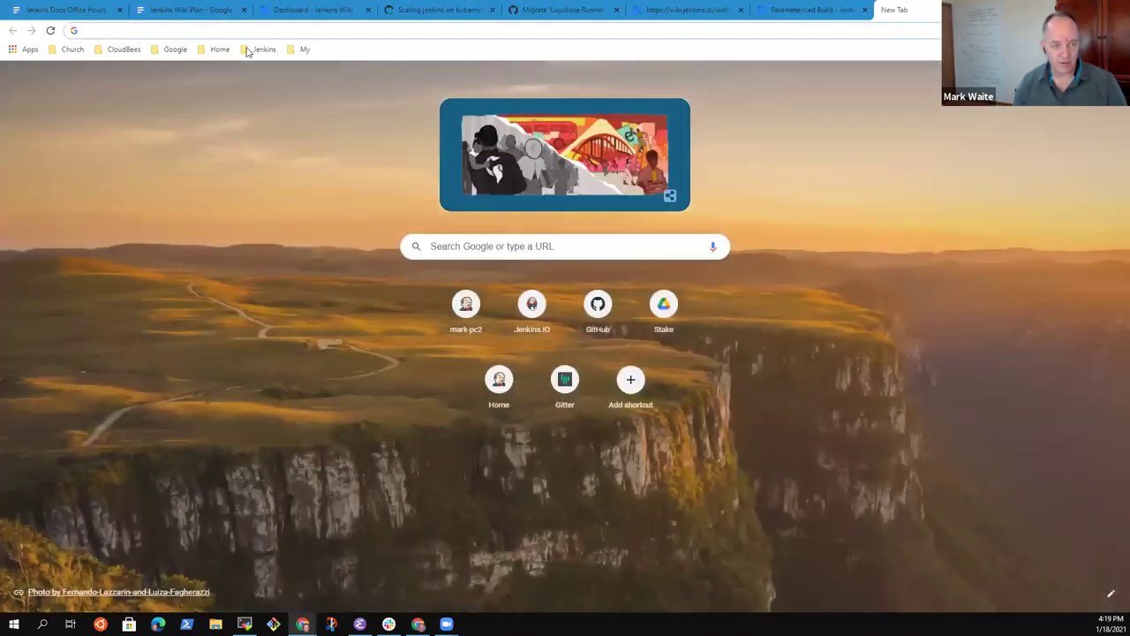
# Step: Open the Wiki Conversion Progress spreadsheet from the saved Jenkins bookmarks
pyautogui.click(258, 50)
pyautogui.moveTo(285, 108)
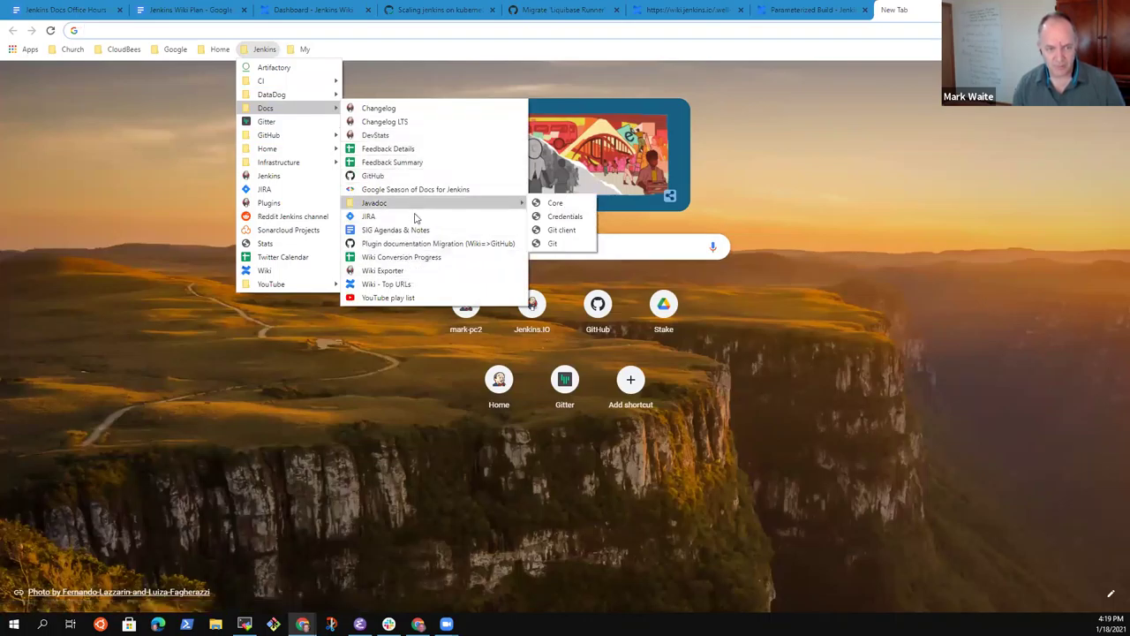
pyautogui.click(426, 258)
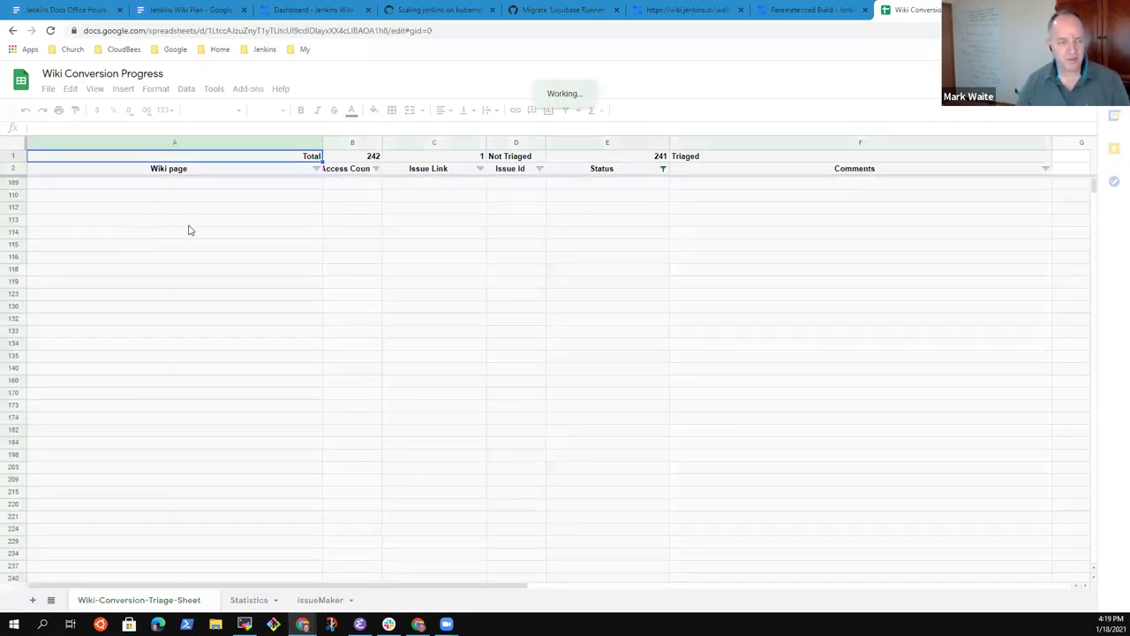
# Step: Jump through the column A triage list and open the HP Application Automation Tools wiki link
pyautogui.click(255, 358)
pyautogui.hotkey('ctrl', 'Up')
pyautogui.press('Right')
pyautogui.press('Right')
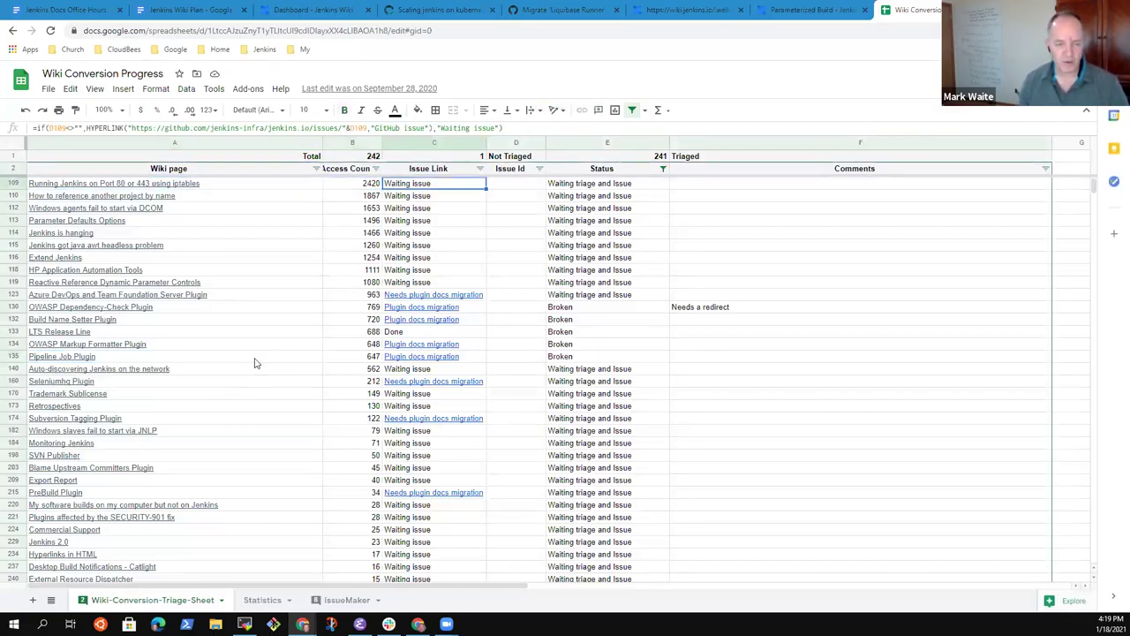
pyautogui.press('Left')
pyautogui.press('Left')
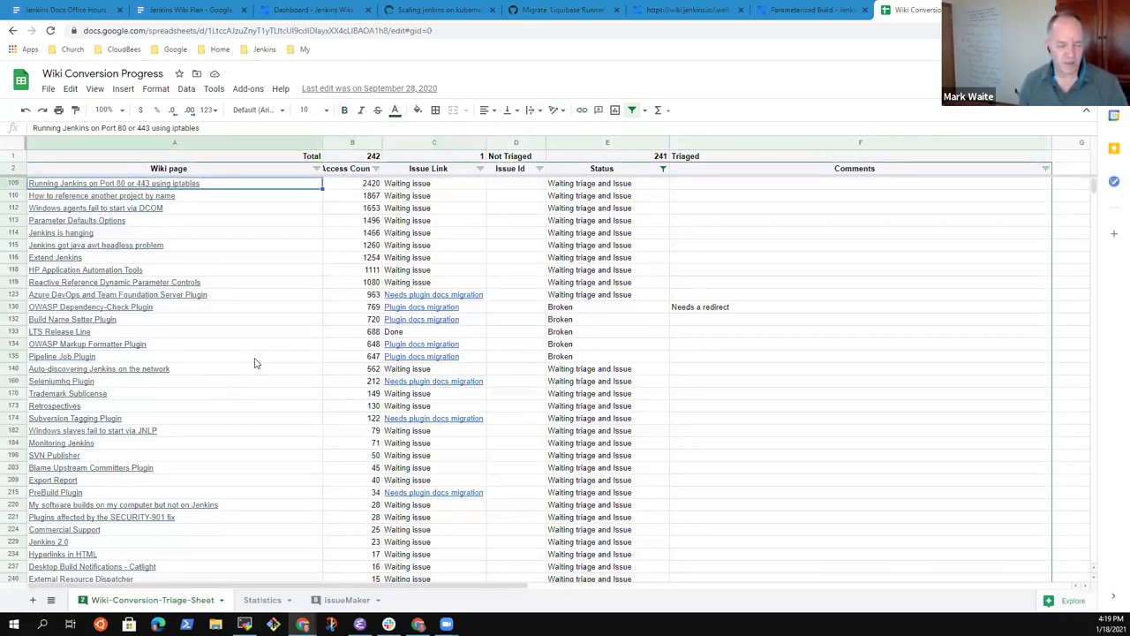
pyautogui.hotkey('ctrl', 'Down')
pyautogui.hotkey('ctrl', 'Up')
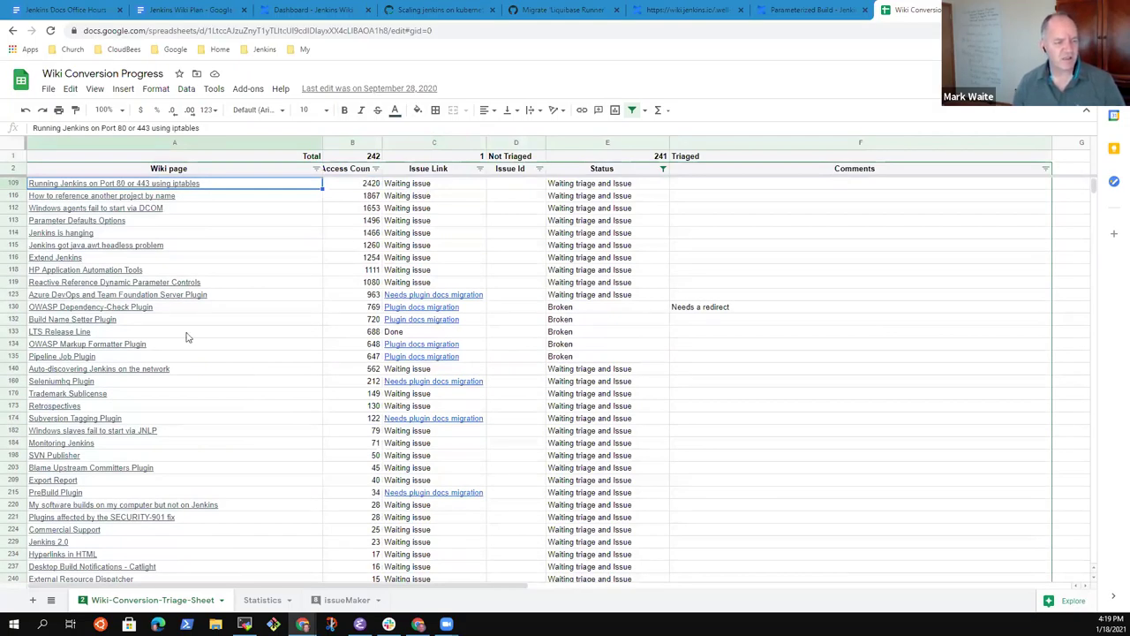
pyautogui.moveTo(164, 312)
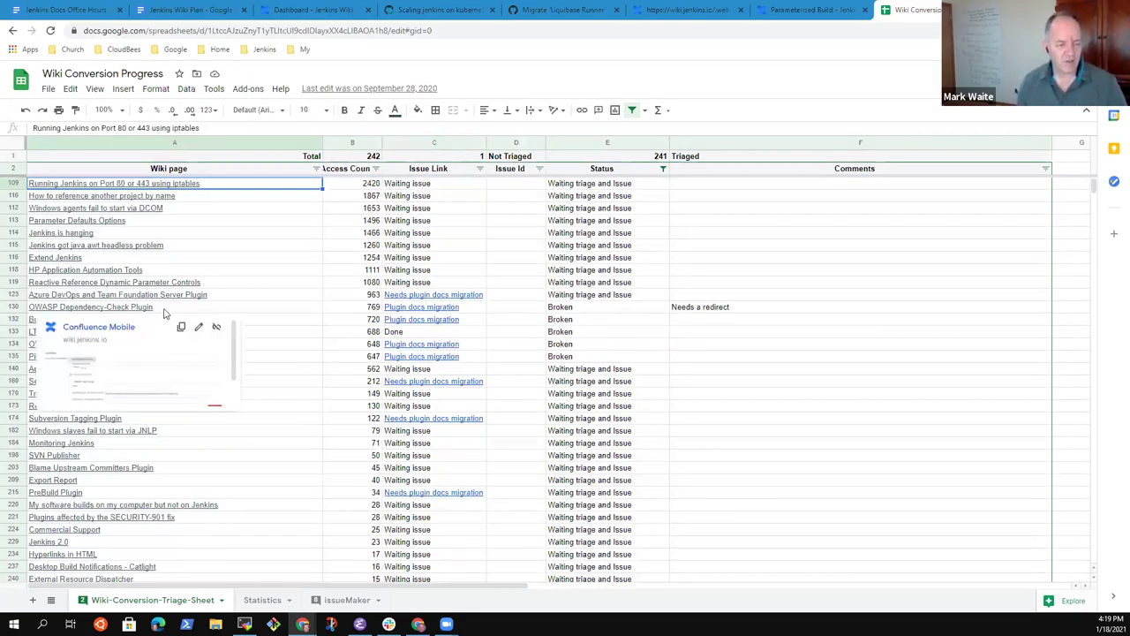
pyautogui.hotkey('ctrl', 'Down')
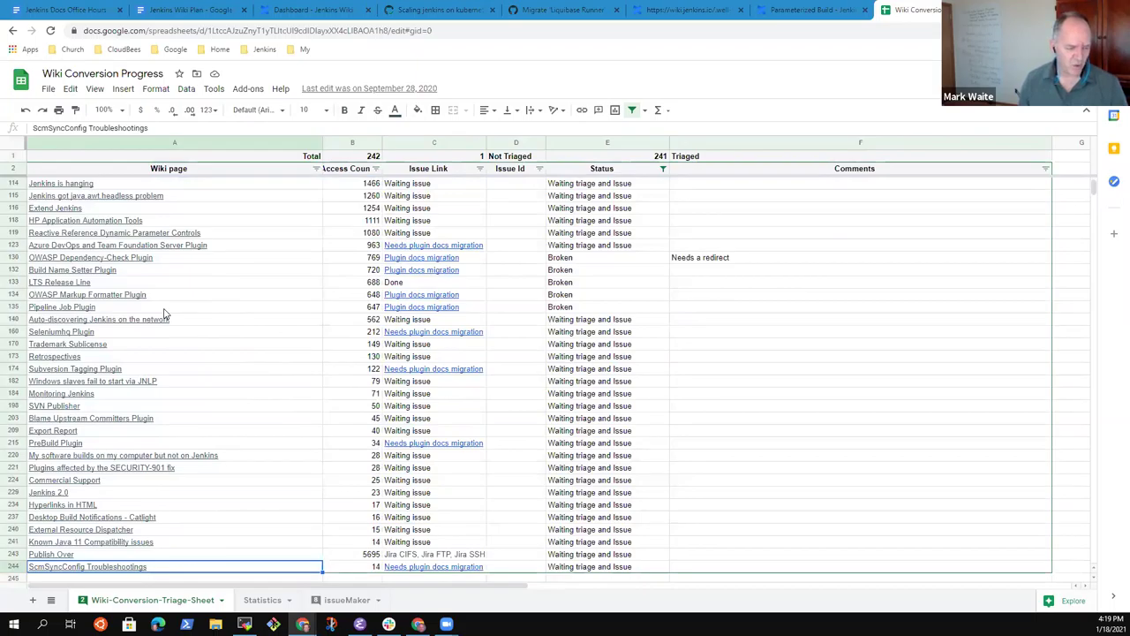
pyautogui.hotkey('ctrl', 'Up')
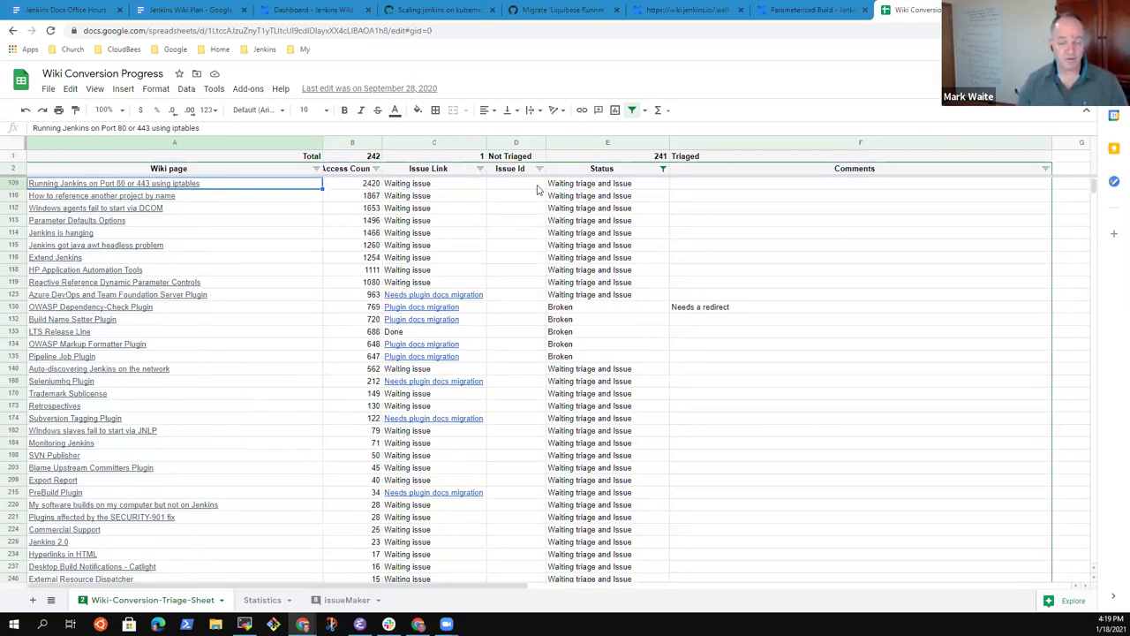
pyautogui.press('Down')
pyautogui.press('Down')
pyautogui.press('Down')
pyautogui.press('Down')
pyautogui.press('Down')
pyautogui.press('Down')
pyautogui.press('Down')
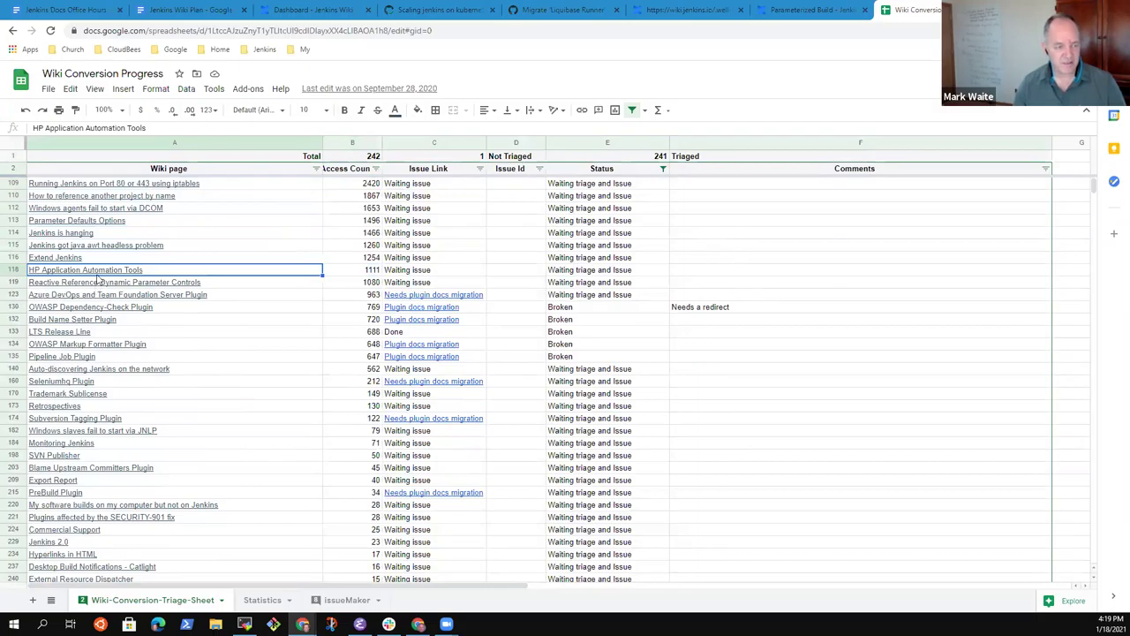
pyautogui.moveTo(99, 272)
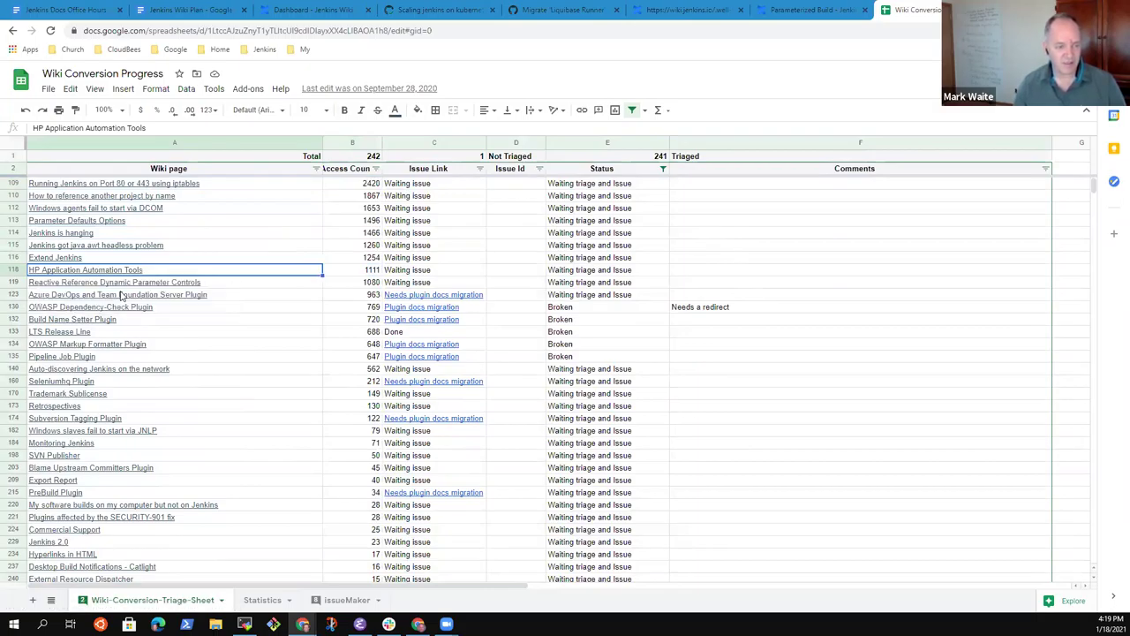
pyautogui.click(122, 295)
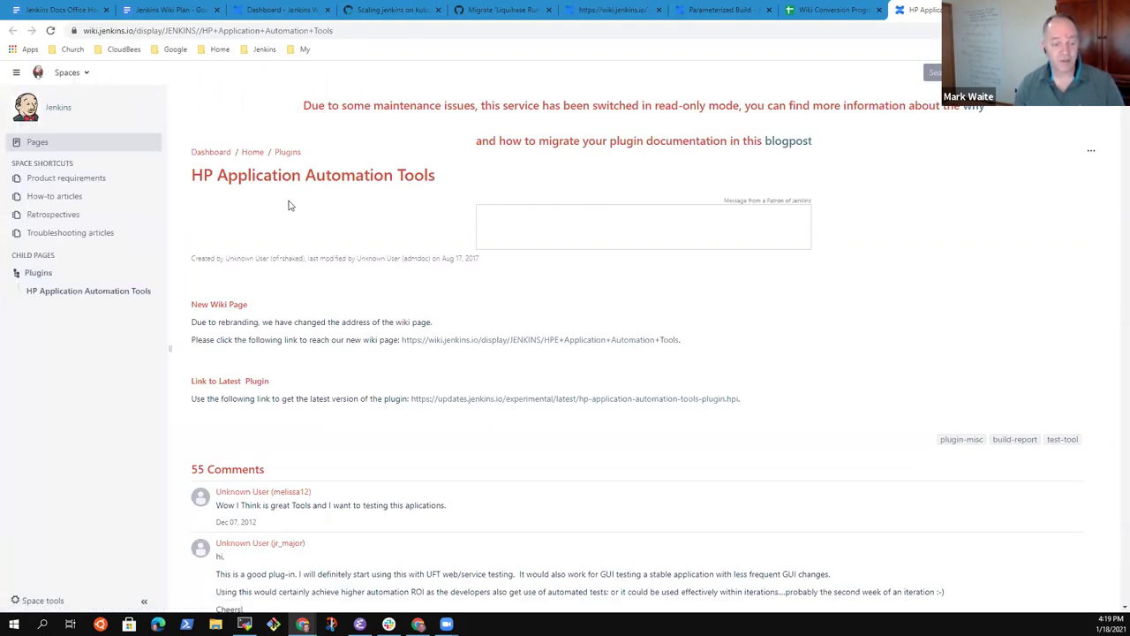
# Step: Skim the HP Application Automation Tools wiki page and go back to the Wiki Conversion Progress tab
pyautogui.scroll(-3, 297, 222)
pyautogui.scroll(1, 345, 230)
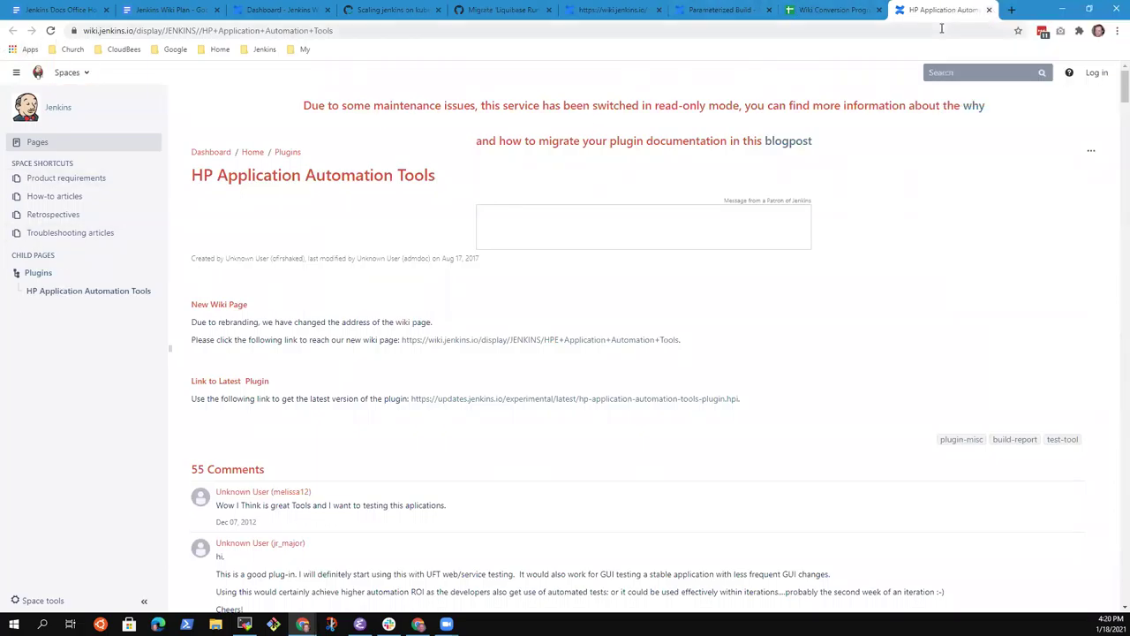
pyautogui.click(830, 11)
# Step: Step through the page names and access counts, such as Port 80's 2420, in the sheet
pyautogui.click(711, 257)
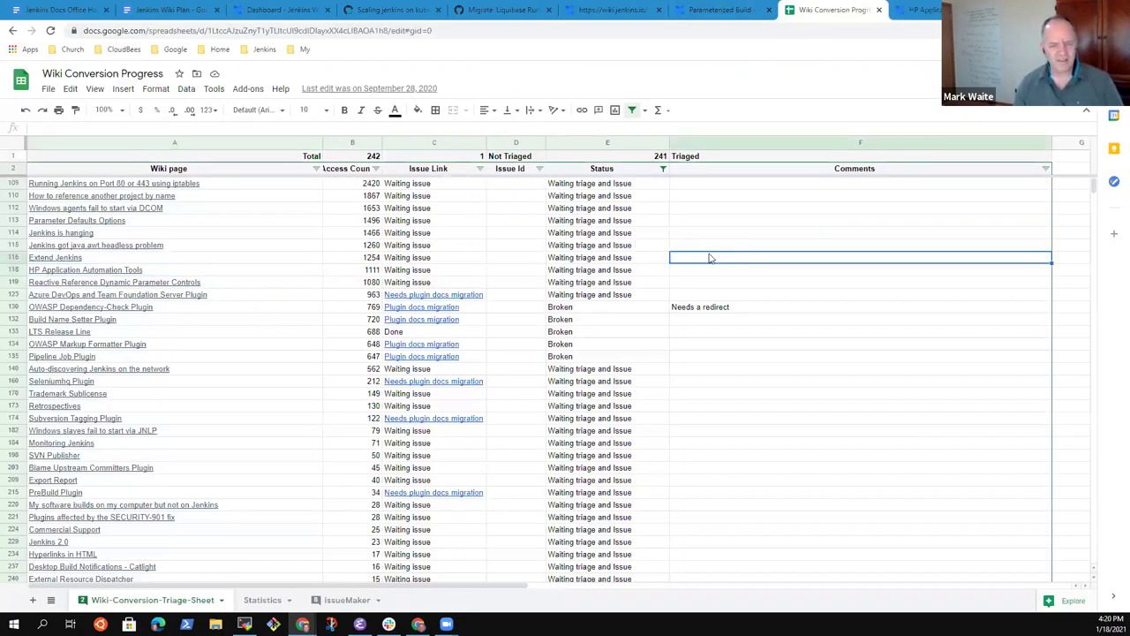
pyautogui.press('Left')
pyautogui.press('Left')
pyautogui.press('Left')
pyautogui.press('Left')
pyautogui.press('Left')
pyautogui.press('Up')
pyautogui.press('Up')
pyautogui.press('Up')
pyautogui.press('Up')
pyautogui.press('Up')
pyautogui.press('Up')
pyautogui.press('Right')
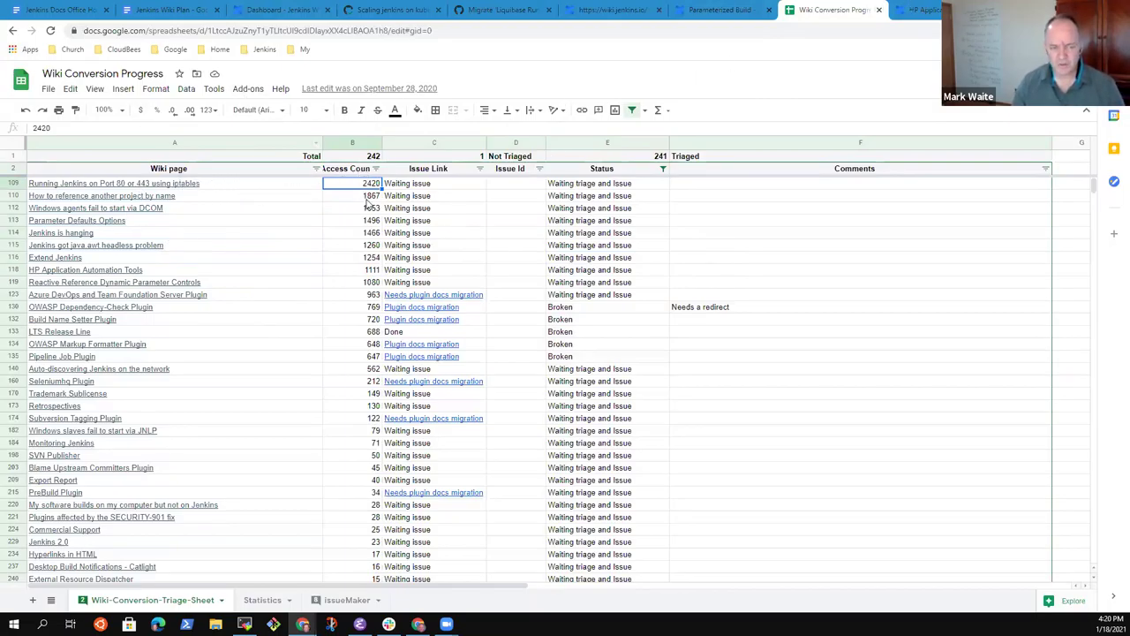
pyautogui.press('Down')
pyautogui.press('Down')
pyautogui.press('Down')
pyautogui.press('Down')
pyautogui.press('Down')
pyautogui.press('Down')
pyautogui.press('Down')
pyautogui.press('Down')
pyautogui.press('Down')
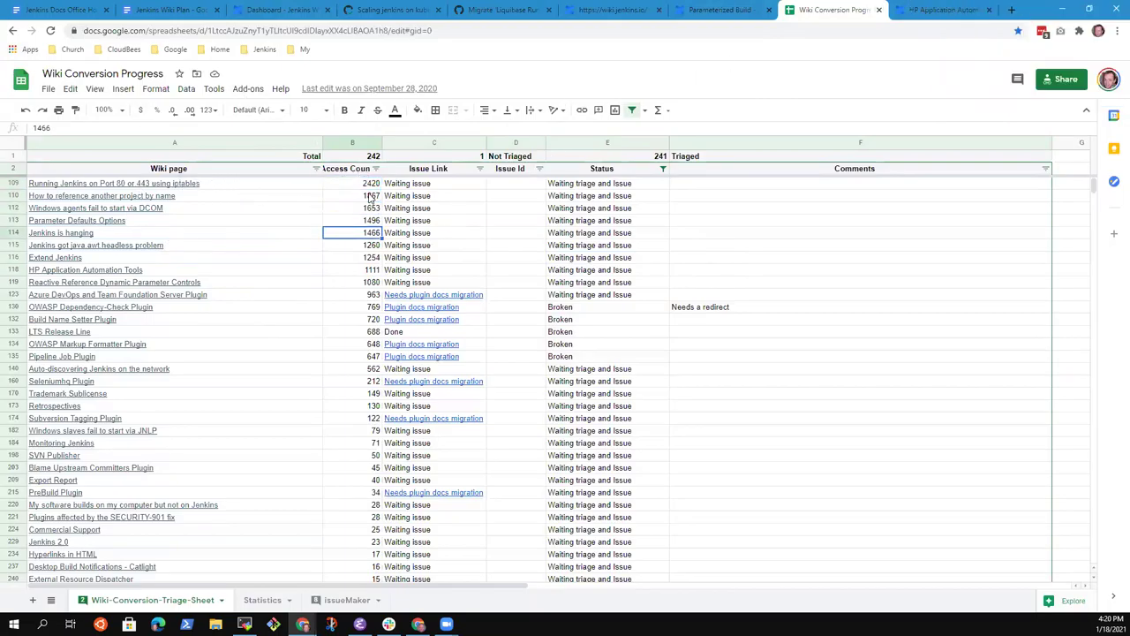
pyautogui.press('Up')
pyautogui.press('Up')
pyautogui.press('Up')
pyautogui.press('Up')
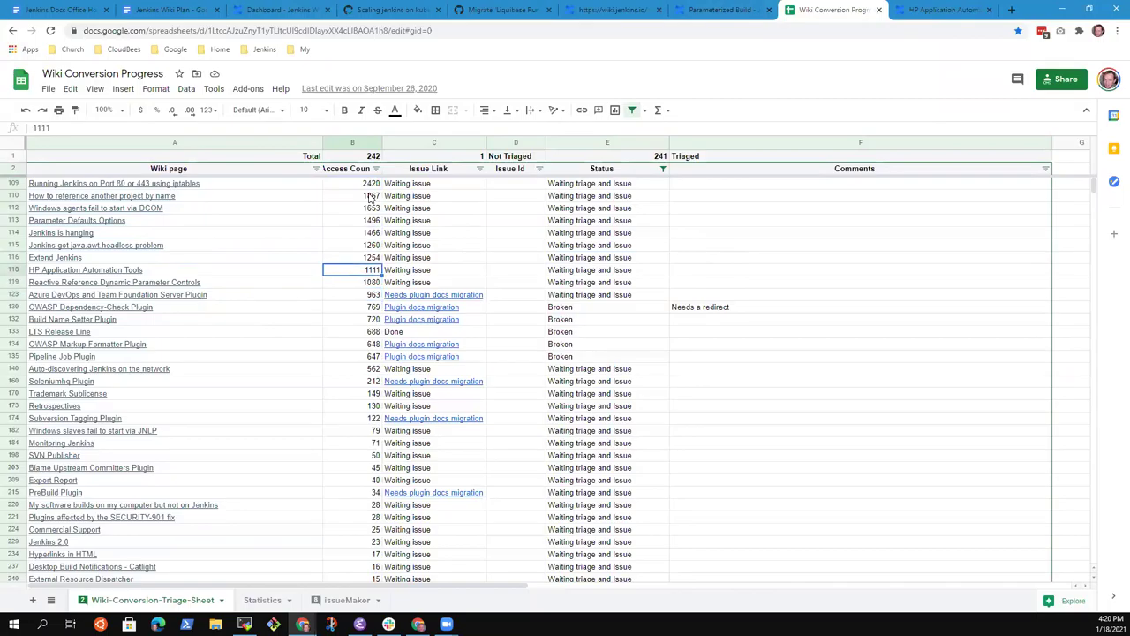
pyautogui.press('Left')
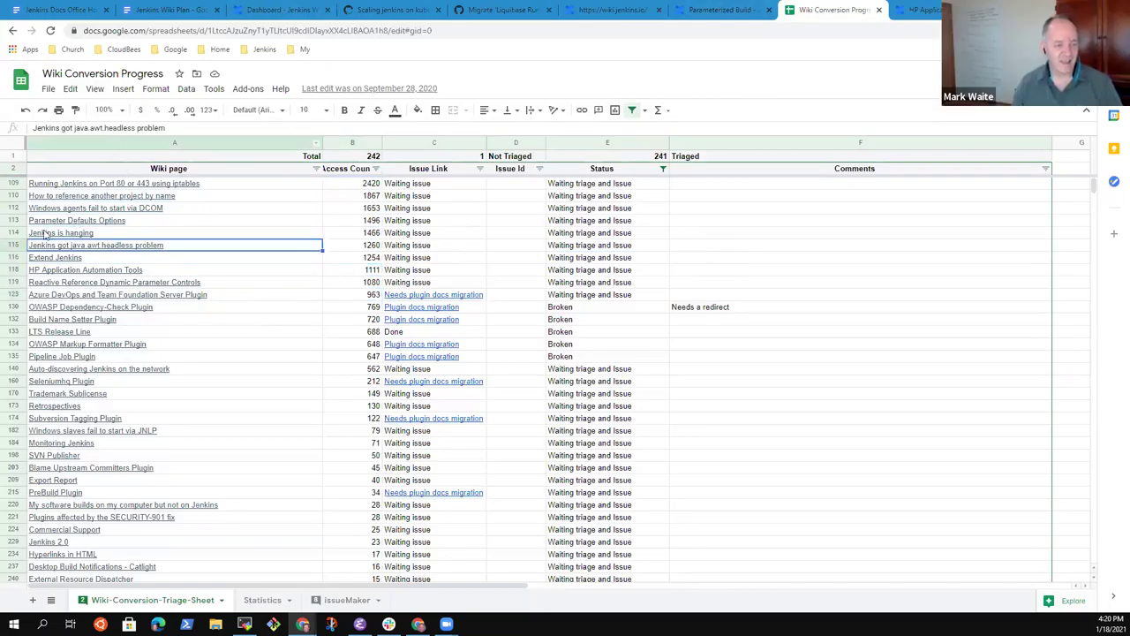
# Step: Open the Parameter Defaults Options wiki page from its link, then return to the sheet
pyautogui.click(95, 223)
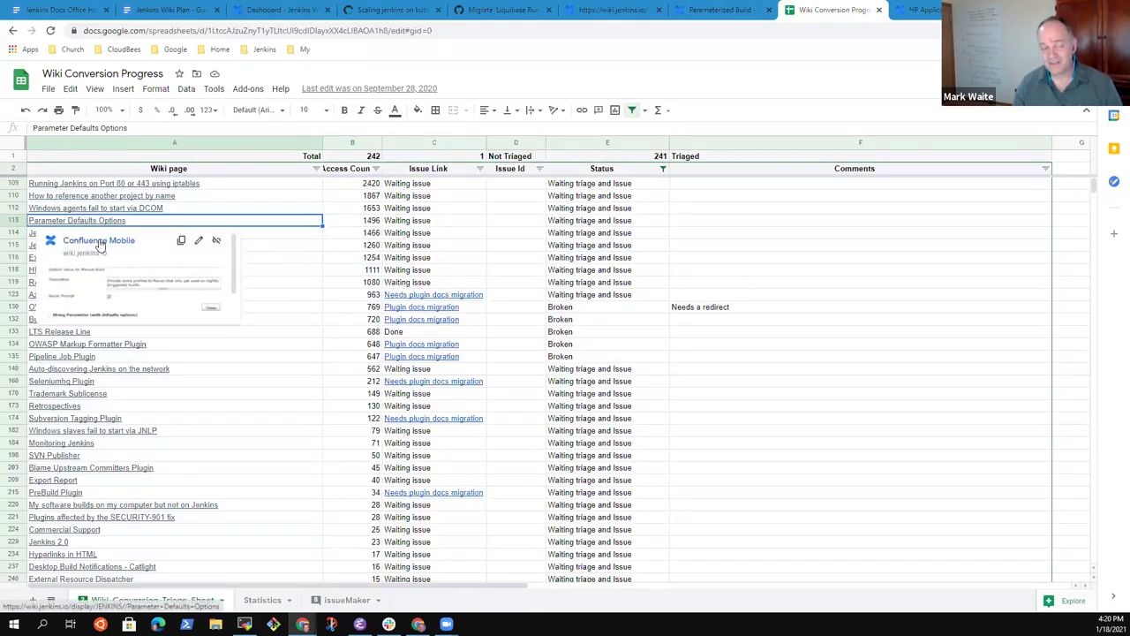
pyautogui.click(100, 242)
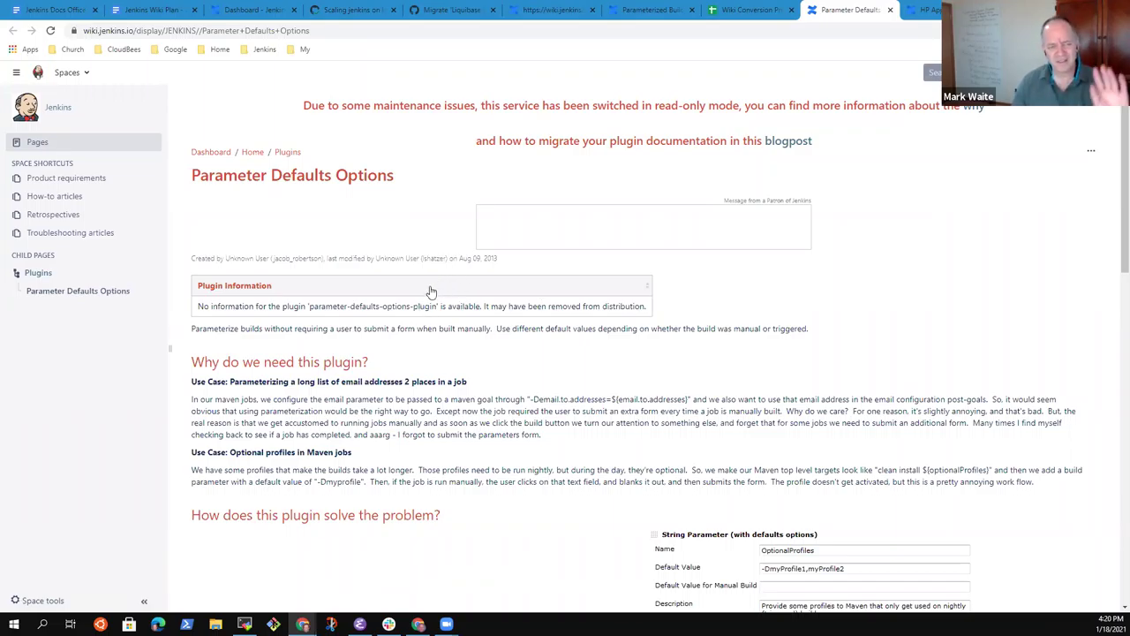
pyautogui.click(746, 10)
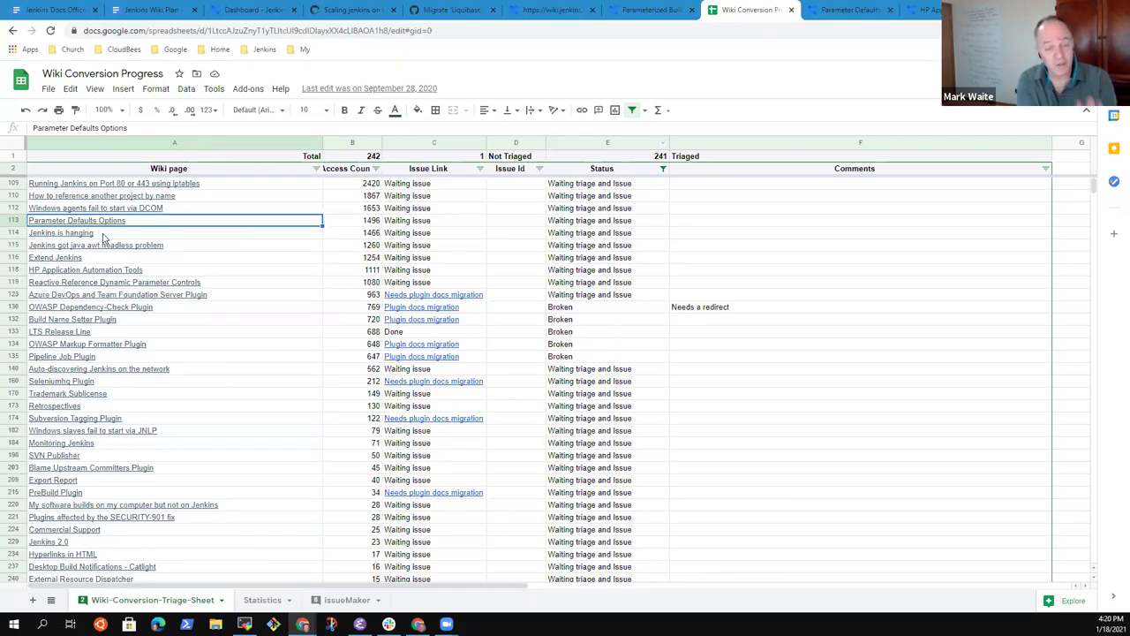
pyautogui.moveTo(103, 237)
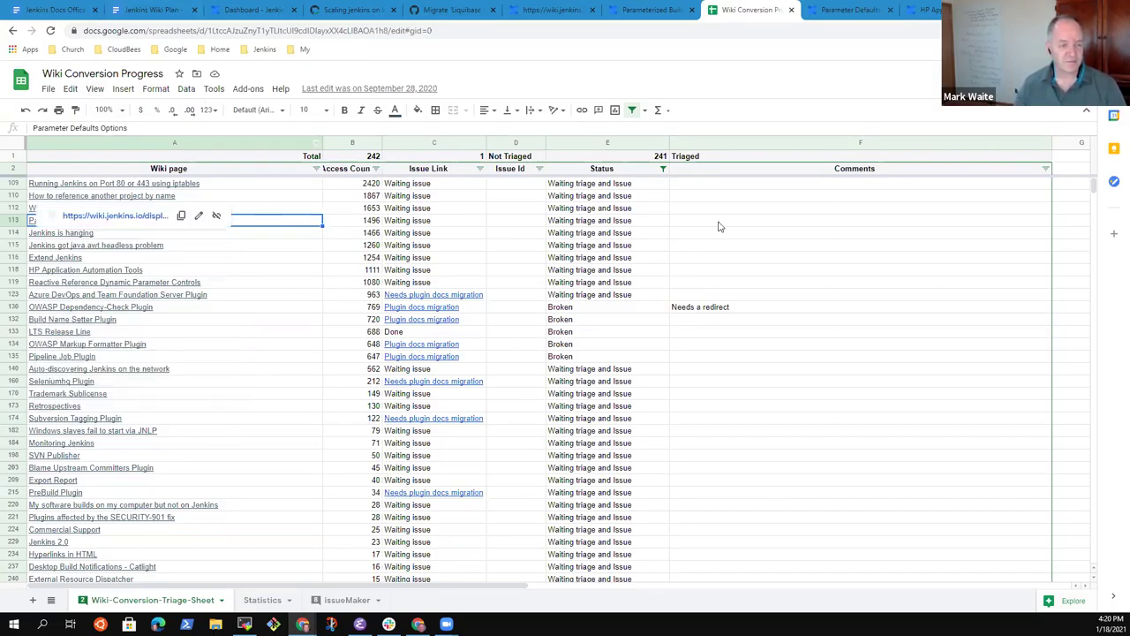
# Step: Flip through the open wiki, issue and pull request tabs back to the Office Hours notes
pyautogui.click(660, 12)
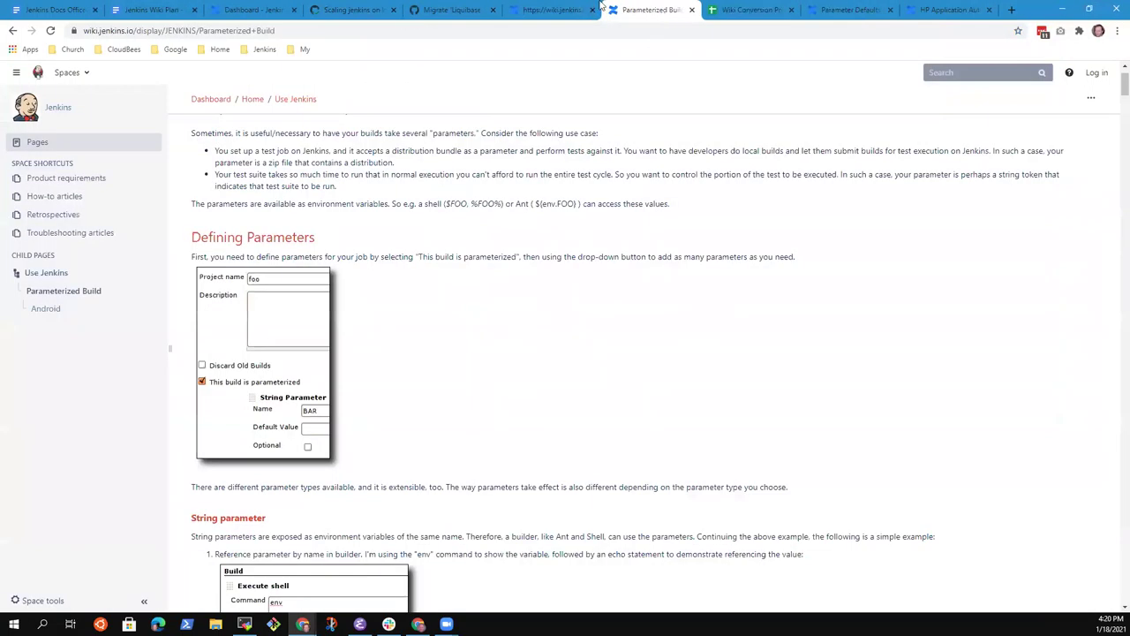
pyautogui.click(565, 10)
pyautogui.click(457, 11)
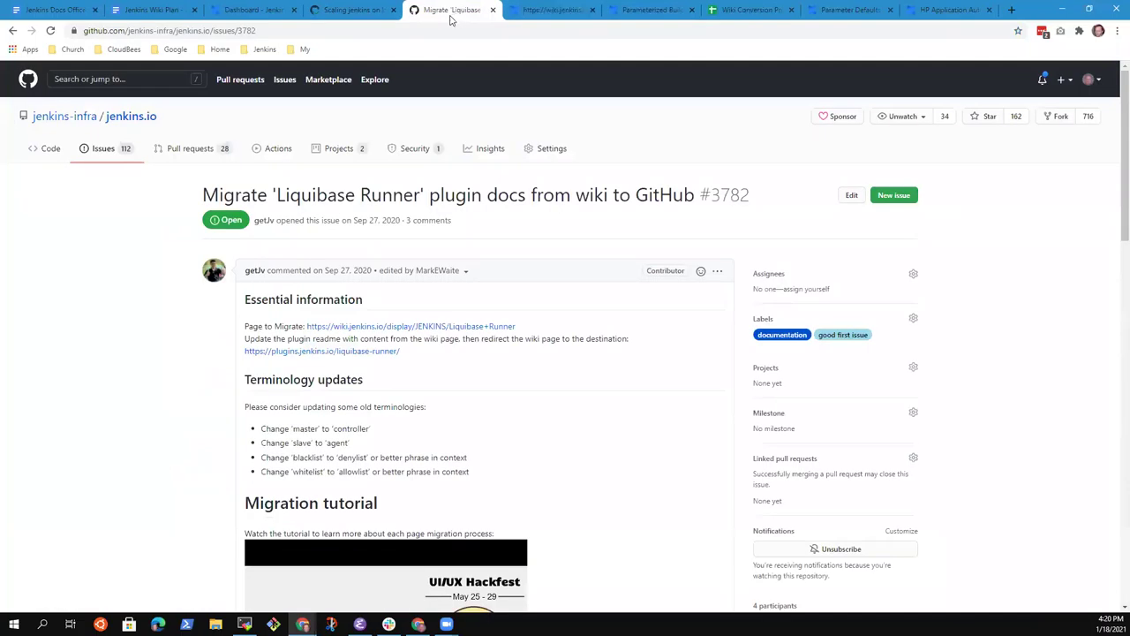
pyautogui.click(362, 11)
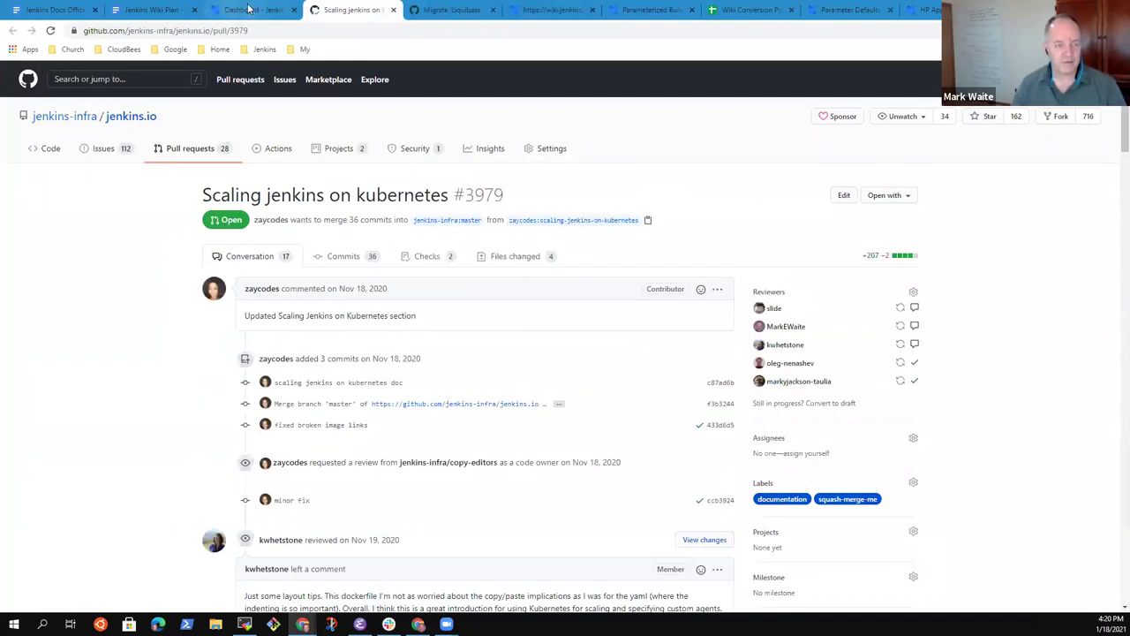
pyautogui.click(250, 10)
pyautogui.click(164, 10)
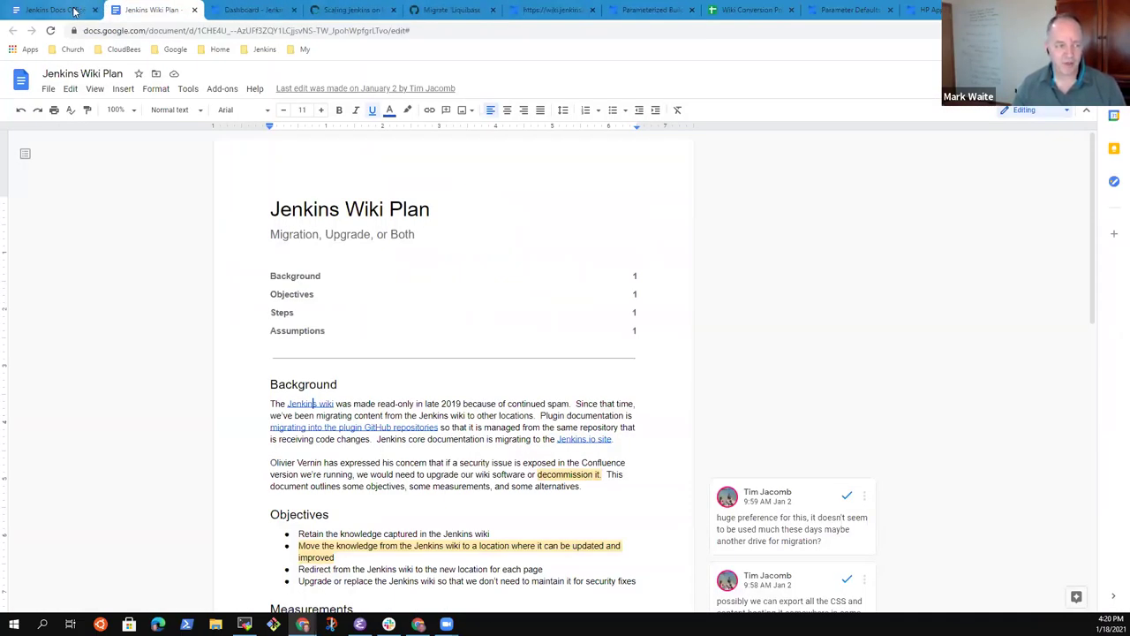
pyautogui.click(53, 9)
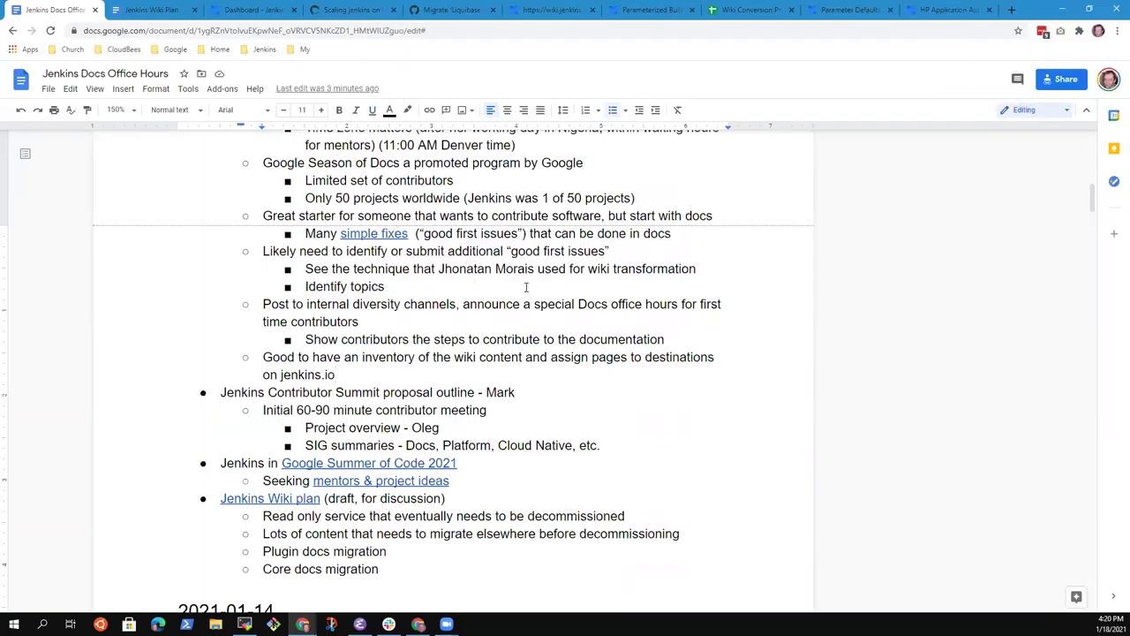
# Step: Add sub-bullet 'See the Wiki progress sheet for current efforts', copying the sheet URL and selecting 'Wiki progress sheet'
pyautogui.press('Return')
pyautogui.press('Tab')
pyautogui.write('See the')
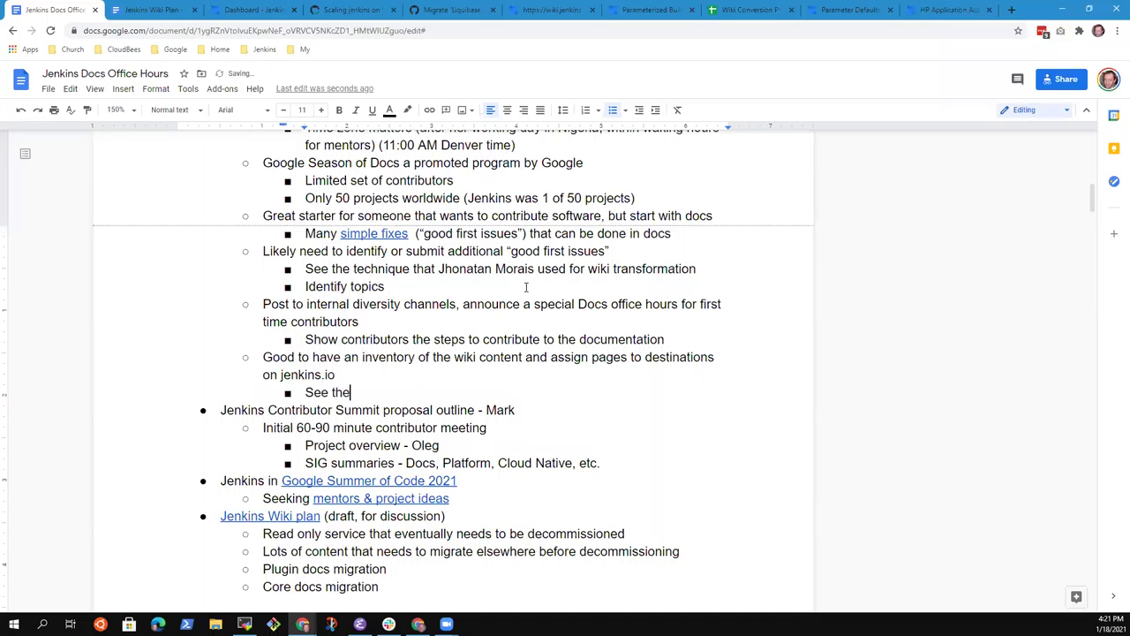
pyautogui.click(755, 10)
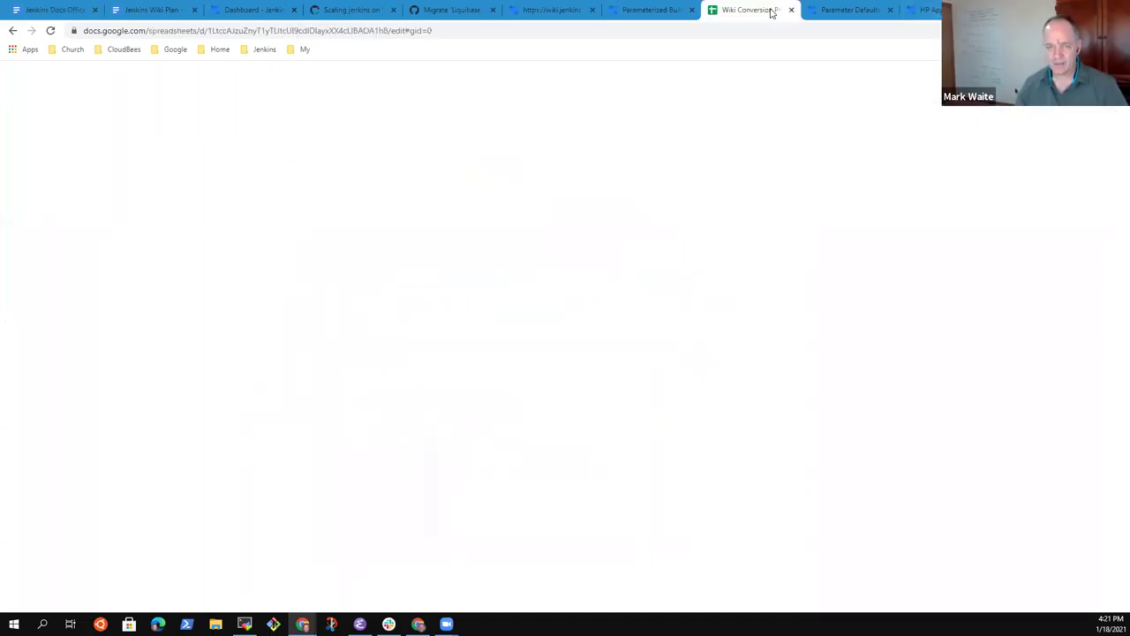
pyautogui.click(448, 35)
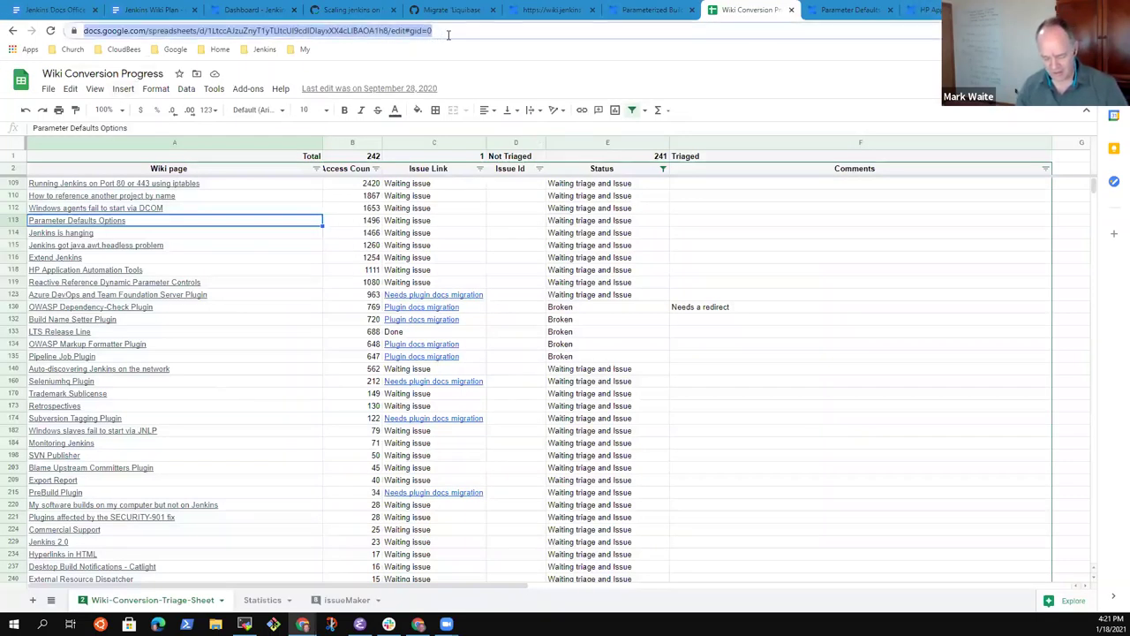
pyautogui.click(53, 9)
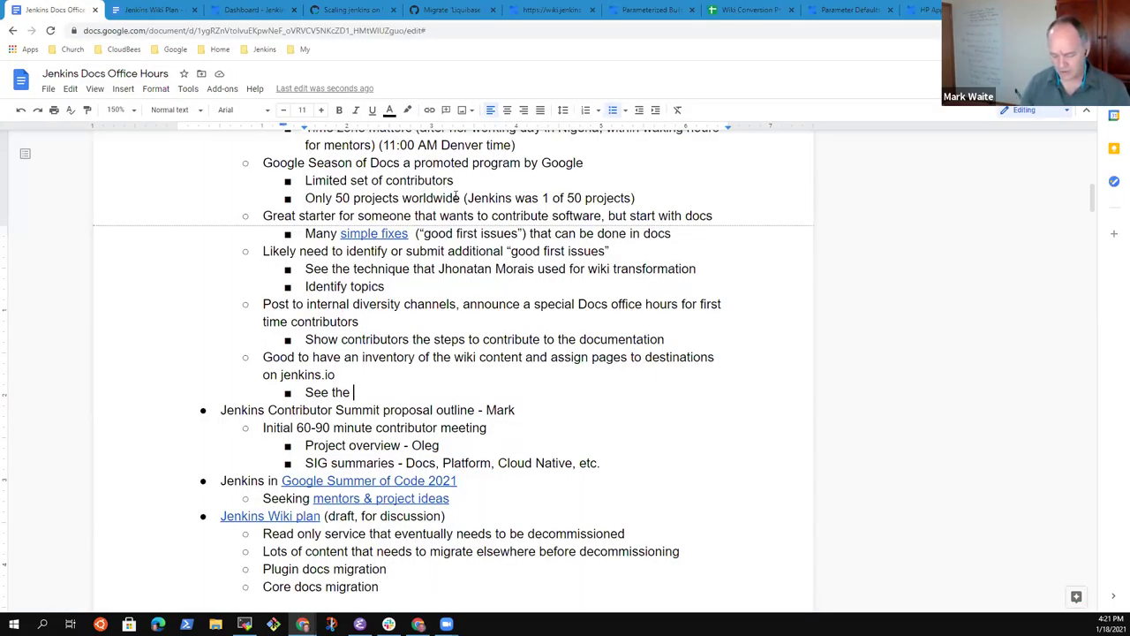
pyautogui.write('Wiki progress ')
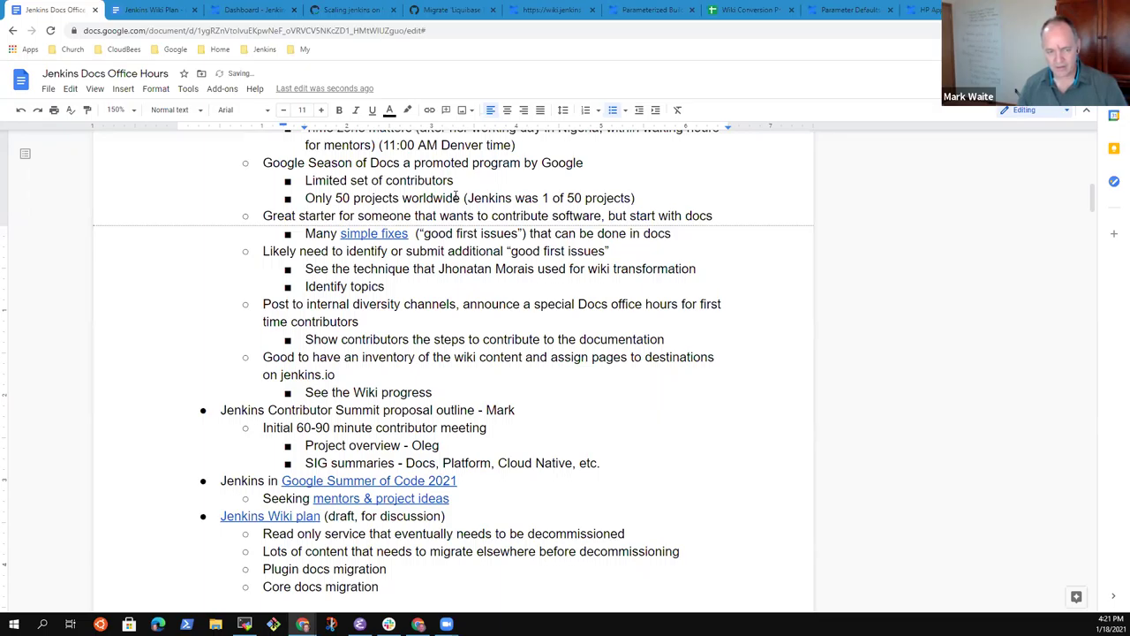
pyautogui.write('sheet for')
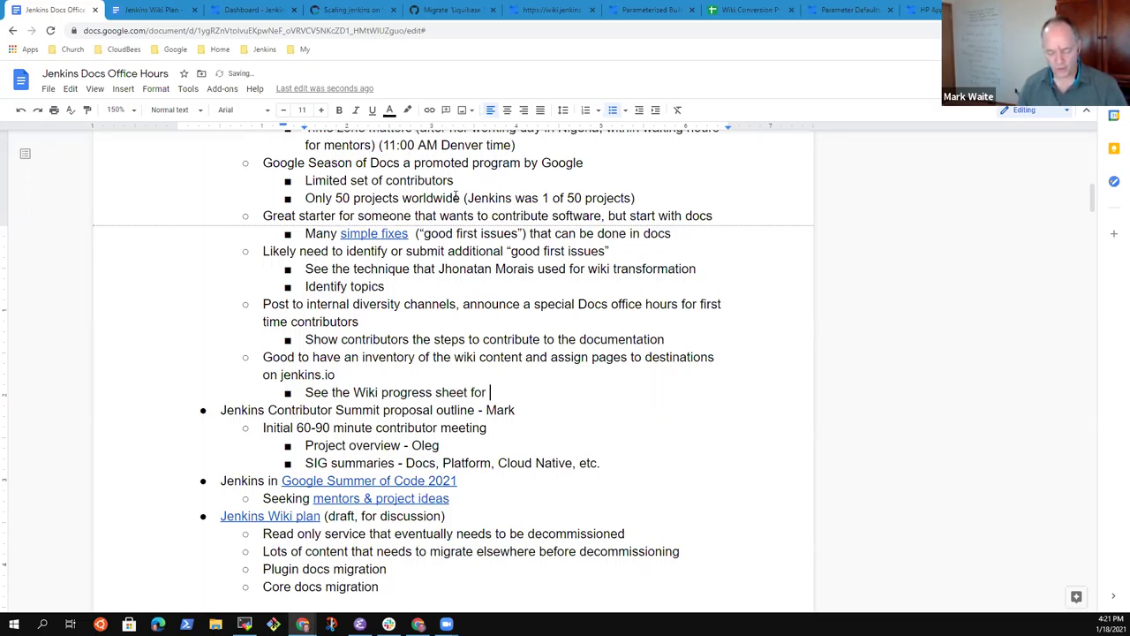
pyautogui.write(' current efforts')
pyautogui.hotkey('ctrl', 'Left')
pyautogui.hotkey('ctrl', 'Left')
pyautogui.hotkey('ctrl', 'Left')
pyautogui.hotkey('ctrl', 'shift', 'Right')
pyautogui.hotkey('ctrl', 'shift', 'Right')
pyautogui.hotkey('ctrl', 'shift', 'Right')
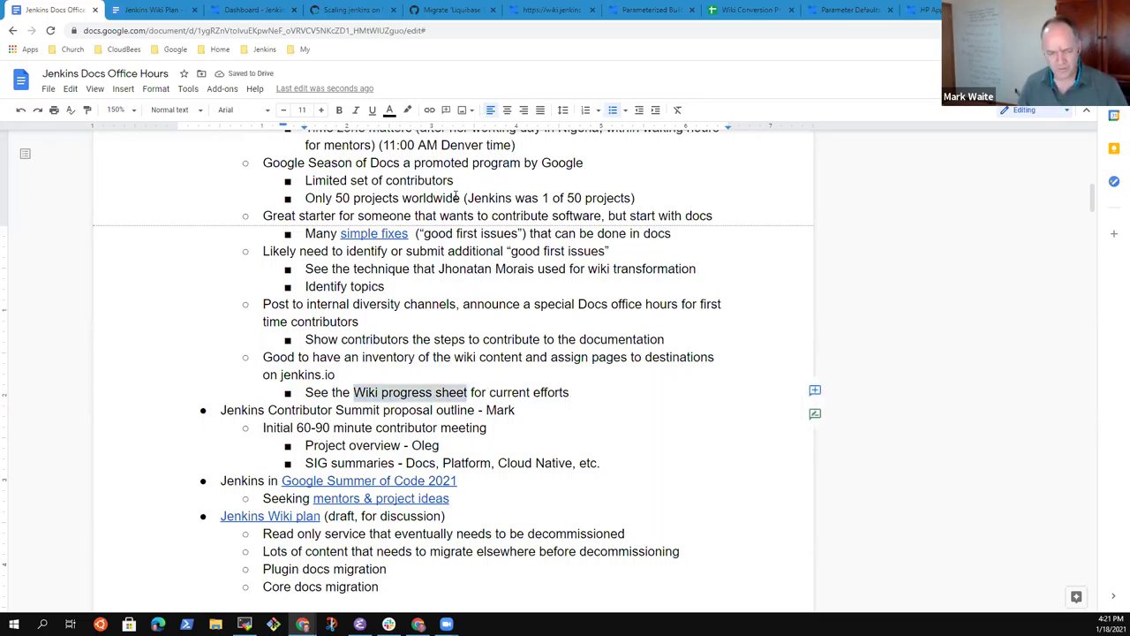
# Step: Link 'Wiki progress sheet' to the pasted spreadsheet address
pyautogui.hotkey('ctrl', 'k')
pyautogui.hotkey('ctrl', 'v')
pyautogui.press('Return')
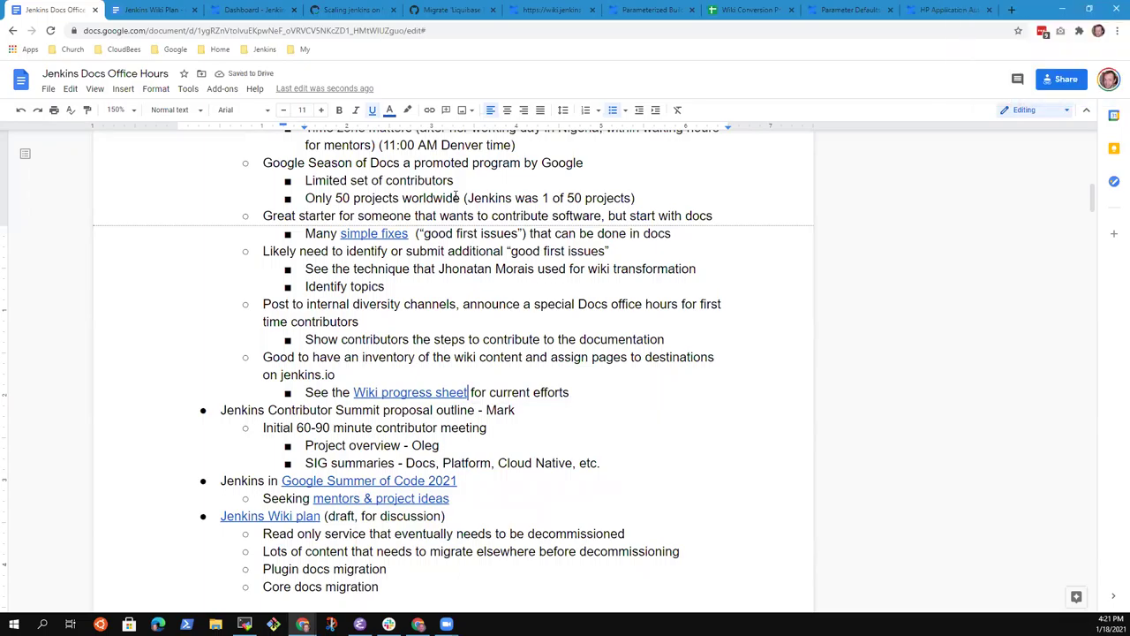
pyautogui.scroll(-5, 455, 196)
pyautogui.scroll(-5, 456, 195)
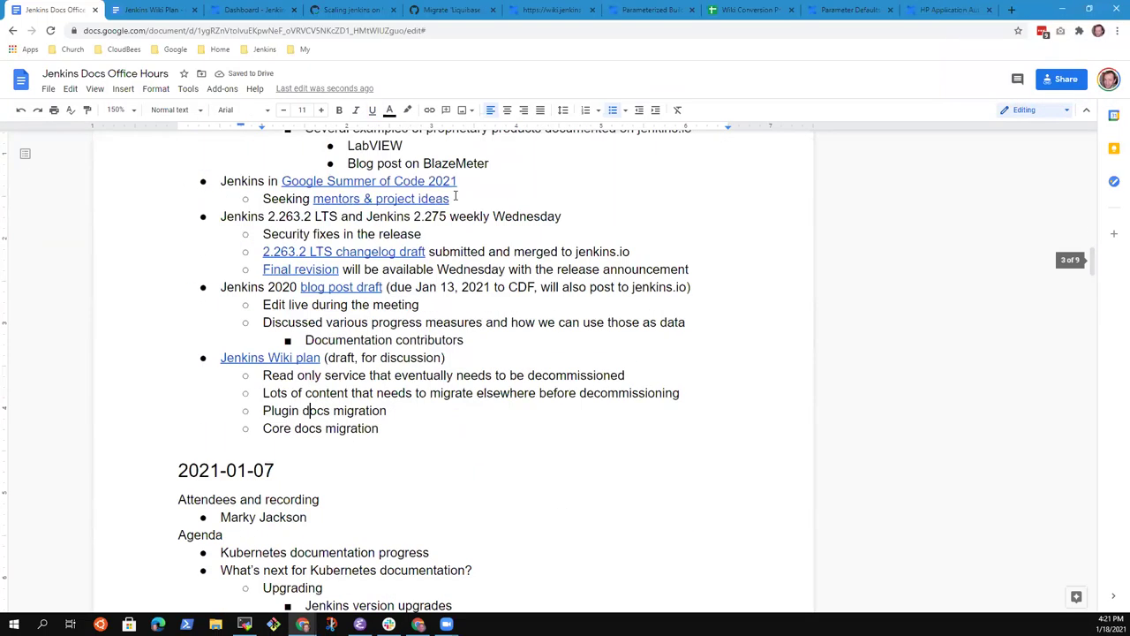
pyautogui.scroll(5, 456, 195)
pyautogui.scroll(-1, 455, 195)
pyautogui.scroll(-5, 456, 195)
pyautogui.scroll(15, 456, 195)
# Step: Reword the bullet to 'Inventory the wiki content, create issues, assign pages to destinations', dropping 'on jenkins.io'
pyautogui.press('Down')
pyautogui.press('Down')
pyautogui.press('Down')
pyautogui.press('Down')
pyautogui.press('Down')
pyautogui.press('Down')
pyautogui.press('Down')
pyautogui.press('Down')
pyautogui.press('Down')
pyautogui.press('Down')
pyautogui.press('Down')
pyautogui.press('Down')
pyautogui.press('Down')
pyautogui.press('Down')
pyautogui.press('Down')
pyautogui.press('Down')
pyautogui.press('Down')
pyautogui.press('Down')
pyautogui.press('Down')
pyautogui.press('Down')
pyautogui.press('Down')
pyautogui.press('Down')
pyautogui.press('Down')
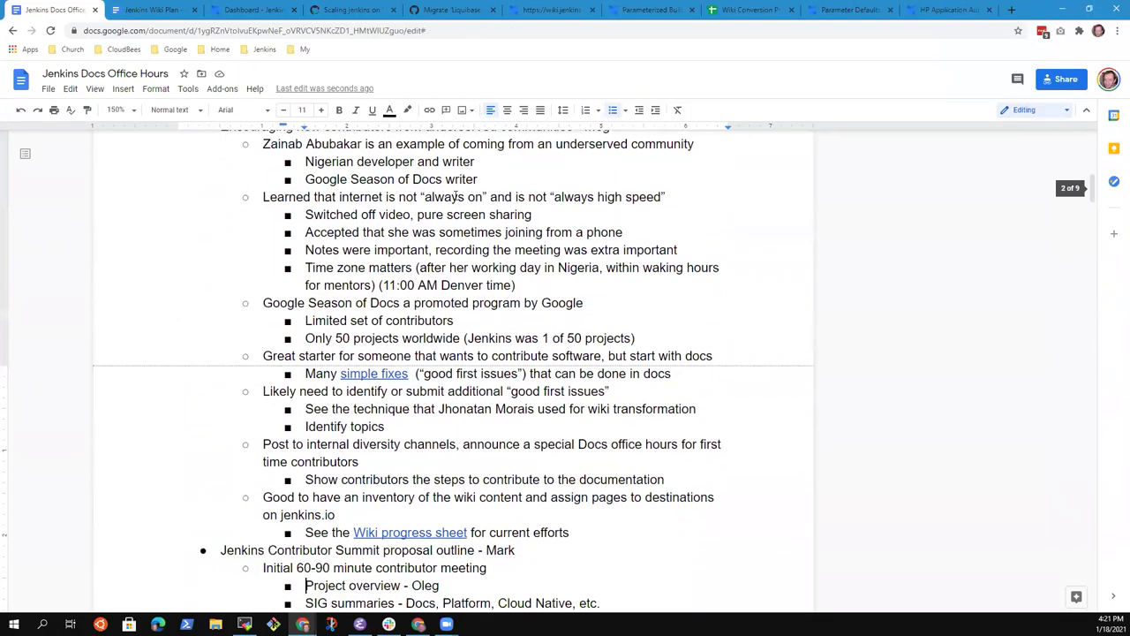
pyautogui.press('Up')
pyautogui.press('Up')
pyautogui.press('Up')
pyautogui.press('Up')
pyautogui.press('Up')
pyautogui.press('Up')
pyautogui.hotkey('ctrl', 'shift', 'Left')
pyautogui.hotkey('ctrl', 'shift', 'Left')
pyautogui.hotkey('ctrl', 'shift', 'Left')
pyautogui.hotkey('ctrl', 'shift', 'Left')
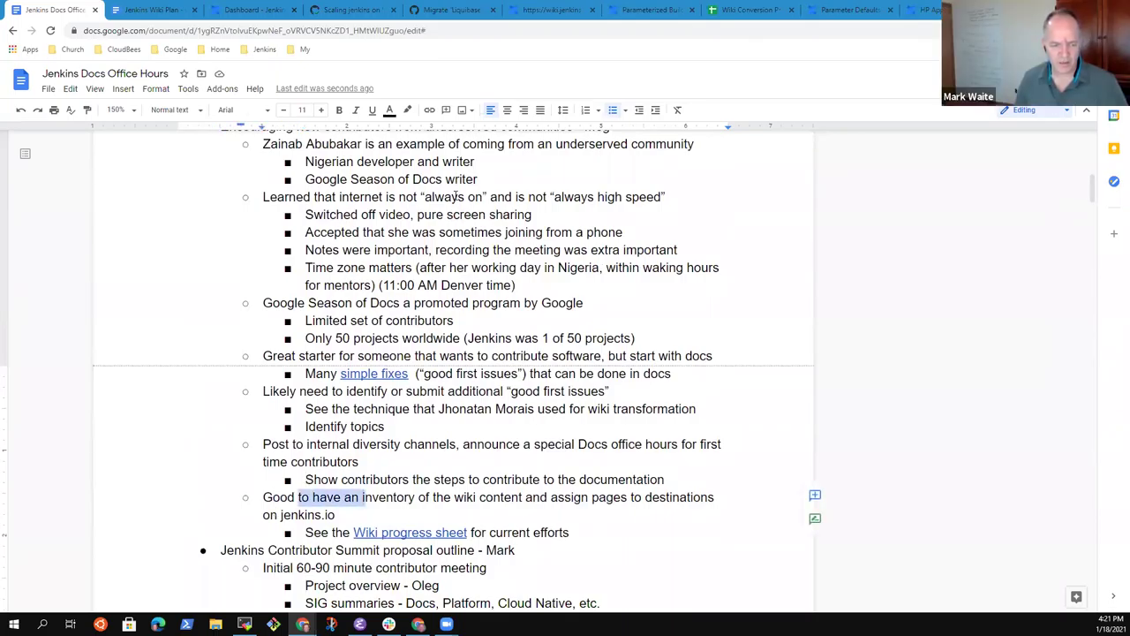
pyautogui.write('I')
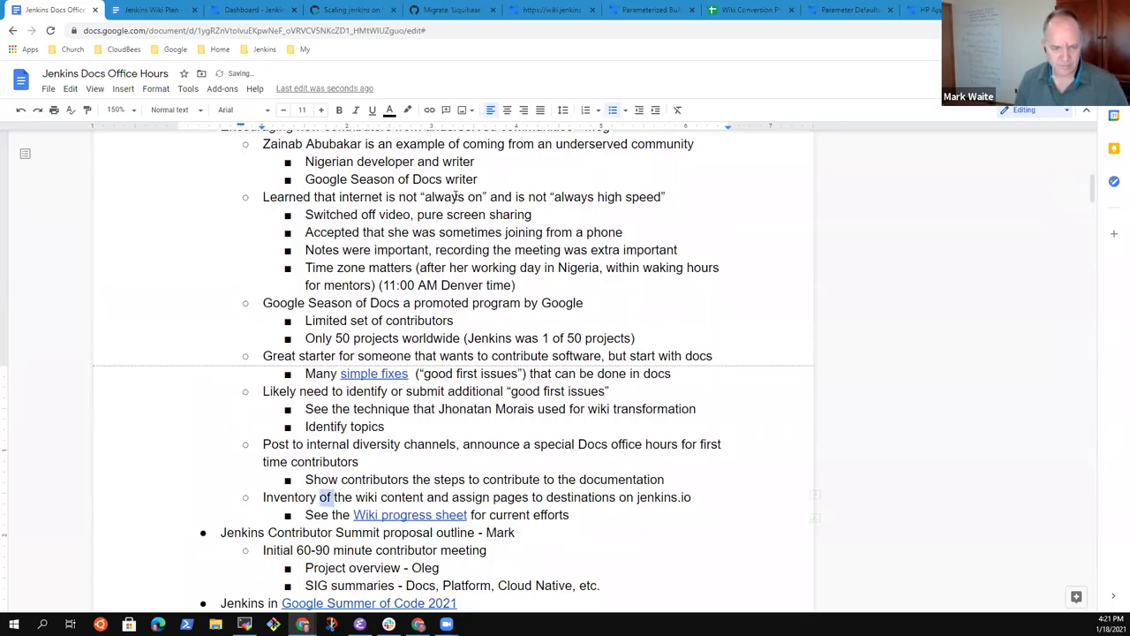
pyautogui.hotkey('ctrl', 'BackSpace')
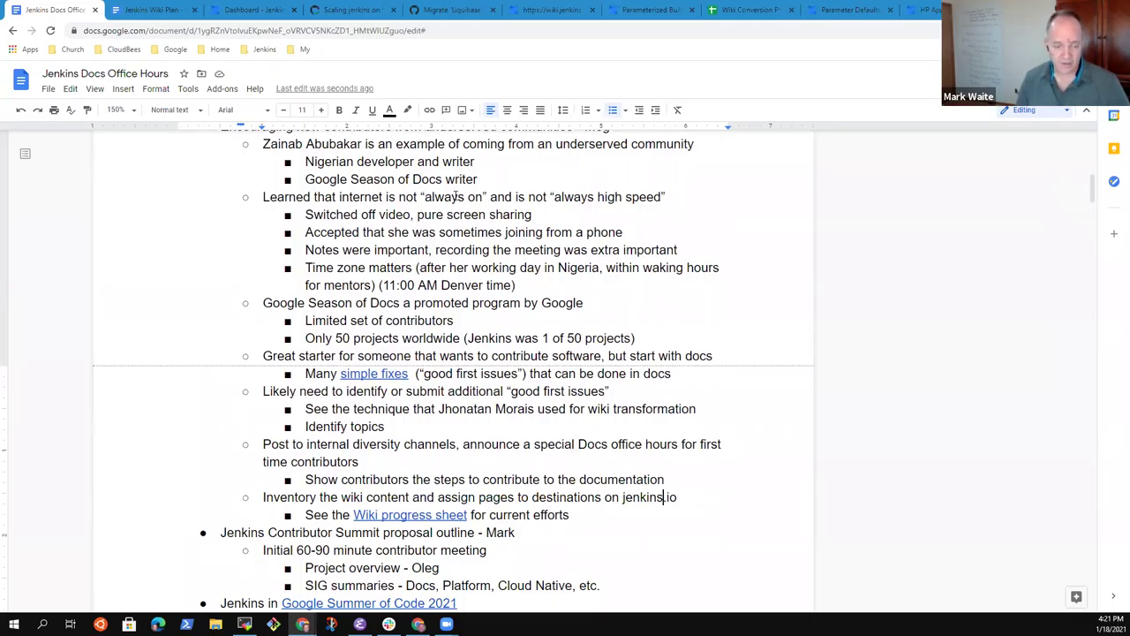
pyautogui.hotkey('ctrl', 'Left')
pyautogui.hotkey('ctrl', 'Left')
pyautogui.hotkey('ctrl', 'Left')
pyautogui.hotkey('ctrl', 'BackSpace')
pyautogui.press('BackSpace')
pyautogui.write(', ')
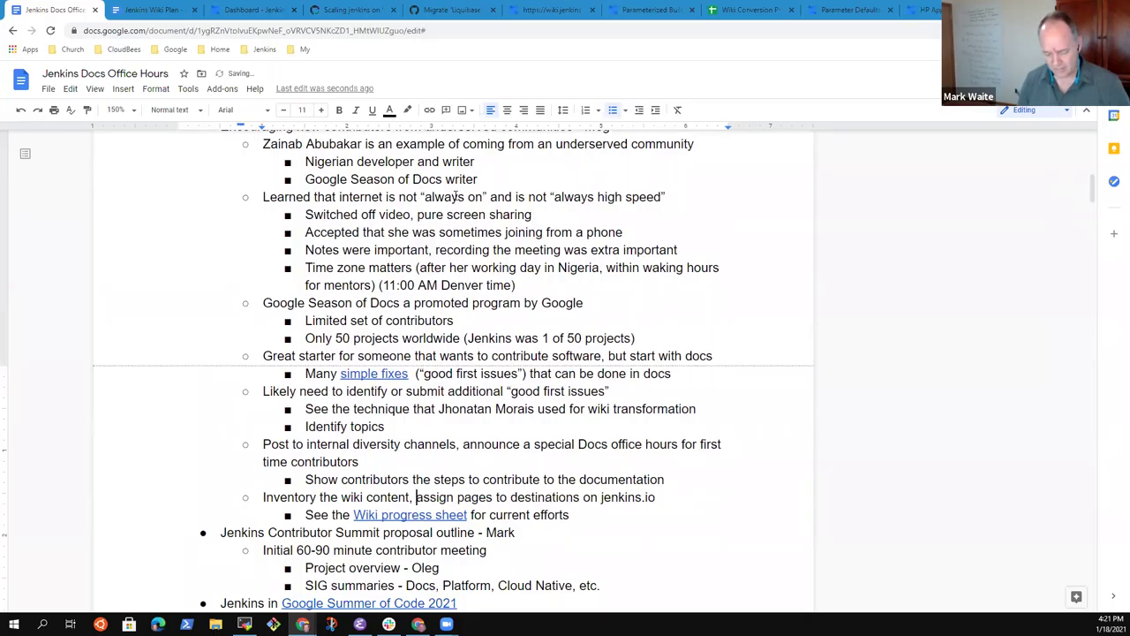
pyautogui.write('create issu')
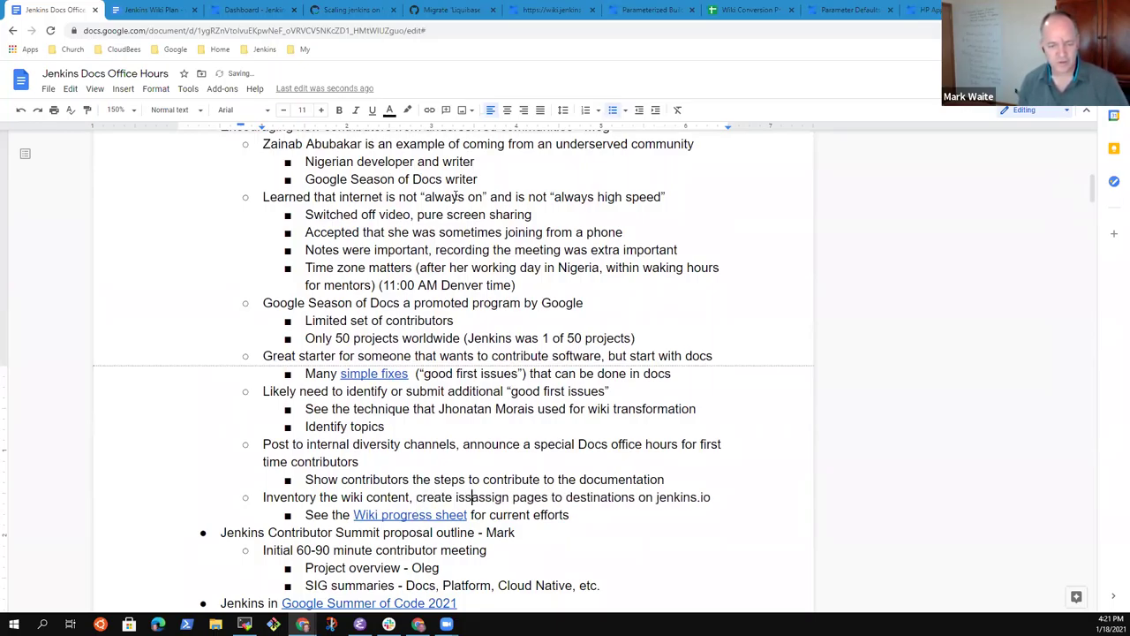
pyautogui.write('es,')
pyautogui.hotkey('ctrl', 'Right')
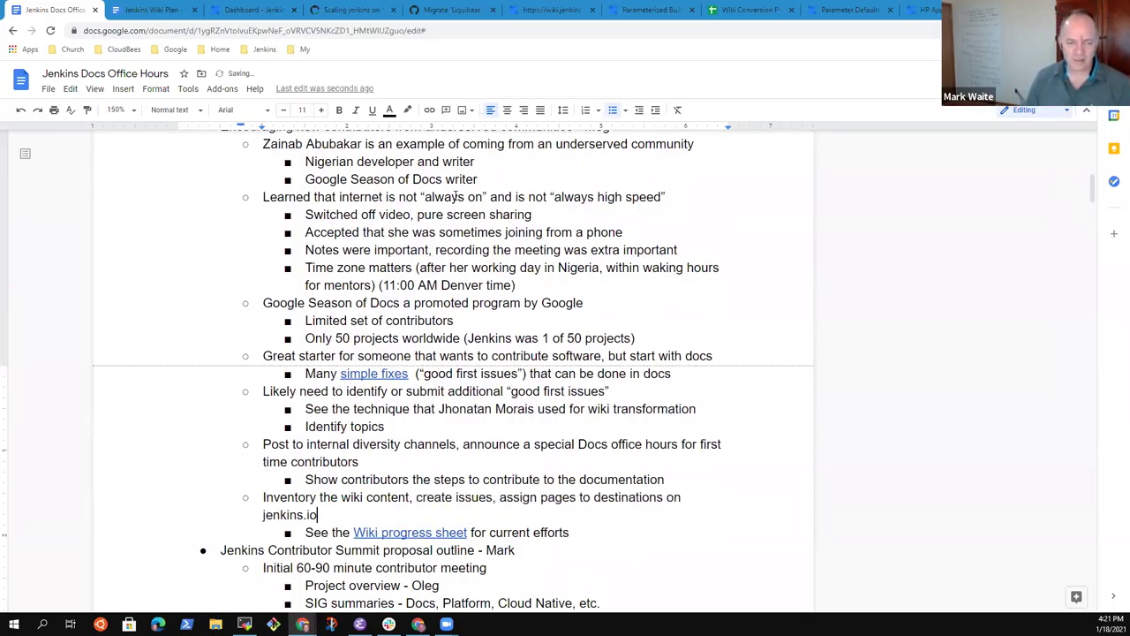
pyautogui.hotkey('ctrl', 'shift', 'Left')
pyautogui.hotkey('ctrl', 'shift', 'Left')
pyautogui.hotkey('ctrl', 'shift', 'Left')
pyautogui.hotkey('ctrl', 'shift', 'Left')
pyautogui.hotkey('ctrl', 'shift', 'Right')
pyautogui.press('BackSpace')
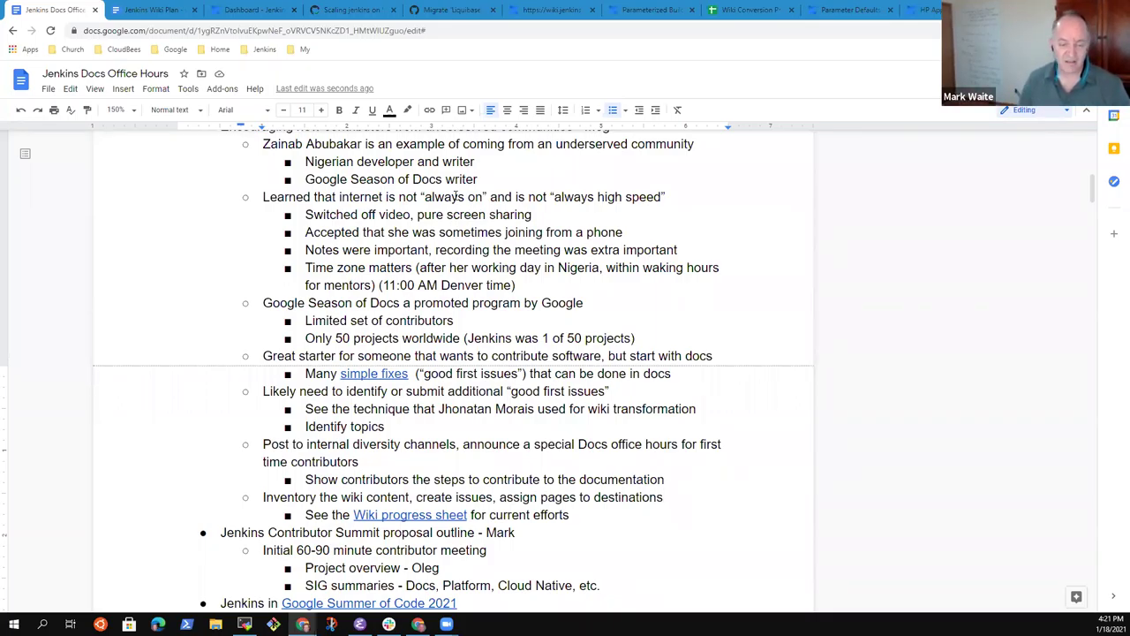
# Step: Highlight the whole inventory bullet line for discussion, then open a new browser tab
pyautogui.press('Home')
pyautogui.hotkey('shift', 'End')
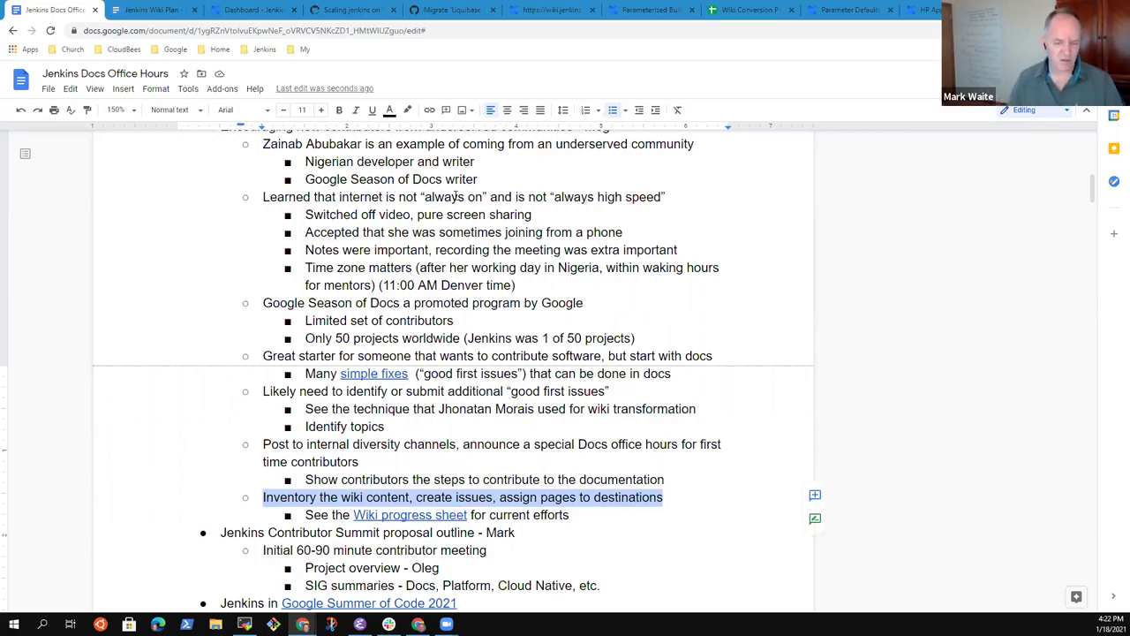
pyautogui.press('Down')
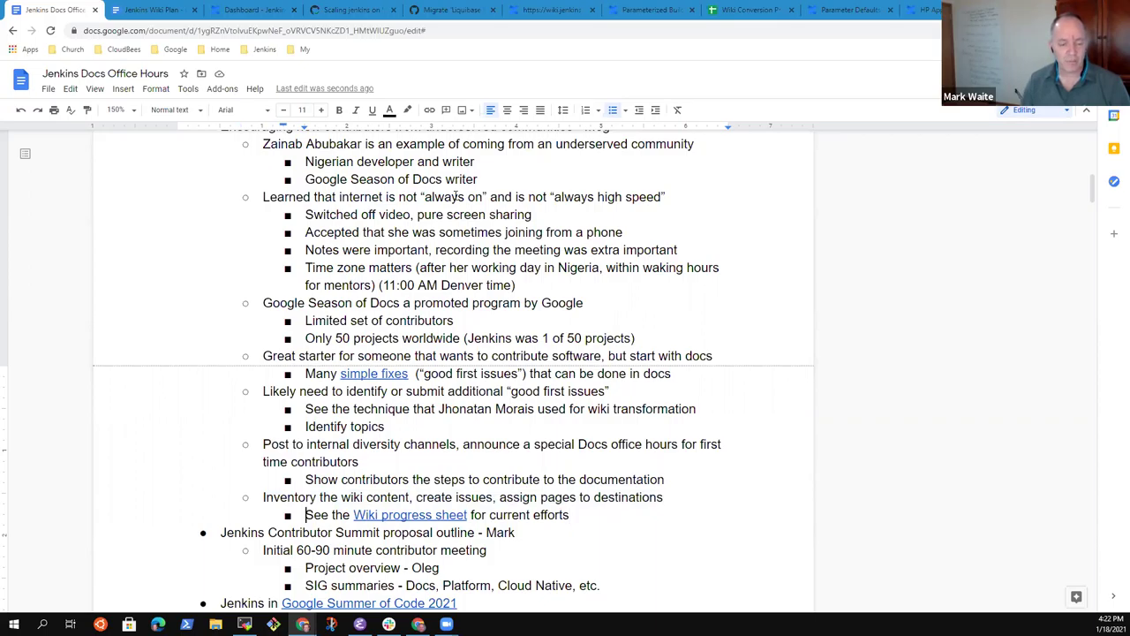
pyautogui.press('End')
pyautogui.press('Up')
pyautogui.press('Home')
pyautogui.hotkey('shift', 'End')
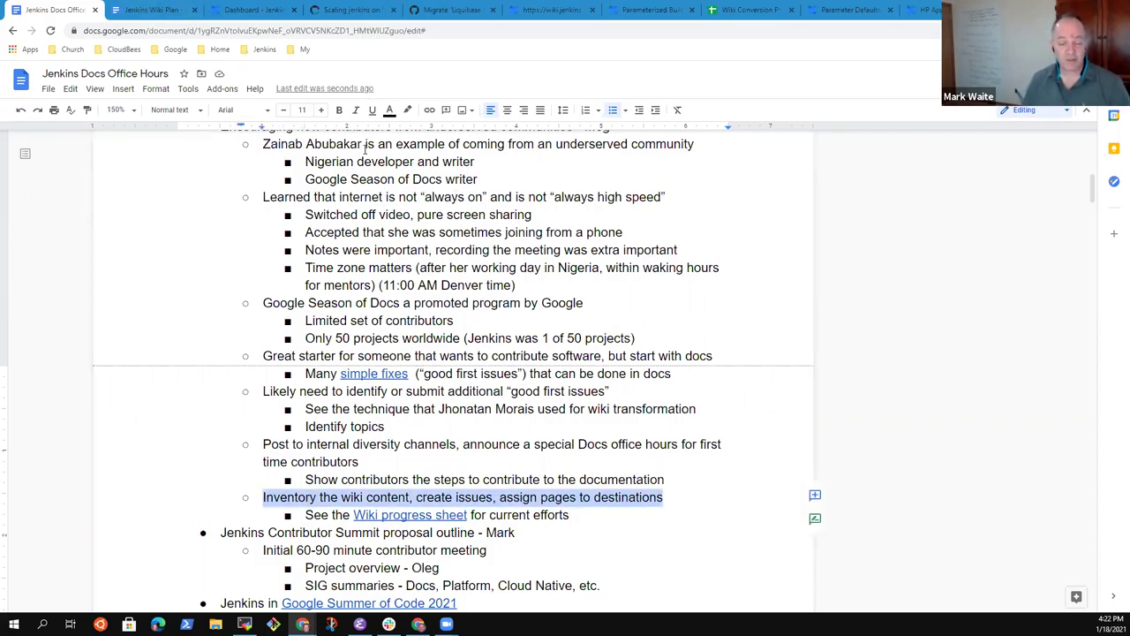
pyautogui.press('Up')
pyautogui.press('Home')
pyautogui.press('Down')
pyautogui.press('Home')
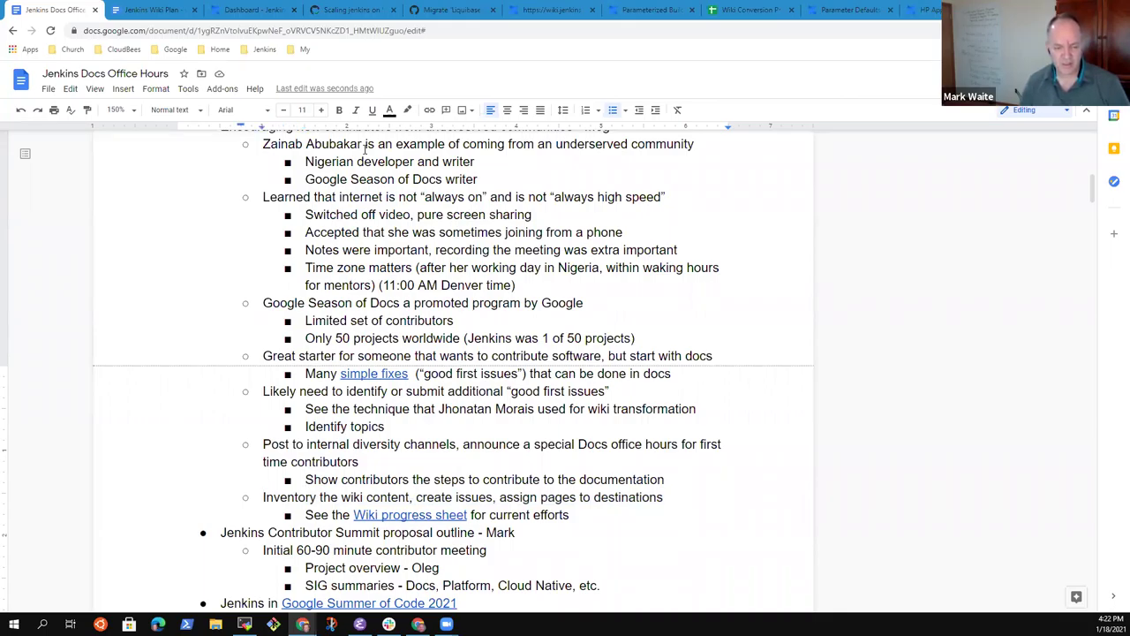
pyautogui.hotkey('shift', 'End')
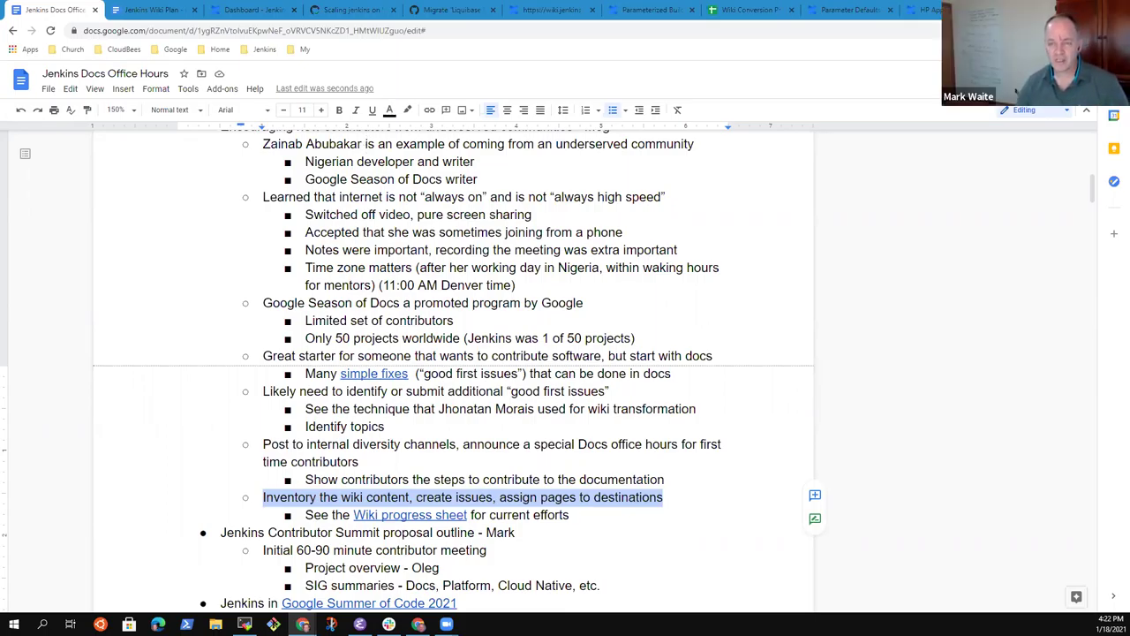
pyautogui.hotkey('ctrl', 't')
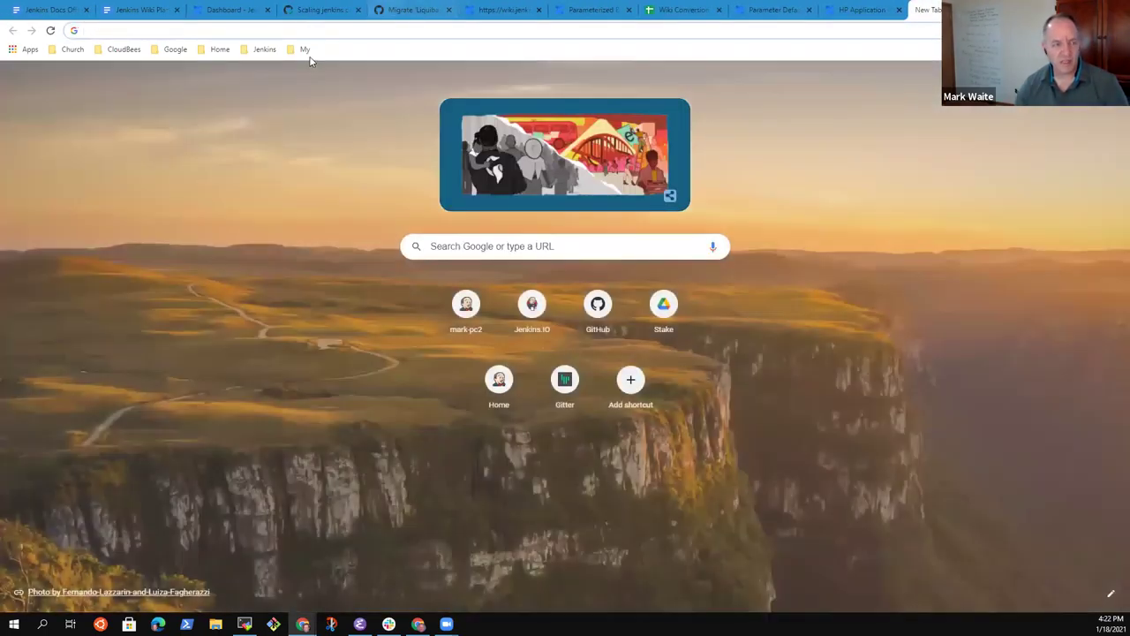
# Step: Open the Wiki Exporter progress page from the Jenkins > Docs bookmark folder
pyautogui.click(303, 50)
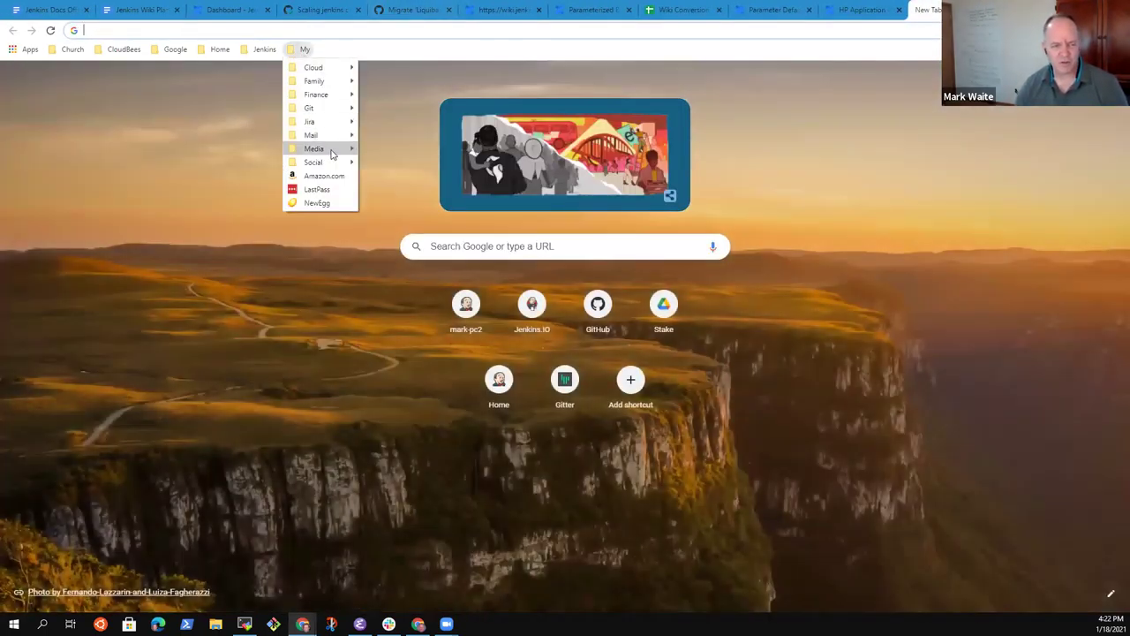
pyautogui.moveTo(265, 49)
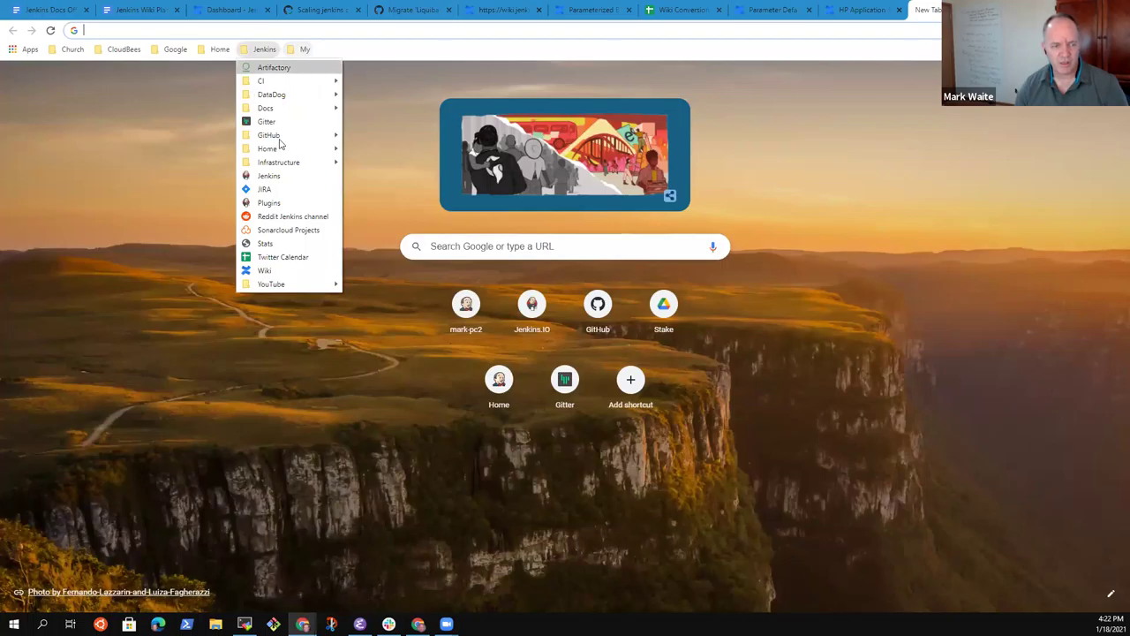
pyautogui.moveTo(300, 160)
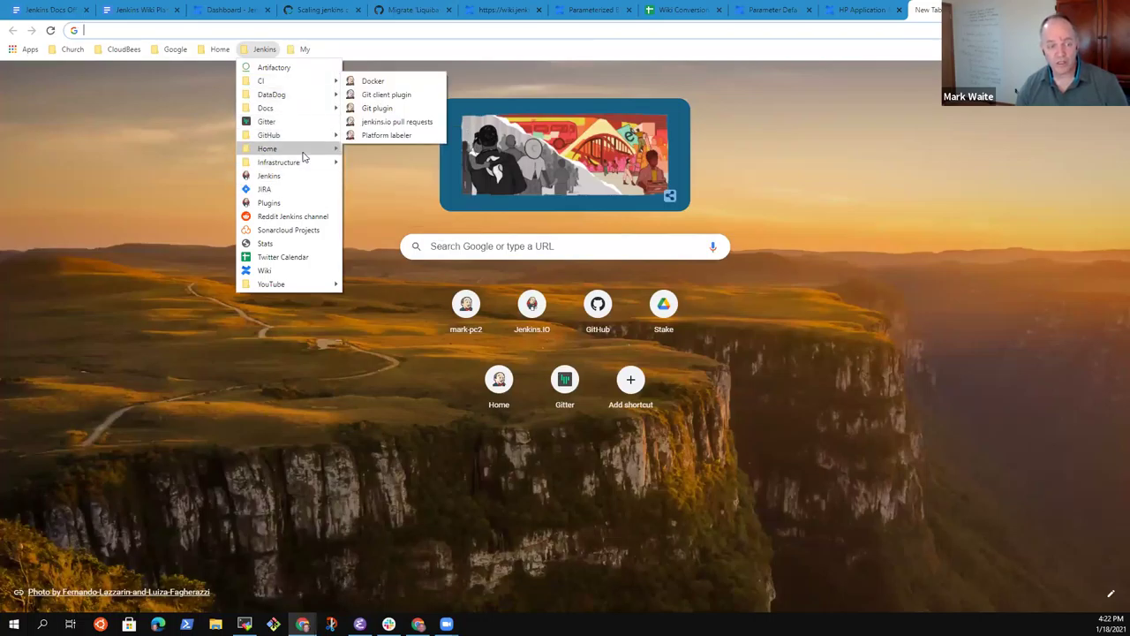
pyautogui.moveTo(303, 107)
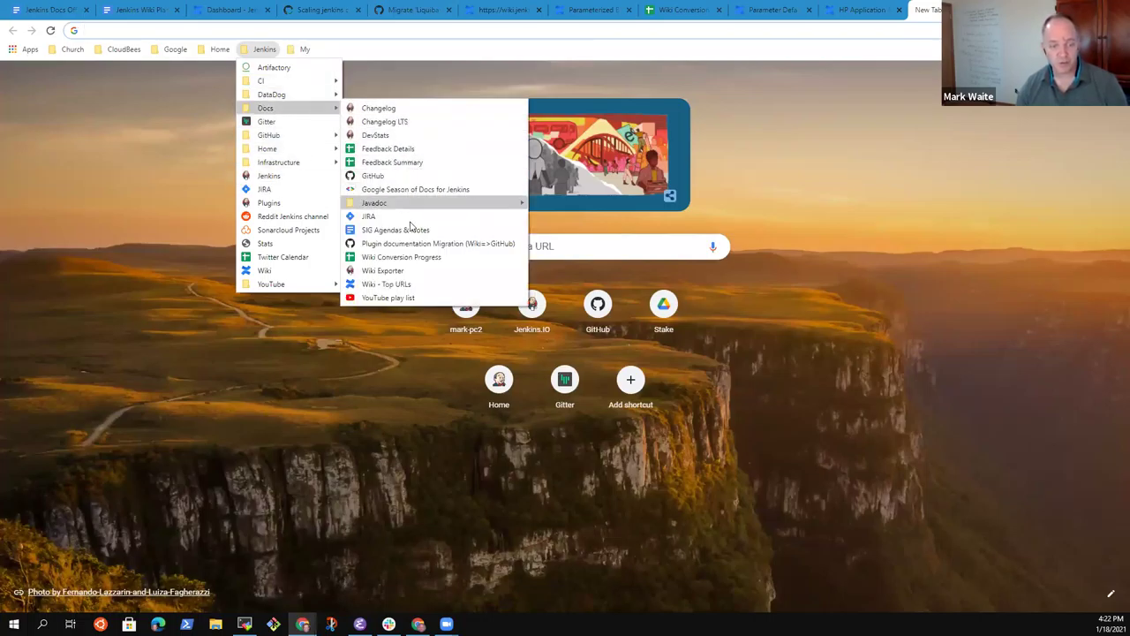
pyautogui.click(414, 270)
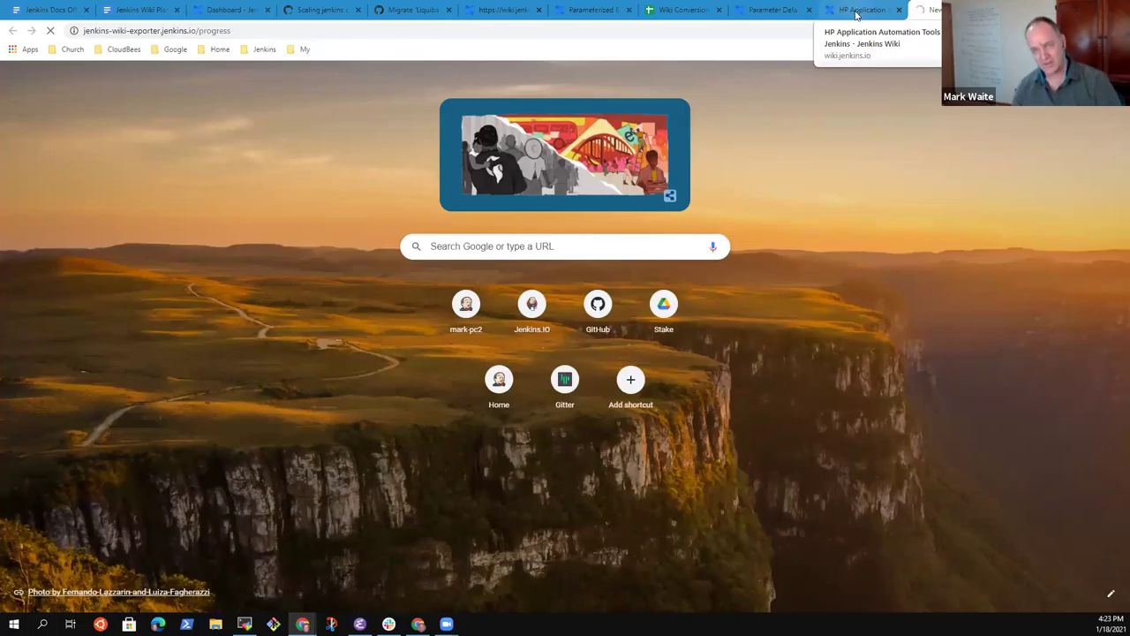
# Step: Cycle through the HP, Parameter Defaults, progress sheet and Parameterized Build tabs back to the notes
pyautogui.click(853, 9)
pyautogui.click(775, 9)
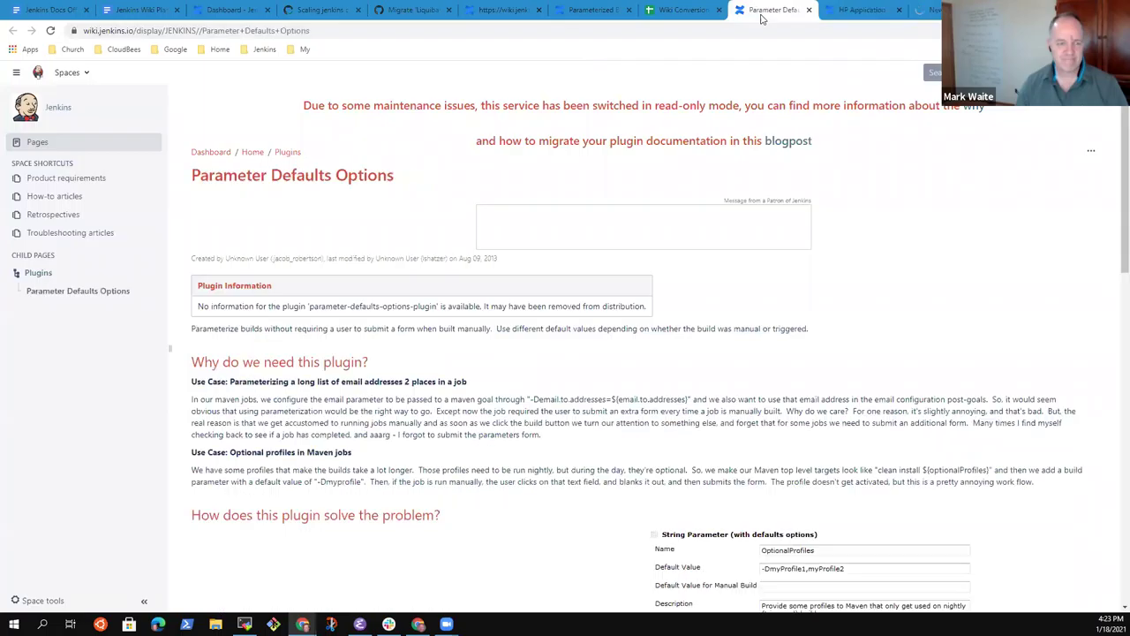
pyautogui.click(675, 10)
pyautogui.click(601, 11)
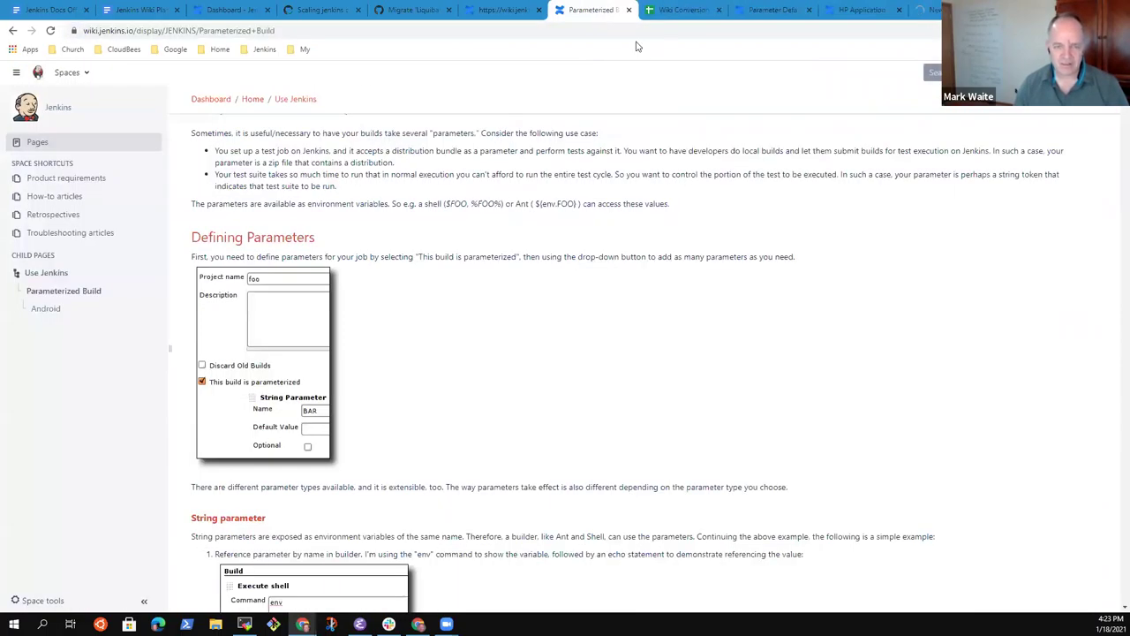
pyautogui.click(60, 10)
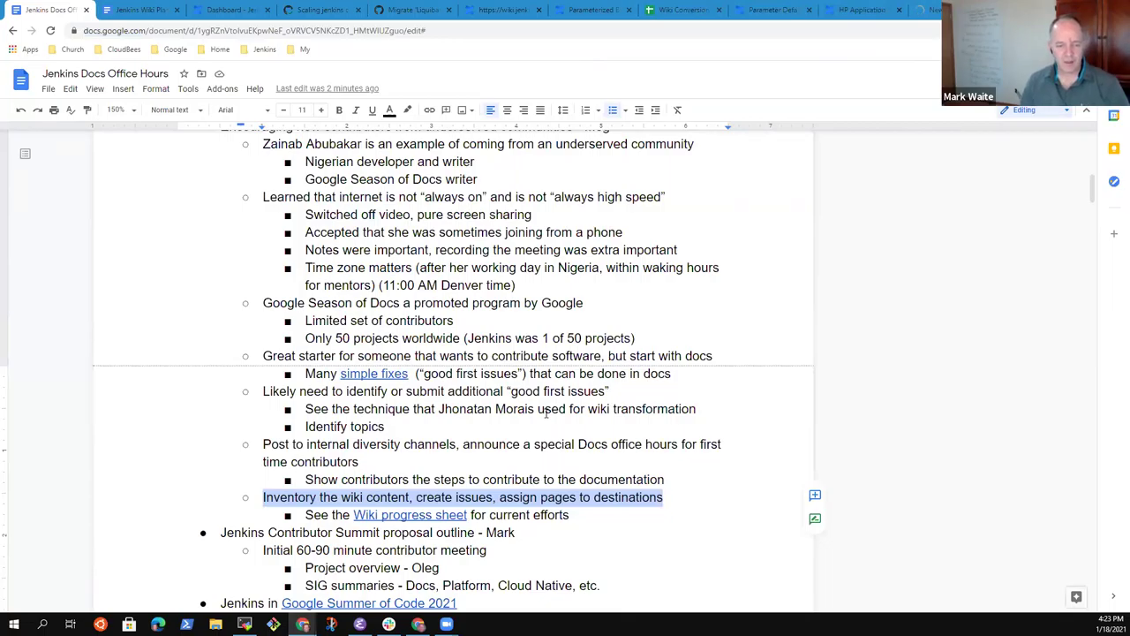
# Step: Start a new second-level bullet after the Wiki progress sheet line
pyautogui.press('Right')
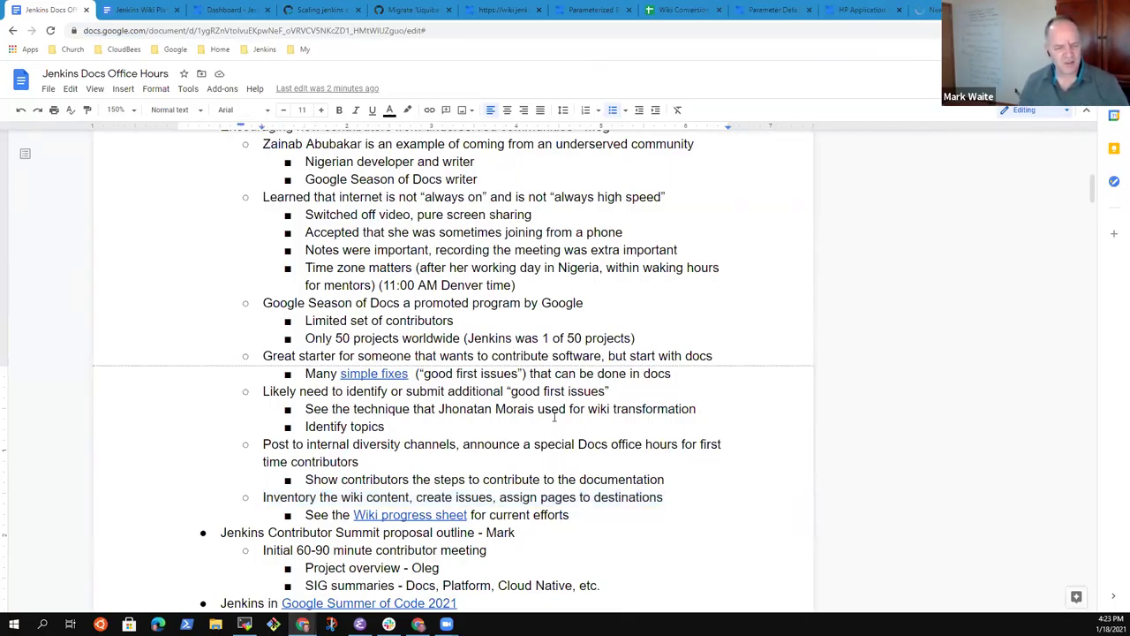
pyautogui.press('Home')
pyautogui.press('Up')
pyautogui.press('Up')
pyautogui.press('Up')
pyautogui.press('Up')
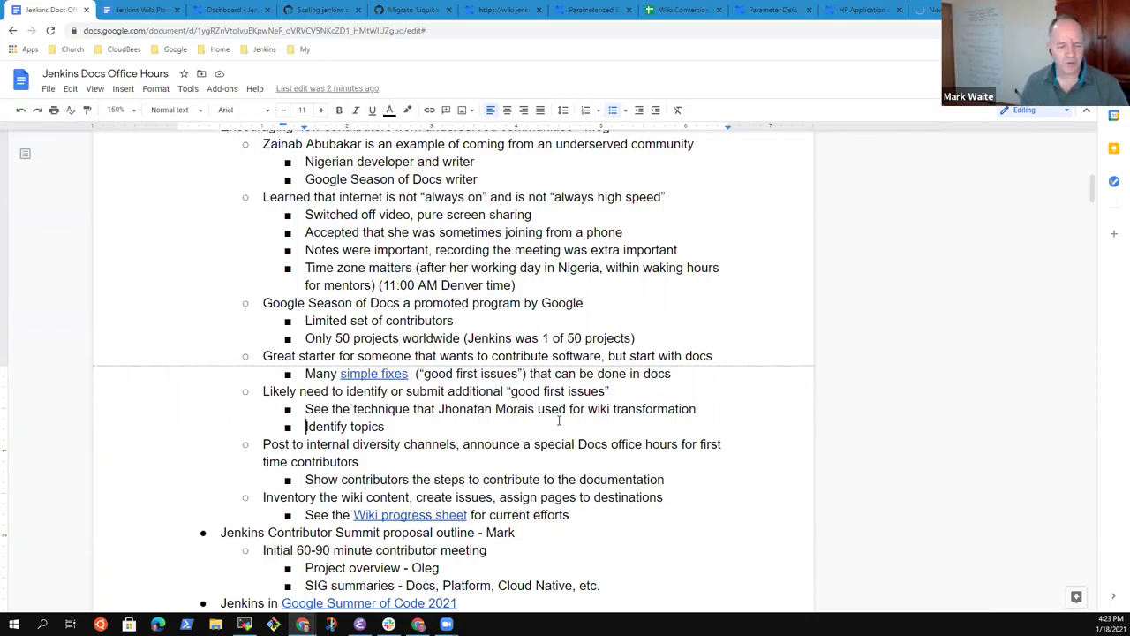
pyautogui.press('Down')
pyautogui.press('Down')
pyautogui.press('Down')
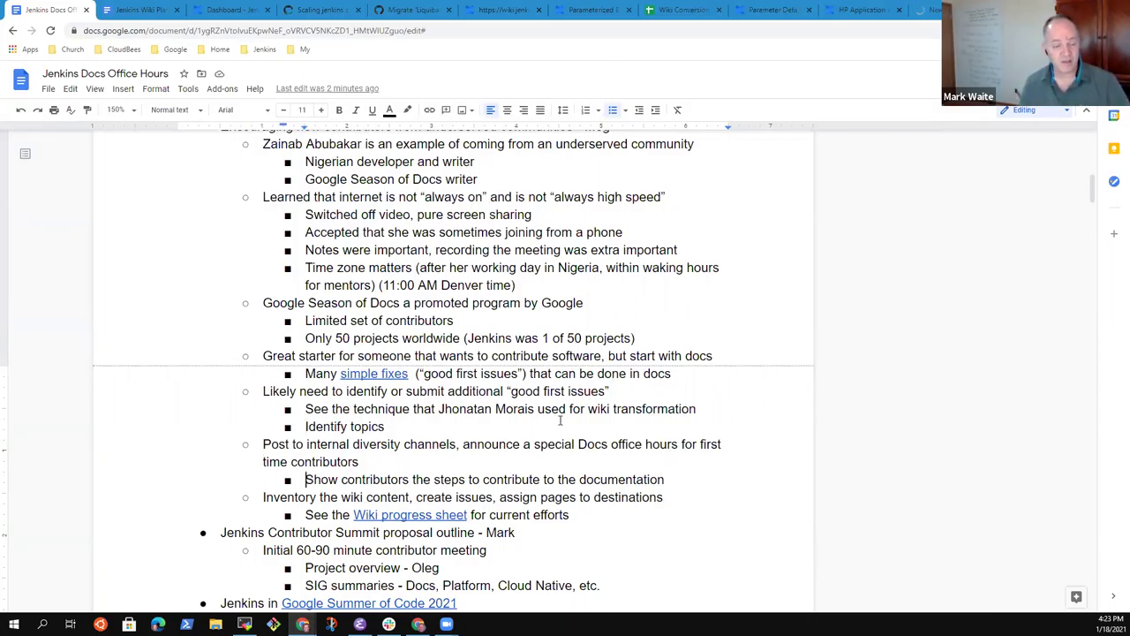
pyautogui.press('Down')
pyautogui.press('End')
pyautogui.press('Return')
pyautogui.hotkey('shift', 'Tab')
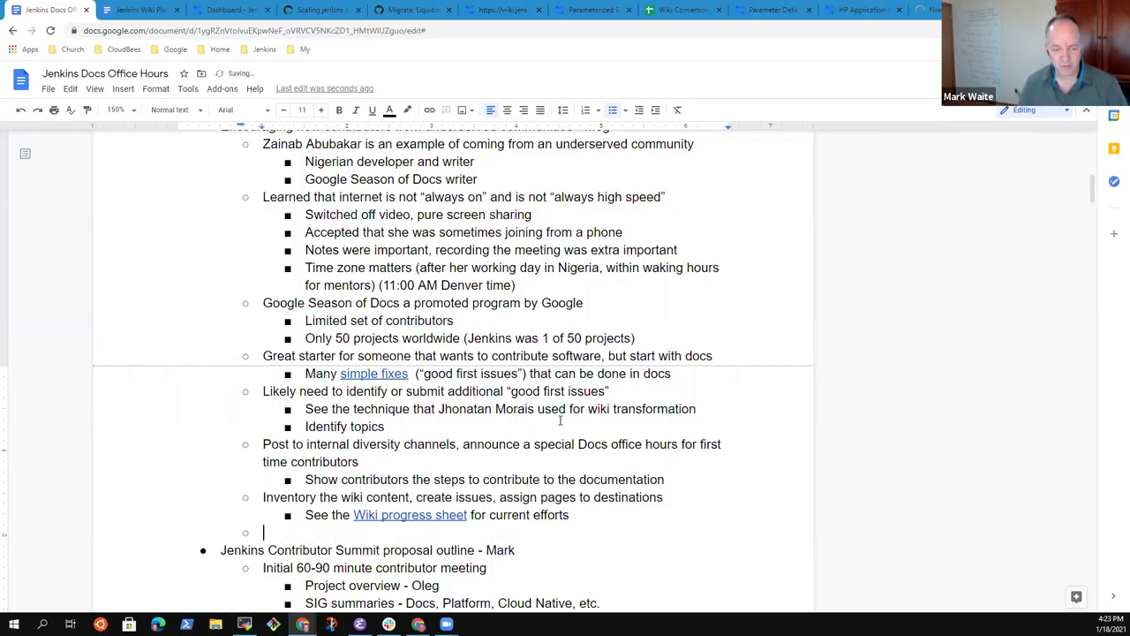
# Step: Write the bullet text 'Good first tasks'
pyautogui.write('New')
pyautogui.press('BackSpace')
pyautogui.press('BackSpace')
pyautogui.press('BackSpace')
pyautogui.write('Good p')
pyautogui.write('ro')
pyautogui.press('BackSpace')
pyautogui.press('BackSpace')
pyautogui.press('BackSpace')
pyautogui.write('first ')
pyautogui.write('project')
pyautogui.press('BackSpace')
pyautogui.press('BackSpace')
pyautogui.press('BackSpace')
pyautogui.press('BackSpace')
pyautogui.press('BackSpace')
pyautogui.press('BackSpace')
pyautogui.press('BackSpace')
pyautogui.write('tasks')
# Step: Nest 'Plugin documentation conversion from Wiki to GitHub' and 'Wiki conversion' beneath 'Good first tasks'
pyautogui.press('Return')
pyautogui.press('Tab')
pyautogui.write('Wiki convers')
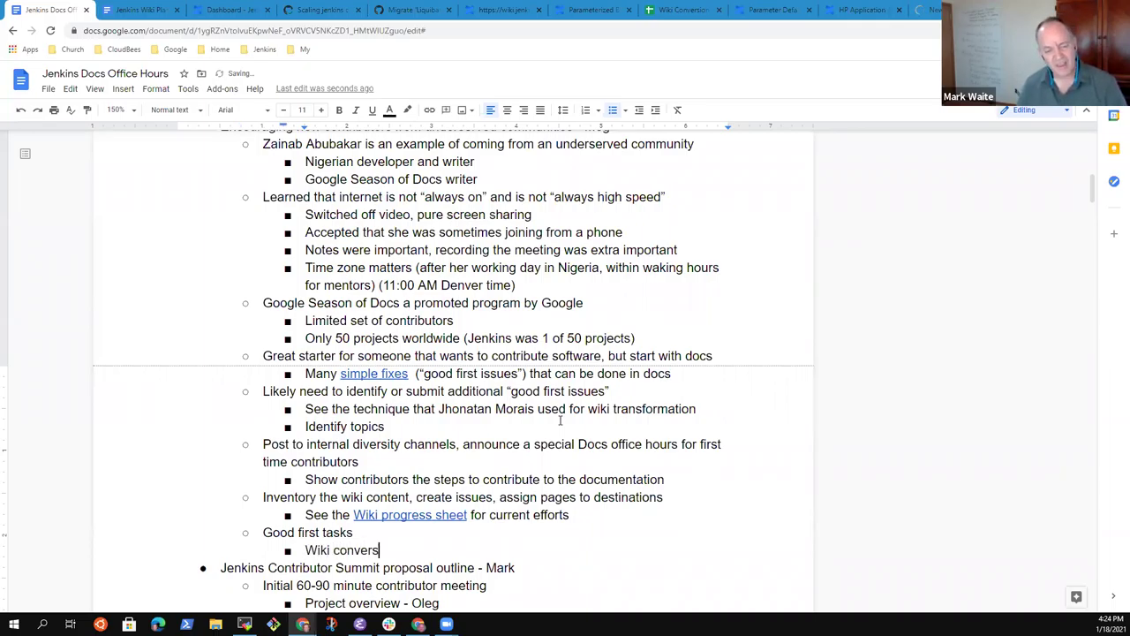
pyautogui.write('ion')
pyautogui.press('Return')
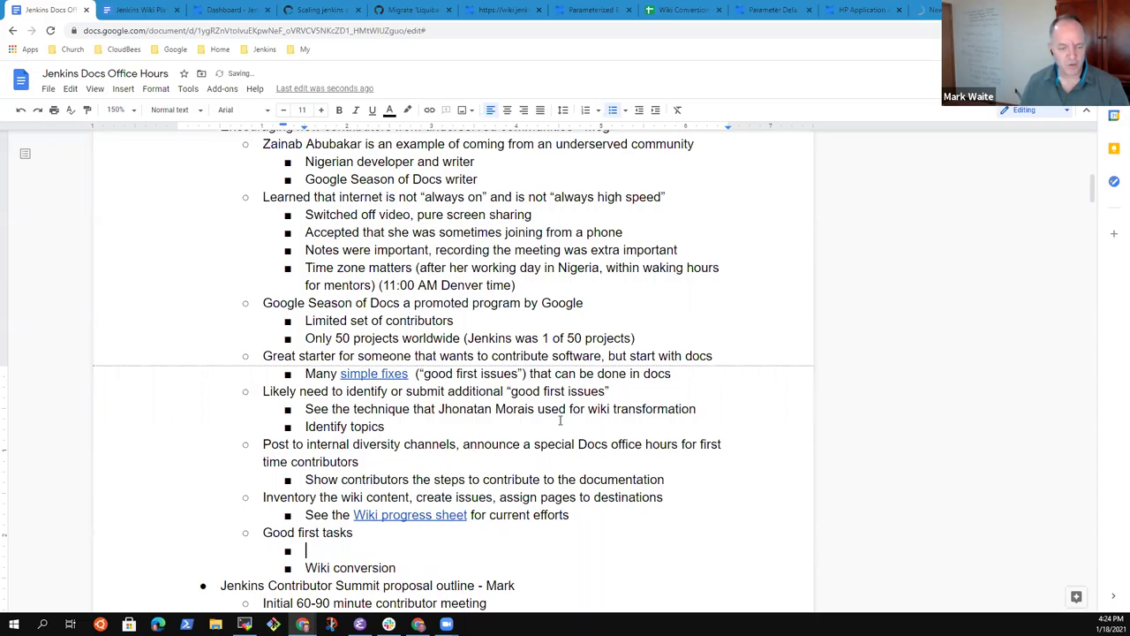
pyautogui.write('Plugin d')
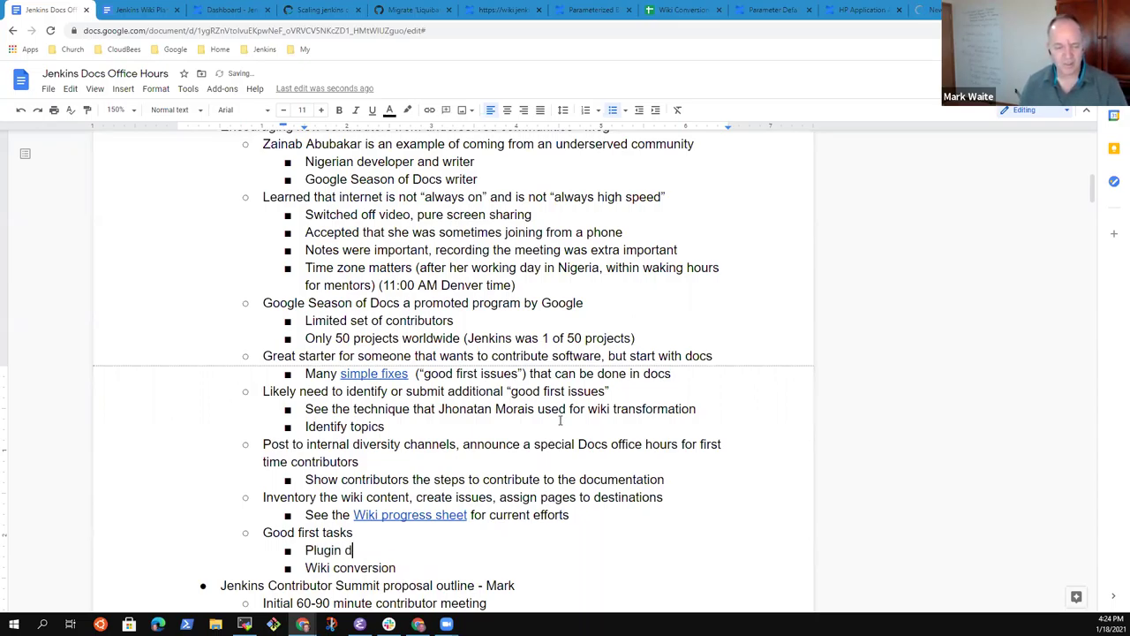
pyautogui.write('ocumentation conv')
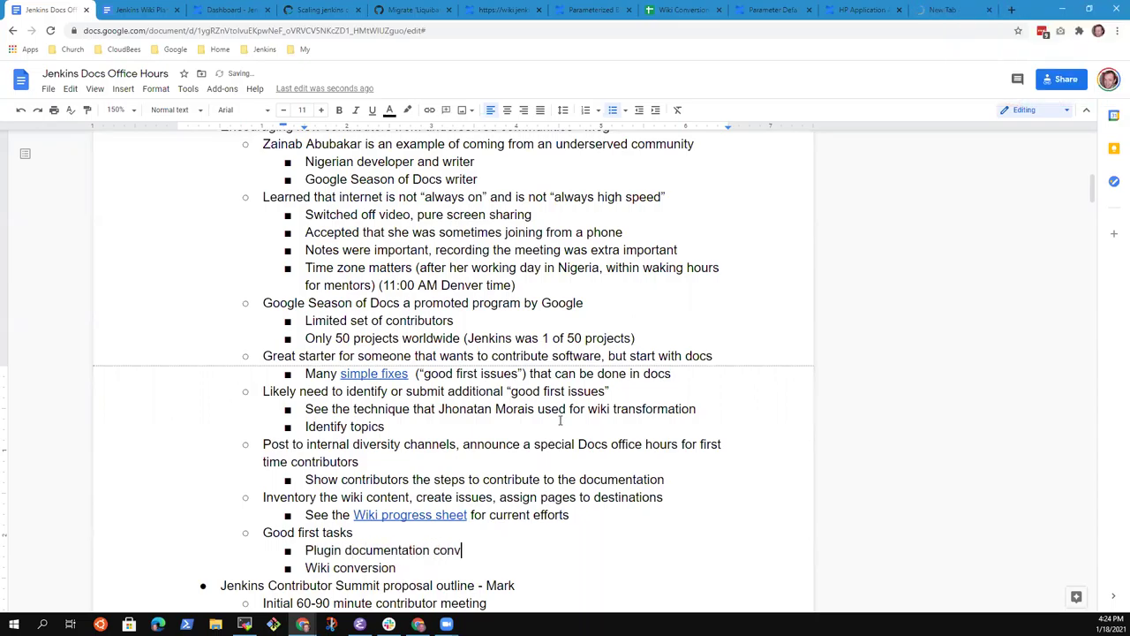
pyautogui.write('ersion from Wiki to GitHub')
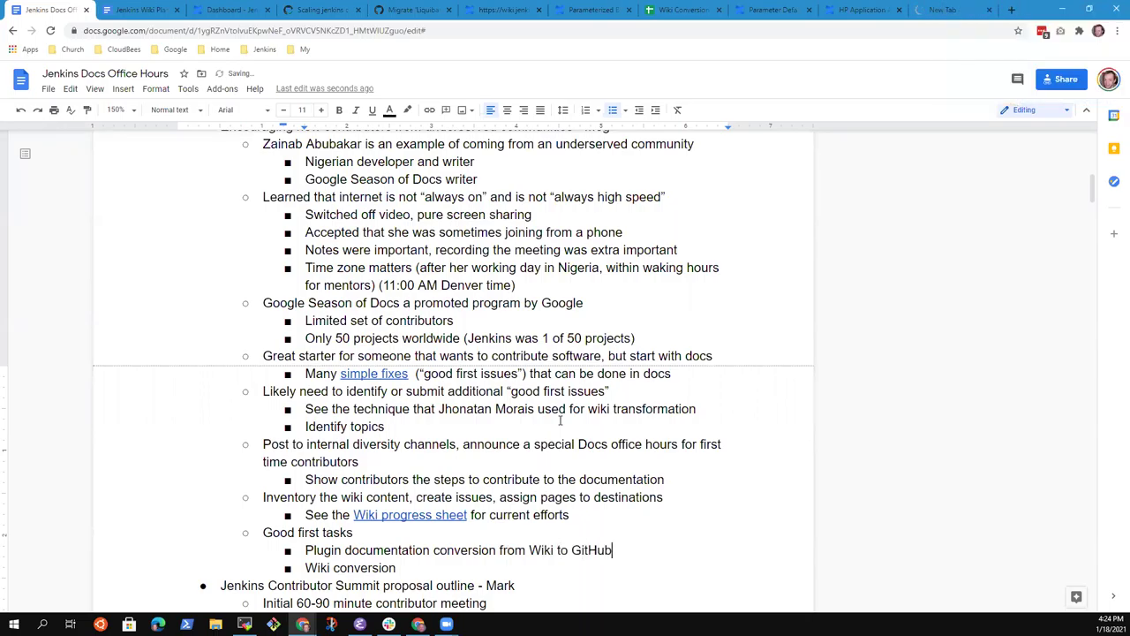
# Step: Check the Plugin Migration Progress counts: 601 done and 1122 still to do
pyautogui.click(921, 8)
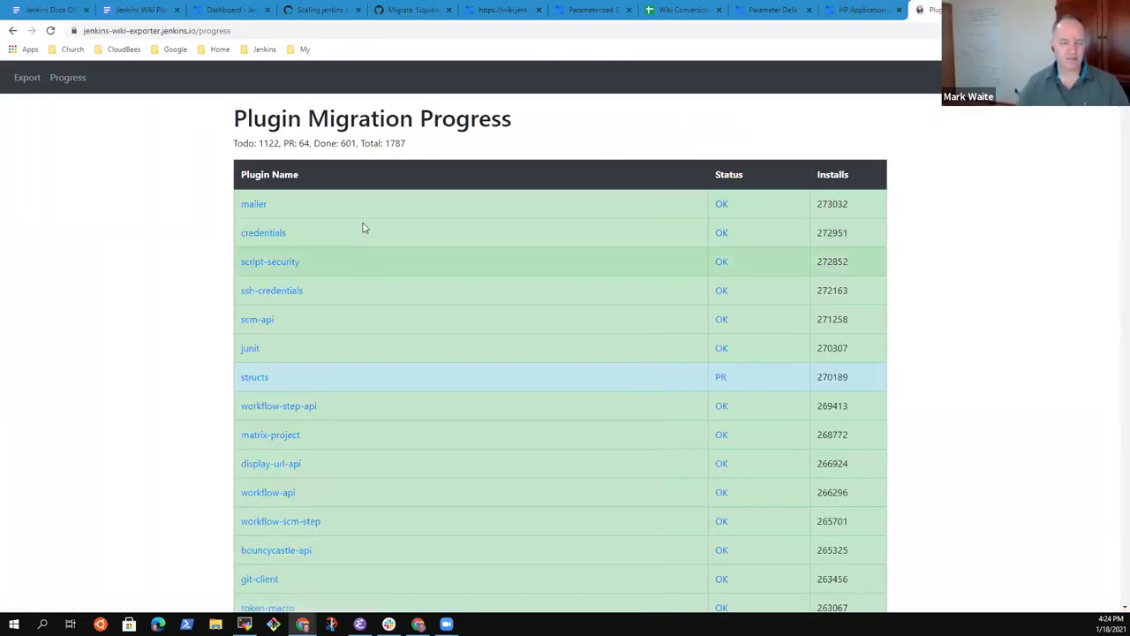
pyautogui.doubleClick(252, 116)
pyautogui.click(353, 140)
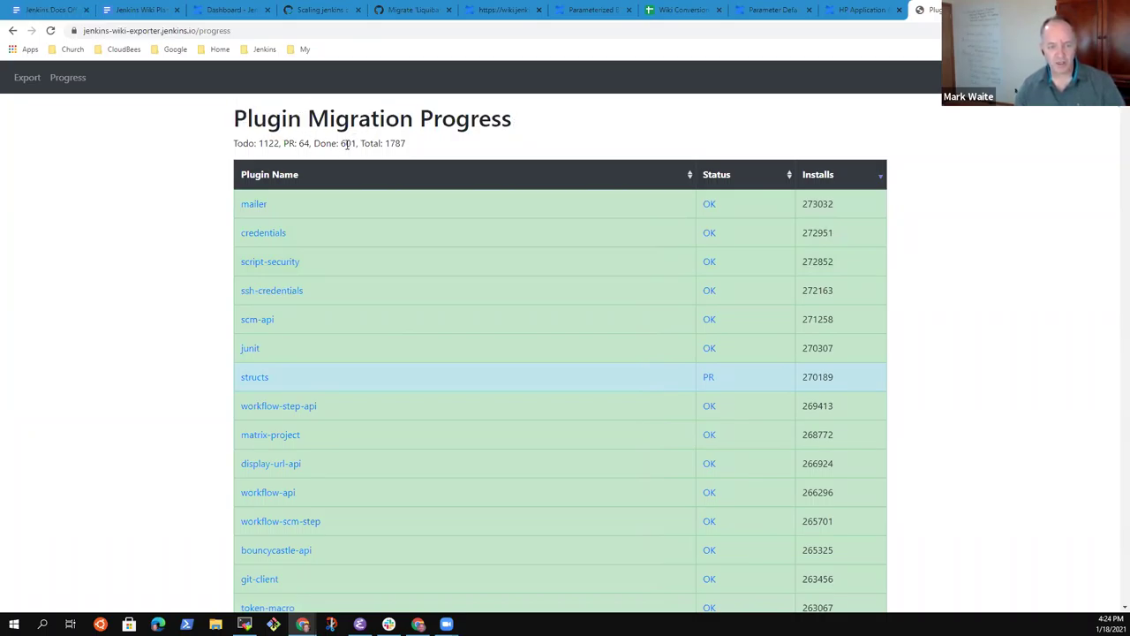
pyautogui.doubleClick(347, 143)
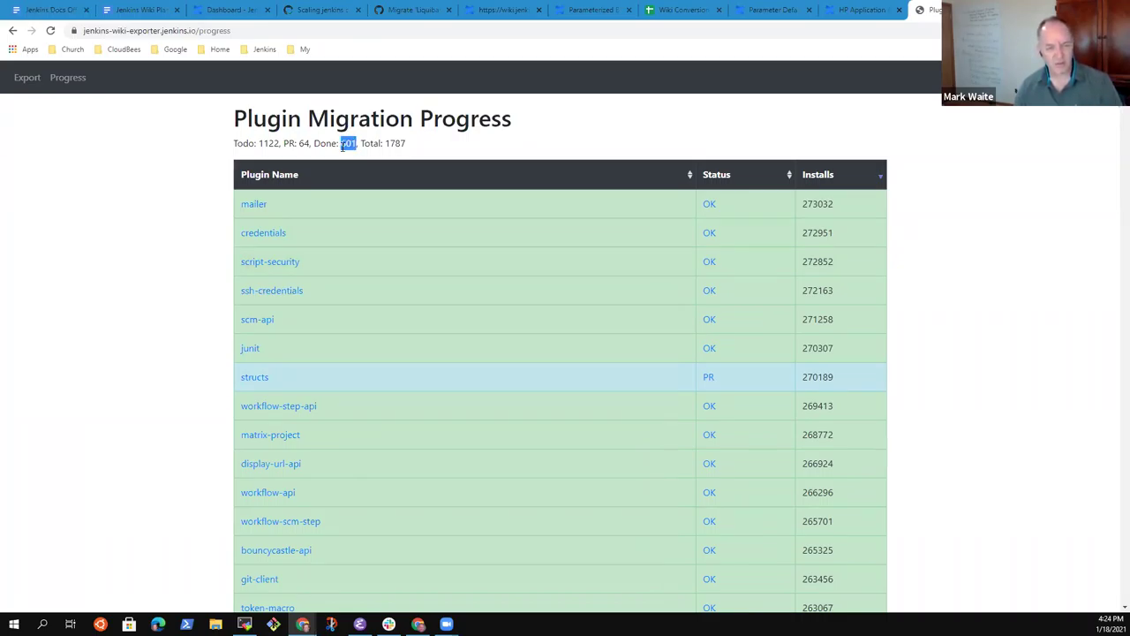
pyautogui.click(268, 140)
pyautogui.doubleClick(269, 143)
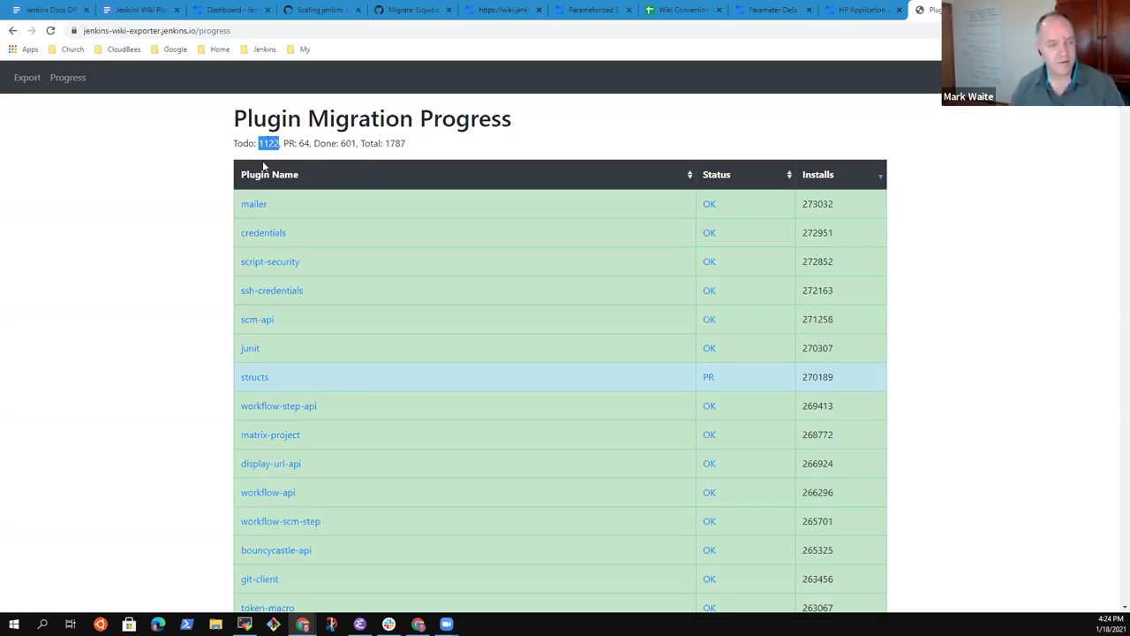
# Step: Go back to the Jenkins Docs Office Hours notes after a second look at the progress page
pyautogui.click(48, 9)
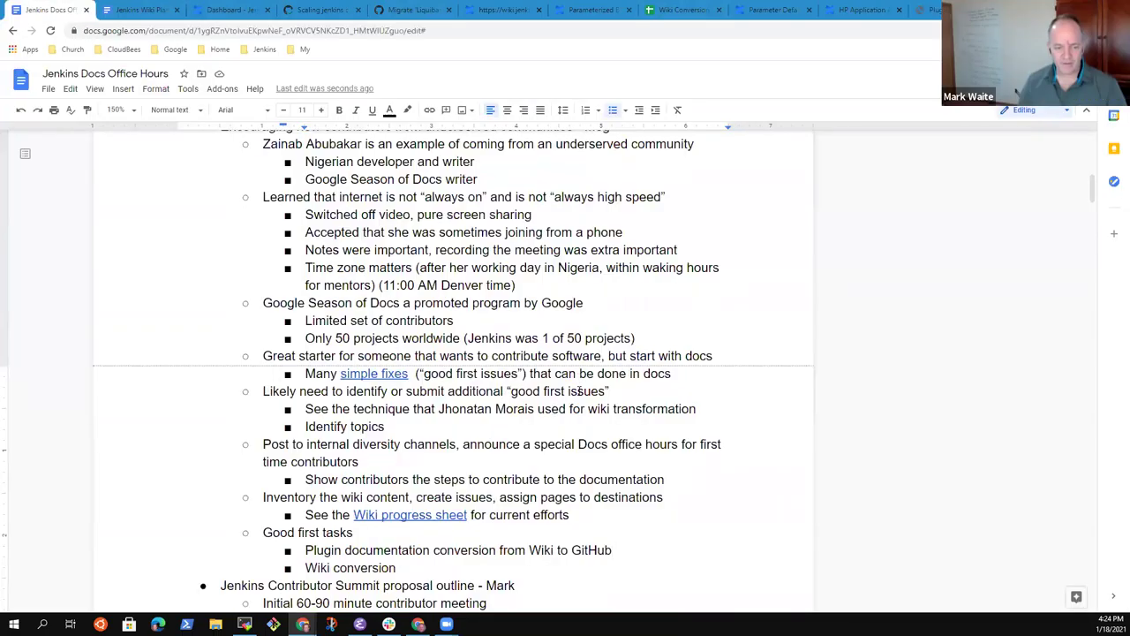
pyautogui.click(950, 10)
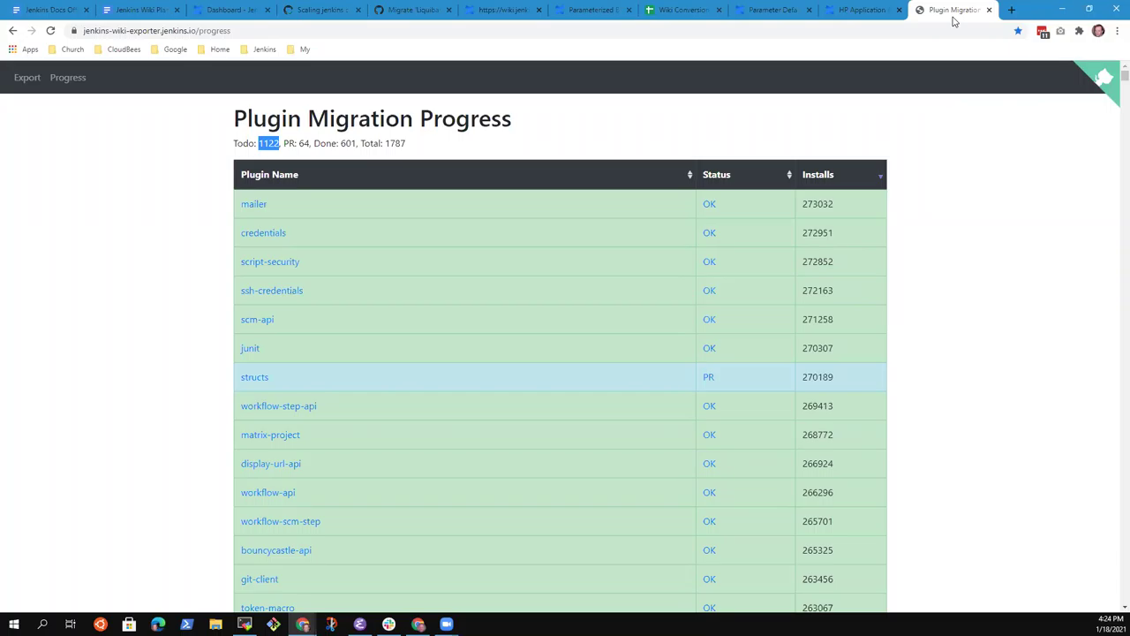
pyautogui.click(46, 11)
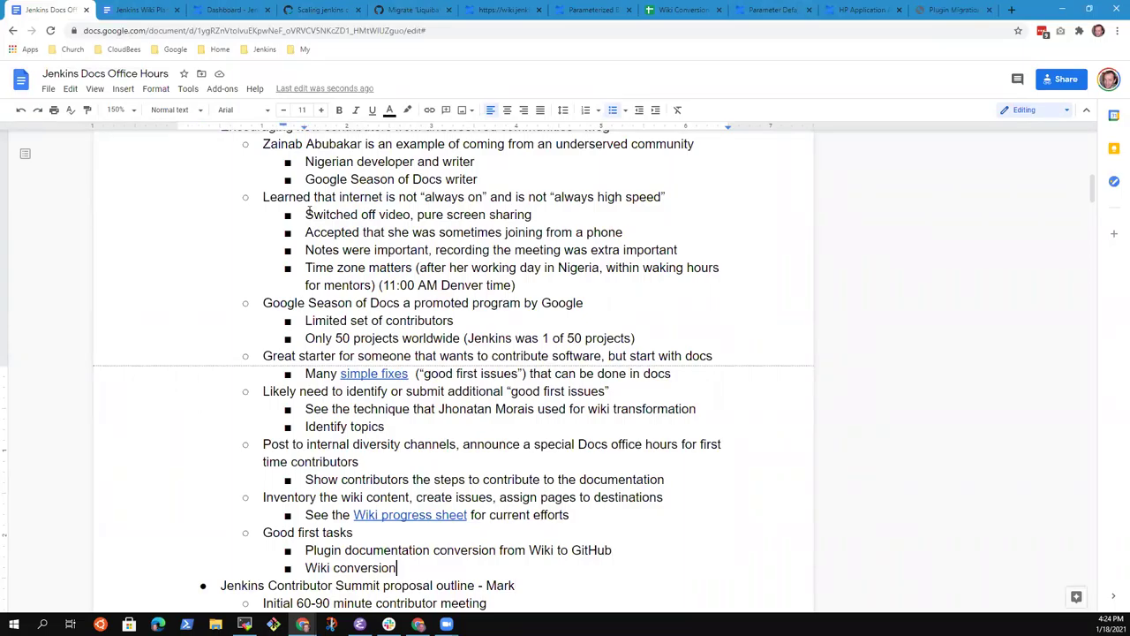
# Step: Below 'Wiki conversion', add an initial survey bullet to understand their background and interest
pyautogui.press('Return')
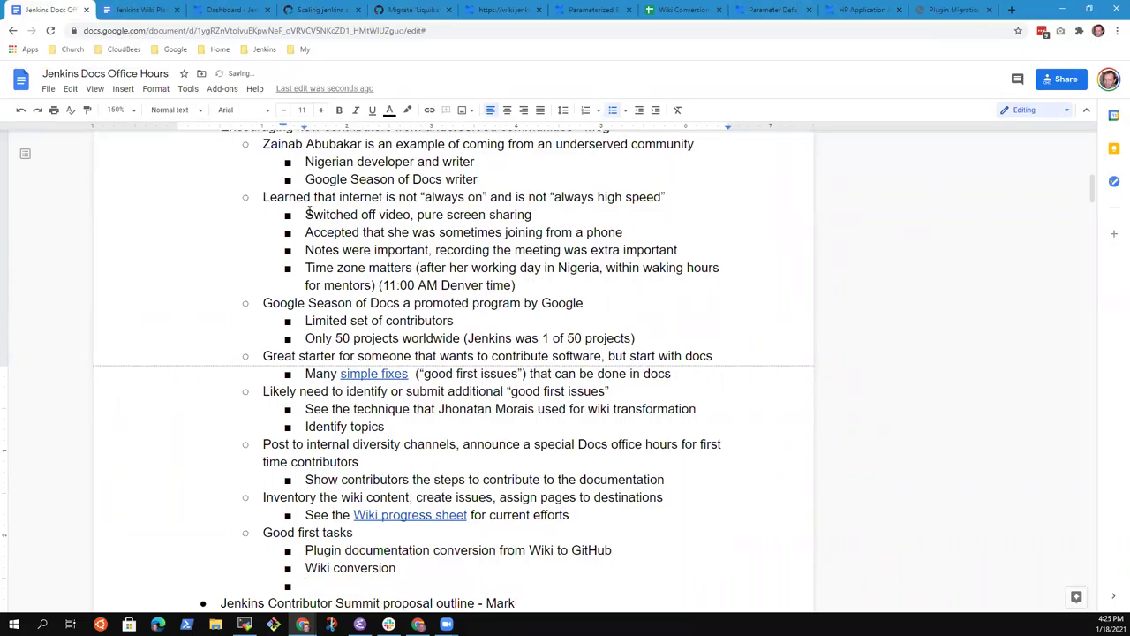
pyautogui.write('Initia')
pyautogui.write('erv')
pyautogui.press('BackSpace')
pyautogui.press('BackSpace')
pyautogui.press('BackSpace')
pyautogui.write('urvey that helps ')
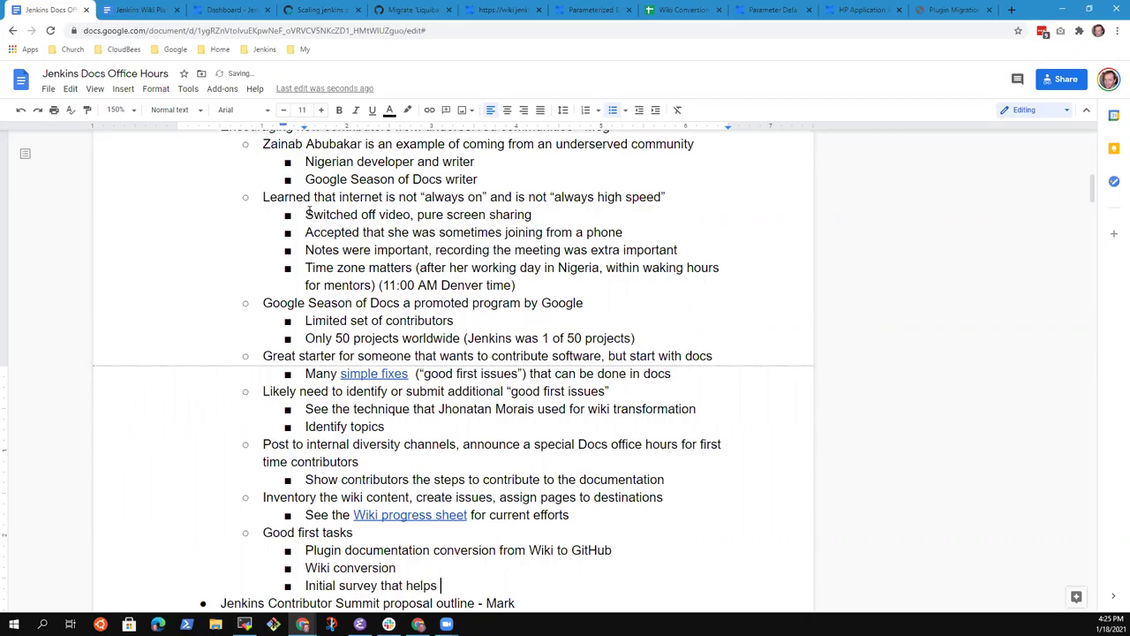
pyautogui.write('us uynder')
pyautogui.hotkey('ctrl', 'BackSpace')
pyautogui.write('understand')
pyautogui.hotkey('ctrl', 'BackSpace')
pyautogui.write('understand their background and interest')
# Step: Add an 'Hour long session with 5-10 people' bullet at the task level
pyautogui.press('Return')
pyautogui.press('Tab')
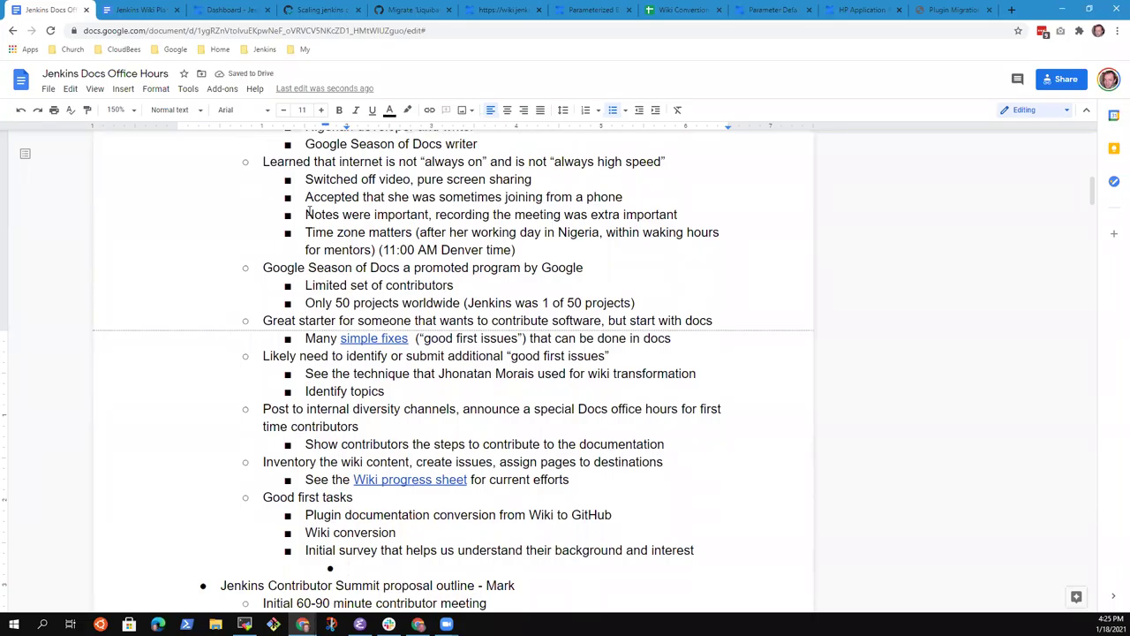
pyautogui.write('Hour long session')
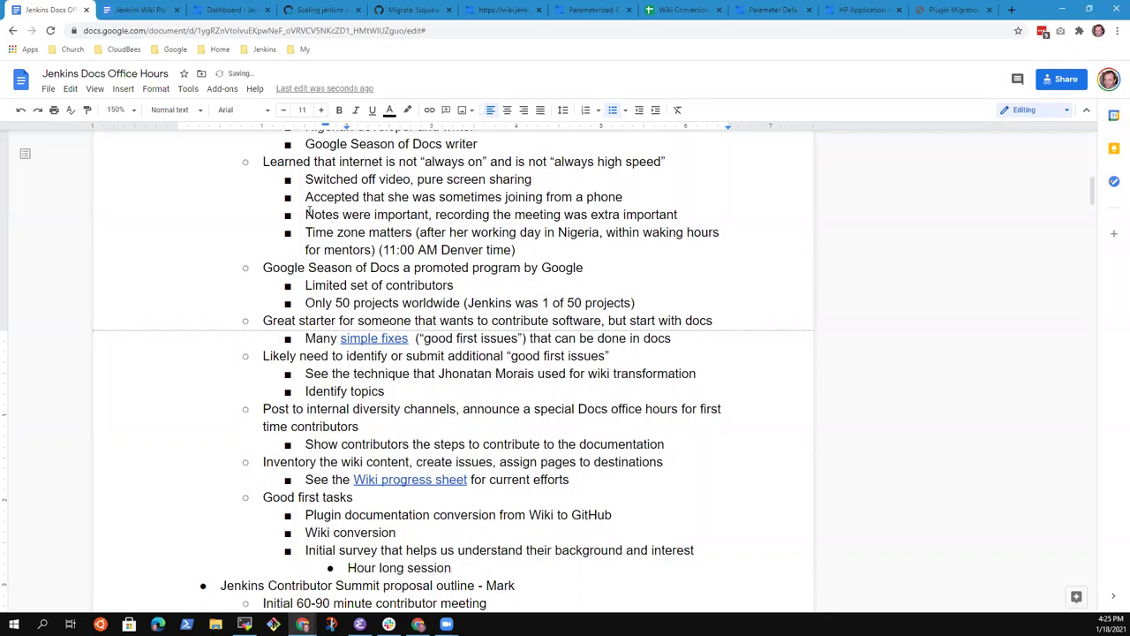
pyautogui.scroll(-2, 453, 220)
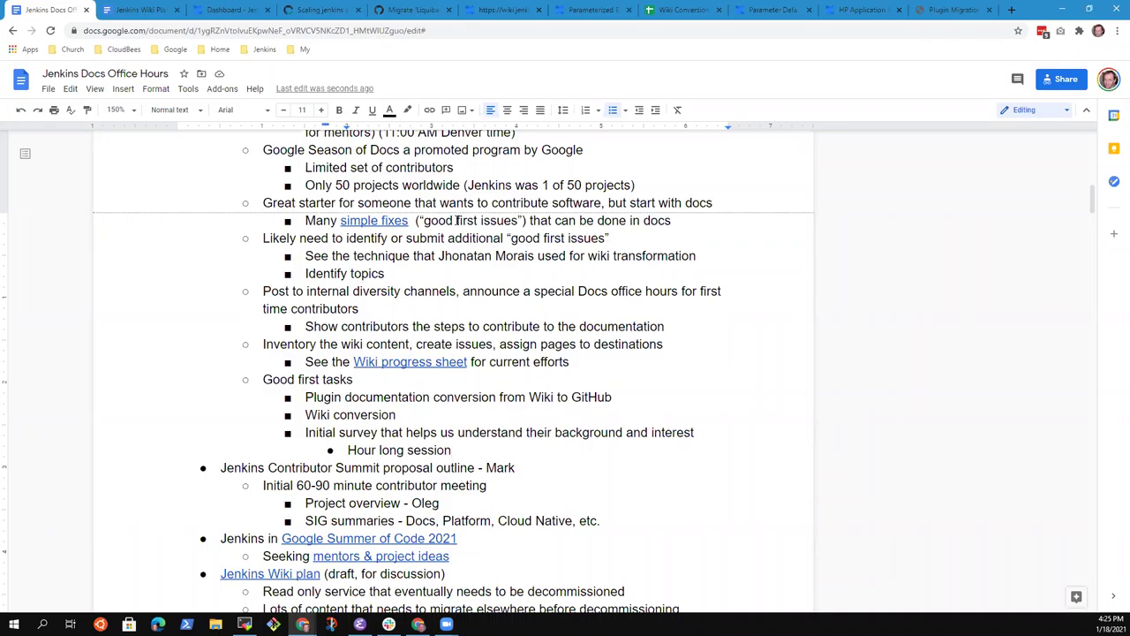
pyautogui.write('with 5-10 people')
pyautogui.press('Return')
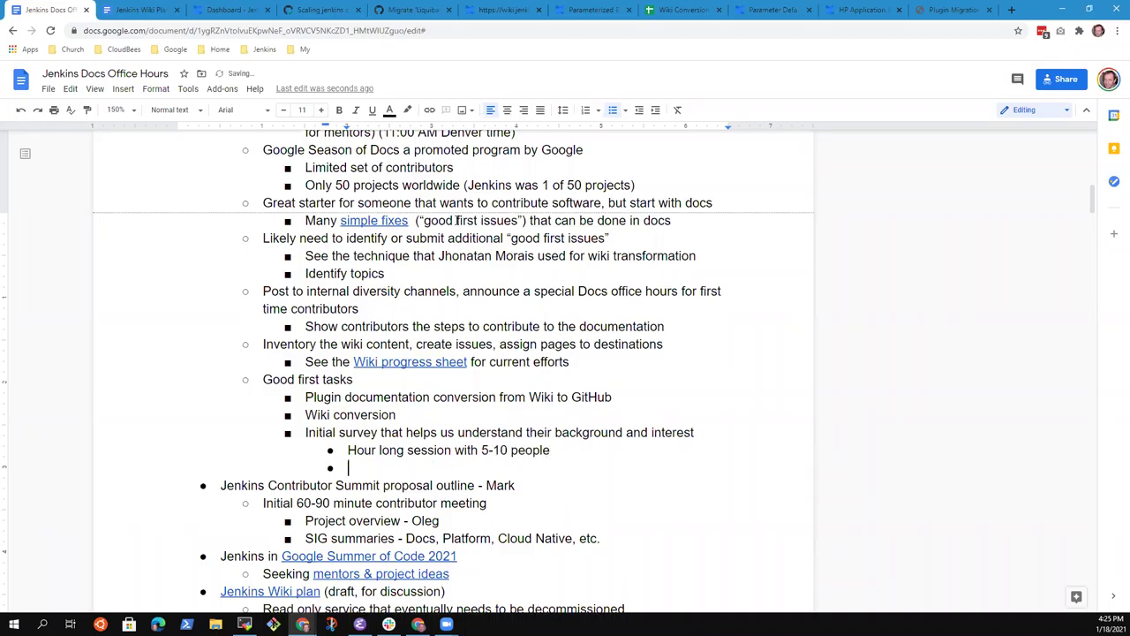
pyautogui.press('Up')
pyautogui.hotkey('shift', 'Tab')
pyautogui.press('Down')
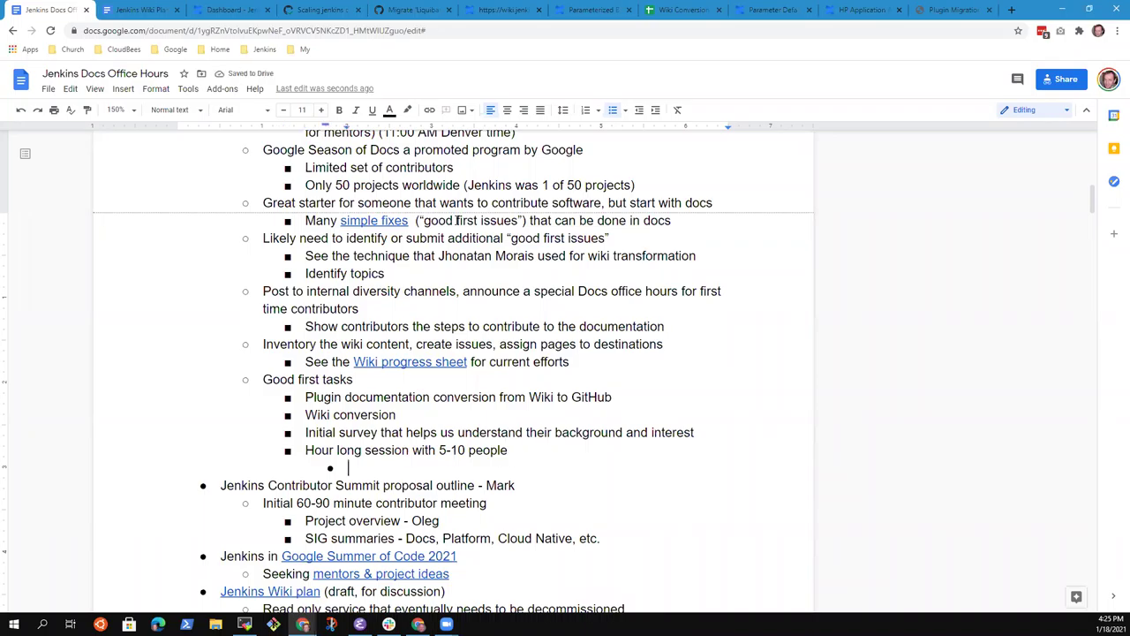
# Step: Nest 'Pair programming session where we help a writer complete a task' under it
pyautogui.write('a')
pyautogui.press('BackSpace')
pyautogui.write('Pair programming session where a')
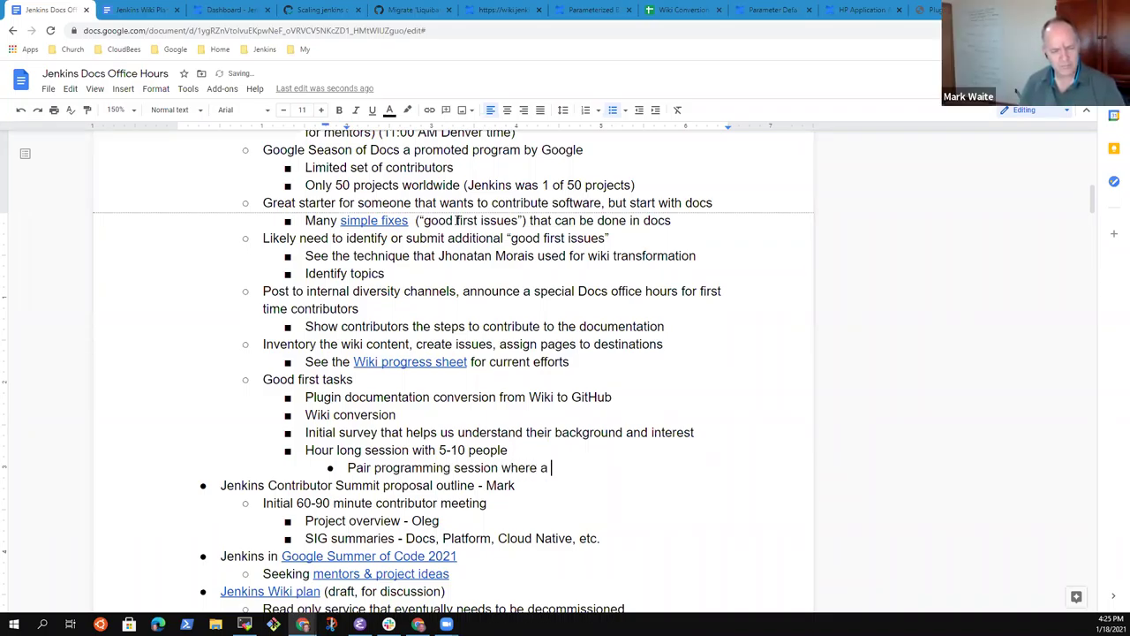
pyautogui.press('BackSpace')
pyautogui.write('we h')
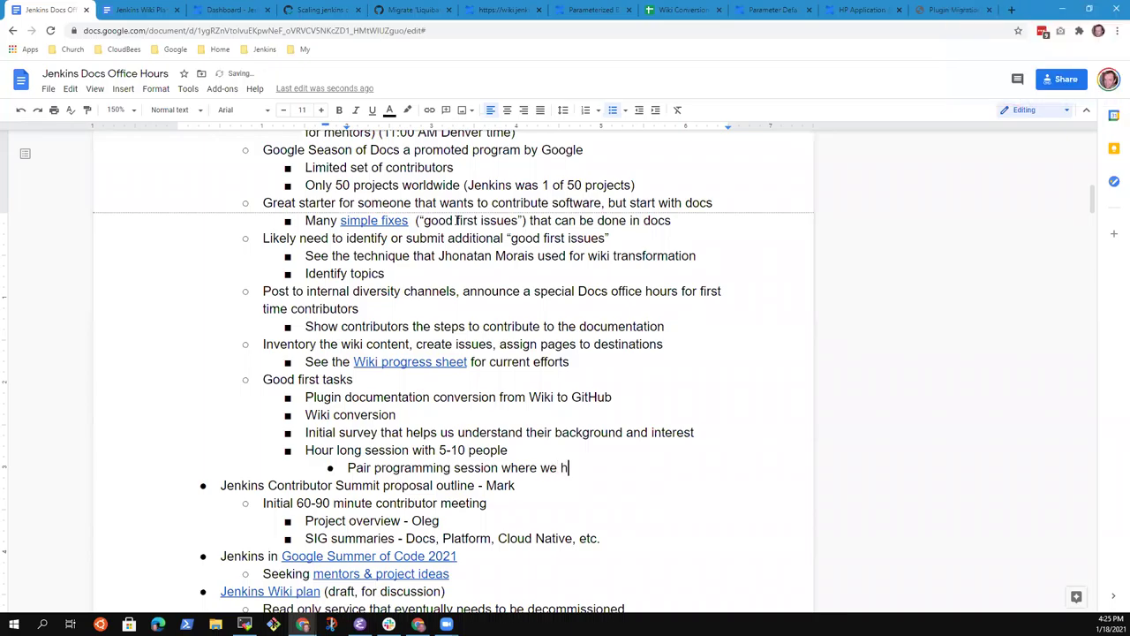
pyautogui.write('elp a writer comp')
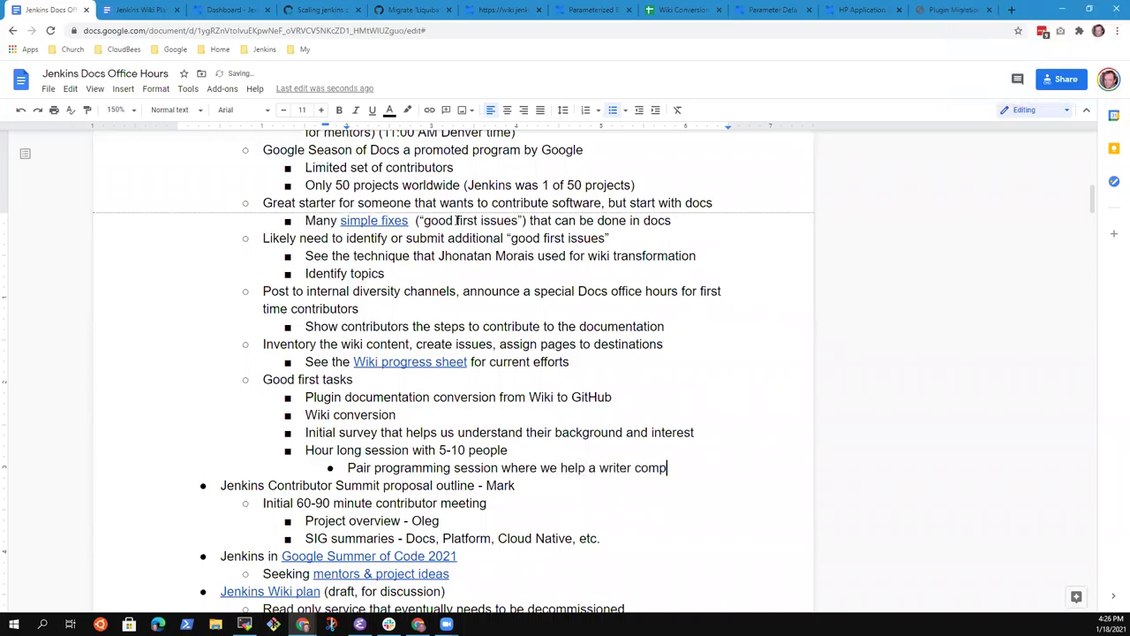
pyautogui.write('lete a taks')
pyautogui.press('BackSpace')
pyautogui.press('BackSpace')
pyautogui.write('sk')
pyautogui.press('Return')
pyautogui.hotkey('shift', 'Tab')
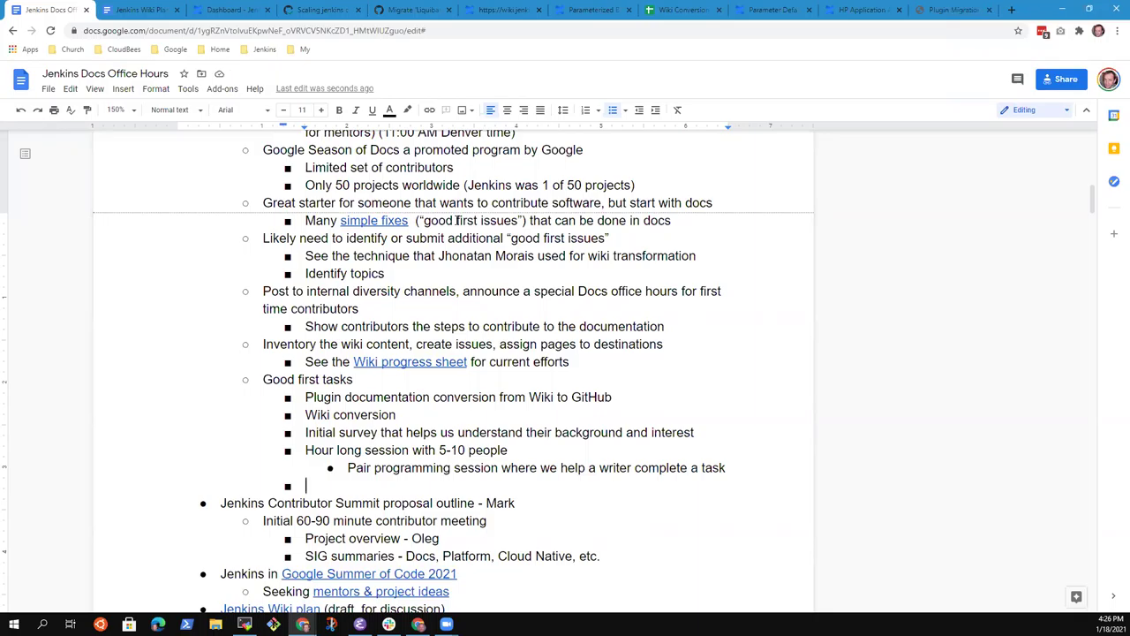
# Step: Add the bullet 'Offer tasks that anyone could adopt'
pyautogui.write('L')
pyautogui.press('BackSpace')
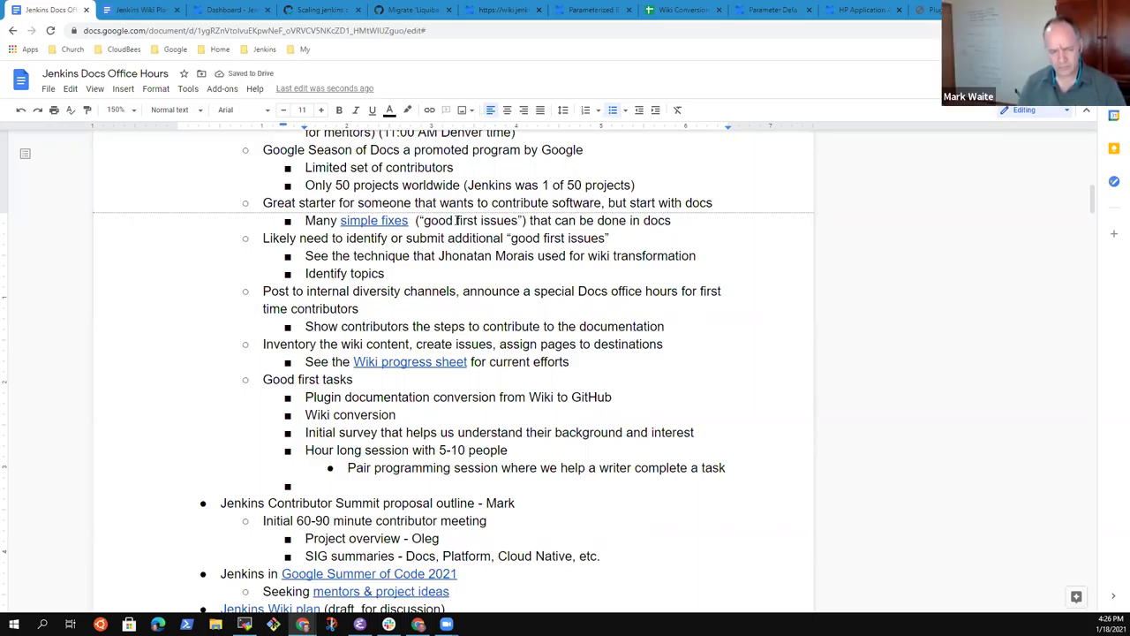
pyautogui.write('Offer tasks that others ')
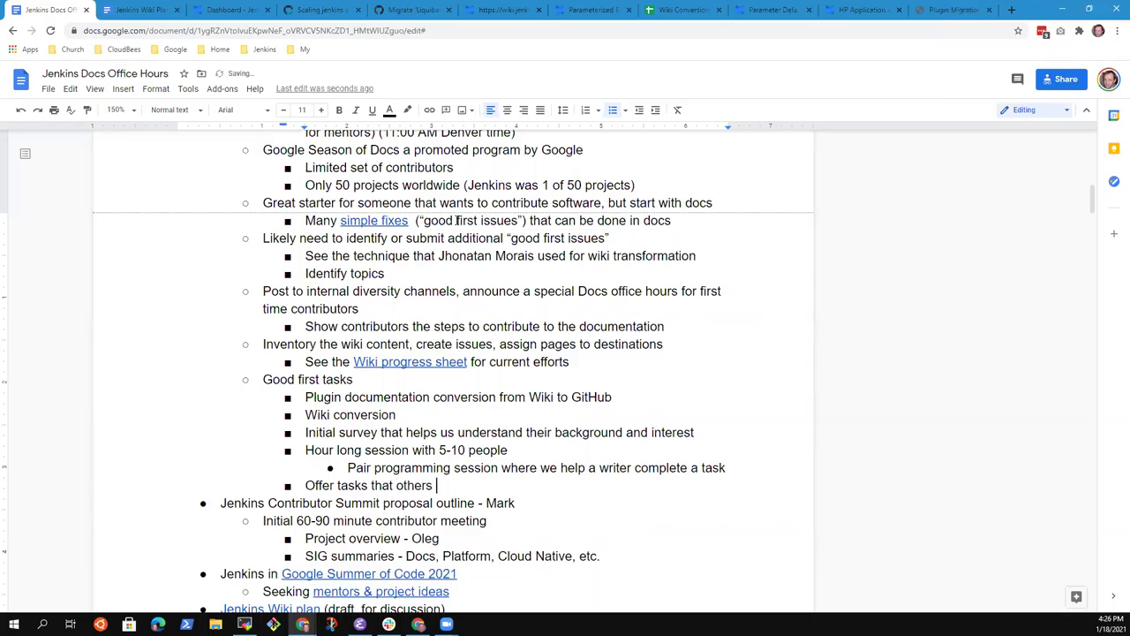
pyautogui.write('could')
pyautogui.hotkey('ctrl', 'BackSpace')
pyautogui.hotkey('ctrl', 'BackSpace')
pyautogui.write('anyone could adopt')
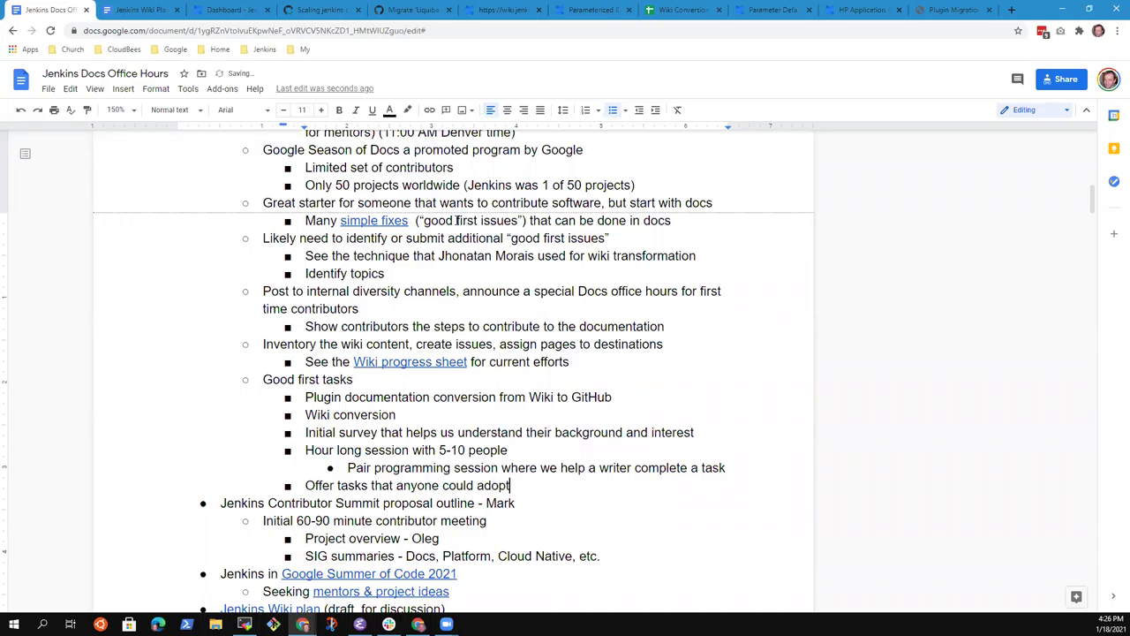
# Step: Add 'First 1-2 sessions of office hours focused on personal tutoring of new contributors' at the task level
pyautogui.press('Return')
pyautogui.hotkey('shift', 'Tab')
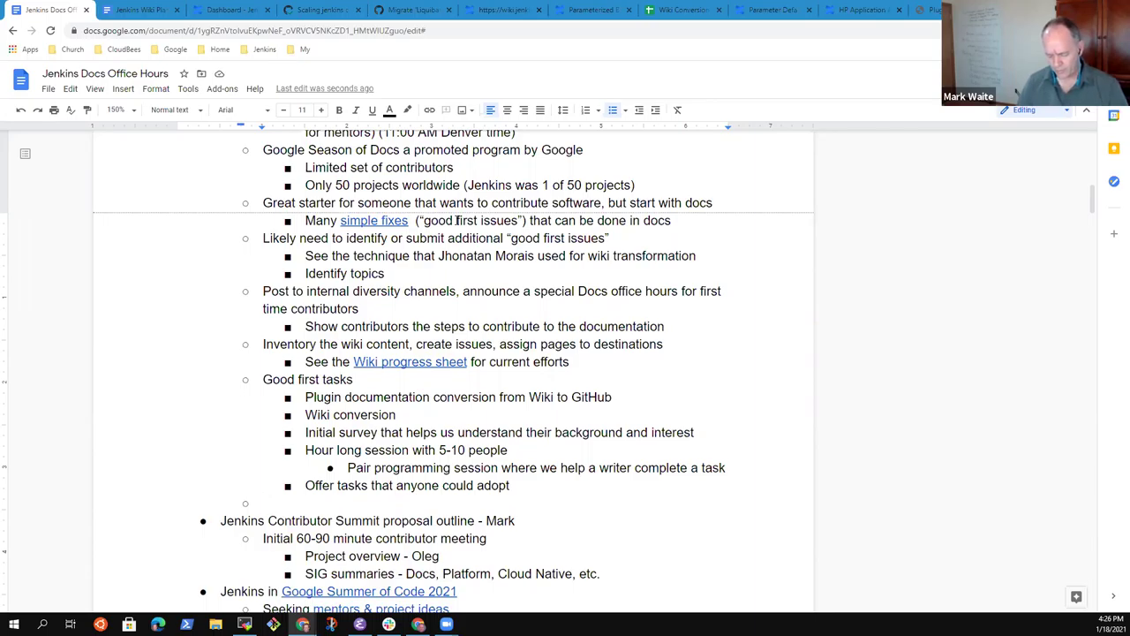
pyautogui.write('First 1-2 sessions of office hours focused on tutoria')
pyautogui.hotkey('ctrl', 'BackSpace')
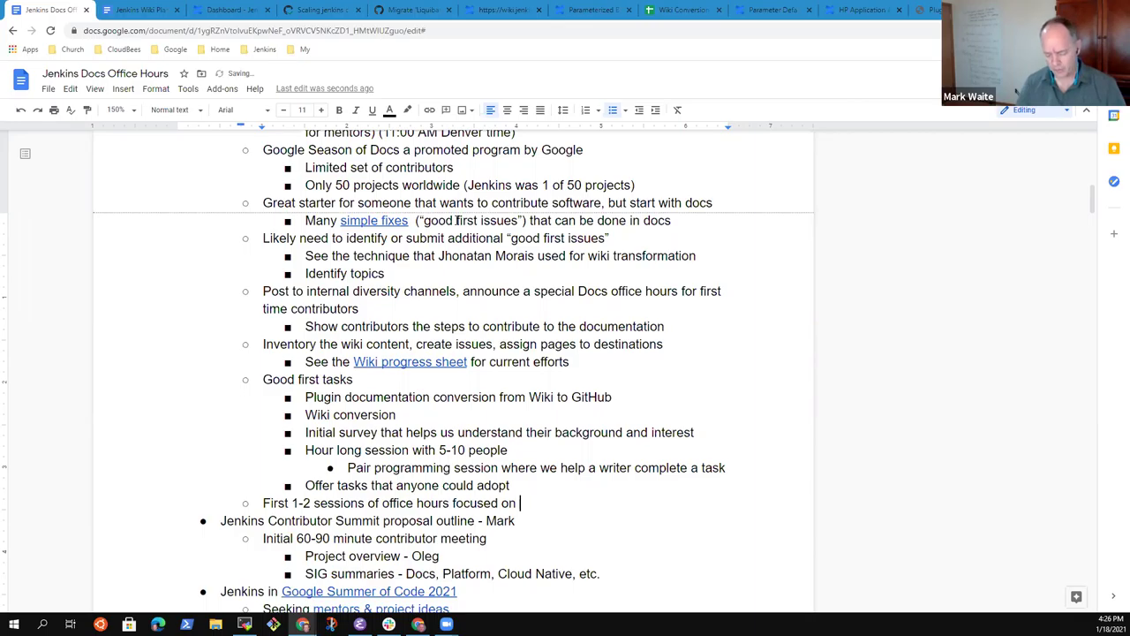
pyautogui.write('personal tutor')
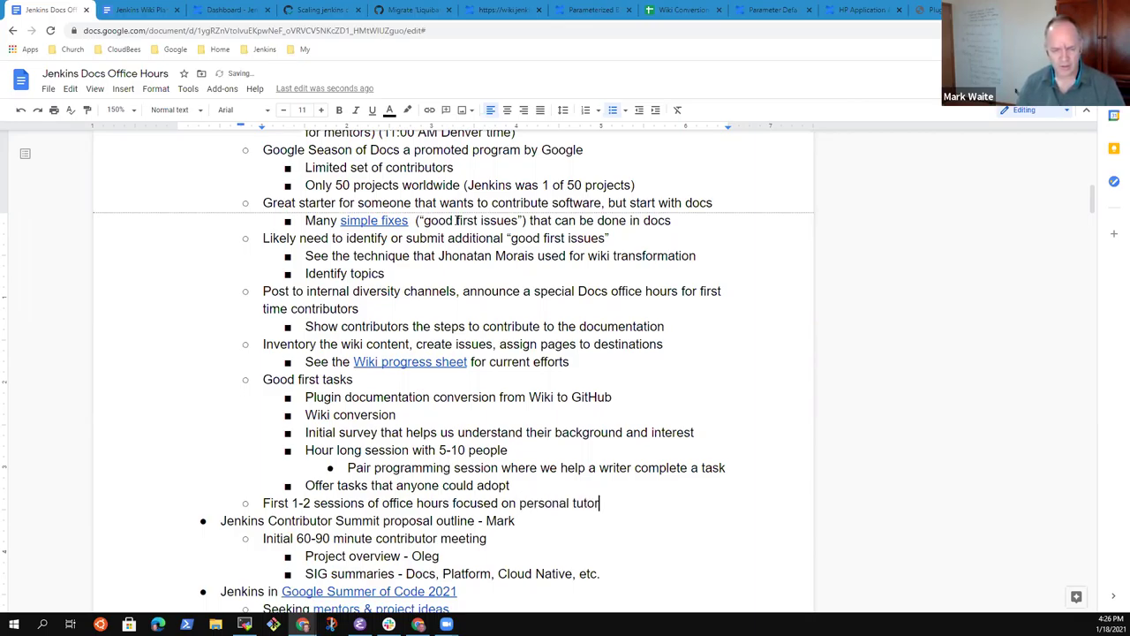
pyautogui.write('ing of new ')
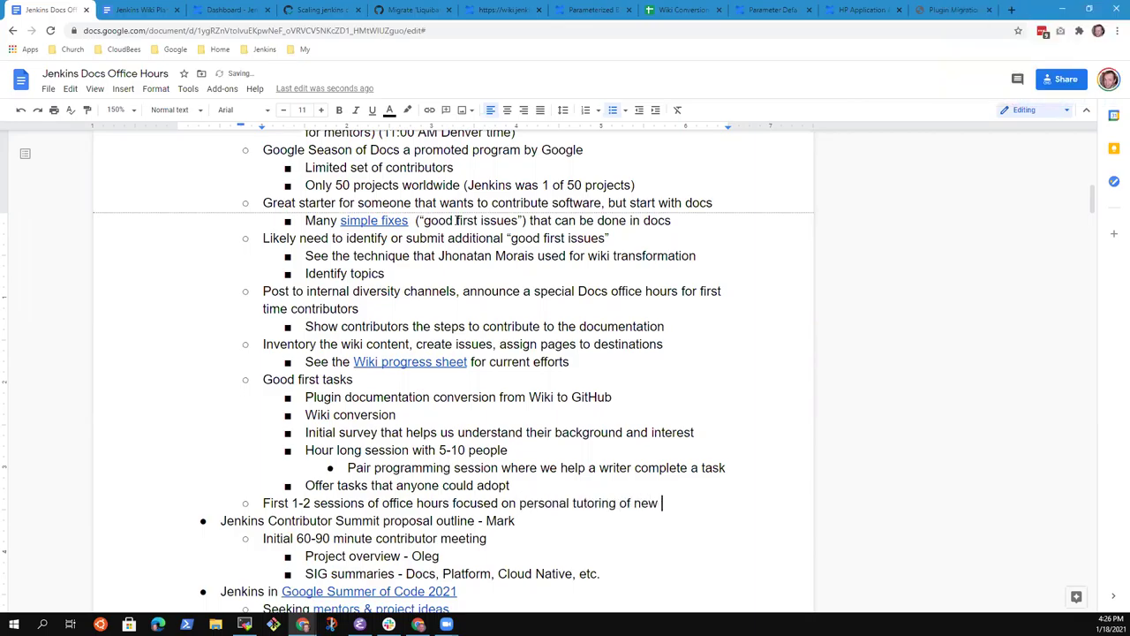
pyautogui.write('contributors')
# Step: Follow with 'After those initial tutoring sessions, invite them to return for discussion'
pyautogui.press('Return')
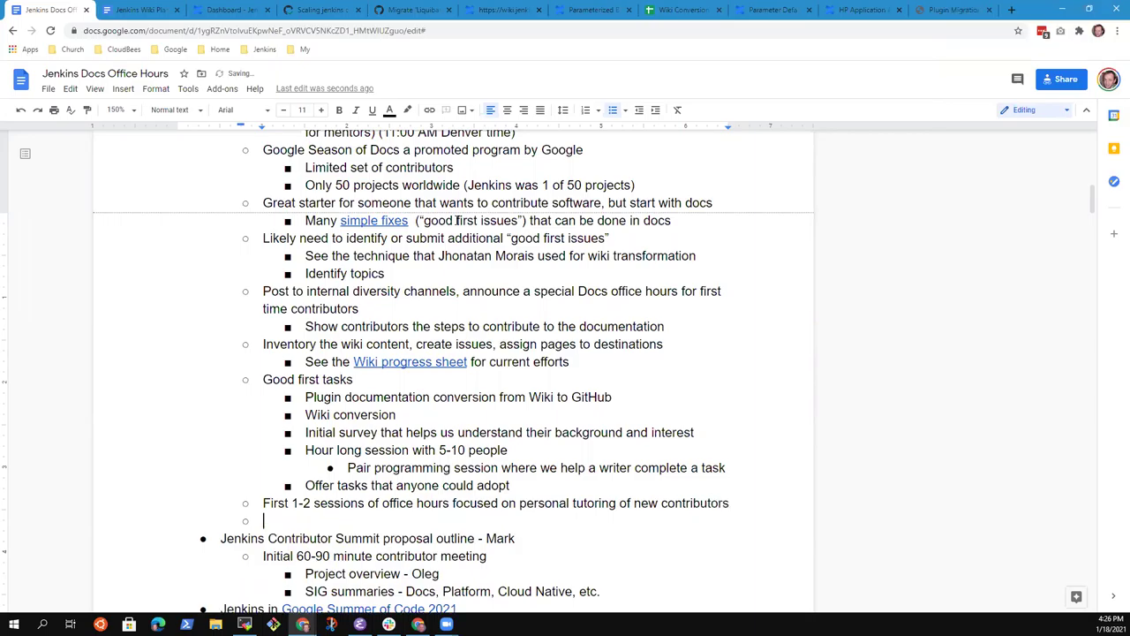
pyautogui.write('After those ')
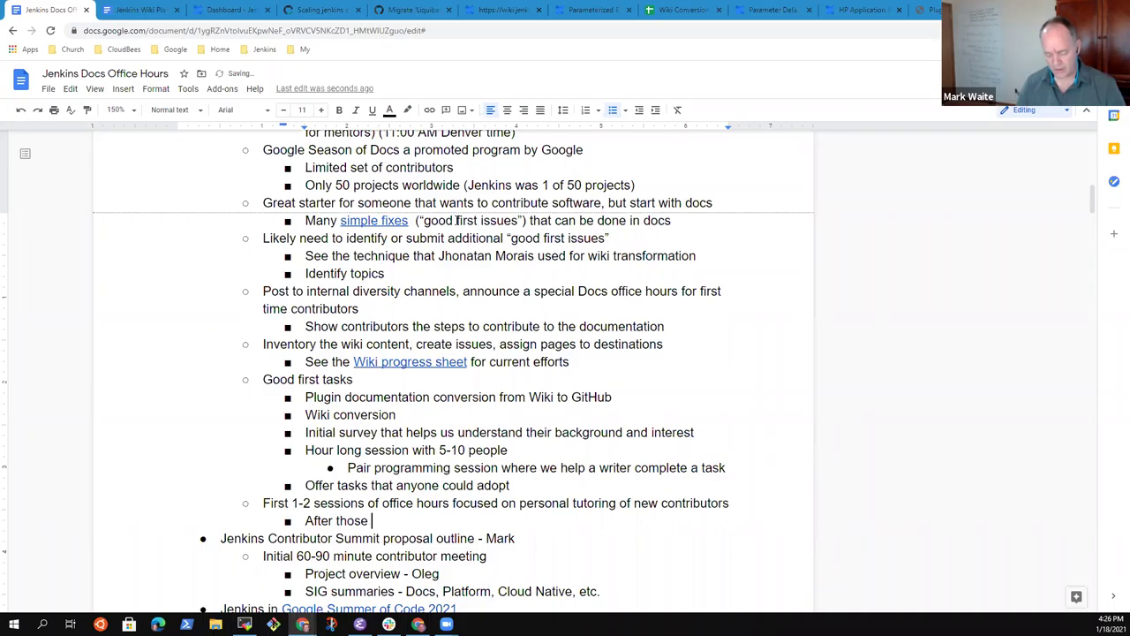
pyautogui.write('intiial tutori')
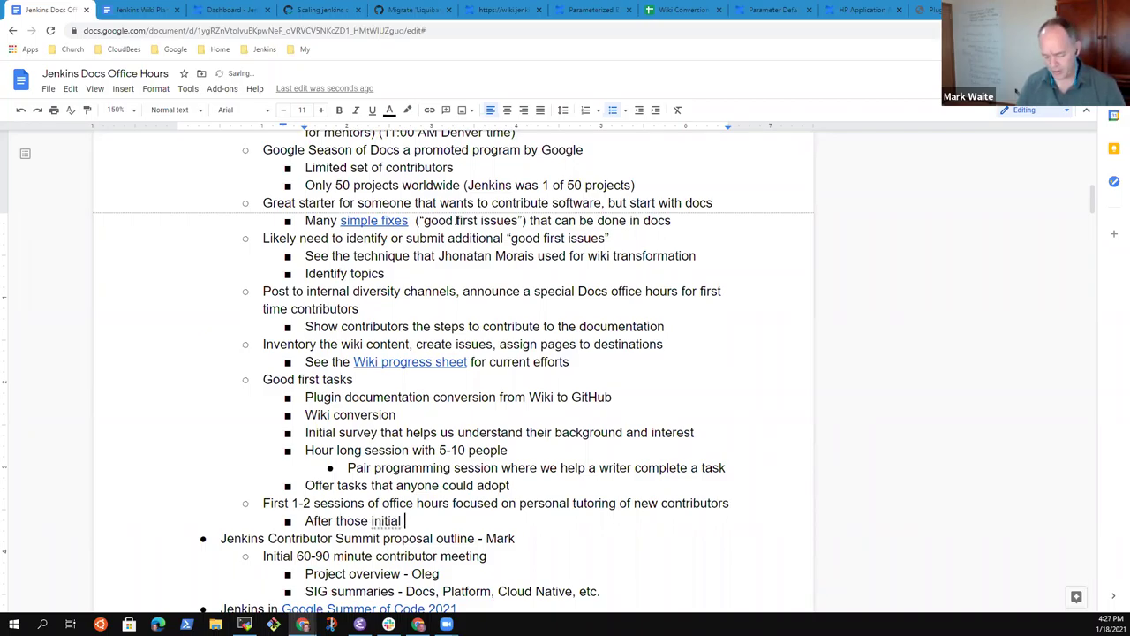
pyautogui.write('ngs,')
pyautogui.press('BackSpace')
pyautogui.press('BackSpace')
pyautogui.write('sessions, ')
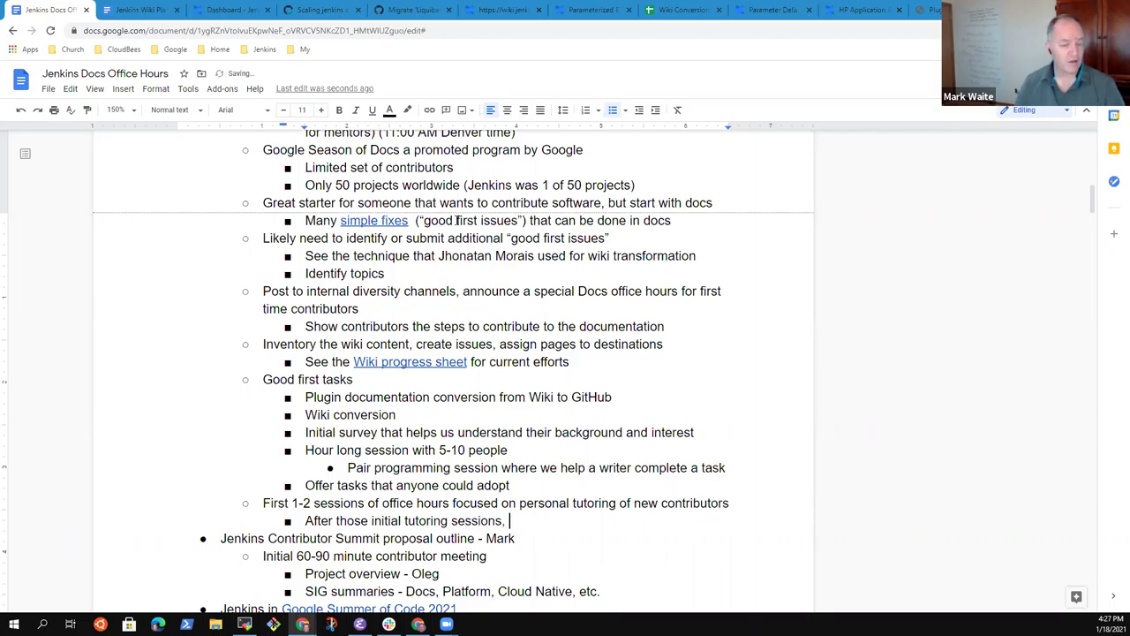
pyautogui.write('invite them to re')
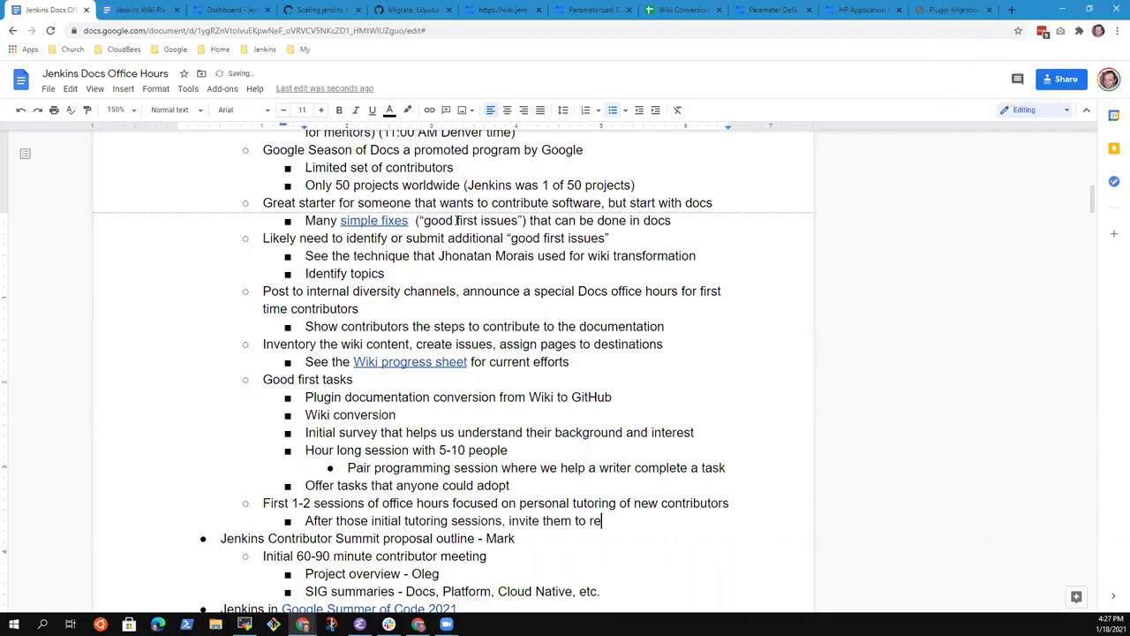
pyautogui.write('turn for discussion')
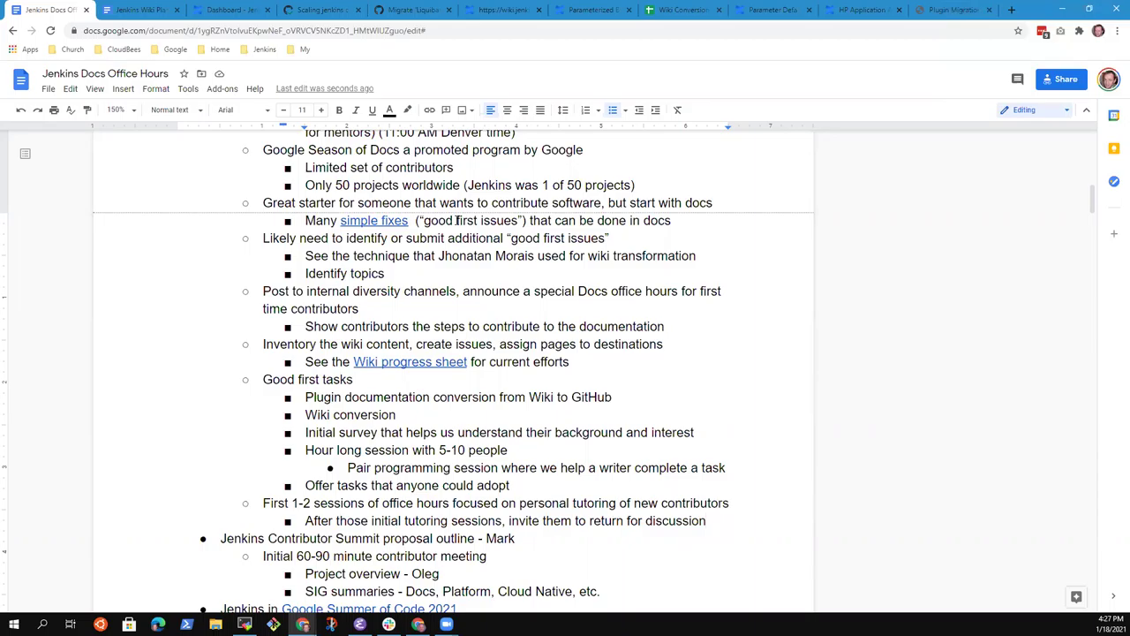
# Step: Add the bullet 'How to reduce the startup overhead for a new contributor'
pyautogui.press('Return')
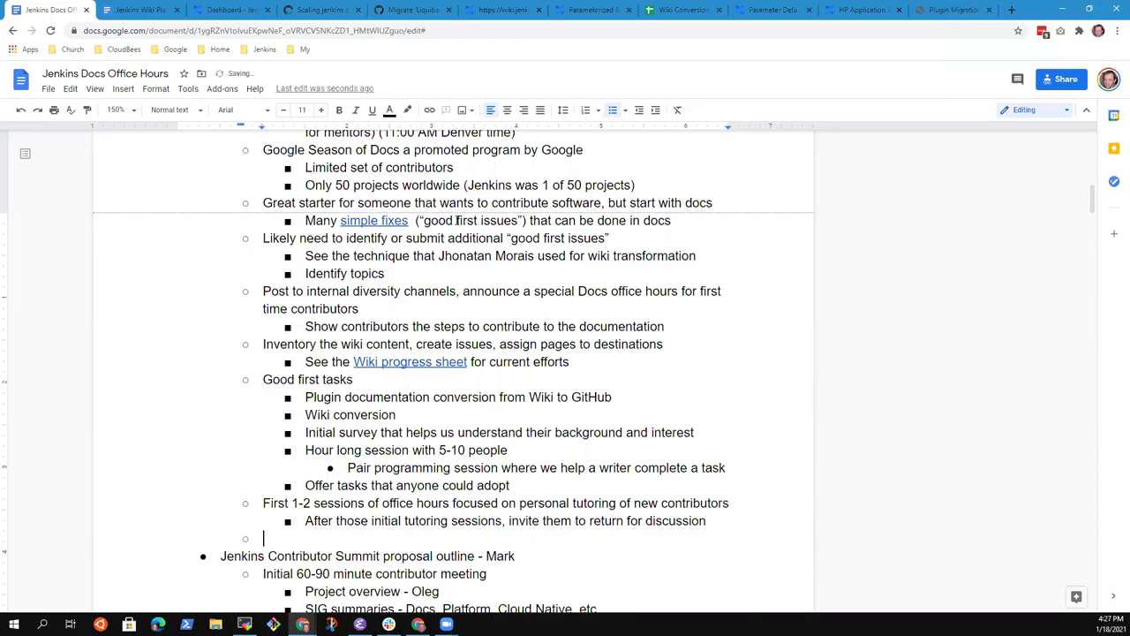
pyautogui.write('How to reduce the overhead fo')
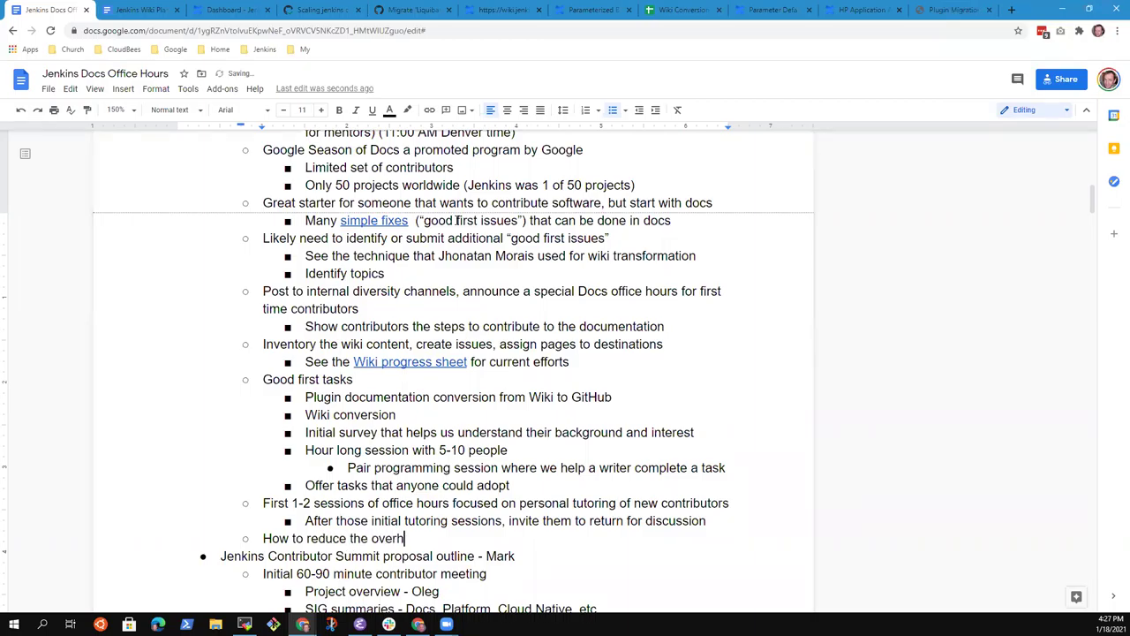
pyautogui.press('BackSpace')
pyautogui.press('BackSpace')
pyautogui.press('BackSpace')
pyautogui.write('of')
pyautogui.hotkey('ctrl', 'BackSpace')
pyautogui.hotkey('ctrl', 'BackSpace')
pyautogui.write('startup overhead')
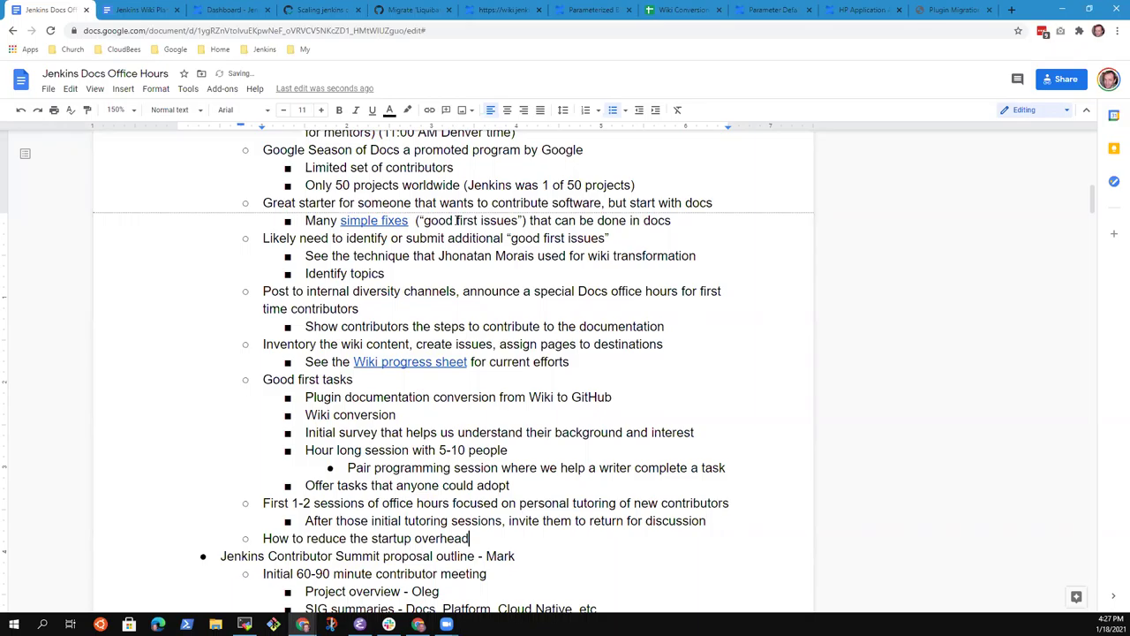
pyautogui.write(' for a new contributor')
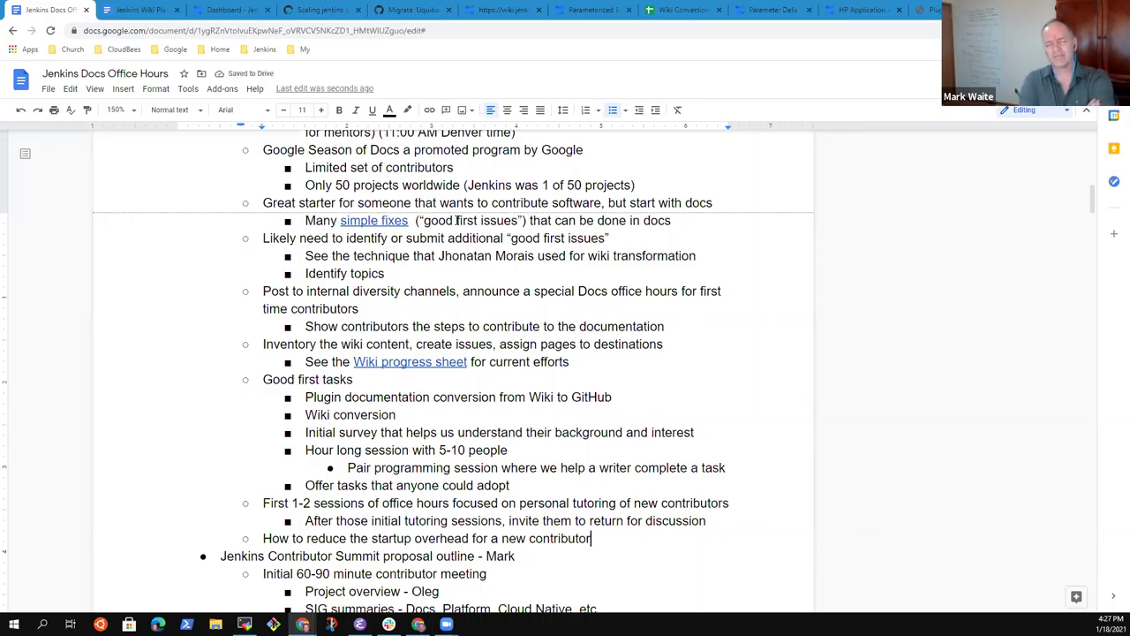
# Step: Nest a note that a contributor struggled starting development because Windows env setup isn't straightforward
pyautogui.press('Return')
pyautogui.press('Tab')
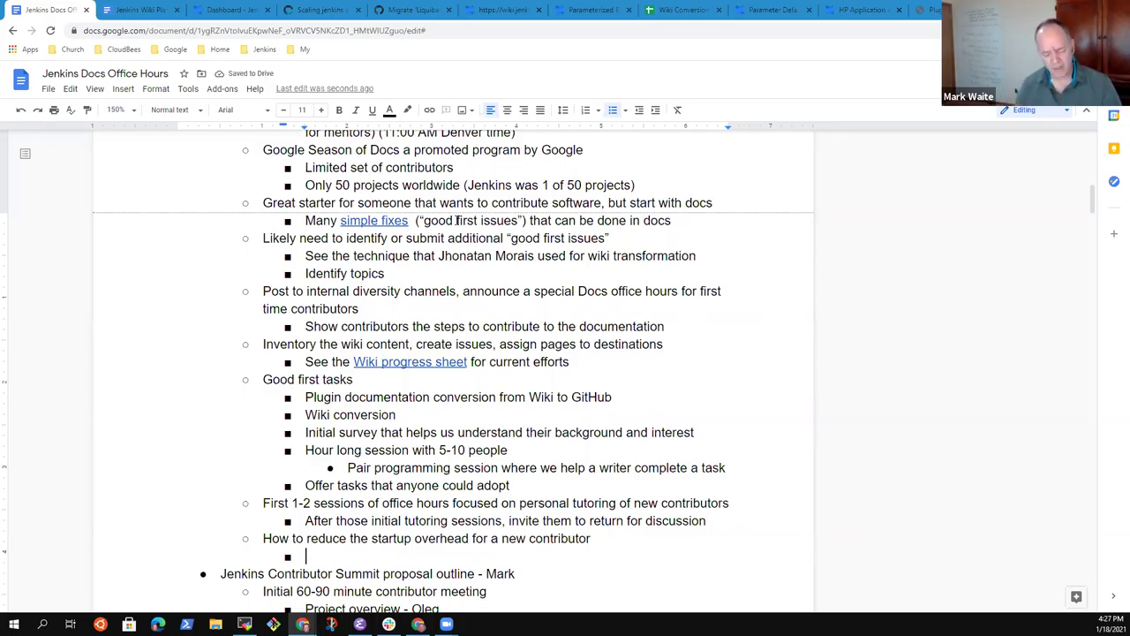
pyautogui.write('Zainaab')
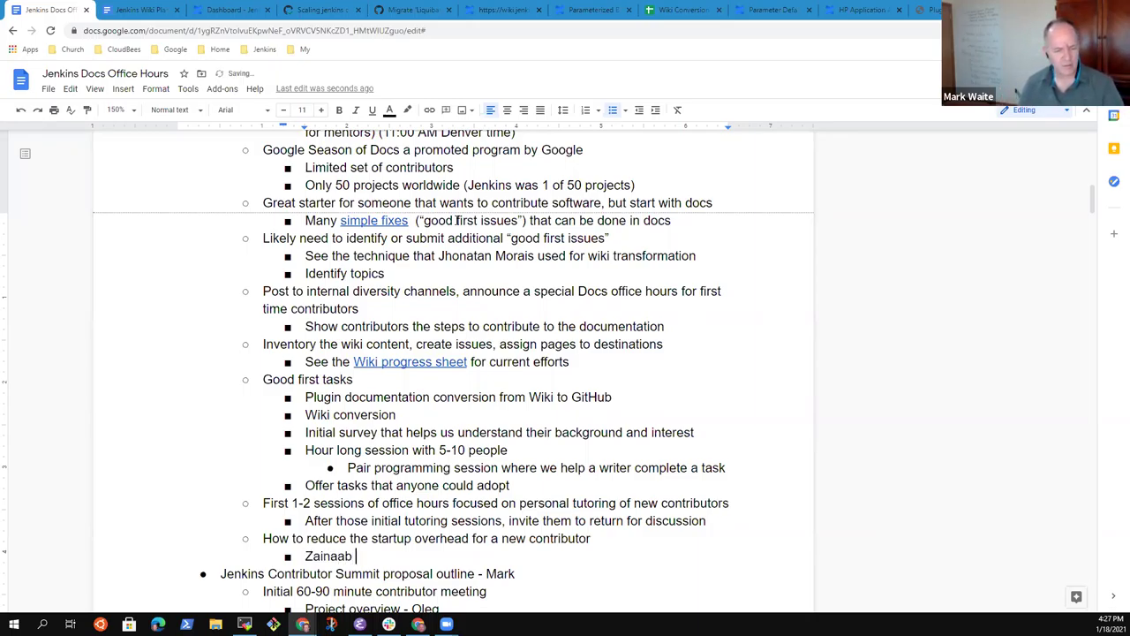
pyautogui.press('BackSpace')
pyautogui.press('BackSpace')
pyautogui.press('BackSpace')
pyautogui.write('b ha')
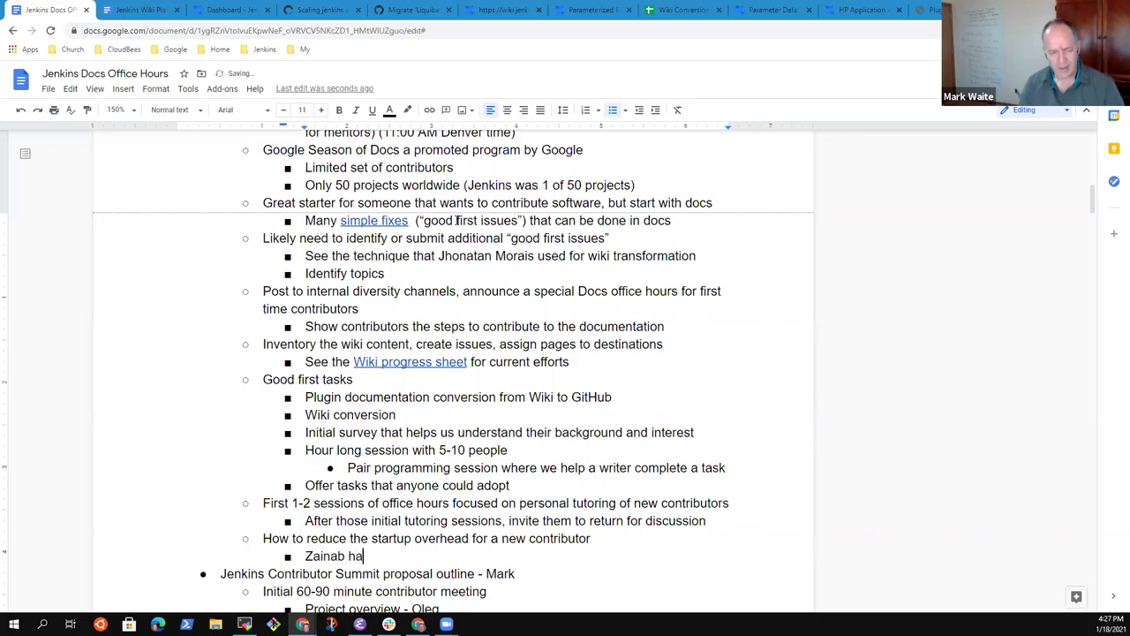
pyautogui.write('d signi')
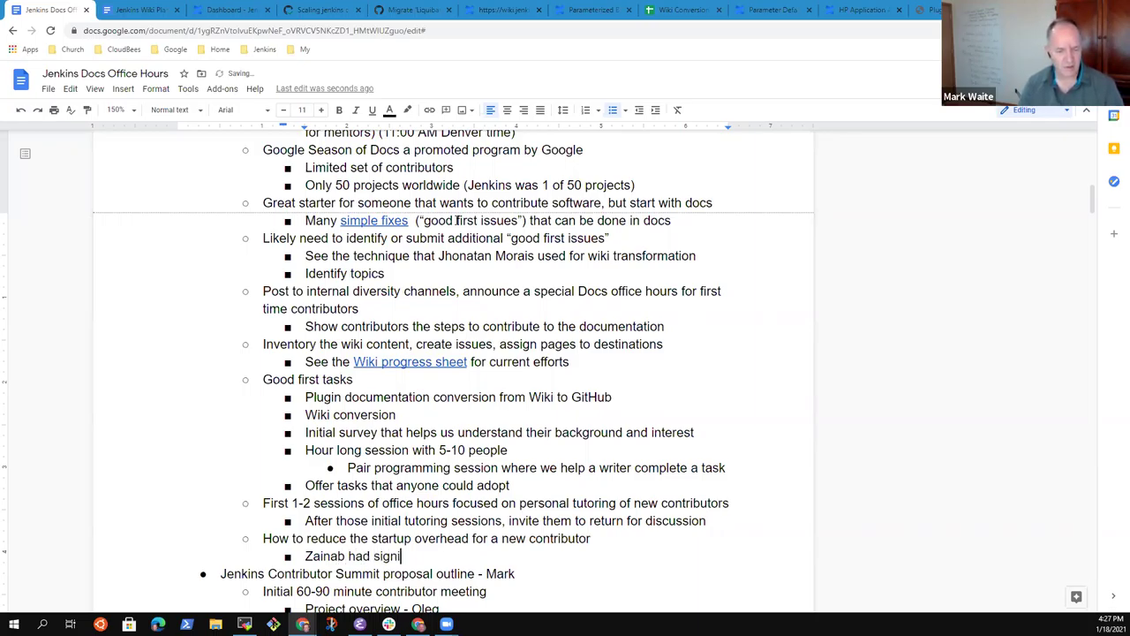
pyautogui.write('ficant challenges starting development because wh')
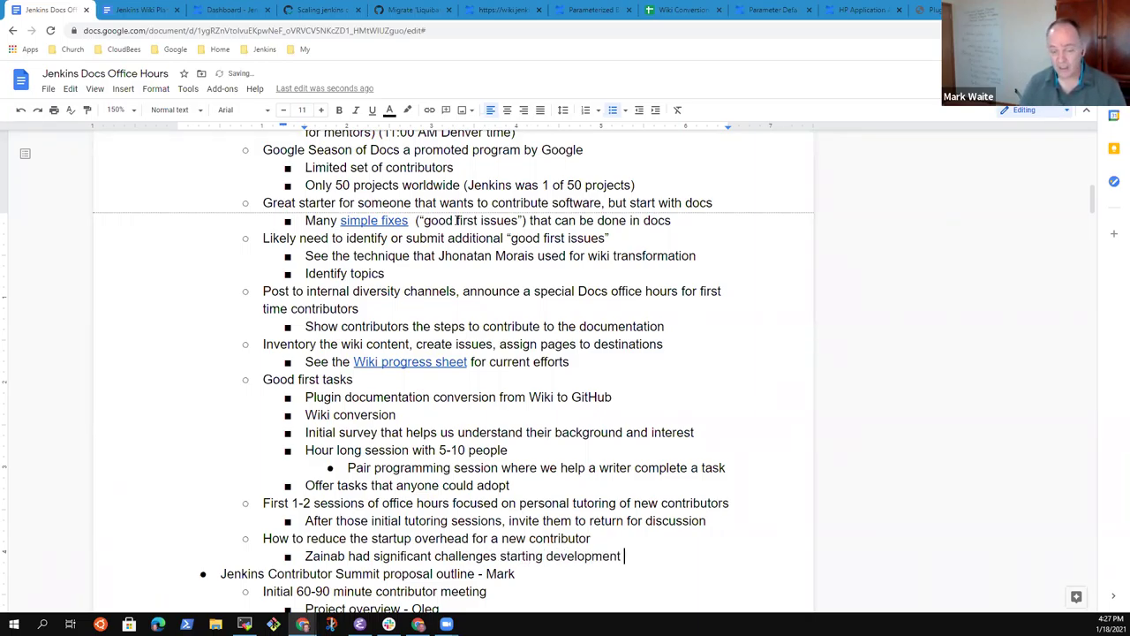
pyautogui.press('BackSpace')
pyautogui.press('BackSpace')
pyautogui.write('she was on Windows and')
pyautogui.press('BackSpace')
pyautogui.press('BackSpace')
pyautogui.press('BackSpace')
pyautogui.write('nd ')
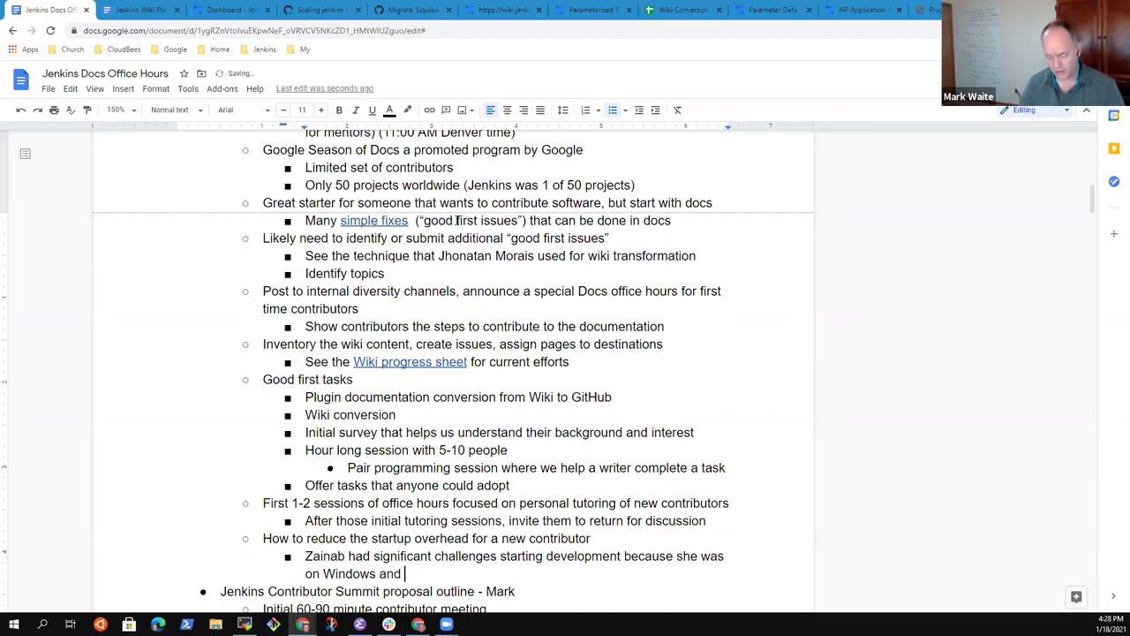
pyautogui.write('Windows e')
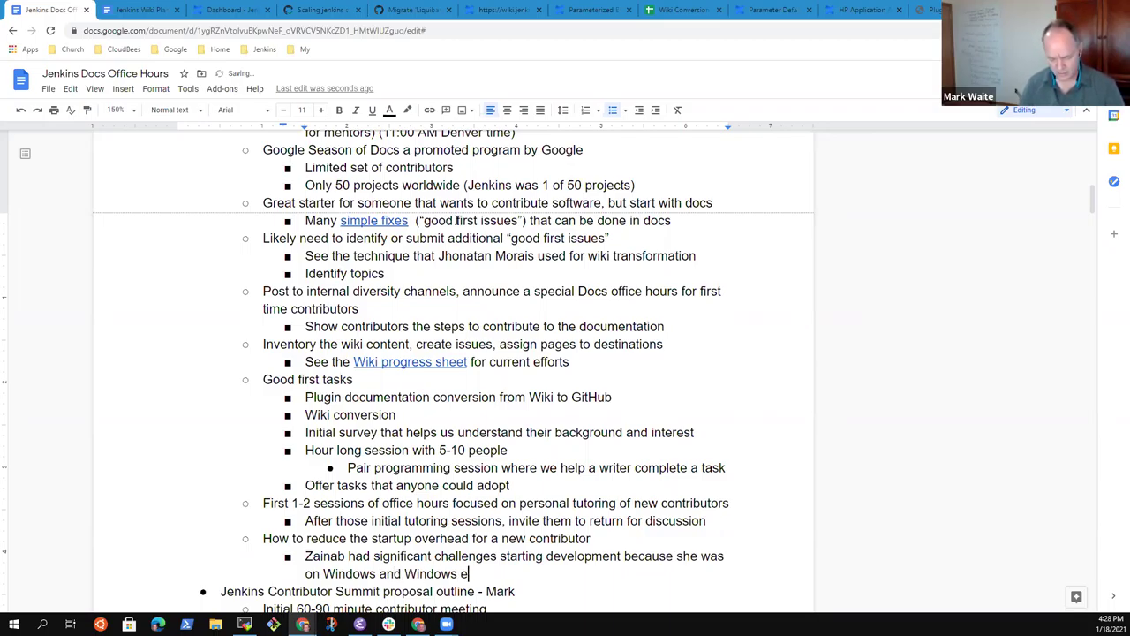
pyautogui.write('nv setup is no')
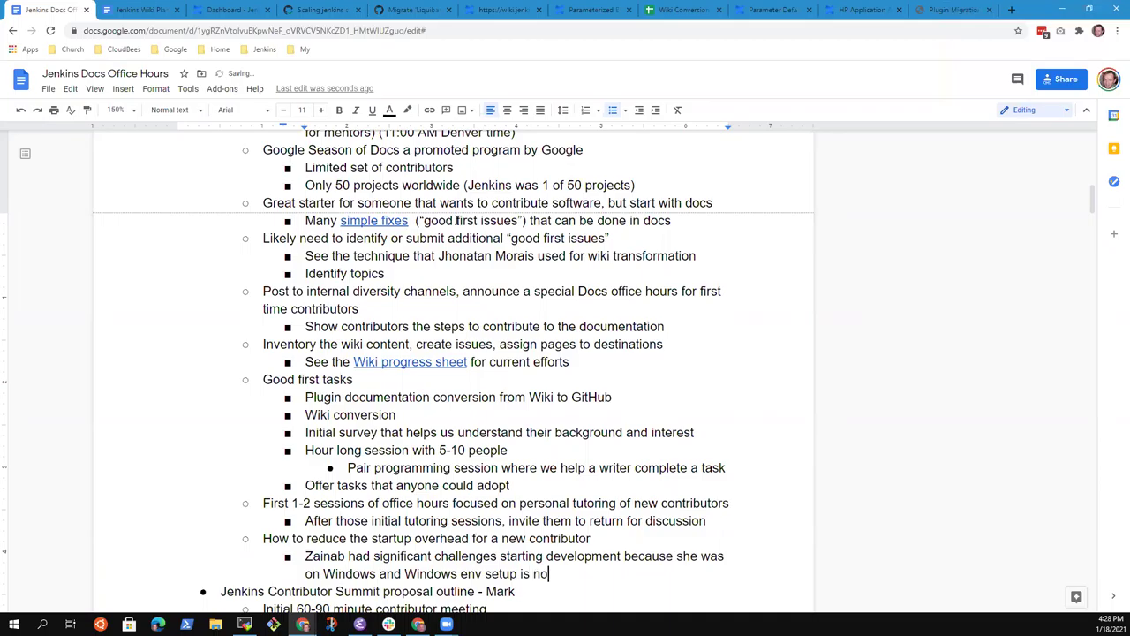
pyautogui.write('t straight')
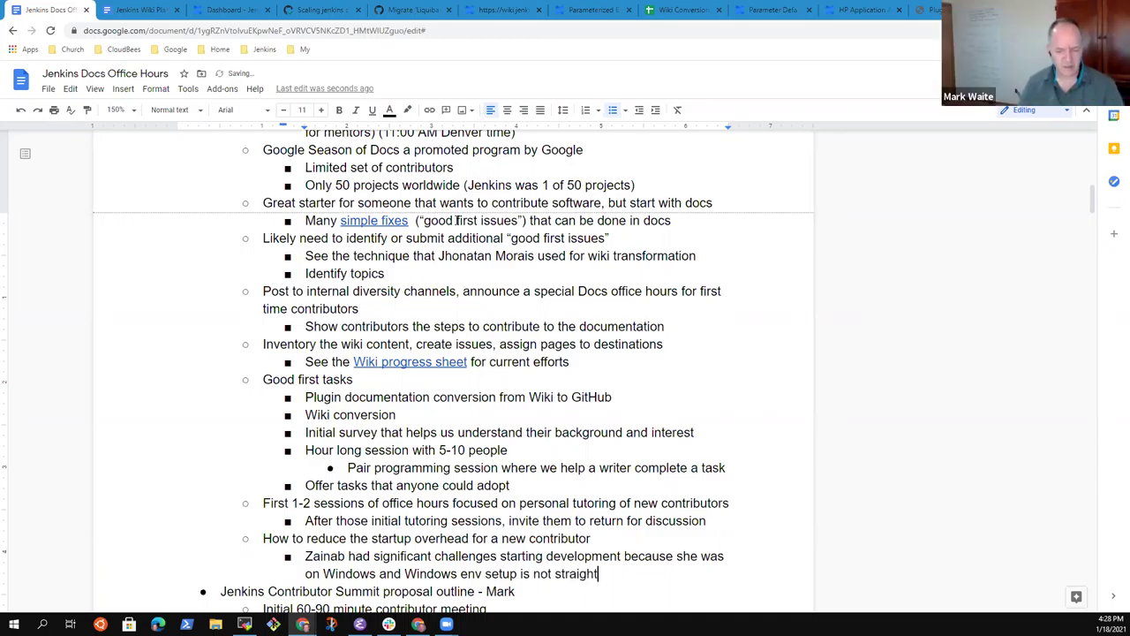
pyautogui.write('forward')
# Step: Add a deeper sub-bullet: a contributor runs Windows and uses WSL 2 for jenkins.io dev
pyautogui.press('Return')
pyautogui.press('Tab')
pyautogui.write('Mark')
pyautogui.press('BackSpace')
pyautogui.press('BackSpace')
pyautogui.press('BackSpace')
pyautogui.press('BackSpace')
pyautogui.write('IO')
pyautogui.press('BackSpace')
pyautogui.press('BackSpace')
pyautogui.write('Oleg runs wi')
pyautogui.press('BackSpace')
pyautogui.press('BackSpace')
pyautogui.write('Windows')
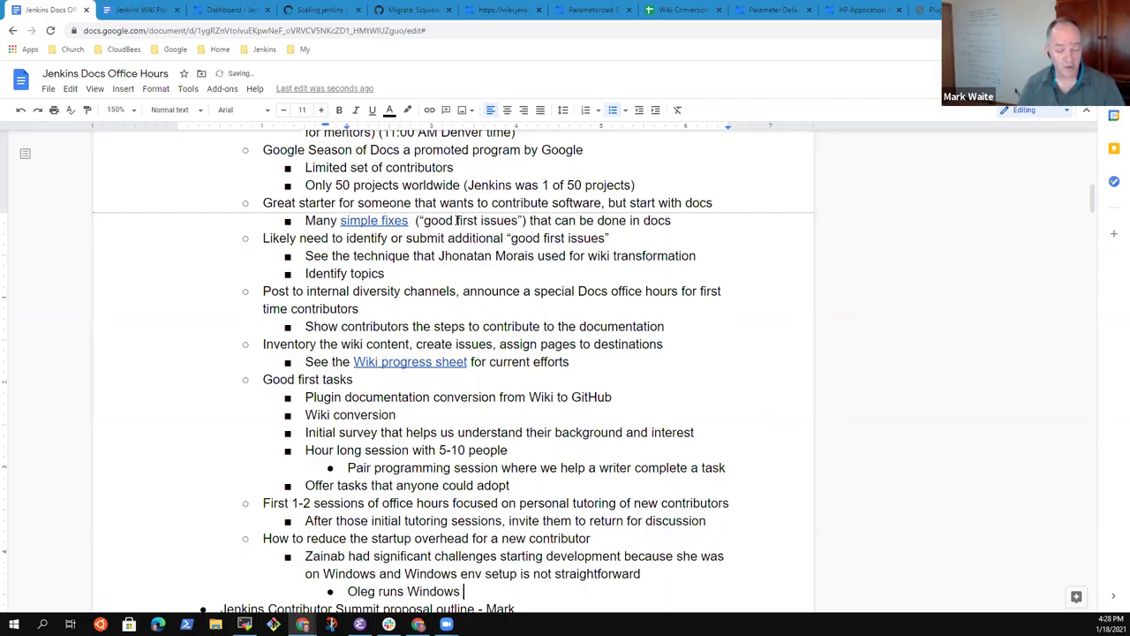
pyautogui.write('and uses ')
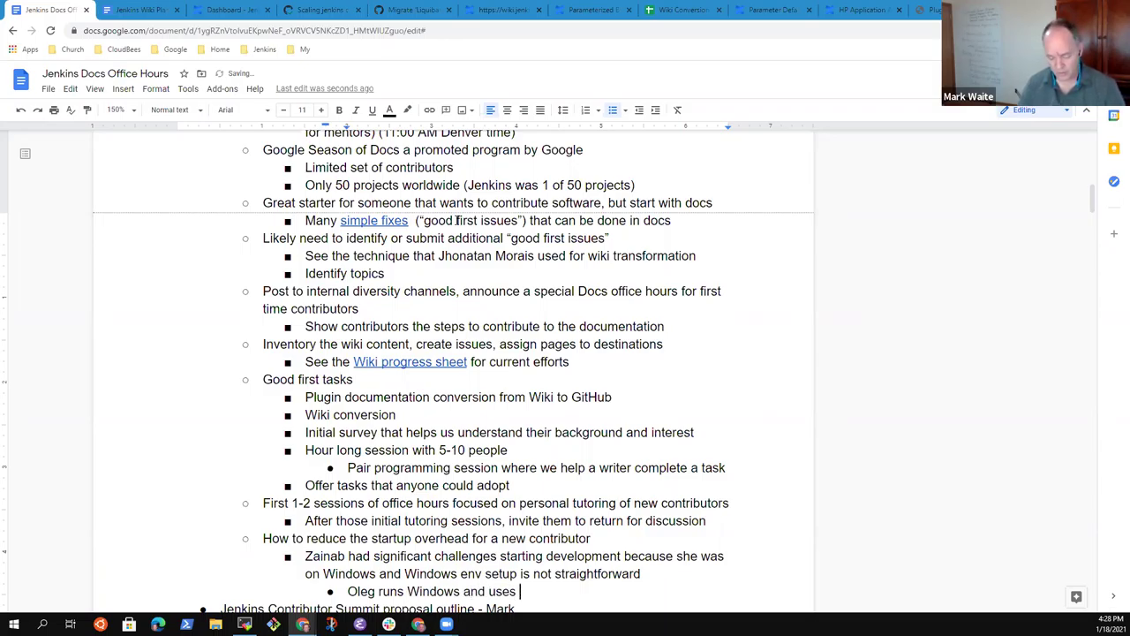
pyautogui.write('WSL 2 f')
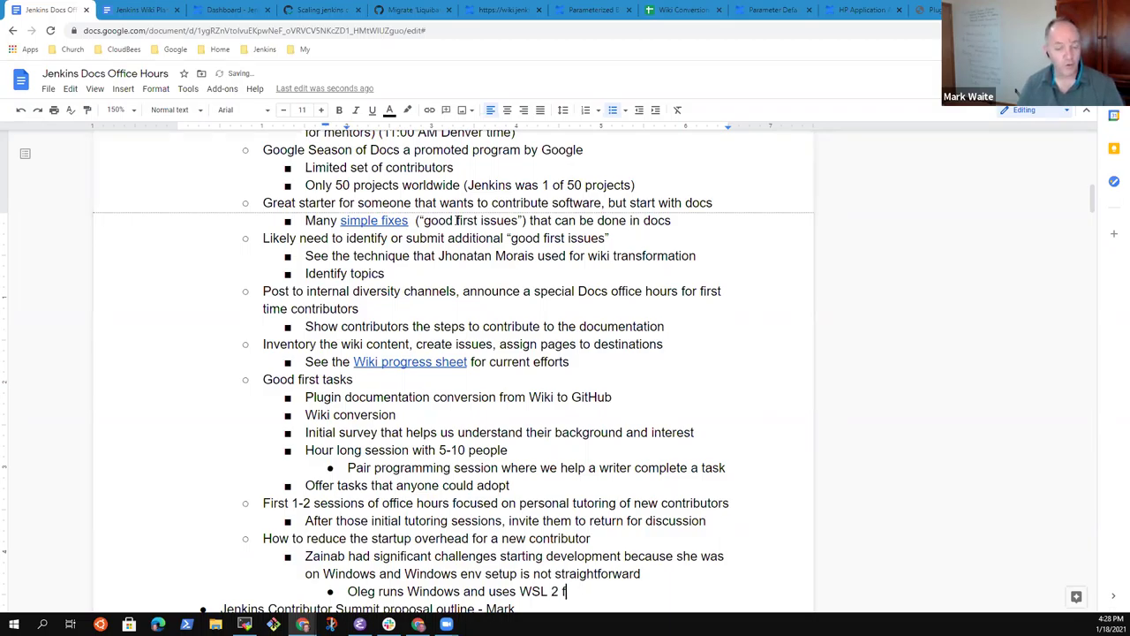
pyautogui.write('or jenkins.')
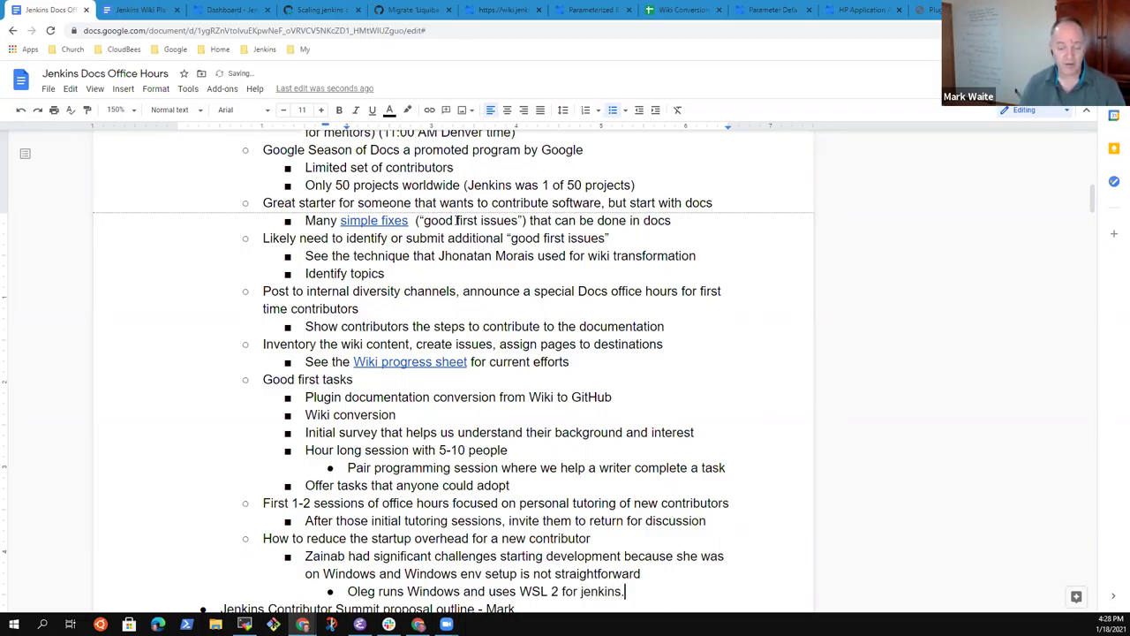
pyautogui.write('io dev')
# Step: Note the other contributor had an older Windows version that can't run WSL 2
pyautogui.press('Return')
pyautogui.write('Zainab')
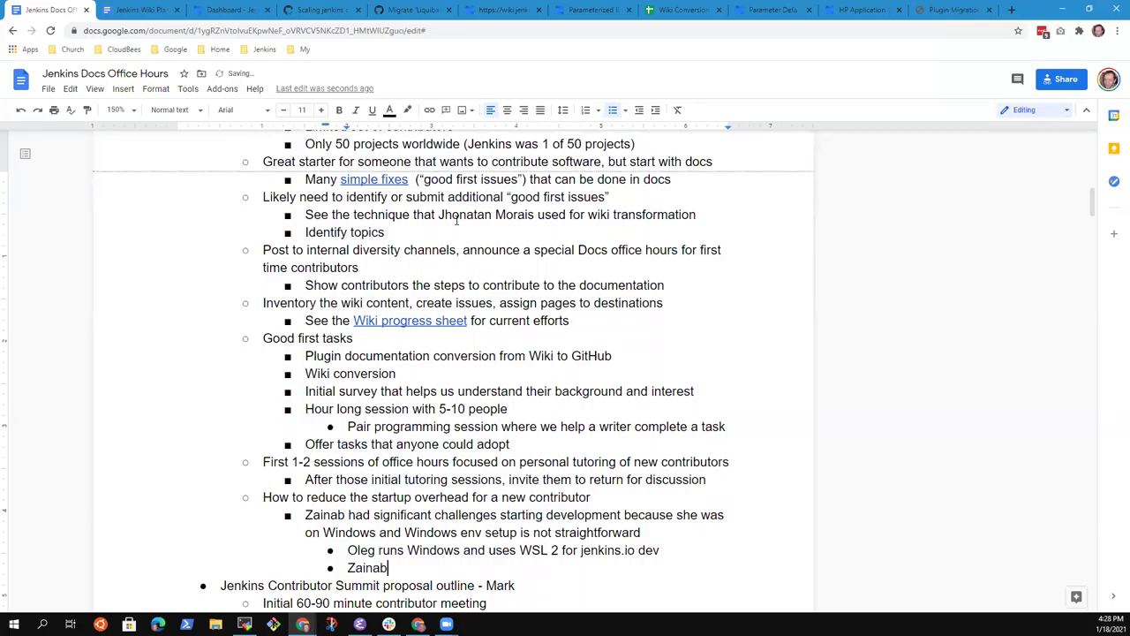
pyautogui.write(' could')
pyautogui.hotkey('ctrl', 'BackSpace')
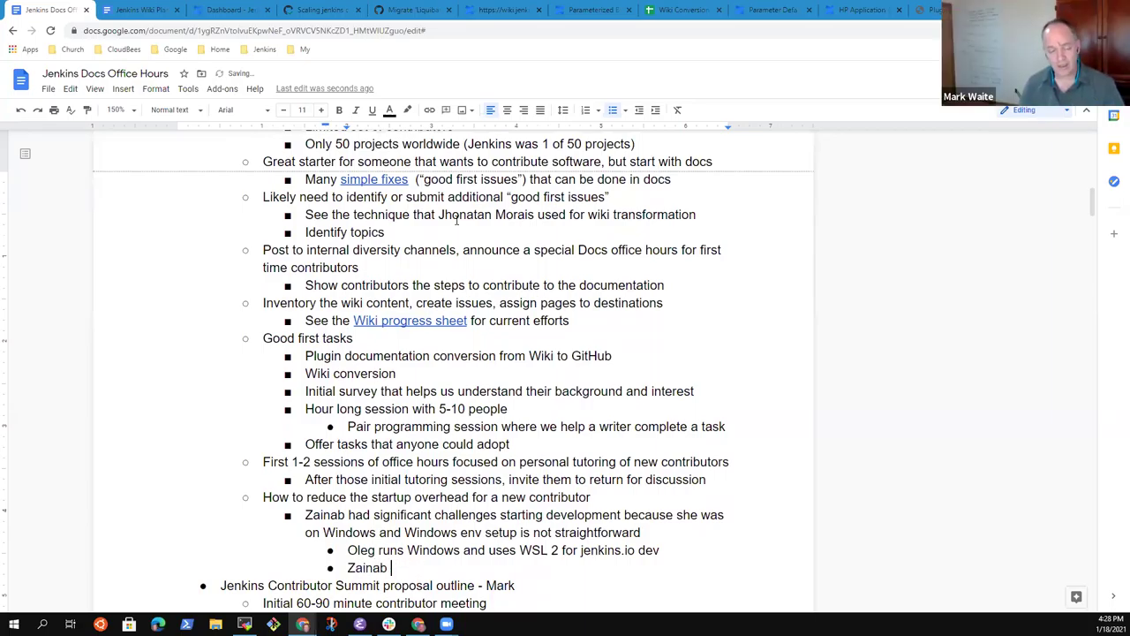
pyautogui.write('had an olde')
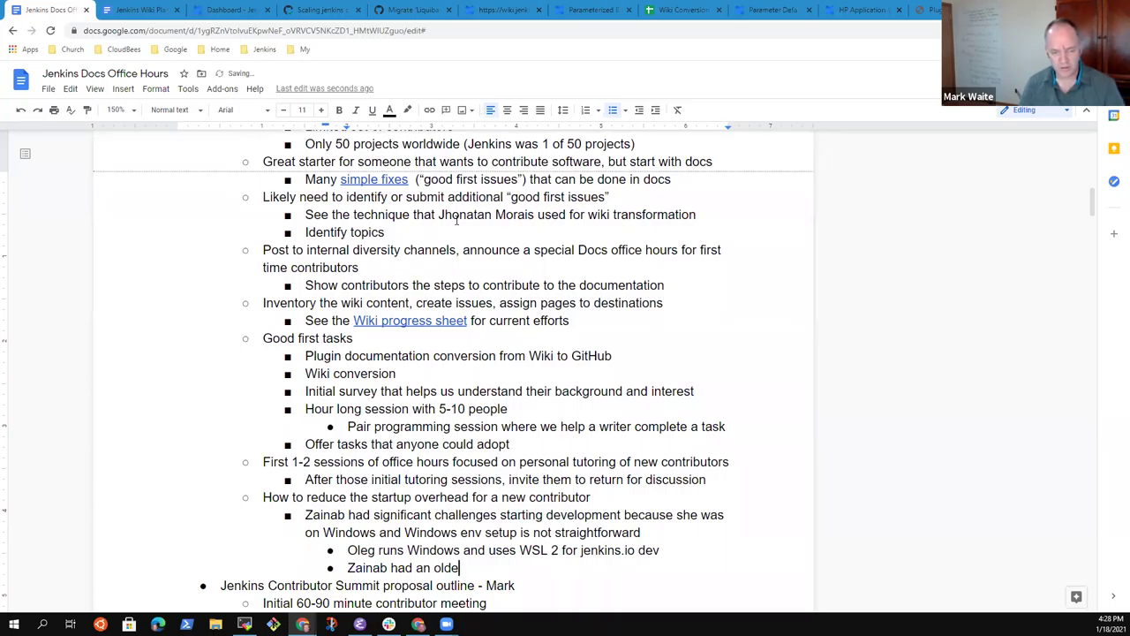
pyautogui.write('r Windows ')
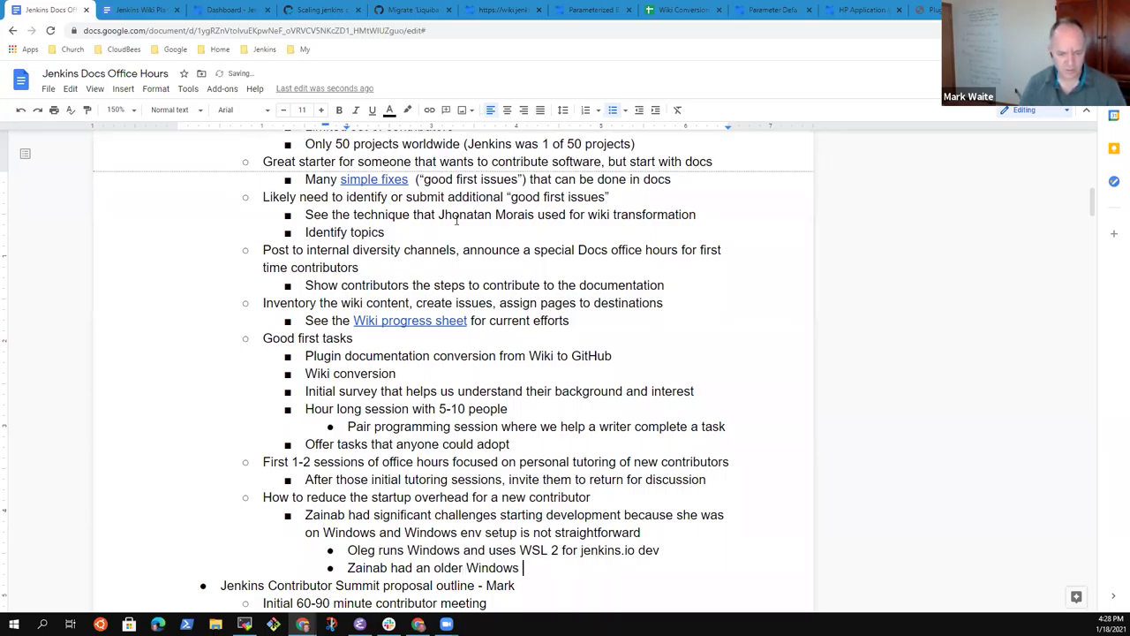
pyautogui.write('version o')
pyautogui.press('BackSpace')
pyautogui.press('BackSpace')
pyautogui.press('BackSpace')
pyautogui.press('BackSpace')
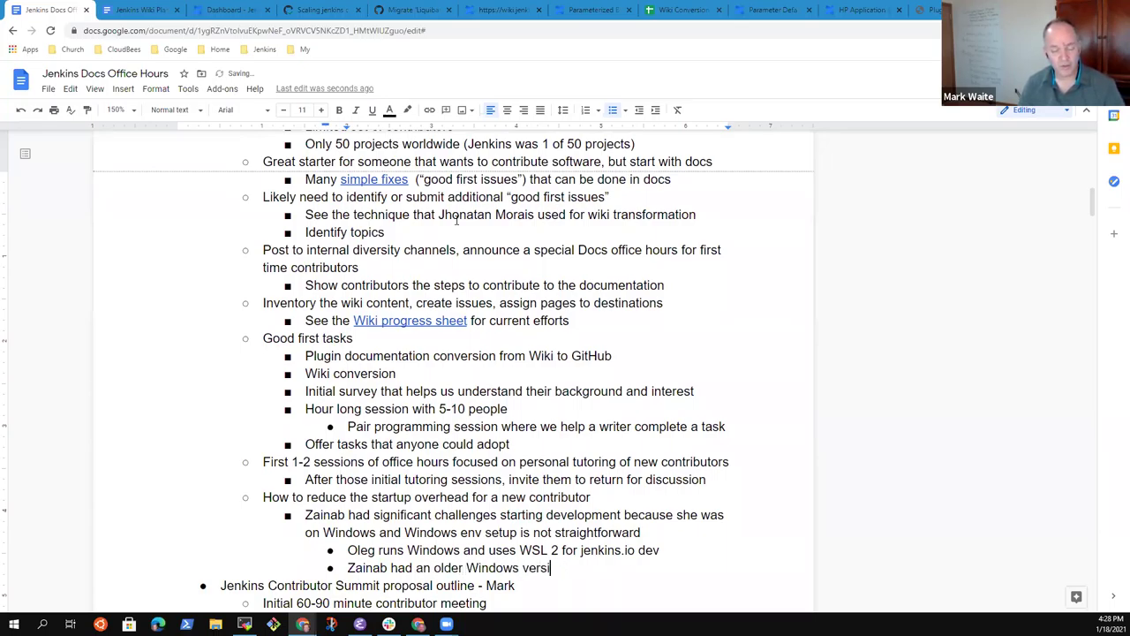
pyautogui.write('on that')
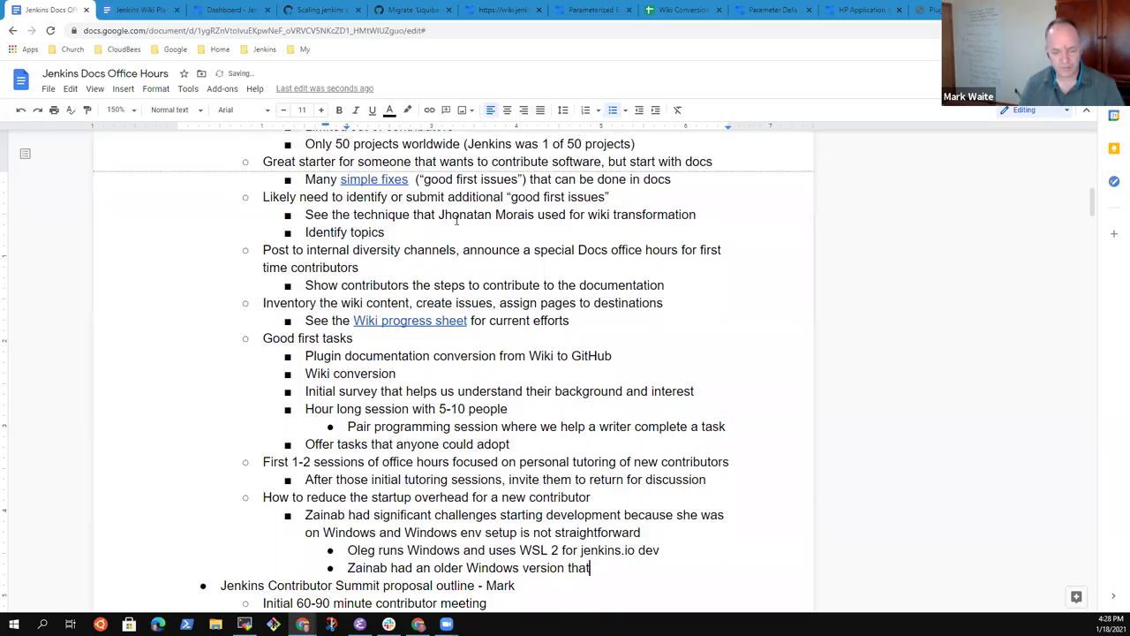
pyautogui.write(" can't run ")
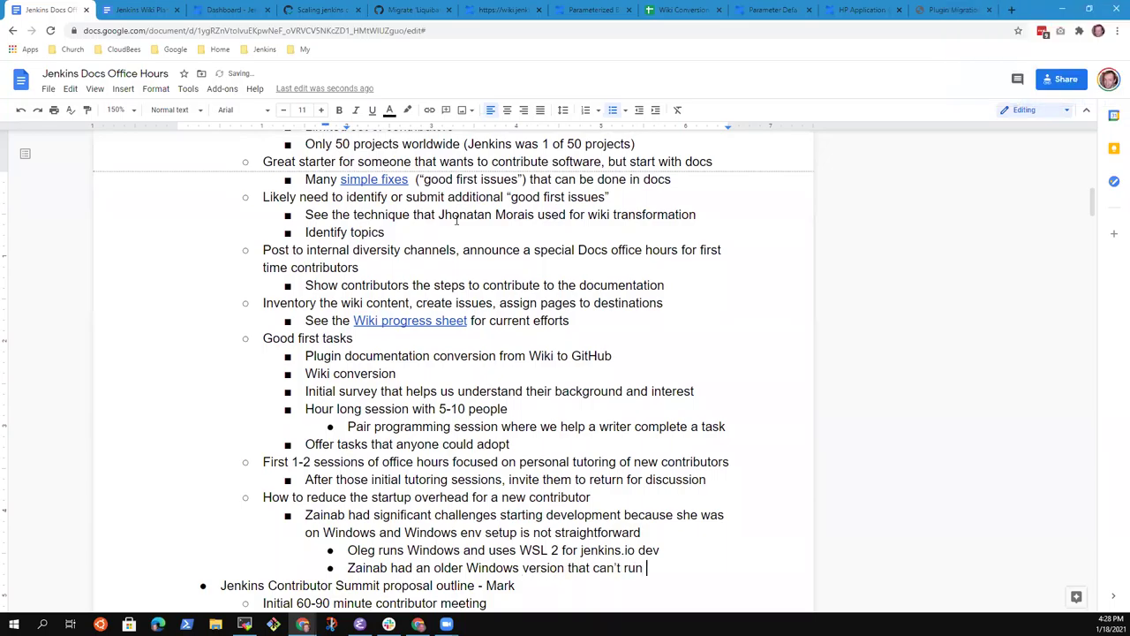
pyautogui.write('WSL 2')
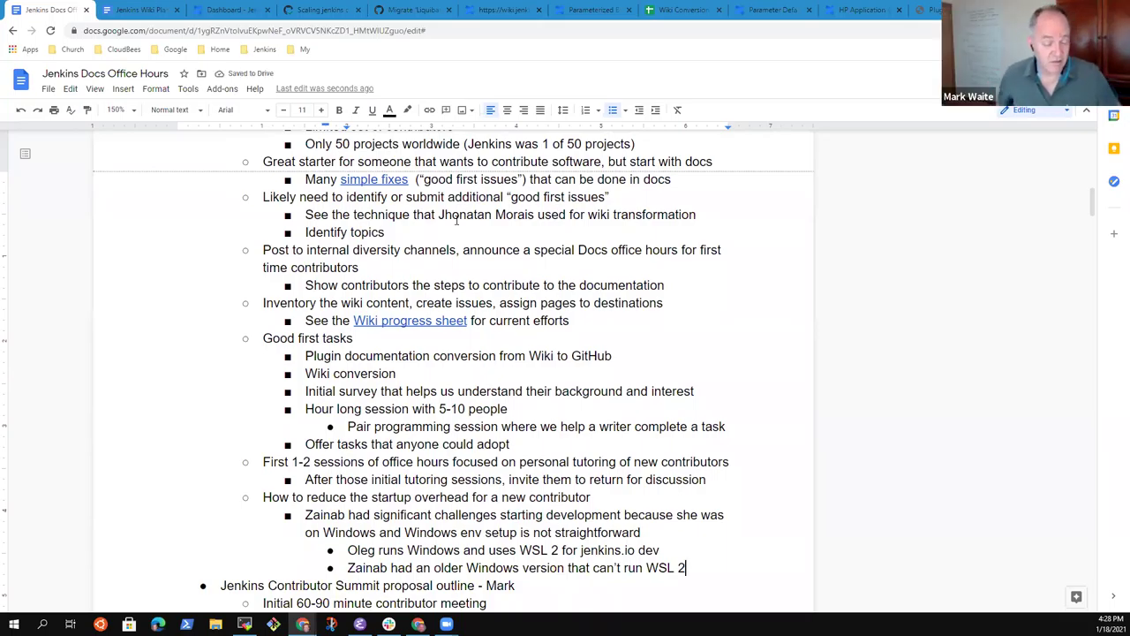
# Step: Add the solution: a virtual machine running Linux for docs dev
pyautogui.press('Return')
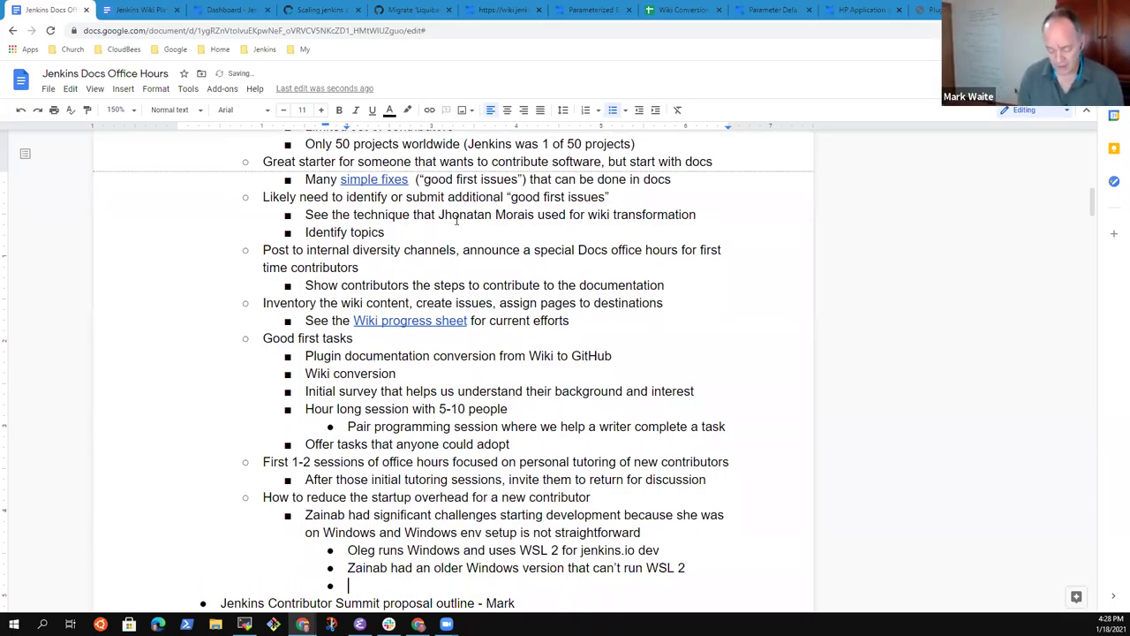
pyautogui.write('Zai')
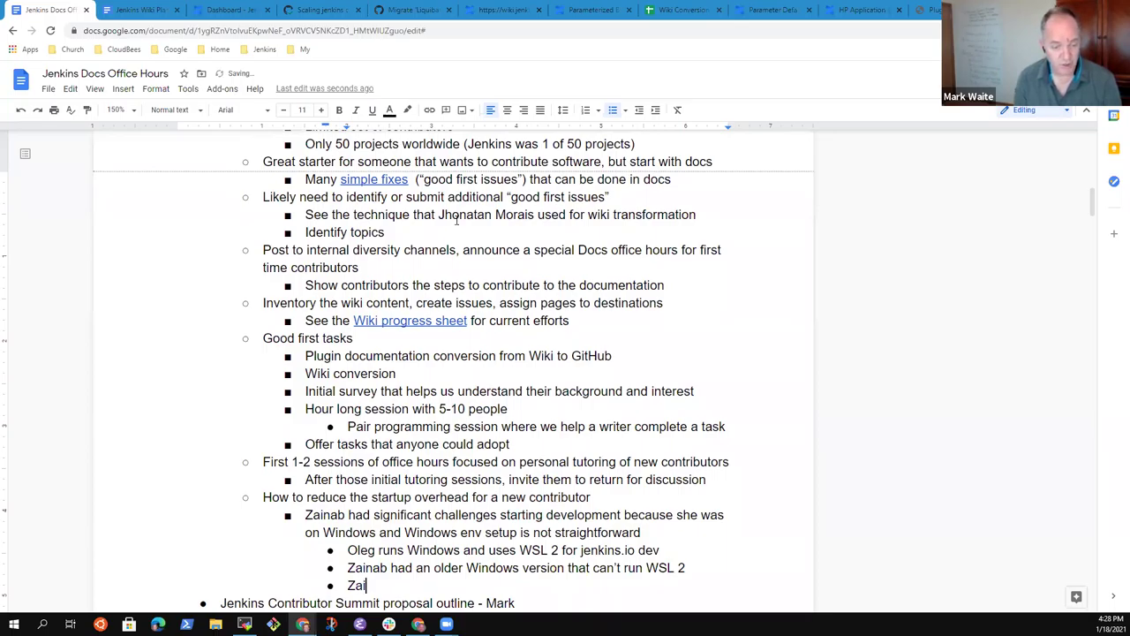
pyautogui.write("nab's solution: ")
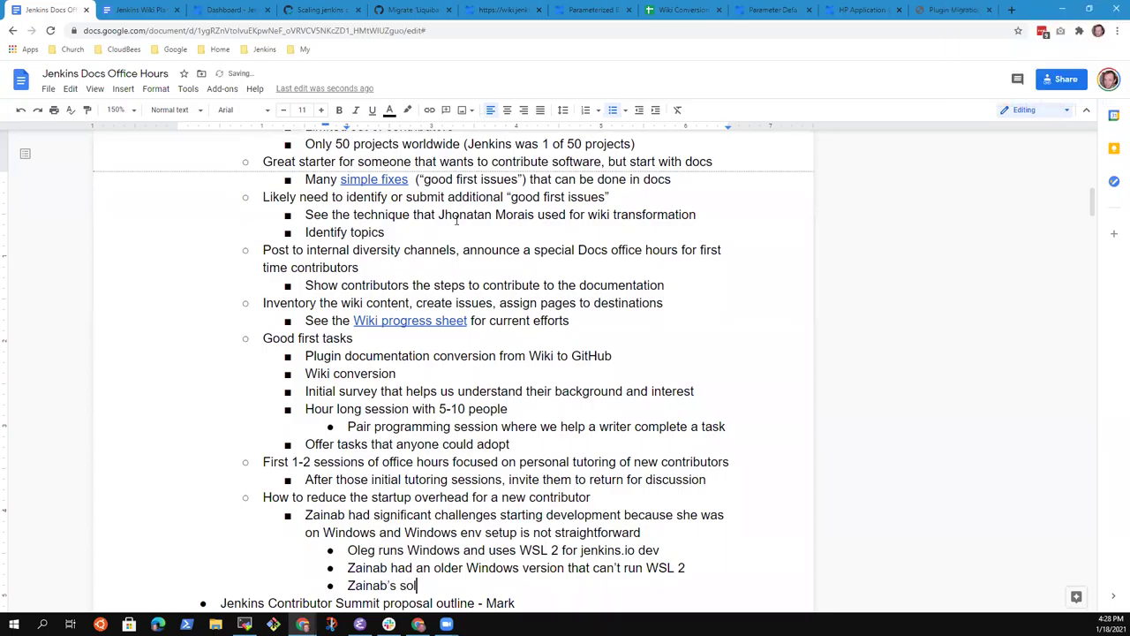
pyautogui.write('virtual macv')
pyautogui.press('BackSpace')
pyautogui.write('hine running')
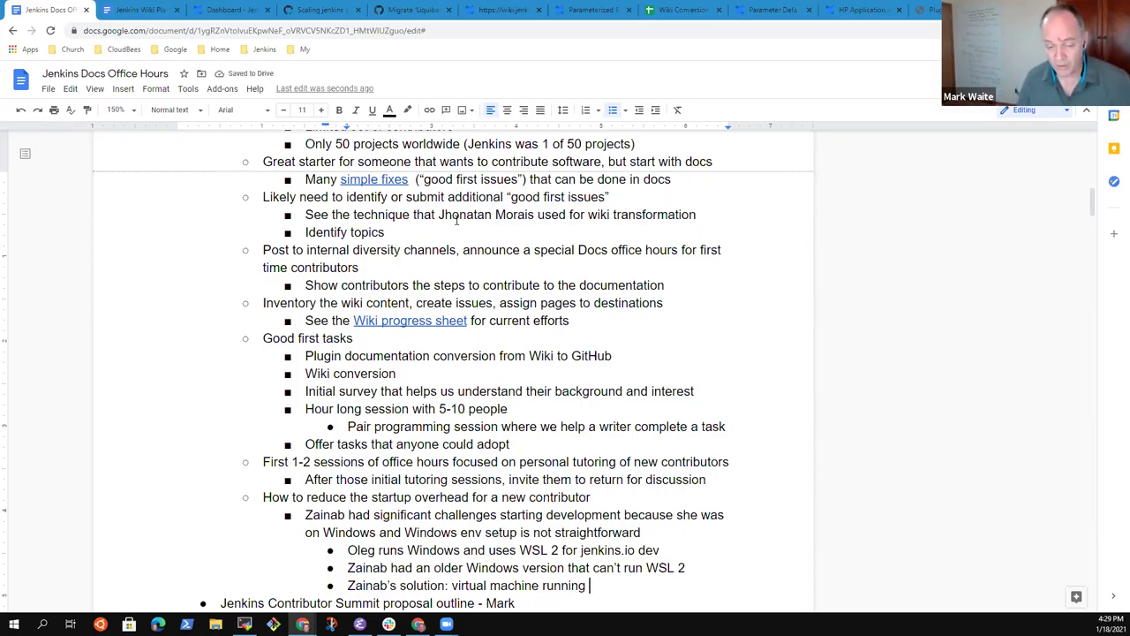
pyautogui.write('Linux for docs dev')
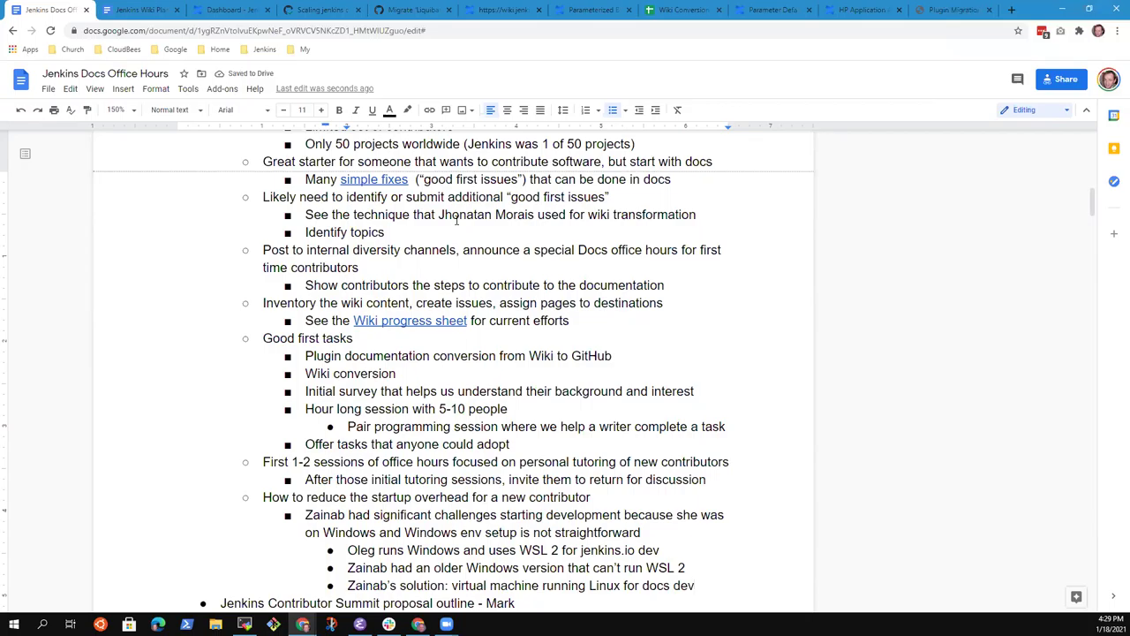
# Step: Create an empty bullet one level out, below the Linux virtual machine solution
pyautogui.press('Return')
pyautogui.hotkey('shift', 'Tab')
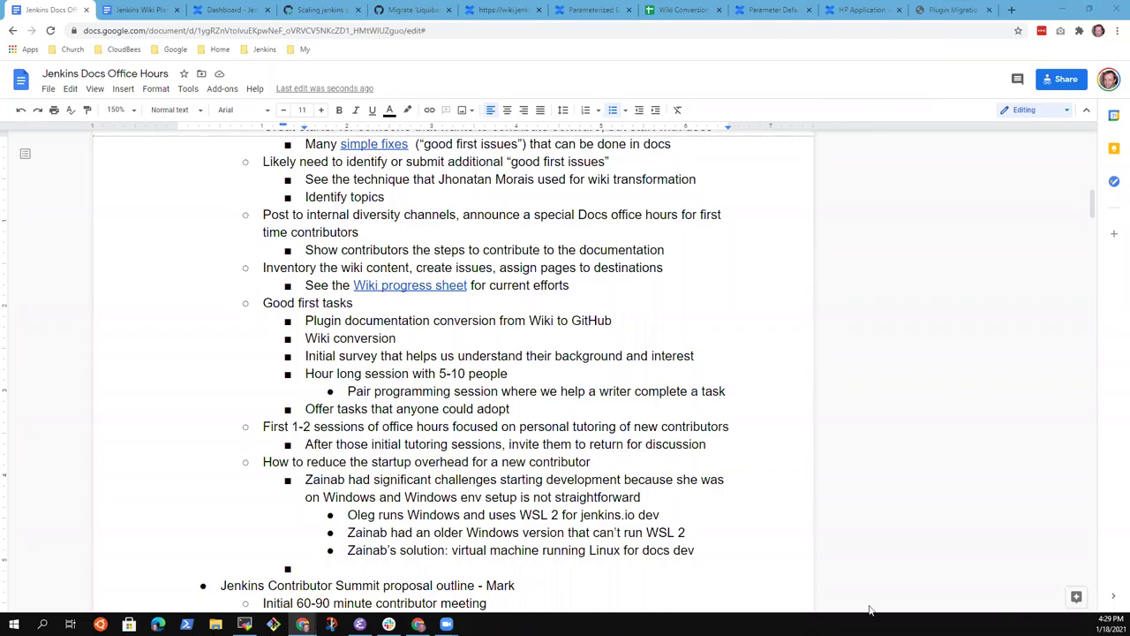
# Step: Outdent the empty bullet and ask whether doc development can be done on a Raspberry Pi
pyautogui.click(328, 569)
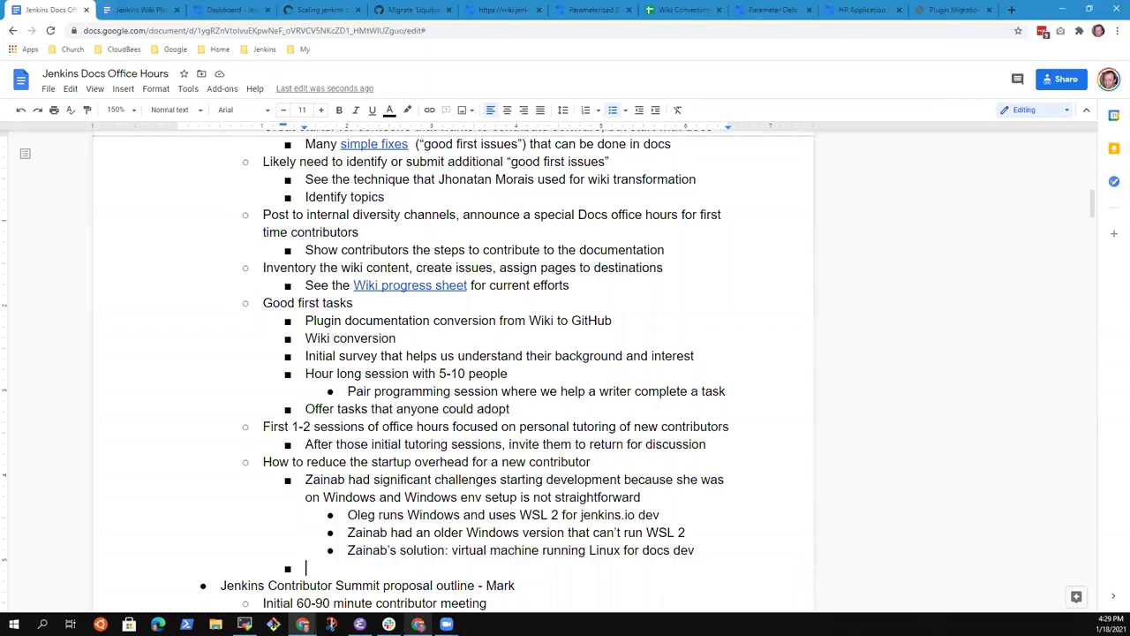
pyautogui.moveTo(447, 624)
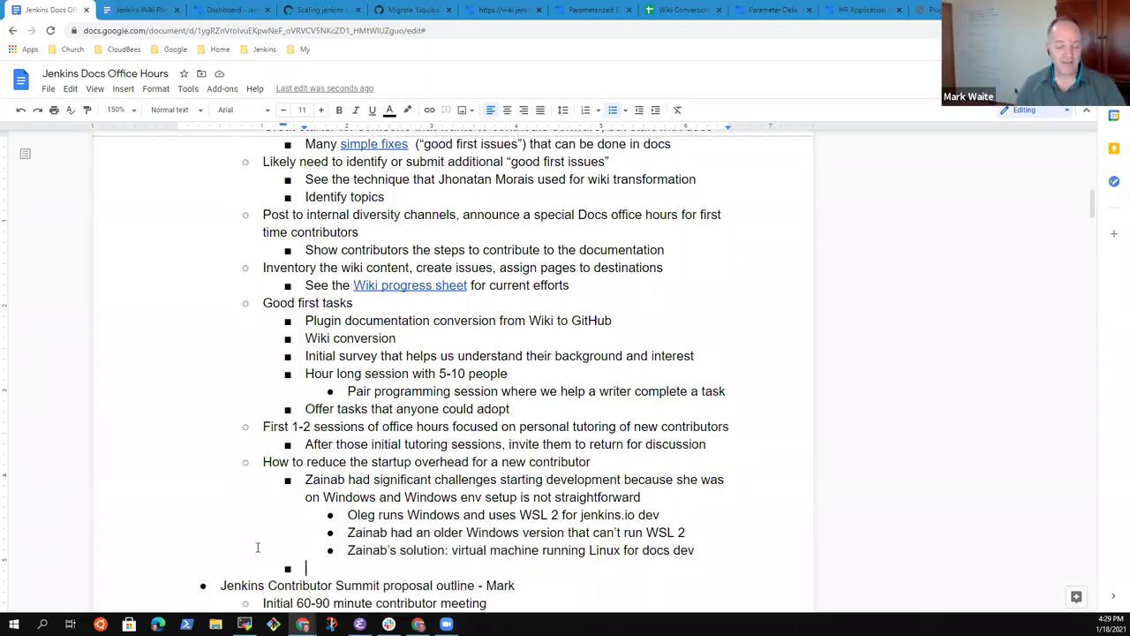
pyautogui.scroll(-3, 319, 291)
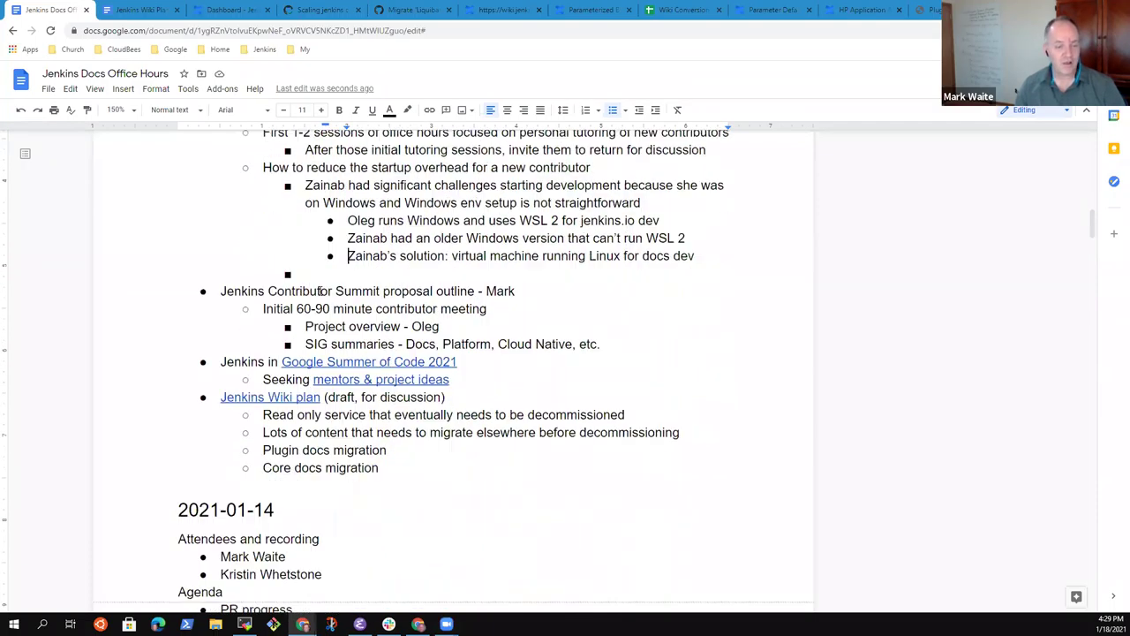
pyautogui.press('Up')
pyautogui.press('Up')
pyautogui.press('Up')
pyautogui.press('Up')
pyautogui.press('Up')
pyautogui.press('Up')
pyautogui.press('Up')
pyautogui.press('Up')
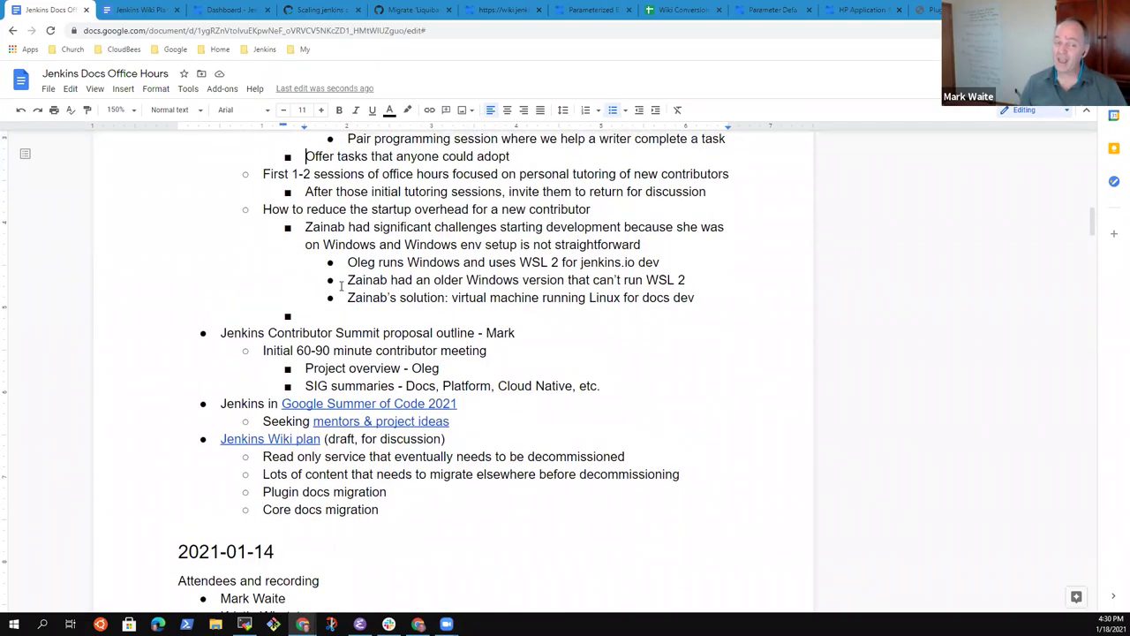
pyautogui.press('Down')
pyautogui.press('Down')
pyautogui.press('Home')
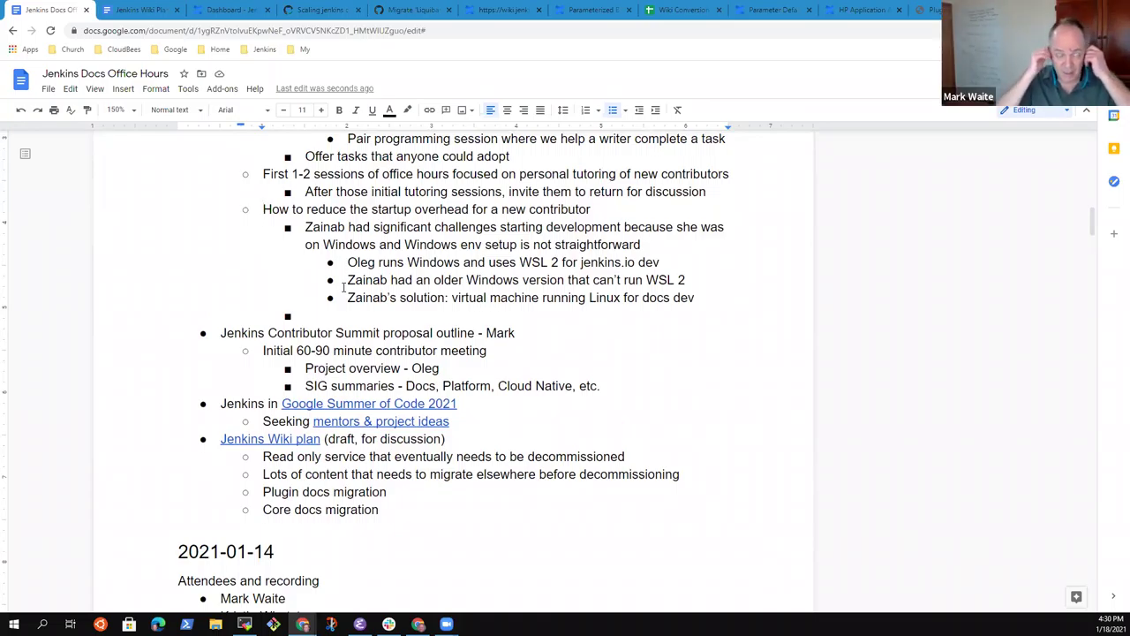
pyautogui.press('Down')
pyautogui.press('Down')
pyautogui.press('Down')
pyautogui.press('Down')
pyautogui.press('Down')
pyautogui.press('Down')
pyautogui.hotkey('shift', 'Tab')
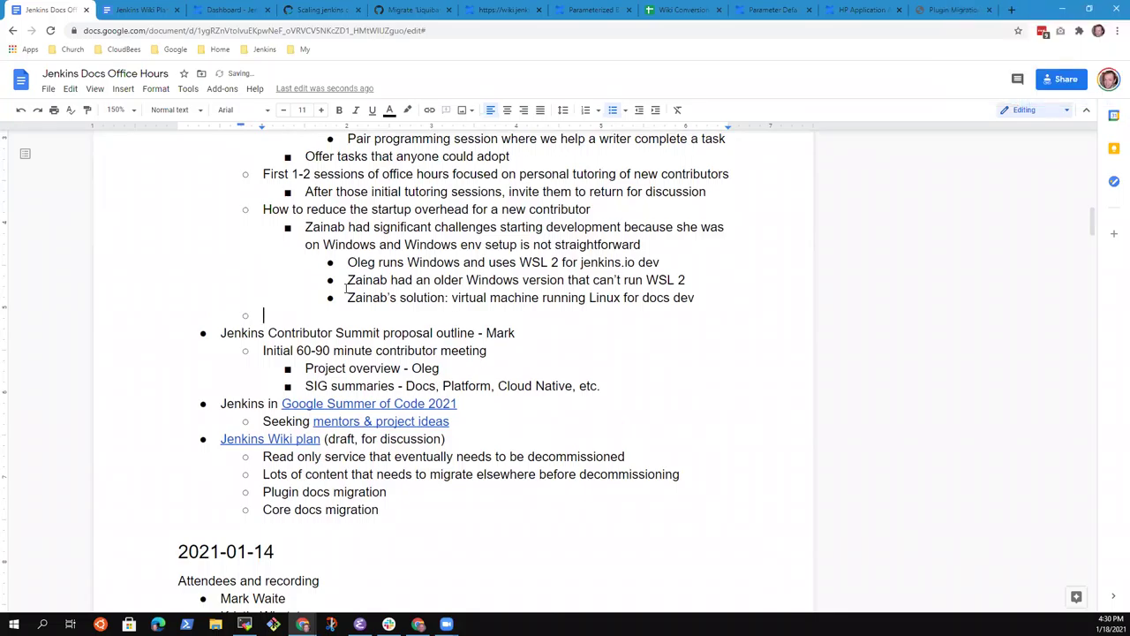
pyautogui.write('Could we assure that doc development can be done aon')
pyautogui.press('BackSpace')
pyautogui.press('BackSpace')
pyautogui.press('BackSpace')
pyautogui.press('BackSpace')
pyautogui.write('on a Rasp')
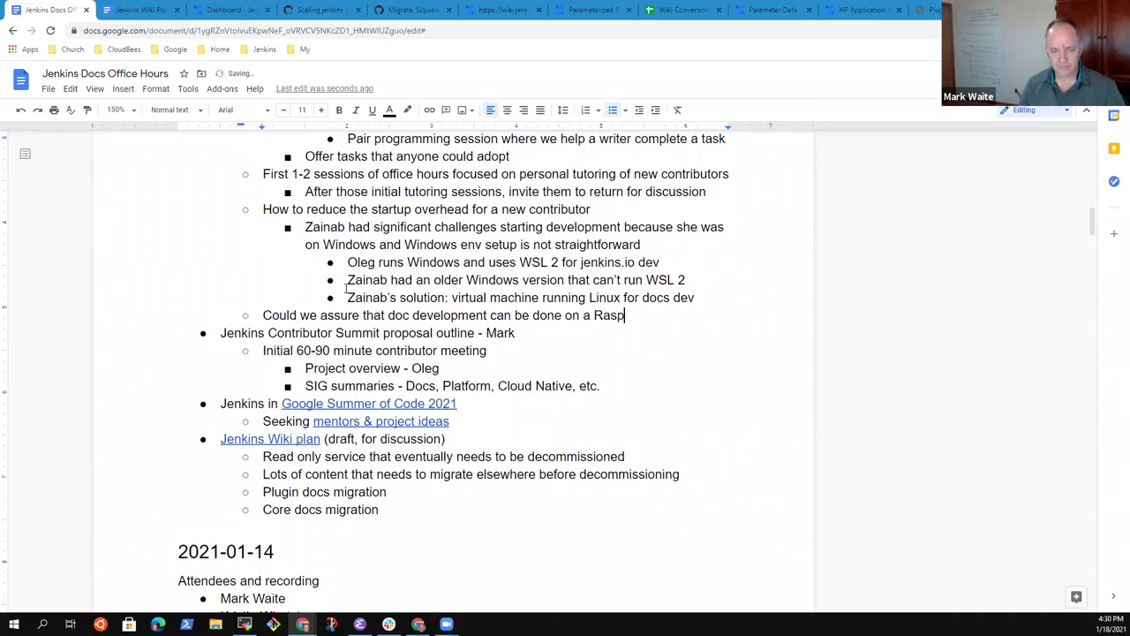
pyautogui.write('berry Pi')
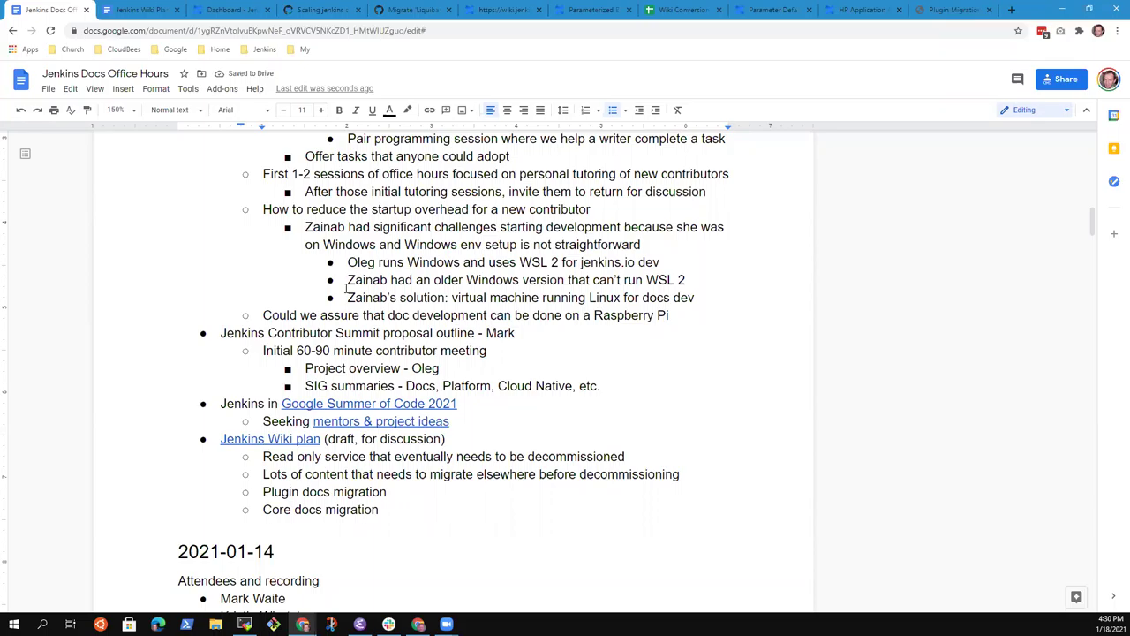
pyautogui.write('?')
# Step: Reword the line to 'Can docs be developed on small hardware (like a Raspberry Pi)'
pyautogui.hotkey('shift', 'Home')
pyautogui.write('Can ')
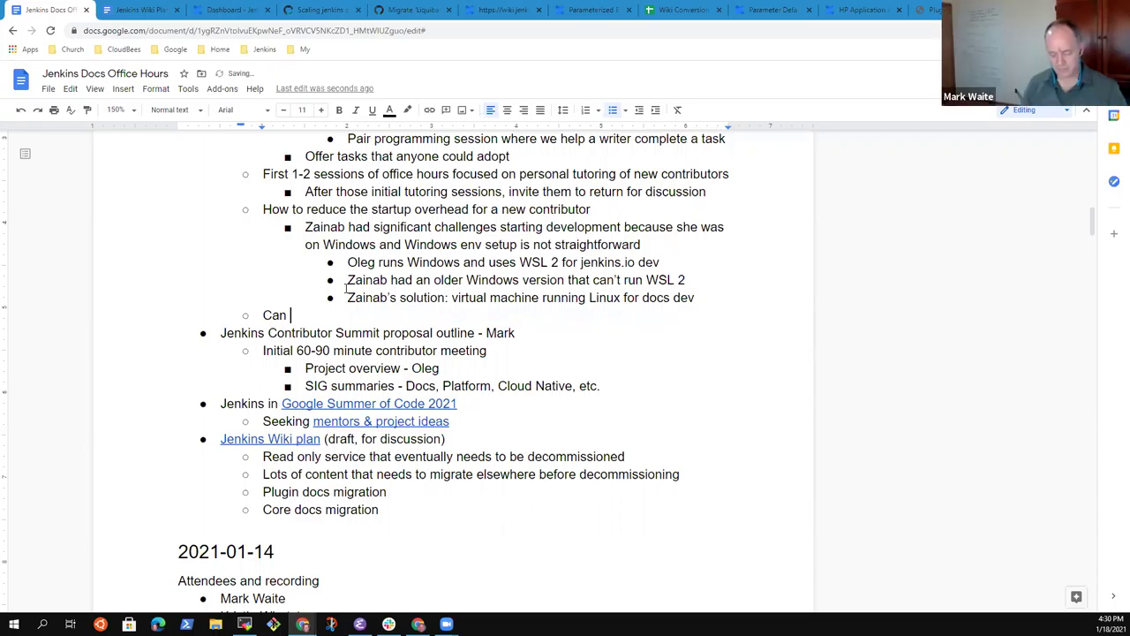
pyautogui.write('docs be developed on small hardware (like a Raspberry Pi)')
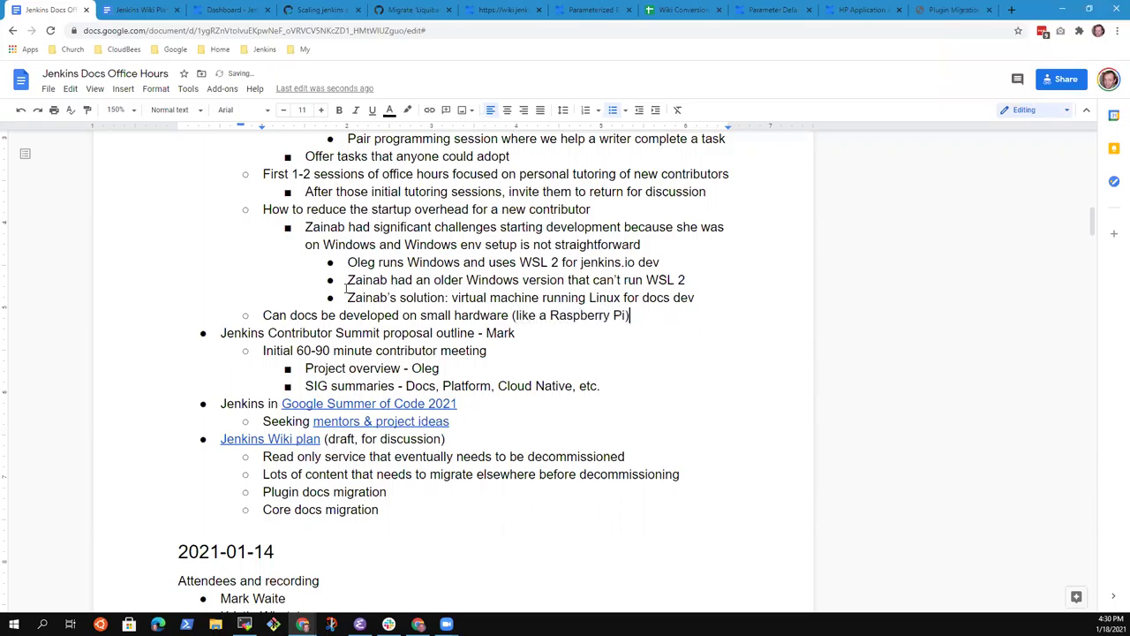
pyautogui.press('Home')
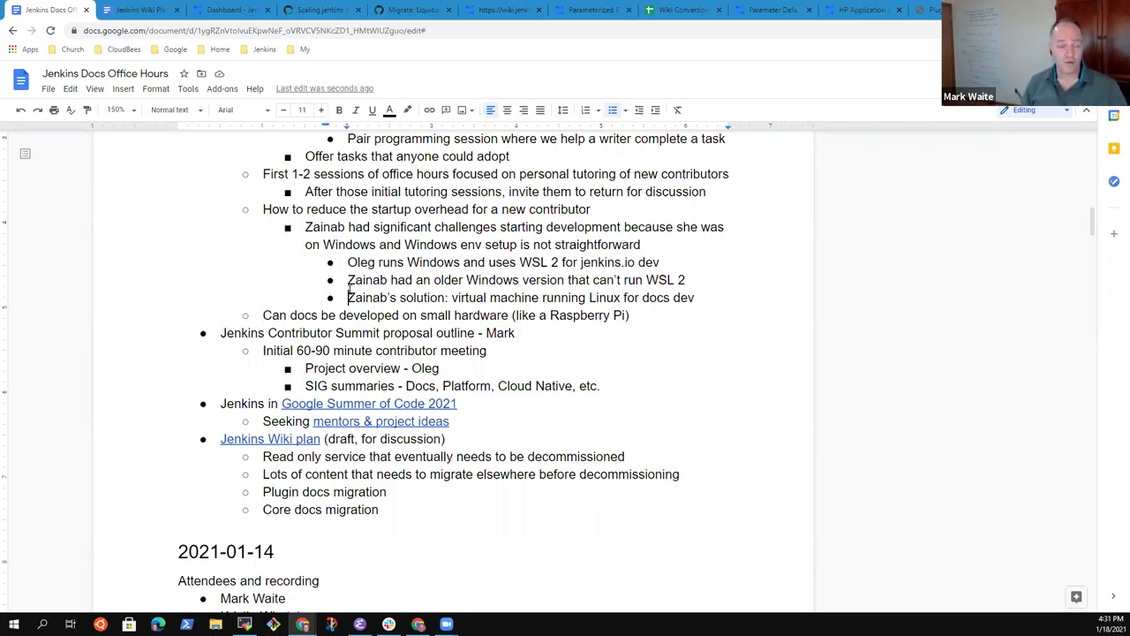
pyautogui.hotkey('ctrl', 'Up')
pyautogui.hotkey('ctrl', 'Up')
pyautogui.hotkey('ctrl', 'Up')
pyautogui.hotkey('ctrl', 'Up')
pyautogui.hotkey('ctrl', 'Up')
pyautogui.hotkey('ctrl', 'Down')
pyautogui.press('End')
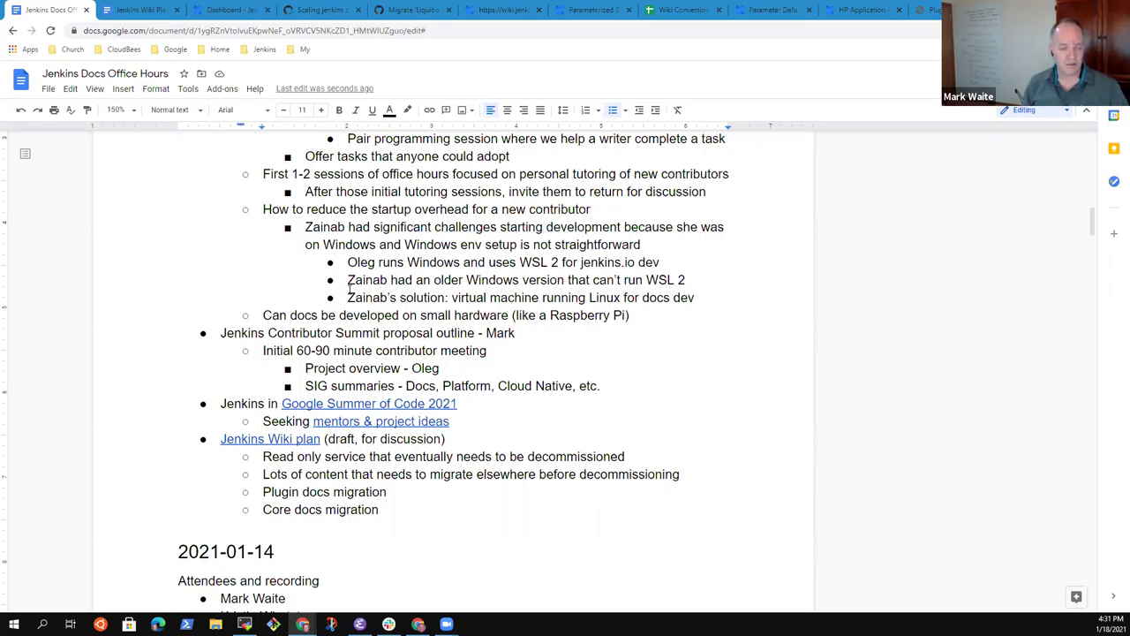
pyautogui.press('Down')
pyautogui.press('Down')
pyautogui.press('Down')
pyautogui.press('Down')
pyautogui.press('Down')
pyautogui.press('Down')
pyautogui.press('End')
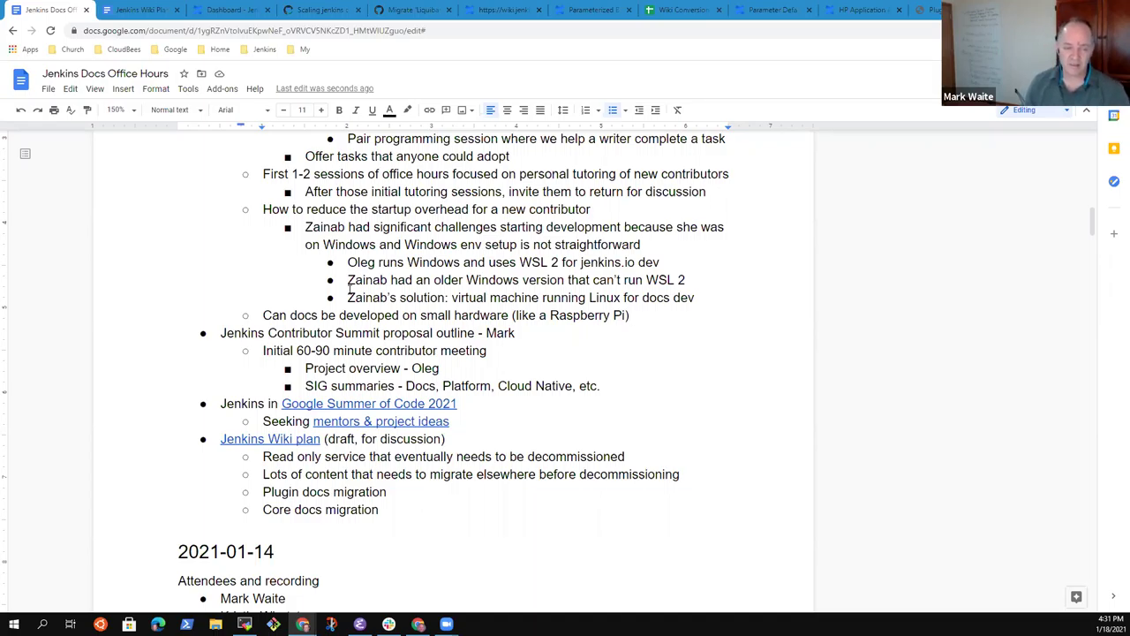
pyautogui.press('Up')
pyautogui.press('Up')
pyautogui.press('Up')
pyautogui.press('Up')
pyautogui.press('Up')
pyautogui.press('Up')
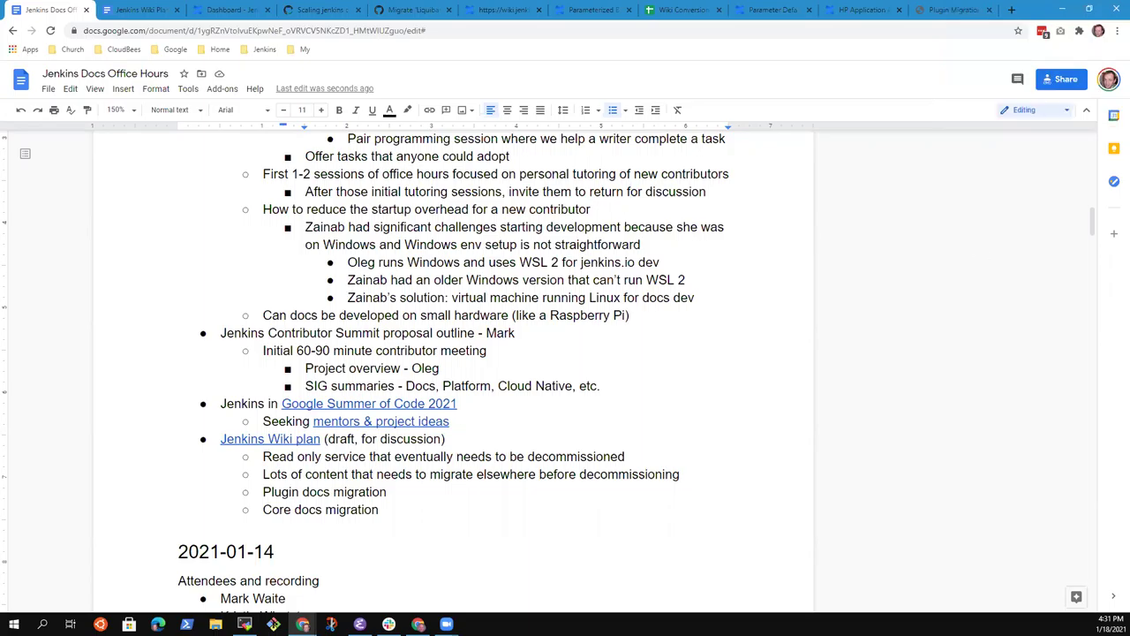
# Step: Add a question mark to the end of the Raspberry Pi line
pyautogui.click(500, 279)
pyautogui.press('Down')
pyautogui.write('?')
# Step: Add a top-level question about requesting the DevOps World diversity and inclusion sessions attendee list
pyautogui.press('Return')
pyautogui.hotkey('shift', 'Tab')
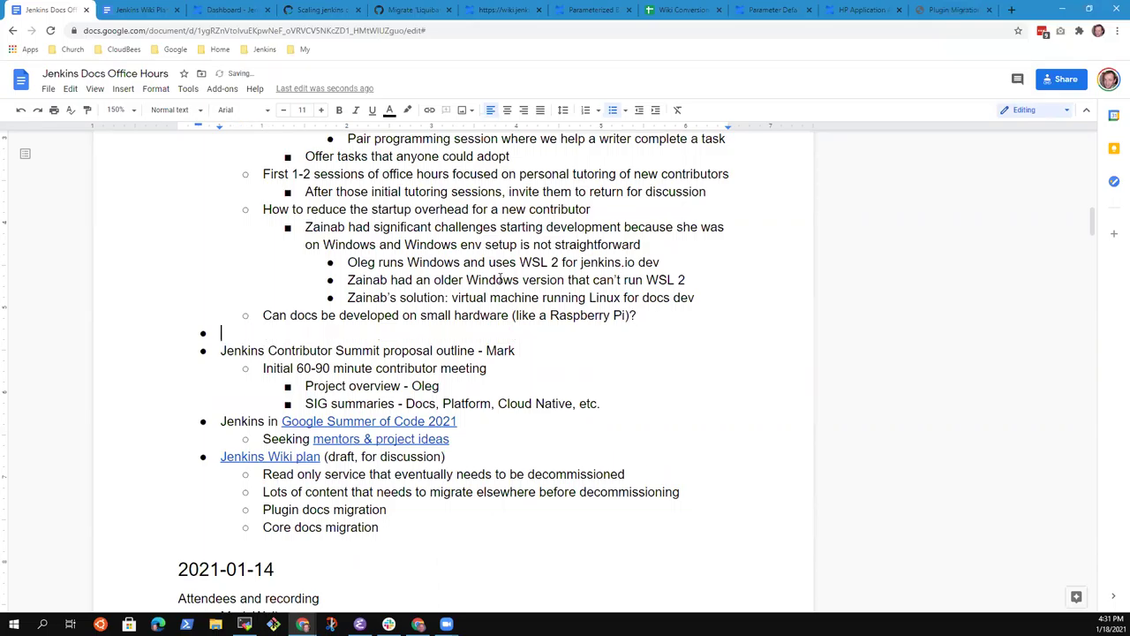
pyautogui.write('Could ')
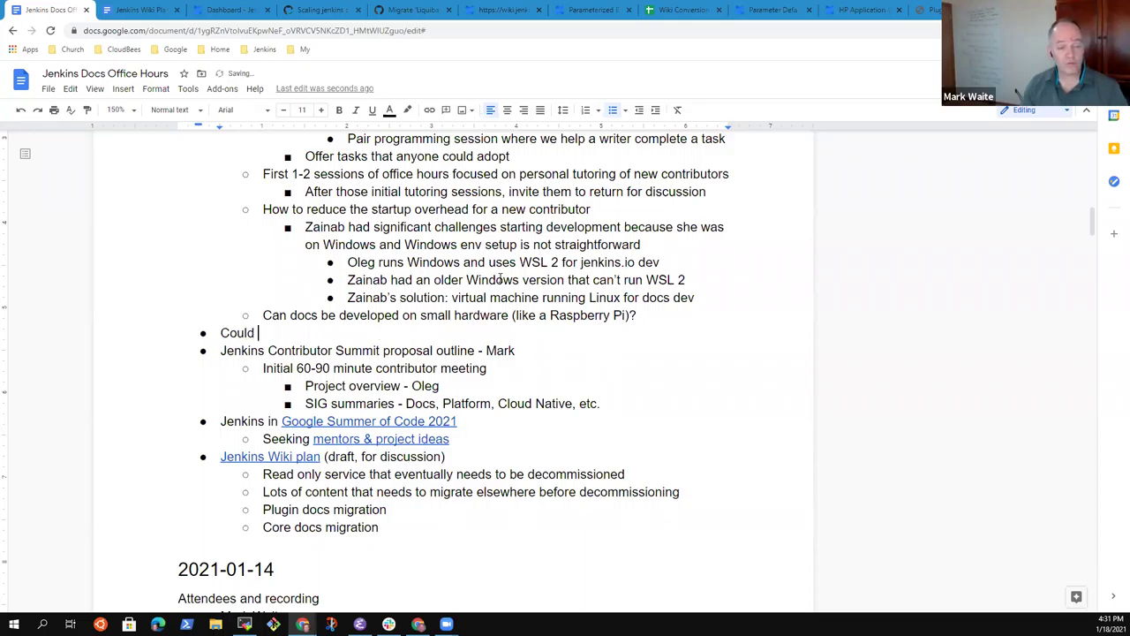
pyautogui.write('we request the')
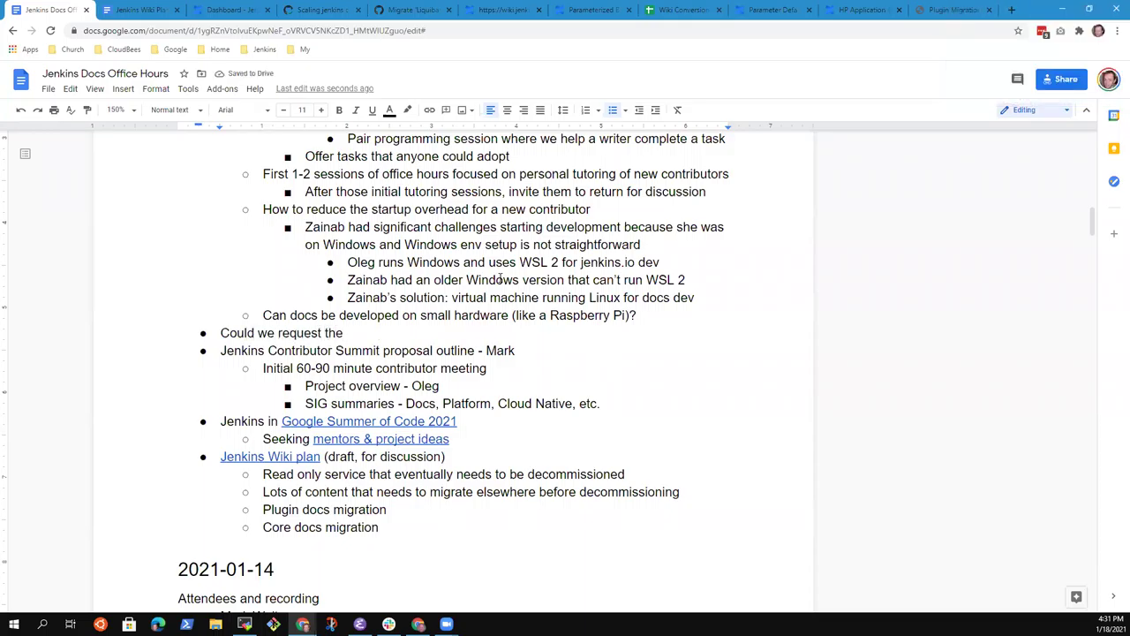
pyautogui.write('DevOps World attendee')
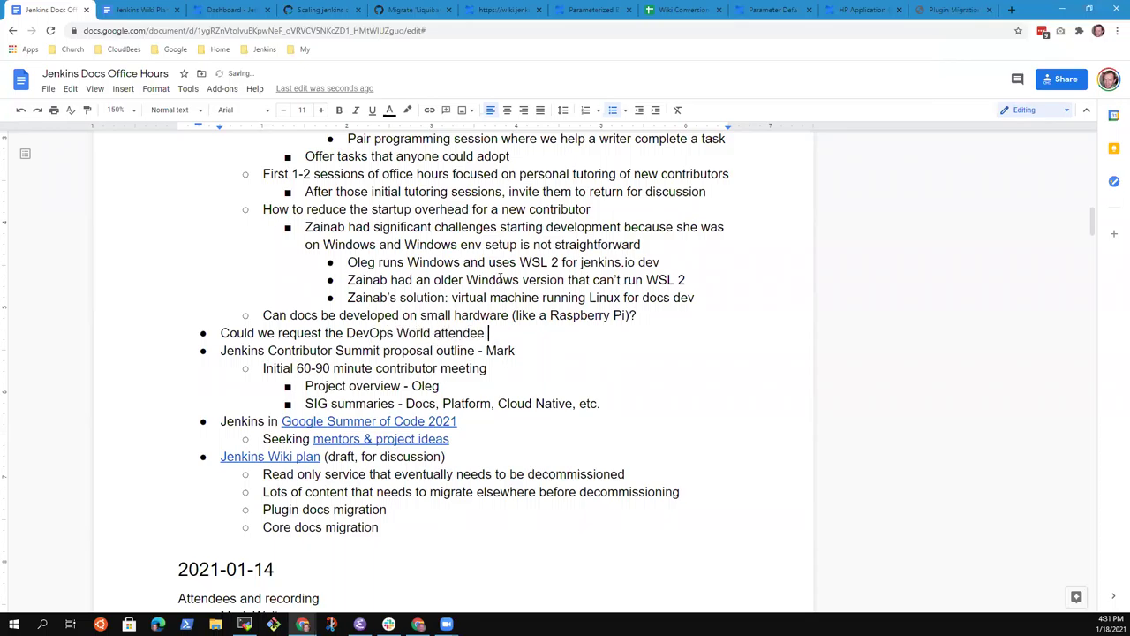
pyautogui.write(' list from')
pyautogui.press('BackSpace')
pyautogui.press('BackSpace')
pyautogui.write('m divers')
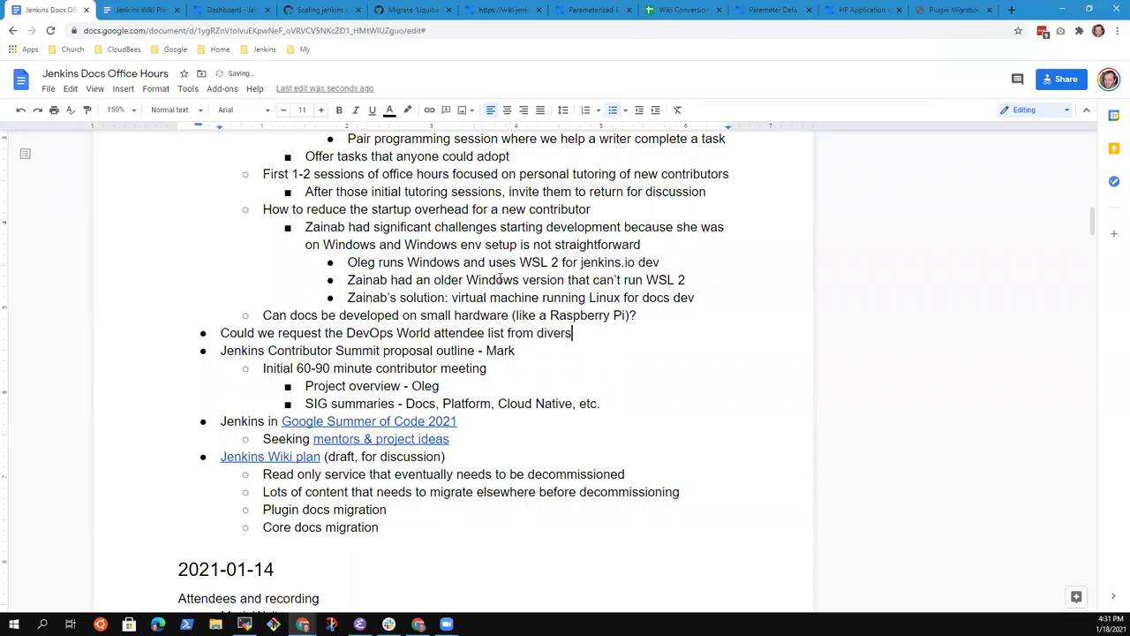
pyautogui.write('ity and inclusion sessions')
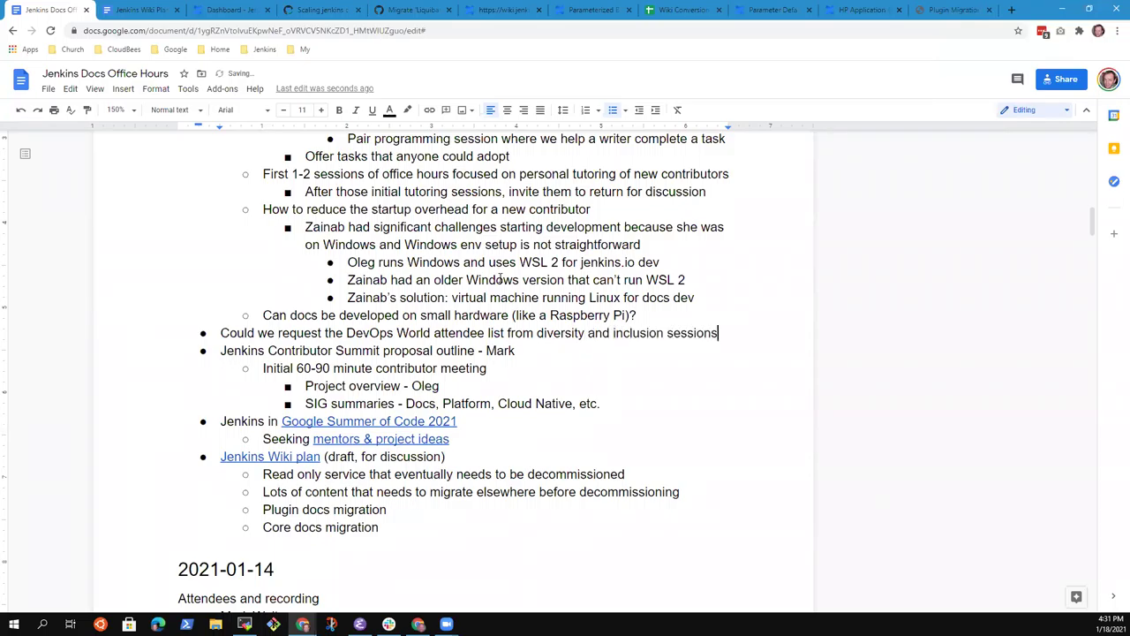
pyautogui.write('?')
# Step: Nest 'Invite more contributors during those sessions' beneath it
pyautogui.press('Return')
pyautogui.press('Tab')
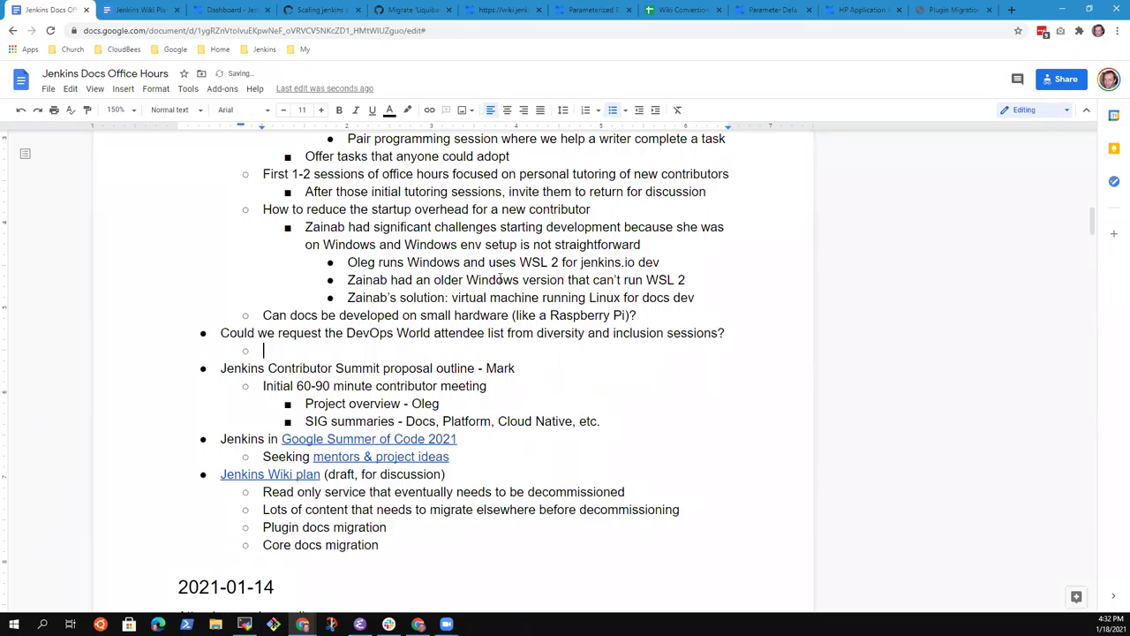
pyautogui.write('Invite more contributors')
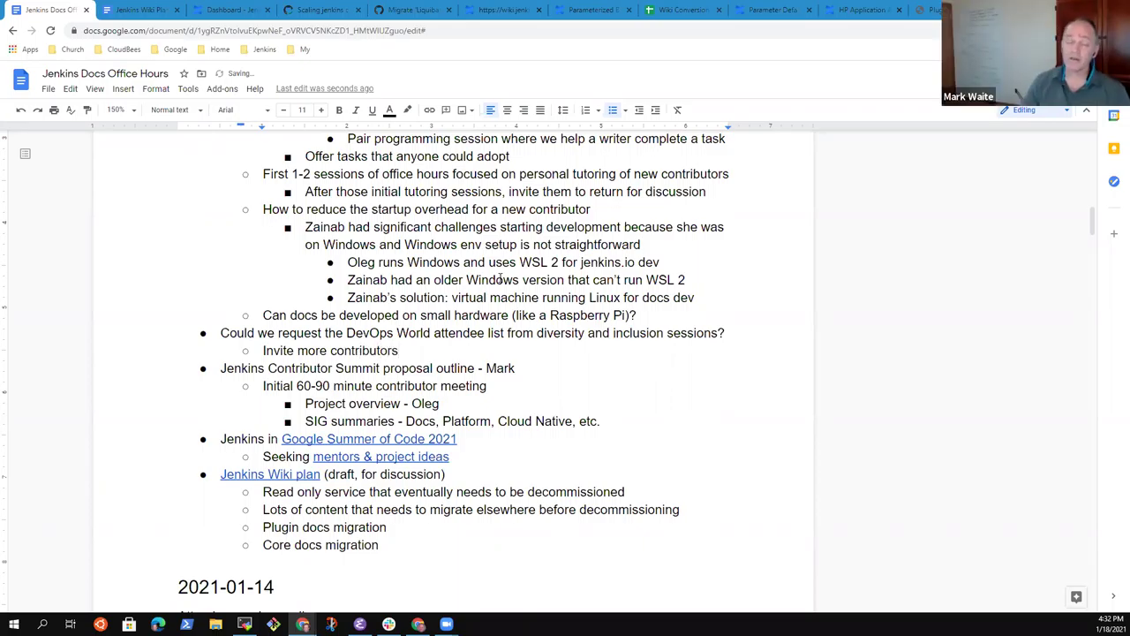
pyautogui.write(' during')
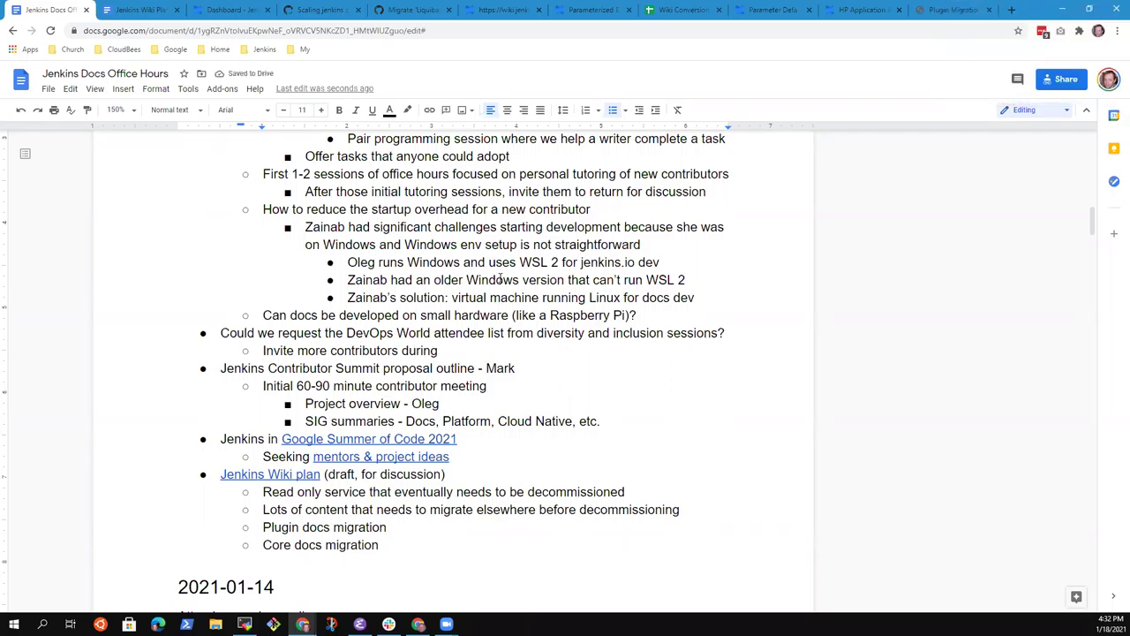
pyautogui.write(' those sessions')
pyautogui.press('Return')
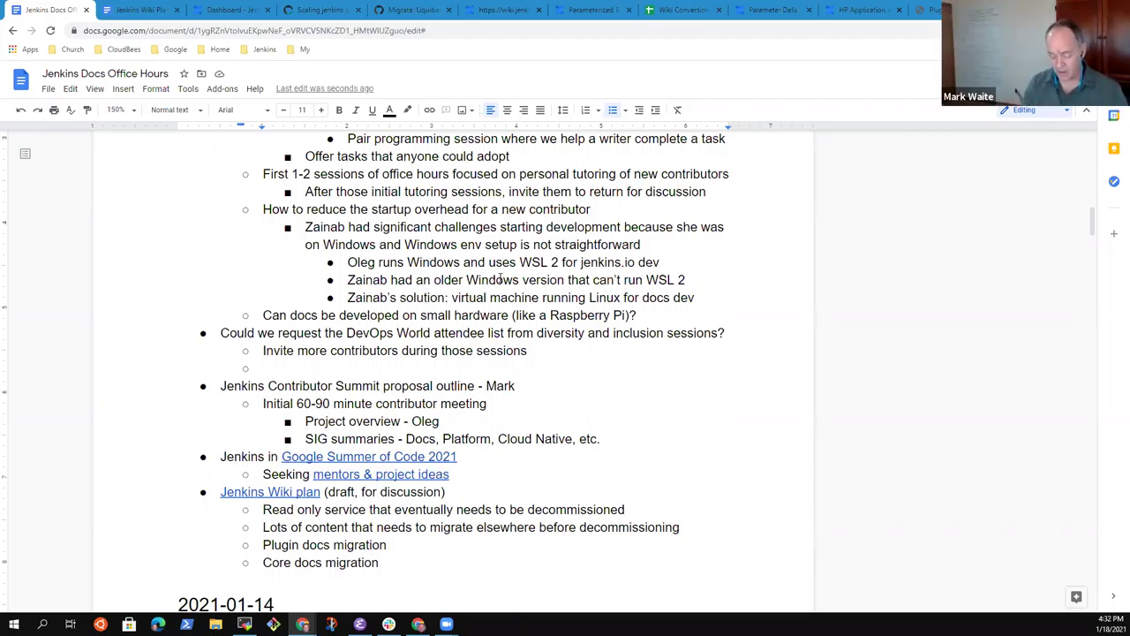
# Step: Add sub-points on FOSDEM's sponsored CI/CD DevRoom and 'June - cdCON by CDF is a conference'
pyautogui.write('FOSDEM ')
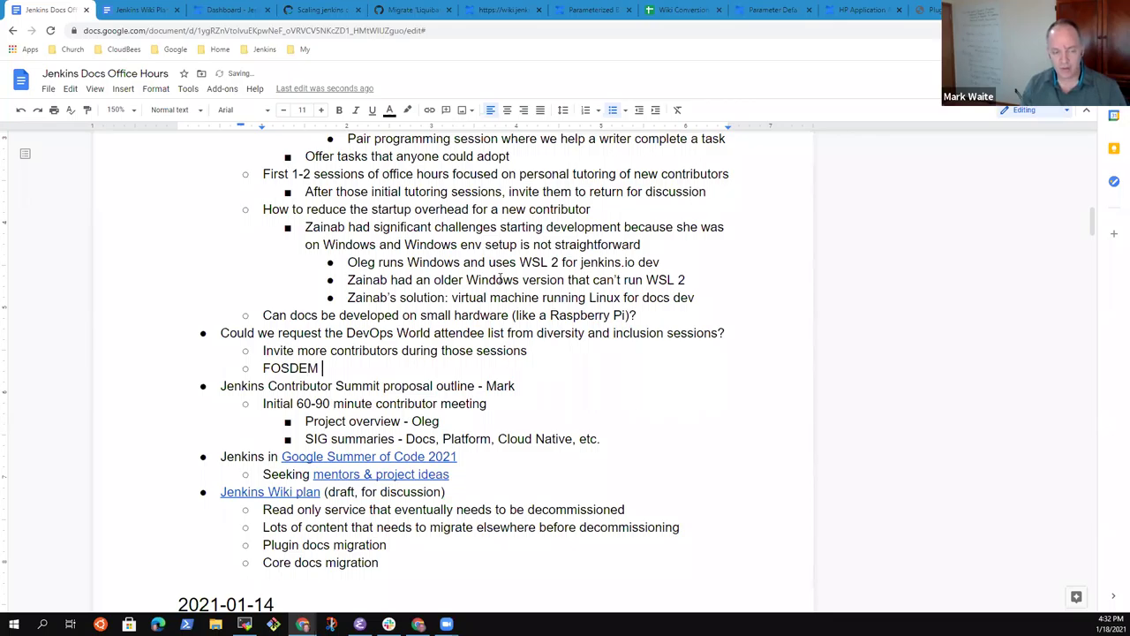
pyautogui.write('and the CI/CD DevRoom ')
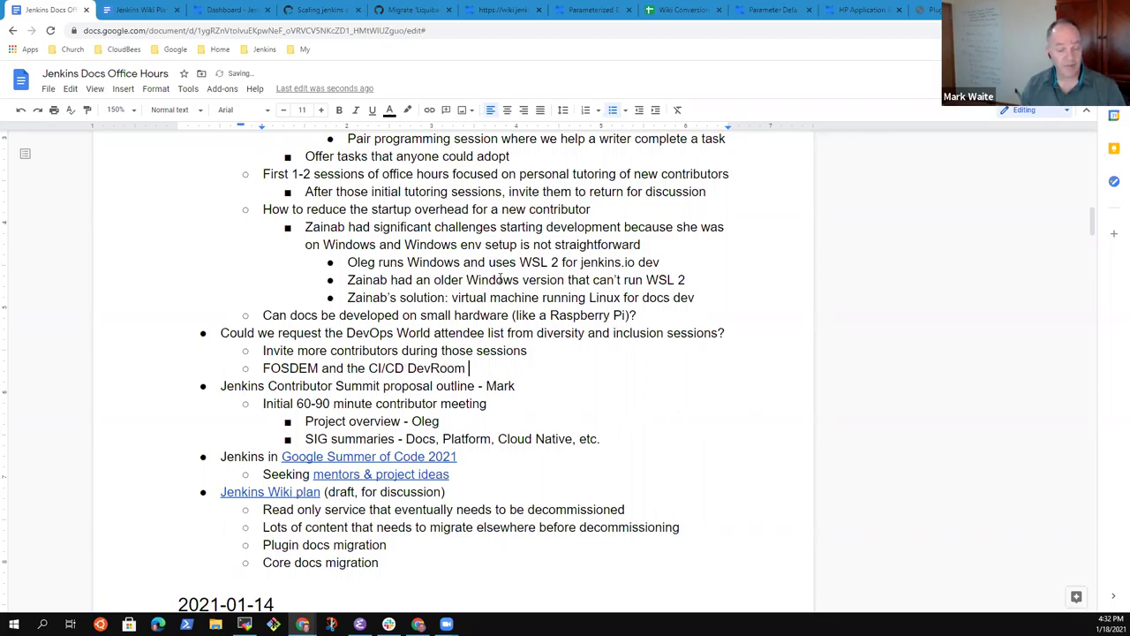
pyautogui.write('sponsore')
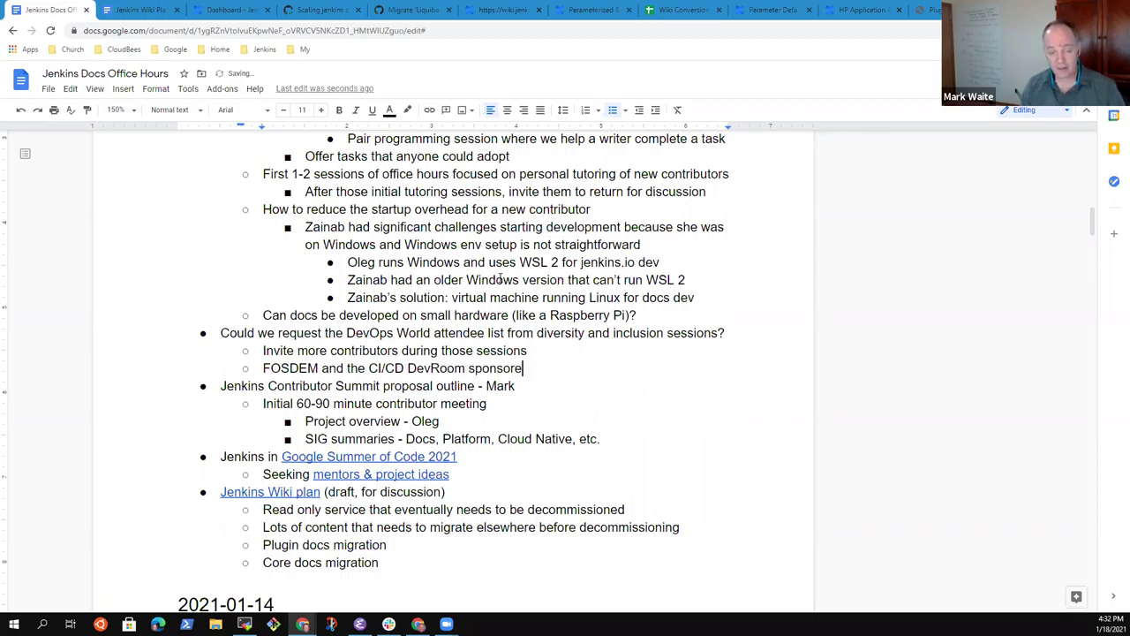
pyautogui.write('d by')
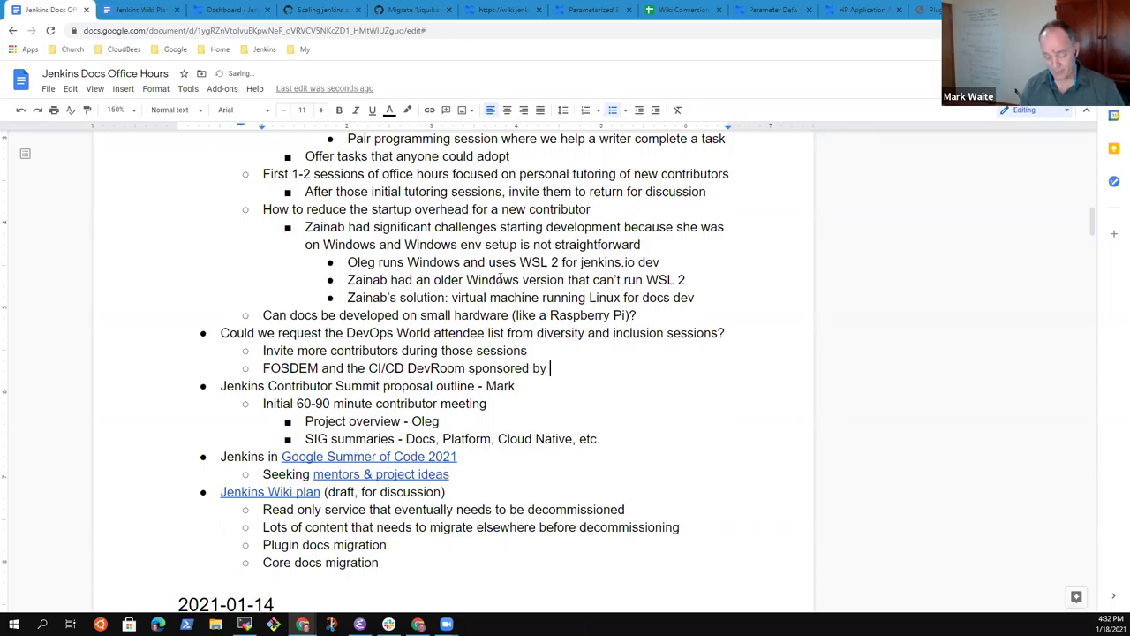
pyautogui.write(' Olivier Vern')
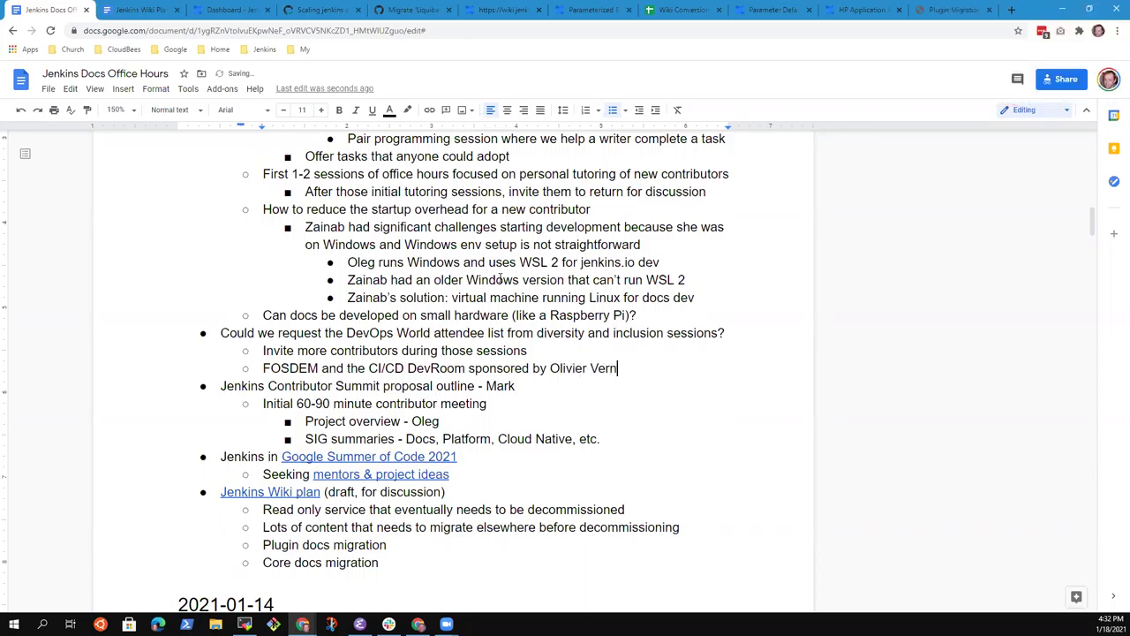
pyautogui.write('in')
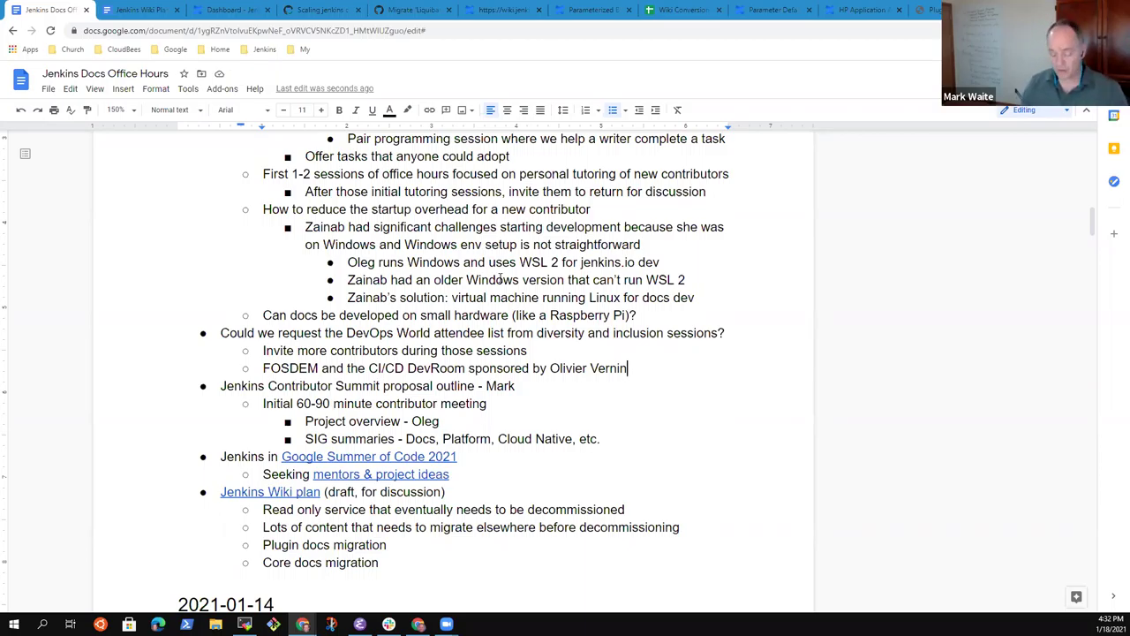
pyautogui.press('Return')
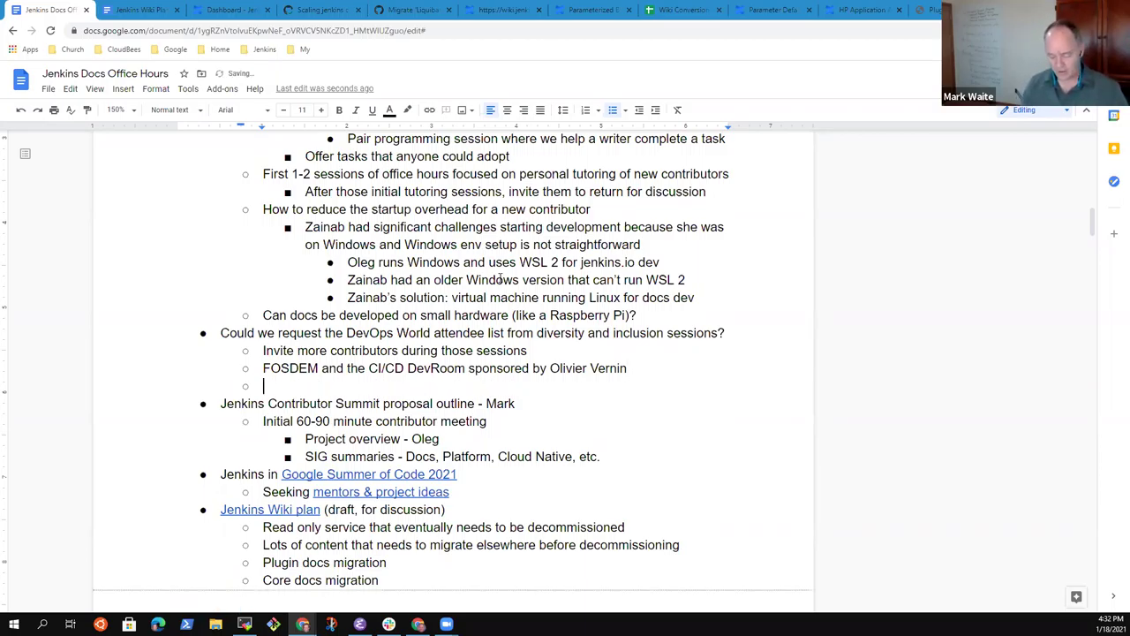
pyautogui.write('June - ')
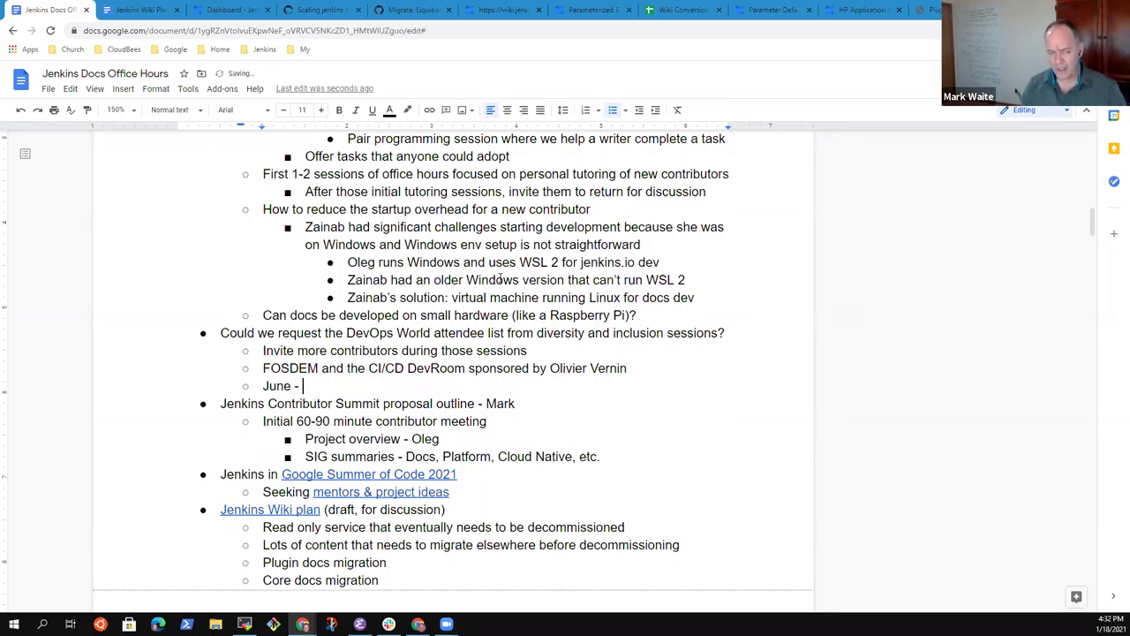
pyautogui.write('cdCON by ')
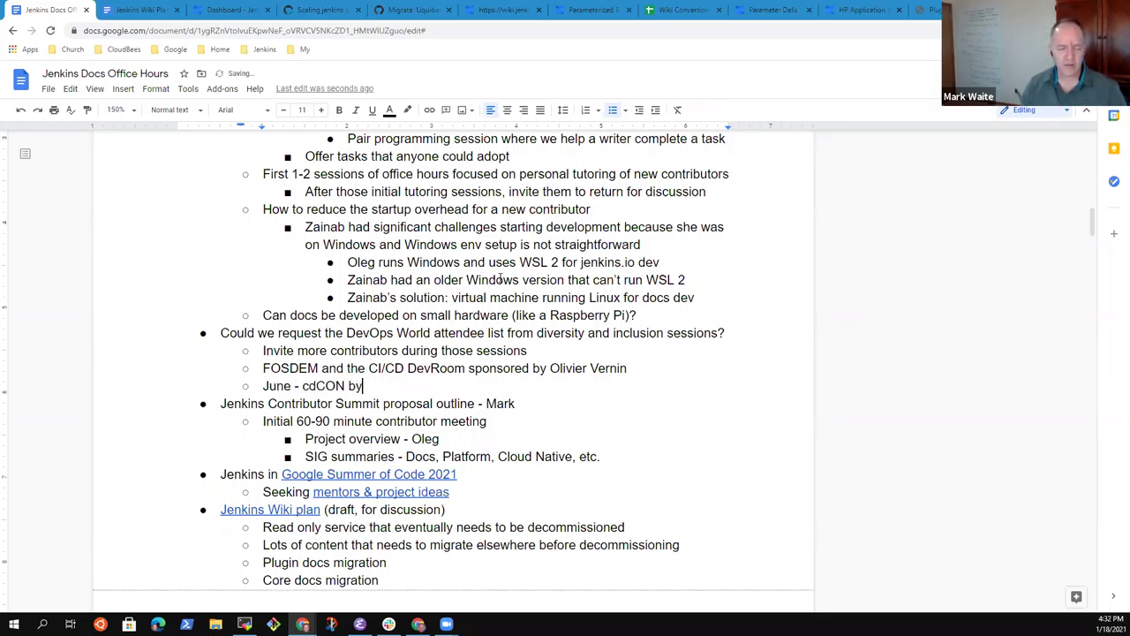
pyautogui.write('CDF ')
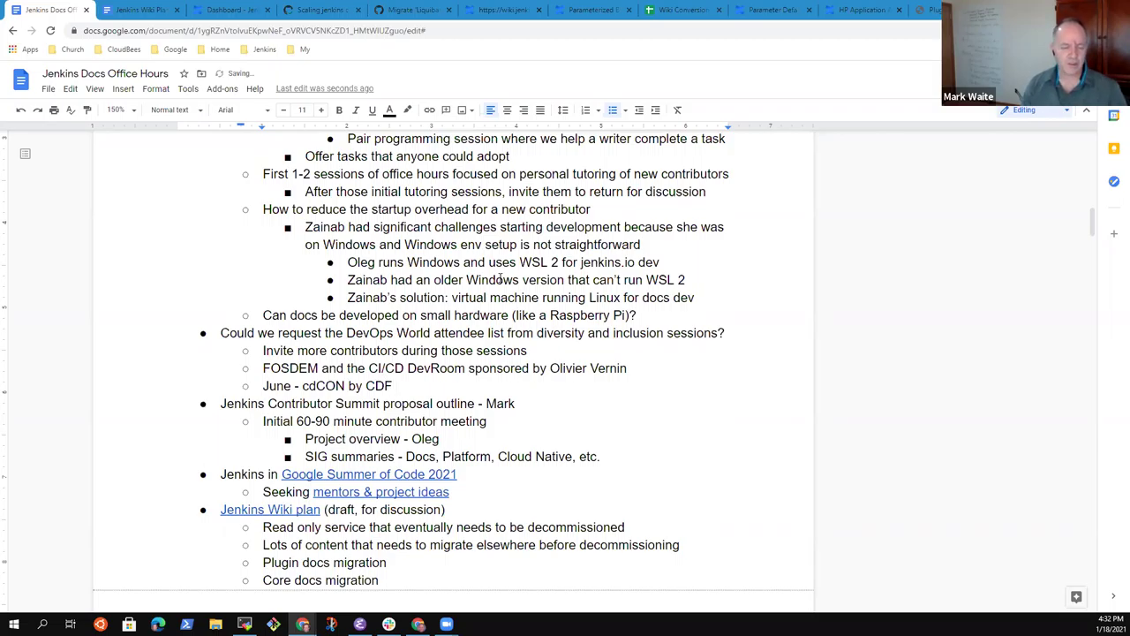
pyautogui.write('is a ')
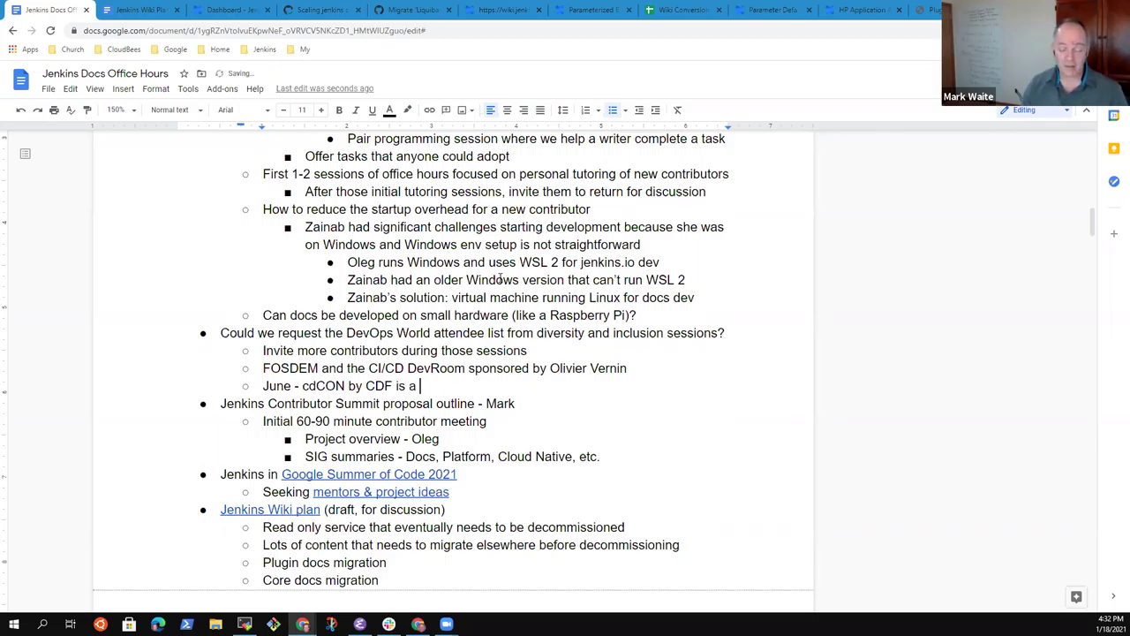
pyautogui.write('conference')
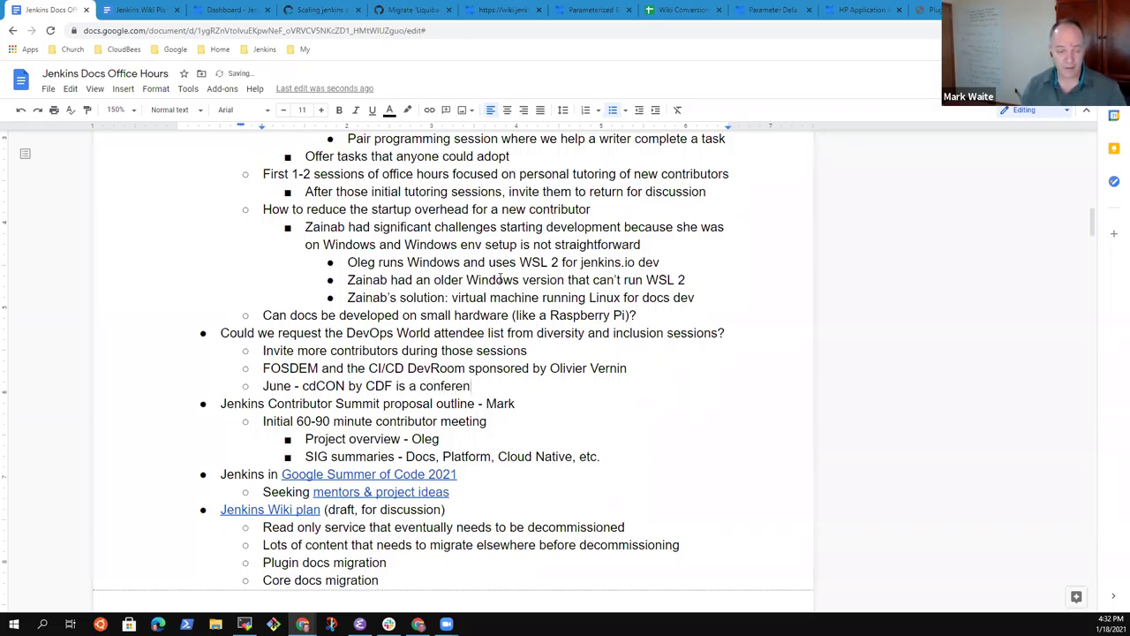
pyautogui.press('Return')
# Step: Note a STAREAST talk in April, inviting people to assist with Jenkins at the end
pyautogui.write('Mark s')
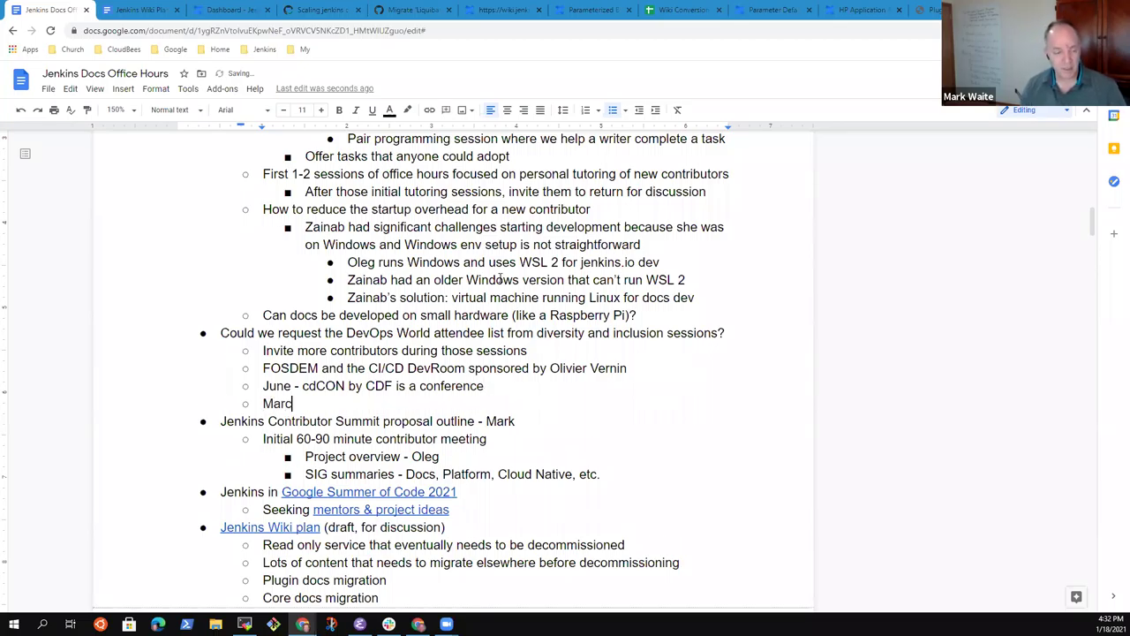
pyautogui.write('peaking a')
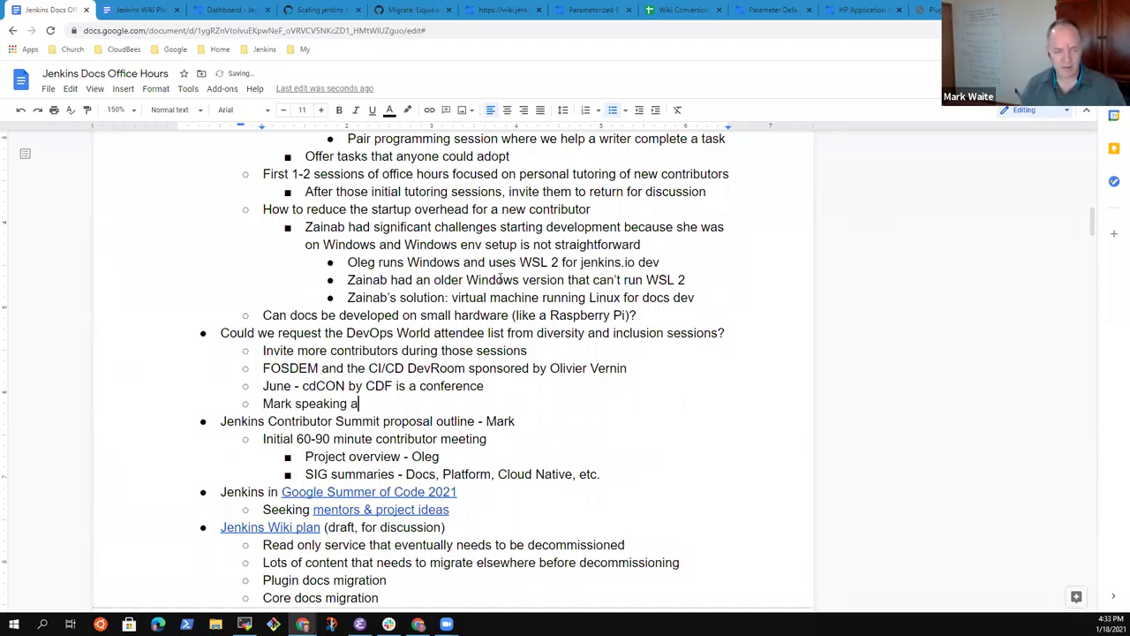
pyautogui.write('t STAREX')
pyautogui.press('BackSpace')
pyautogui.write('ST')
pyautogui.press('BackSpace')
pyautogui.press('BackSpace')
pyautogui.write('AST ')
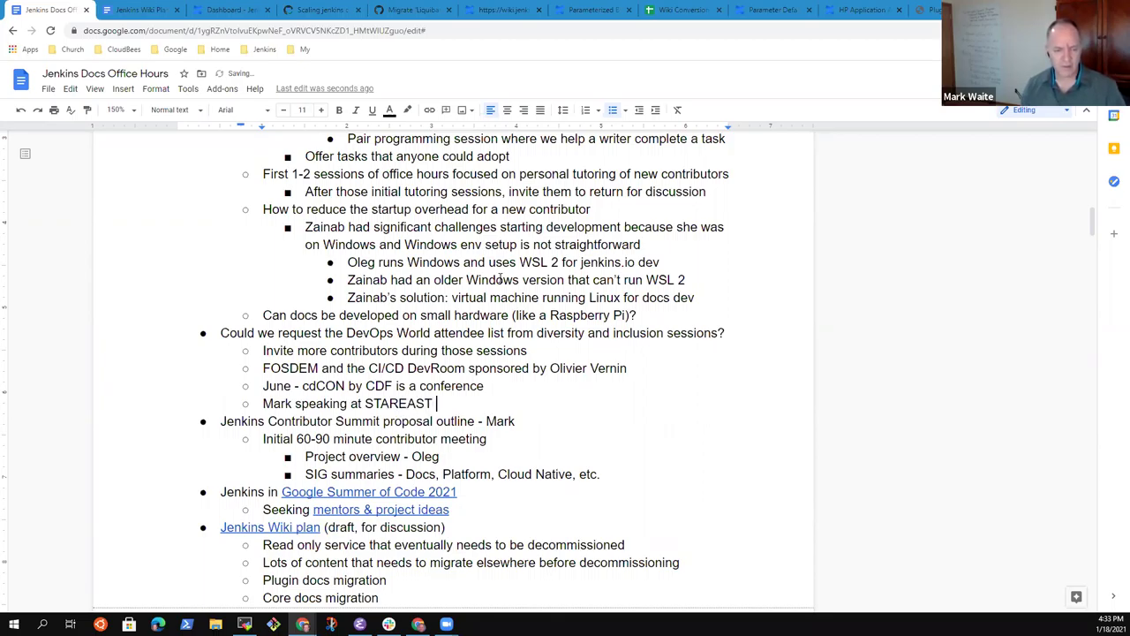
pyautogui.write('in April, can plugin')
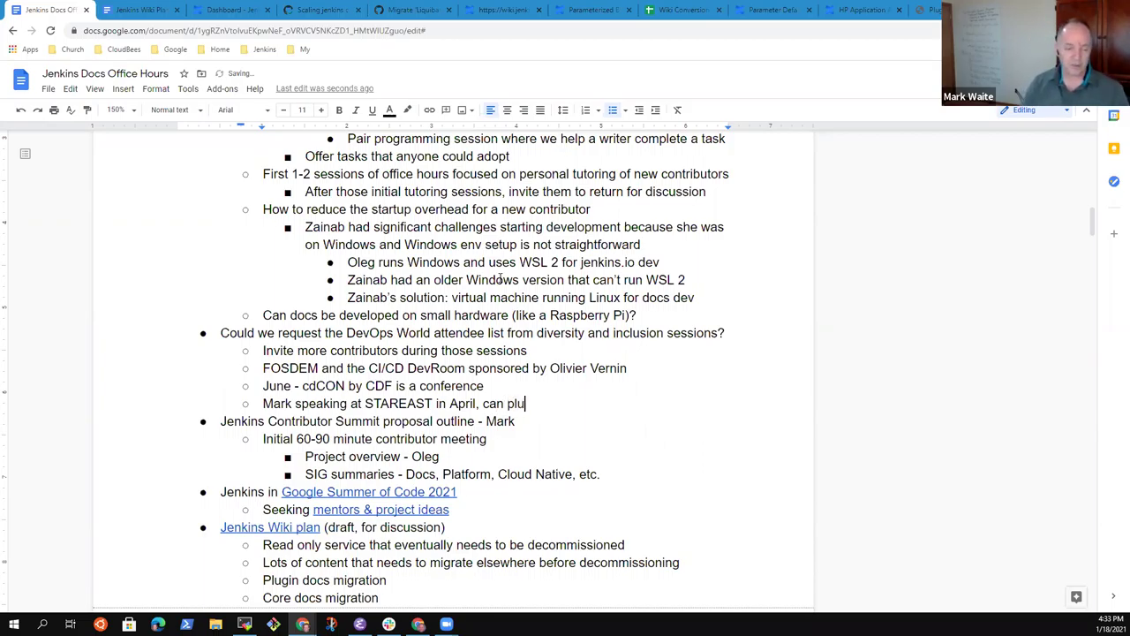
pyautogui.press('BackSpace')
pyautogui.press('BackSpace')
pyautogui.press('BackSpace')
pyautogui.press('BackSpace')
pyautogui.press('BackSpace')
pyautogui.press('BackSpace')
pyautogui.write('invite people to assist with Jenkins at ')
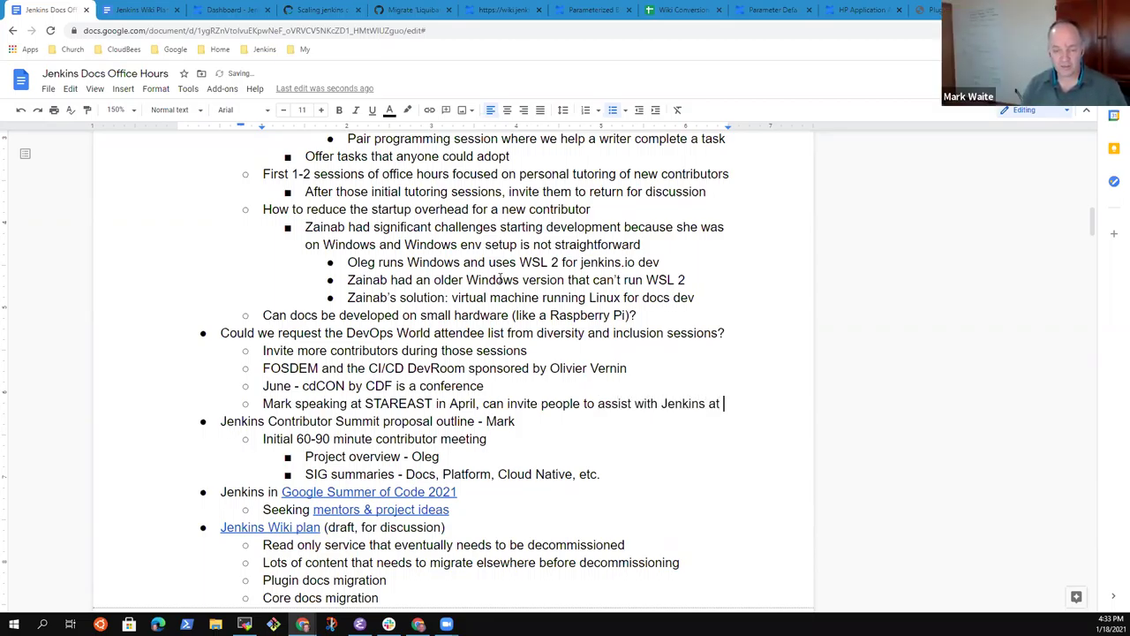
pyautogui.write('th')
pyautogui.press('BackSpace')
pyautogui.press('BackSpace')
pyautogui.write('the ')
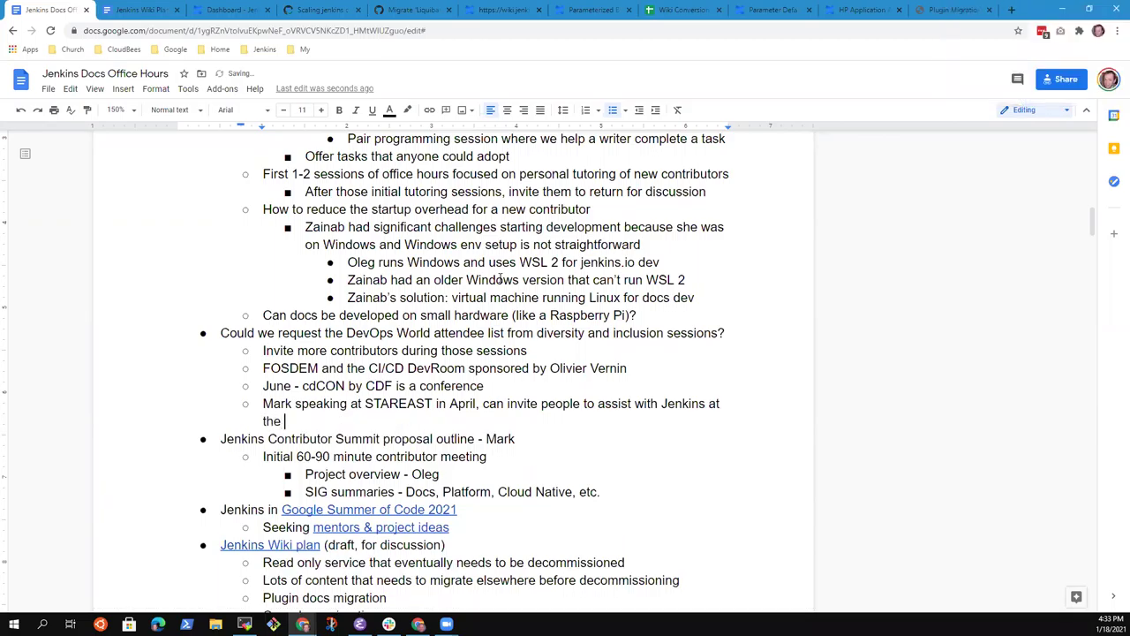
pyautogui.write('end for')
pyautogui.press('BackSpace')
pyautogui.press('BackSpace')
pyautogui.press('BackSpace')
pyautogui.press('BackSpace')
pyautogui.press('BackSpace')
pyautogui.press('BackSpace')
pyautogui.press('BackSpace')
pyautogui.write('end of the talk')
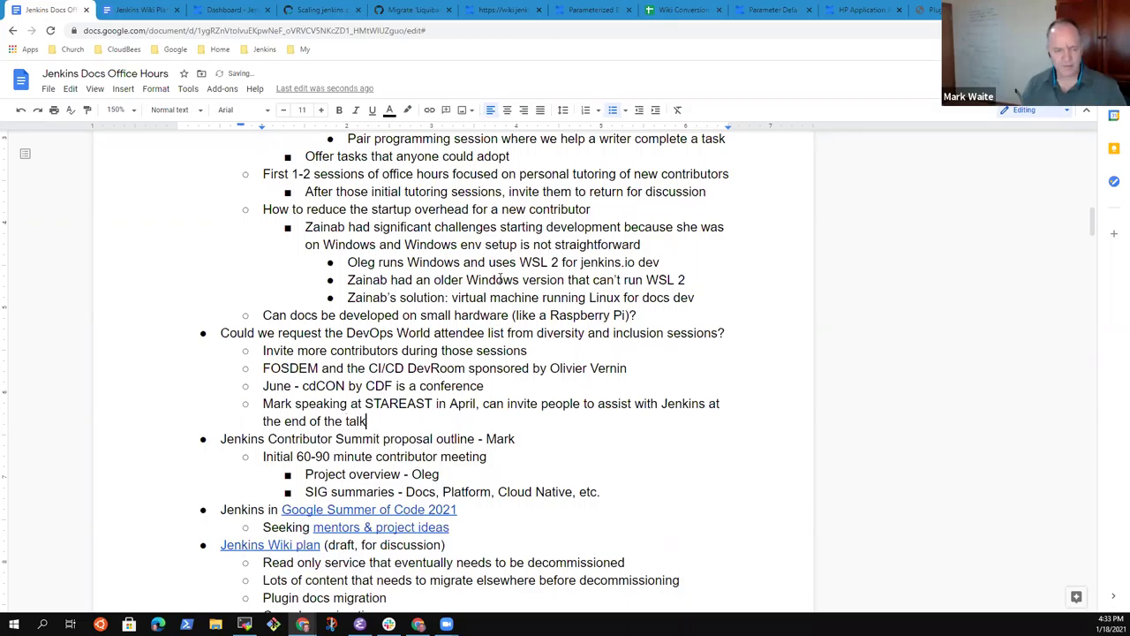
# Step: Select the whole DevOps World question line
pyautogui.press('Up')
pyautogui.press('Up')
pyautogui.press('Up')
pyautogui.press('Up')
pyautogui.press('Up')
pyautogui.press('Home')
pyautogui.hotkey('shift', 'End')
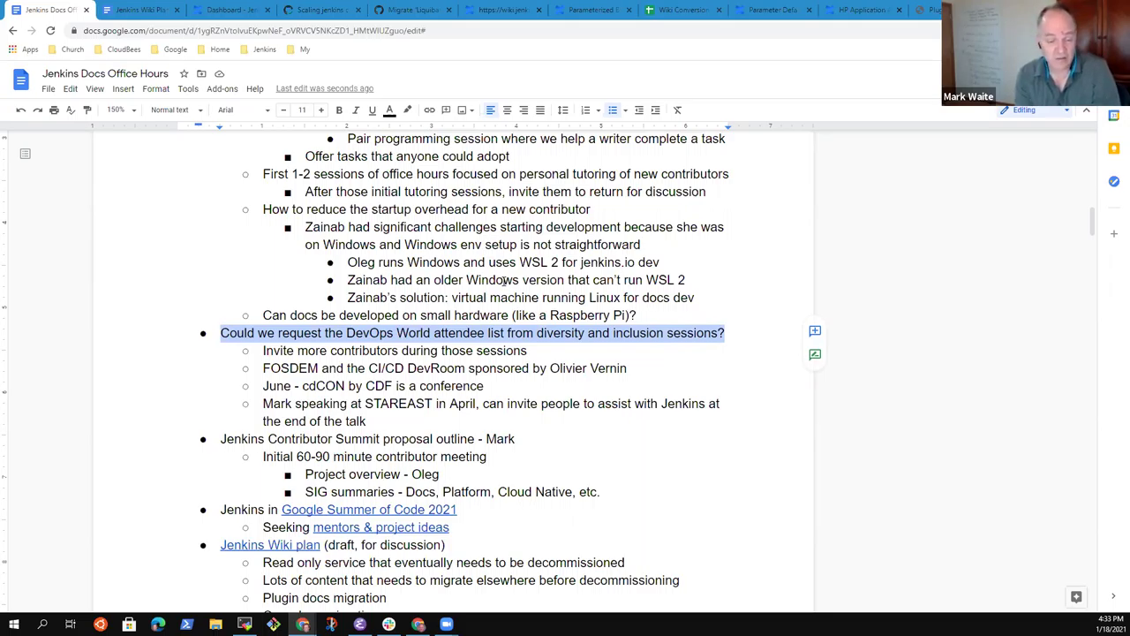
# Step: Add a top-level 'Other events' bullet below the contributors sub-bullet
pyautogui.press('Down')
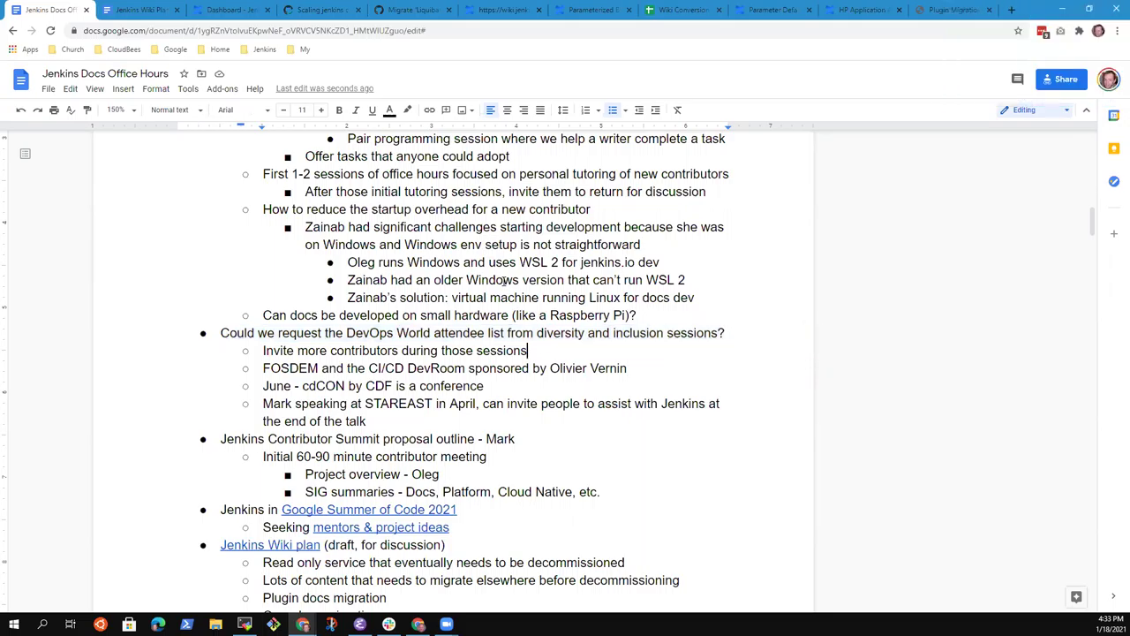
pyautogui.press('Return')
pyautogui.hotkey('shift', 'Tab')
pyautogui.write('Other events')
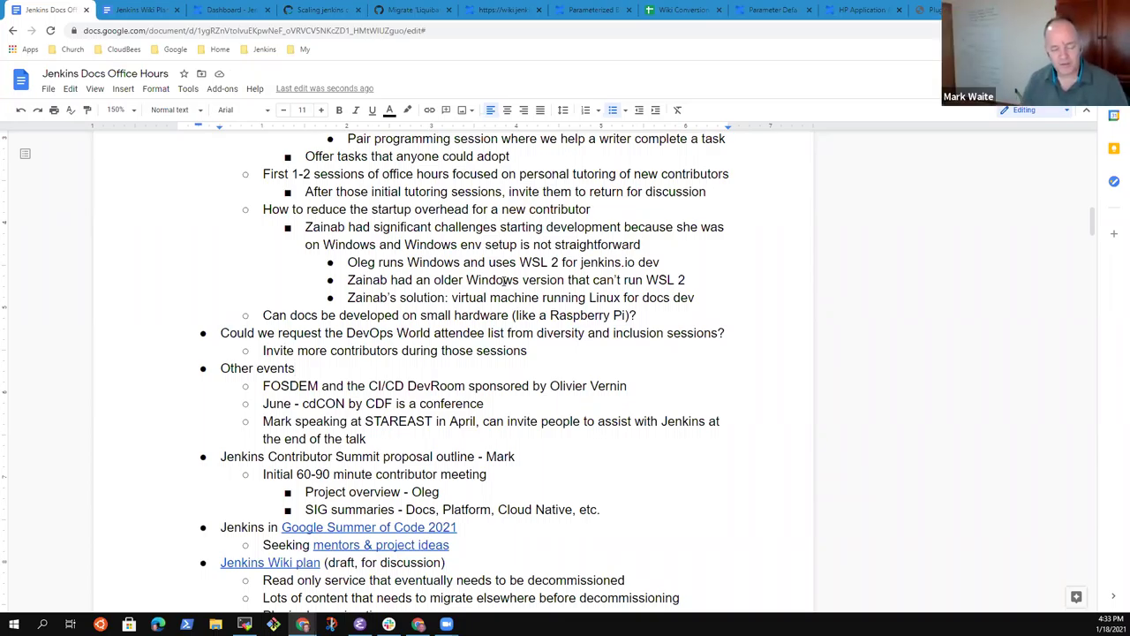
pyautogui.press('Down')
pyautogui.press('Down')
pyautogui.press('Down')
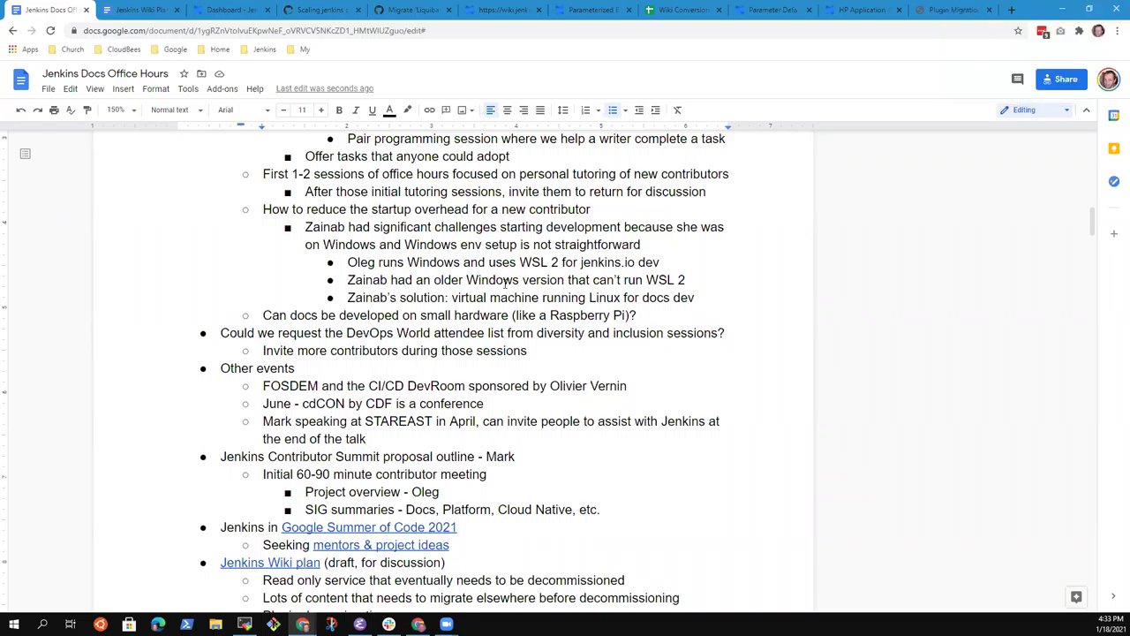
pyautogui.press('Up')
pyautogui.press('Up')
pyautogui.press('Up')
pyautogui.press('Up')
# Step: Add a 'Sessions in specific time zones' bullet after the SIG summaries line
pyautogui.press('Down')
pyautogui.press('Down')
pyautogui.press('Down')
pyautogui.press('Down')
pyautogui.press('Down')
pyautogui.press('Down')
pyautogui.press('Down')
pyautogui.press('Down')
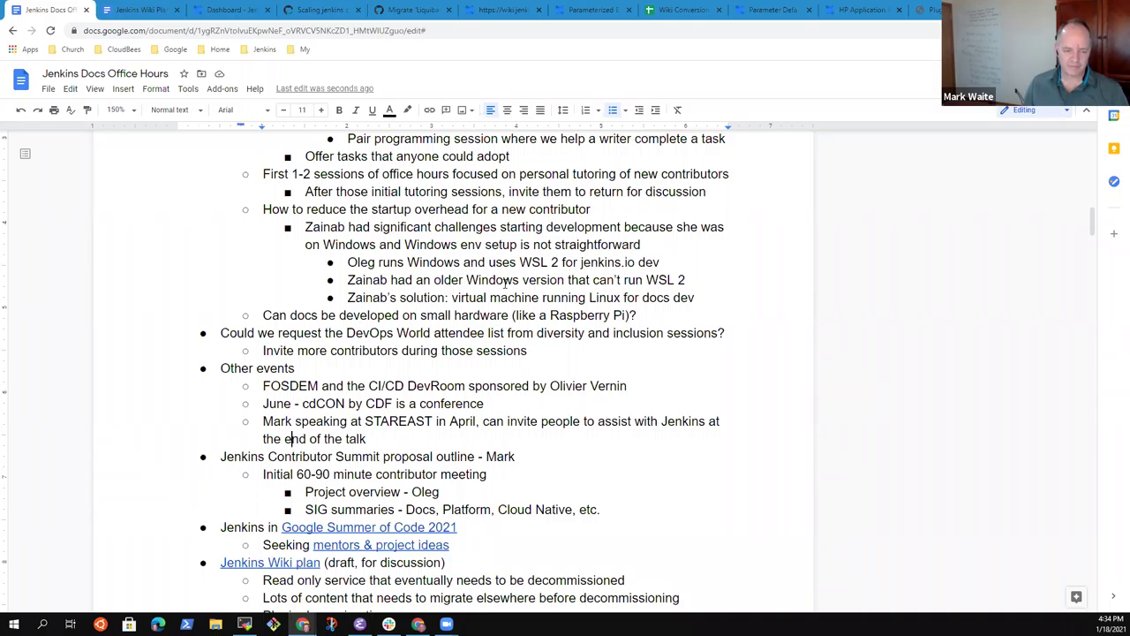
pyautogui.press('End')
pyautogui.press('Up')
pyautogui.press('Down')
pyautogui.press('Return')
pyautogui.hotkey('shift', 'Tab')
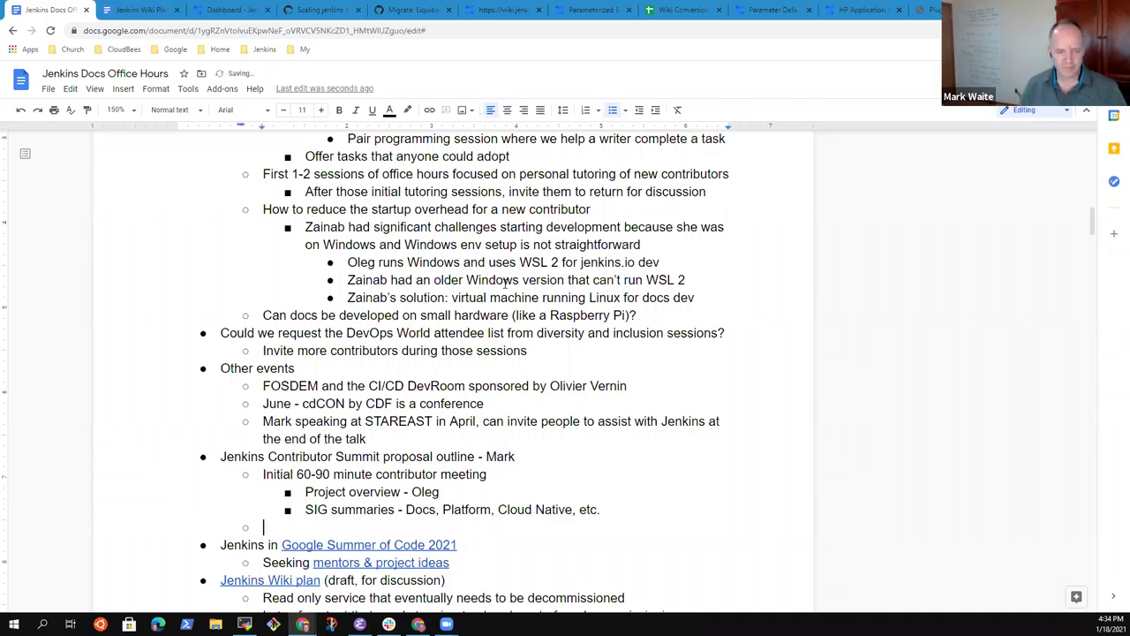
pyautogui.write('Sessions')
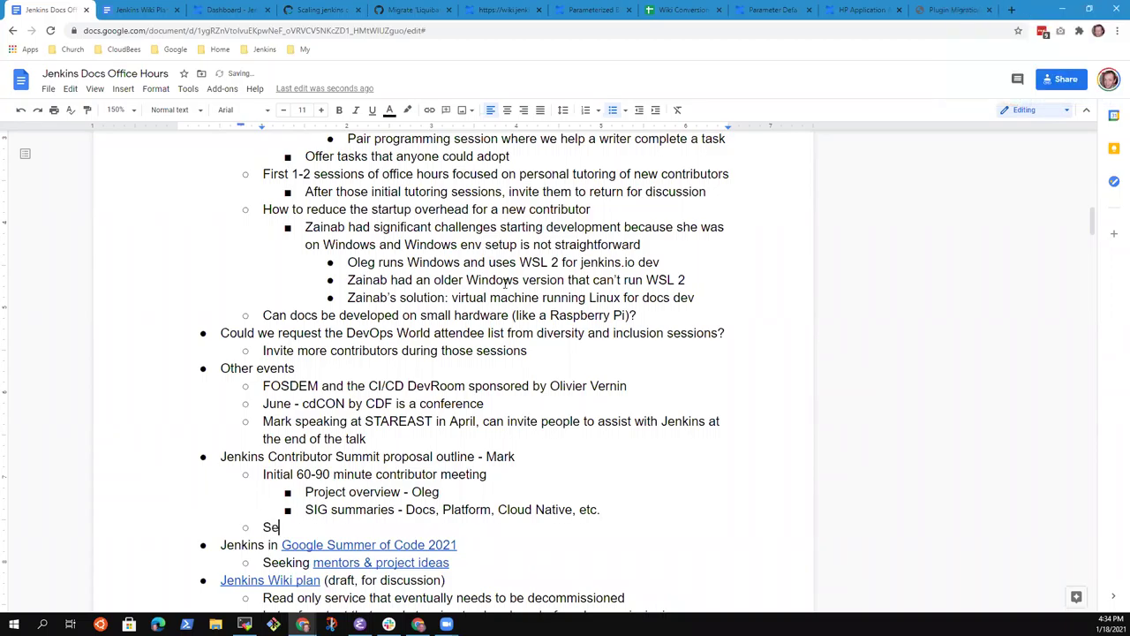
pyautogui.hotkey('ctrl', 'BackSpace')
pyautogui.write('Sessions in specific time zones')
# Step: Below the STAREAST note, add a bullet to ping the CloudBees diversity council and enlist their help
pyautogui.press('Up')
pyautogui.press('Up')
pyautogui.press('Up')
pyautogui.press('Up')
pyautogui.press('Up')
pyautogui.press('Return')
pyautogui.write('Meg to pion')
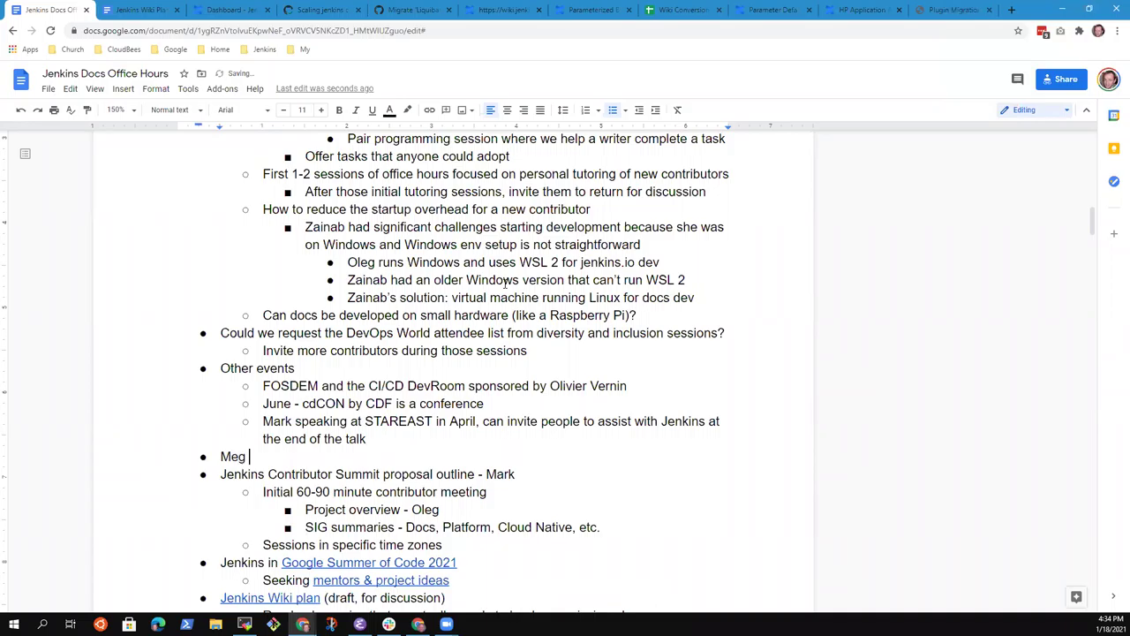
pyautogui.press('BackSpace')
pyautogui.press('BackSpace')
pyautogui.write('ng the CloudBees ')
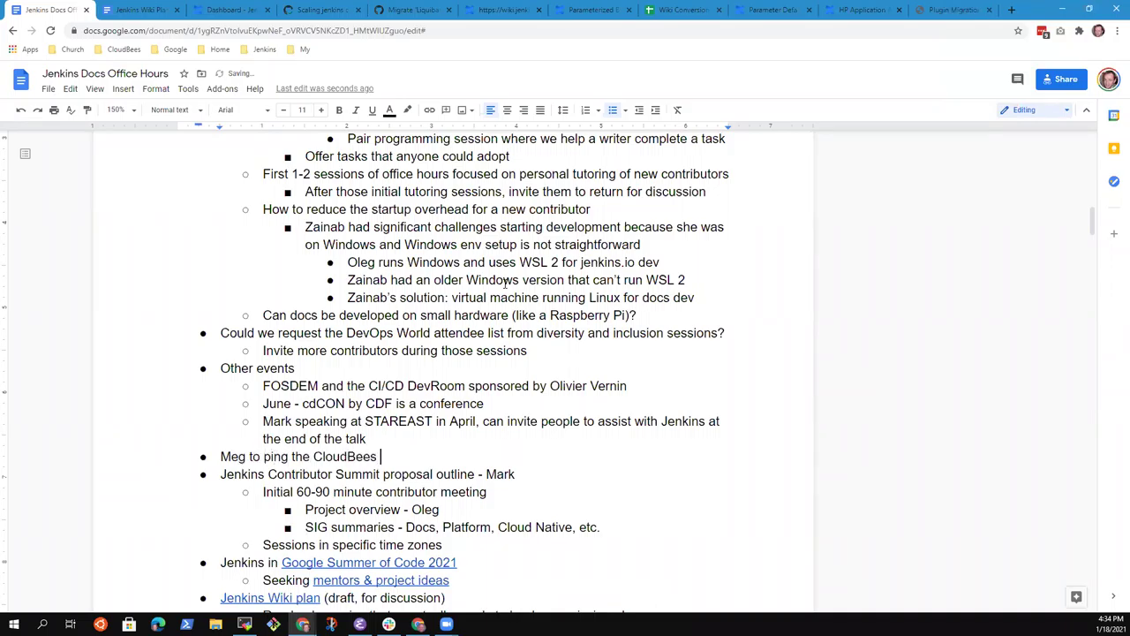
pyautogui.write('diversity council to see if')
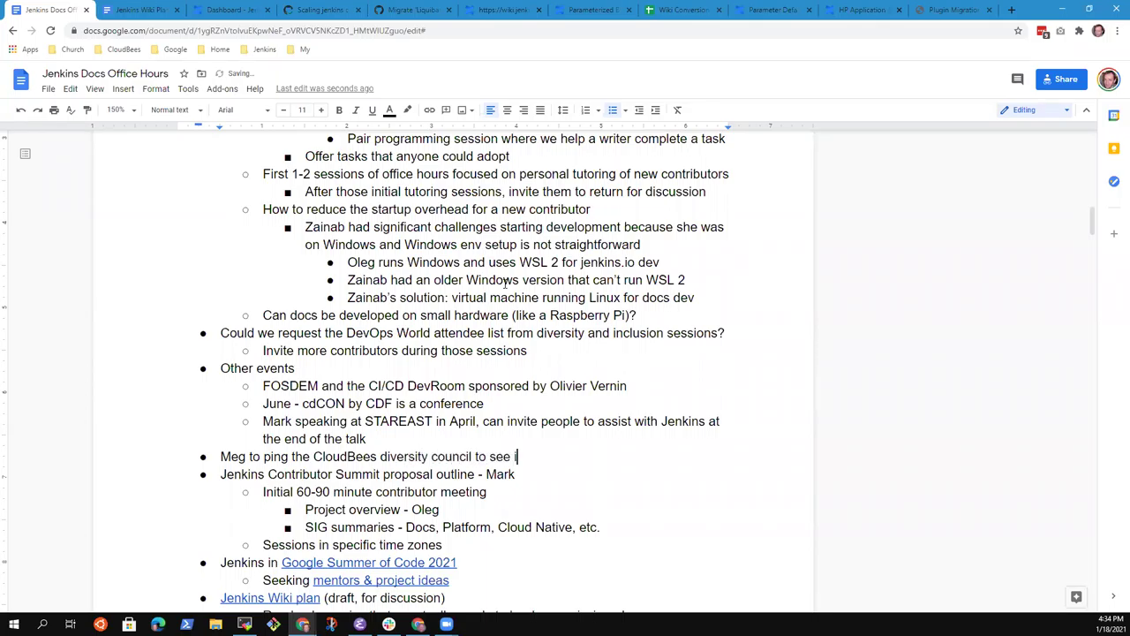
pyautogui.write(' we can enlist their help')
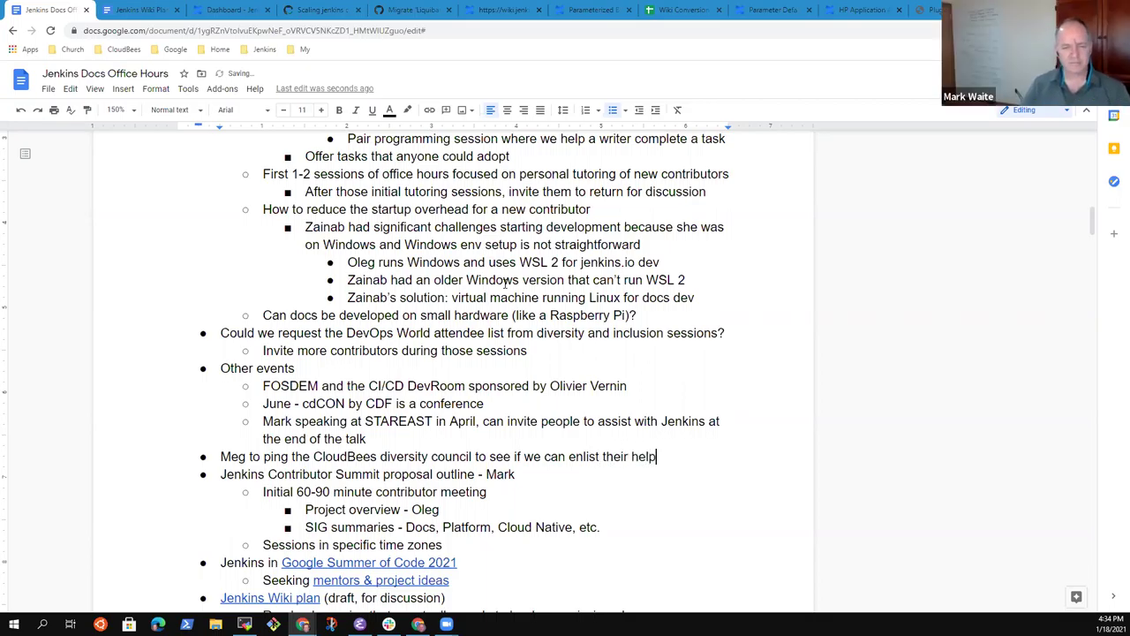
# Step: Reword the time-zone line to 'Themed sessions in specific time zones' and select the diversity council line
pyautogui.press('Down')
pyautogui.press('Down')
pyautogui.press('Down')
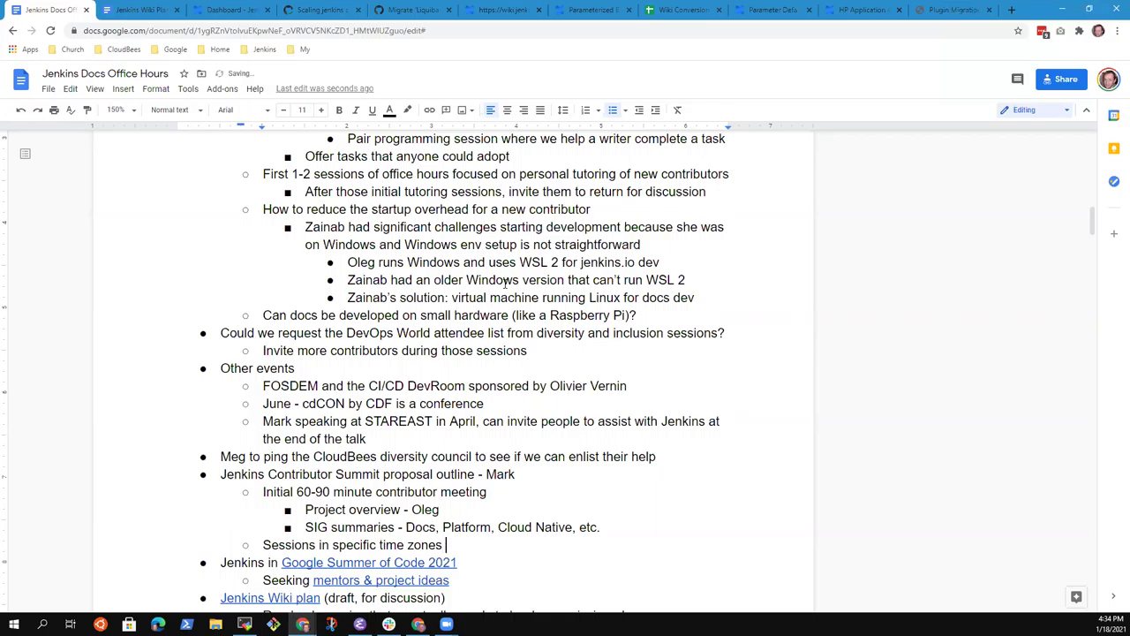
pyautogui.write('Themed')
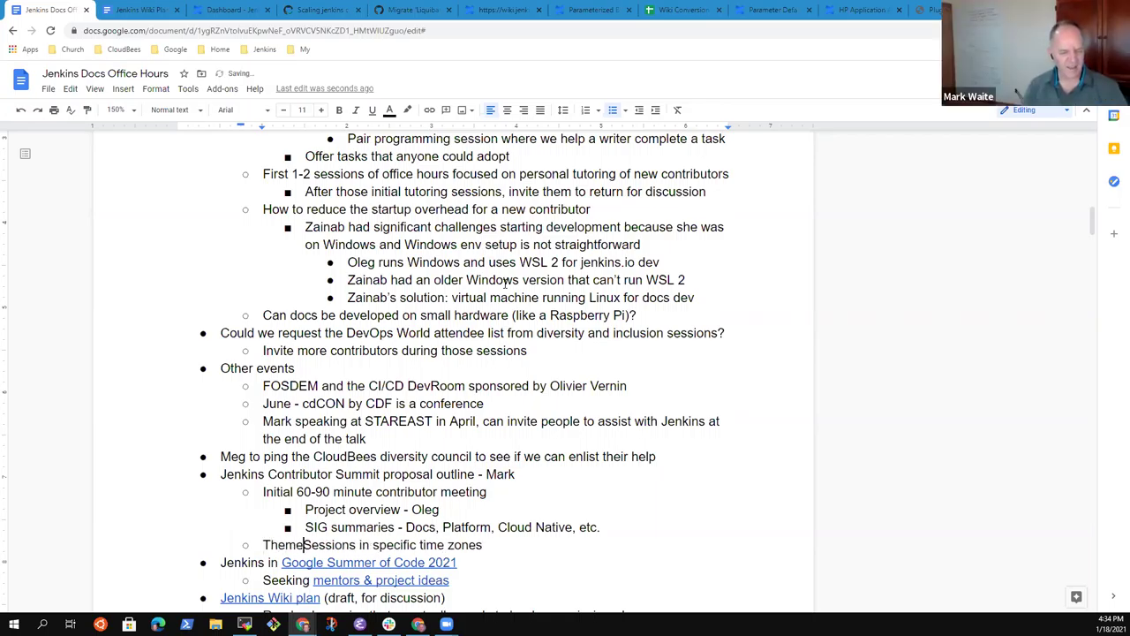
pyautogui.press('Delete')
pyautogui.write('s')
pyautogui.press('End')
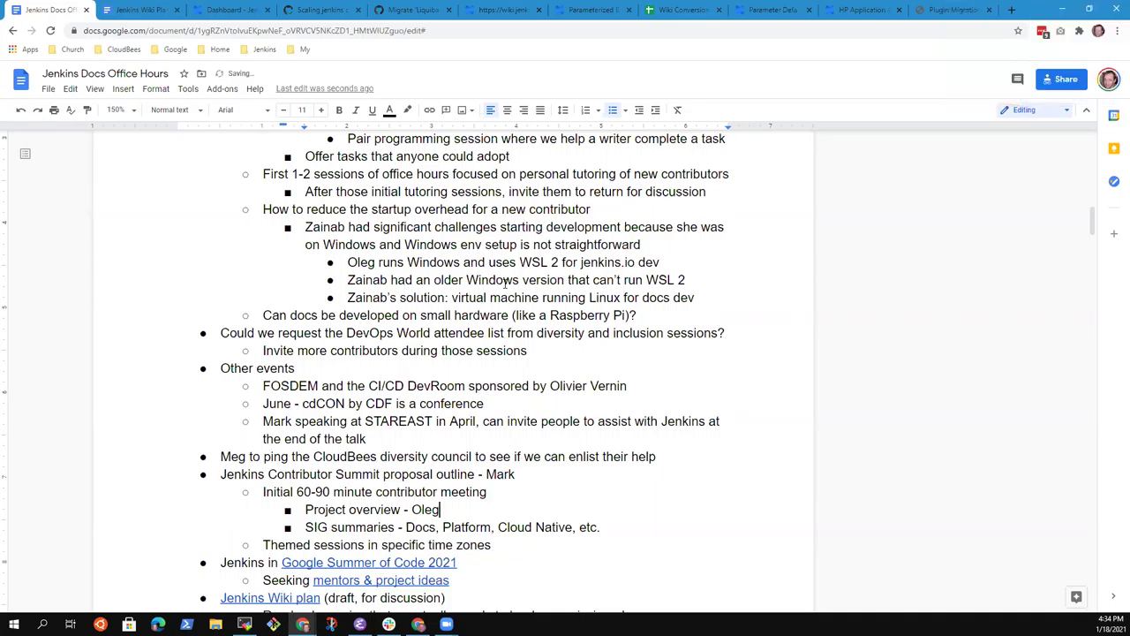
pyautogui.press('Up')
pyautogui.press('Up')
pyautogui.press('Home')
pyautogui.hotkey('shift', 'End')
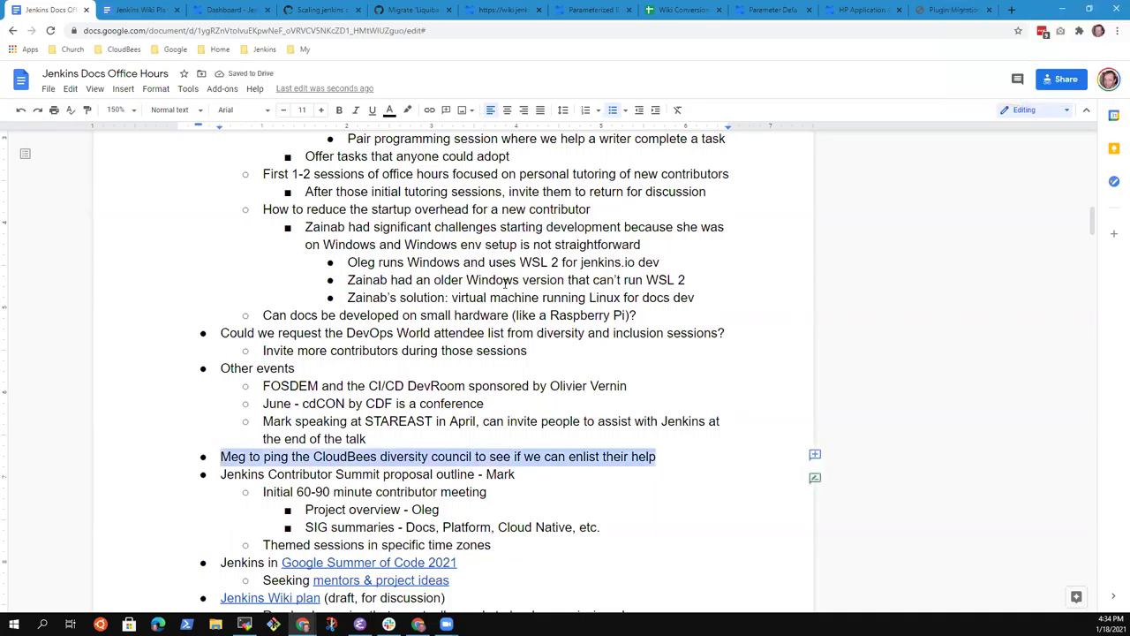
# Step: Comment on the diversity council line with an @-mention of a colleague, assigned to them as an action item
pyautogui.click(815, 454)
pyautogui.write('@MegM')
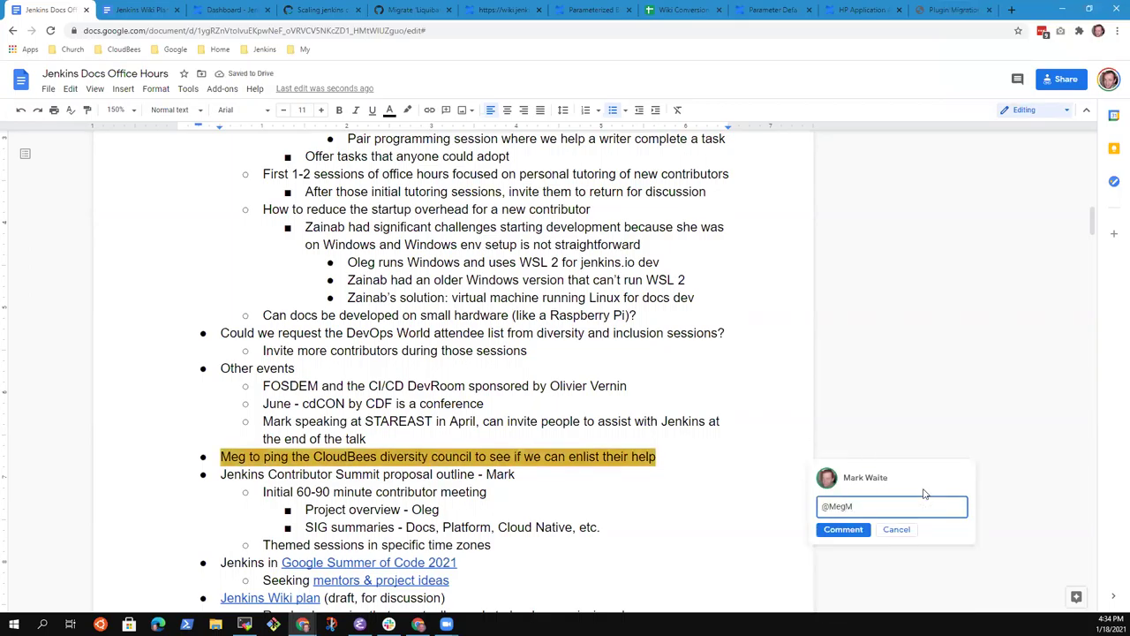
pyautogui.press('BackSpace')
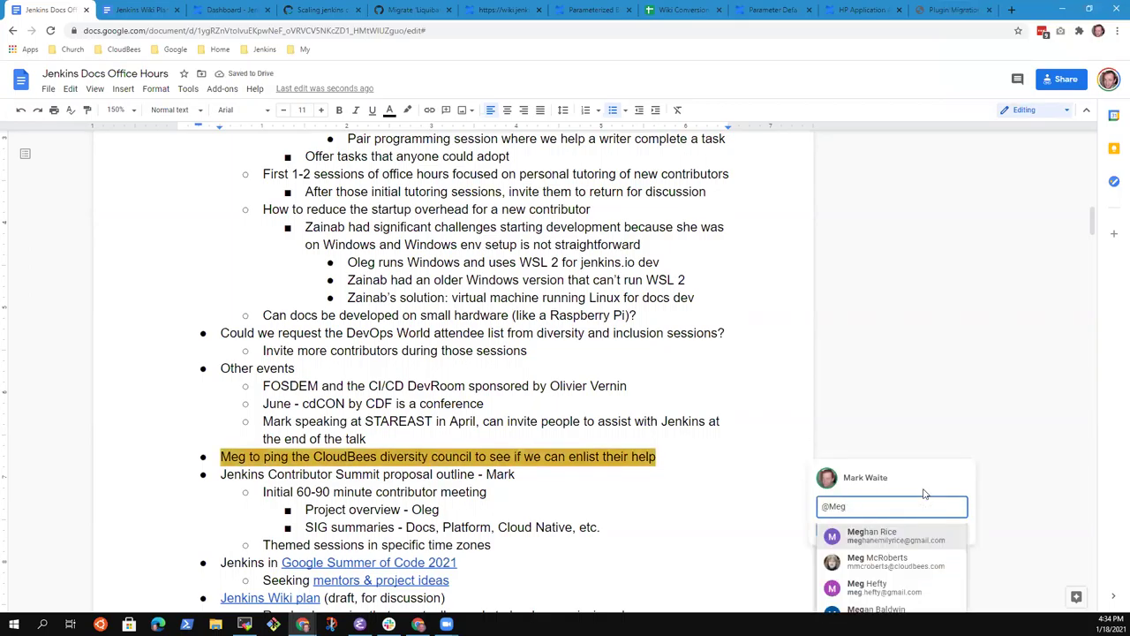
pyautogui.click(890, 563)
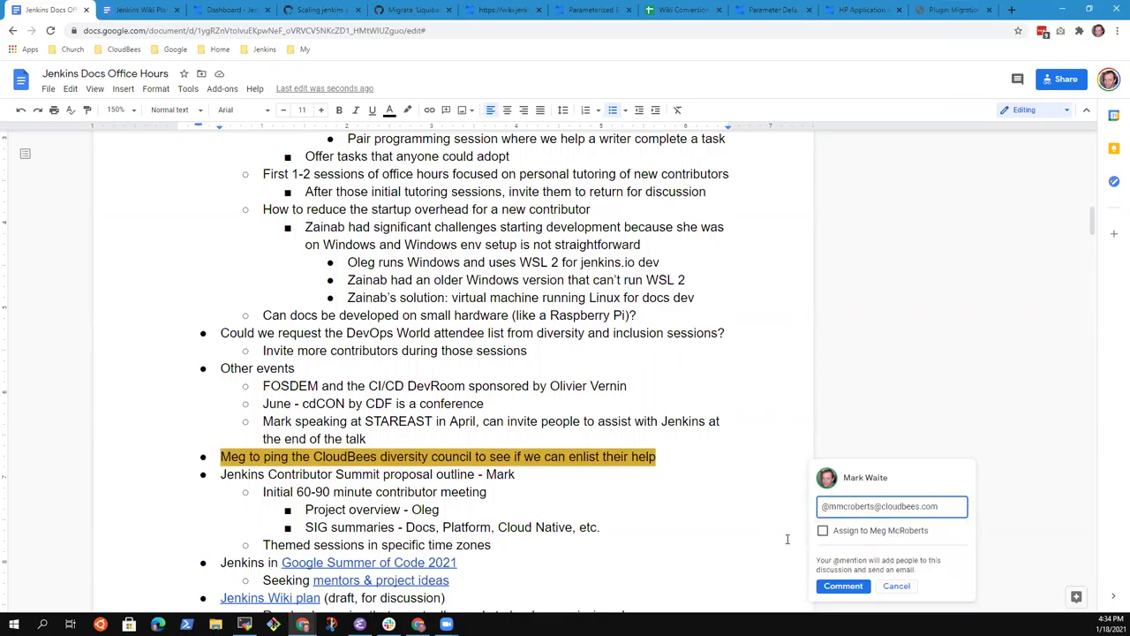
pyautogui.click(823, 531)
pyautogui.click(840, 586)
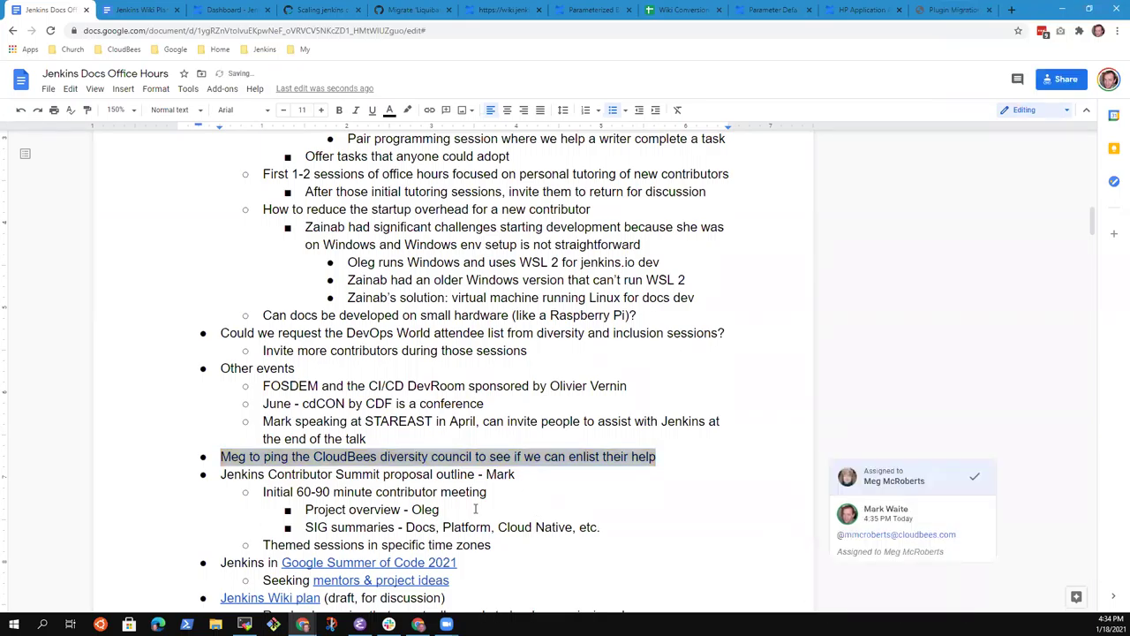
pyautogui.click(520, 475)
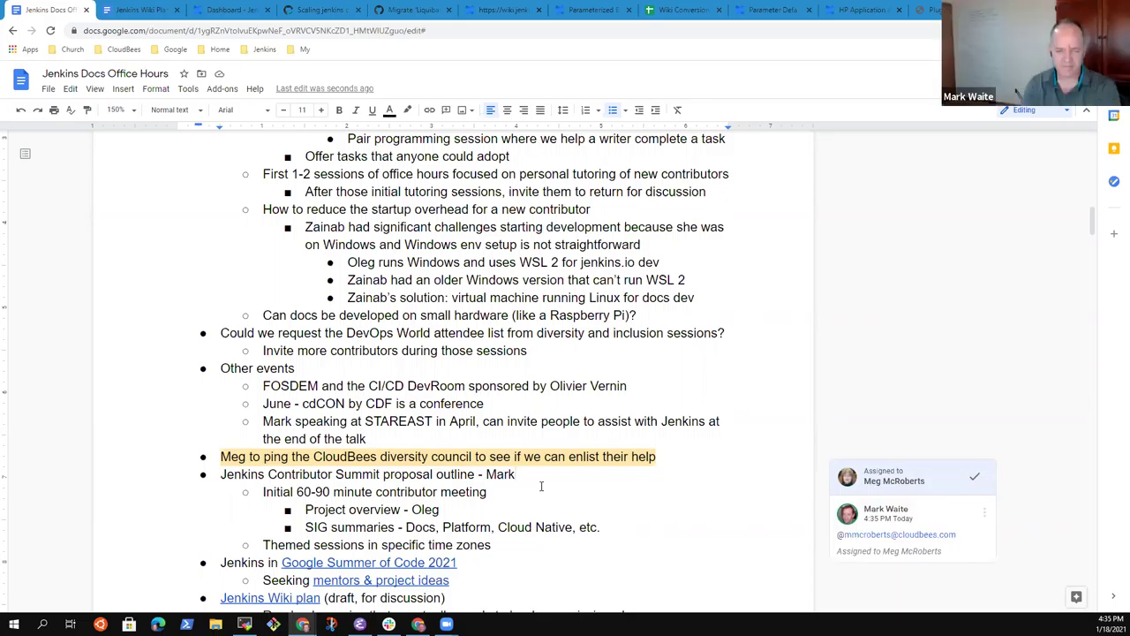
pyautogui.press('Down')
pyautogui.press('Down')
pyautogui.press('Down')
pyautogui.press('Down')
pyautogui.press('Down')
pyautogui.press('Down')
pyautogui.press('Down')
pyautogui.press('Down')
pyautogui.press('Down')
pyautogui.press('Down')
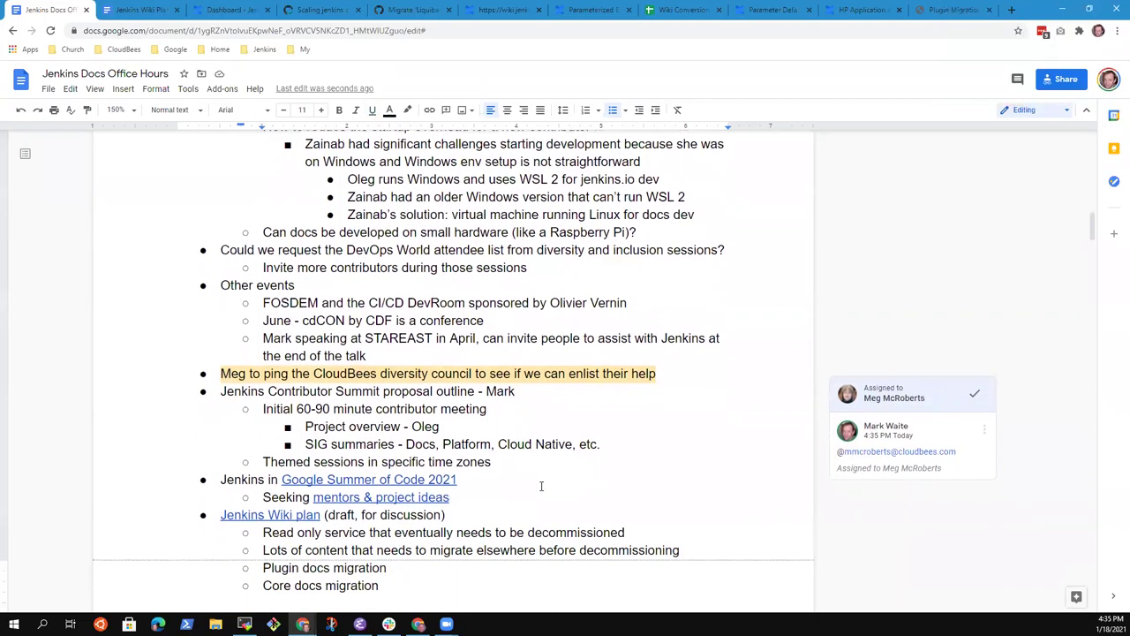
pyautogui.press('Up')
pyautogui.press('Up')
pyautogui.press('Up')
pyautogui.press('Up')
pyautogui.press('Up')
pyautogui.press('Up')
pyautogui.press('Up')
pyautogui.press('Up')
pyautogui.press('Up')
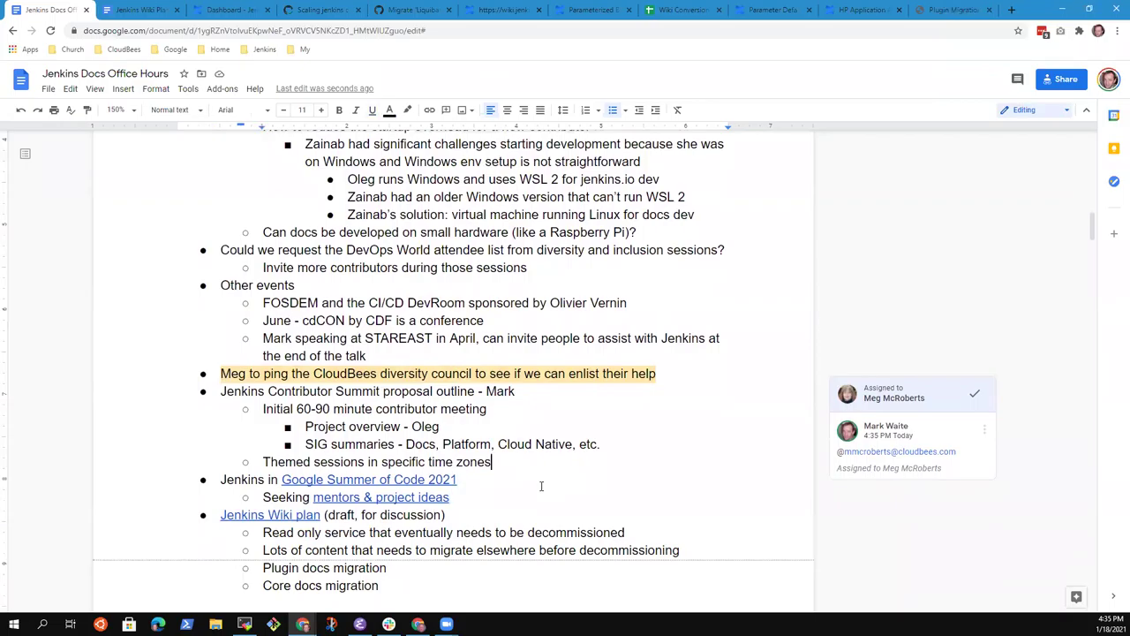
pyautogui.press('Up')
pyautogui.press('Up')
pyautogui.press('End')
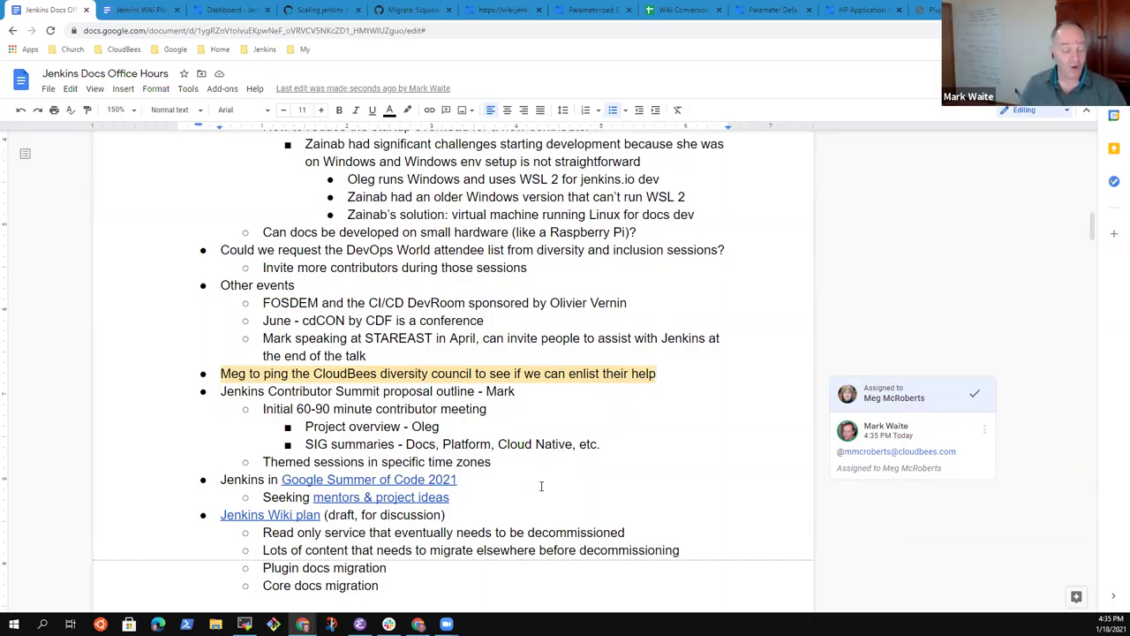
pyautogui.scroll(3, 541, 486)
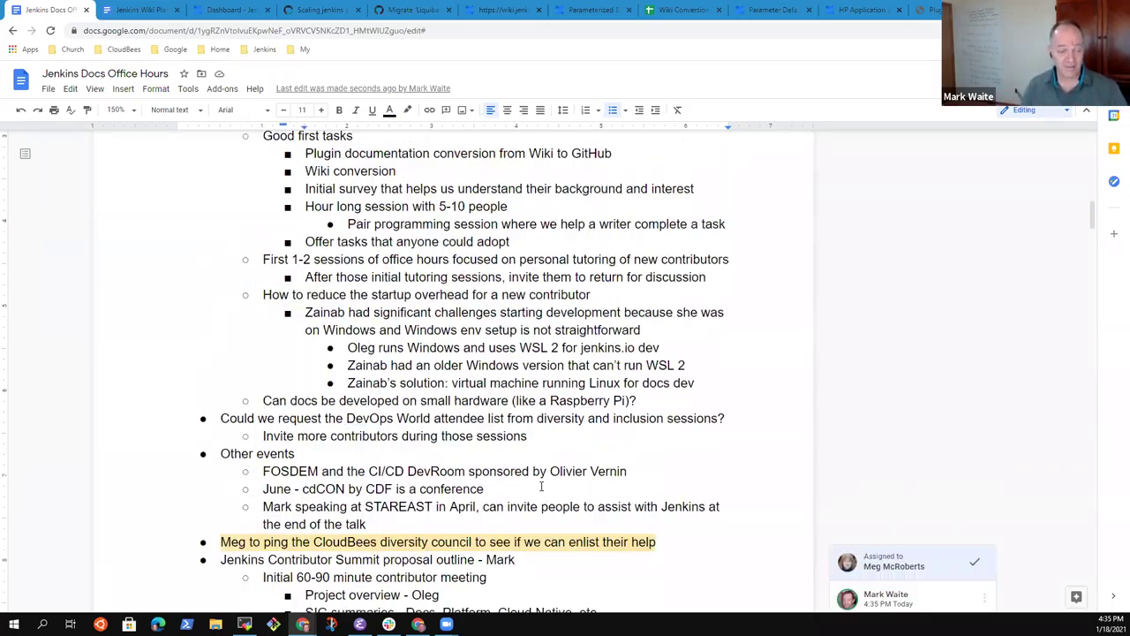
pyautogui.scroll(6, 541, 485)
pyautogui.scroll(-6, 540, 480)
pyautogui.scroll(6, 541, 490)
pyautogui.scroll(-6, 542, 486)
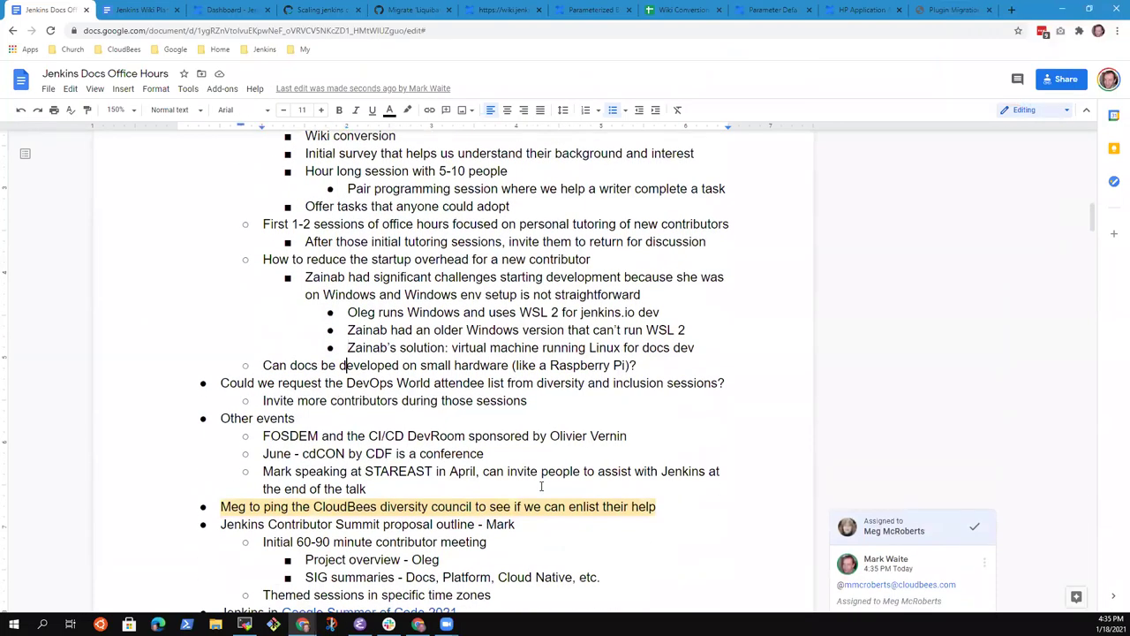
pyautogui.press('Down')
pyautogui.press('Down')
pyautogui.press('Down')
pyautogui.press('Down')
pyautogui.press('Down')
pyautogui.press('Down')
pyautogui.press('Down')
pyautogui.press('Down')
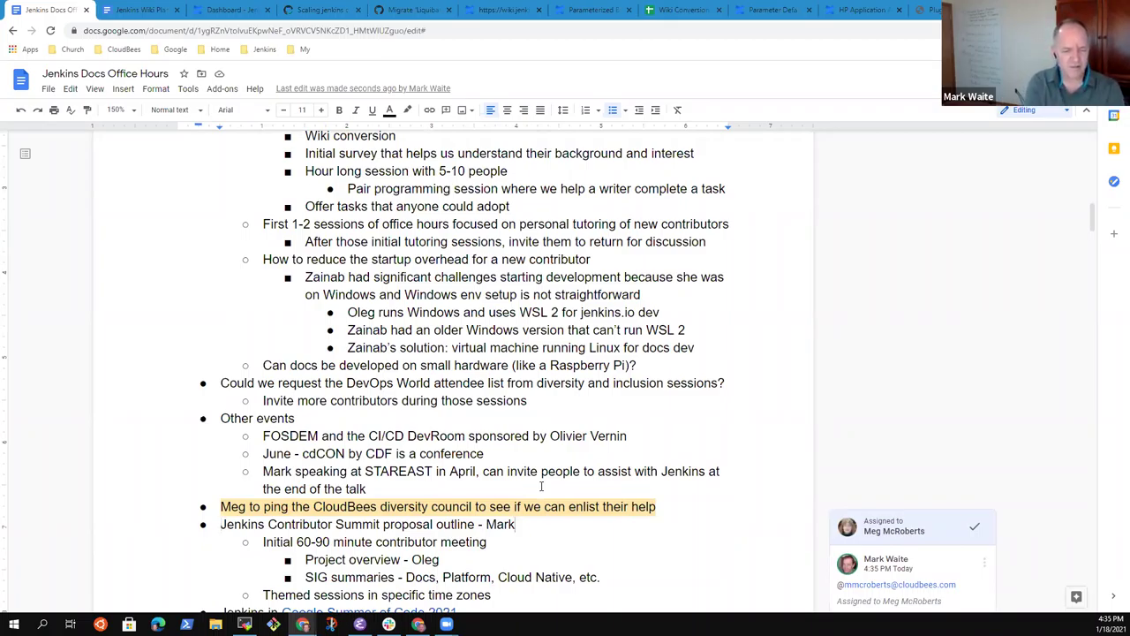
pyautogui.press('End')
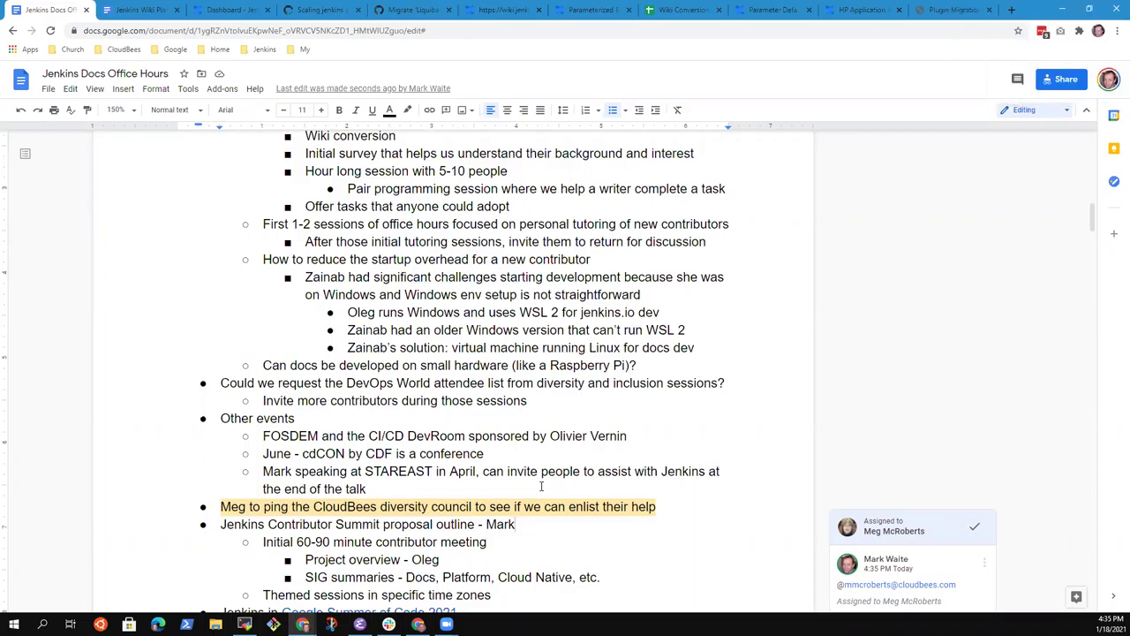
pyautogui.press('Down')
pyautogui.press('Down')
pyautogui.press('Down')
pyautogui.press('Down')
pyautogui.press('Down')
pyautogui.press('Down')
pyautogui.press('Down')
pyautogui.press('Down')
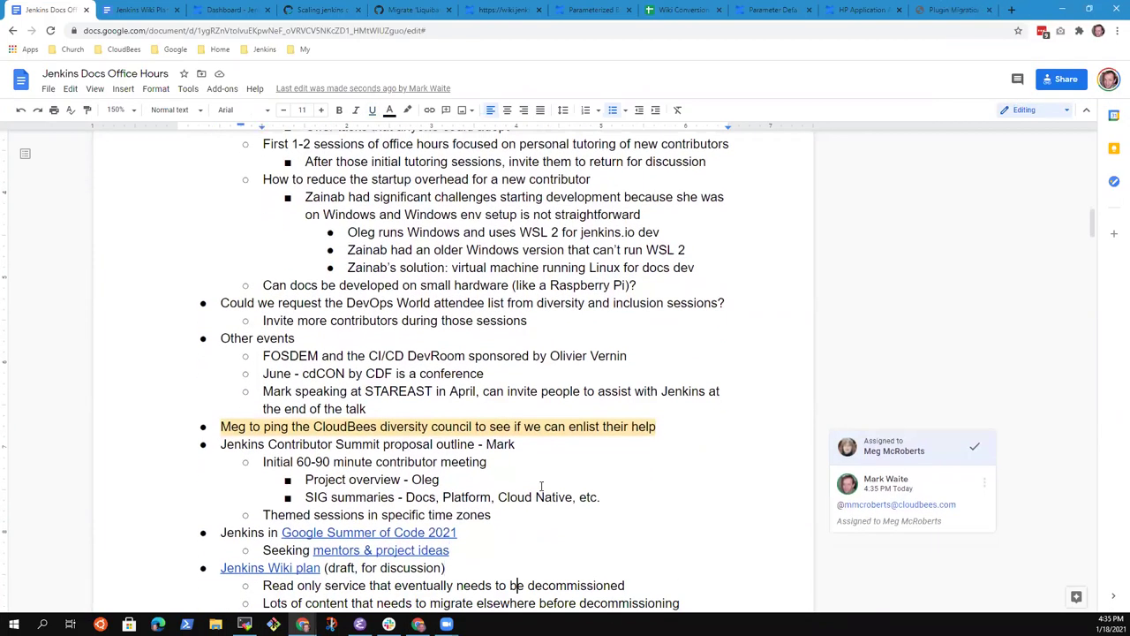
pyautogui.press('Up')
pyautogui.press('Up')
pyautogui.press('Up')
pyautogui.press('Up')
pyautogui.press('Up')
pyautogui.press('Up')
pyautogui.press('Up')
pyautogui.press('Up')
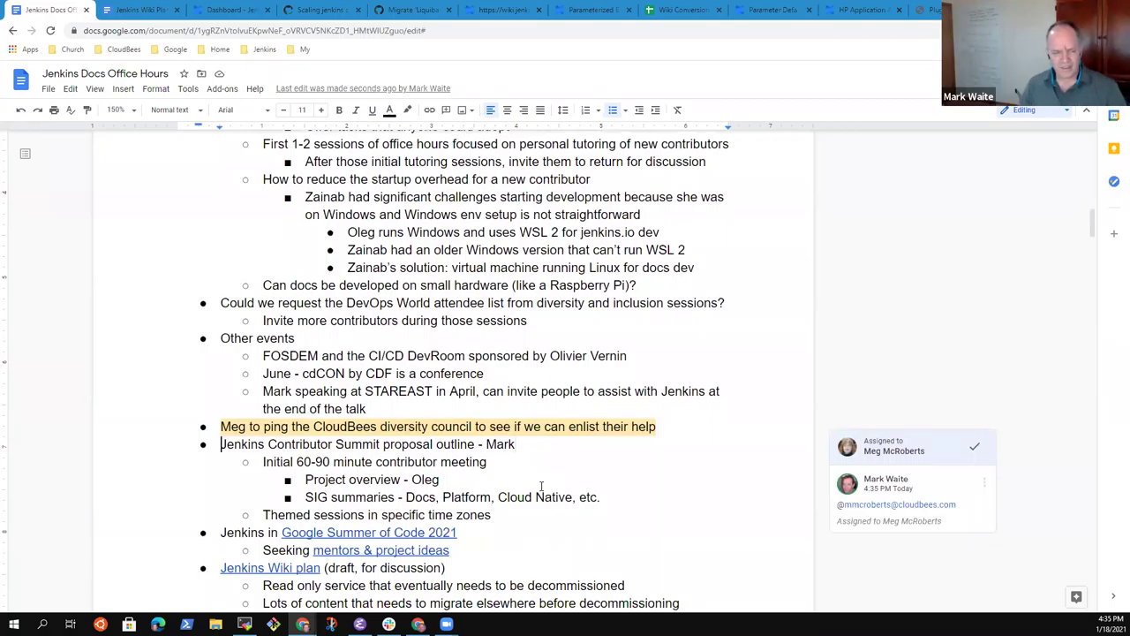
pyautogui.hotkey('shift', 'End')
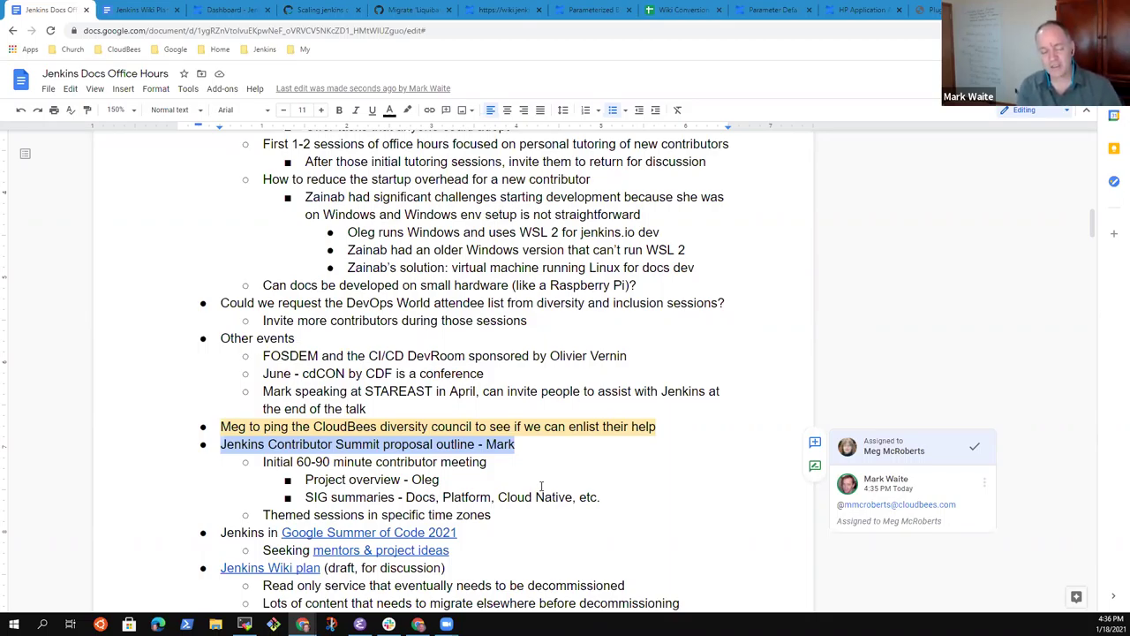
# Step: Insert 'Online' before 'proposal' in the Contributor Summit line
pyautogui.press('Left')
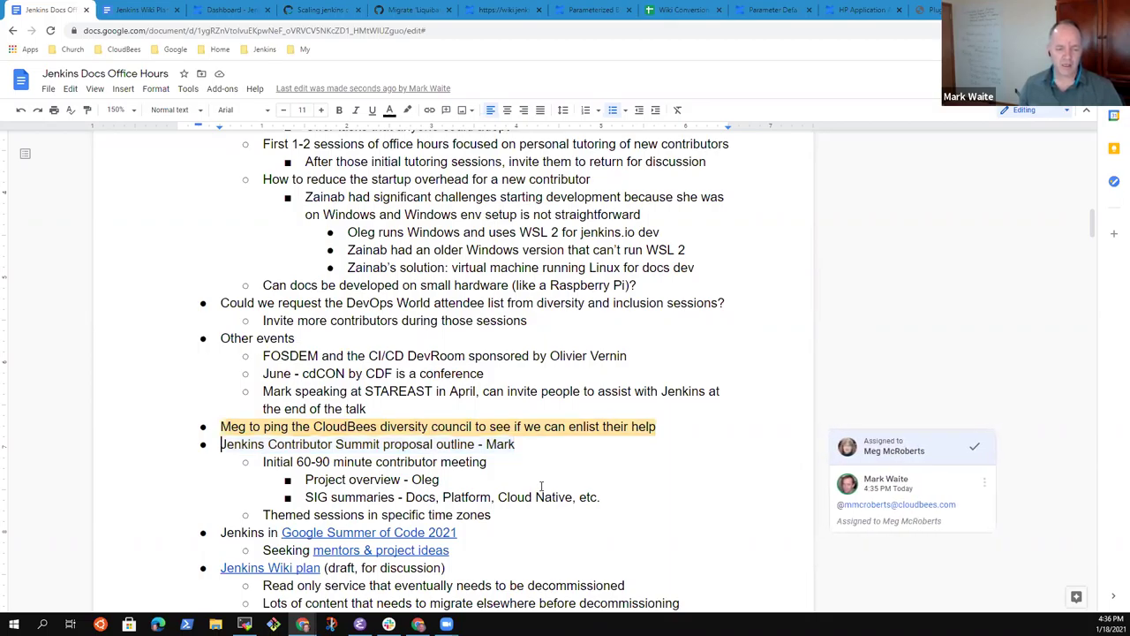
pyautogui.press('End')
pyautogui.hotkey('ctrl', 'Left')
pyautogui.hotkey('ctrl', 'Left')
pyautogui.hotkey('ctrl', 'Left')
pyautogui.hotkey('ctrl', 'Right')
pyautogui.write('I')
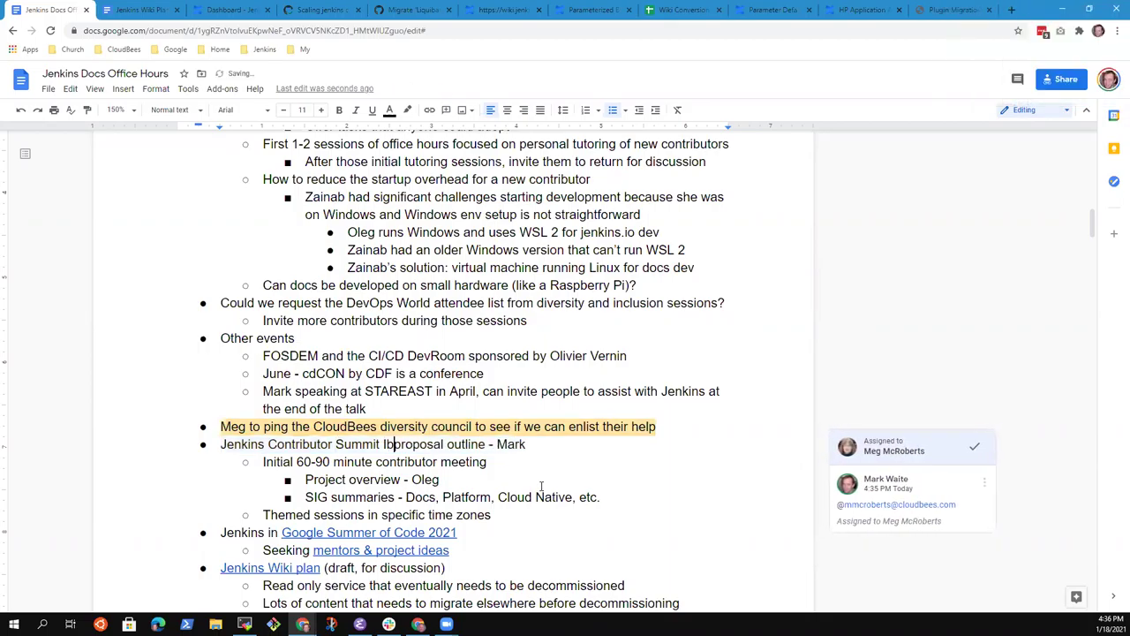
pyautogui.press('BackSpace')
pyautogui.write('Online')
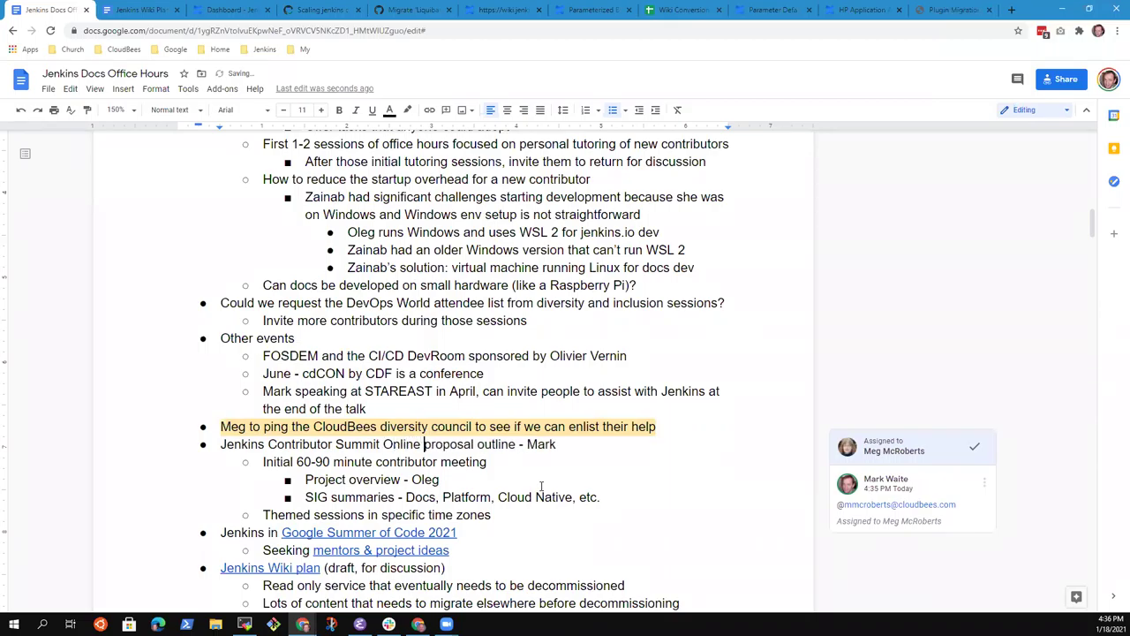
# Step: Change 'contributor' to 'launch' so the line reads 'Initial 60-90 minute launch meeting'
pyautogui.press('Down')
pyautogui.press('Home')
pyautogui.hotkey('shift', 'End')
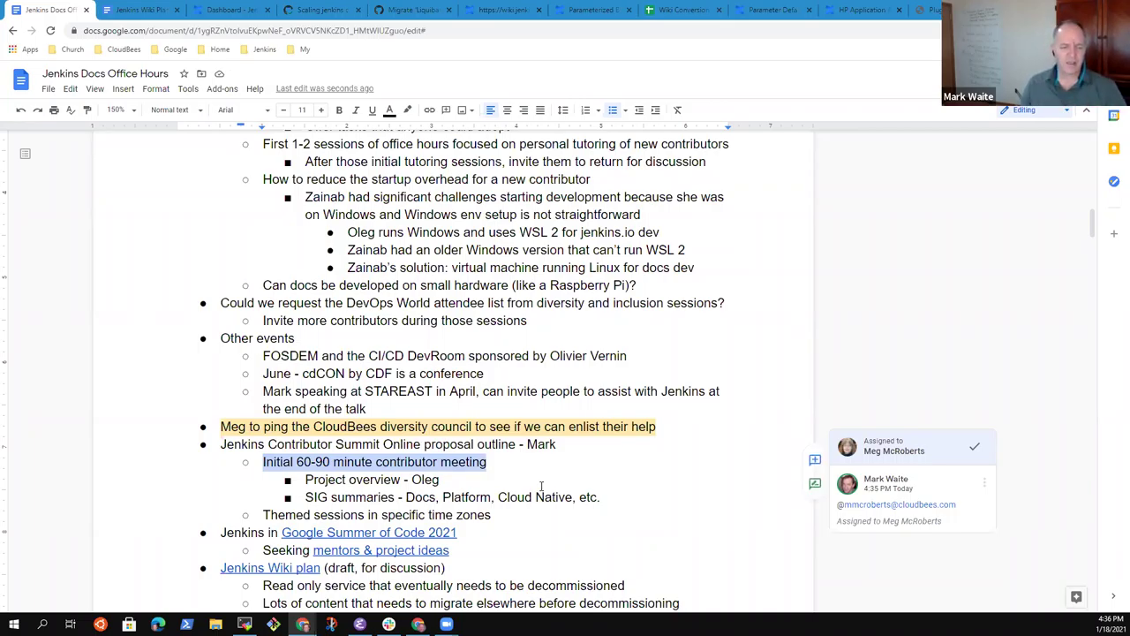
pyautogui.press('Left')
pyautogui.press('End')
pyautogui.hotkey('ctrl', 'Left')
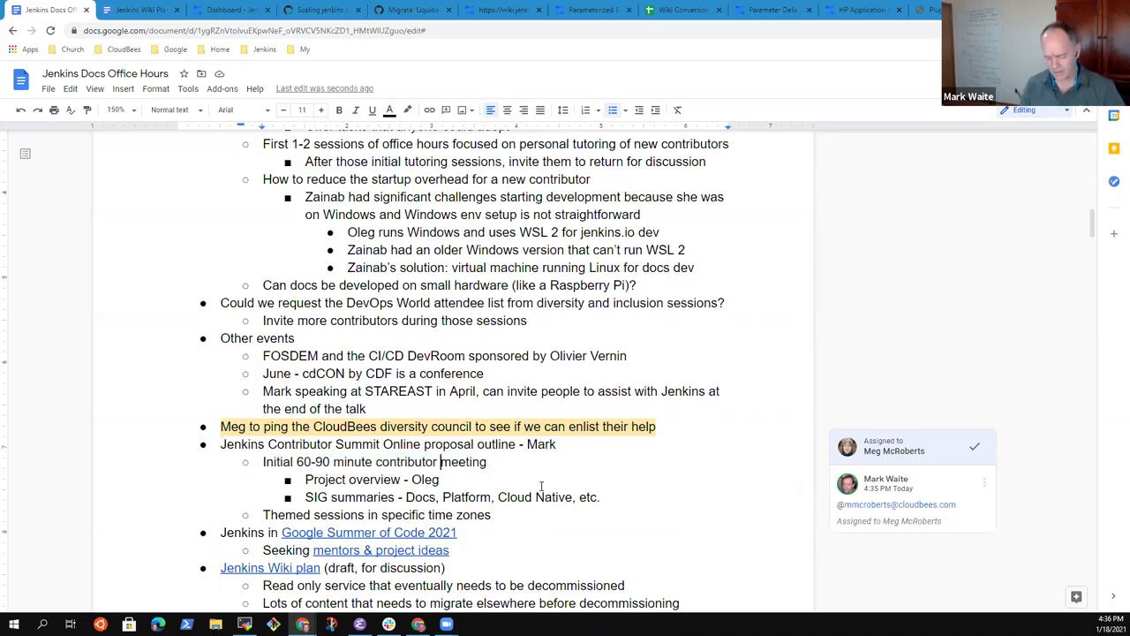
pyautogui.write('startup')
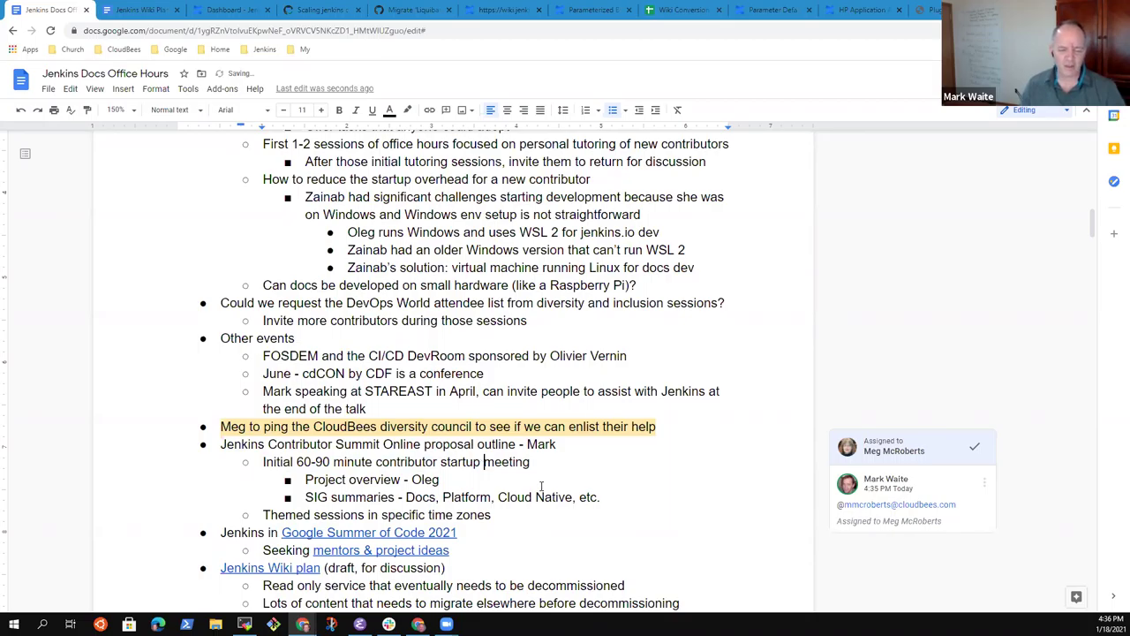
pyautogui.hotkey('ctrl', 'shift', 'Left')
pyautogui.press('BackSpace')
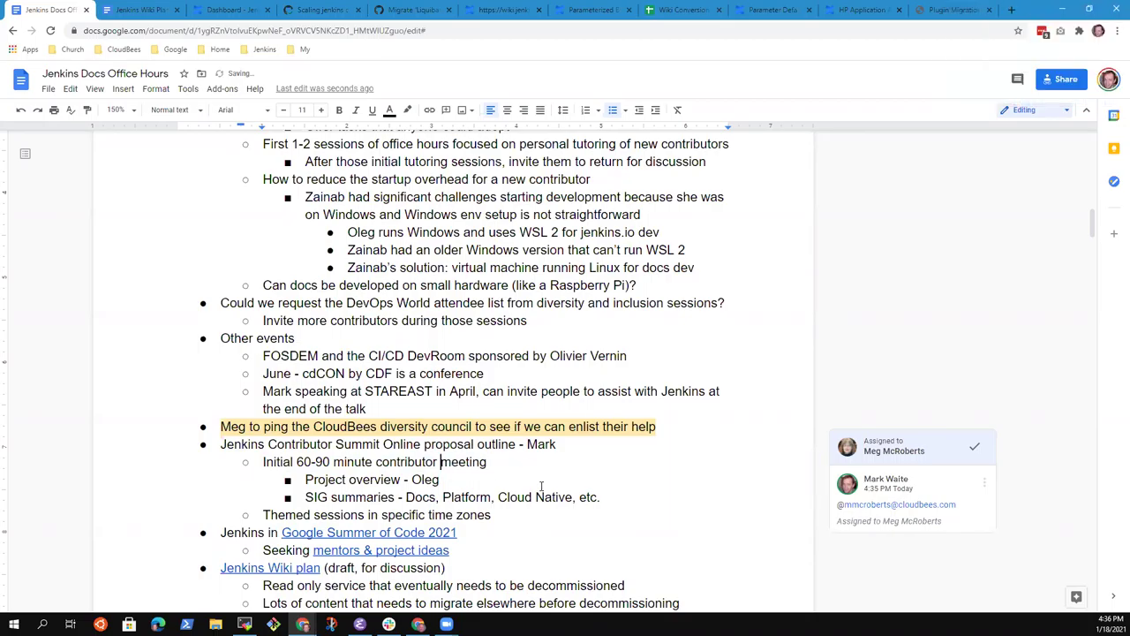
pyautogui.hotkey('ctrl', 'shift', 'Left')
pyautogui.write('launc')
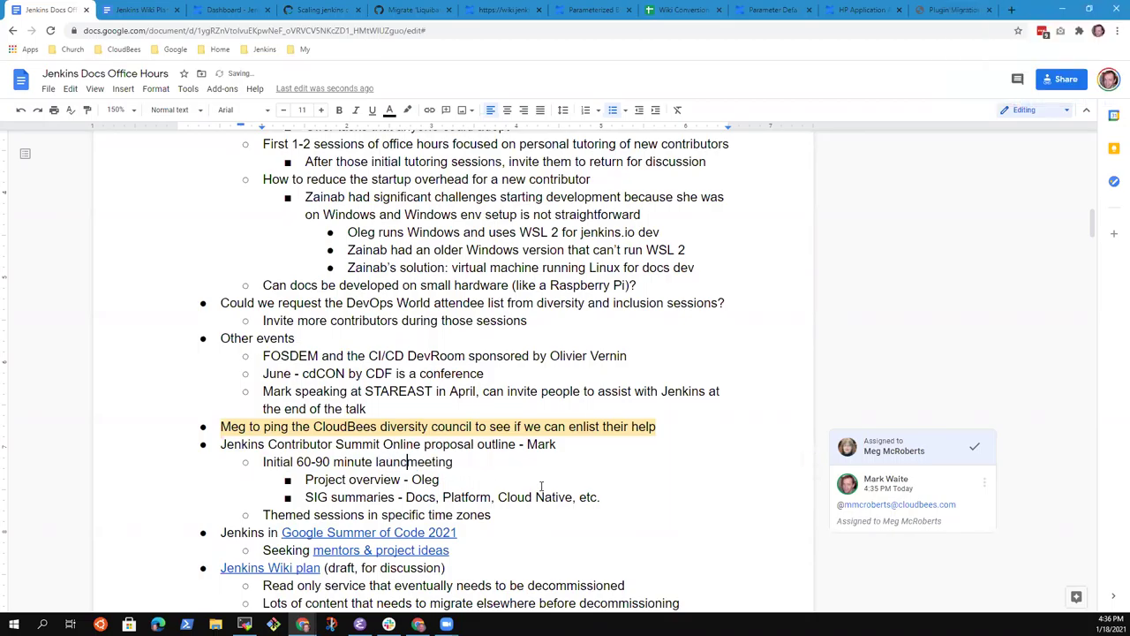
pyautogui.write('h')
# Step: Select the Project overview and SIG summaries lines in turn, ending at the start of SIG summaries
pyautogui.press('Down')
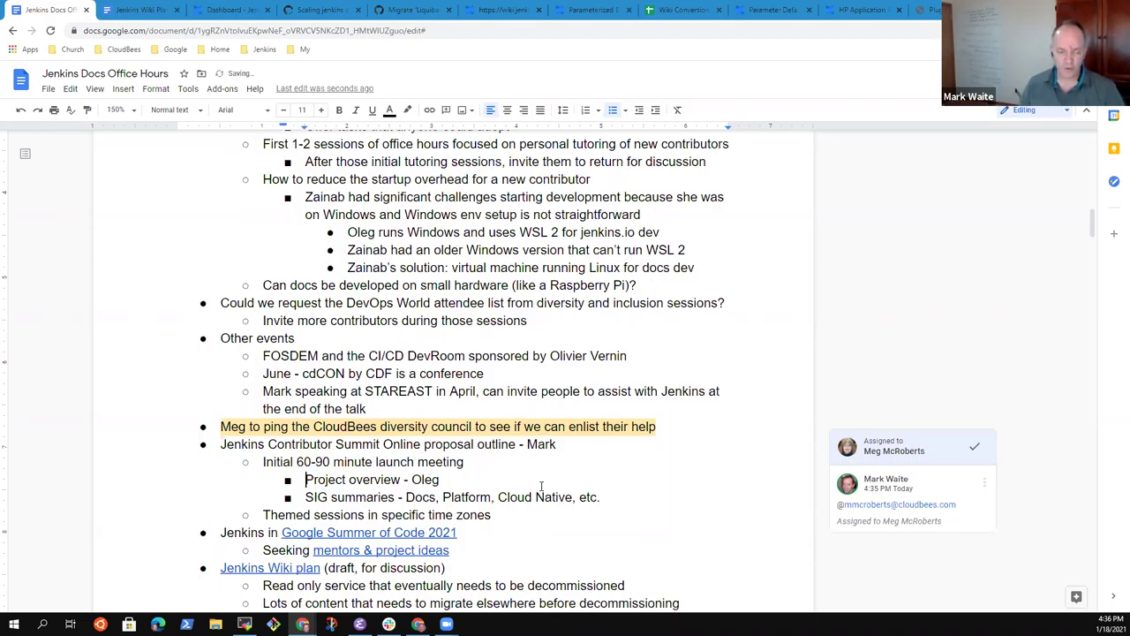
pyautogui.hotkey('shift', 'End')
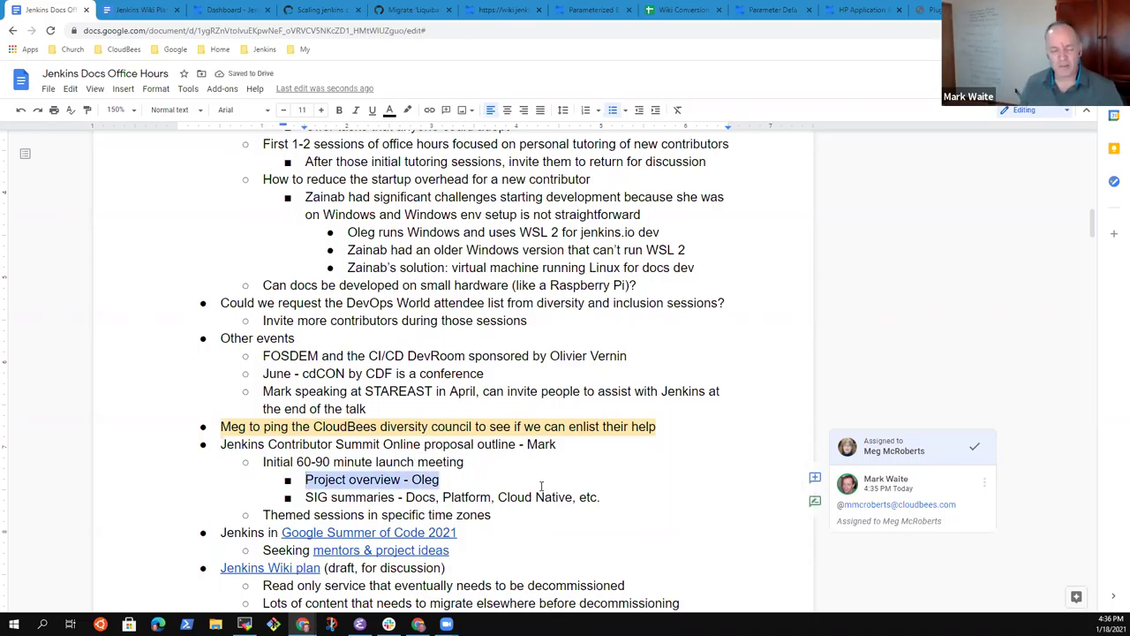
pyautogui.press('Down')
pyautogui.press('Home')
pyautogui.hotkey('shift', 'End')
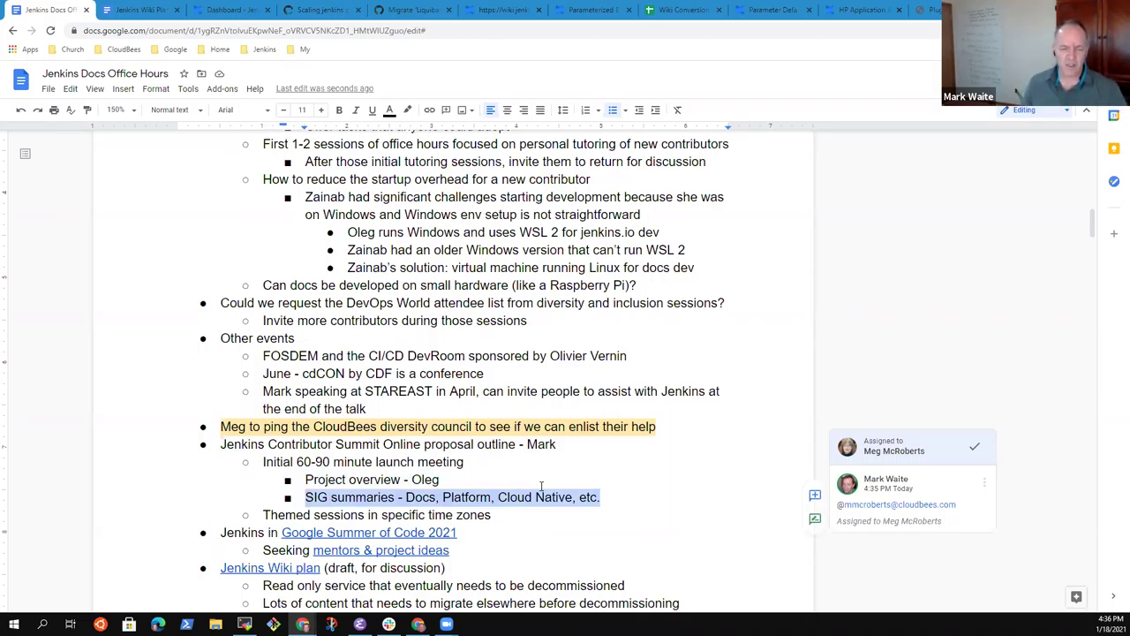
pyautogui.press('Home')
# Step: Add 'Collect the interest of the people attending' with a sub-bullet 'Assign them to subgroups'
pyautogui.press('Return')
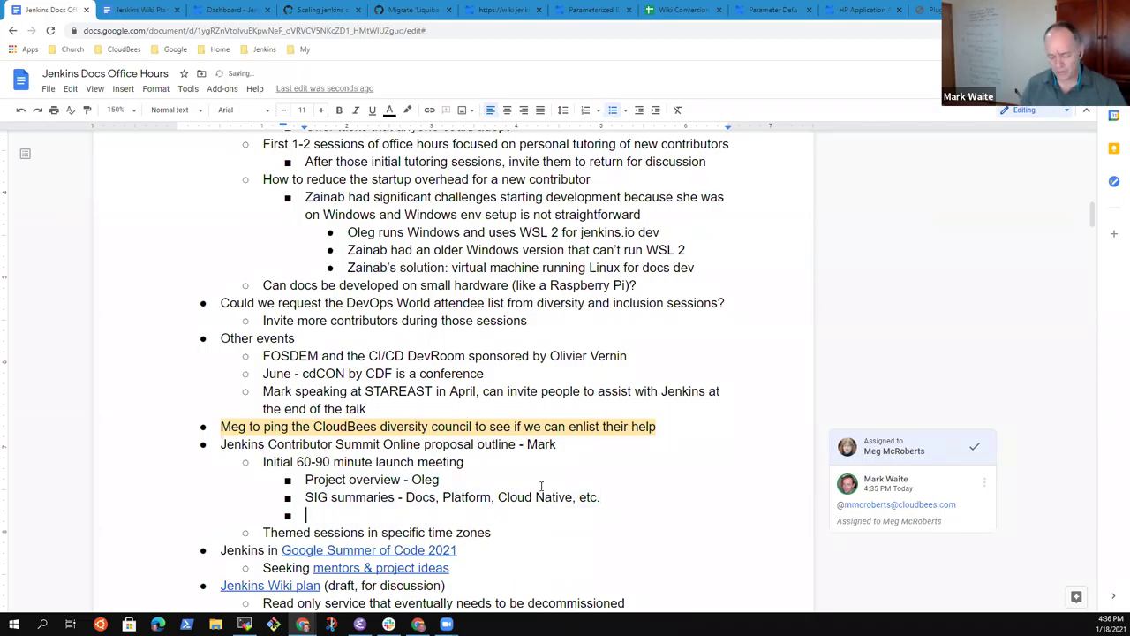
pyautogui.write('Collab')
pyautogui.hotkey('ctrl', 'BackSpace')
pyautogui.write('Collect the inte')
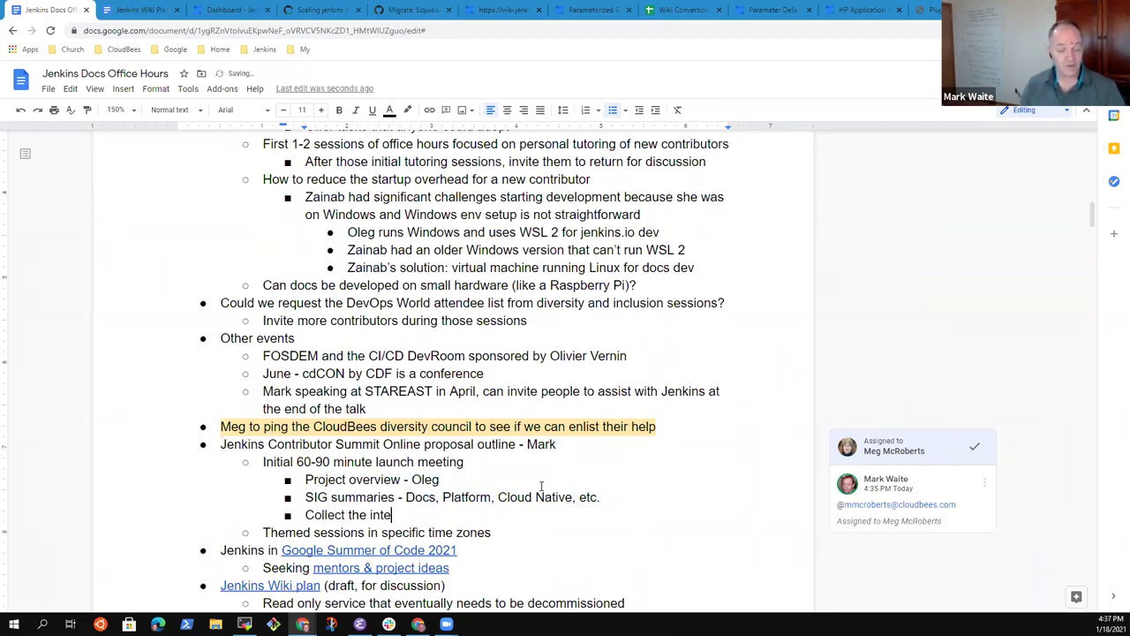
pyautogui.write('rest of the ')
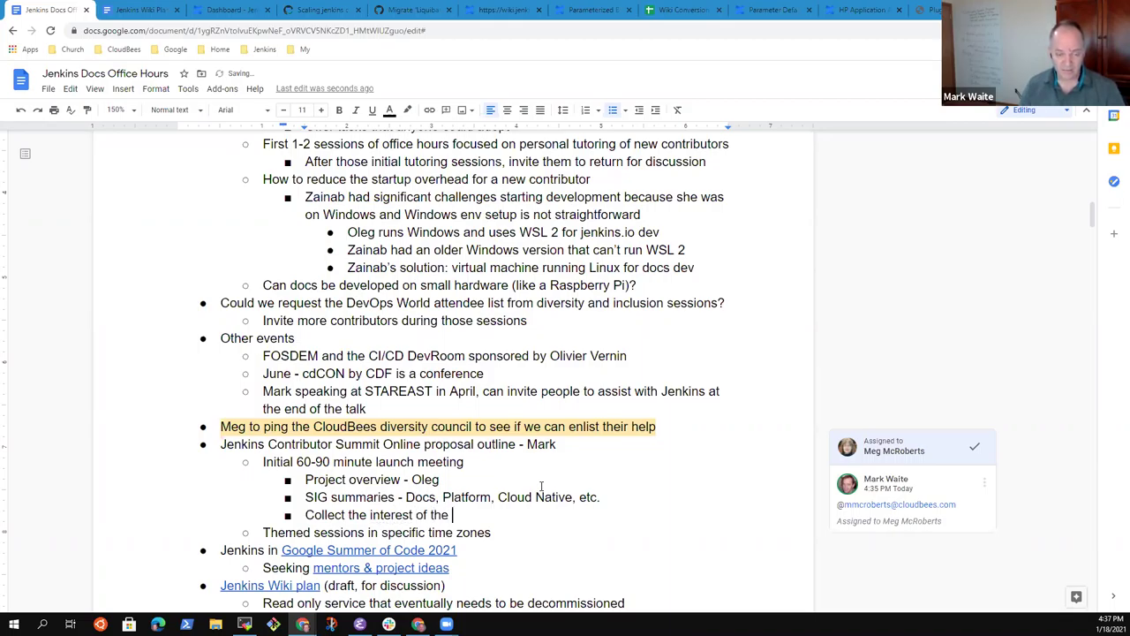
pyautogui.write('people attending')
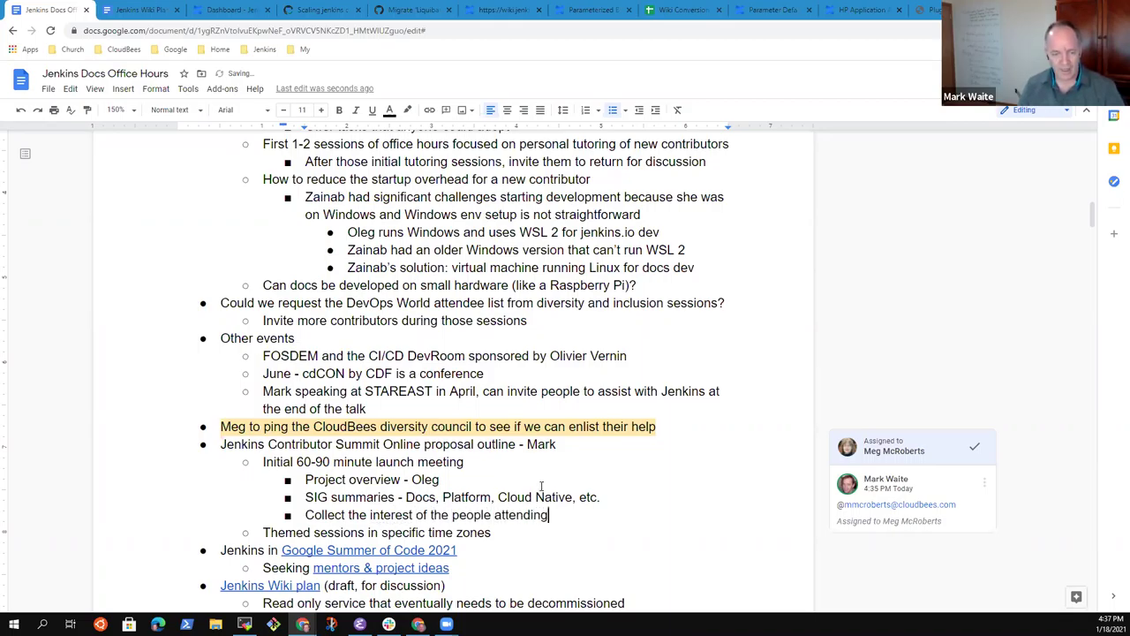
pyautogui.press('Return')
pyautogui.press('Tab')
pyautogui.write('Assign')
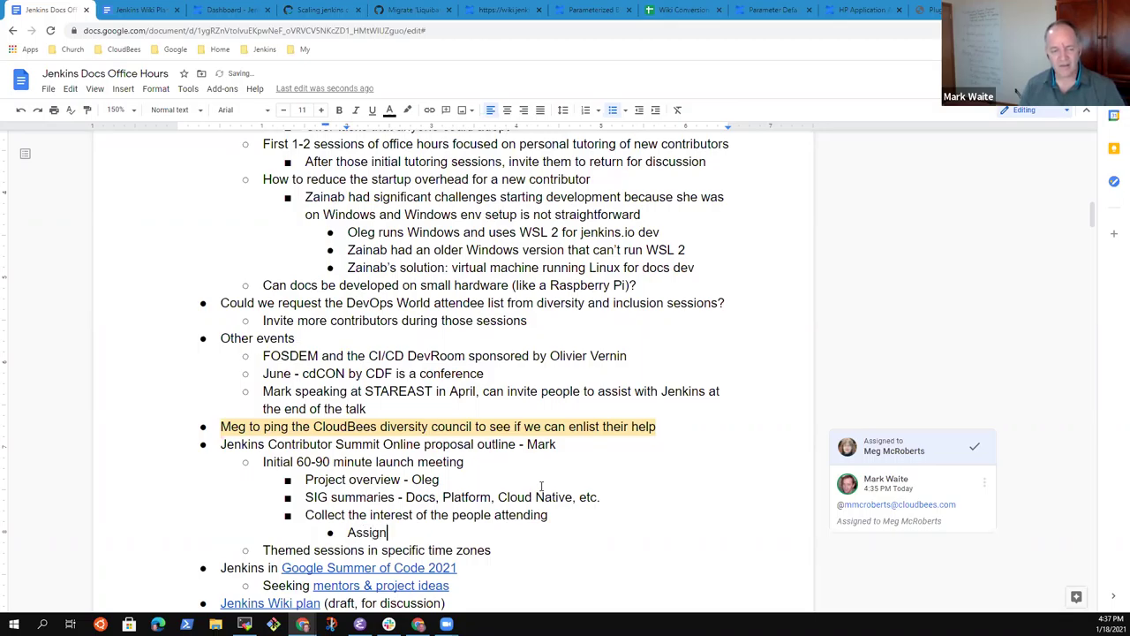
pyautogui.write(' them to ')
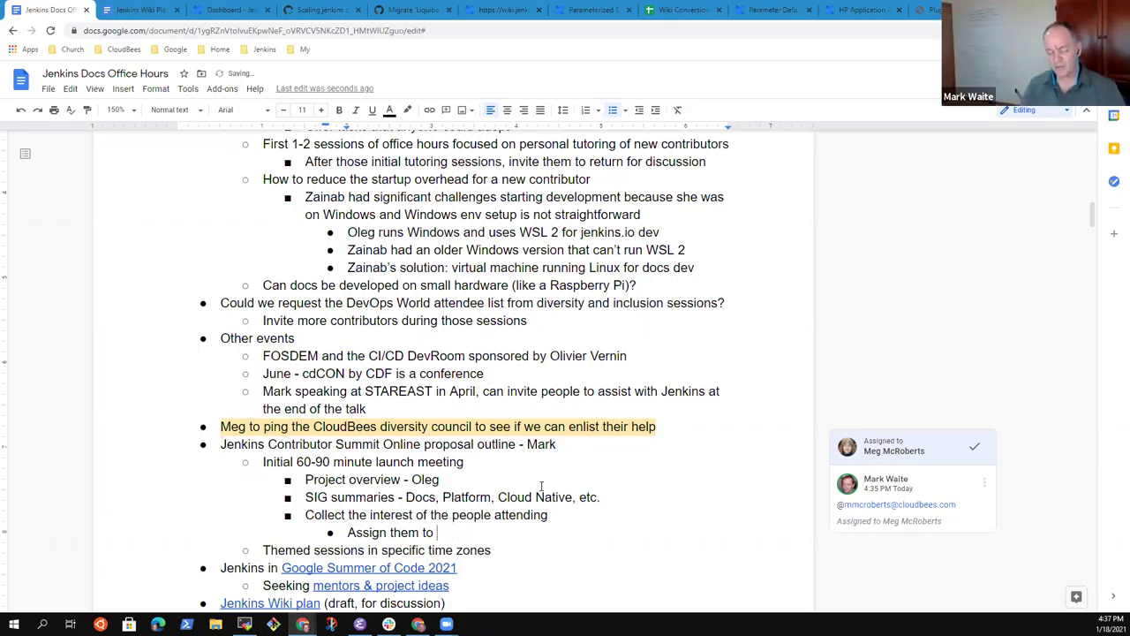
pyautogui.write('subgroups')
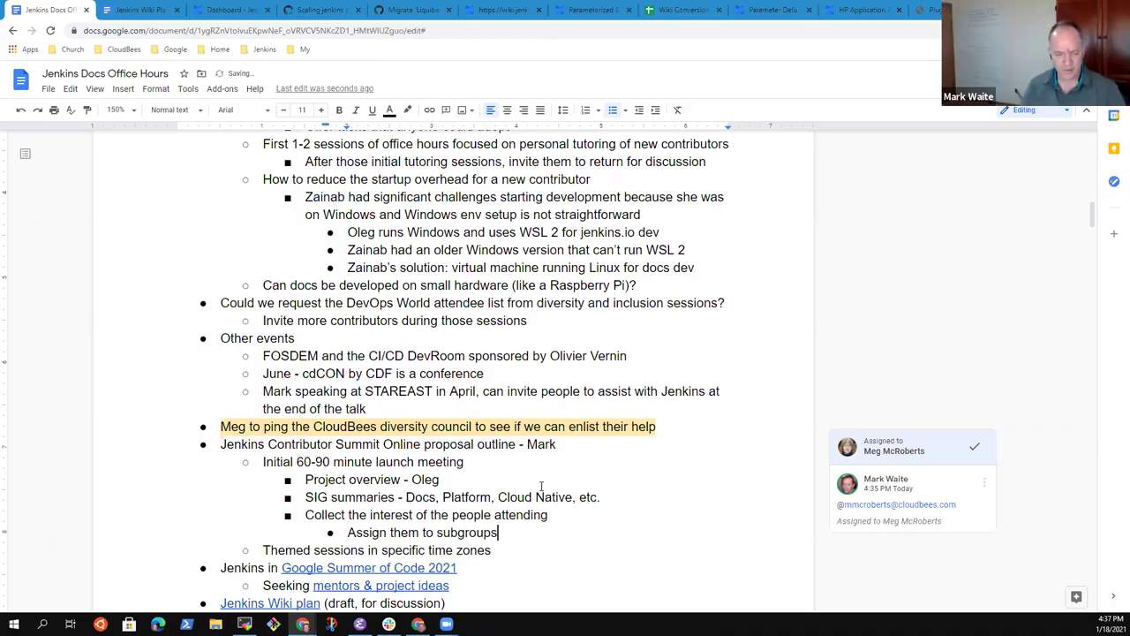
# Step: Add sub-bullet 'Subgroups have a lead that finds a workable time for the members to meet for an hour'
pyautogui.press('Return')
pyautogui.write('Subgroups have a lead that finds a w')
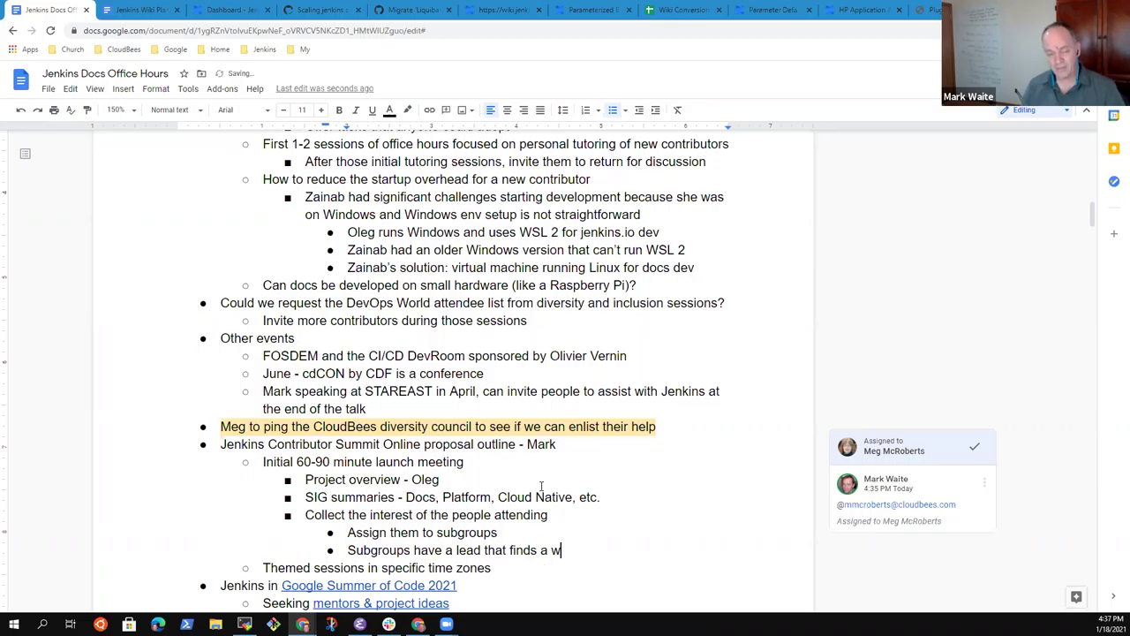
pyautogui.write('orkable time for the mem')
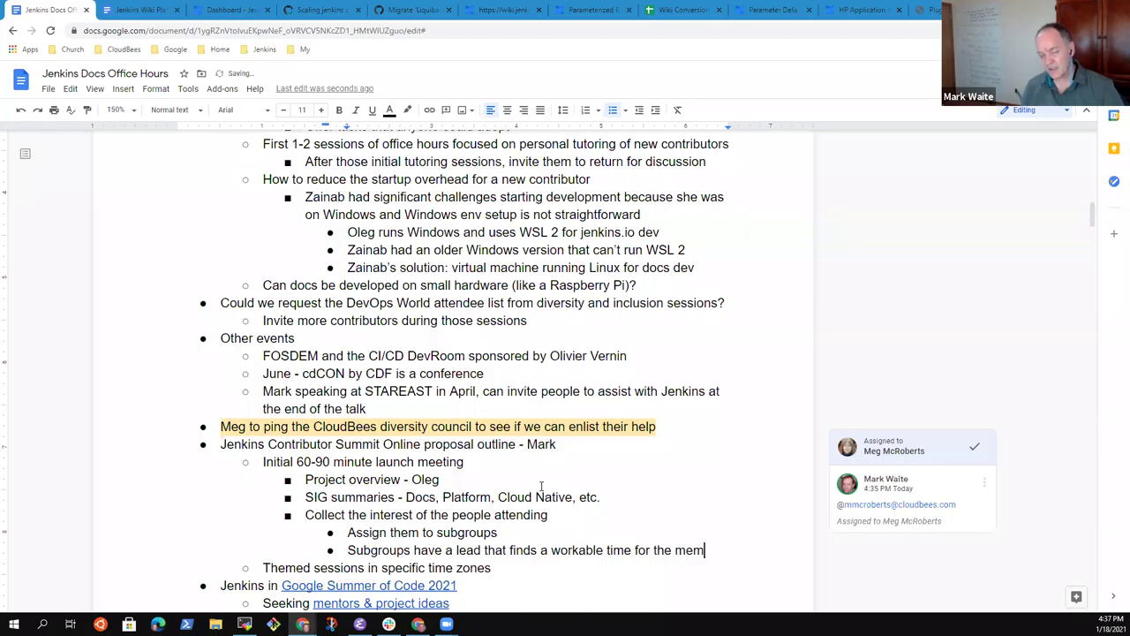
pyautogui.write('bers')
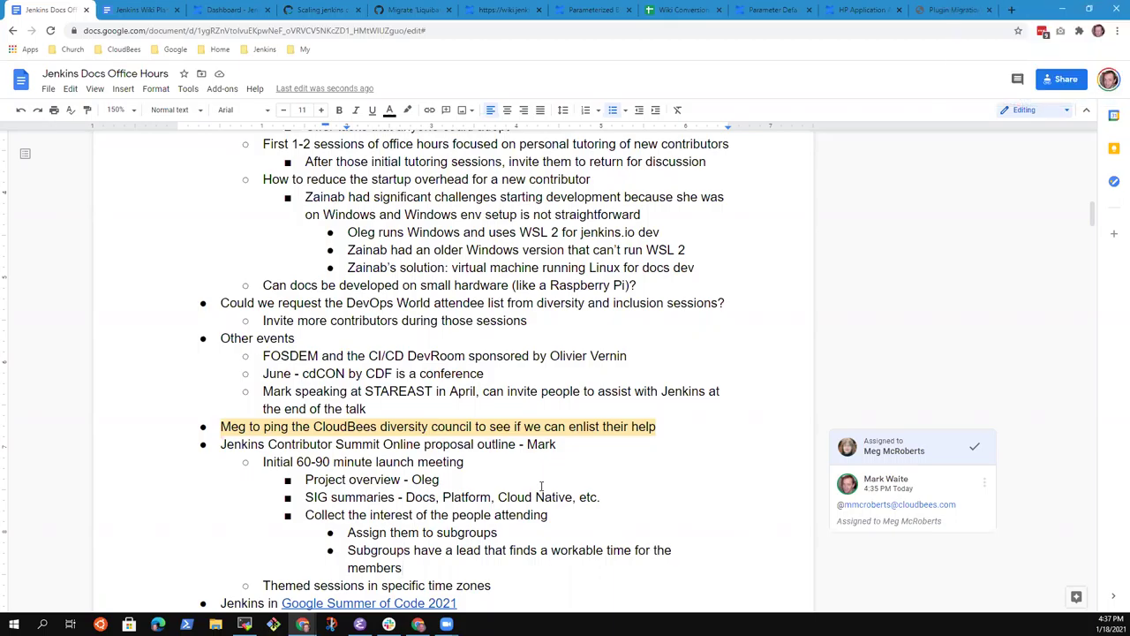
pyautogui.write('to meet for an hour')
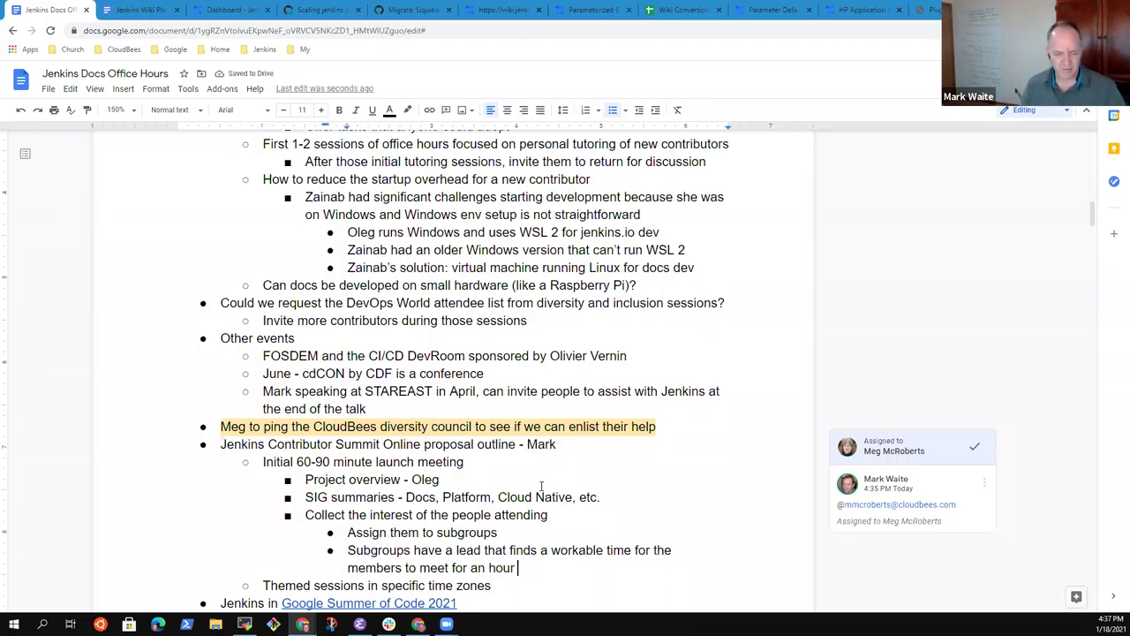
# Step: Under Themed sessions, add the sub-bullet 'Themed sessions work on their topic' plus an empty one
pyautogui.press('Down')
pyautogui.hotkey('shift', 'Home')
pyautogui.press('BackSpace')
pyautogui.hotkey('ctrl', 'z')
pyautogui.press('End')
pyautogui.press('Return')
pyautogui.press('Tab')
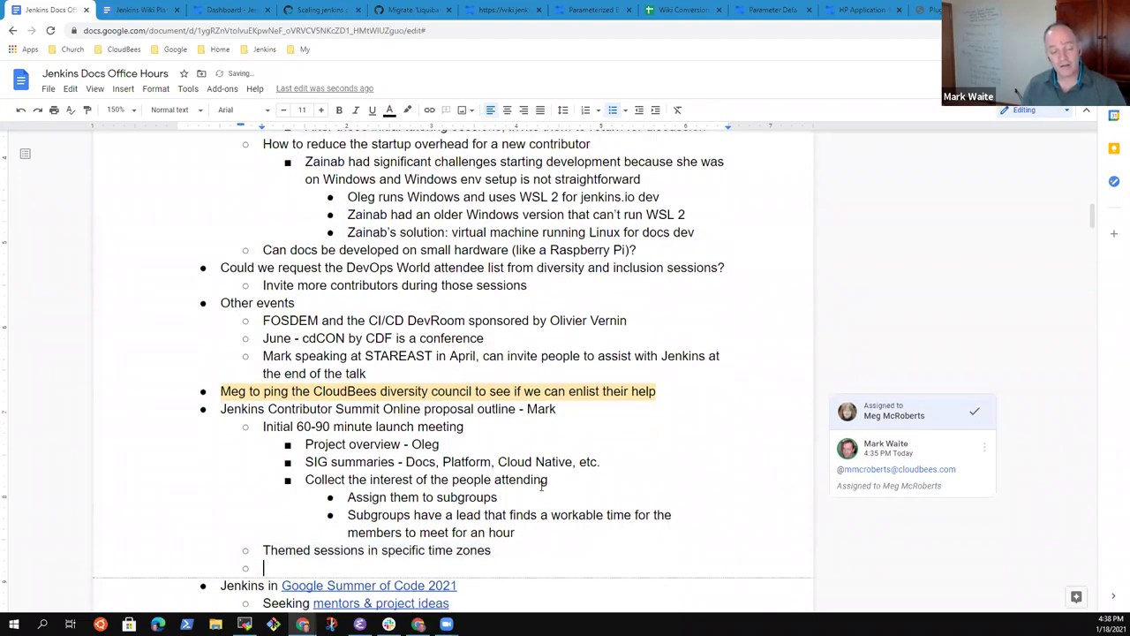
pyautogui.write('Theme')
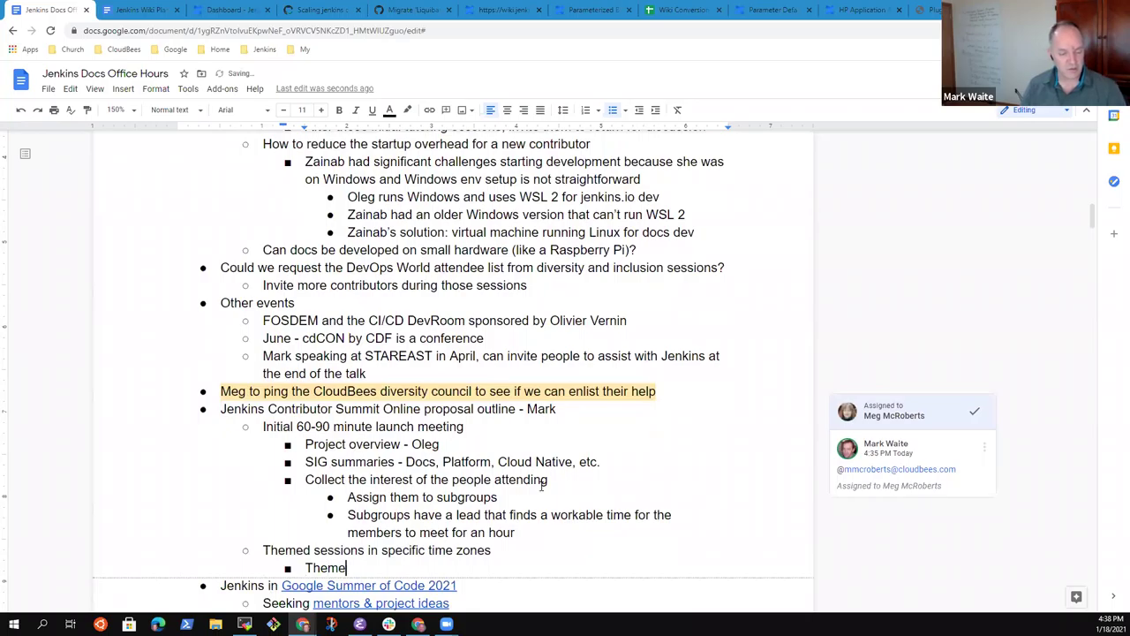
pyautogui.write('d sessions ')
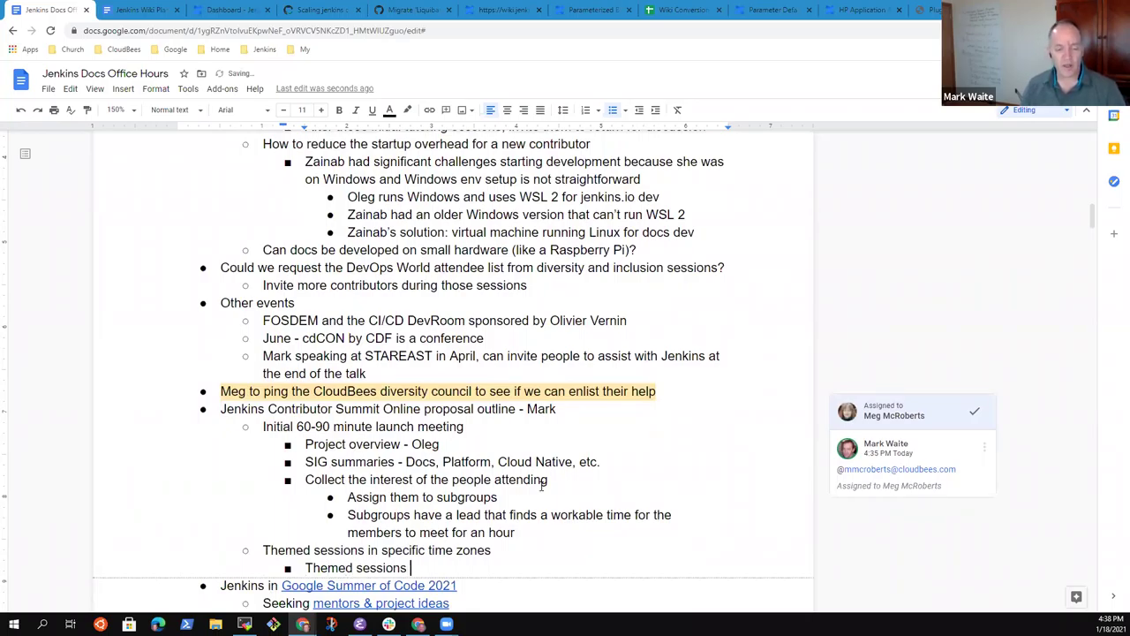
pyautogui.write('work ont e')
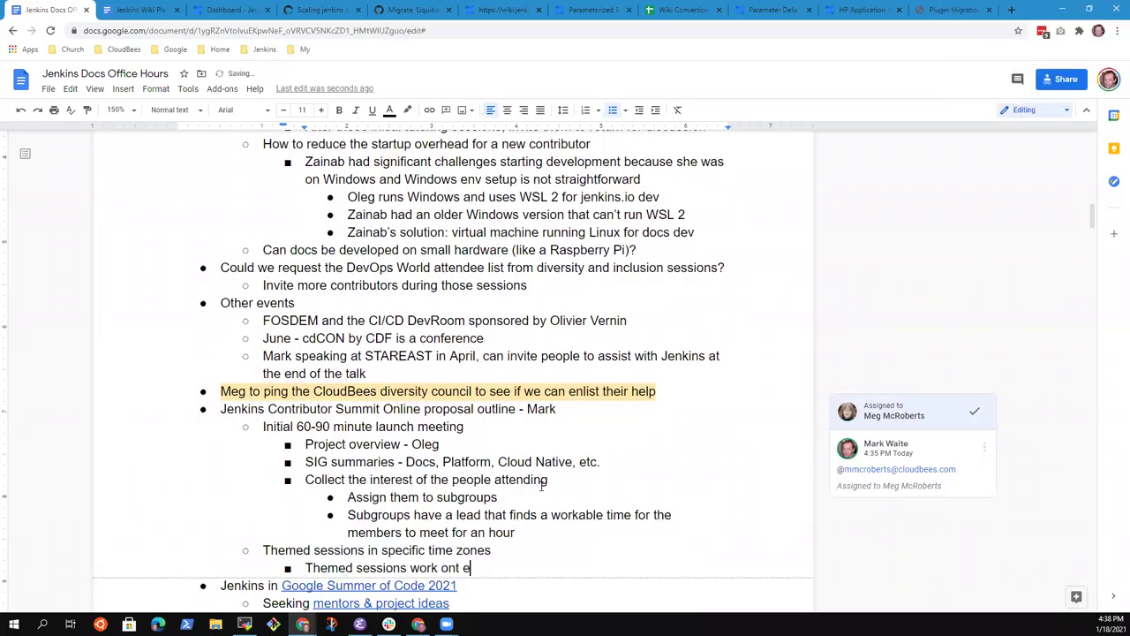
pyautogui.press('BackSpace')
pyautogui.press('BackSpace')
pyautogui.press('BackSpace')
pyautogui.write('their topic')
pyautogui.press('Return')
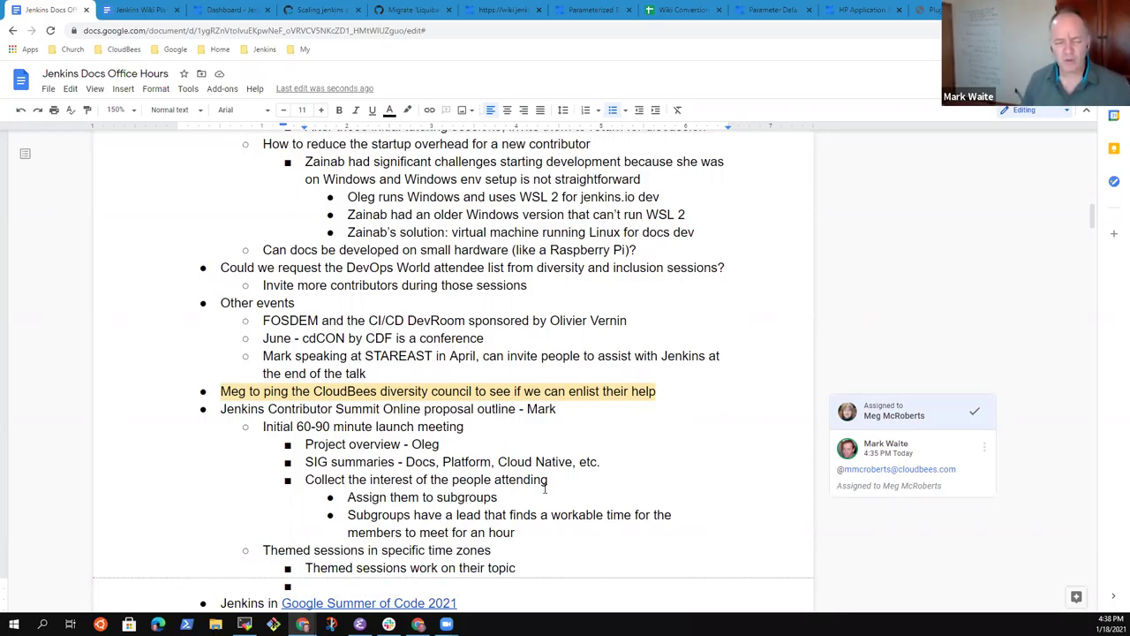
pyautogui.press('Up')
pyautogui.press('Up')
pyautogui.press('Up')
pyautogui.press('Up')
pyautogui.press('Up')
pyautogui.press('Up')
pyautogui.press('Up')
pyautogui.press('Up')
pyautogui.press('Up')
pyautogui.press('Up')
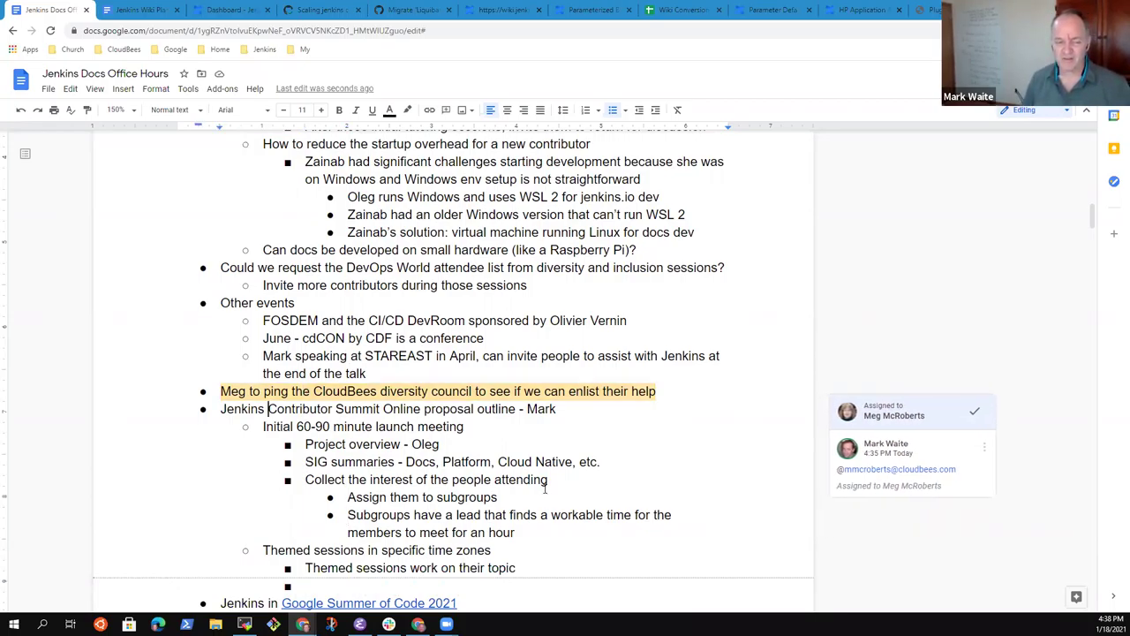
pyautogui.hotkey('ctrl', 'shift', 'Right')
pyautogui.hotkey('ctrl', 'shift', 'Right')
pyautogui.hotkey('ctrl', 'shift', 'Right')
pyautogui.hotkey('shift', 'Left')
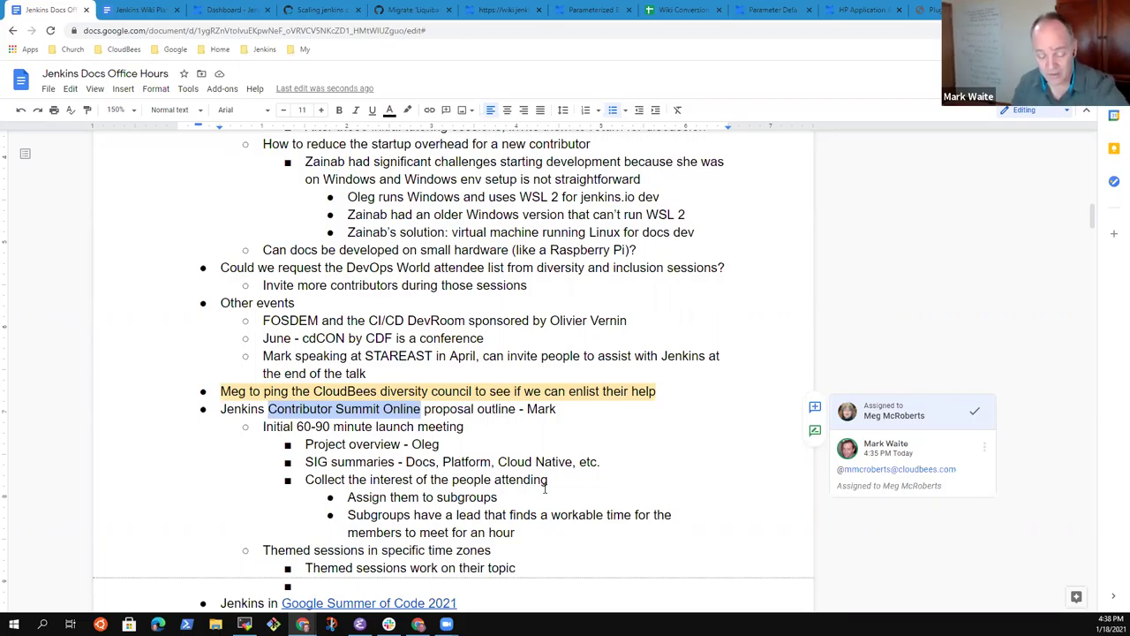
pyautogui.press('Home')
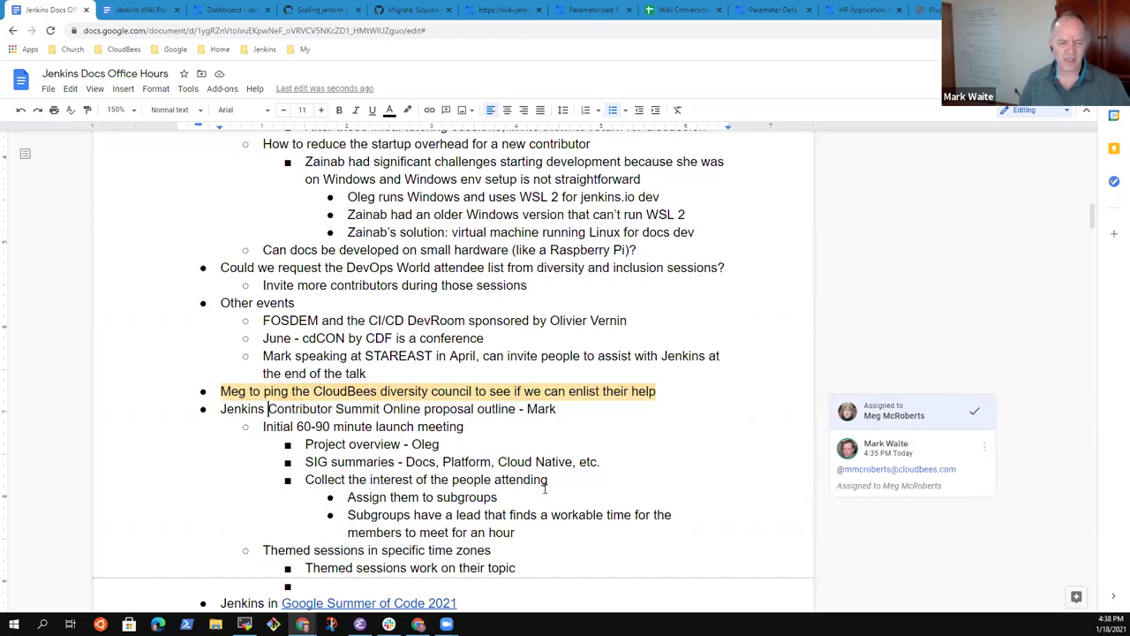
pyautogui.hotkey('shift', 'End')
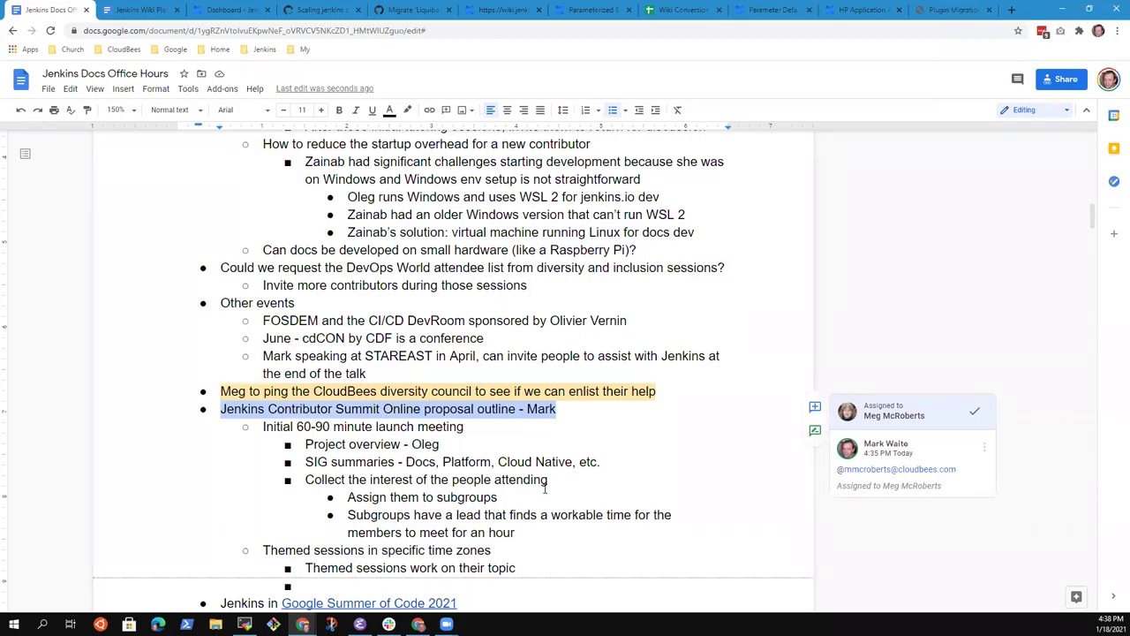
pyautogui.press('Right')
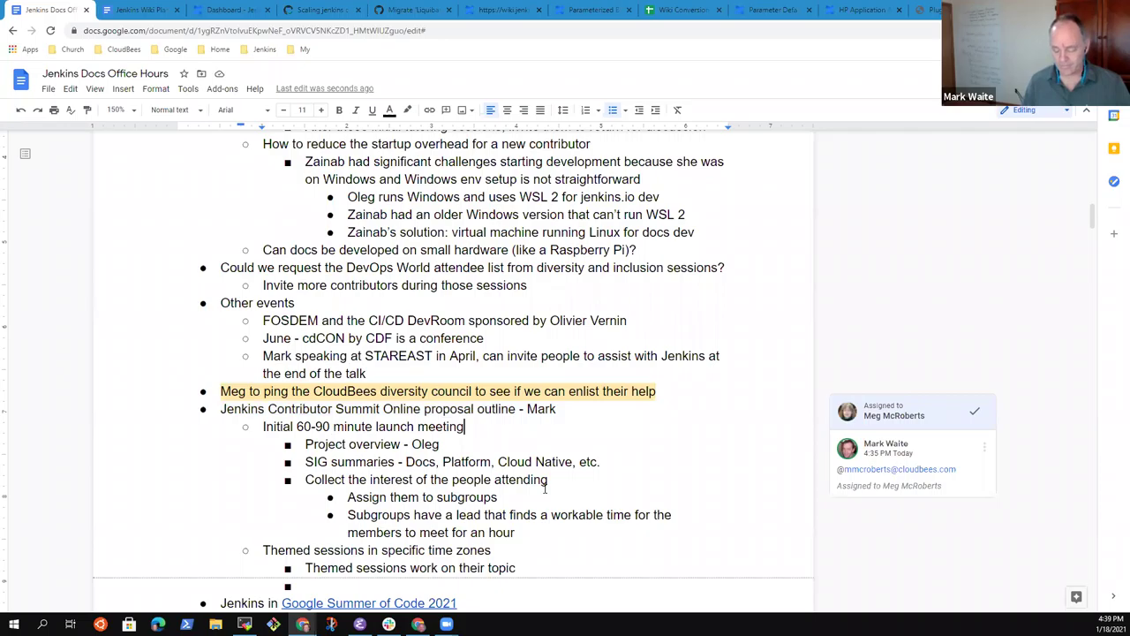
pyautogui.press('End')
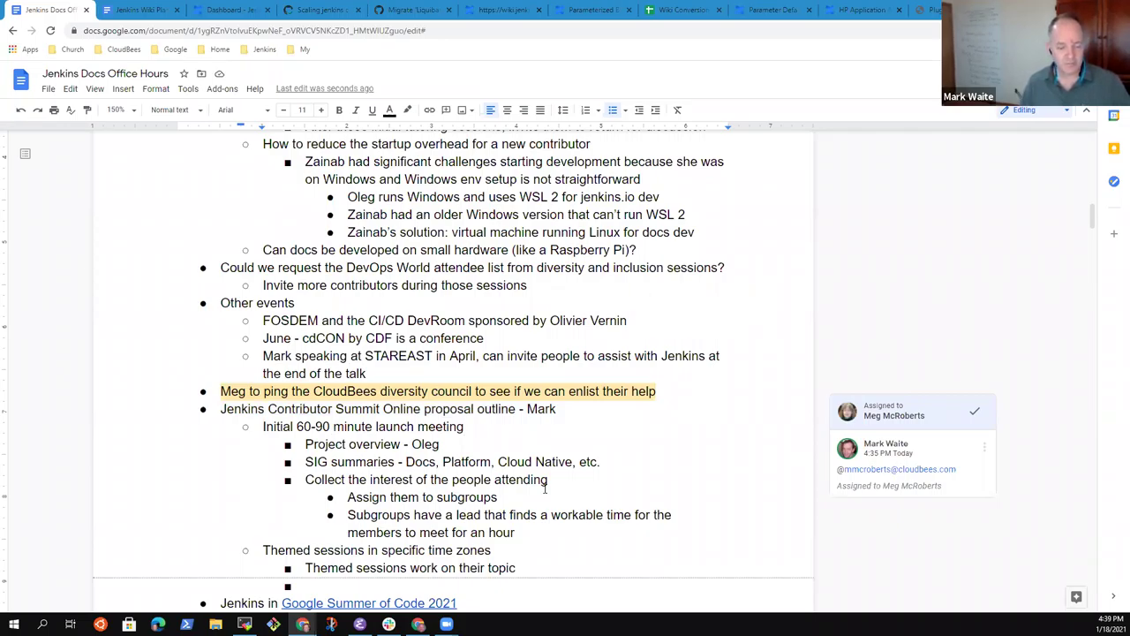
pyautogui.press('Down')
pyautogui.press('Down')
pyautogui.press('Down')
pyautogui.press('Down')
pyautogui.press('Down')
pyautogui.press('Down')
pyautogui.press('Down')
pyautogui.press('Down')
pyautogui.press('Down')
pyautogui.hotkey('shift', 'Tab')
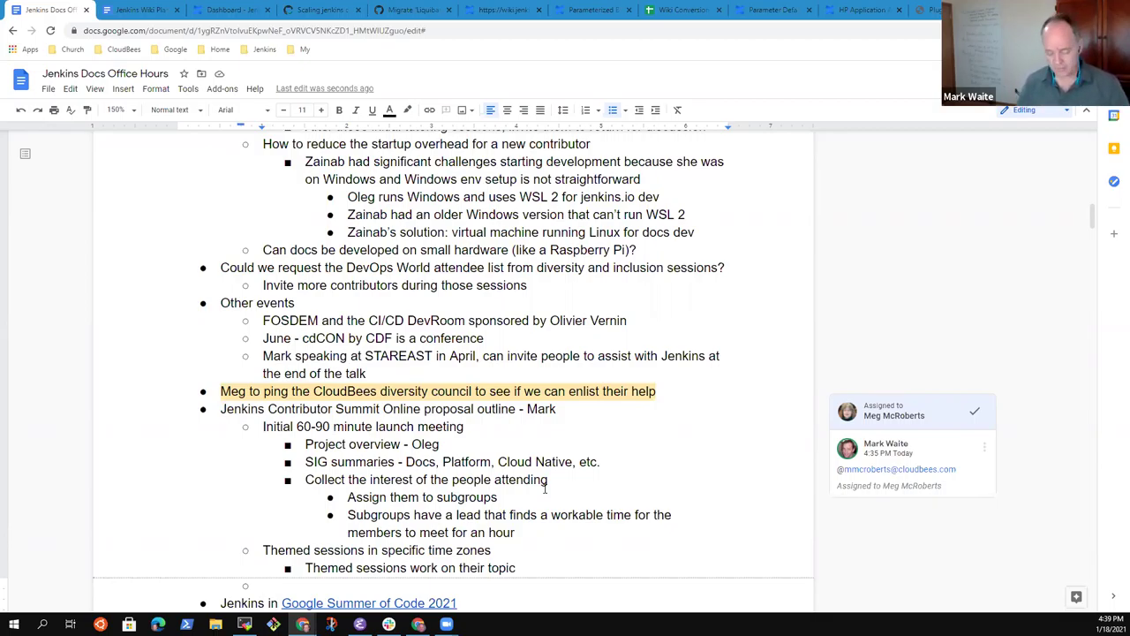
pyautogui.press('Tab')
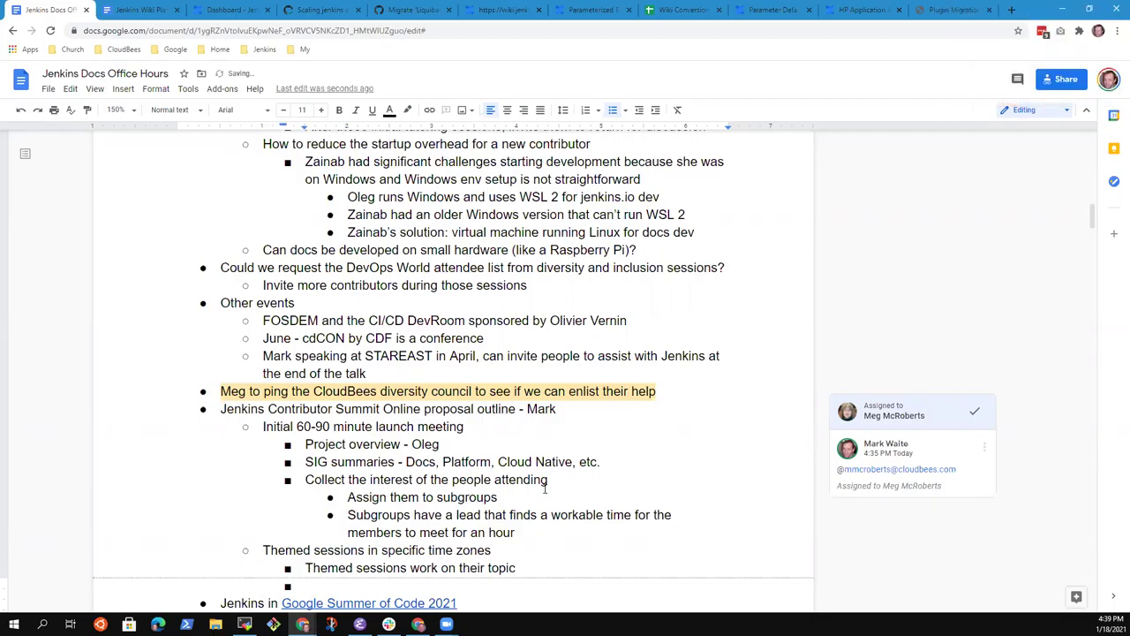
# Step: Type 'Roadmap update' into the empty sub-bullet below the themed-topic note
pyautogui.write('Roadmap')
pyautogui.hotkey('ctrl', 'BackSpace')
pyautogui.write('Roadmap update')
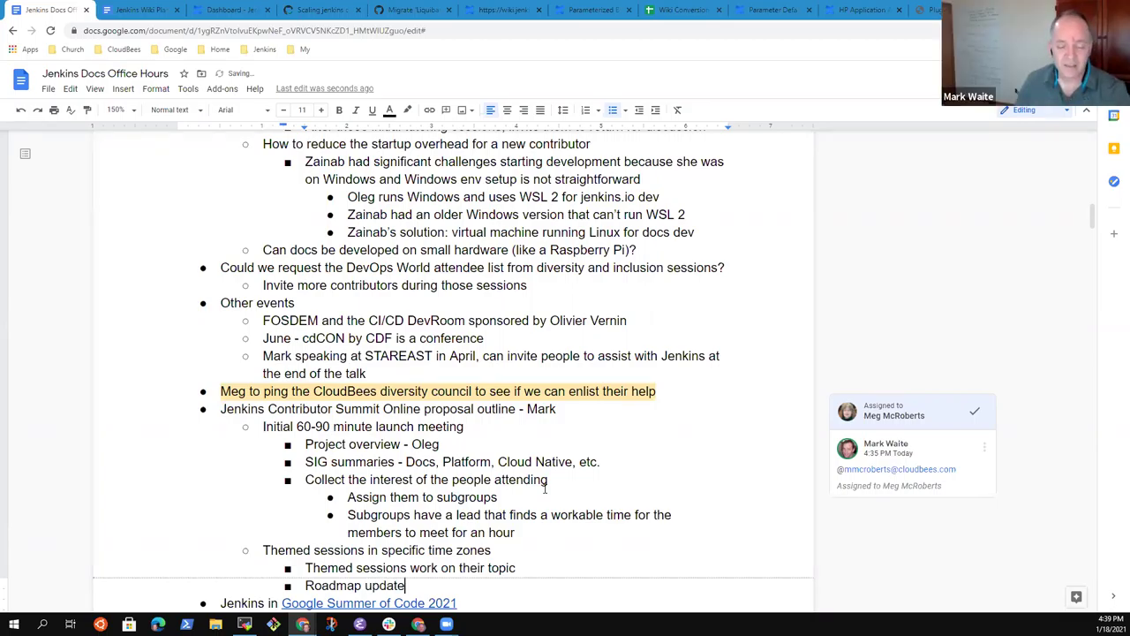
# Step: Select the word 'Docs' on a line above, then move up through the event notes to FOSDEM
pyautogui.press('Up')
pyautogui.press('Up')
pyautogui.press('Up')
pyautogui.press('Up')
pyautogui.press('Up')
pyautogui.press('Up')
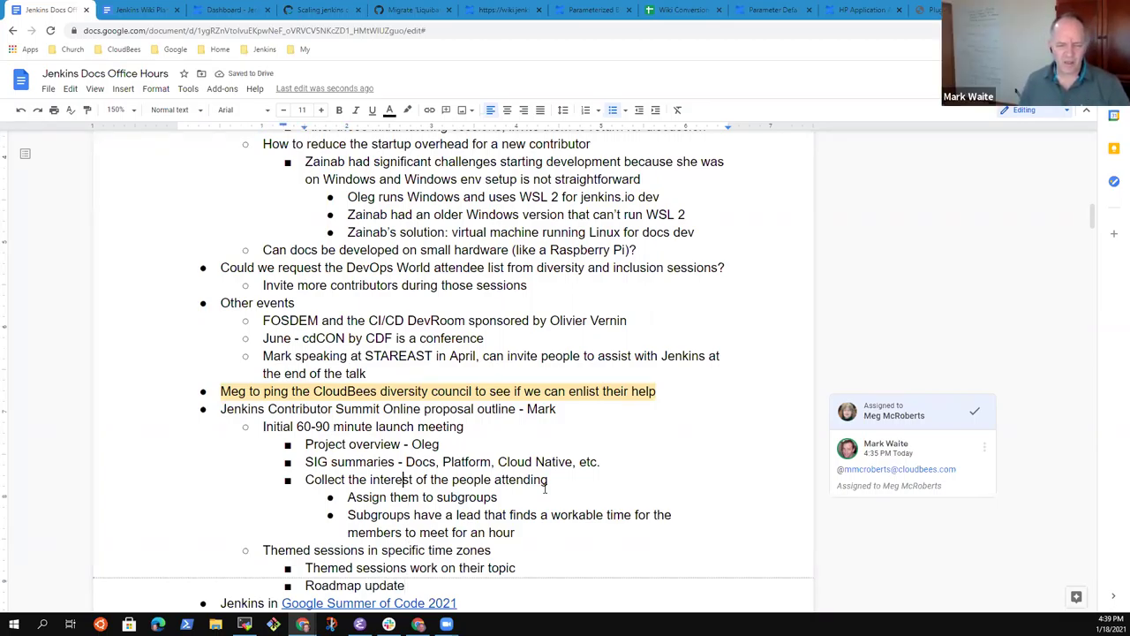
pyautogui.write('A')
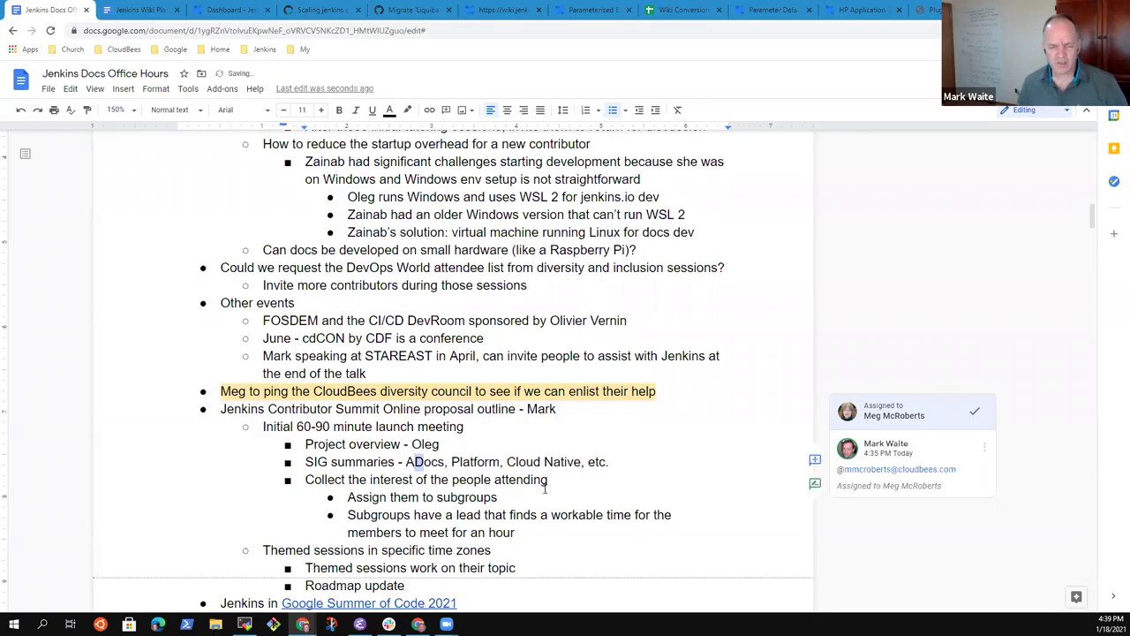
pyautogui.press('BackSpace')
pyautogui.hotkey('ctrl', 'shift', 'Right')
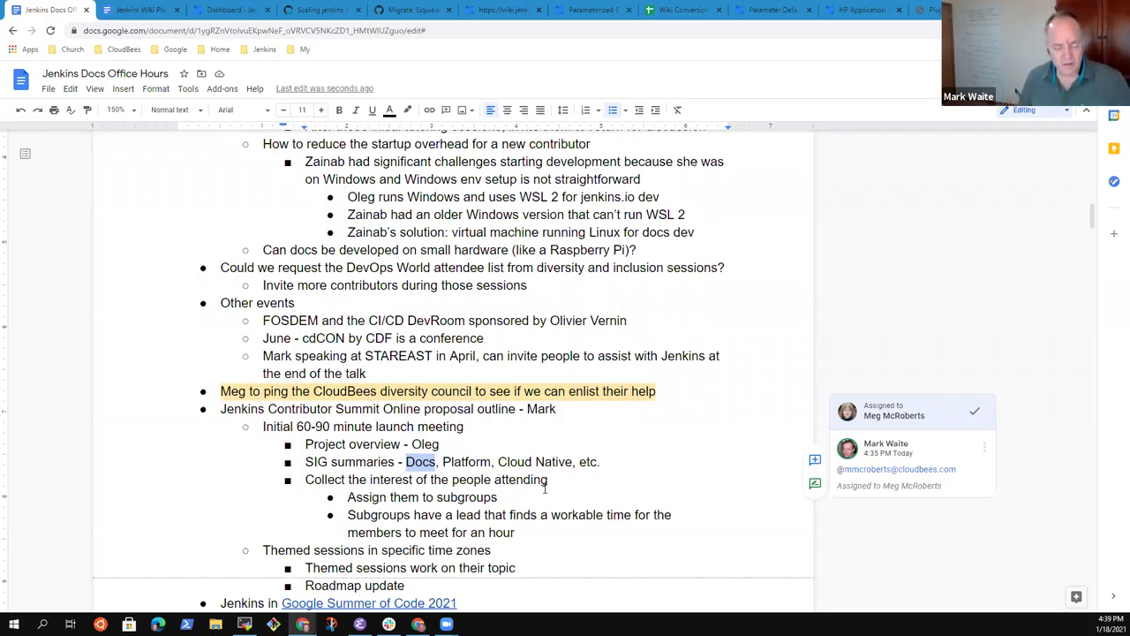
pyautogui.press('Left')
pyautogui.press('Down')
pyautogui.press('Down')
pyautogui.press('Down')
pyautogui.press('Down')
pyautogui.press('Down')
pyautogui.press('Down')
pyautogui.press('Down')
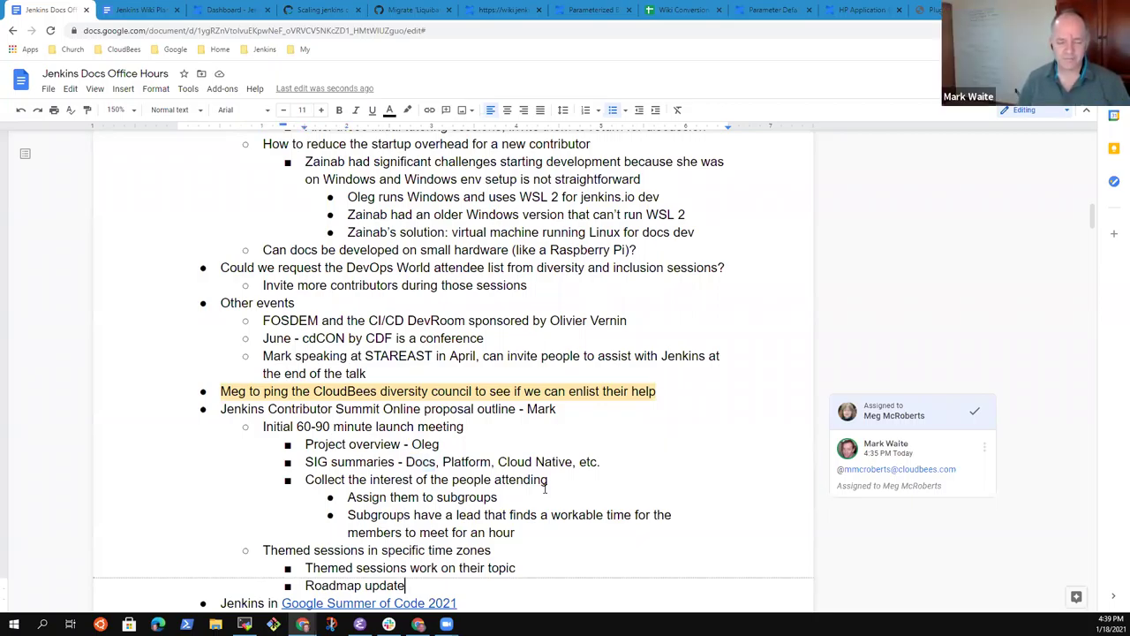
pyautogui.press('Up')
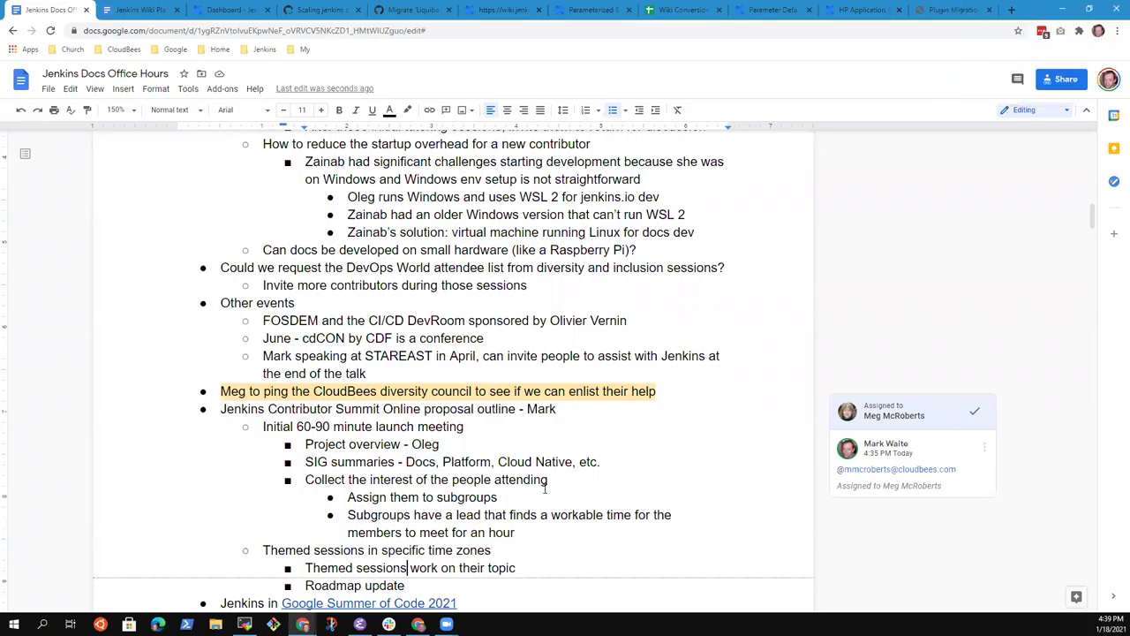
pyautogui.press('Up')
pyautogui.press('Up')
pyautogui.press('Up')
pyautogui.press('Up')
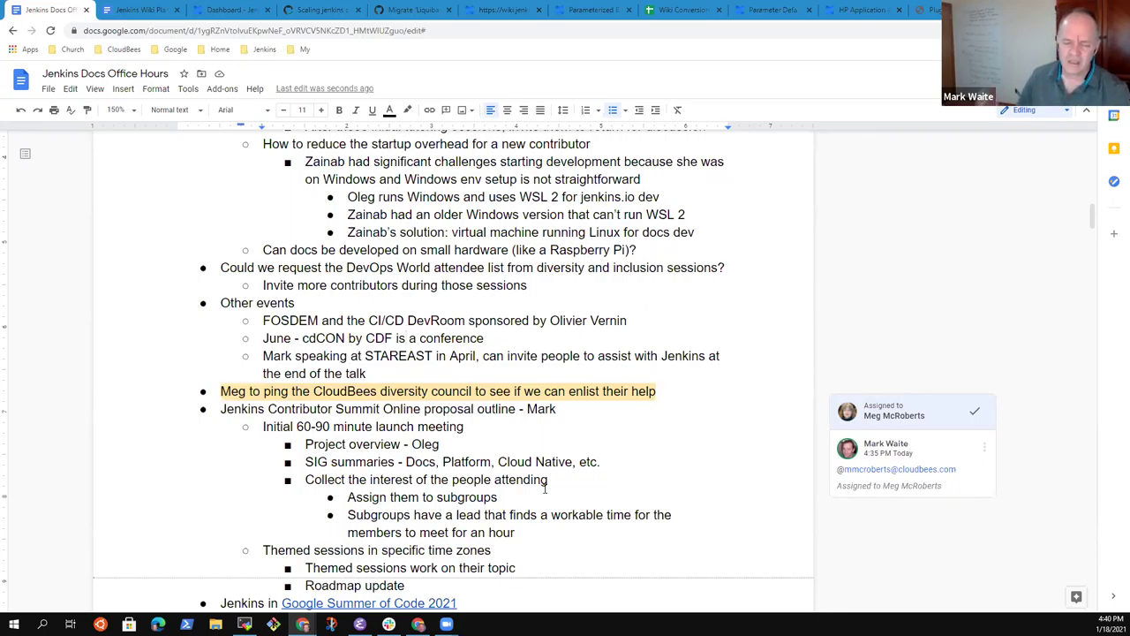
pyautogui.press('Up')
pyautogui.press('Up')
pyautogui.press('Up')
pyautogui.press('Up')
pyautogui.press('Up')
pyautogui.press('Up')
pyautogui.press('Up')
pyautogui.press('Up')
pyautogui.press('Up')
pyautogui.press('Up')
pyautogui.press('Up')
pyautogui.press('Up')
pyautogui.press('Up')
pyautogui.press('Up')
pyautogui.press('Up')
pyautogui.press('Up')
pyautogui.press('Up')
pyautogui.press('Up')
pyautogui.press('Up')
pyautogui.press('Up')
pyautogui.press('Up')
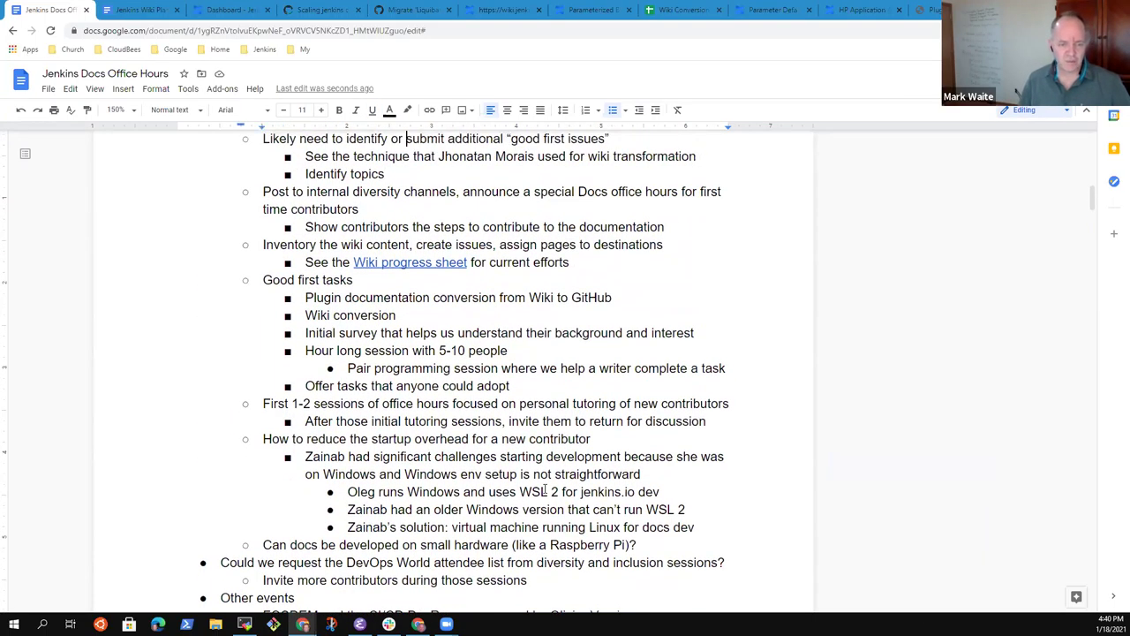
# Step: Add a 'Terminology fixes' bullet below Wiki conversion under Good first tasks
pyautogui.scroll(1, 545, 490)
pyautogui.press('Down')
pyautogui.press('Down')
pyautogui.press('Down')
pyautogui.press('Down')
pyautogui.press('Down')
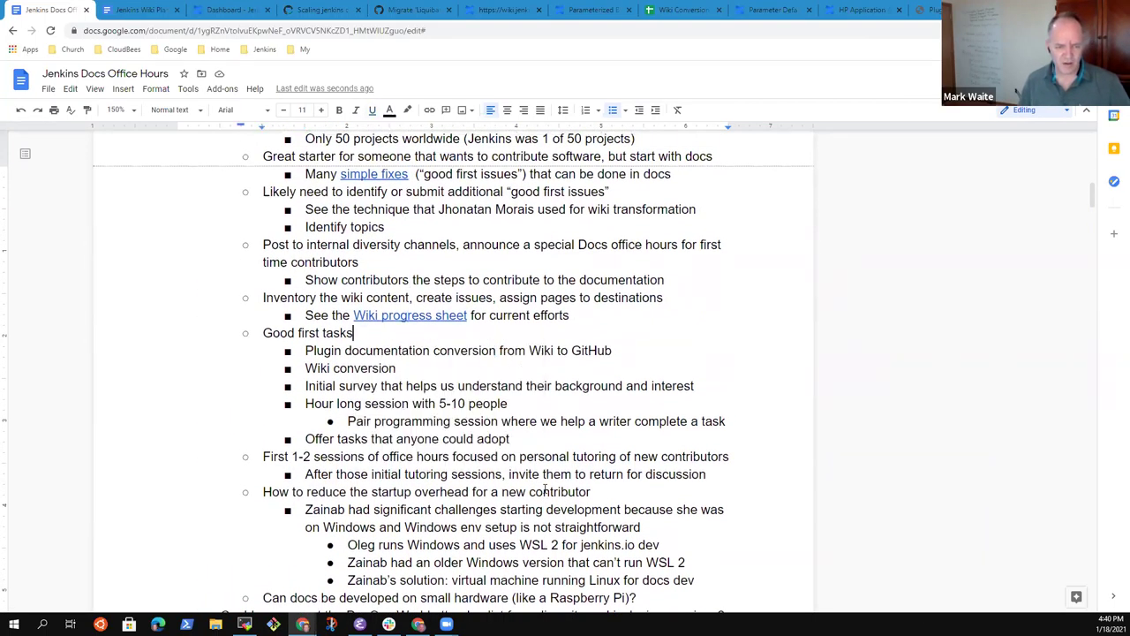
pyautogui.press('Down')
pyautogui.press('Return')
pyautogui.write('tERMIN')
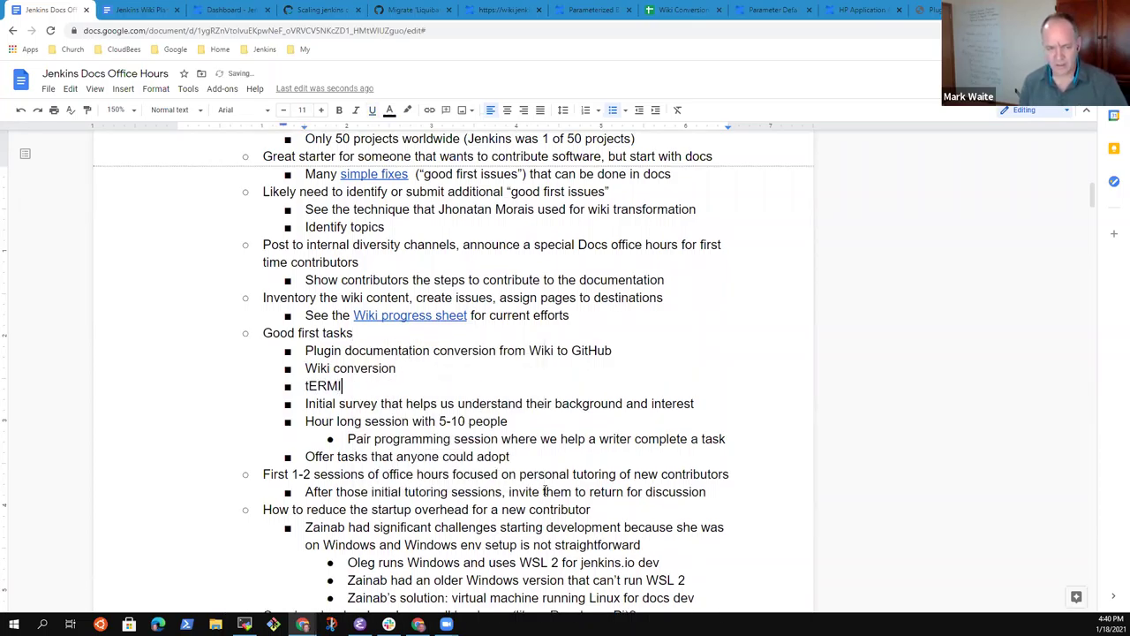
pyautogui.press('BackSpace')
pyautogui.press('BackSpace')
pyautogui.press('BackSpace')
pyautogui.press('BackSpace')
pyautogui.press('BackSpace')
pyautogui.press('BackSpace')
pyautogui.press('capslock')
pyautogui.write('Terminolo')
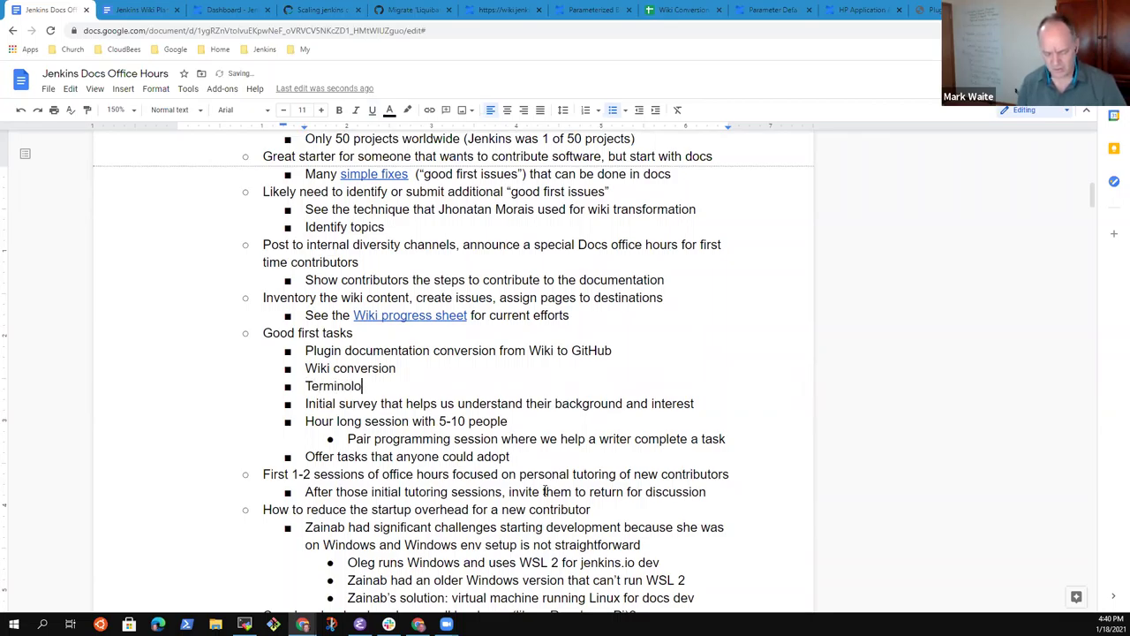
pyautogui.write('gy fixes')
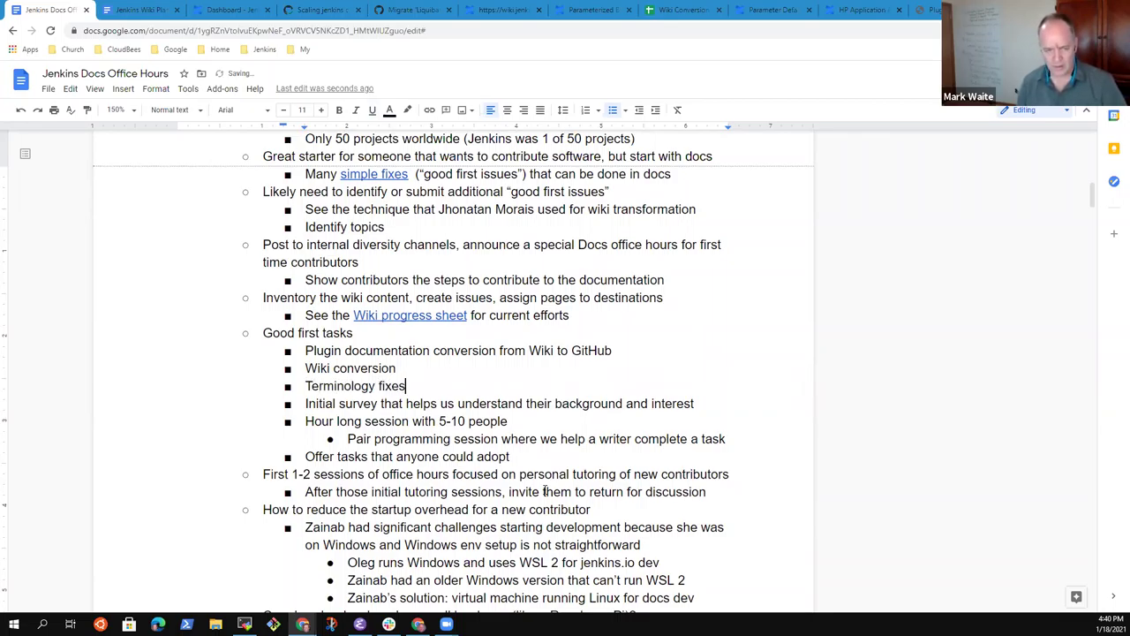
# Step: Add sub-bullets 'Master -> Controller' and 'Slave -> Agent' under Terminology fixes
pyautogui.press('Return')
pyautogui.press('Tab')
pyautogui.write('Controller')
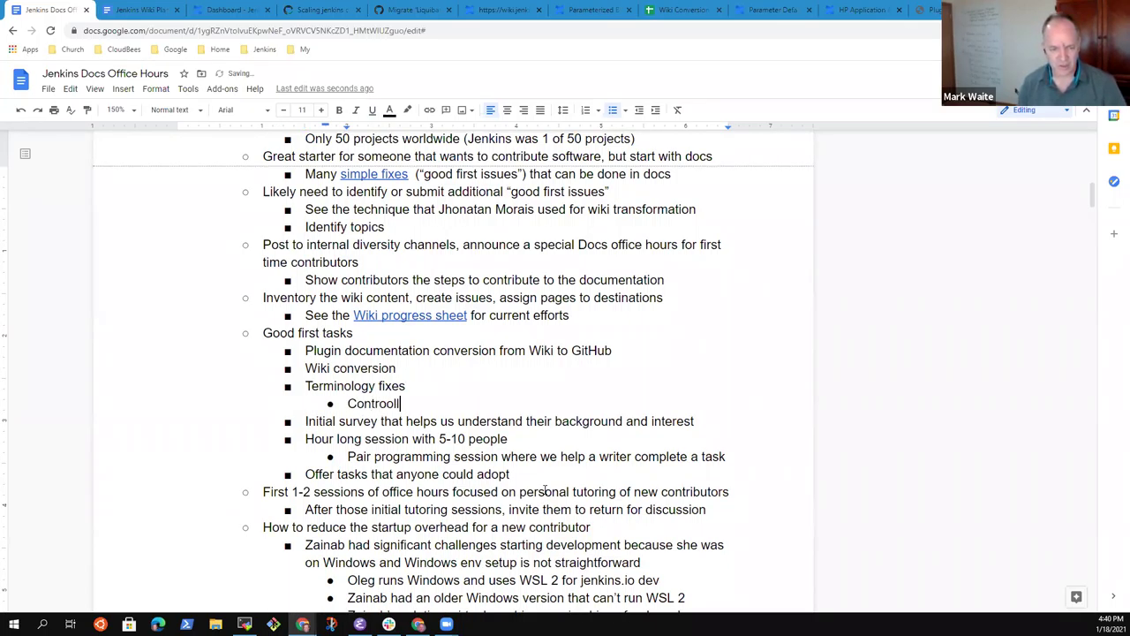
pyautogui.hotkey('ctrl', 'BackSpace')
pyautogui.write('Master -> Controller')
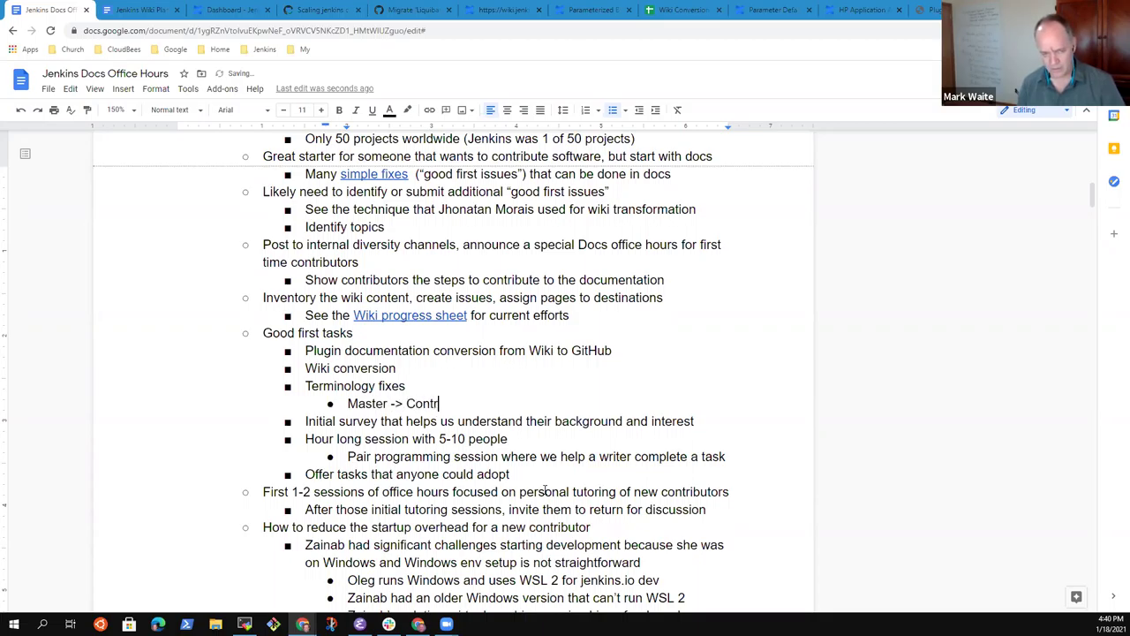
pyautogui.press('Return')
pyautogui.write('Slave -')
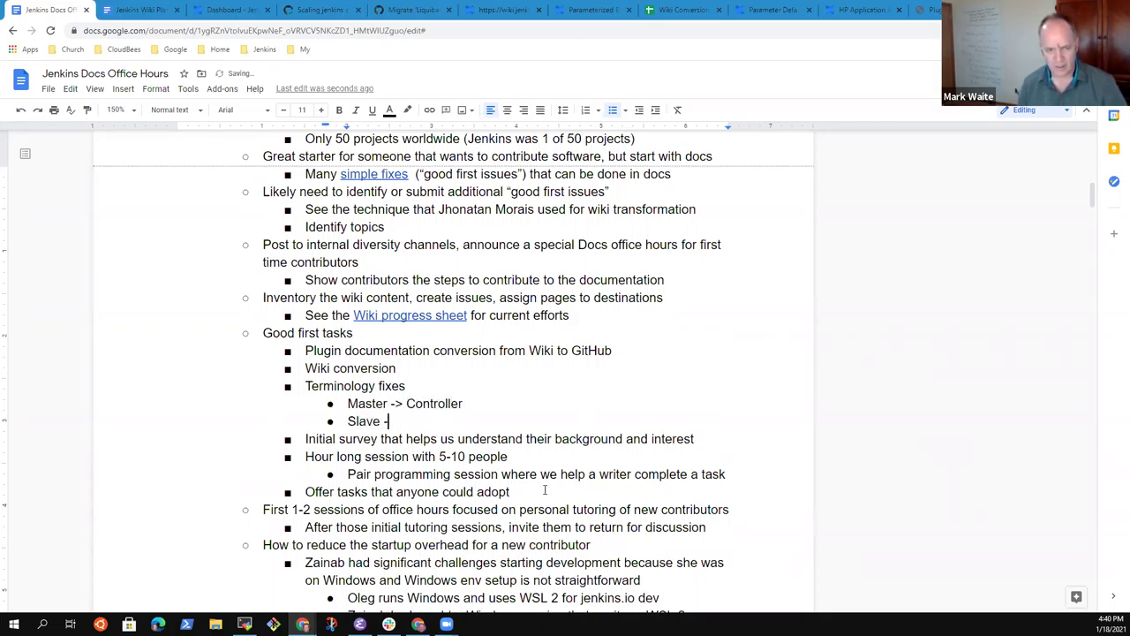
pyautogui.write('> Agent')
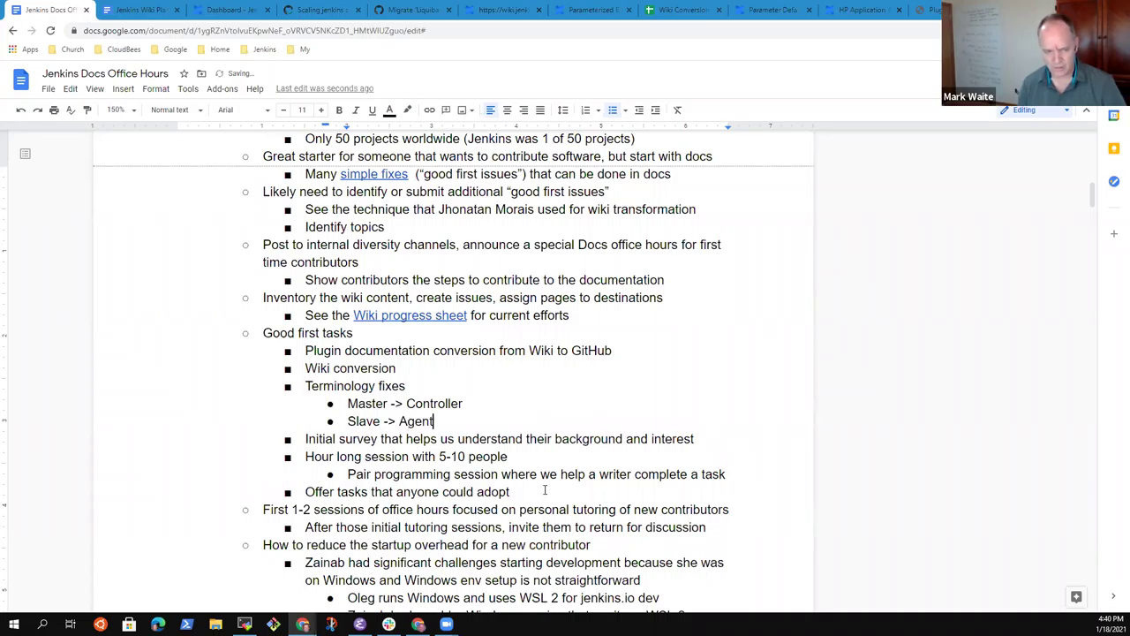
# Step: Add sub-bullet 'Whitelist -> clearer phrasing or allowlist'
pyautogui.press('Return')
pyautogui.write('Whjile')
pyautogui.press('BackSpace')
pyautogui.press('BackSpace')
pyautogui.press('BackSpace')
pyautogui.press('BackSpace')
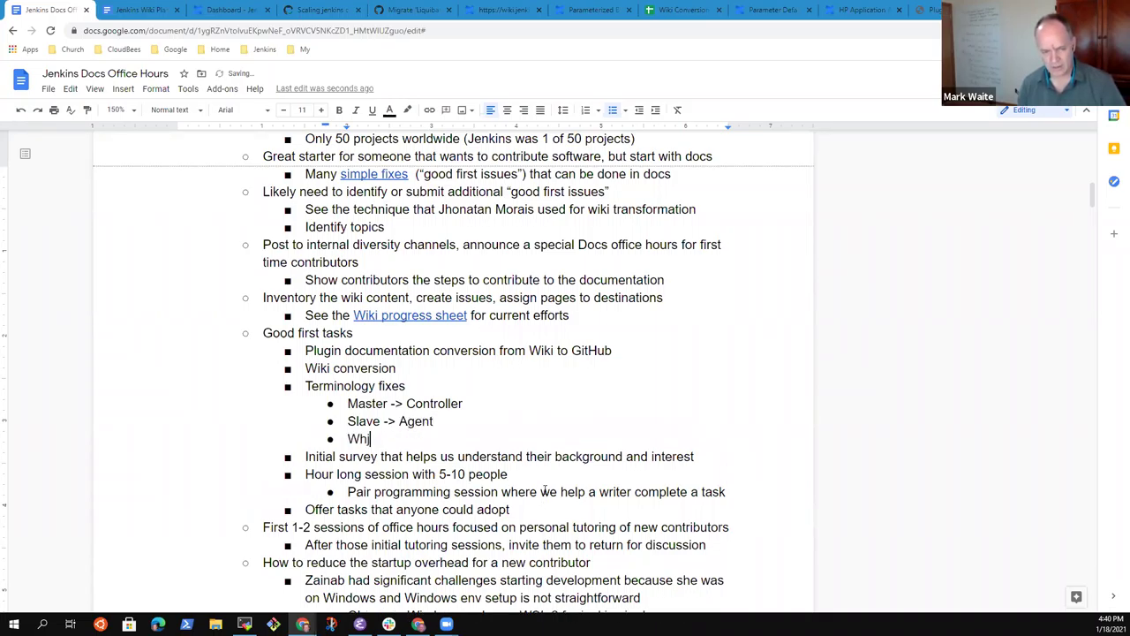
pyautogui.write('itely')
pyautogui.press('BackSpace')
pyautogui.write('ist to')
pyautogui.press('BackSpace')
pyautogui.press('BackSpace')
pyautogui.write('-> ')
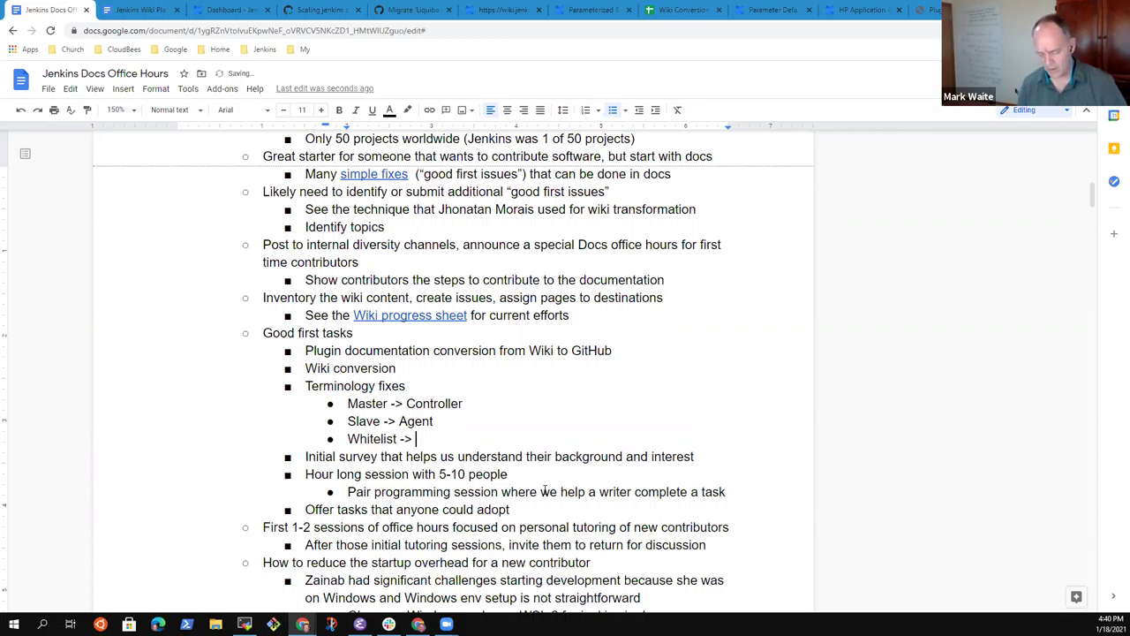
pyautogui.write('A')
pyautogui.press('BackSpace')
pyautogui.write('context')
pyautogui.hotkey('ctrl', 'BackSpace')
pyautogui.write('clearer phrasing')
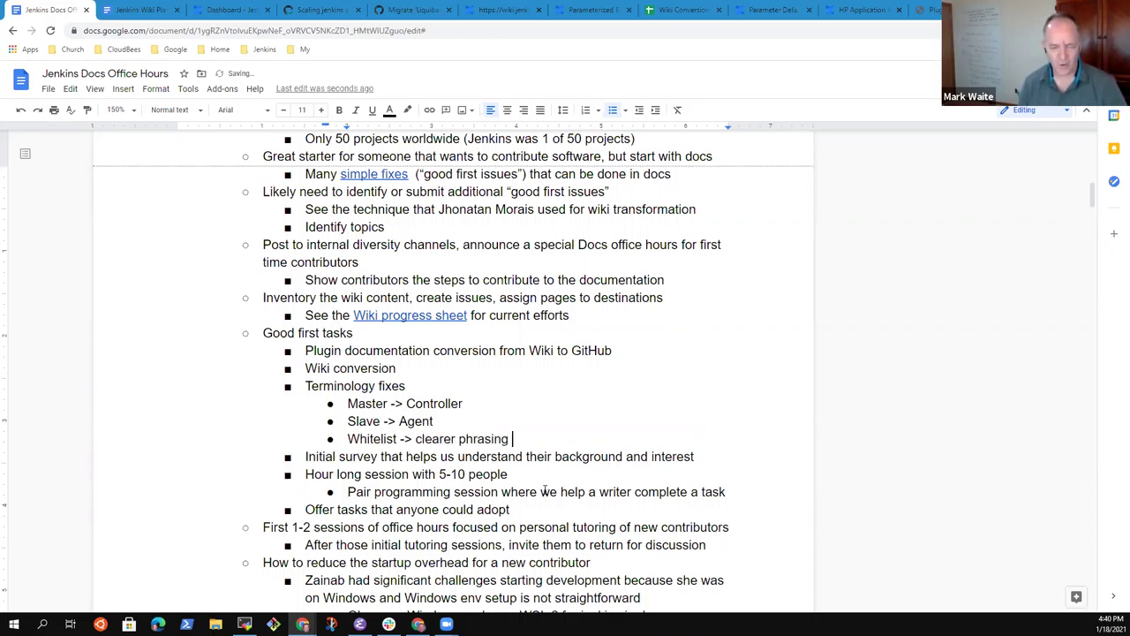
pyautogui.write(' or allowsli')
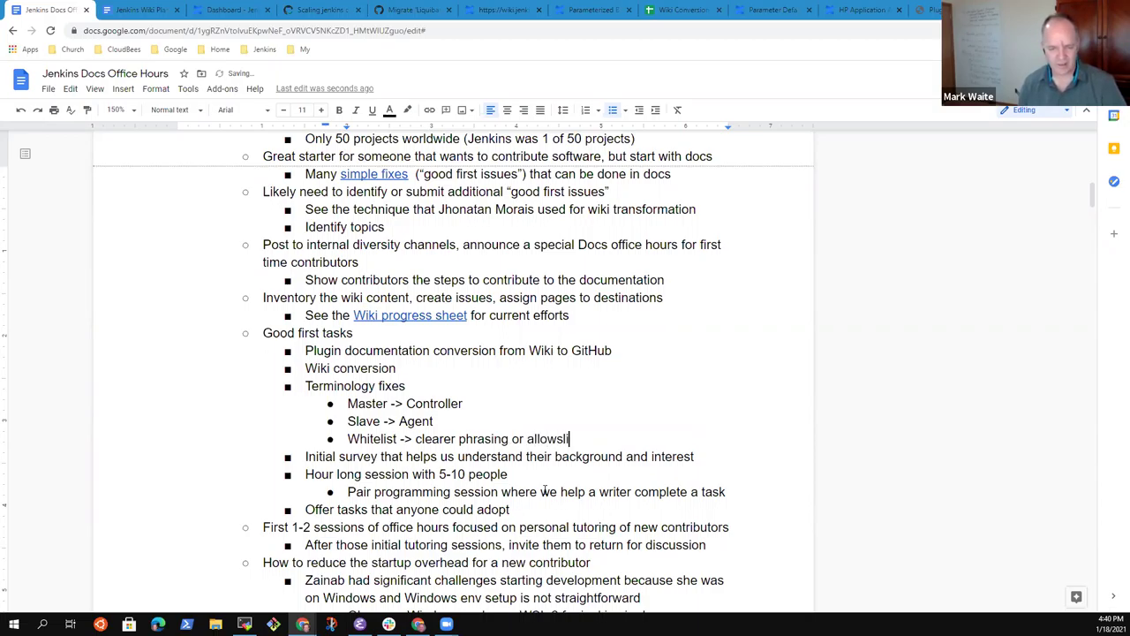
pyautogui.press('BackSpace')
pyautogui.press('BackSpace')
pyautogui.press('BackSpace')
pyautogui.write('list')
# Step: Start sub-bullet 'Blacklist -> clearer phrasing or' below the Whitelist line
pyautogui.press('Return')
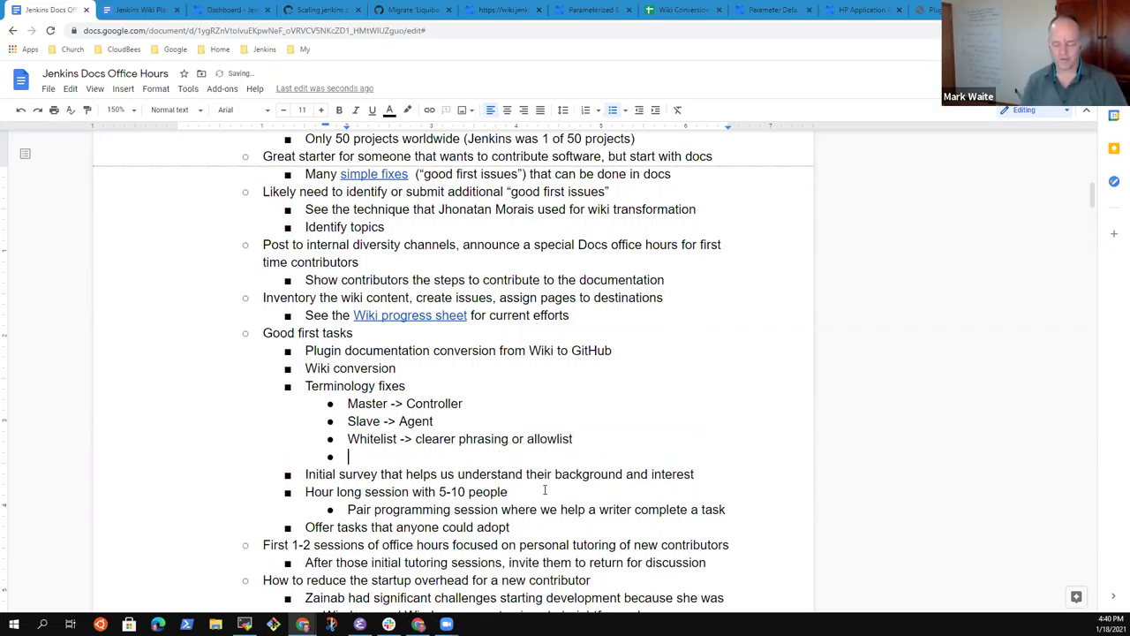
pyautogui.write('Black')
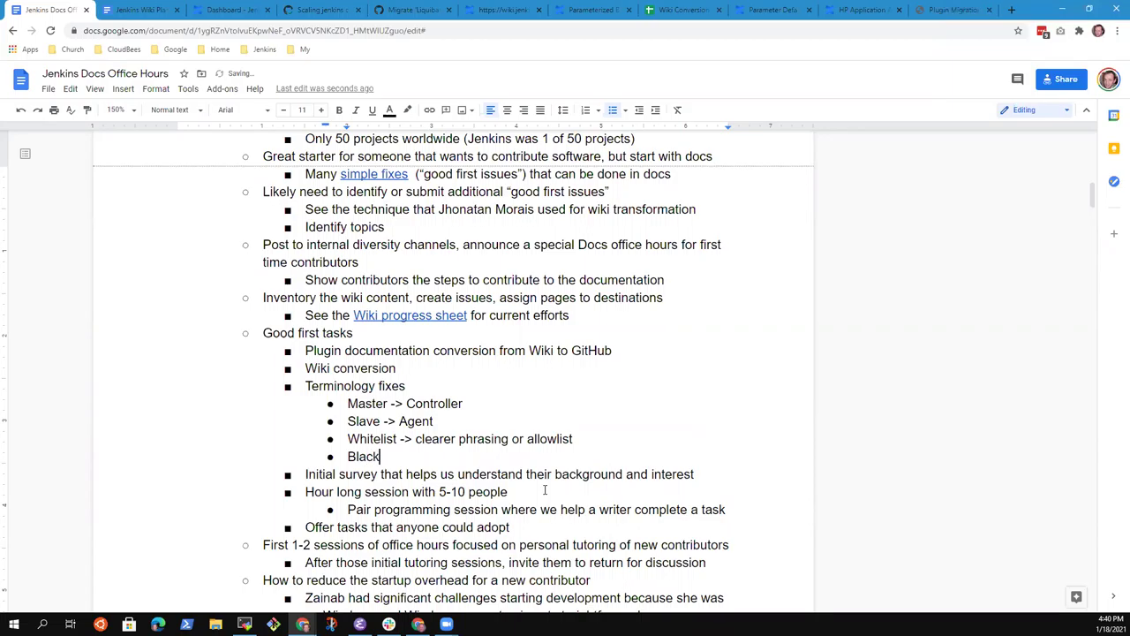
pyautogui.write('list -> Clear')
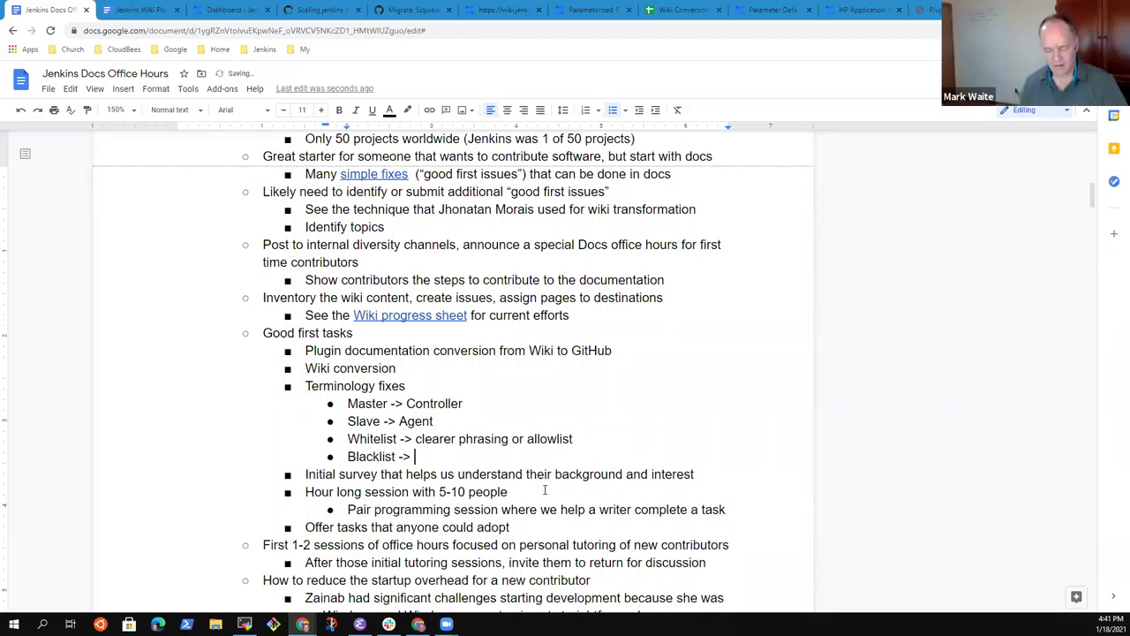
pyautogui.press('BackSpace')
pyautogui.press('BackSpace')
pyautogui.press('BackSpace')
pyautogui.press('BackSpace')
pyautogui.press('BackSpace')
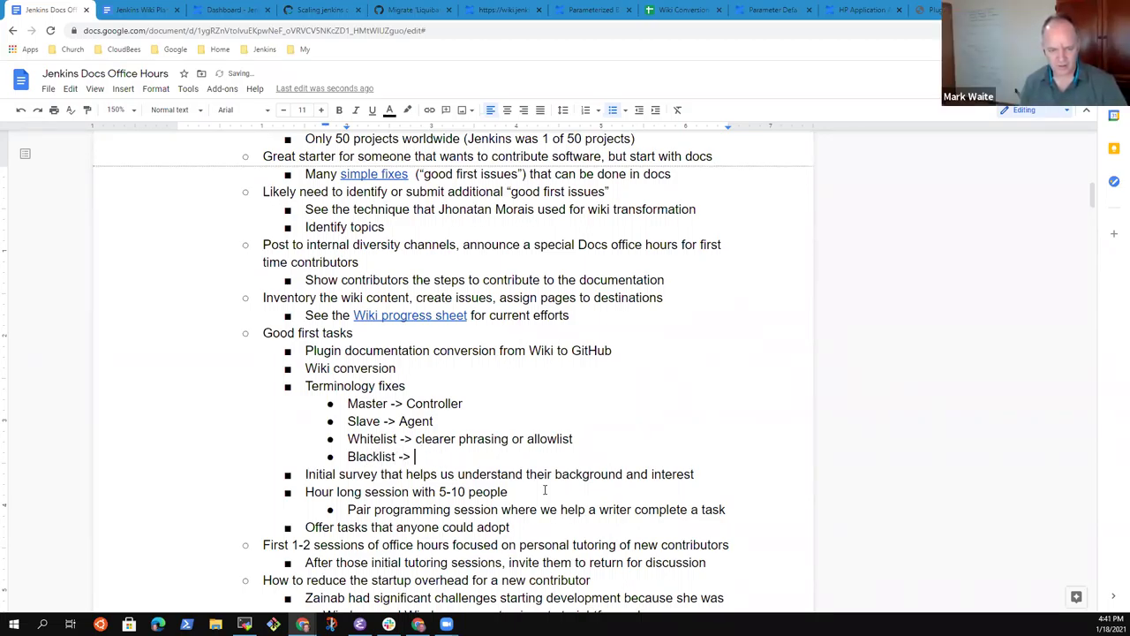
pyautogui.write('clearer phrasing or')
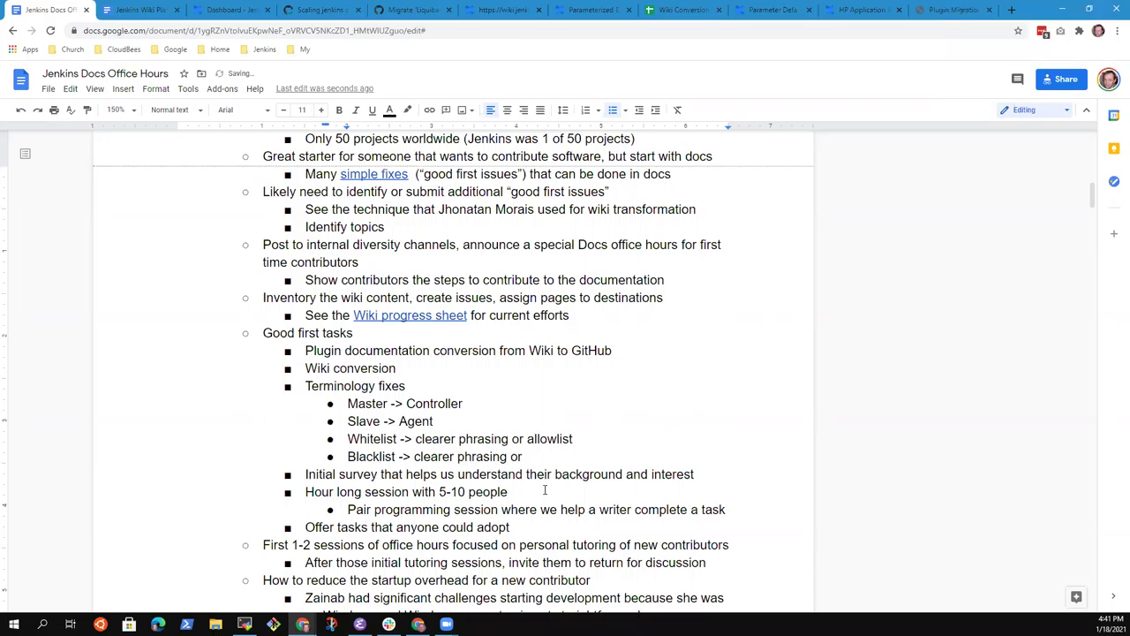
# Step: Prefix Master, Controller, Slave and Agent with 'Jenkins' in the terminology list
pyautogui.press('Up')
pyautogui.press('Up')
pyautogui.press('Up')
pyautogui.press('Home')
pyautogui.write('Jenkins')
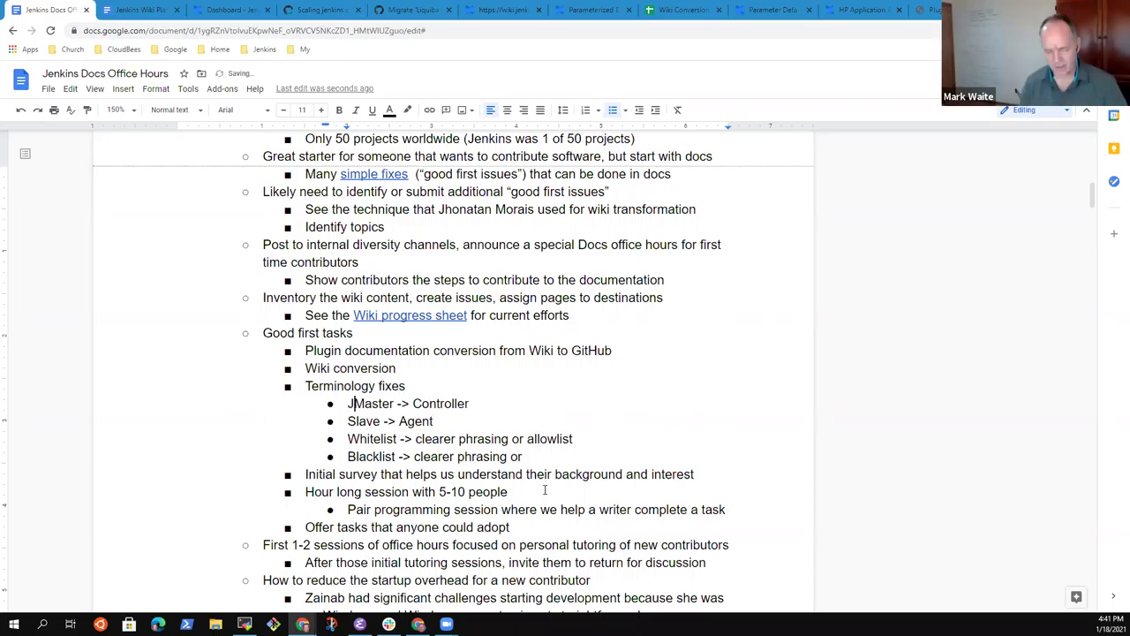
pyautogui.hotkey('ctrl', 'Right')
pyautogui.hotkey('ctrl', 'Right')
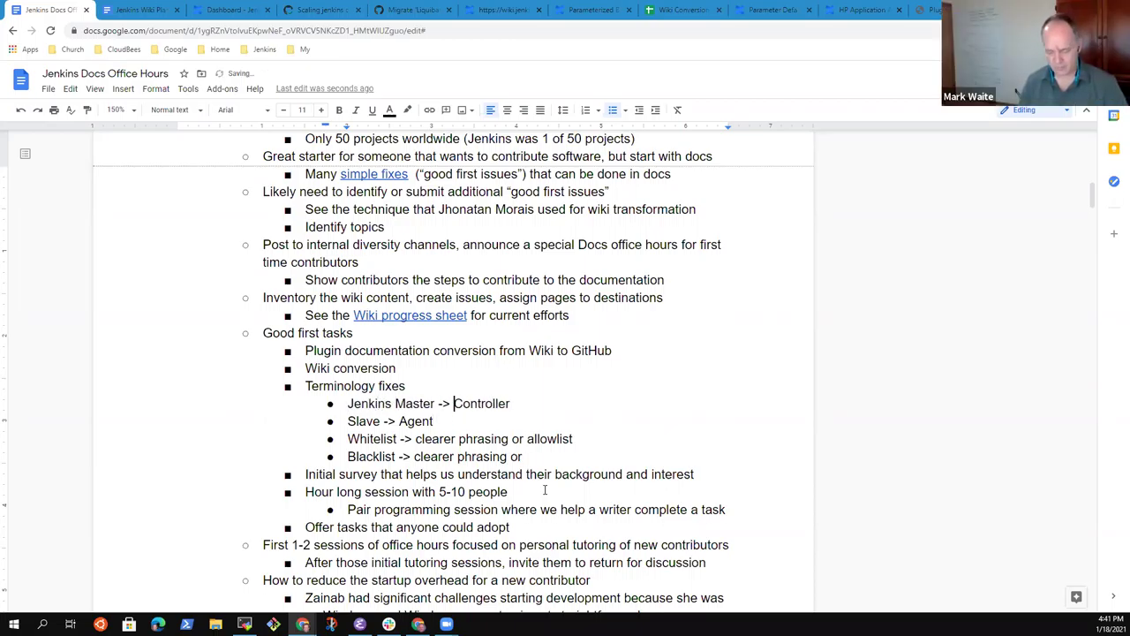
pyautogui.write('Jenkins')
pyautogui.press('Down')
pyautogui.press('Home')
pyautogui.write('Jenkikns')
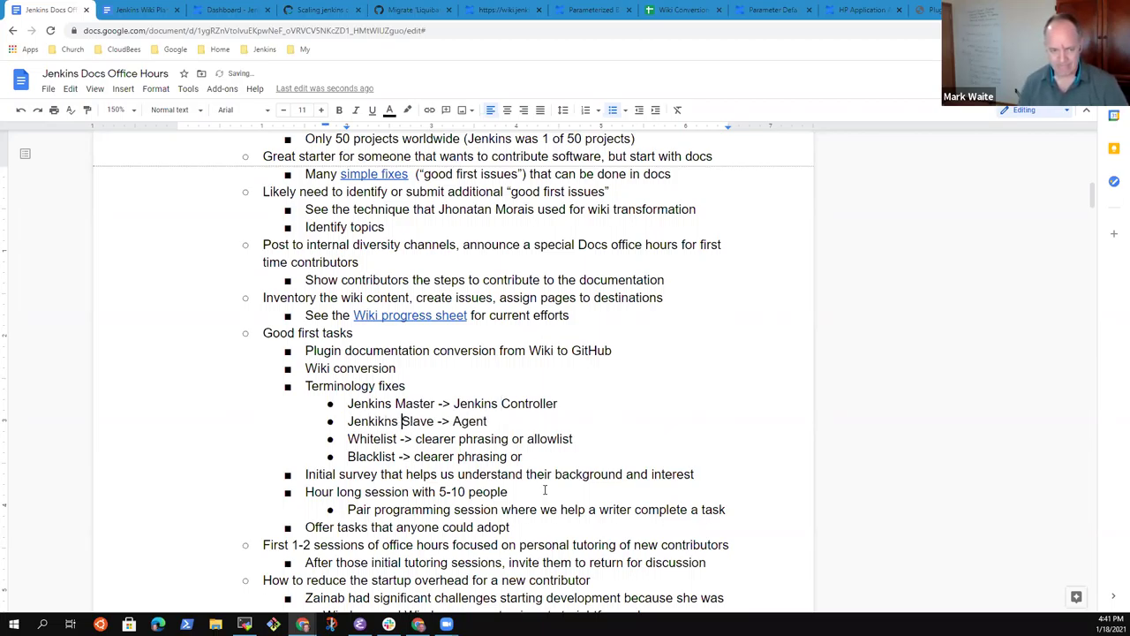
pyautogui.hotkey('ctrl', 'shift', 'Left')
pyautogui.write('Jenkins')
pyautogui.hotkey('ctrl', 'Right')
pyautogui.hotkey('ctrl', 'Right')
pyautogui.write('Jenkins')
# Step: End the Blacklist line with 'denylist'
pyautogui.press('Down')
pyautogui.press('Down')
pyautogui.press('End')
pyautogui.write('denylist')
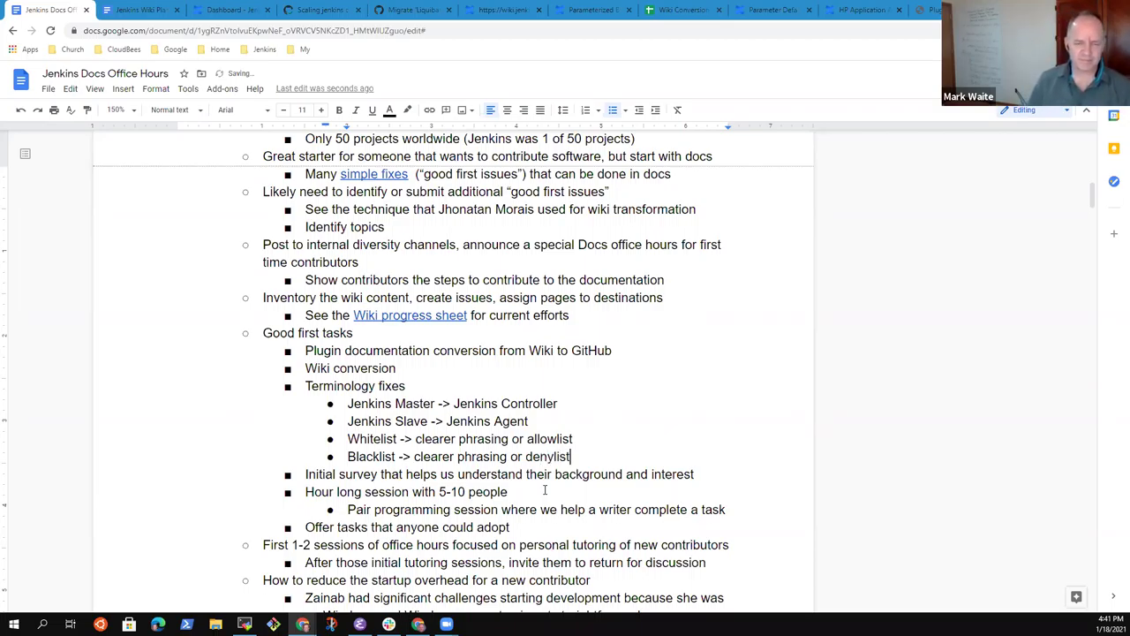
# Step: Add '(text, screenshots, translations, ...)' after Terminology fixes
pyautogui.press('pagedown')
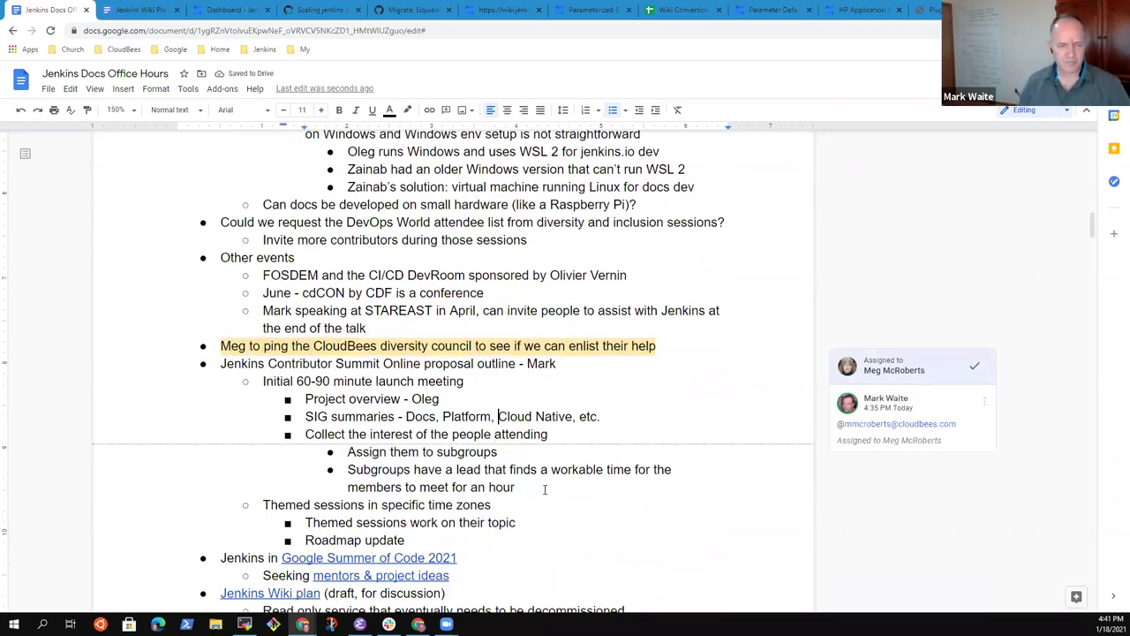
pyautogui.press('Down')
pyautogui.press('Down')
pyautogui.press('Down')
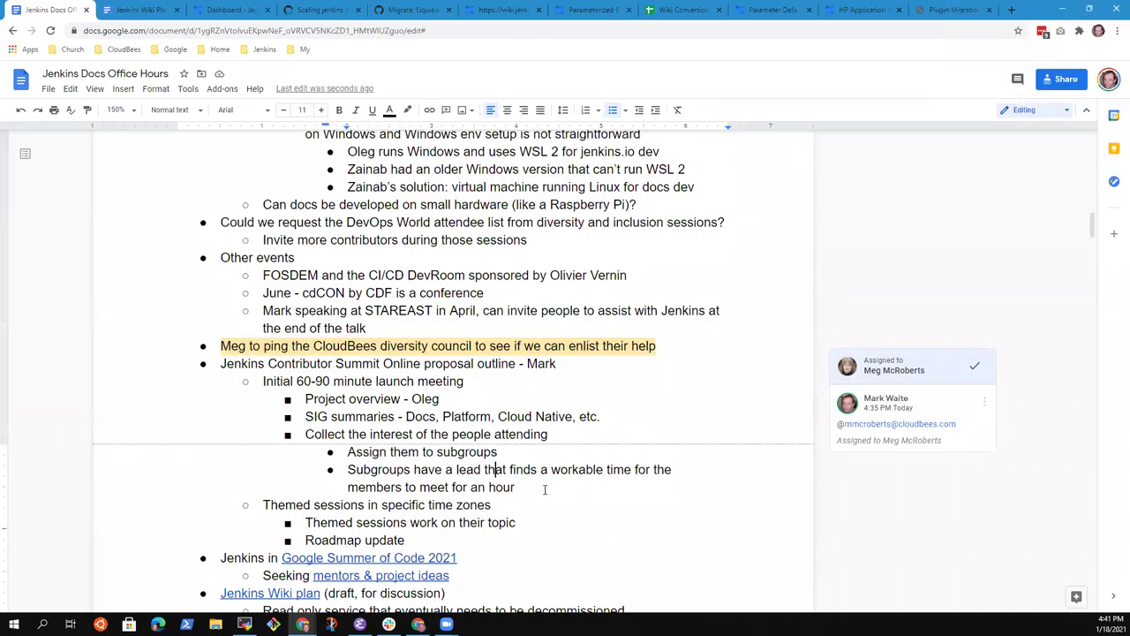
pyautogui.press('Down')
pyautogui.press('pageup')
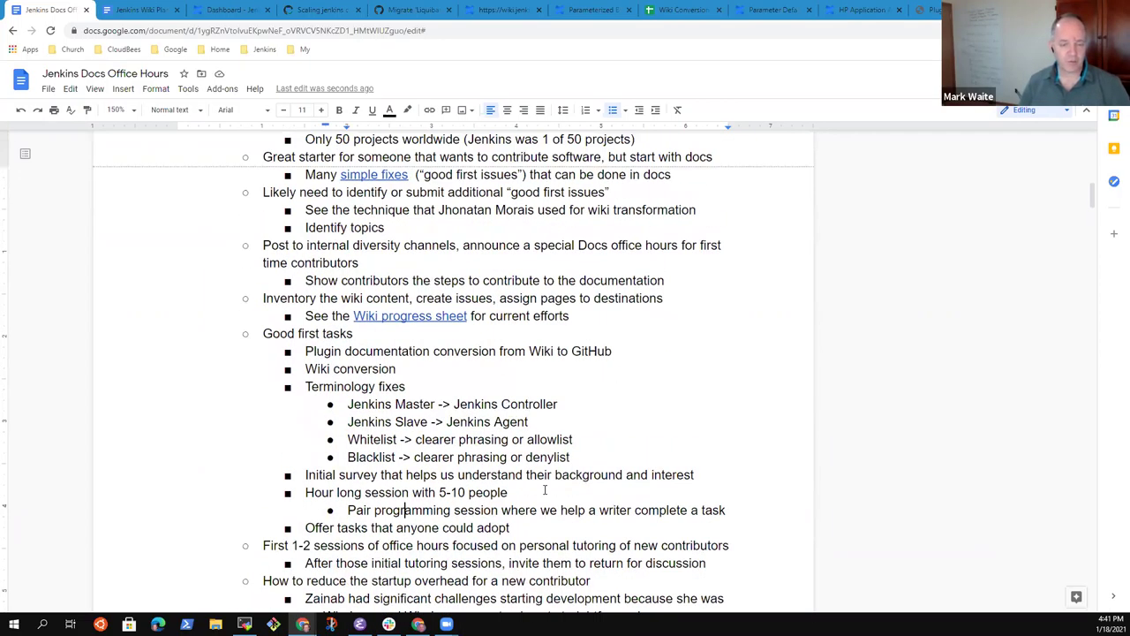
pyautogui.press('Up')
pyautogui.press('Up')
pyautogui.press('Up')
pyautogui.press('Up')
pyautogui.press('Up')
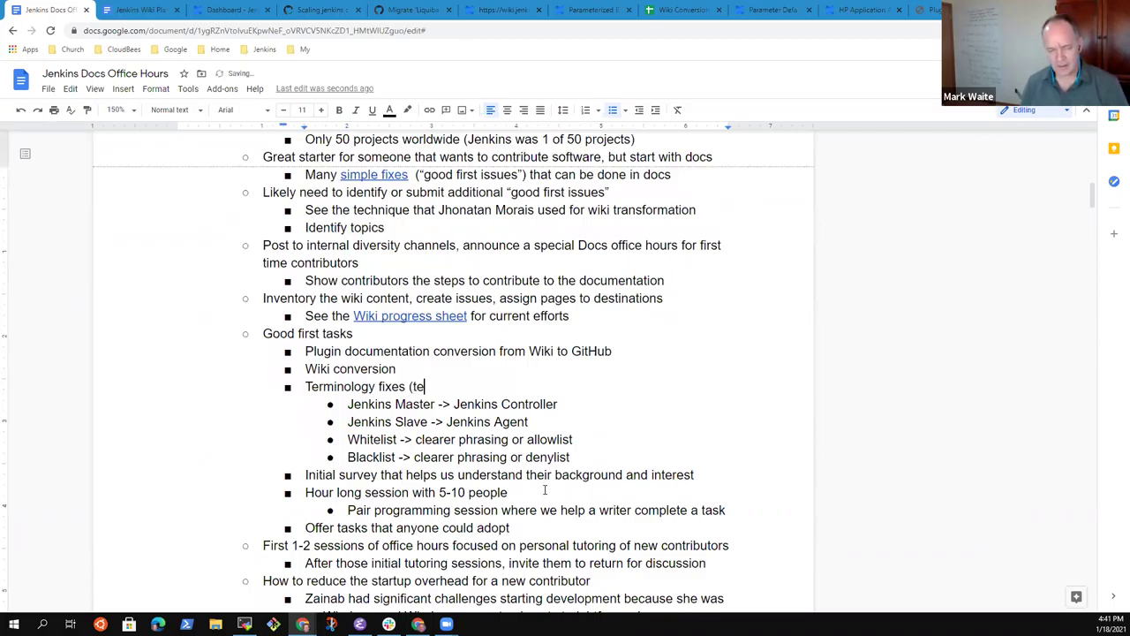
pyautogui.write('xt, screenshot')
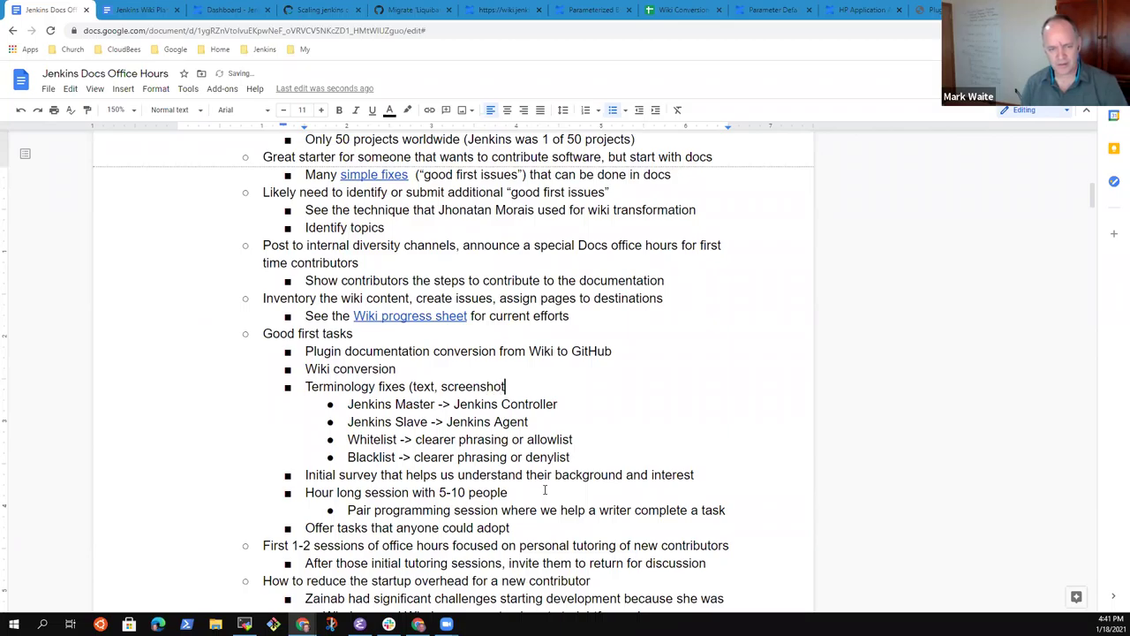
pyautogui.write('s, ')
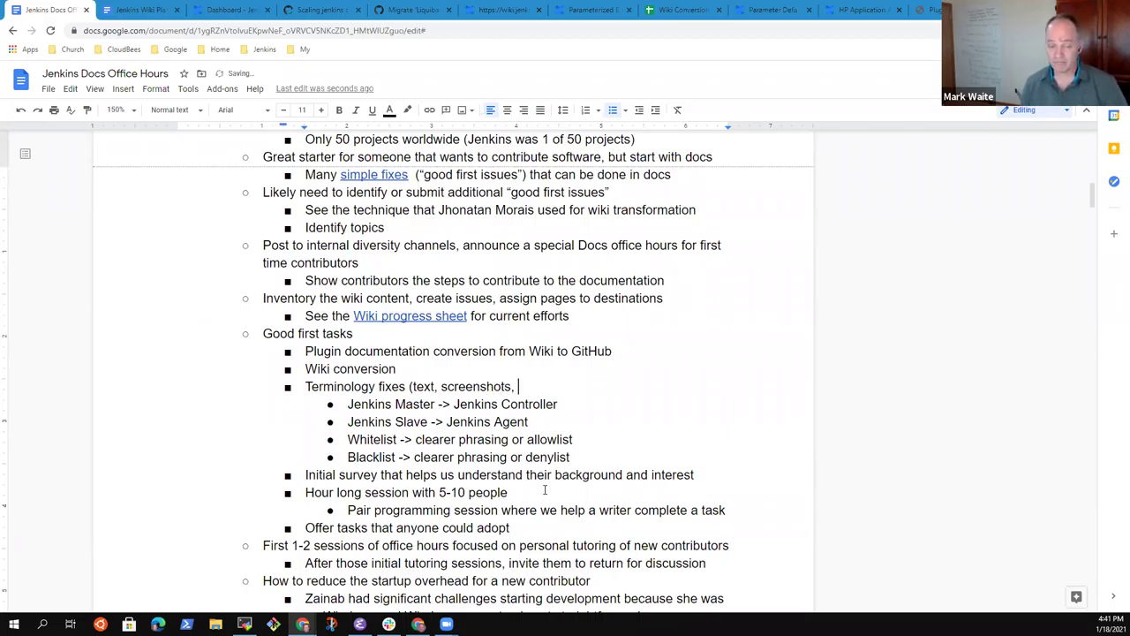
pyautogui.write('trans')
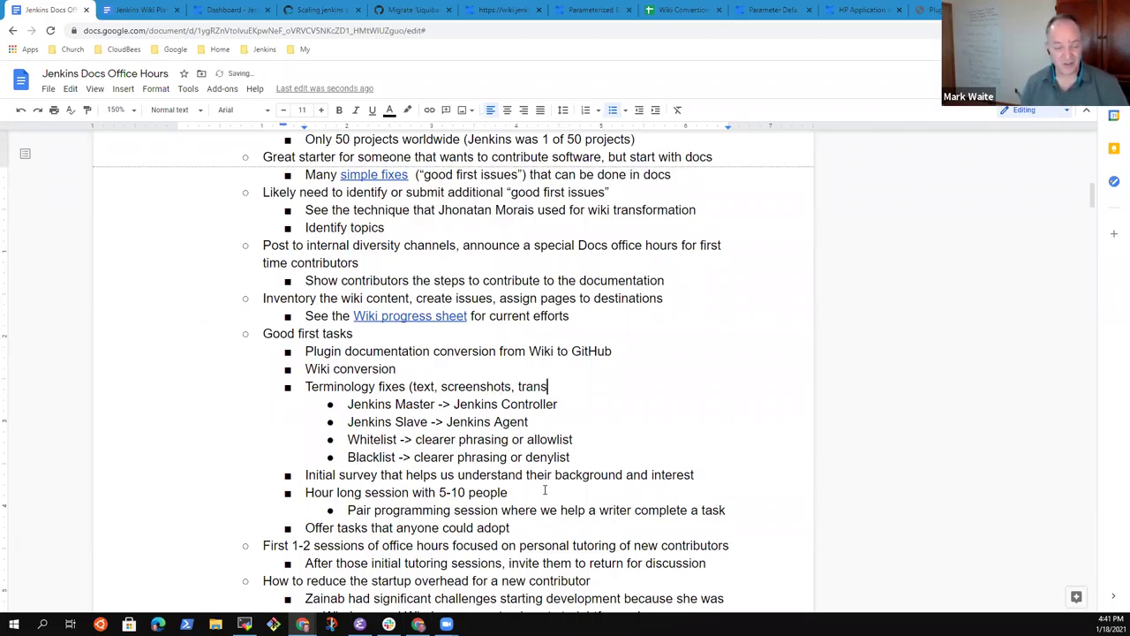
pyautogui.write('lations, ..')
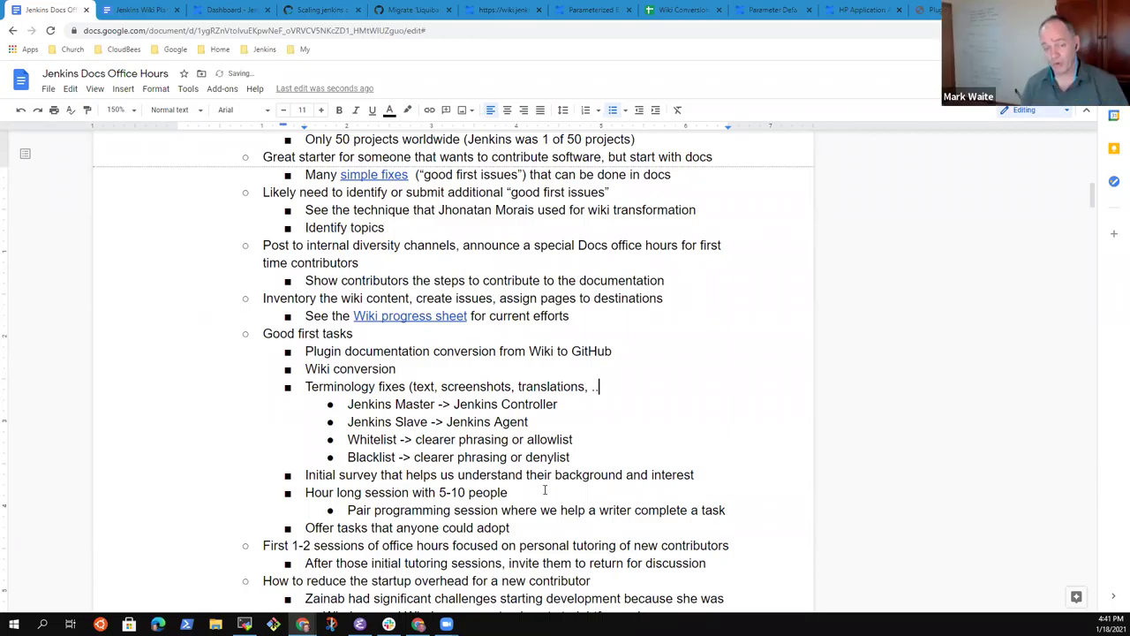
pyautogui.write('.)')
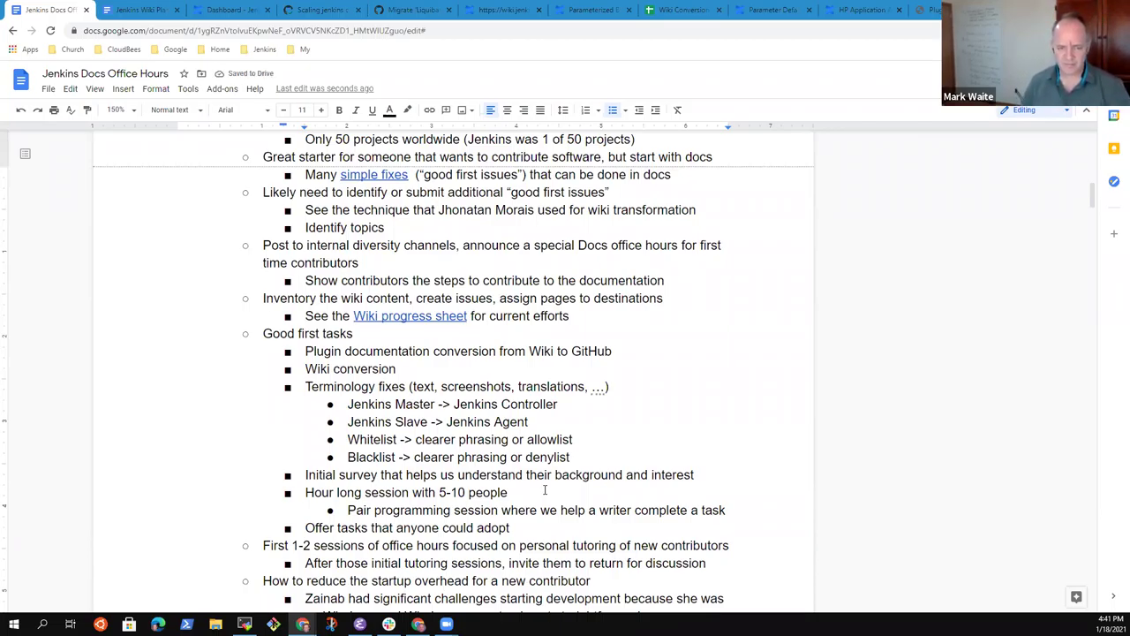
# Step: Change 'Roadmap update' to 'Roadmap review' and delete the themed-sessions topic sub-item
pyautogui.scroll(-5, 545, 489)
pyautogui.press('Down')
pyautogui.press('Down')
pyautogui.press('Down')
pyautogui.press('Down')
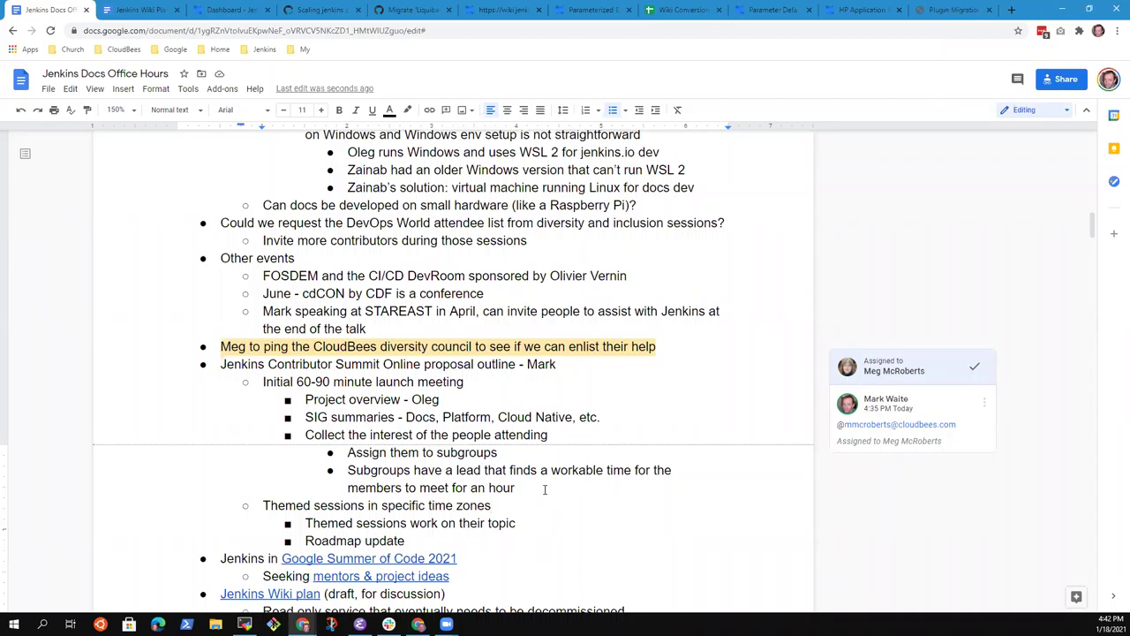
pyautogui.hotkey('ctrl', 'shift', 'Left')
pyautogui.write('review')
pyautogui.press('Up')
pyautogui.press('Home')
pyautogui.hotkey('shift', 'Down')
pyautogui.press('Delete')
# Step: Append 'for detailed topics' to the themed sessions in specific time zones line
pyautogui.press('Up')
pyautogui.press('End')
pyautogui.write('for s')
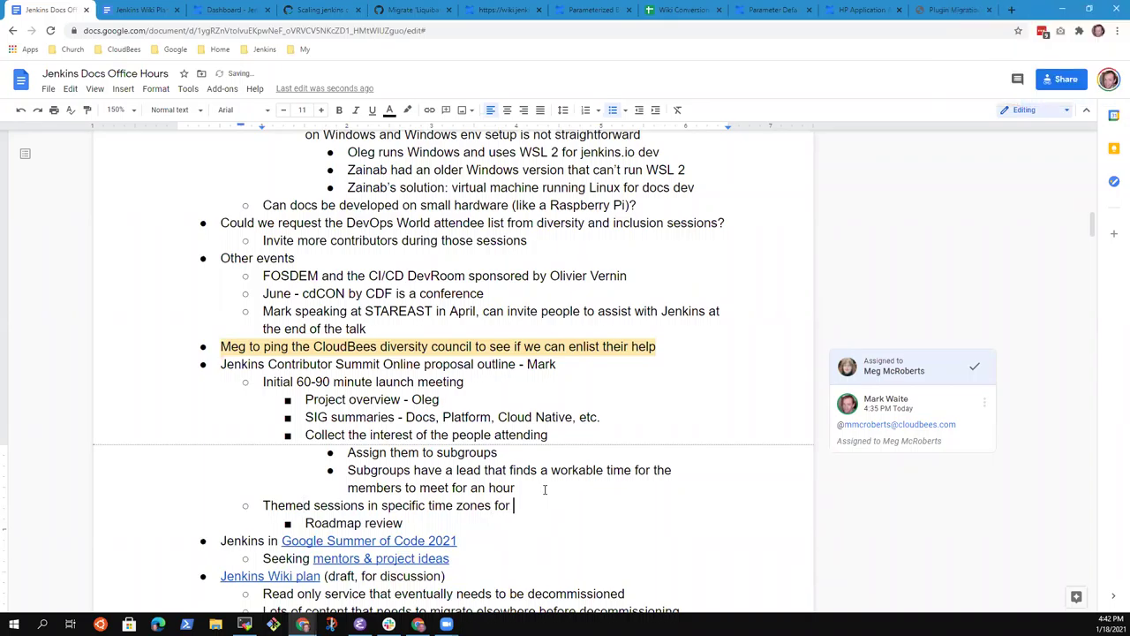
pyautogui.press('BackSpace')
pyautogui.write('topic')
pyautogui.hotkey('ctrl', 'BackSpace')
pyautogui.write('detailed topics')
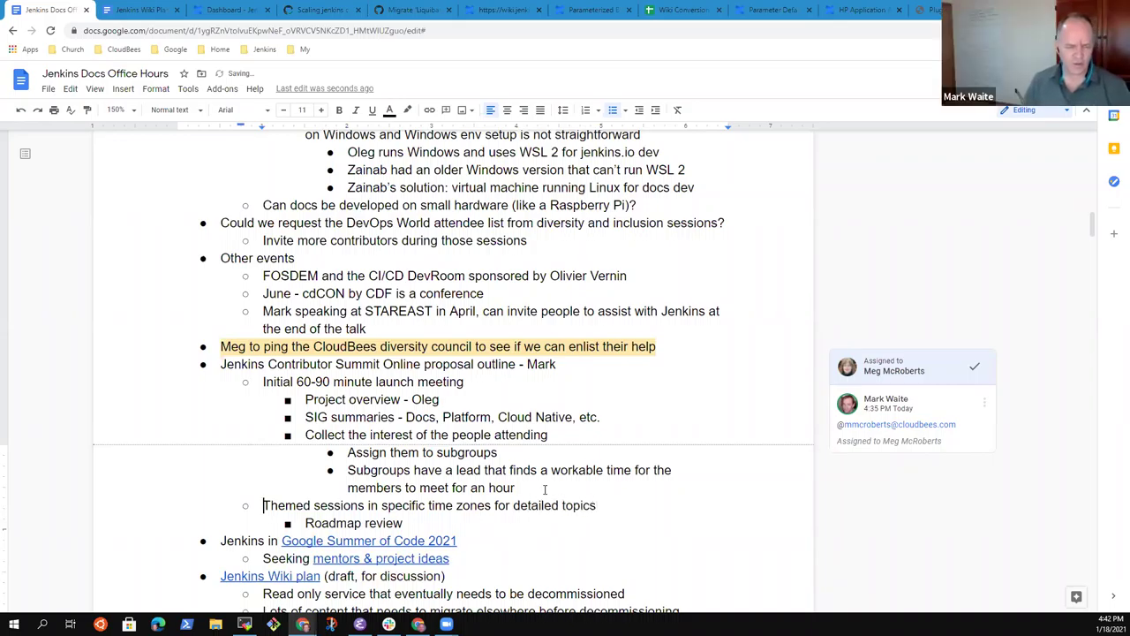
# Step: Add a 'Roadmap status' sub-item in the summit outline
pyautogui.press('Down')
pyautogui.press('Down')
pyautogui.press('Up')
pyautogui.press('Return')
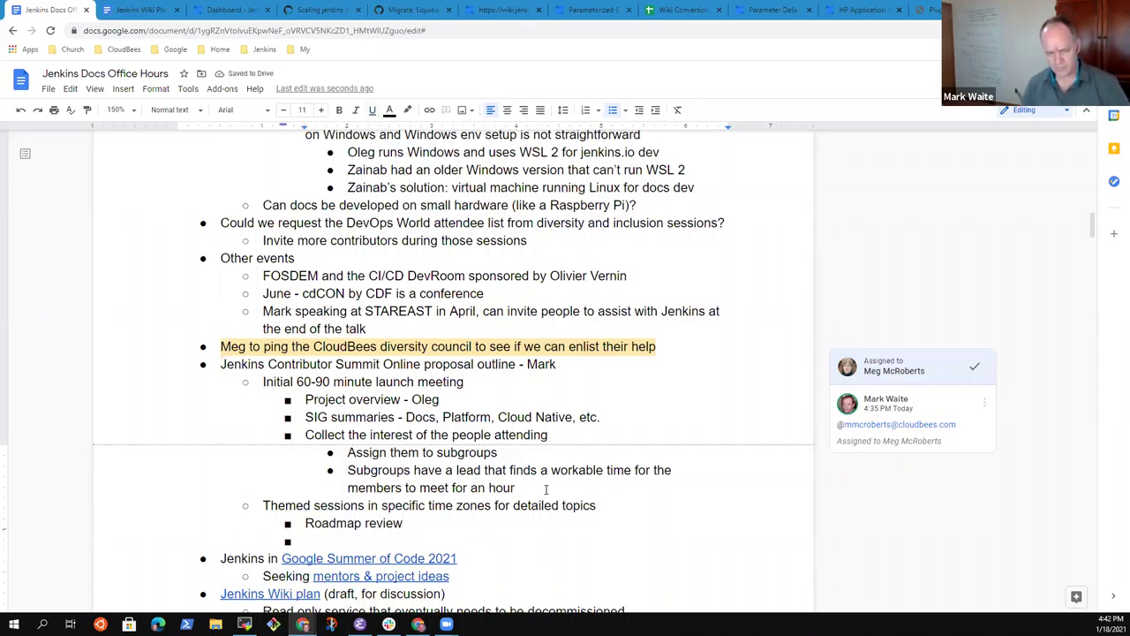
pyautogui.write('Roadmap ')
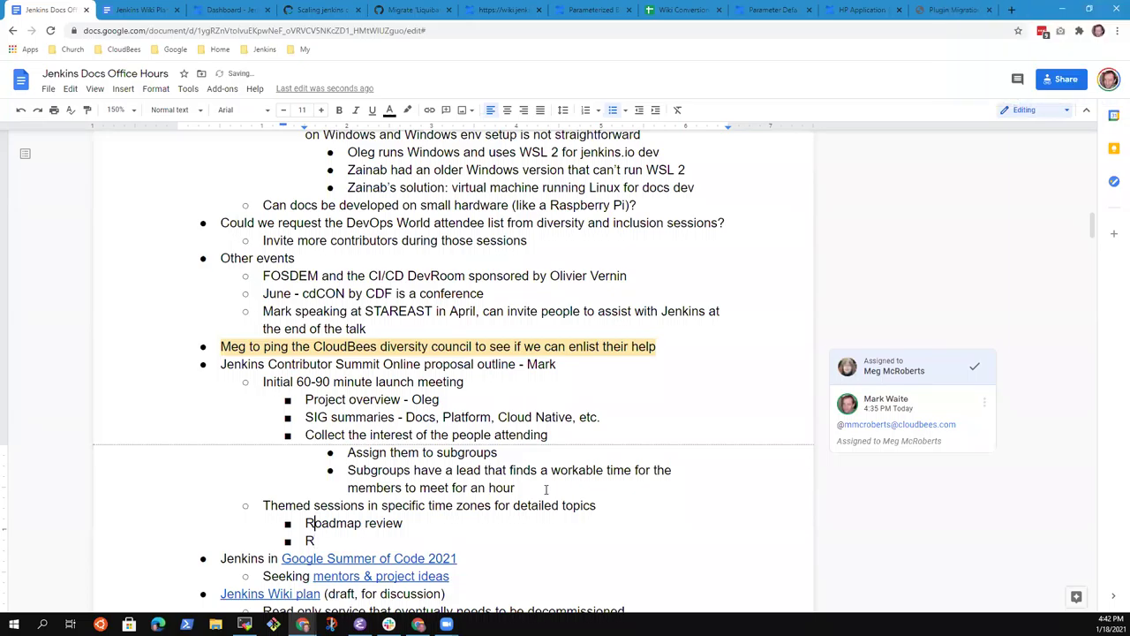
pyautogui.write('status')
pyautogui.press('Up')
pyautogui.press('Up')
pyautogui.press('Up')
pyautogui.press('Up')
pyautogui.press('Up')
pyautogui.press('Up')
pyautogui.press('Up')
pyautogui.press('Up')
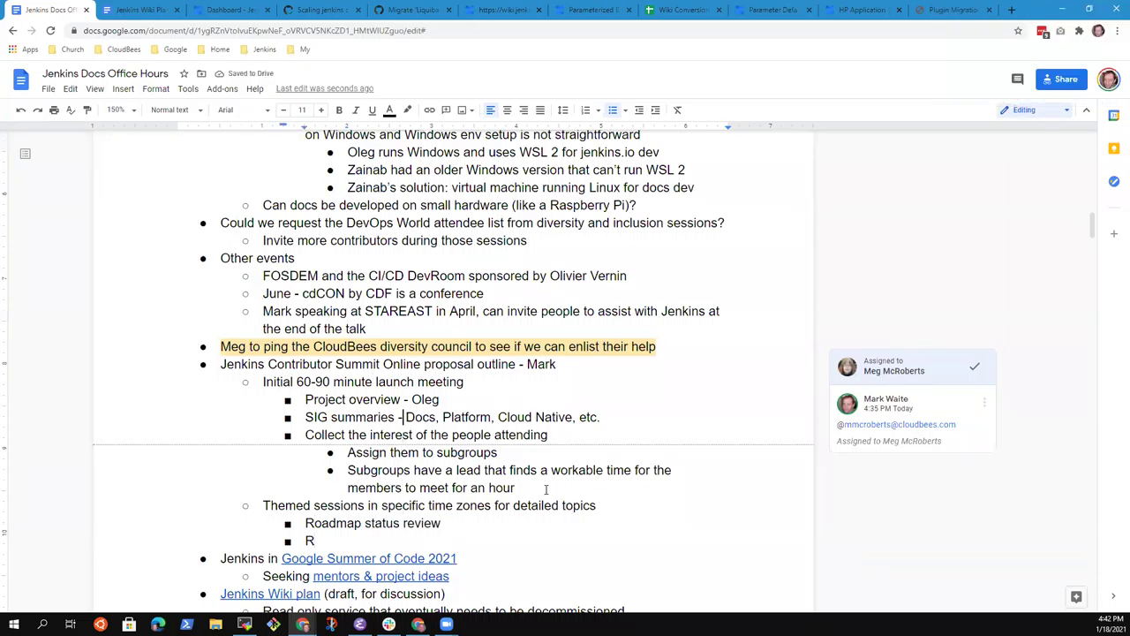
# Step: Insert the sub-item 'Feb 16-18 or Feb 23-25' above the launch meeting line
pyautogui.press('Home')
pyautogui.press('Return')
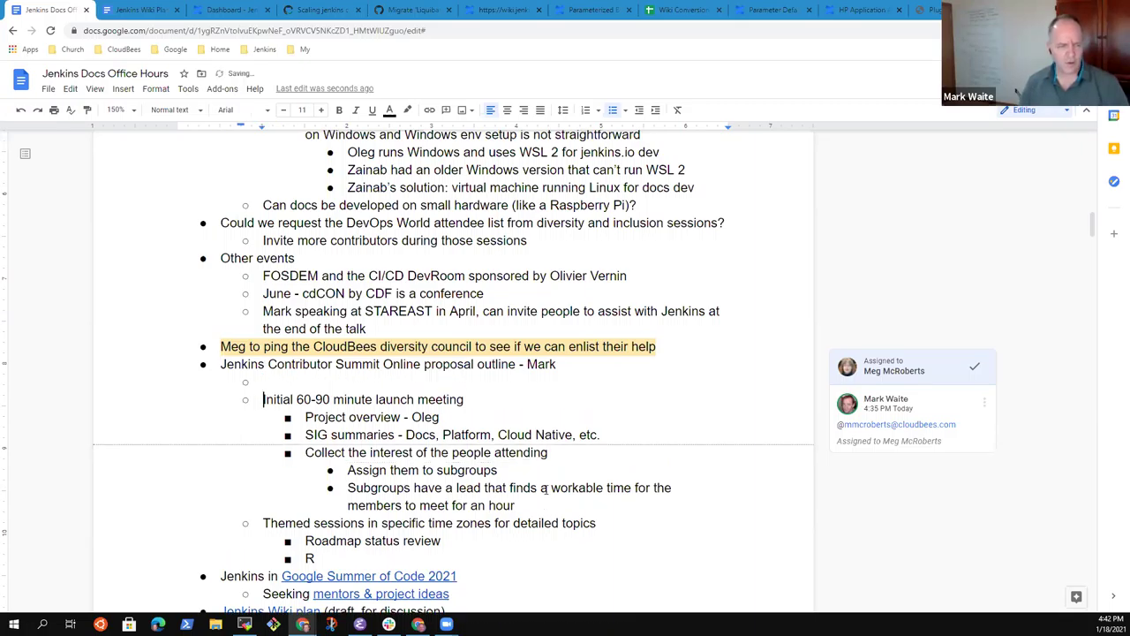
pyautogui.press('Up')
pyautogui.write('Aprpo')
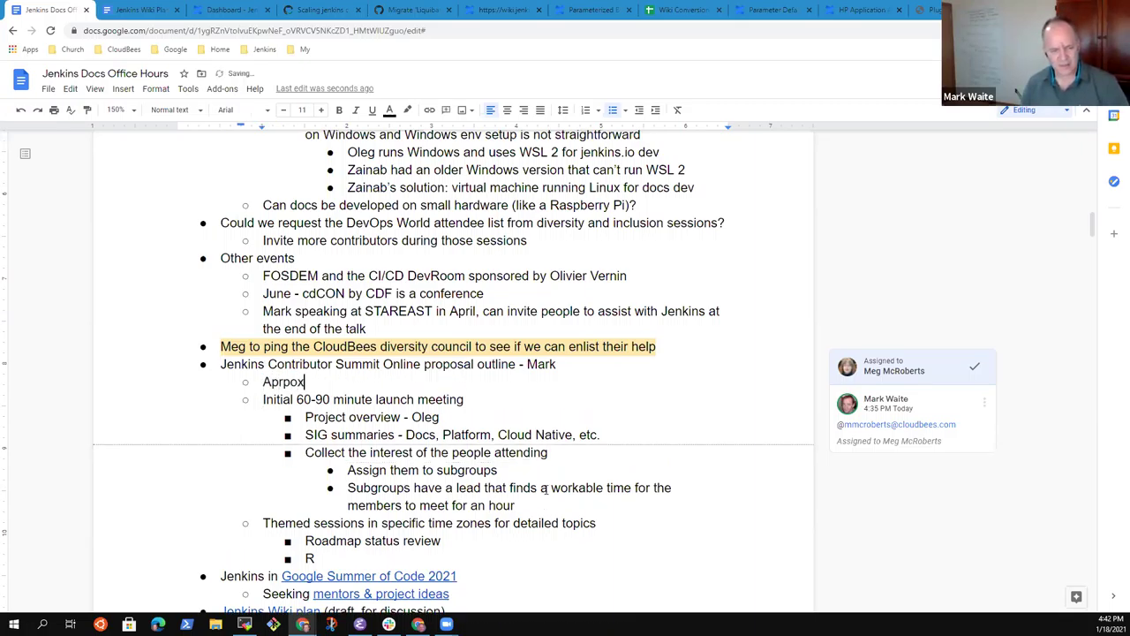
pyautogui.hotkey('ctrl', 'BackSpace')
pyautogui.write('Approximately')
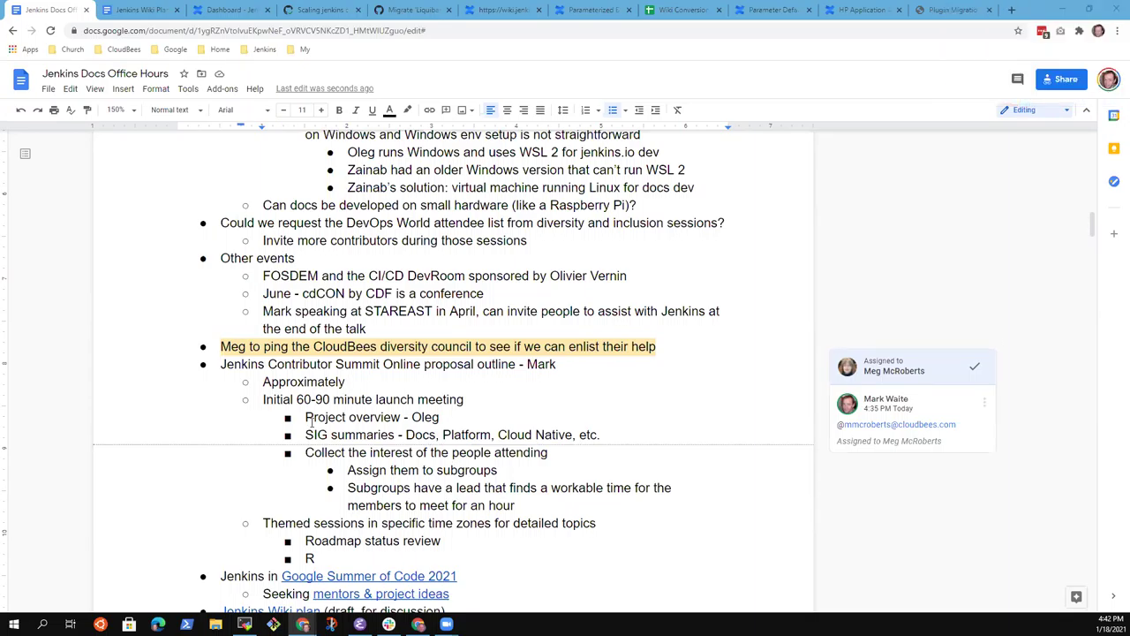
pyautogui.click(369, 383)
pyautogui.write('Feb 1')
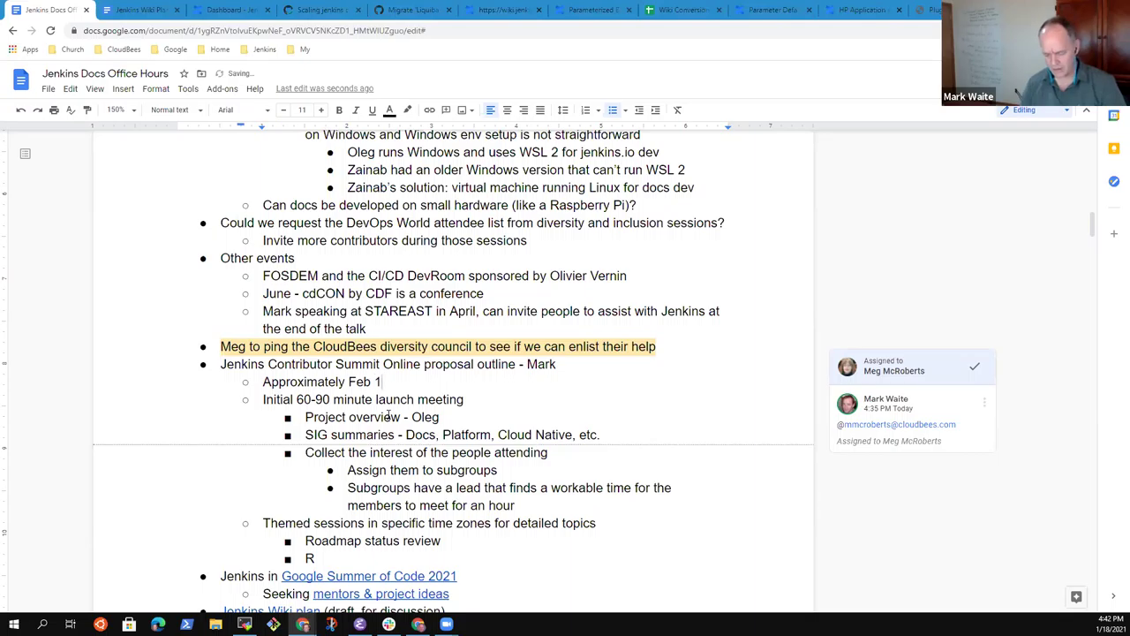
pyautogui.write('6-18')
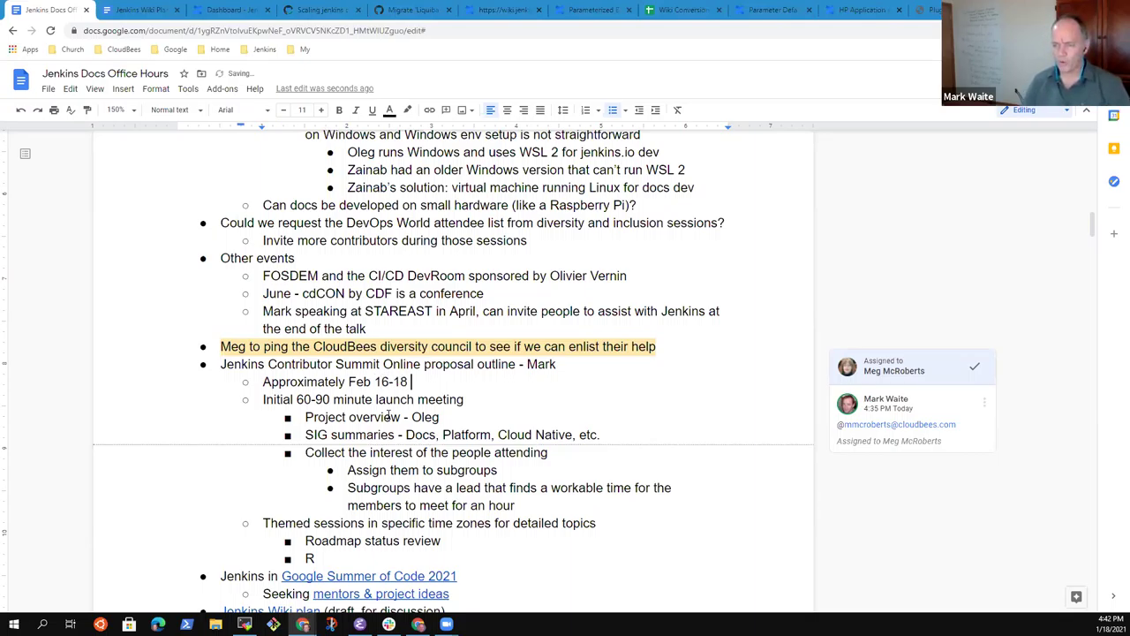
pyautogui.write(' or Feb 23-2')
pyautogui.press('BackSpace')
pyautogui.press('BackSpace')
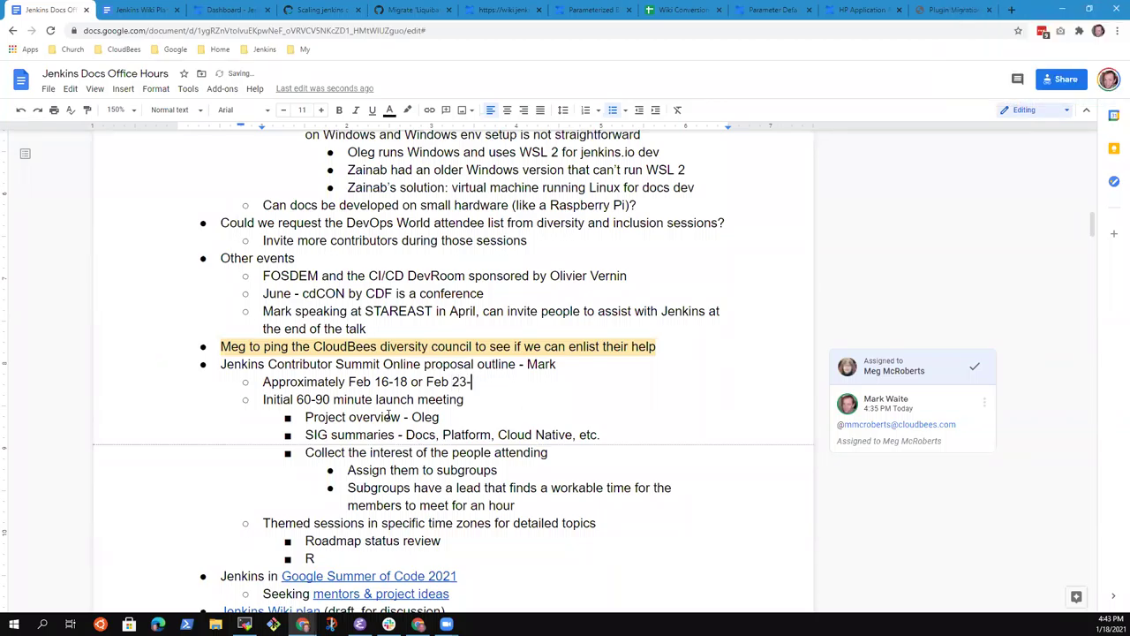
pyautogui.write('-25')
pyautogui.press('Home')
pyautogui.hotkey('ctrl', 'shift', 'Right')
pyautogui.hotkey('ctrl', 'shift', 'Right')
pyautogui.hotkey('ctrl', 'shift', 'Left')
pyautogui.press('BackSpace')
pyautogui.press('End')
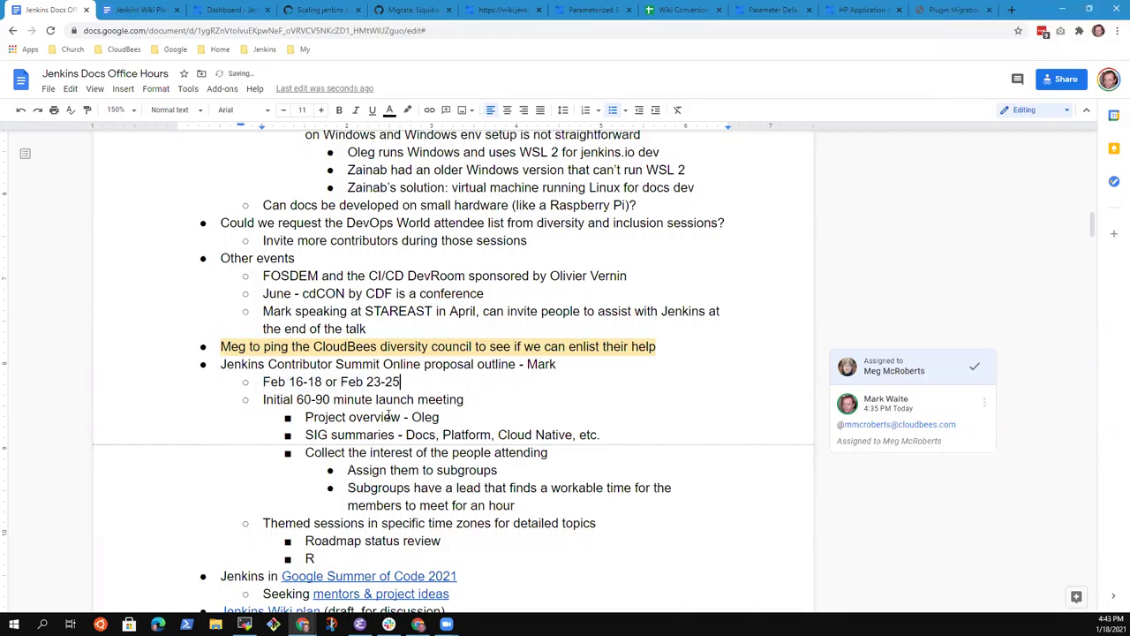
# Step: Complete the unfinished 'R' bullet as 'Roadmap'
pyautogui.press('Down')
pyautogui.press('Down')
pyautogui.press('Down')
pyautogui.press('Down')
pyautogui.press('Down')
pyautogui.press('Down')
pyautogui.press('Down')
pyautogui.press('Down')
pyautogui.press('Down')
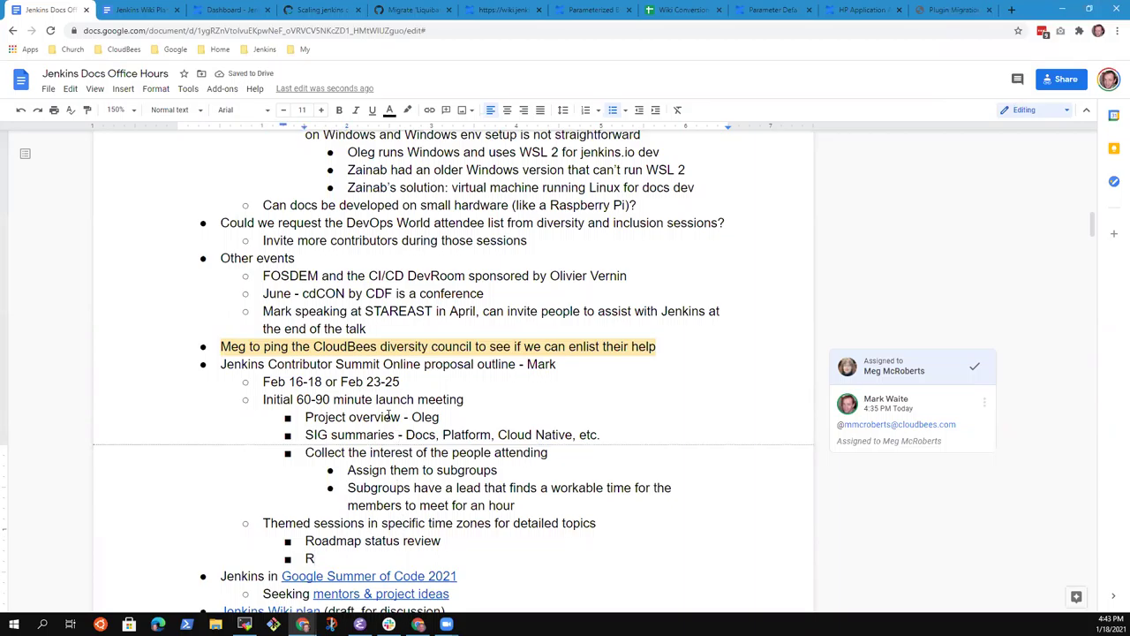
pyautogui.write('oadmap')
pyautogui.press('Up')
pyautogui.press('Up')
pyautogui.press('Up')
pyautogui.press('Up')
pyautogui.press('Up')
pyautogui.press('Up')
pyautogui.press('Up')
pyautogui.press('Up')
pyautogui.press('Up')
pyautogui.press('Up')
pyautogui.press('Up')
pyautogui.press('Up')
pyautogui.press('Up')
pyautogui.press('Down')
pyautogui.press('Down')
pyautogui.press('Down')
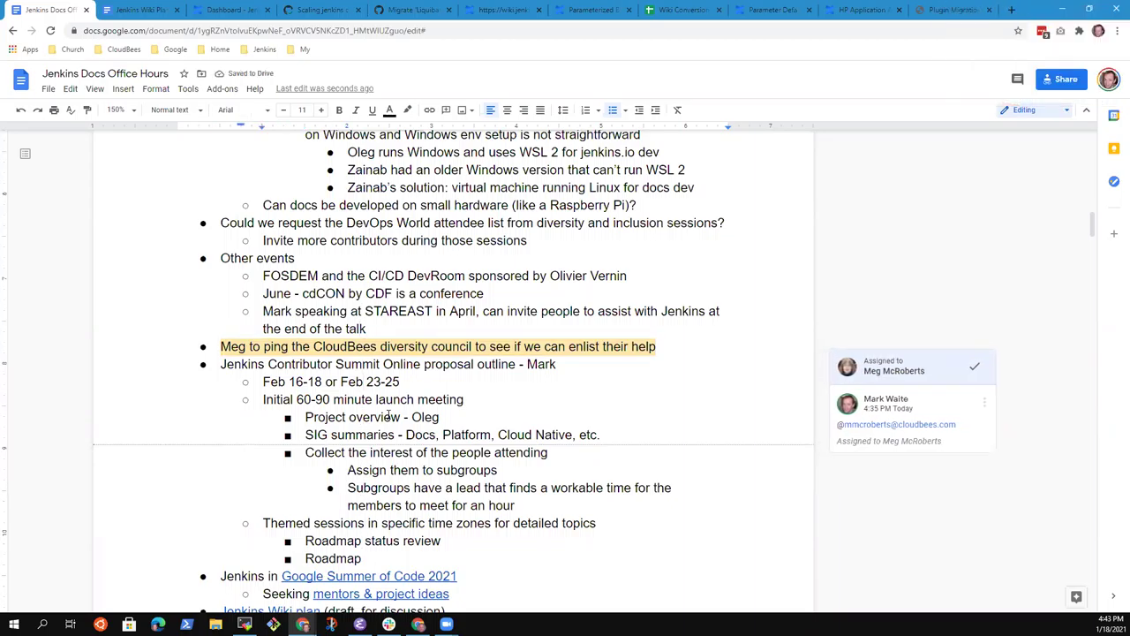
pyautogui.press('Home')
# Step: Extend the Roadmap item to 'Roadmap discussion and prioritization'
pyautogui.press('Down')
pyautogui.press('Down')
pyautogui.press('Down')
pyautogui.press('Down')
pyautogui.press('Down')
pyautogui.press('Down')
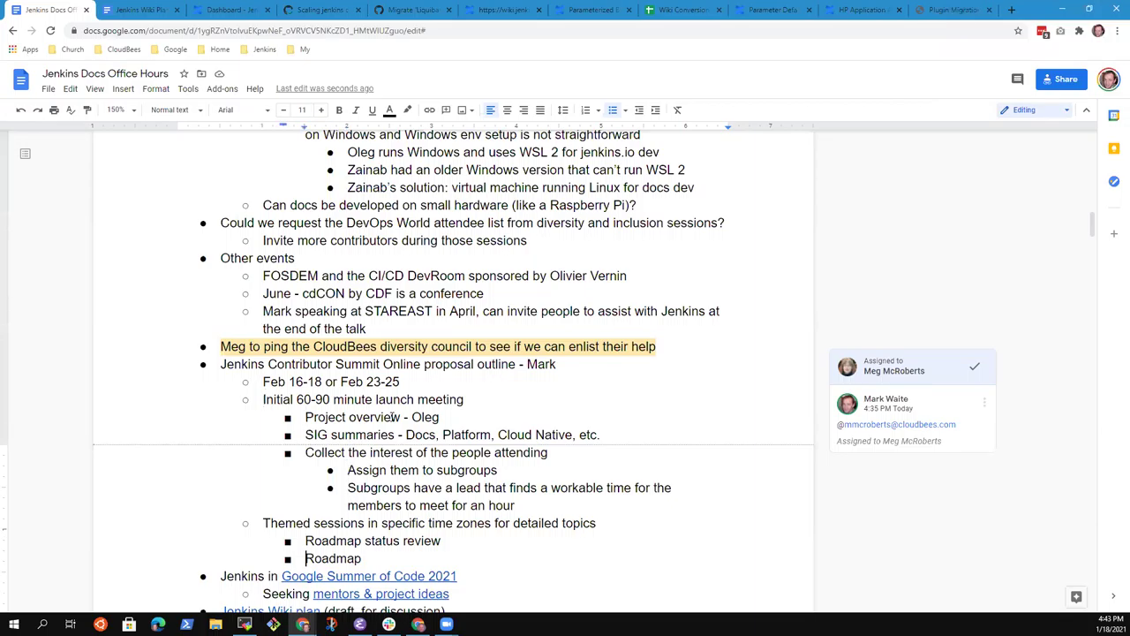
pyautogui.press('End')
pyautogui.write('discussion')
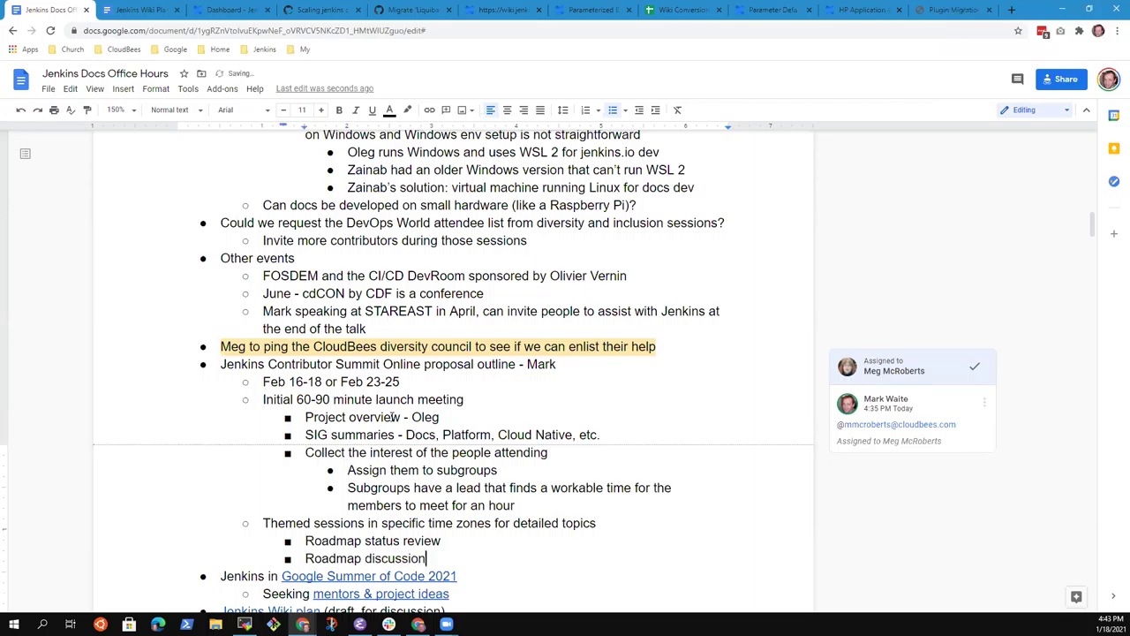
pyautogui.write(' and prioritization')
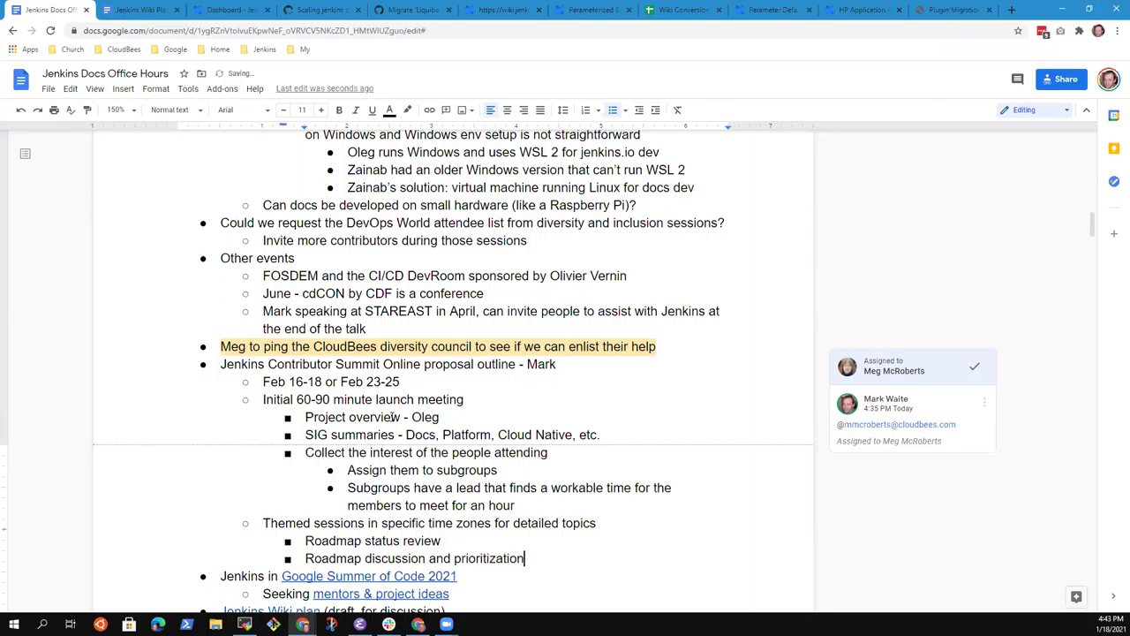
pyautogui.press('Return')
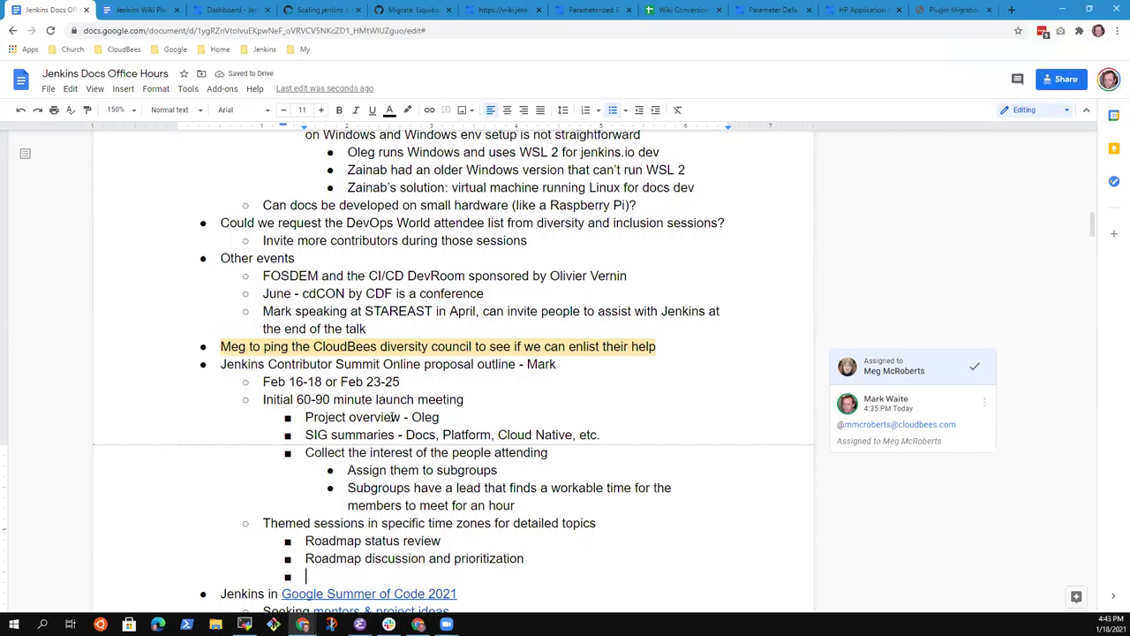
# Step: Add the sub-point 'Identify work and who is willing to do the work'
pyautogui.press('Up')
pyautogui.write('O')
pyautogui.press('BackSpace')
pyautogui.press('BackSpace')
pyautogui.press('BackSpace')
pyautogui.press('Return')
pyautogui.write('Overview of ')
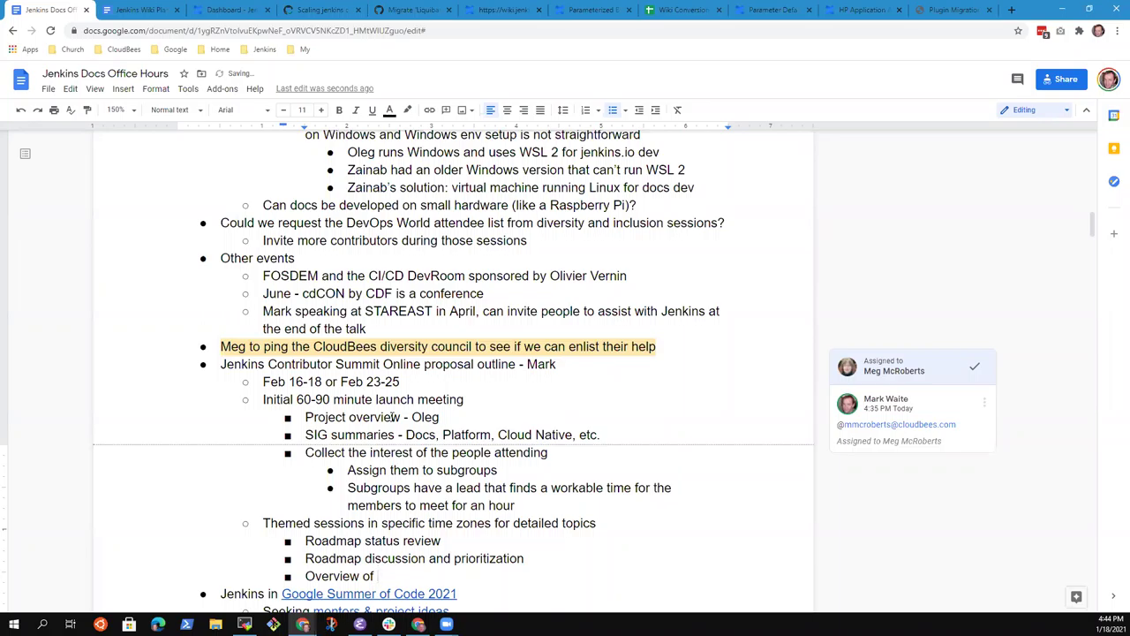
pyautogui.write('updates')
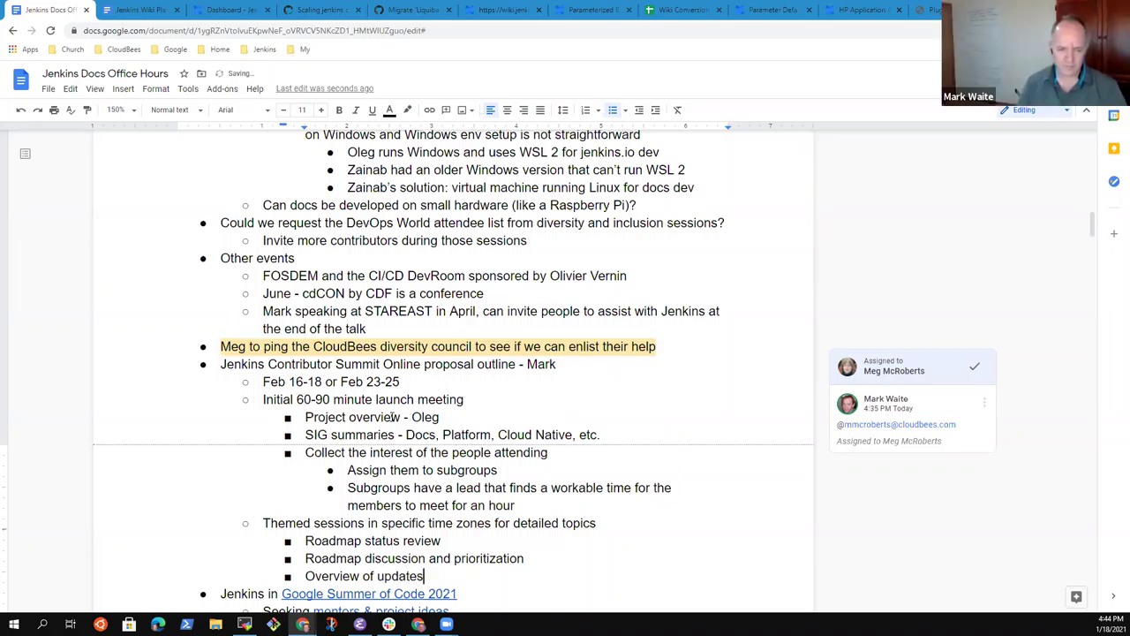
pyautogui.hotkey('ctrl', 'BackSpace')
pyautogui.hotkey('ctrl', 'BackSpace')
pyautogui.hotkey('ctrl', 'BackSpace')
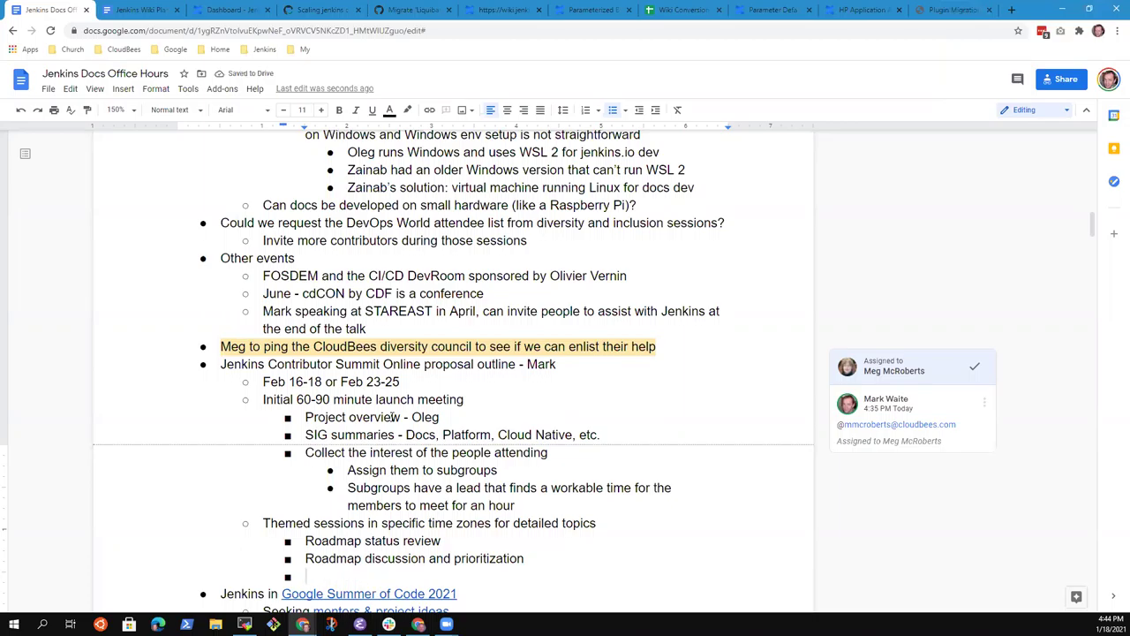
pyautogui.write('Iden')
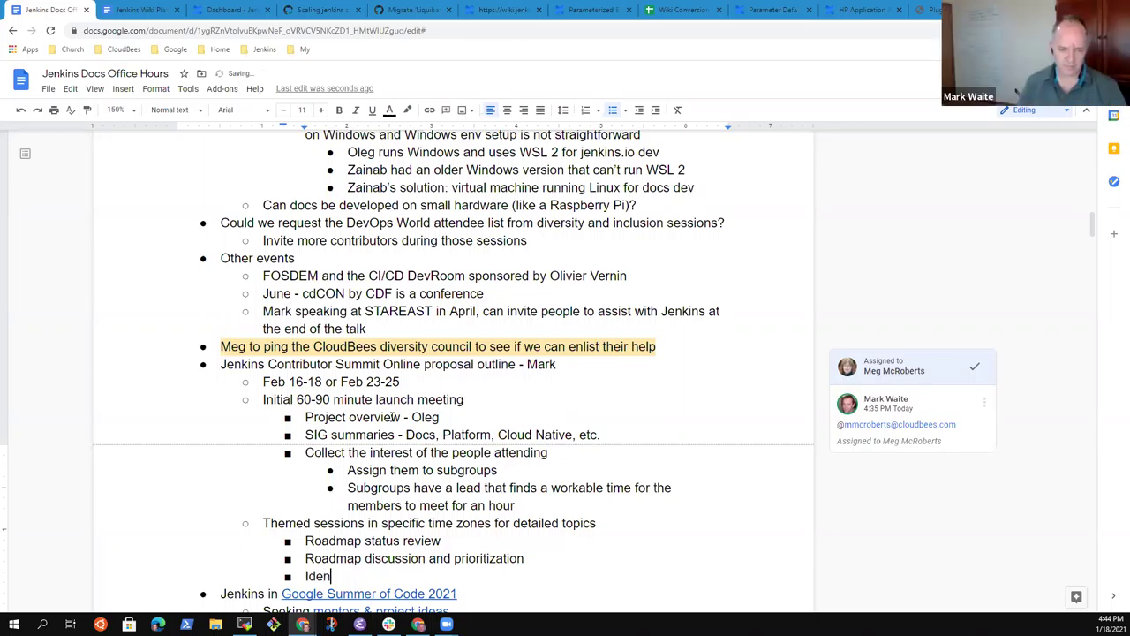
pyautogui.write('tify ')
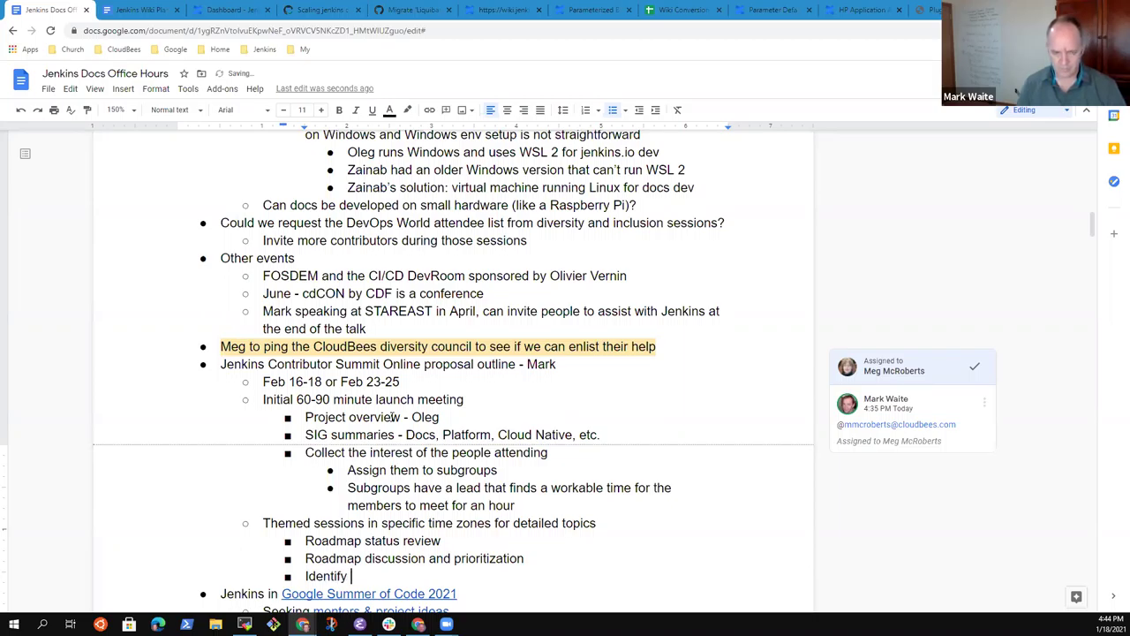
pyautogui.write('work and w')
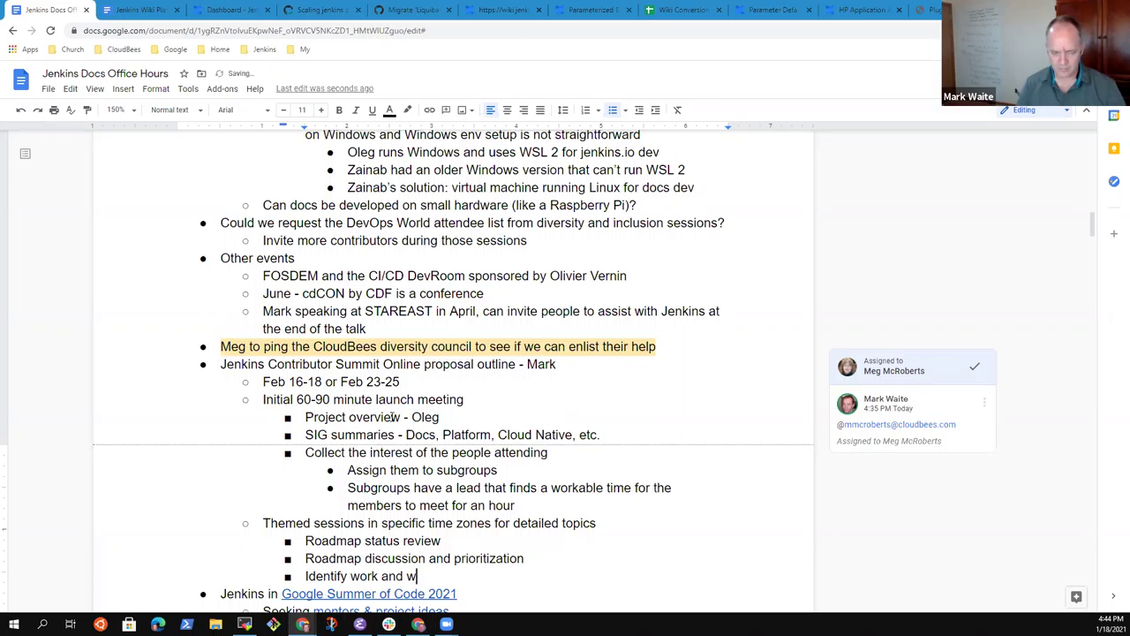
pyautogui.write('ho ius')
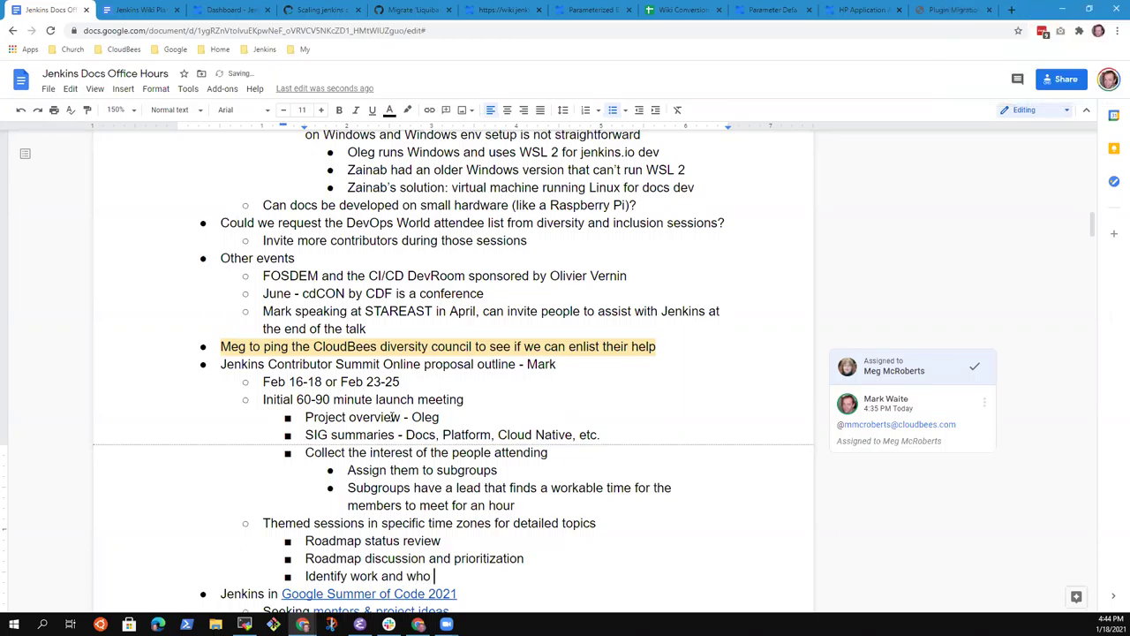
pyautogui.press('BackSpace')
pyautogui.press('BackSpace')
pyautogui.write('s willing to')
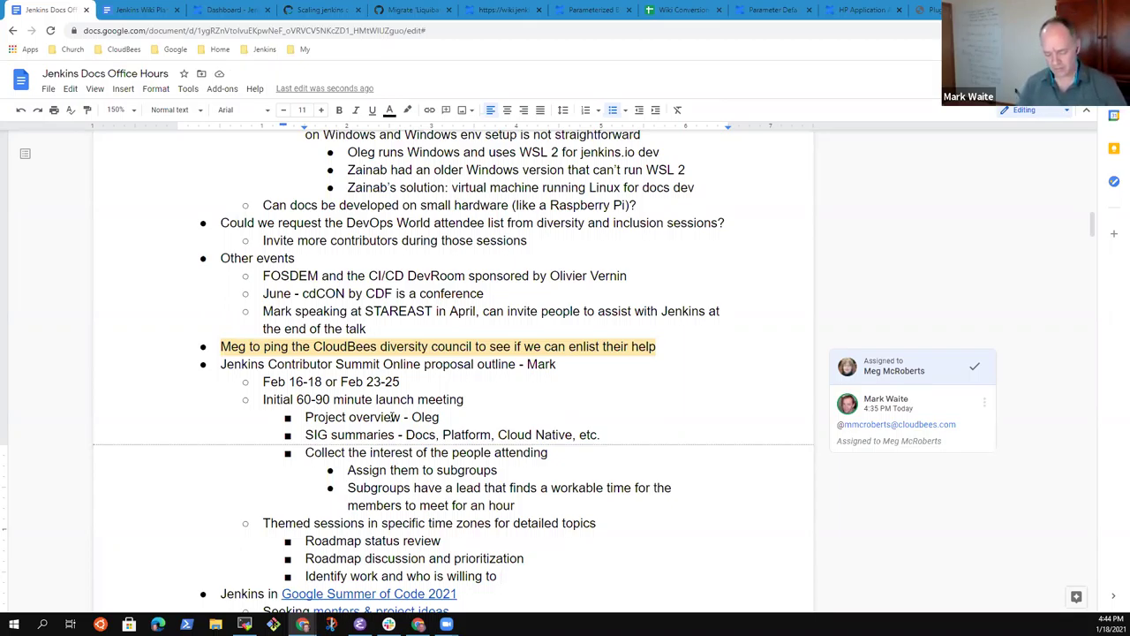
pyautogui.write('do the work')
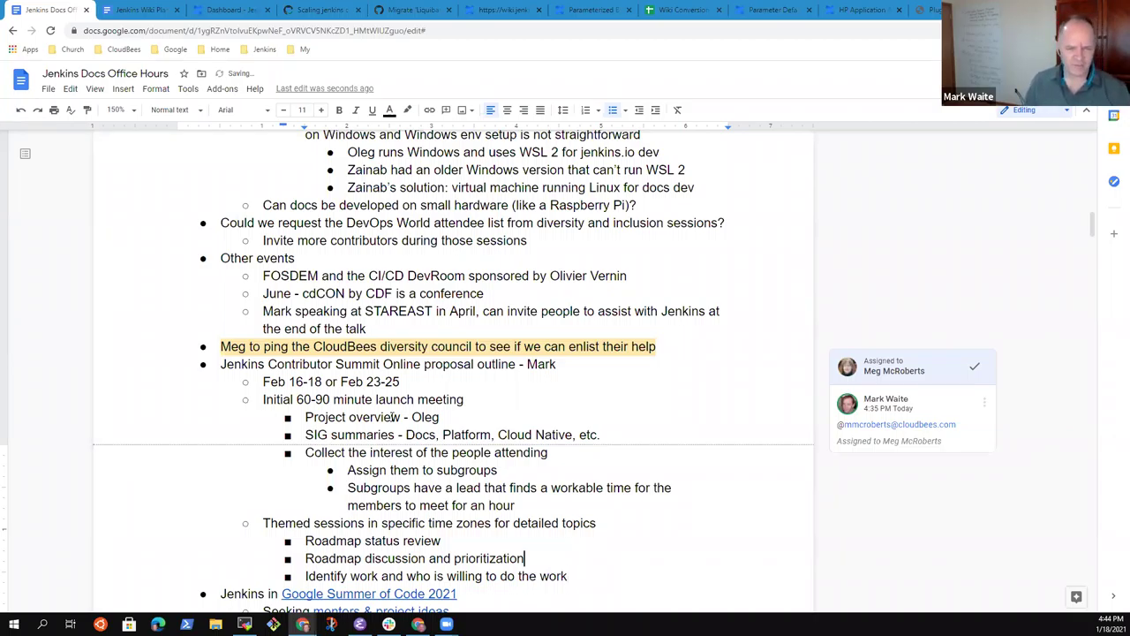
# Step: Add a promoted bullet after the roadmap points noting who will send the agenda
pyautogui.press('Up')
pyautogui.press('Up')
pyautogui.press('Up')
pyautogui.press('Up')
pyautogui.press('Up')
pyautogui.press('Up')
pyautogui.press('Up')
pyautogui.press('Up')
pyautogui.press('Up')
pyautogui.press('Up')
pyautogui.press('Up')
pyautogui.press('End')
pyautogui.hotkey('shift', 'End')
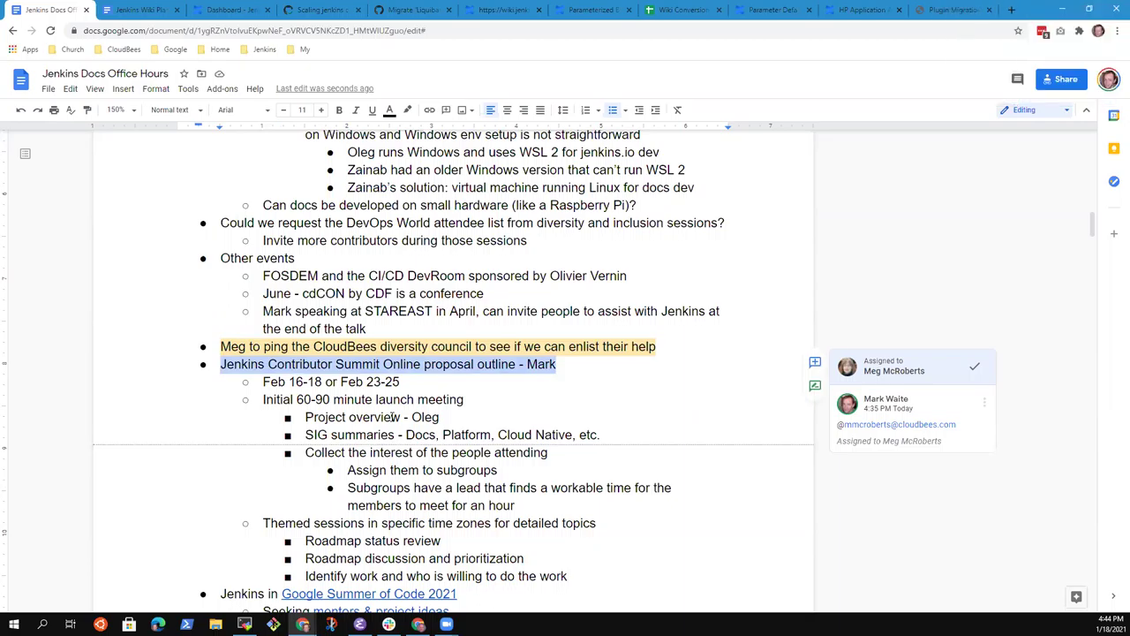
pyautogui.press('Down')
pyautogui.press('Down')
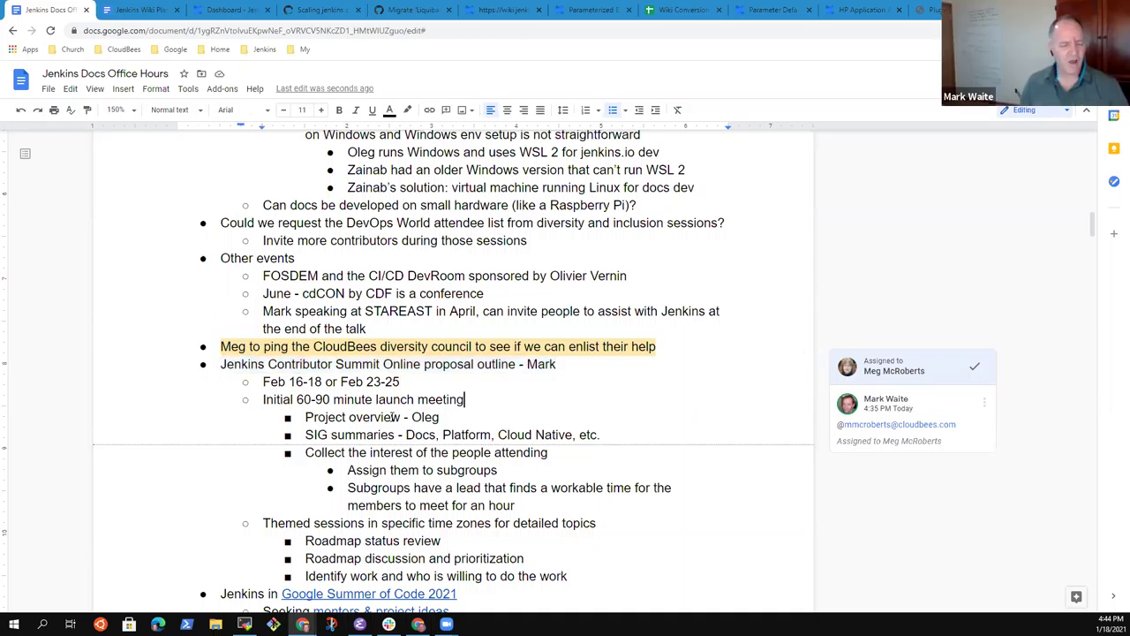
pyautogui.press('Down')
pyautogui.press('Down')
pyautogui.press('Down')
pyautogui.press('Down')
pyautogui.press('Down')
pyautogui.press('Down')
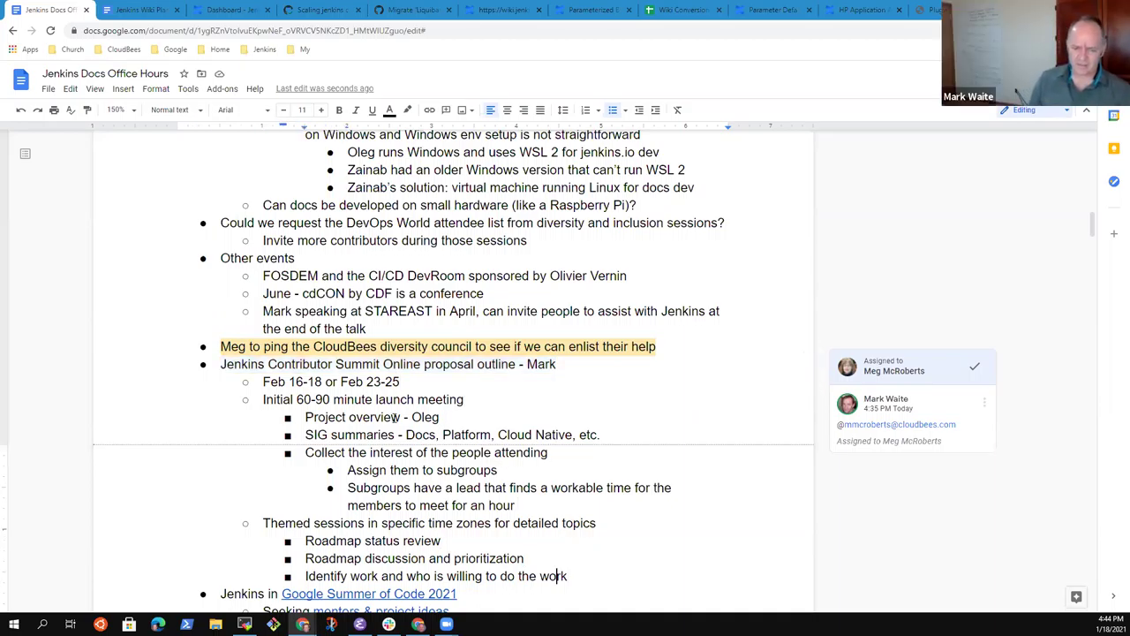
pyautogui.press('End')
pyautogui.press('Return')
pyautogui.hotkey('shift', 'Tab')
pyautogui.write('Mark to send the a')
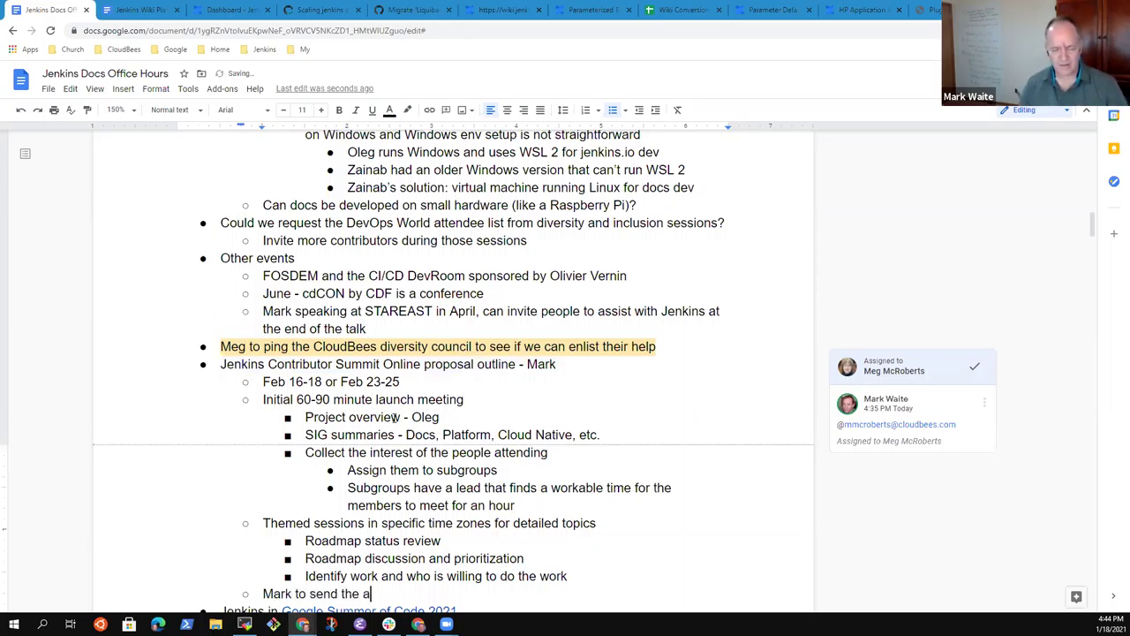
pyautogui.write('genda')
# Step: Reword the follow-up to sending the draft within next 1-2 days, then add a top-level bullet
pyautogui.hotkey('ctrl', 'BackSpace')
pyautogui.hotkey('ctrl', 'BackSpace')
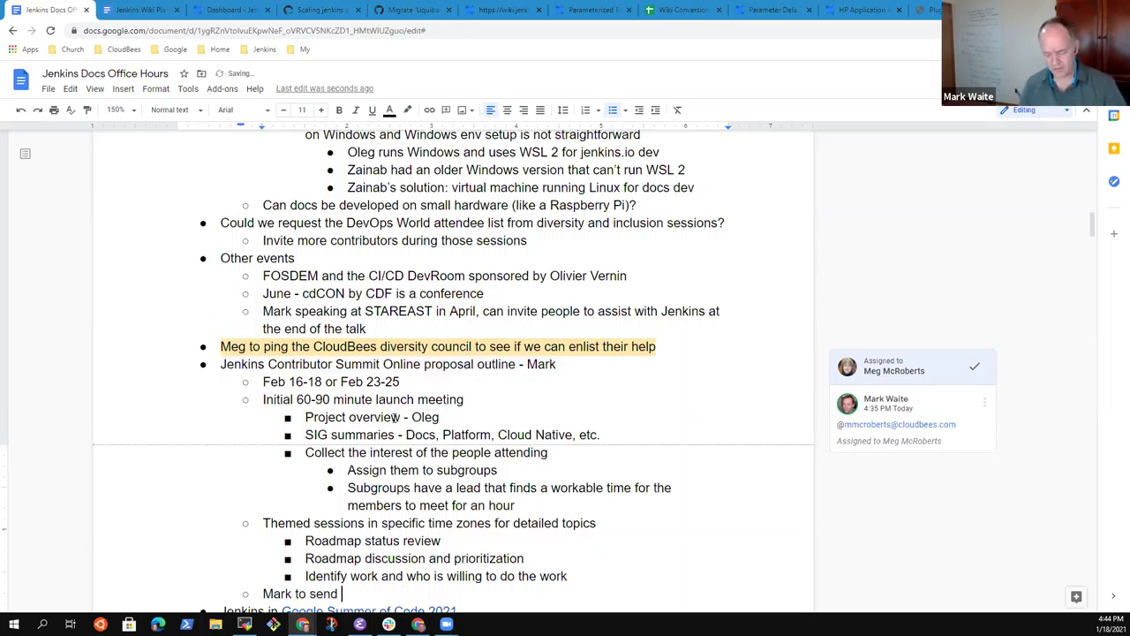
pyautogui.write('the draft')
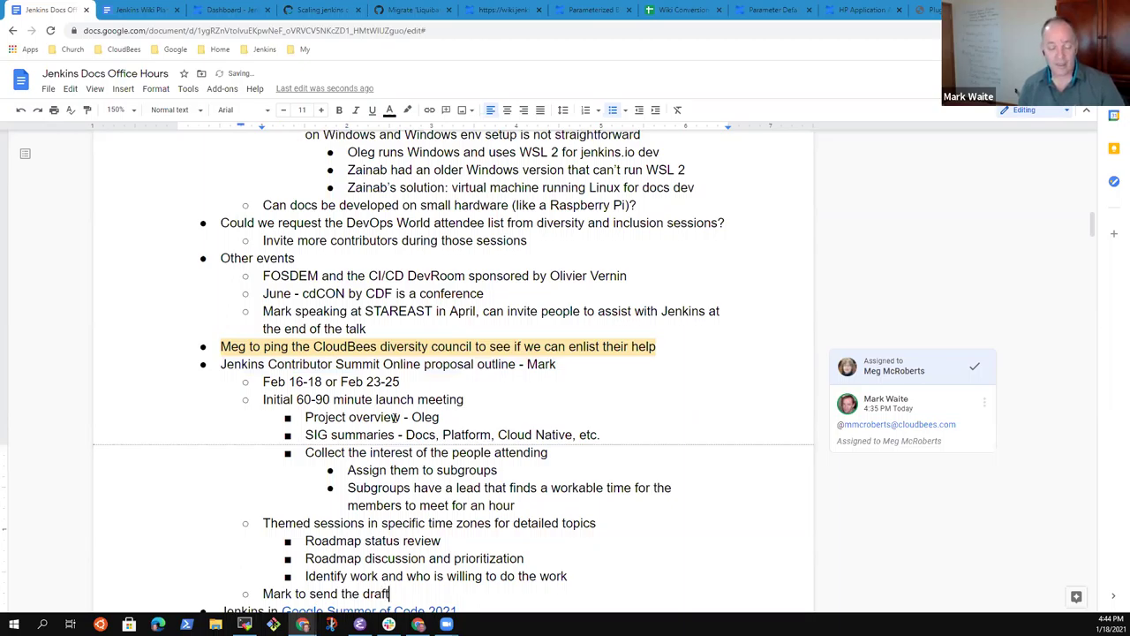
pyautogui.write(' within ')
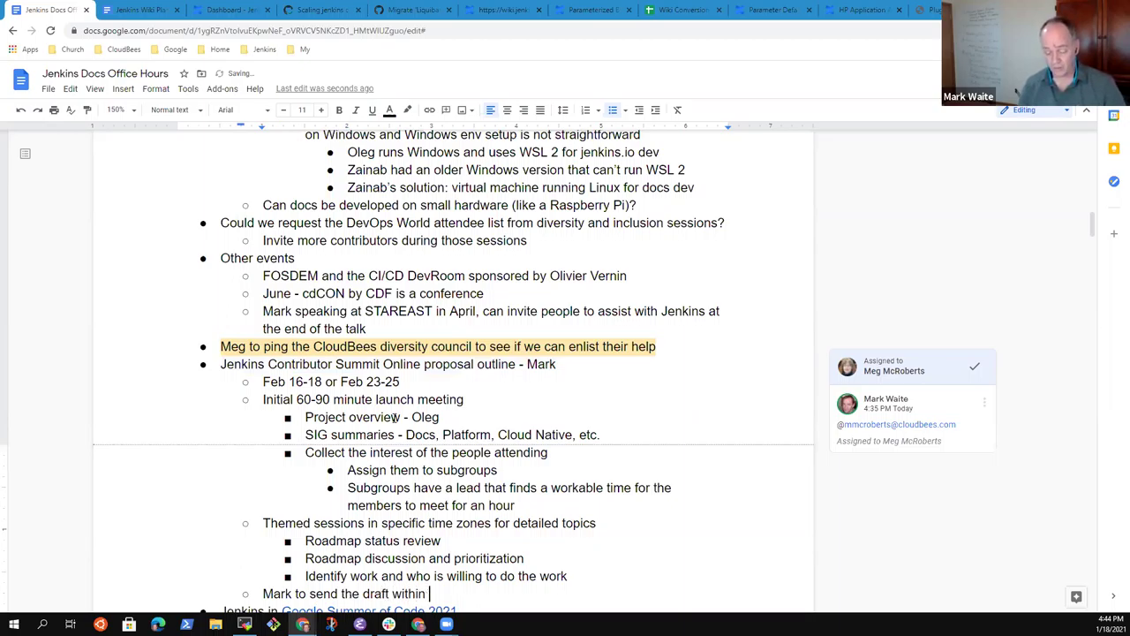
pyautogui.write('next ')
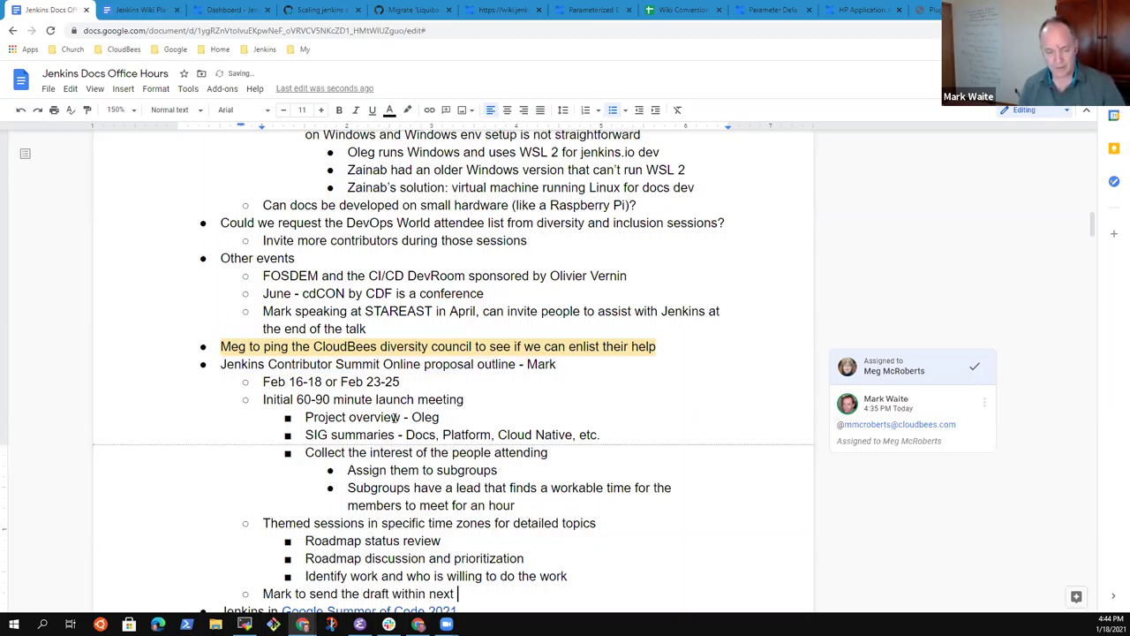
pyautogui.write('1-2 days')
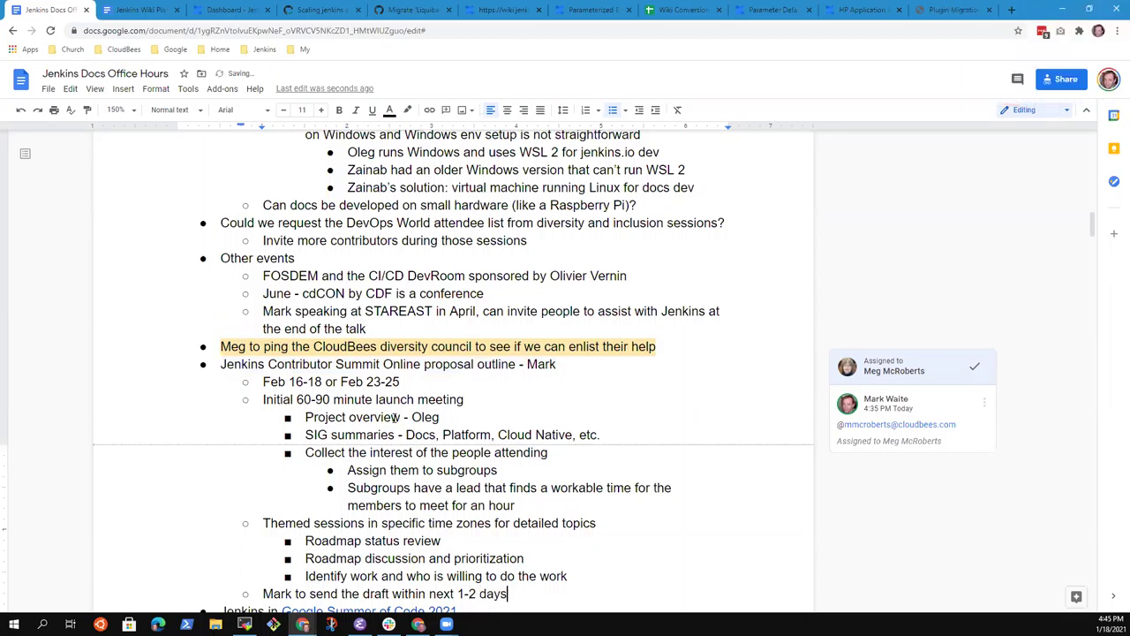
pyautogui.press('Down')
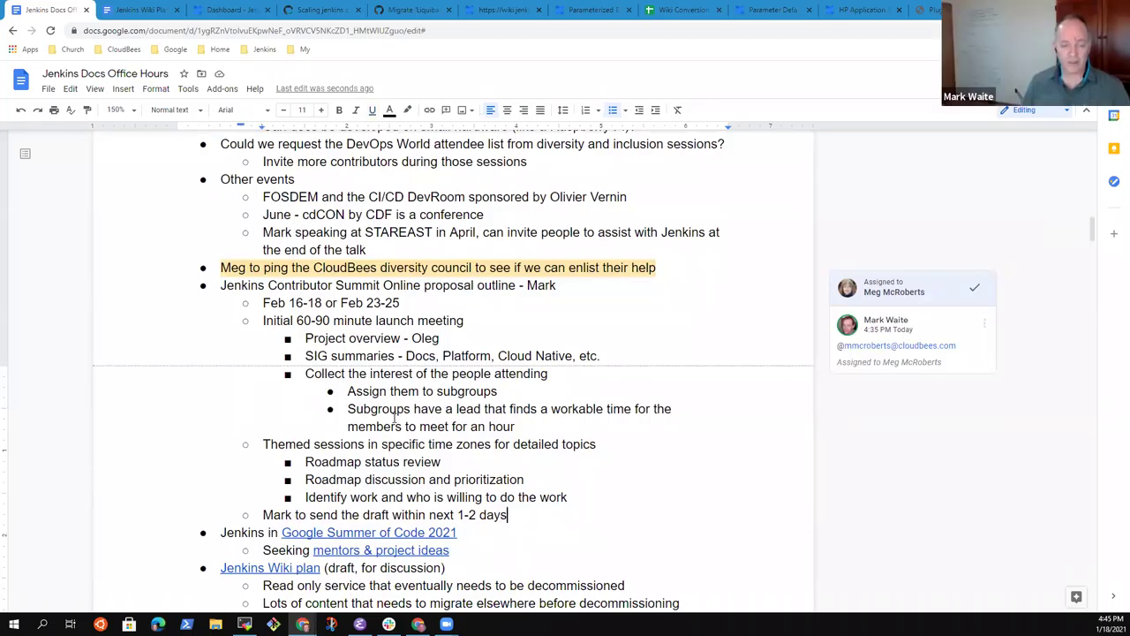
pyautogui.press('Return')
pyautogui.press('Return')
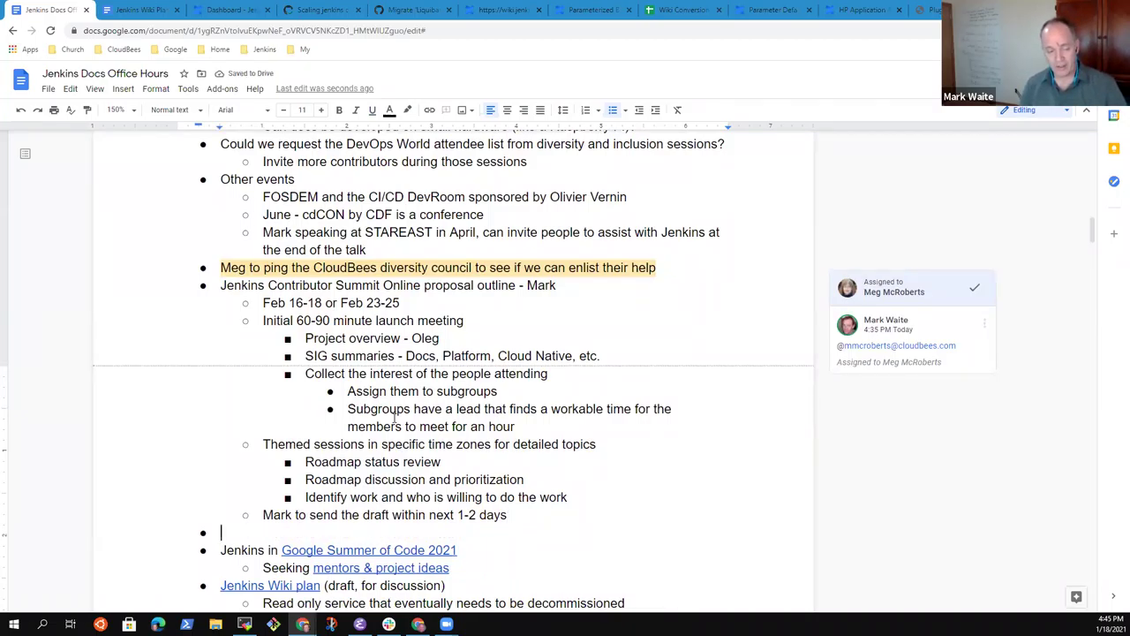
# Step: Add 'Precious time now for contributor' with sub-bullet 'Jenkins March LTS release needs more testers and more developers'
pyautogui.write('Precious')
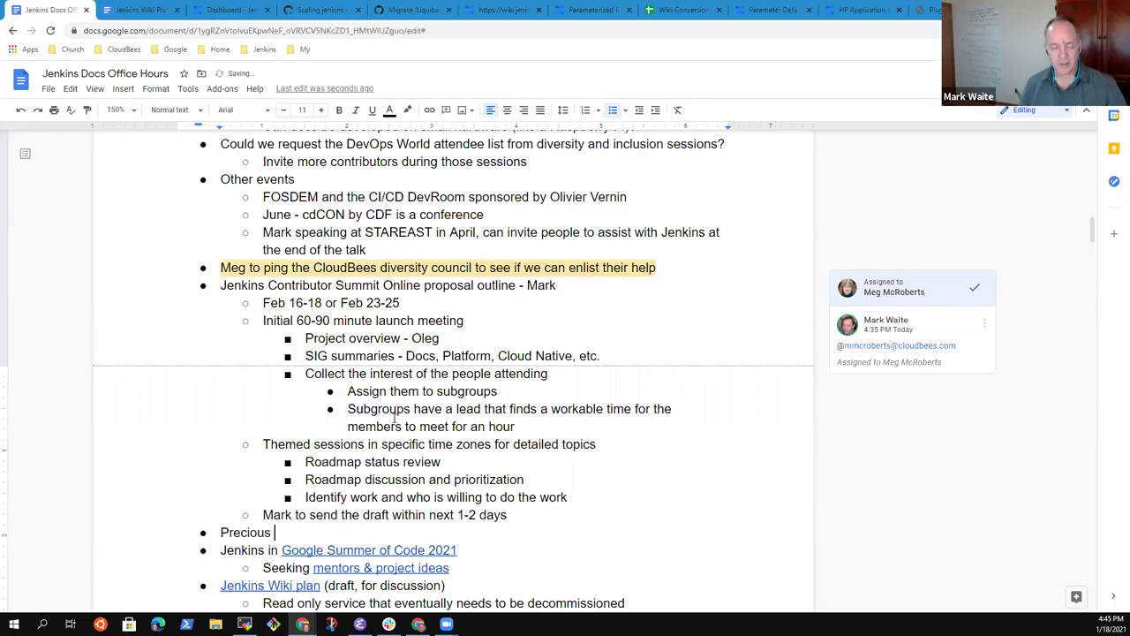
pyautogui.write(' time now ')
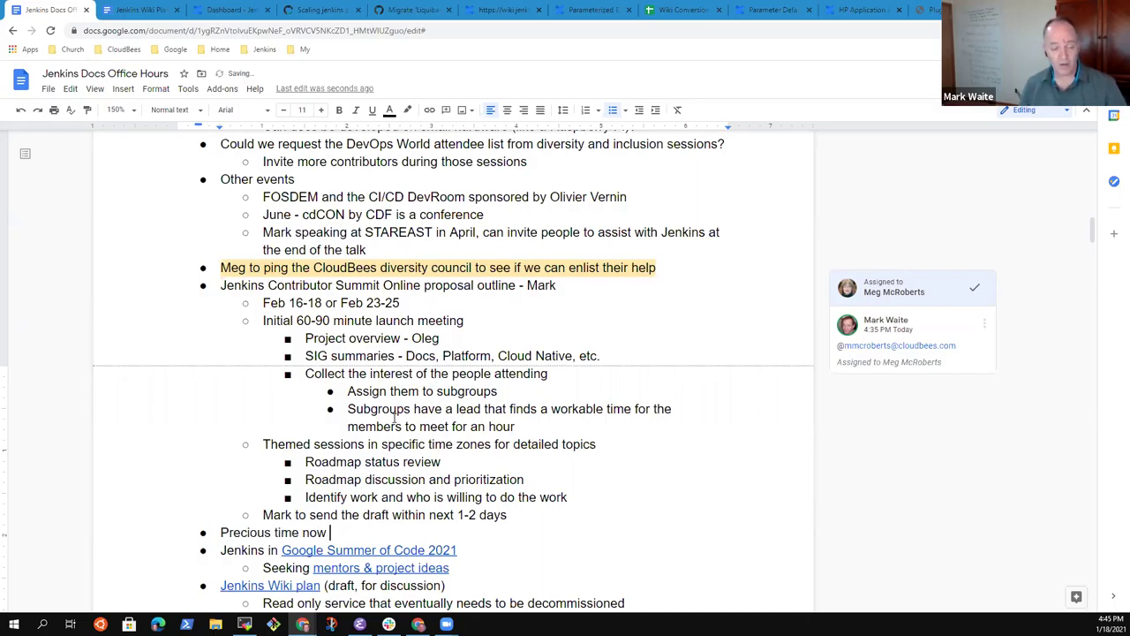
pyautogui.write('for contributors')
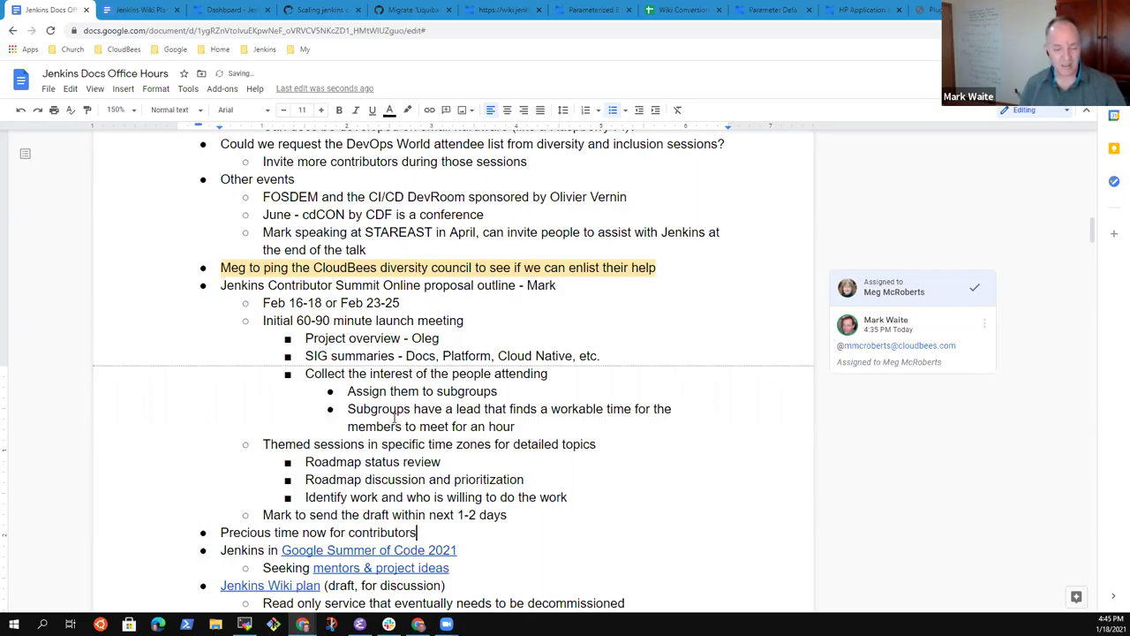
pyautogui.press('Return')
pyautogui.press('Tab')
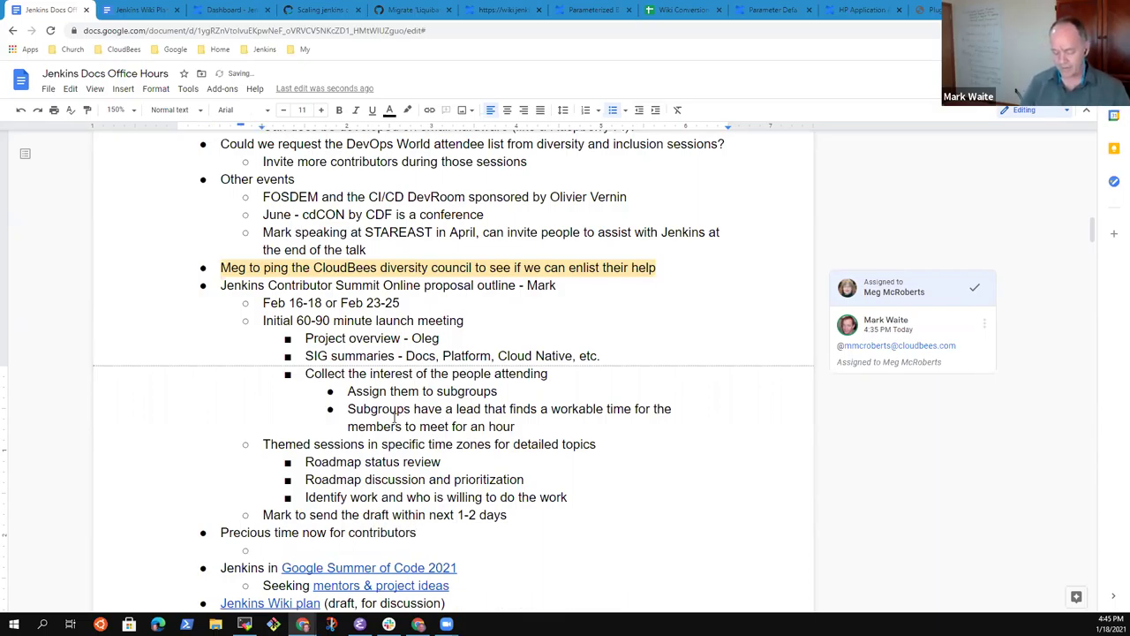
pyautogui.write('Jenkins M')
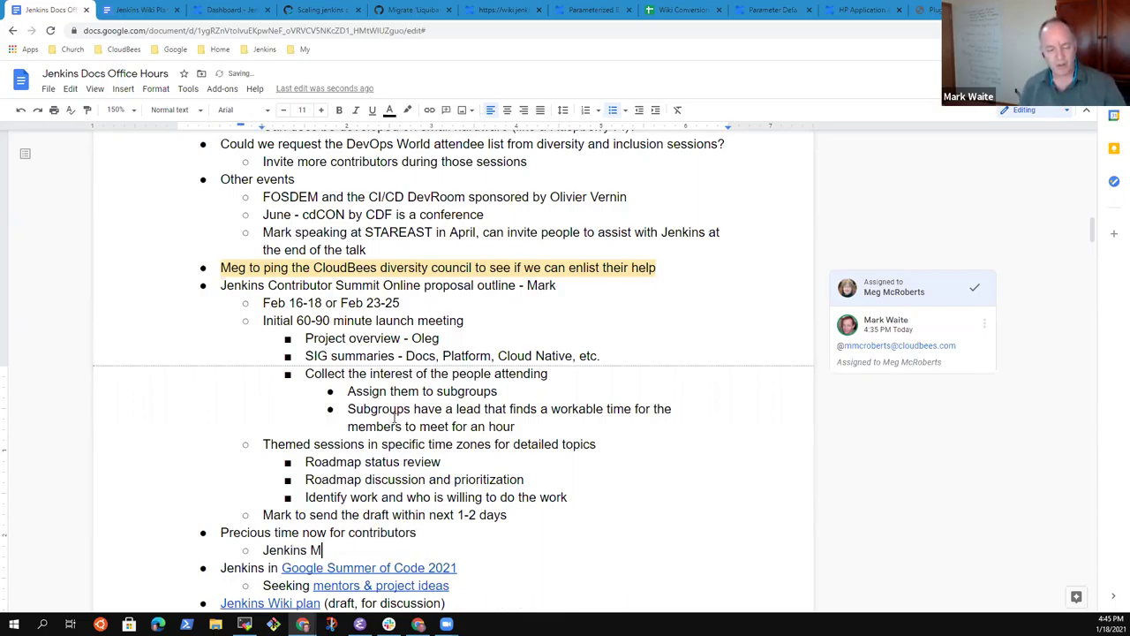
pyautogui.write('arch release')
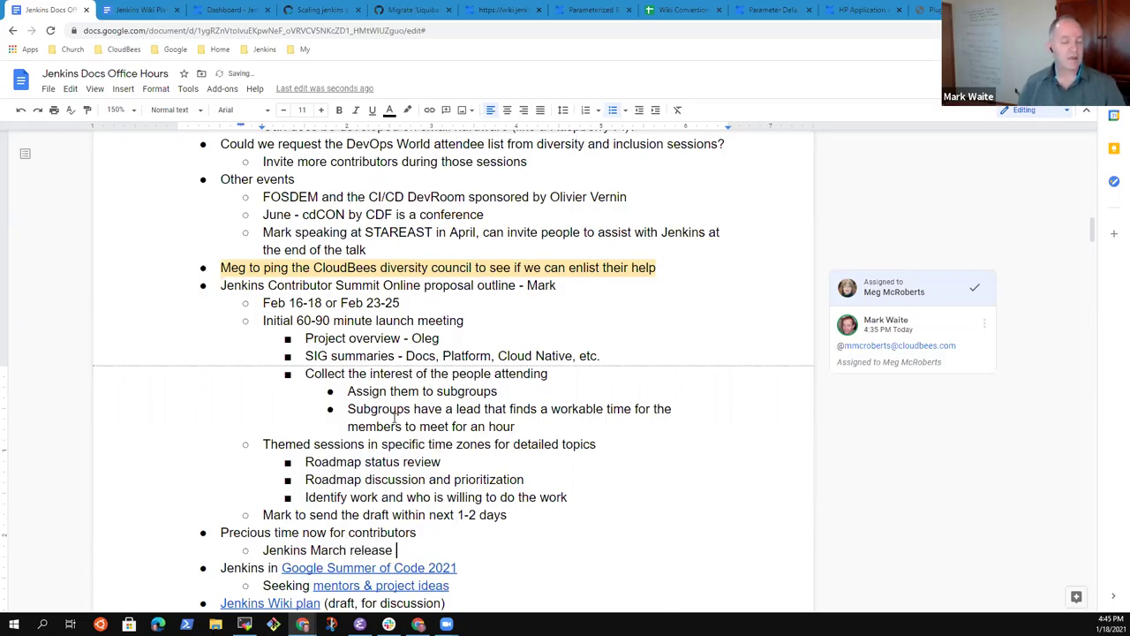
pyautogui.hotkey('ctrl', 'BackSpace')
pyautogui.write('LTS re')
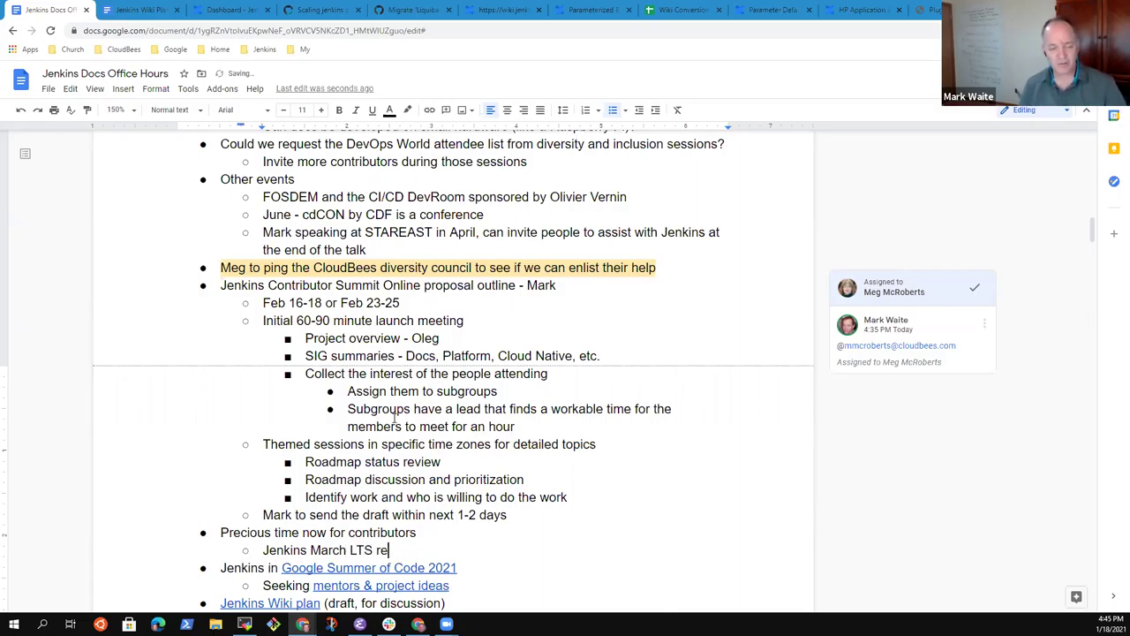
pyautogui.write('lease needs ')
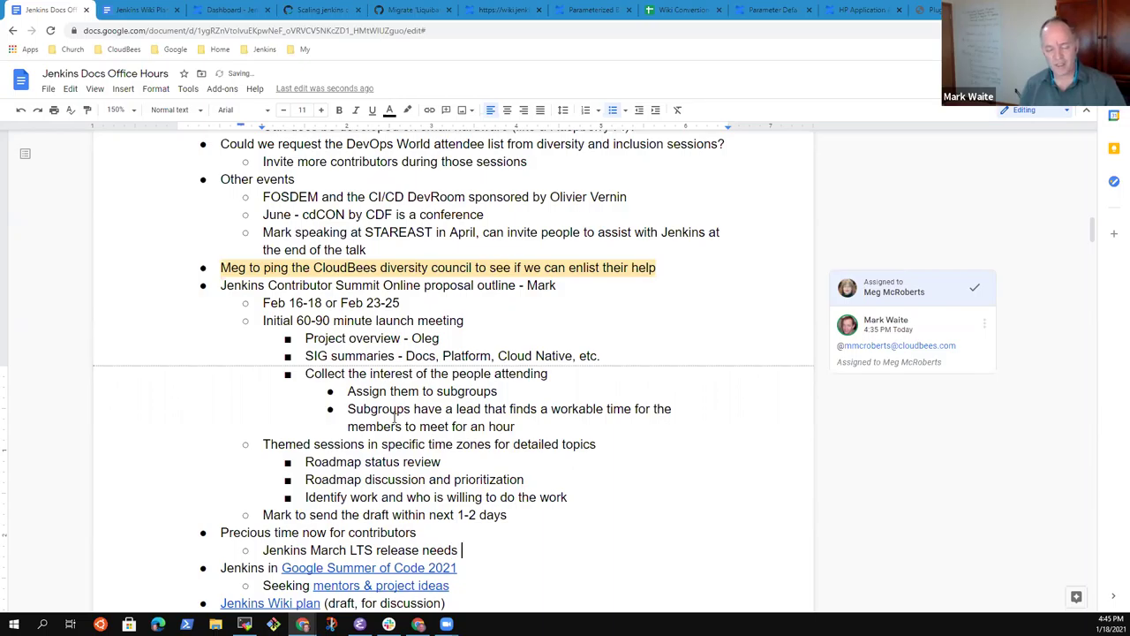
pyautogui.write('more testers and more developers')
# Step: Add third-level point 'UI transition from HTML table based layout to HTML div based' and open a new browser tab
pyautogui.press('Return')
pyautogui.press('Tab')
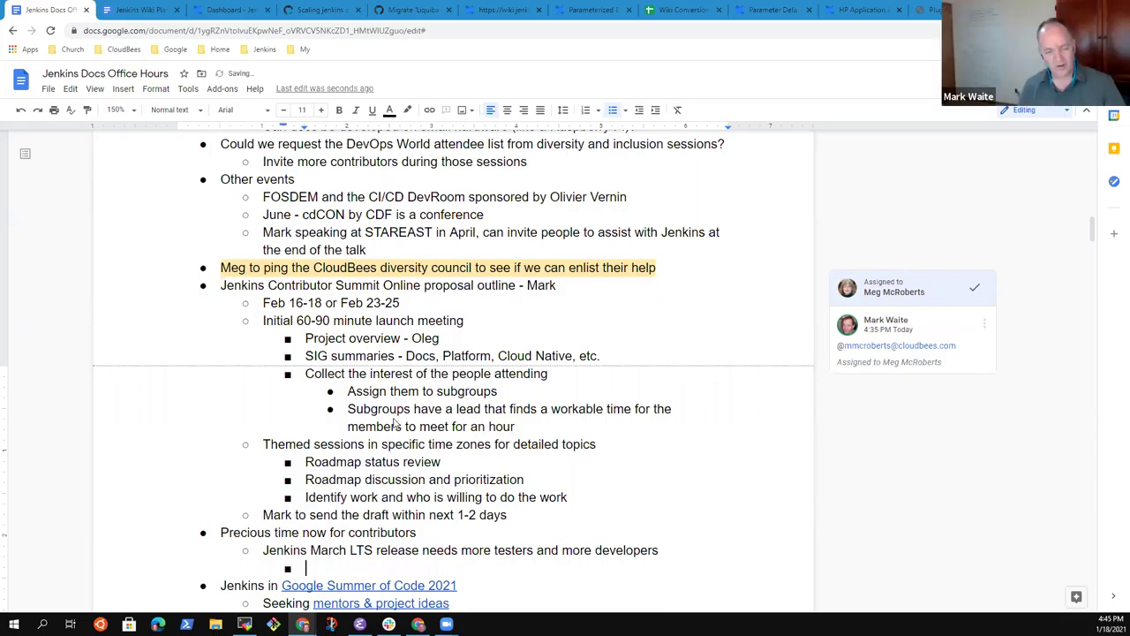
pyautogui.write('M')
pyautogui.press('BackSpace')
pyautogui.write('UI transition from tables')
pyautogui.hotkey('ctrl', 'BackSpace')
pyautogui.write('HTML table ')
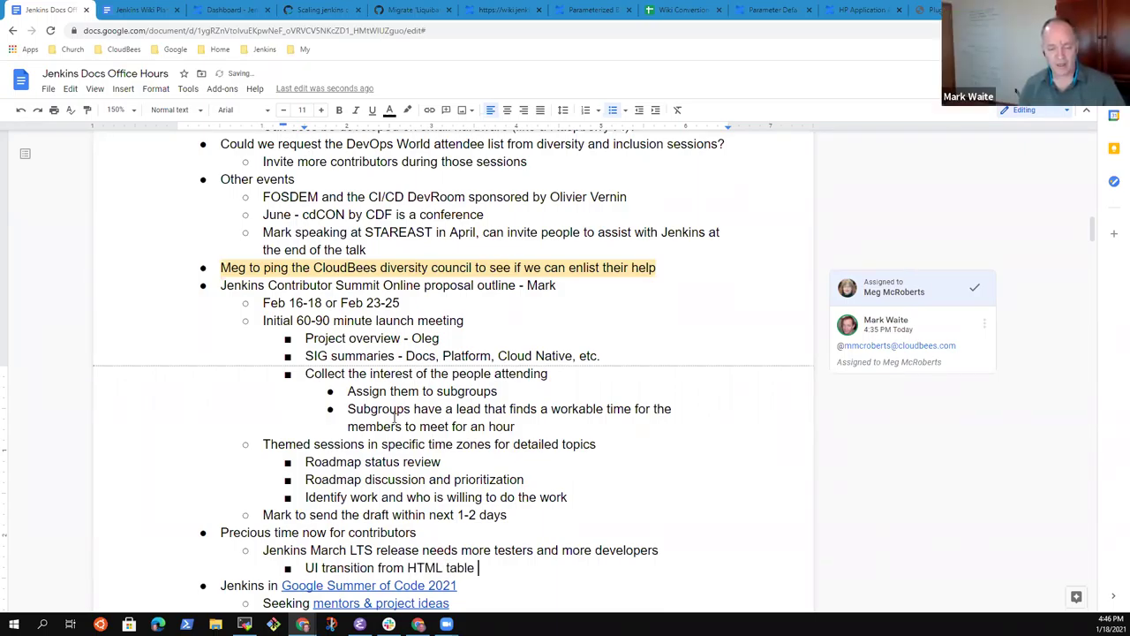
pyautogui.write('tab')
pyautogui.hotkey('ctrl', 'BackSpace')
pyautogui.write('based l')
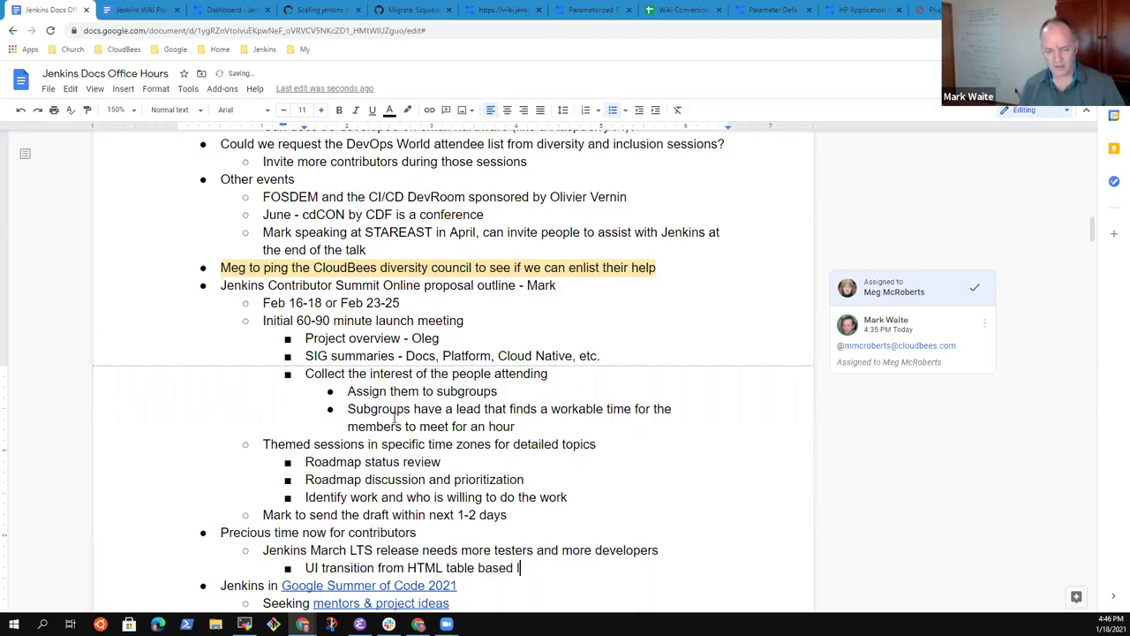
pyautogui.write('ayou')
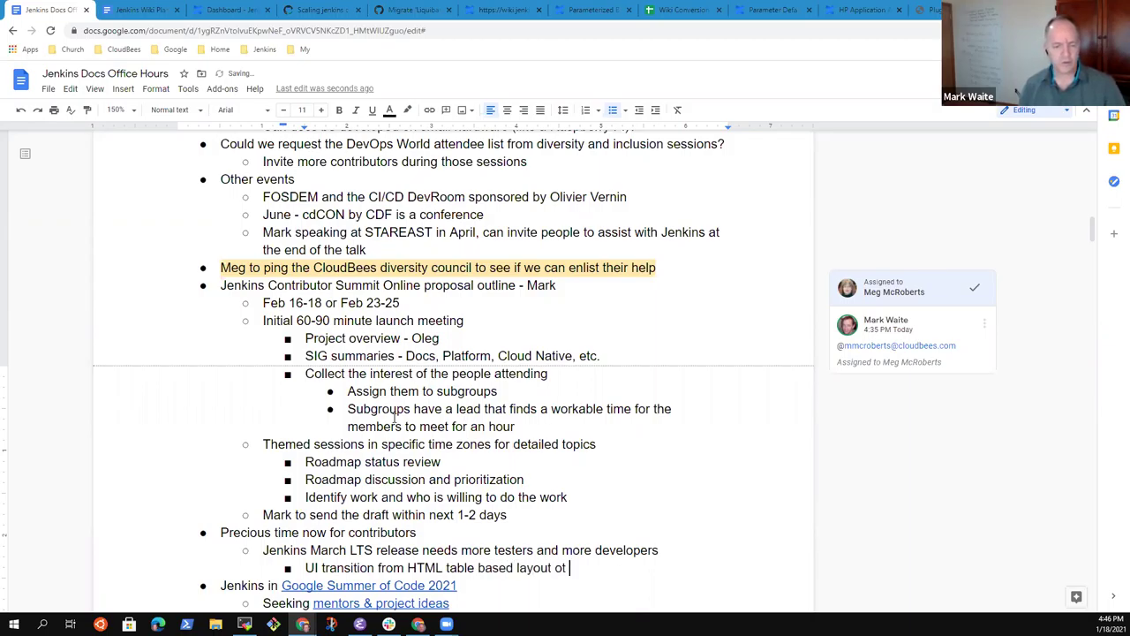
pyautogui.write('to')
pyautogui.hotkey('ctrl', 'BackSpace')
pyautogui.hotkey('ctrl', 'BackSpace')
pyautogui.write('to HTML div based layou')
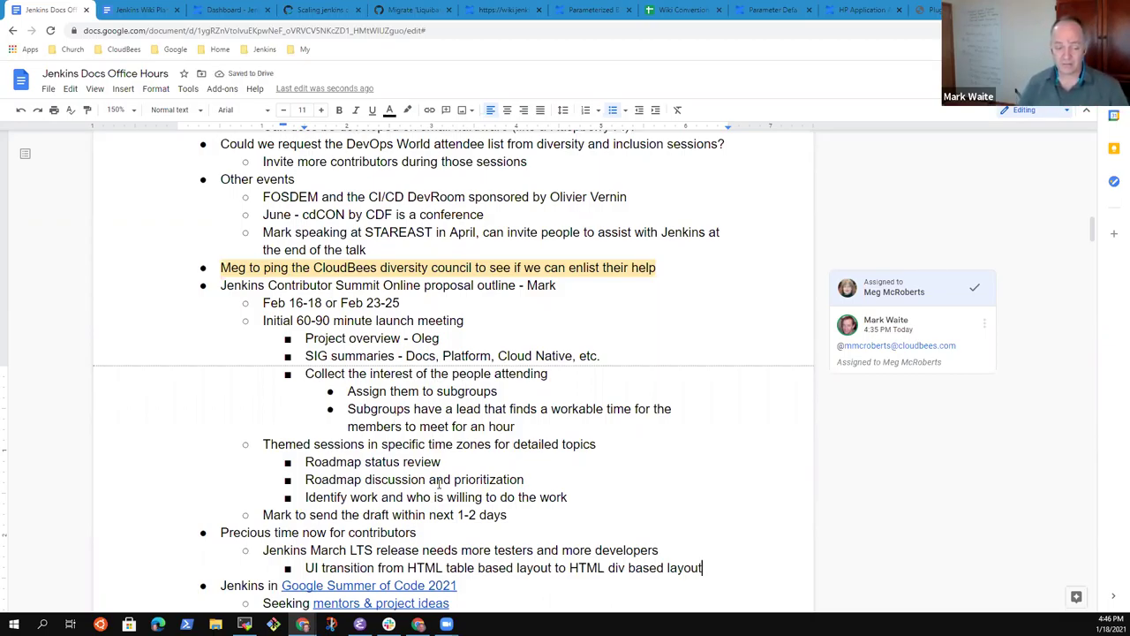
pyautogui.press('Return')
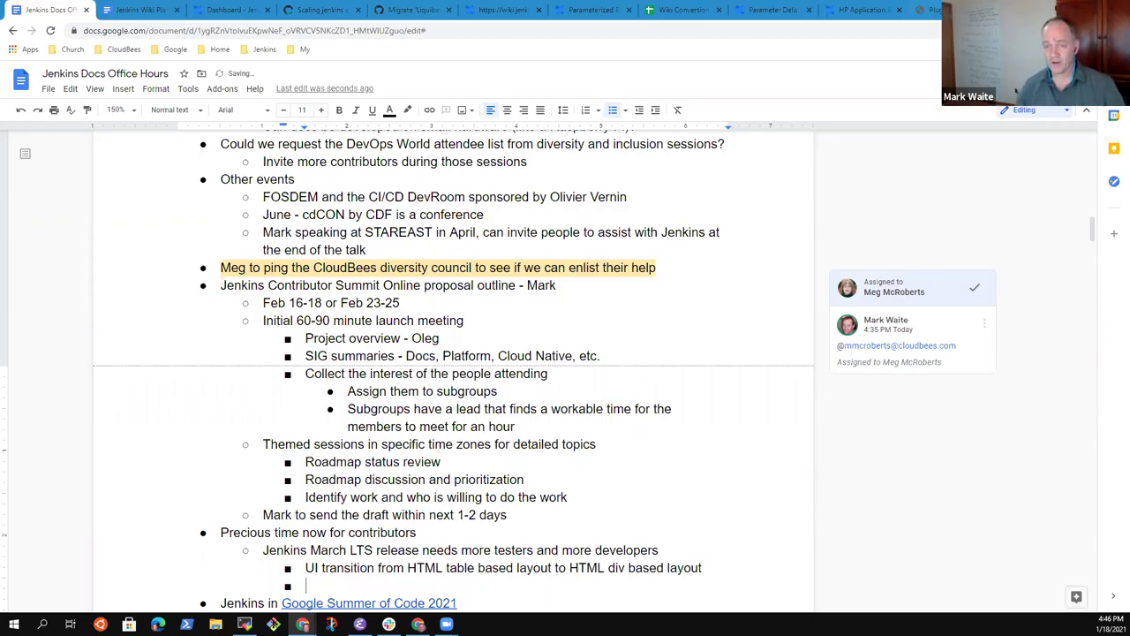
pyautogui.hotkey('ctrl', 't')
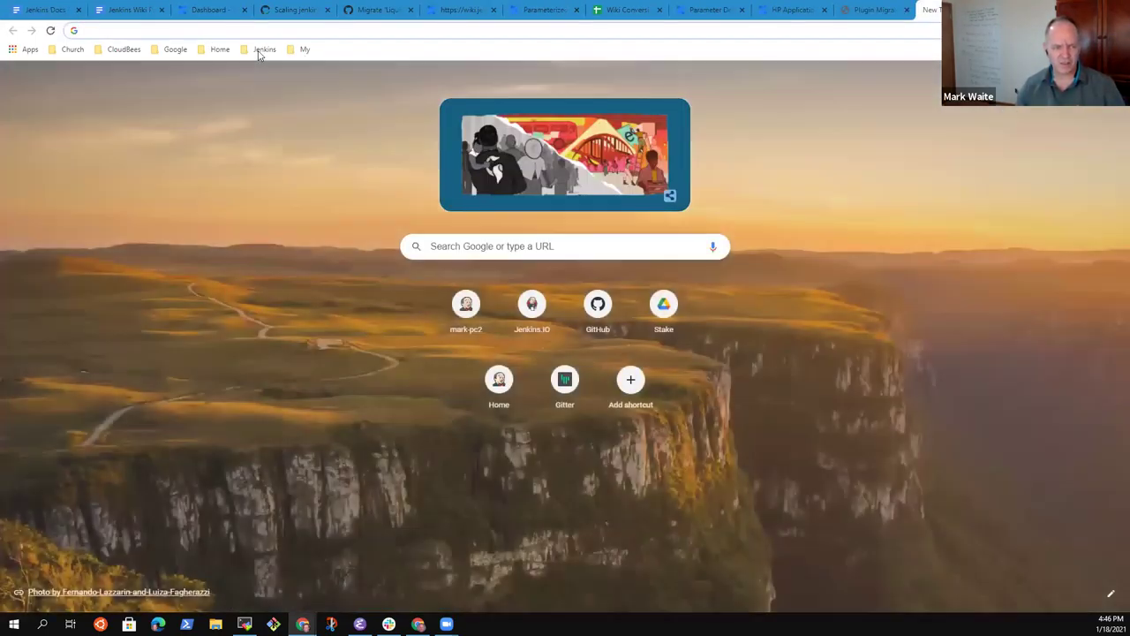
# Step: Load the home (LTS) Jenkins server and configure Jenkins Plugins > Git Plugin > Git Plugin Multibranch
pyautogui.click(264, 49)
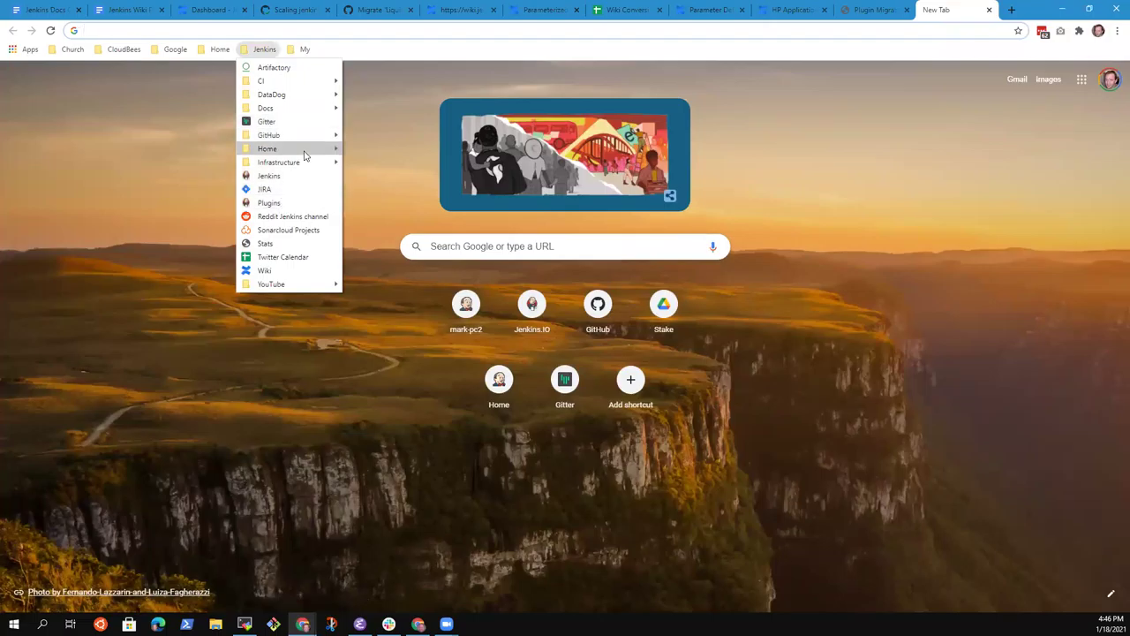
pyautogui.moveTo(305, 149)
pyautogui.click(384, 189)
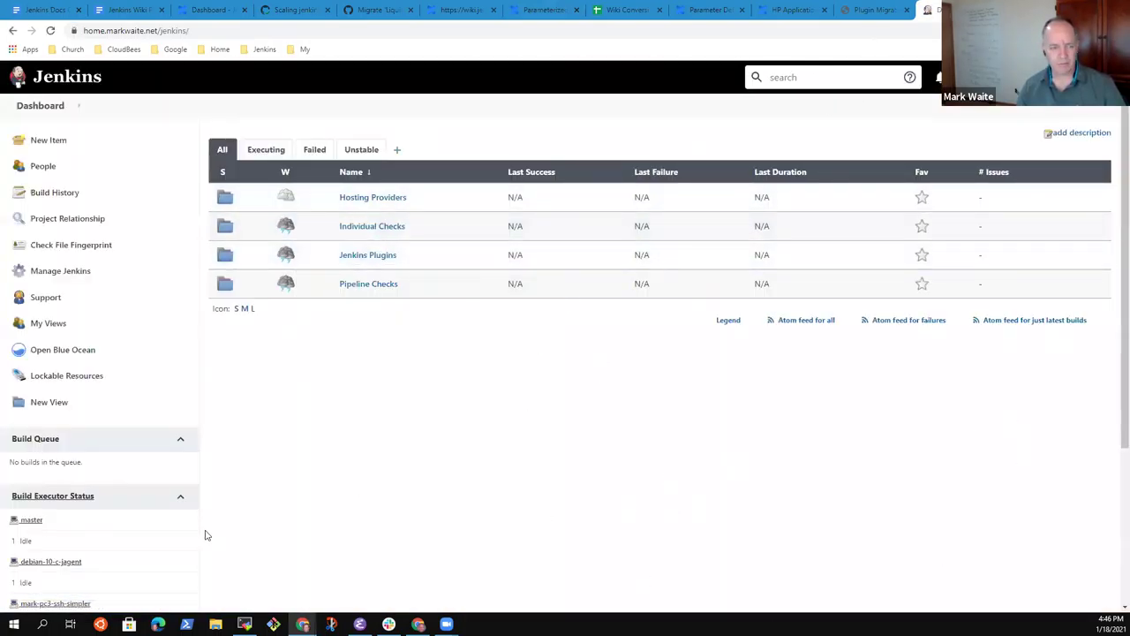
pyautogui.hotkey('ctrl', '+')
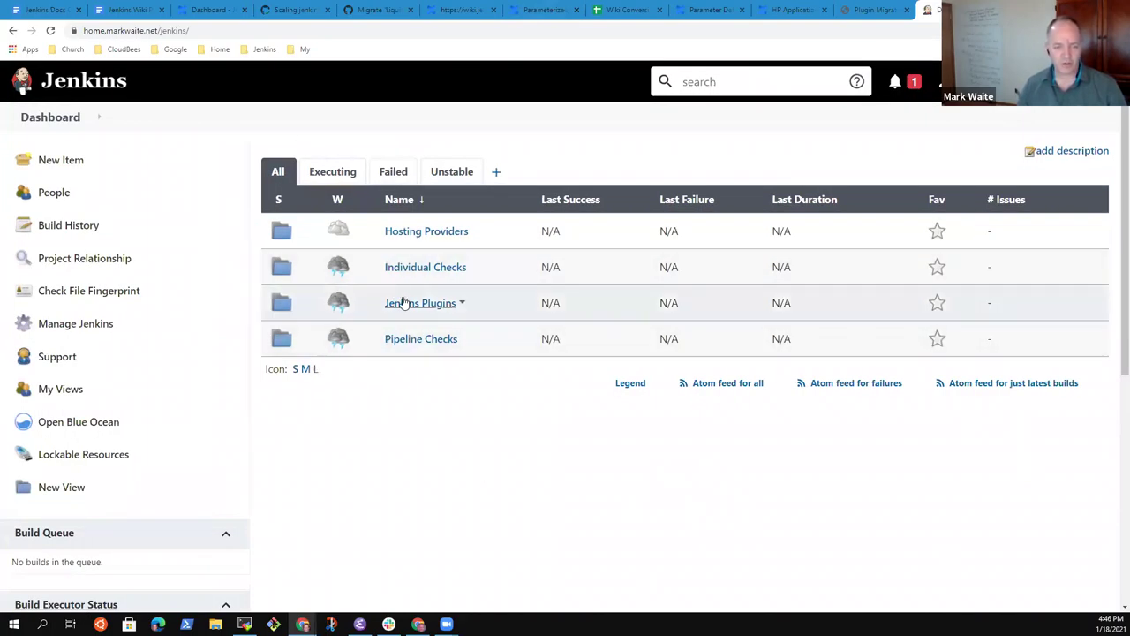
pyautogui.click(408, 303)
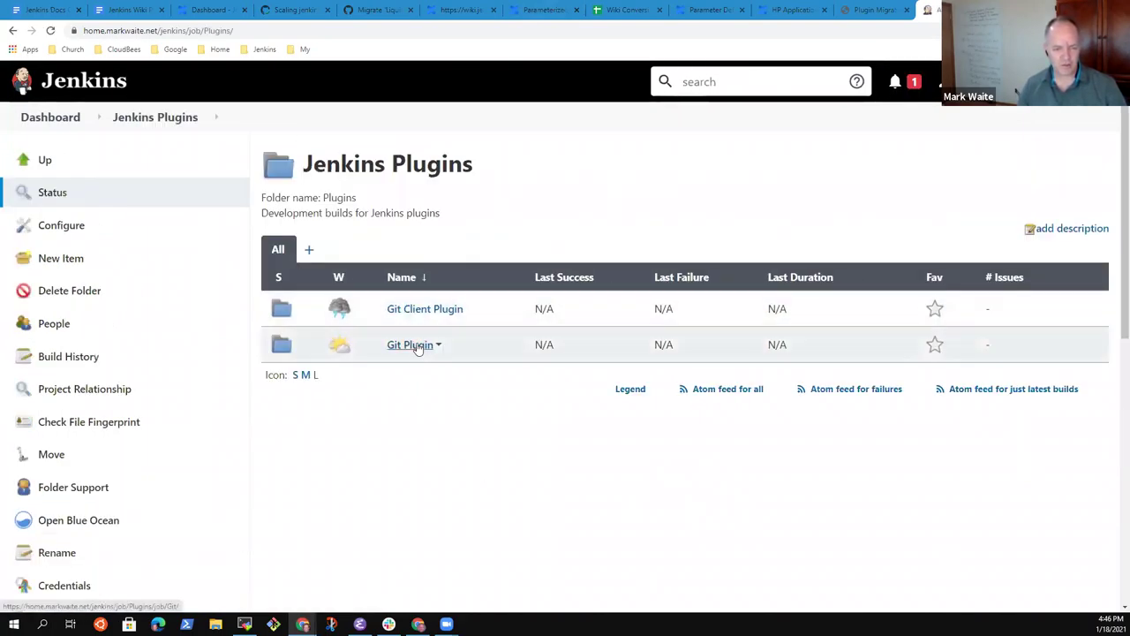
pyautogui.click(415, 346)
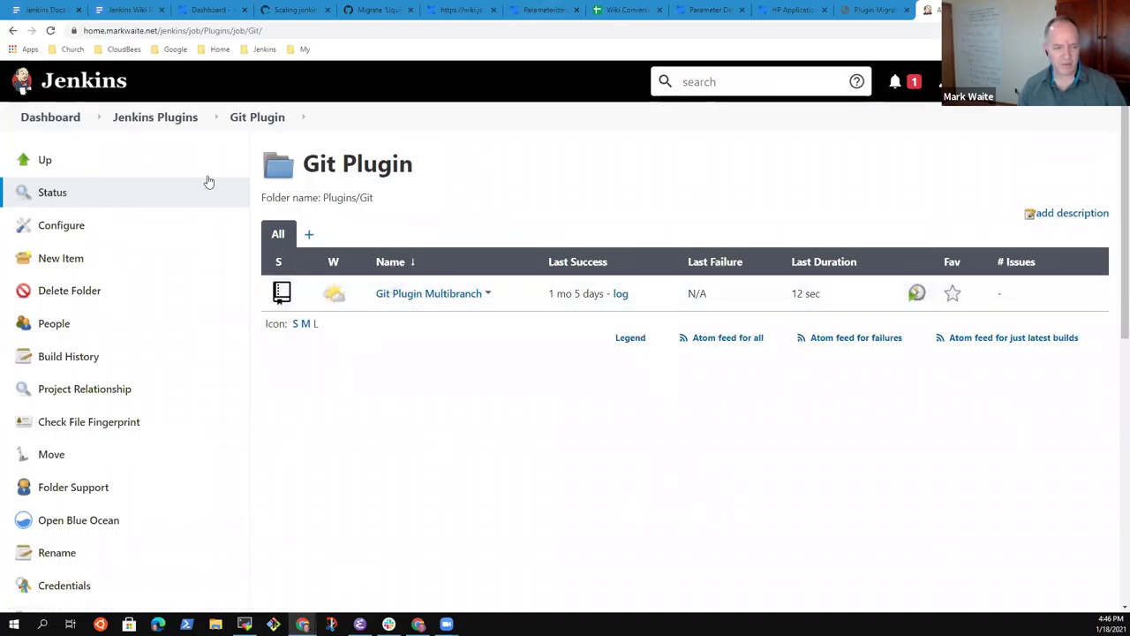
pyautogui.click(146, 122)
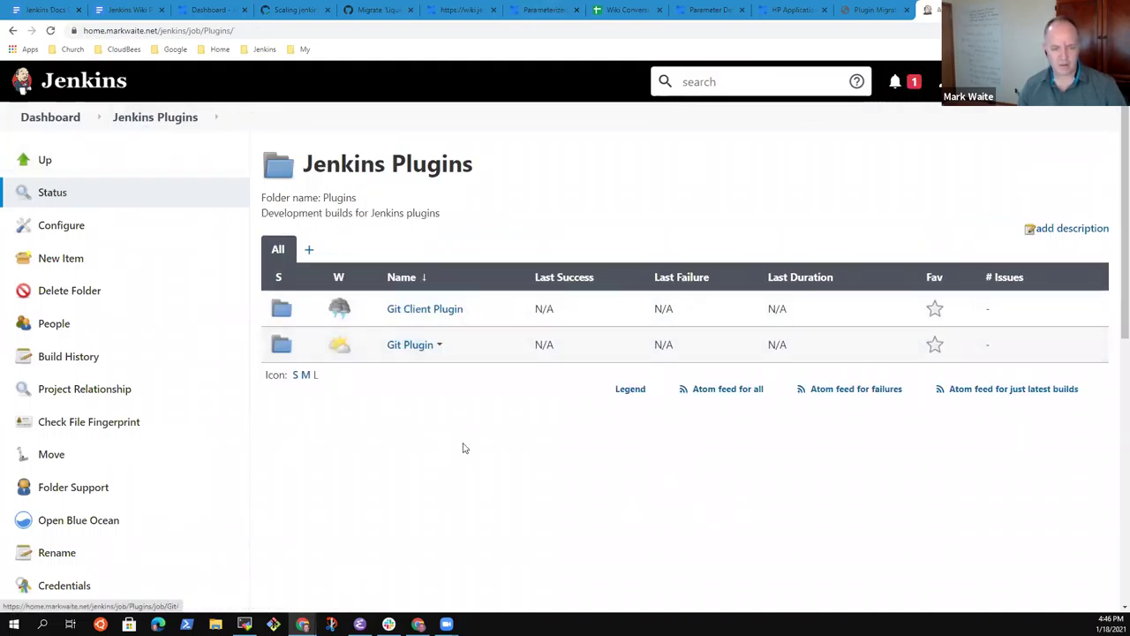
pyautogui.click(414, 347)
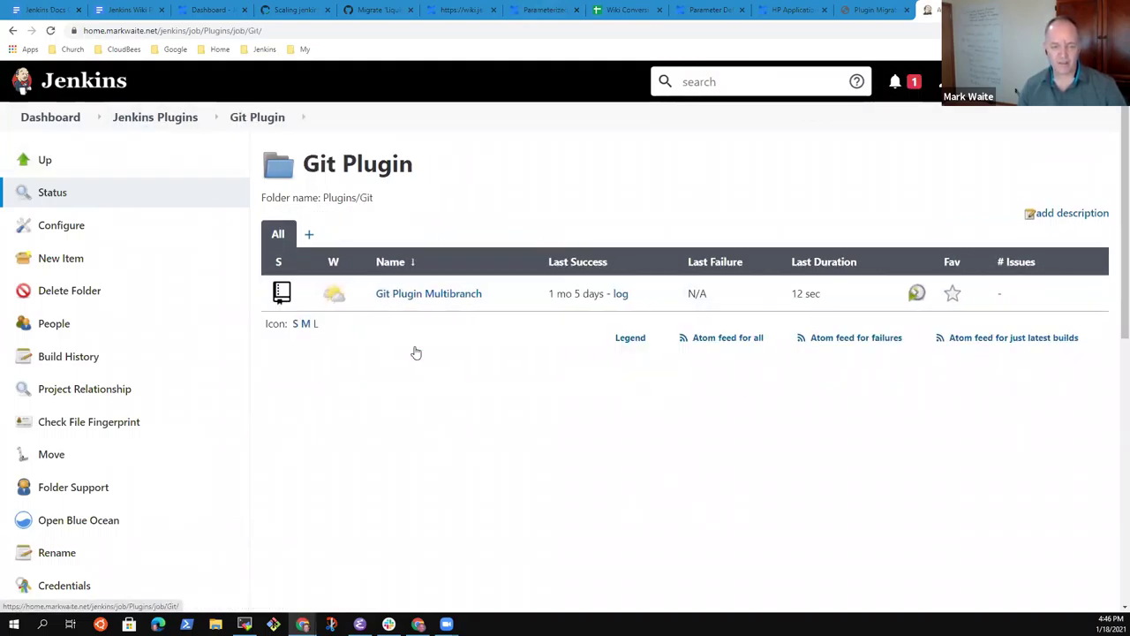
pyautogui.click(437, 295)
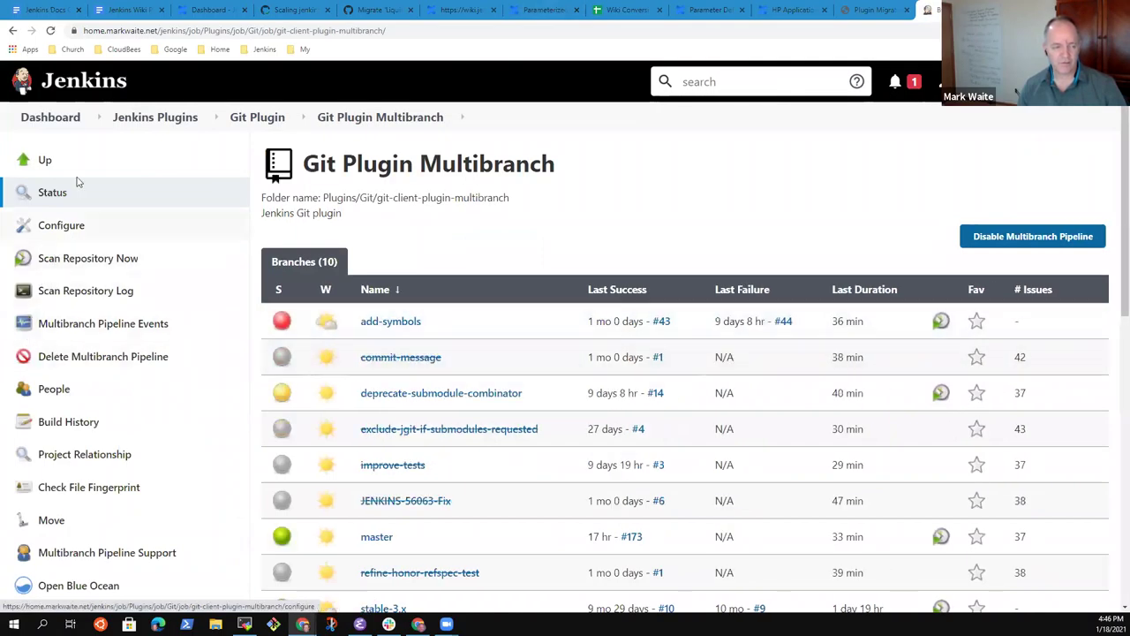
pyautogui.click(114, 235)
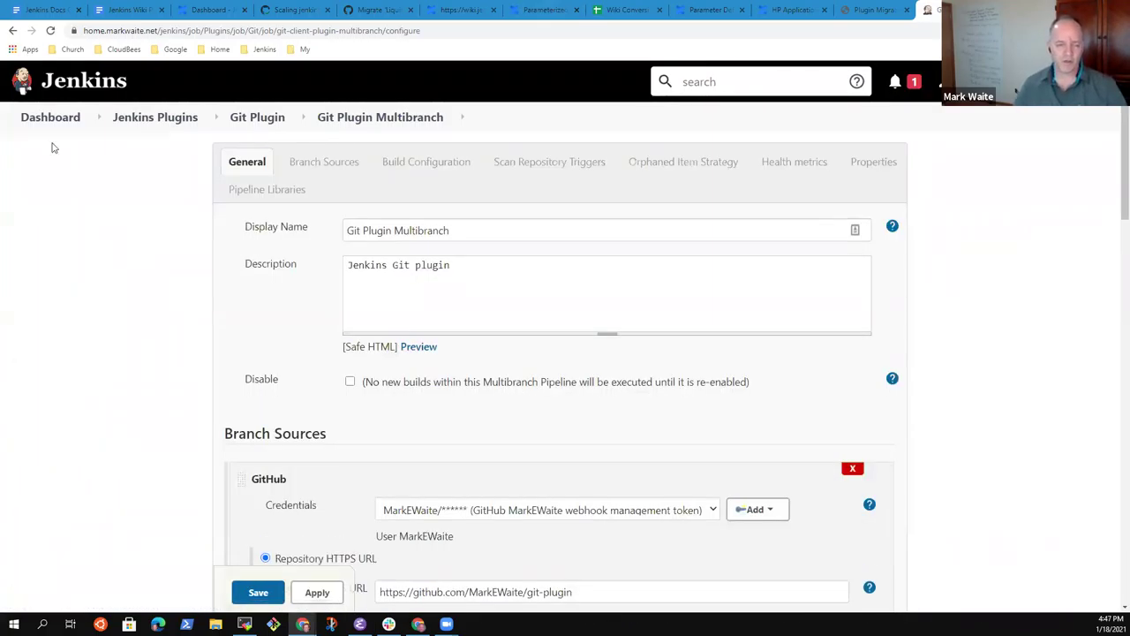
# Step: Scroll to the bottom of the Multibranch configuration form and bring up the tab's context menu
pyautogui.scroll(-1, 296, 295)
pyautogui.scroll(-8, 296, 295)
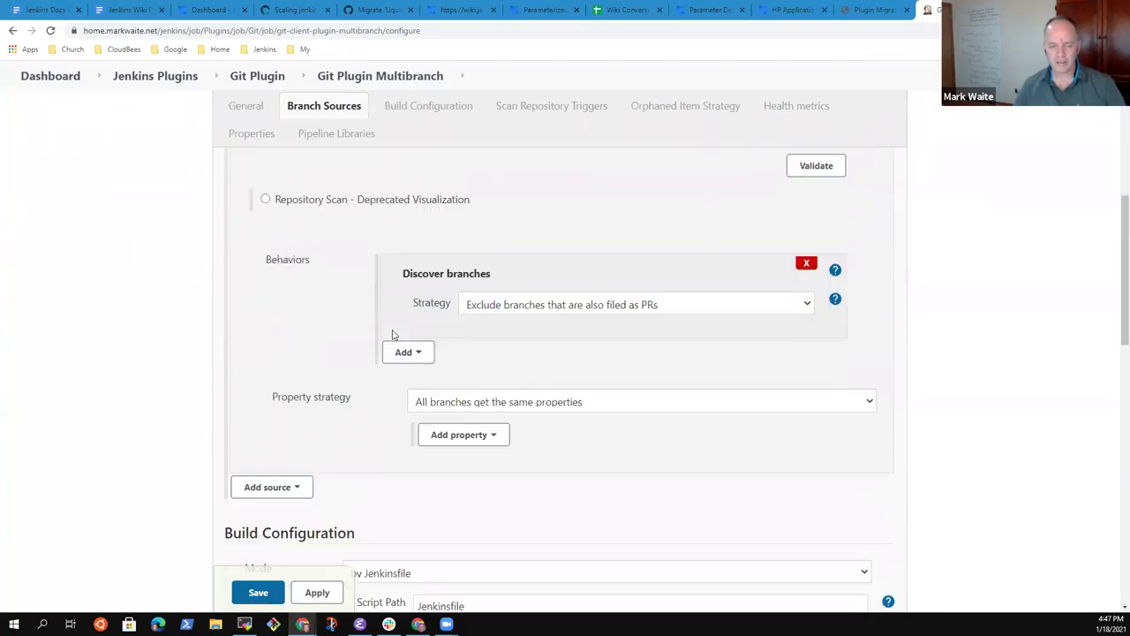
pyautogui.scroll(-7, 488, 362)
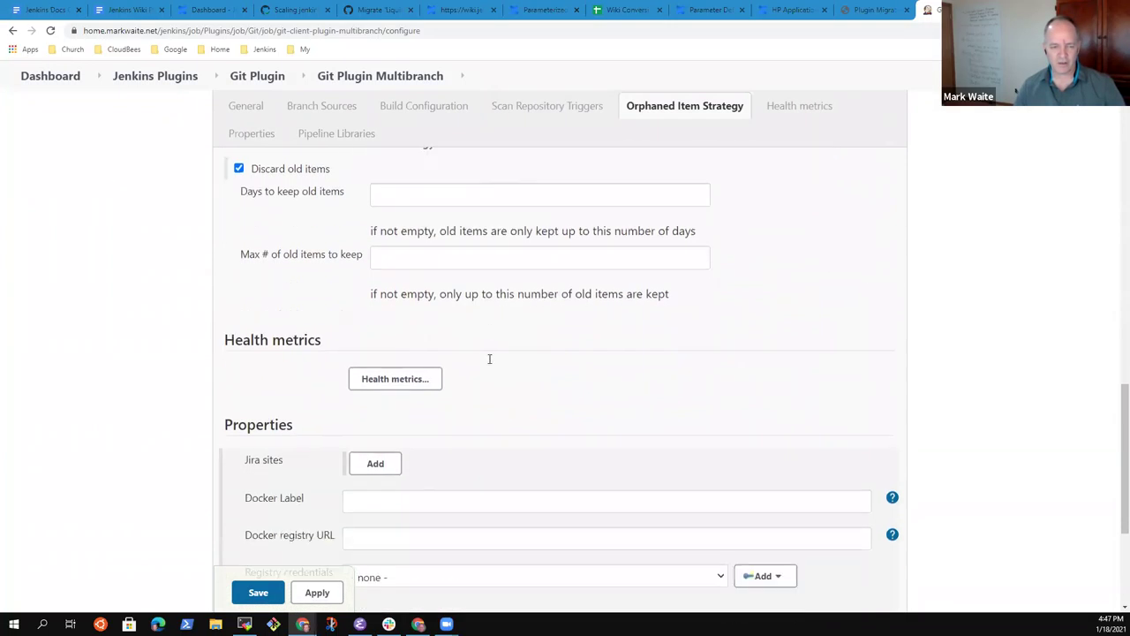
pyautogui.scroll(-2, 487, 374)
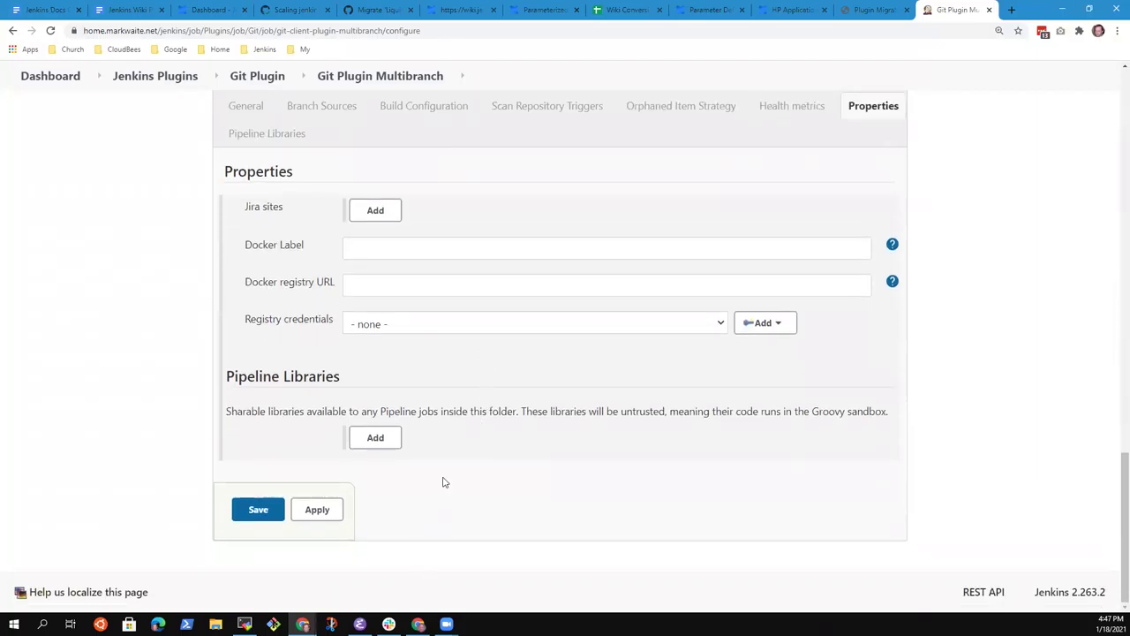
pyautogui.rightClick(955, 8)
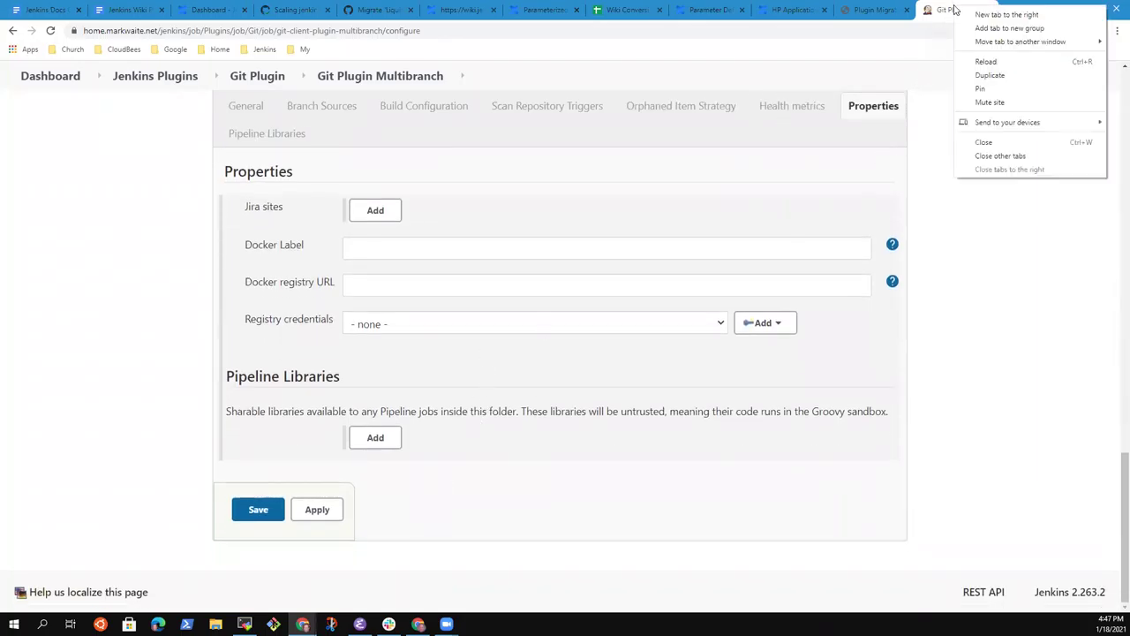
# Step: In a new tab, open the Git Branches - Jenkinsfile (GitHub) configuration on the Docker-LTS Jenkins server
pyautogui.click(998, 14)
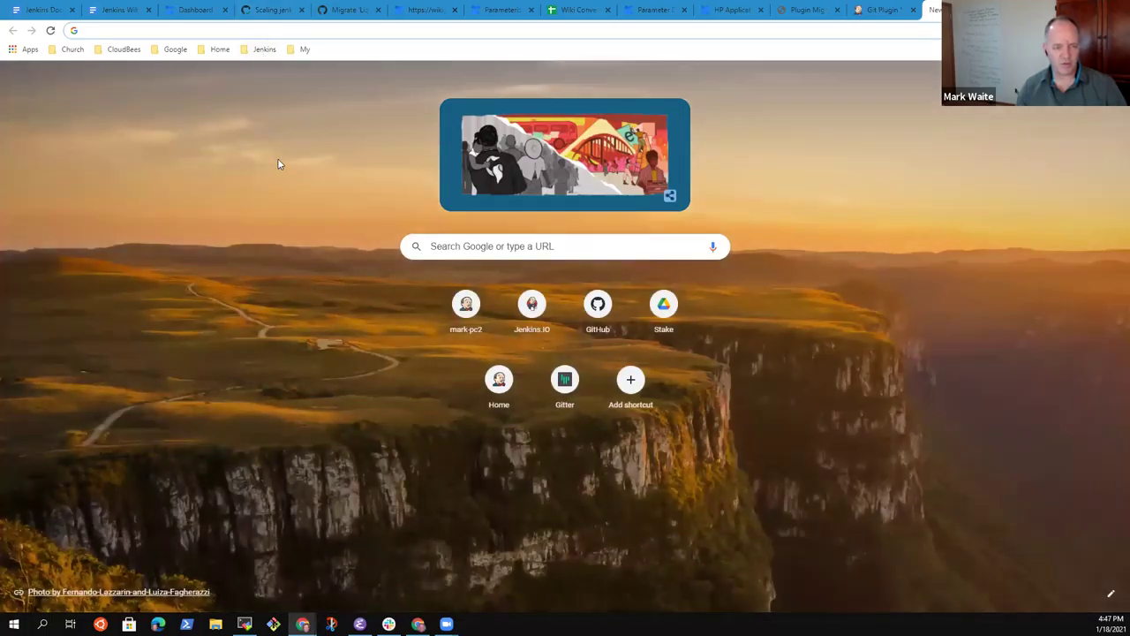
pyautogui.click(264, 49)
pyautogui.moveTo(293, 148)
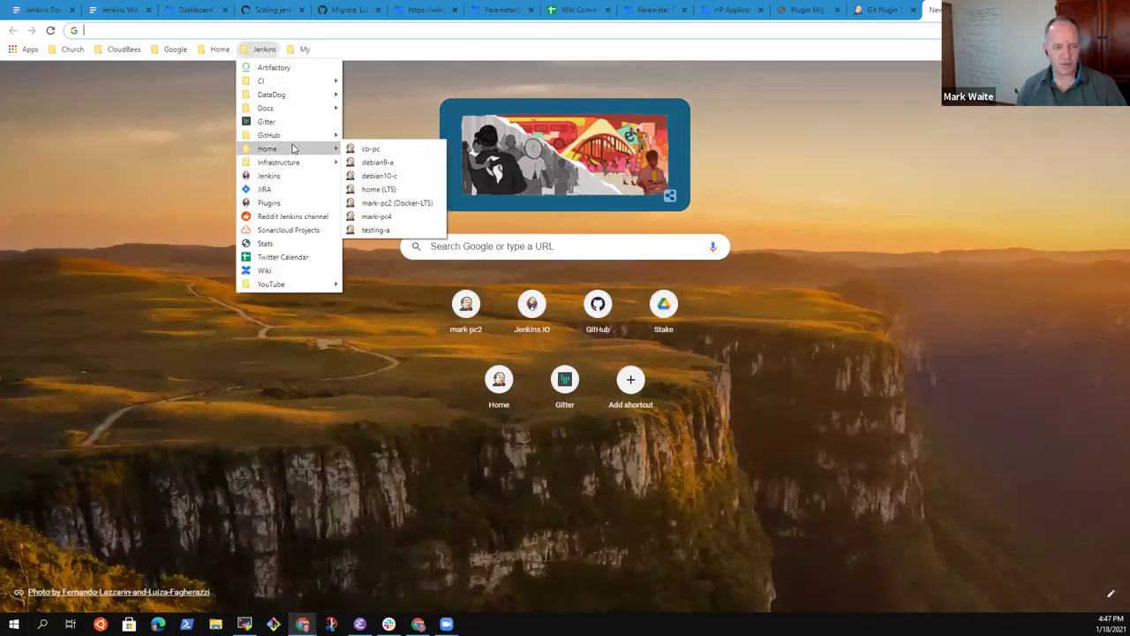
pyautogui.click(395, 202)
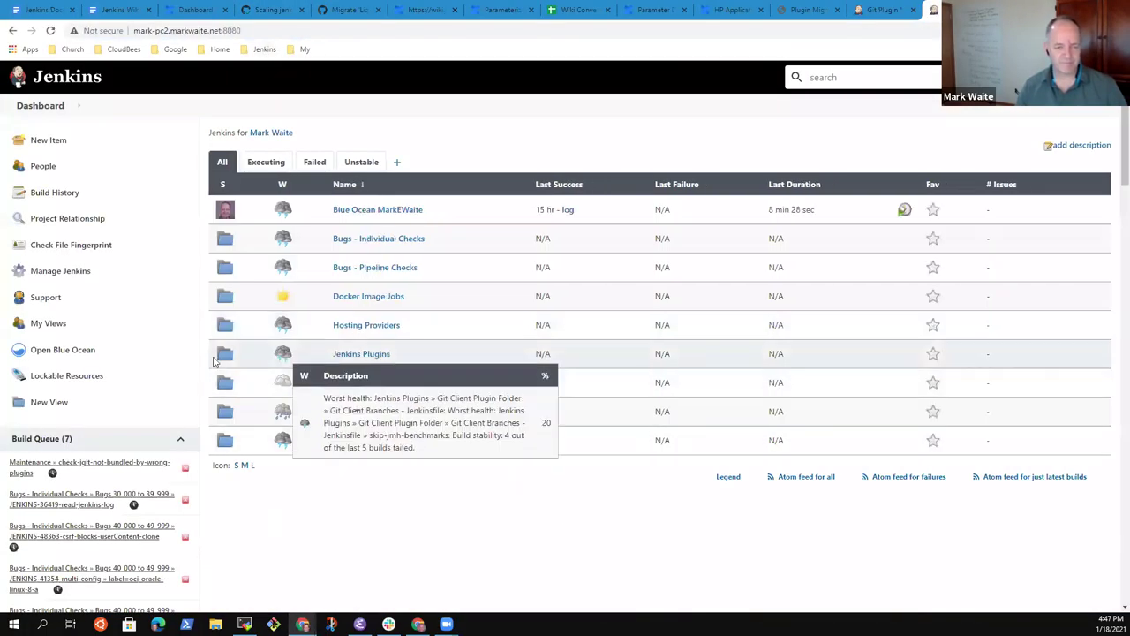
pyautogui.click(369, 355)
pyautogui.click(357, 319)
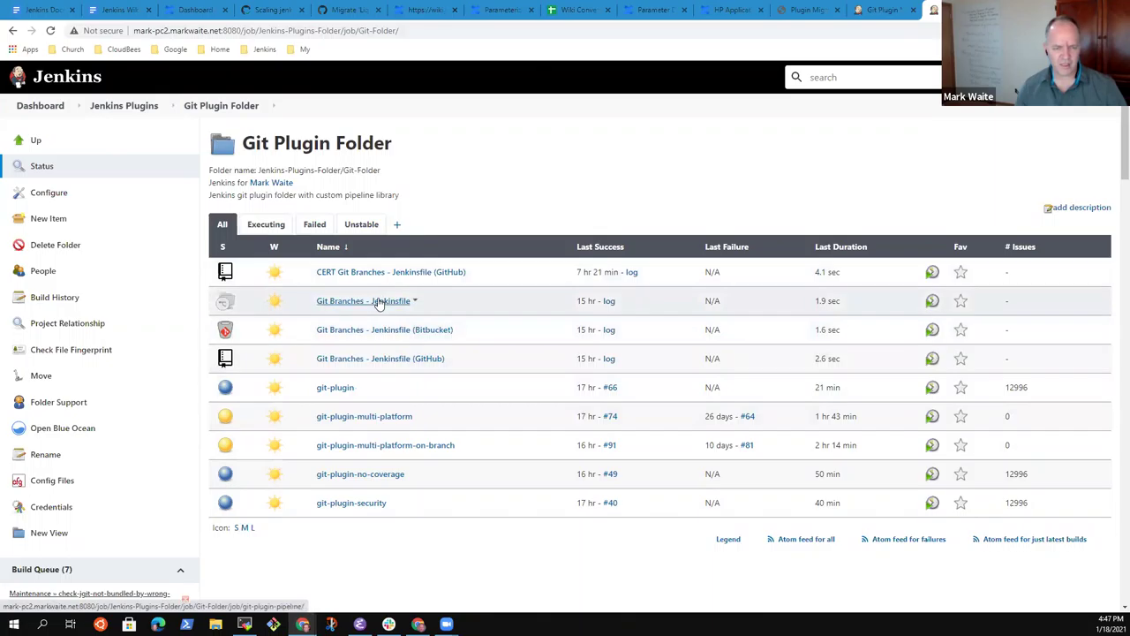
pyautogui.click(382, 359)
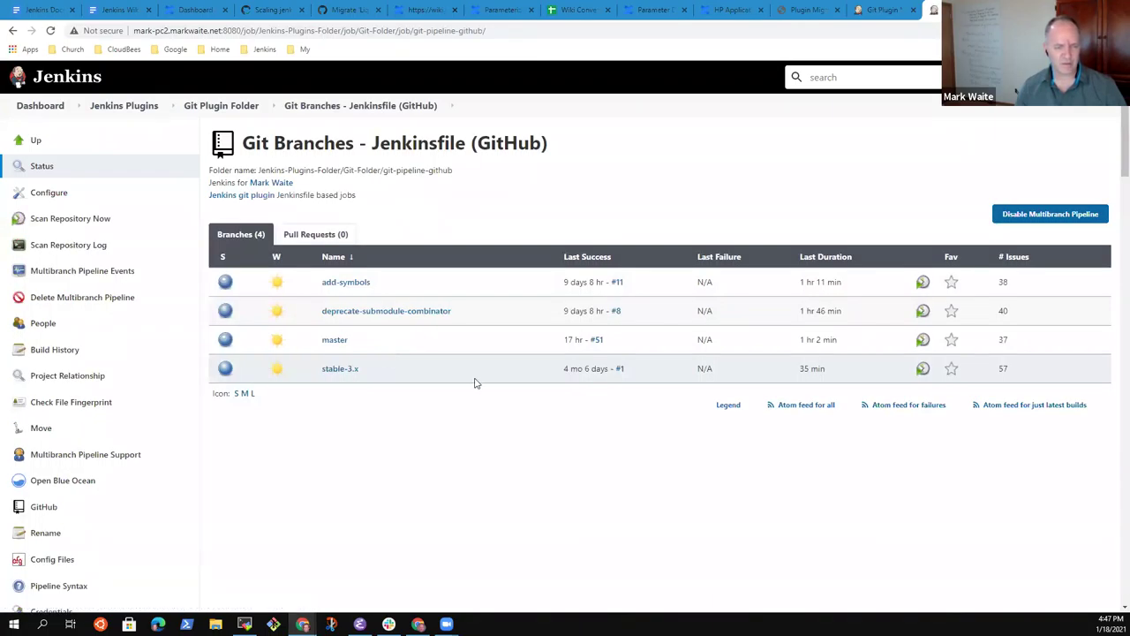
pyautogui.click(53, 195)
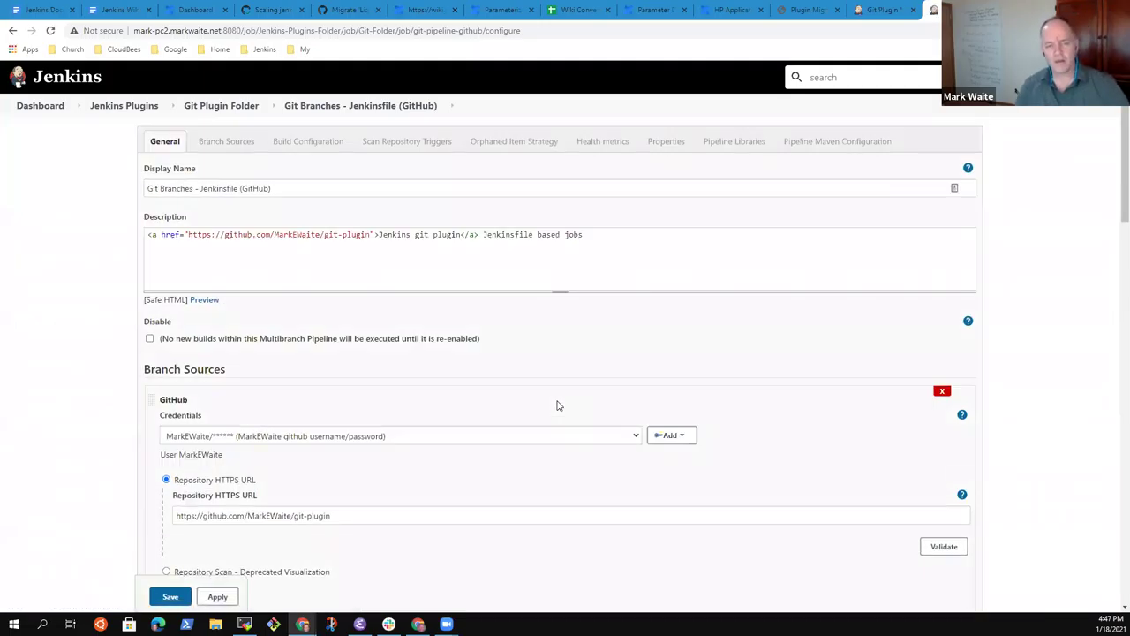
# Step: Compare it with the Git Plugin Multibranch configuration and return to that page's Jenkinsfile build settings
pyautogui.click(891, 11)
pyautogui.scroll(15, 779, 471)
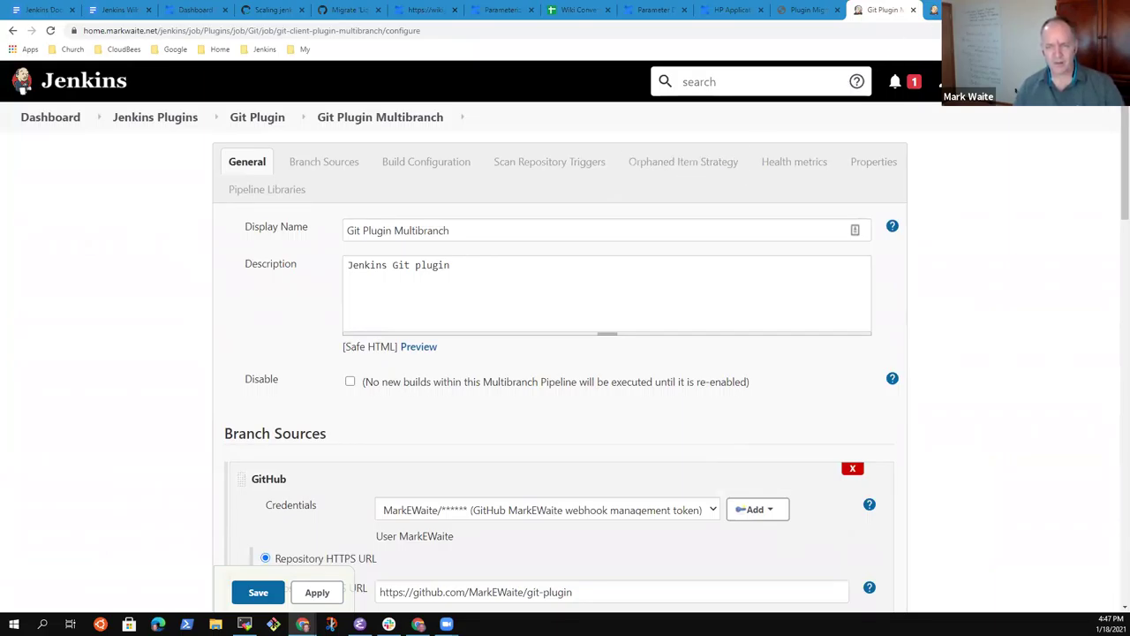
pyautogui.hotkey('ctrl', 'Tab')
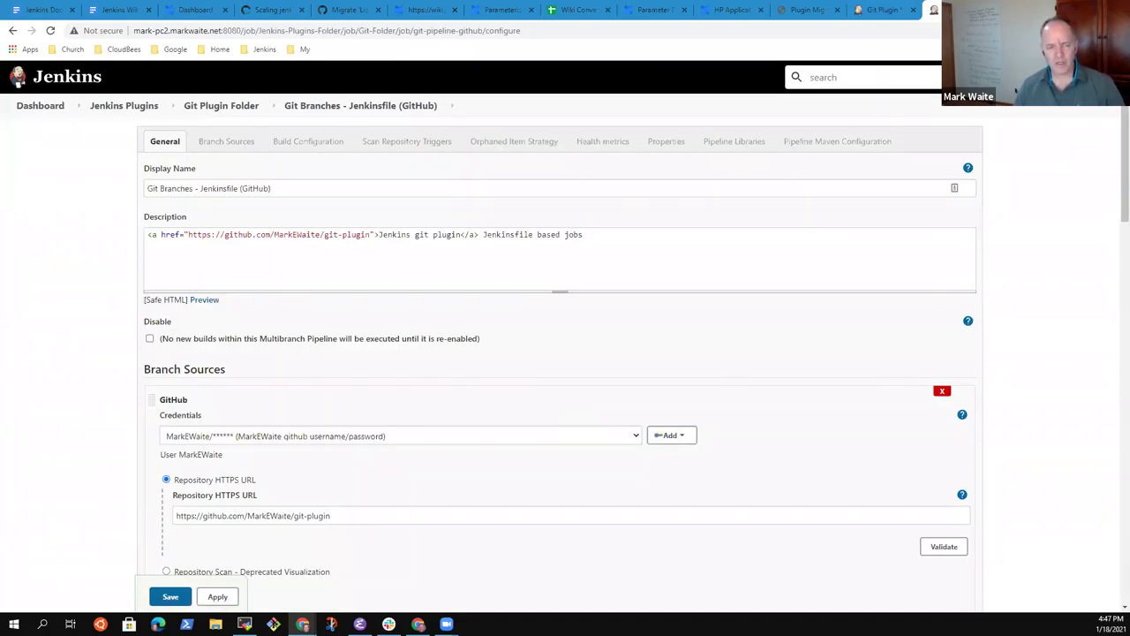
pyautogui.click(878, 19)
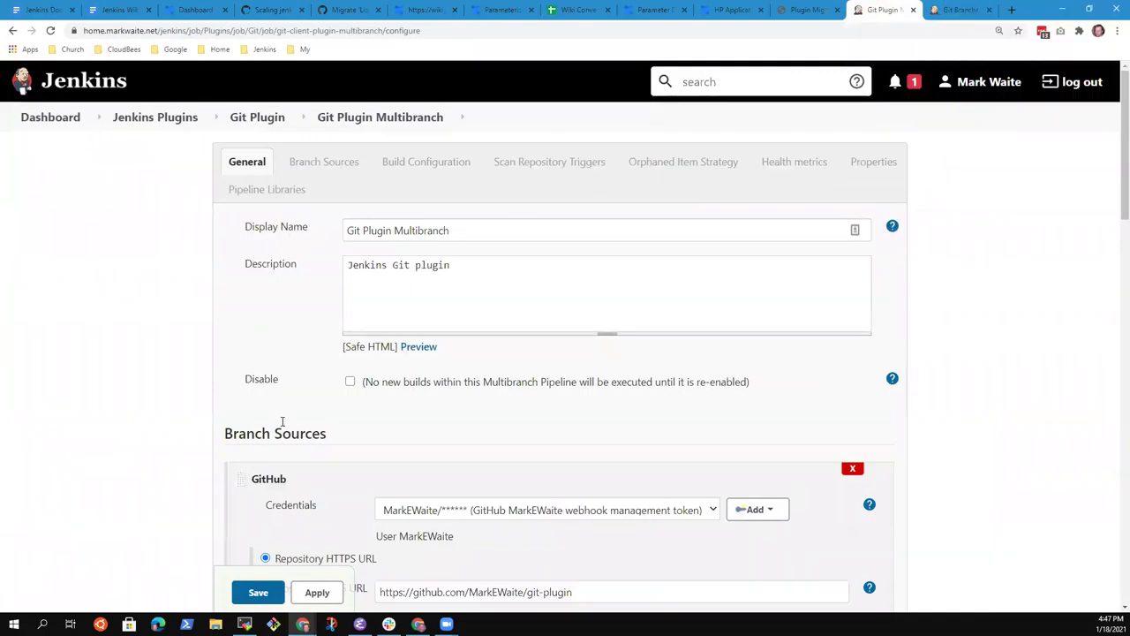
pyautogui.scroll(-3, 303, 465)
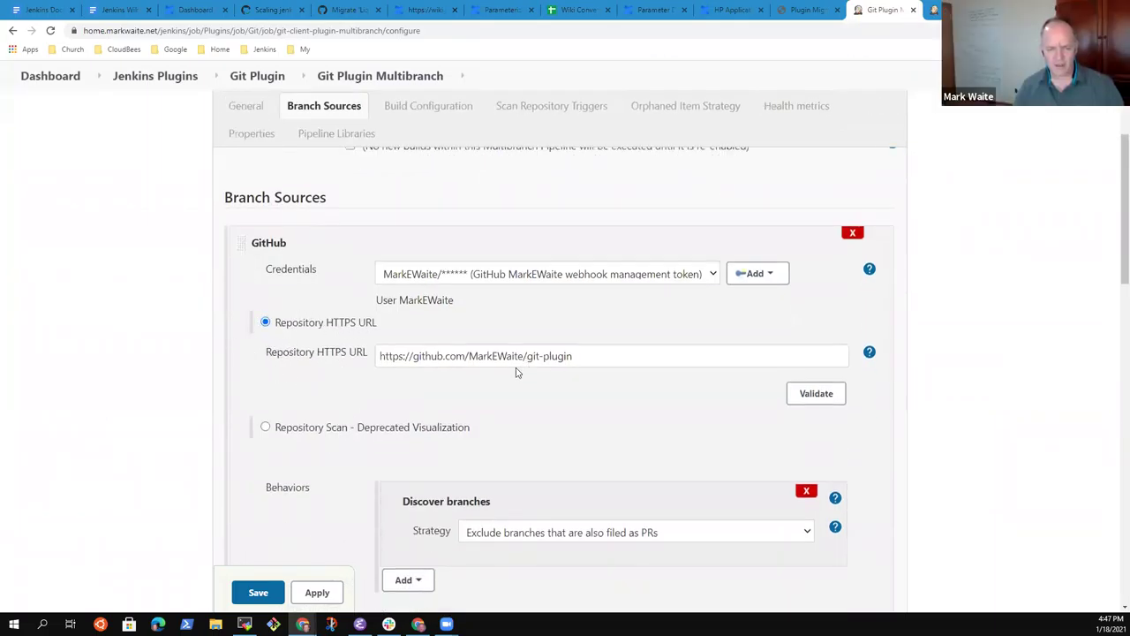
pyautogui.scroll(-3, 542, 391)
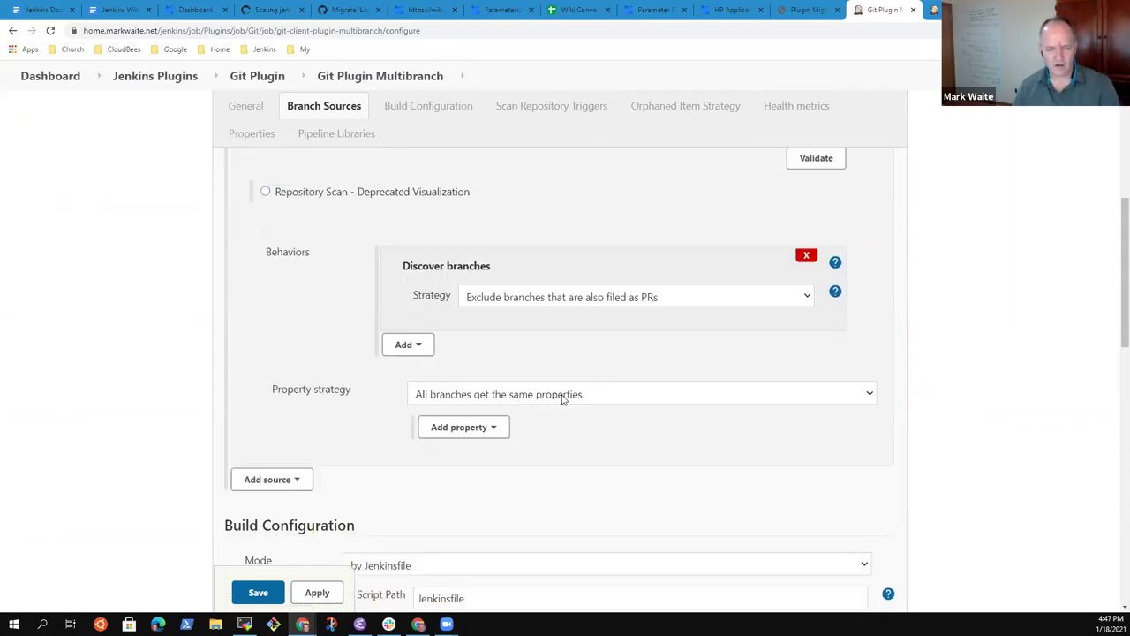
pyautogui.scroll(-3, 558, 397)
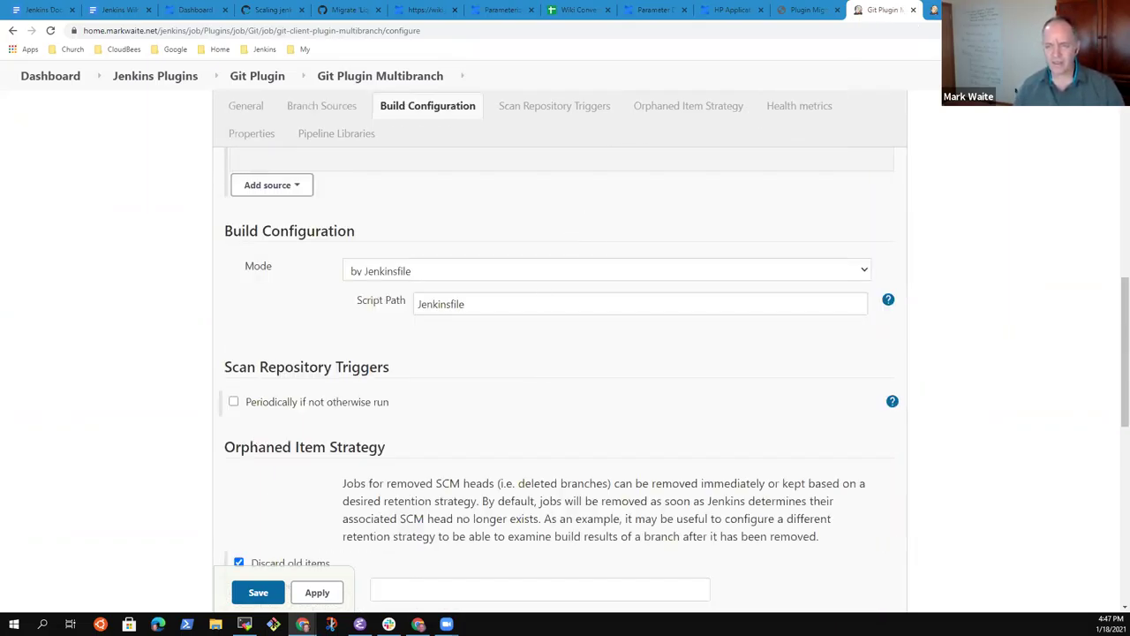
pyautogui.click(1070, 9)
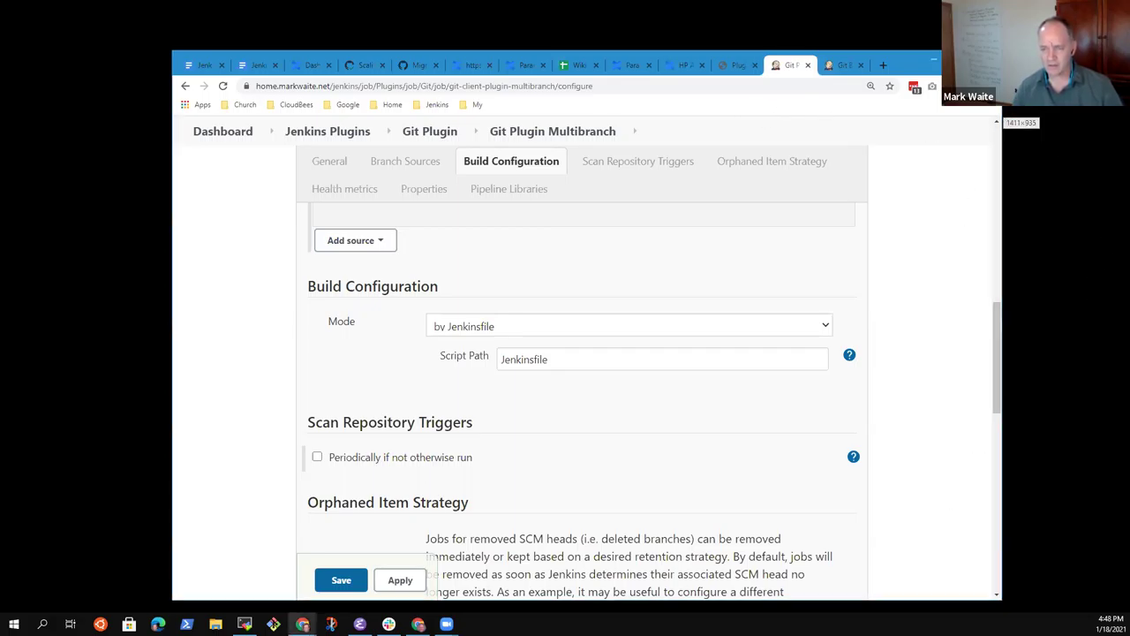
# Step: Resize the browser window to 1024x768 and look through the Git Plugin Multibranch configuration
pyautogui.rightClick(986, 108)
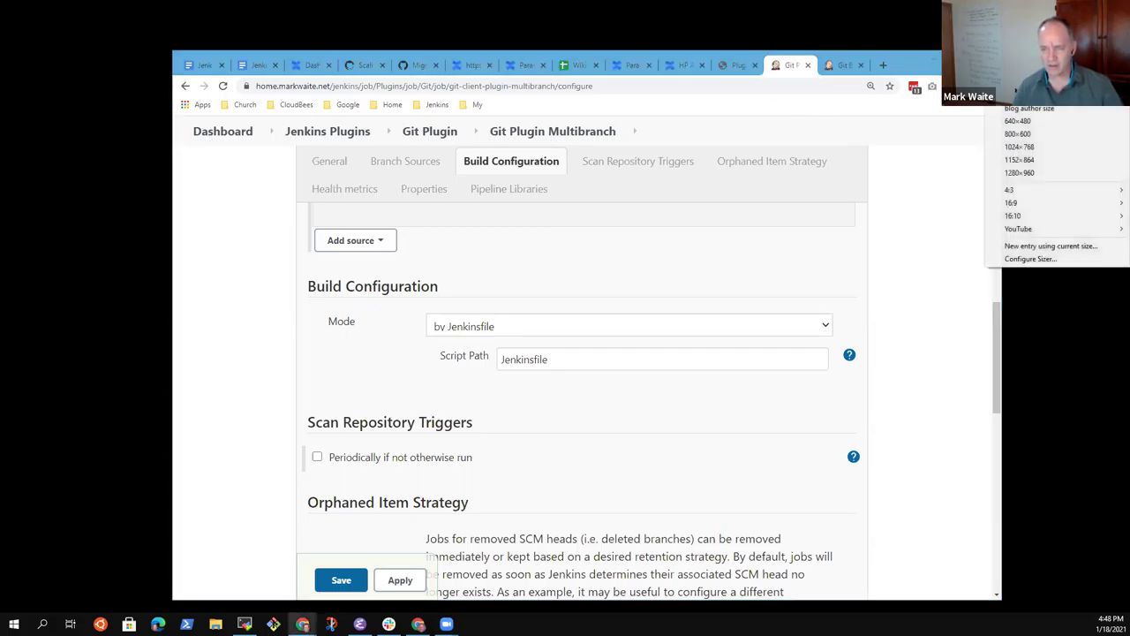
pyautogui.click(1029, 148)
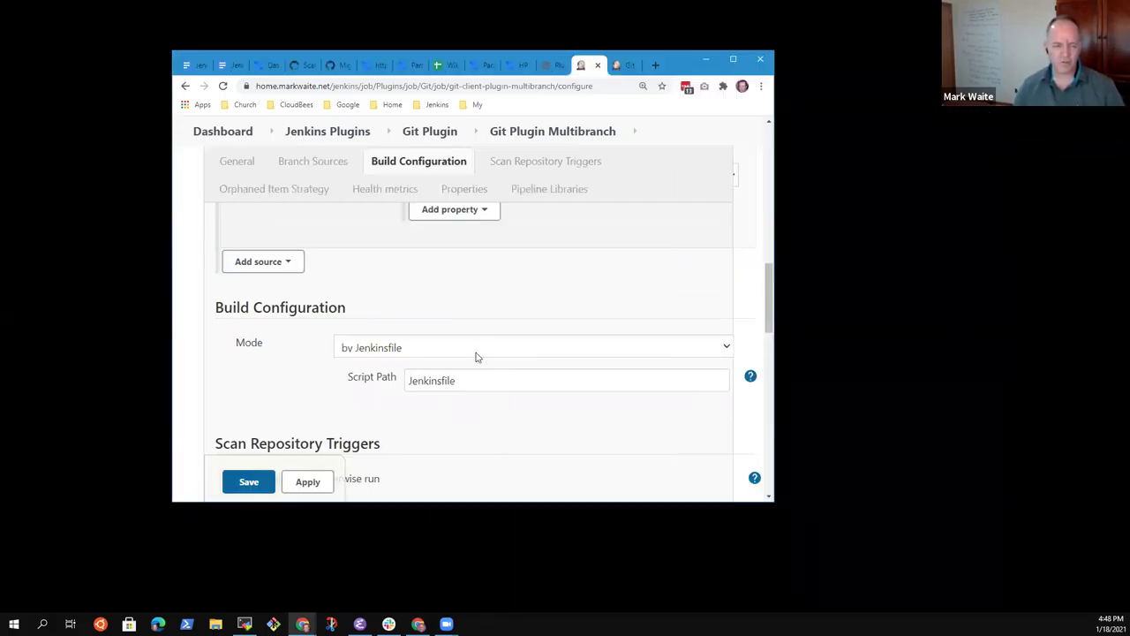
pyautogui.scroll(-2, 484, 382)
pyautogui.scroll(6, 488, 386)
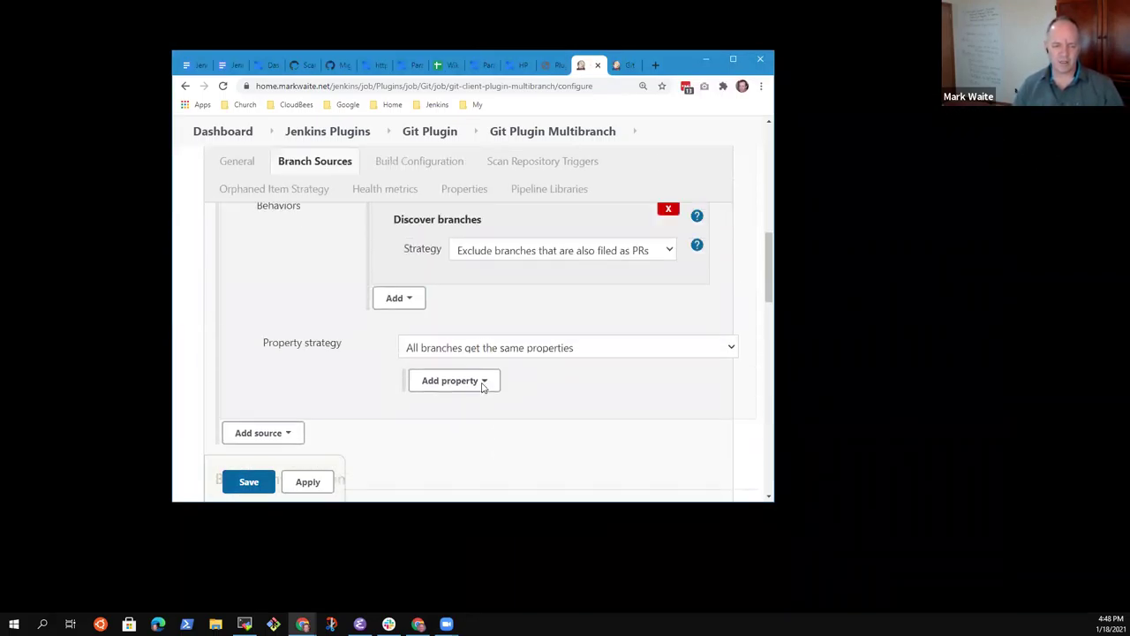
pyautogui.scroll(7, 506, 411)
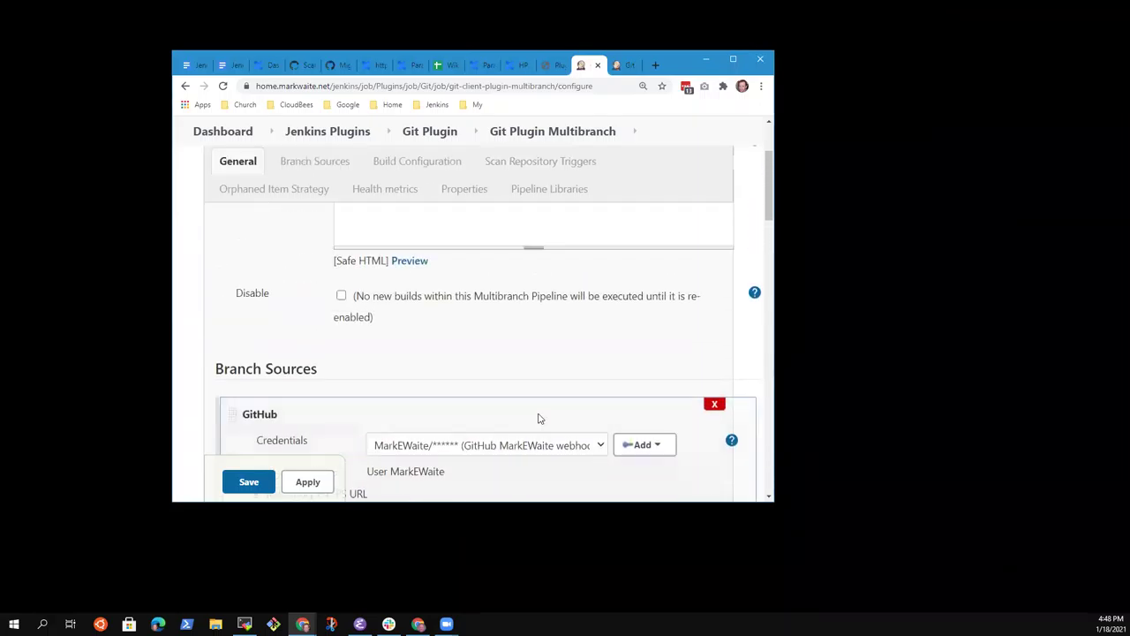
pyautogui.scroll(-4, 544, 425)
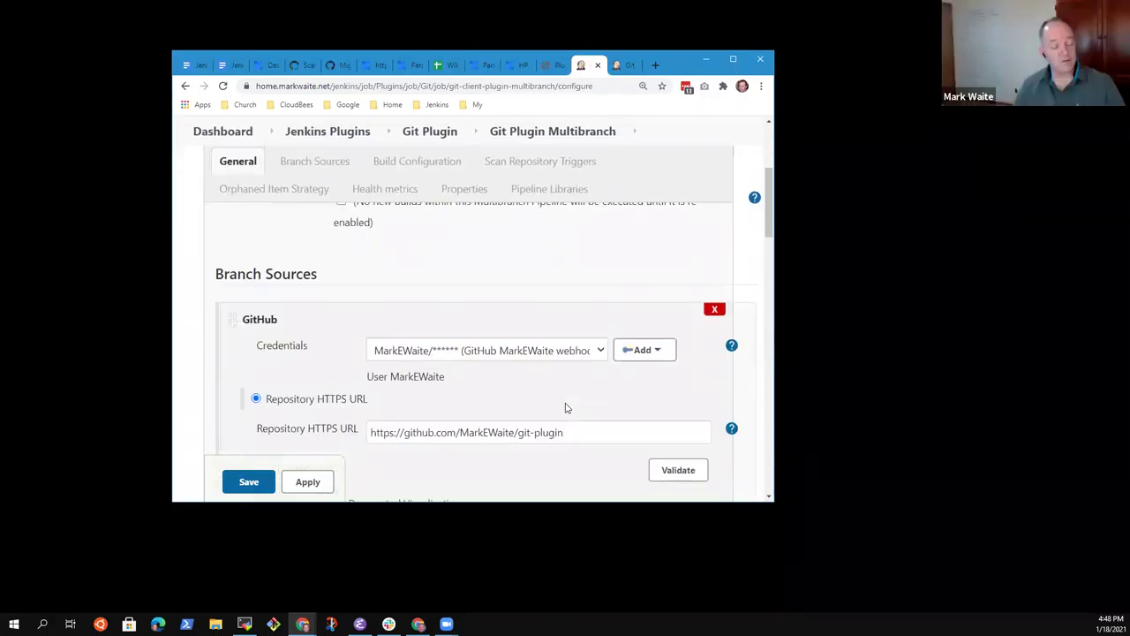
pyautogui.scroll(3, 563, 408)
pyautogui.scroll(-15, 564, 421)
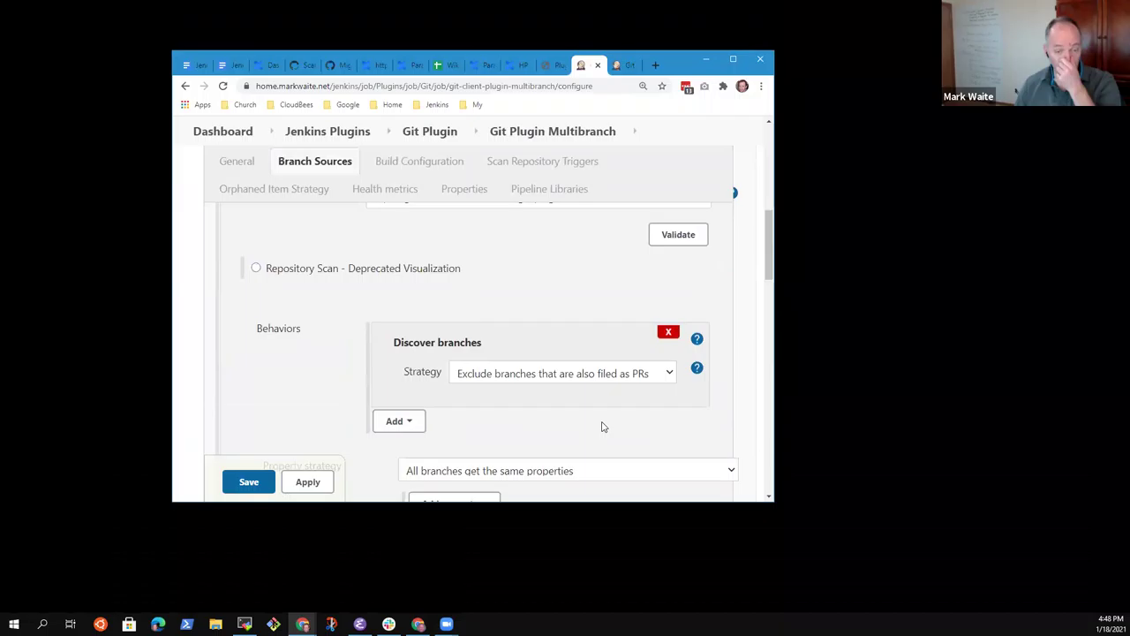
pyautogui.scroll(-10, 609, 430)
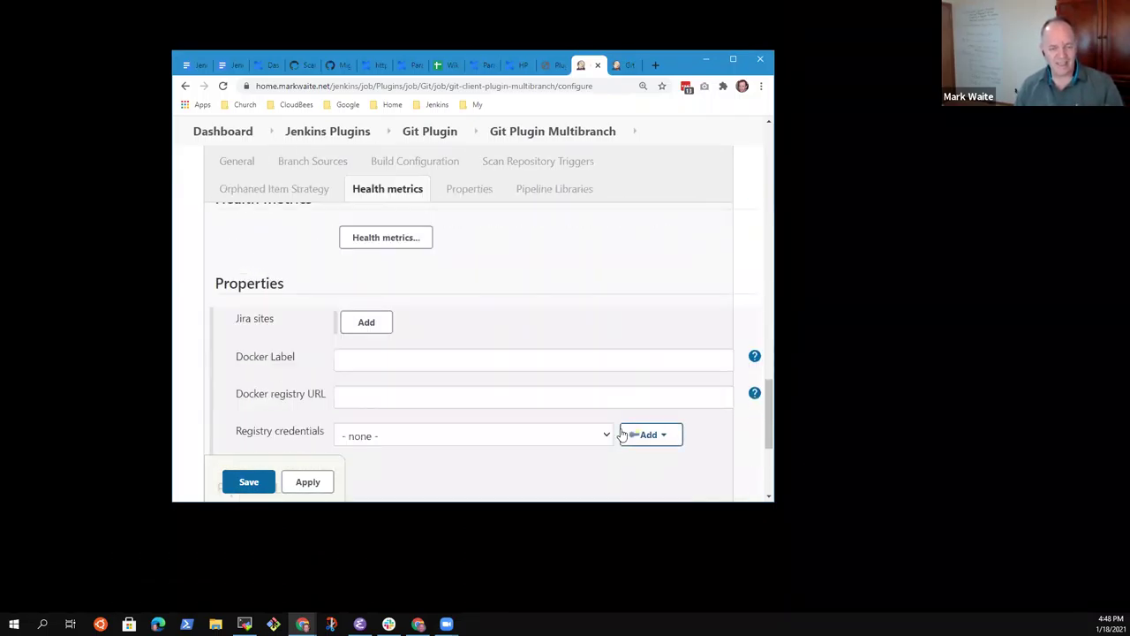
pyautogui.scroll(2, 655, 436)
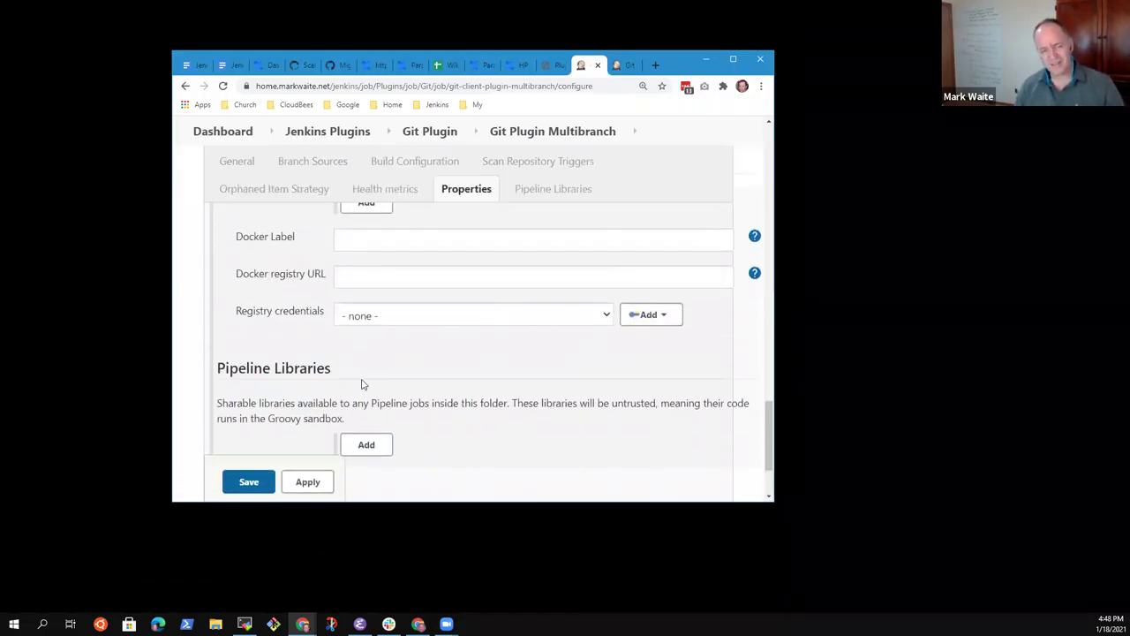
pyautogui.scroll(-2, 409, 394)
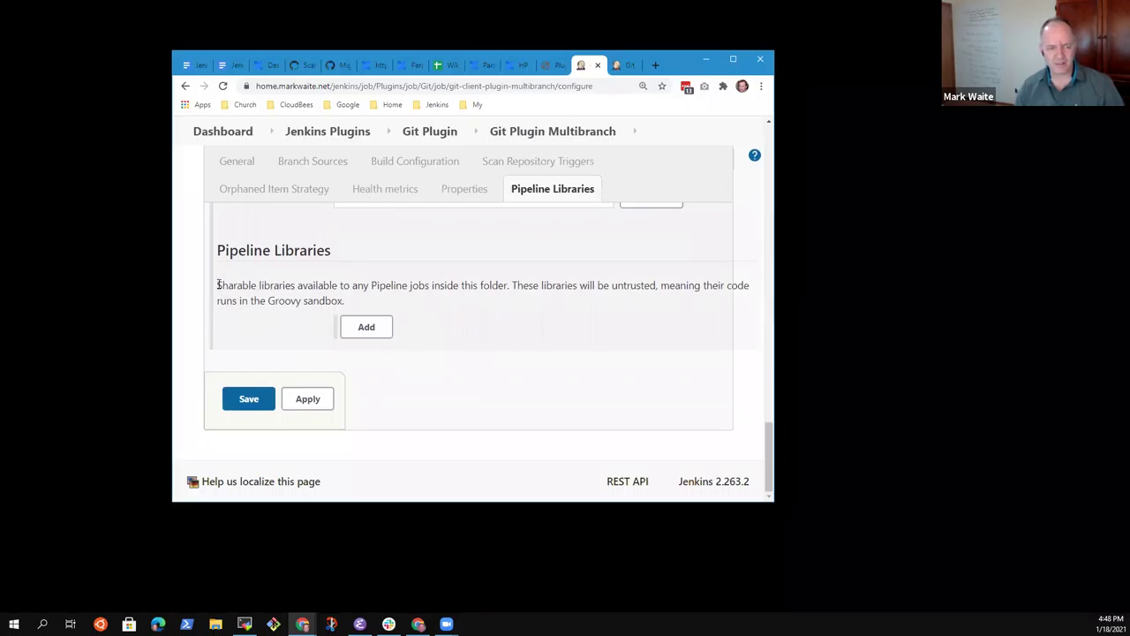
# Step: Highlight the Pipeline Libraries description paragraph, then scroll back up the configuration page
pyautogui.moveTo(218, 284); pyautogui.dragTo(691, 309)
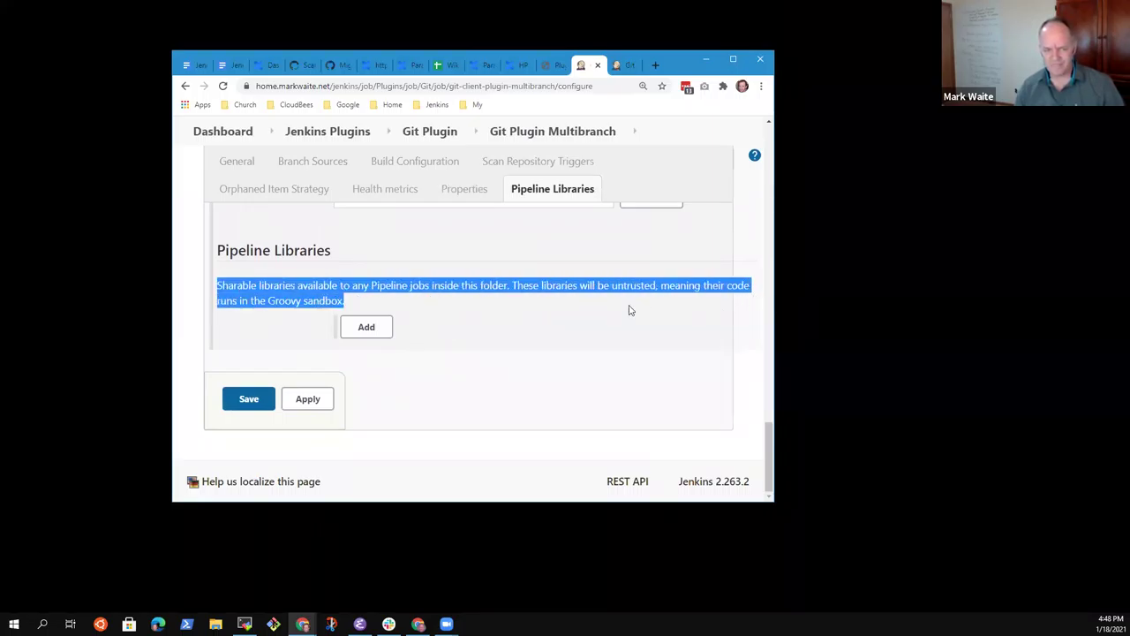
pyautogui.scroll(10, 600, 336)
pyautogui.scroll(-2, 624, 351)
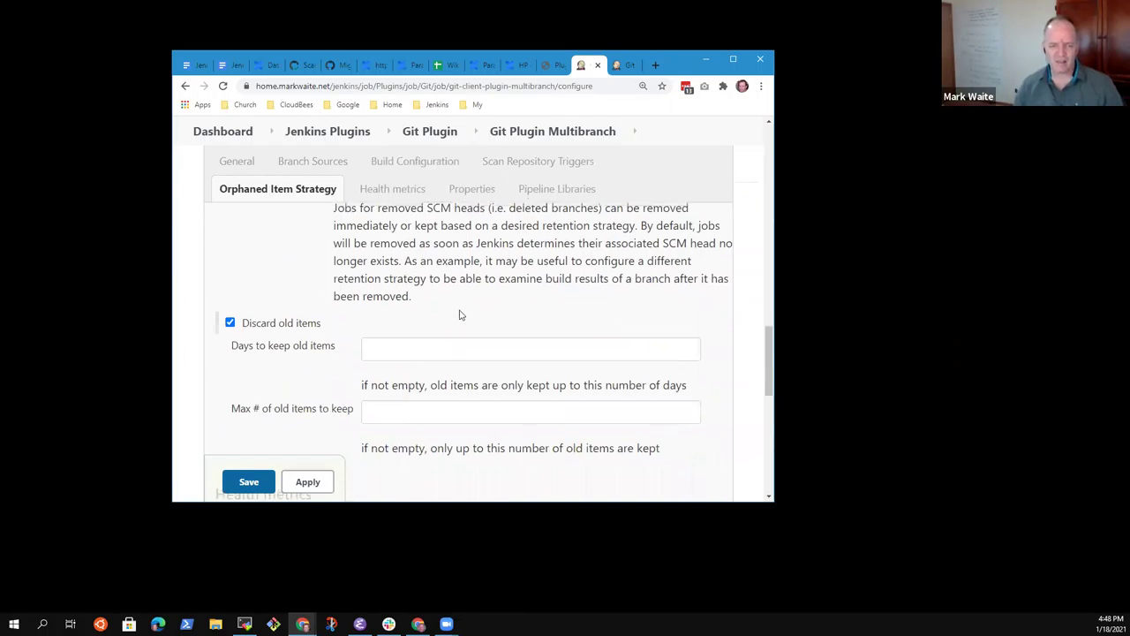
pyautogui.scroll(8, 482, 323)
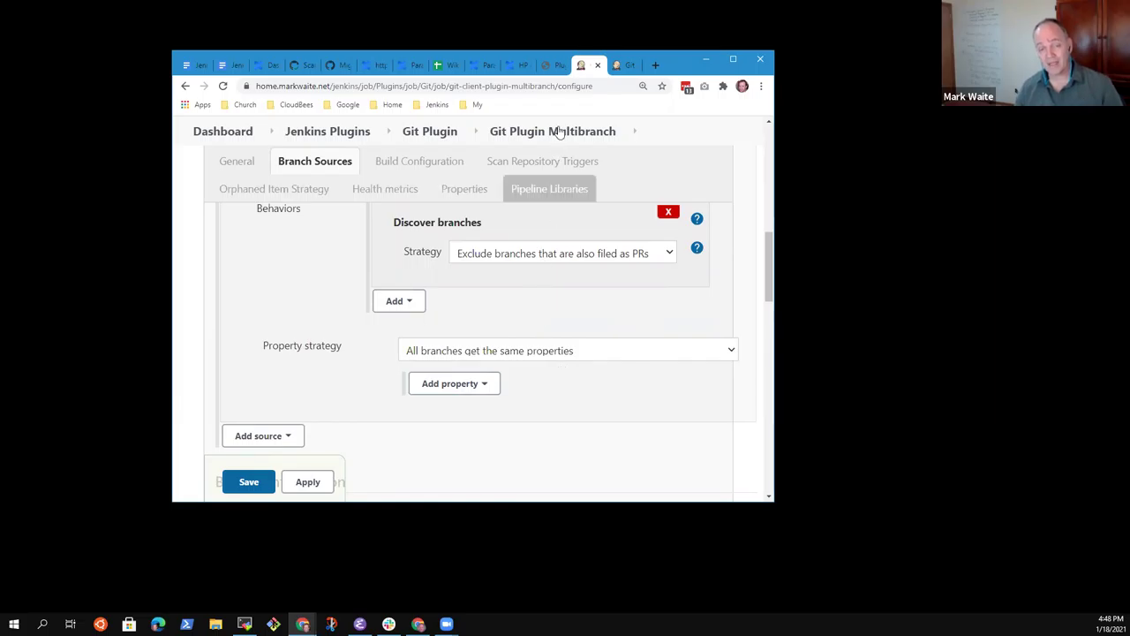
pyautogui.scroll(6, 558, 294)
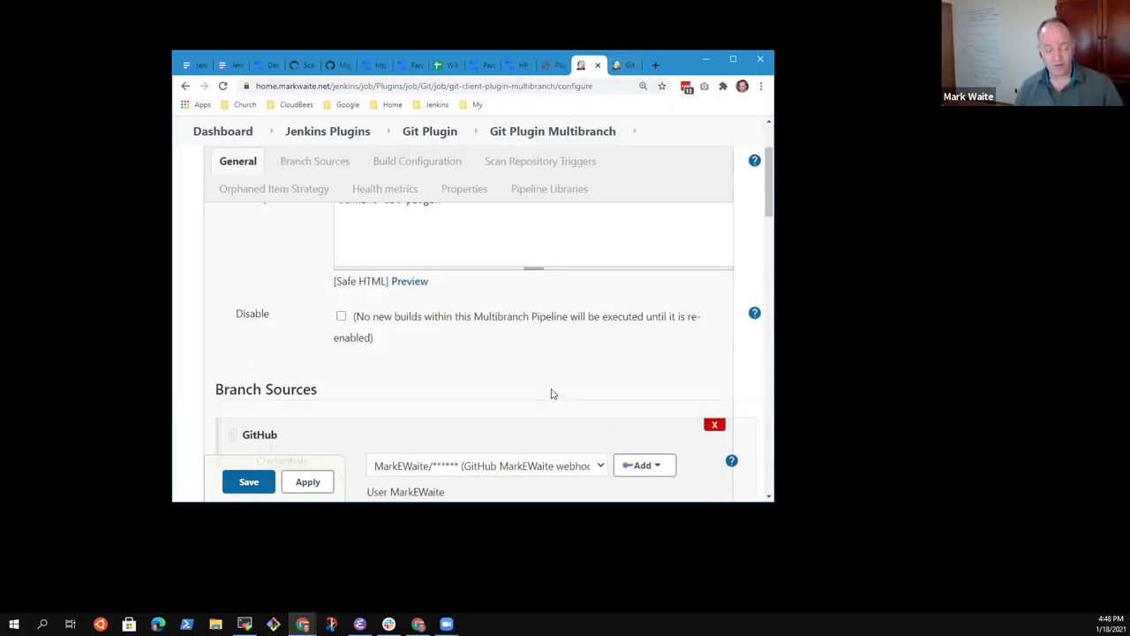
pyautogui.scroll(3, 542, 366)
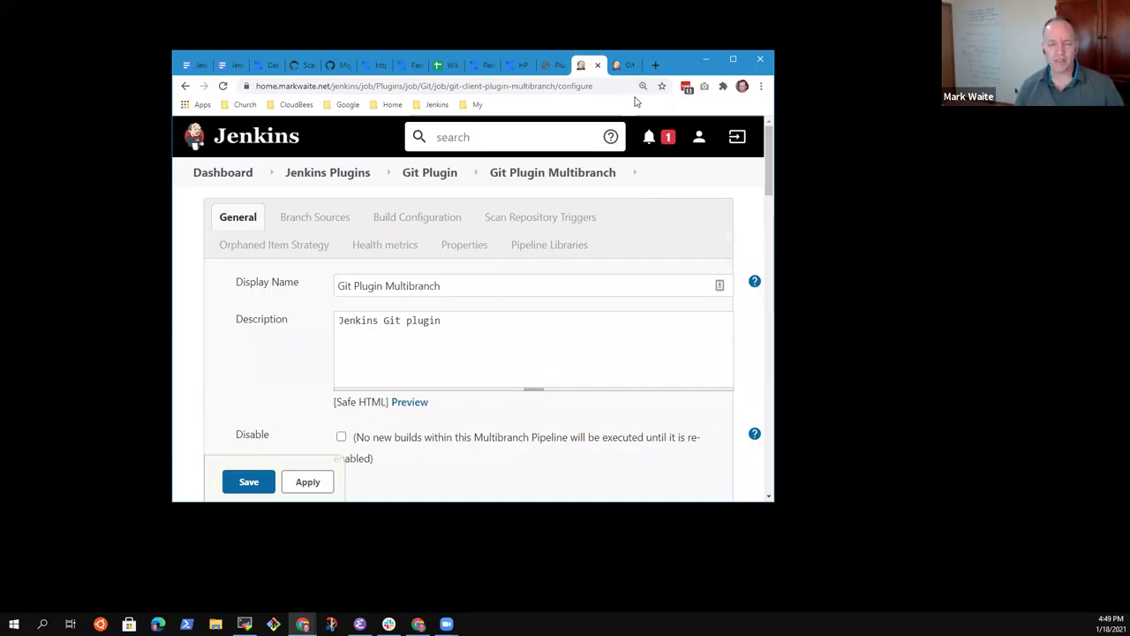
# Step: Switch to the Git Branches - Jenkinsfile (GitHub) configuration and scroll through its sections
pyautogui.click(622, 65)
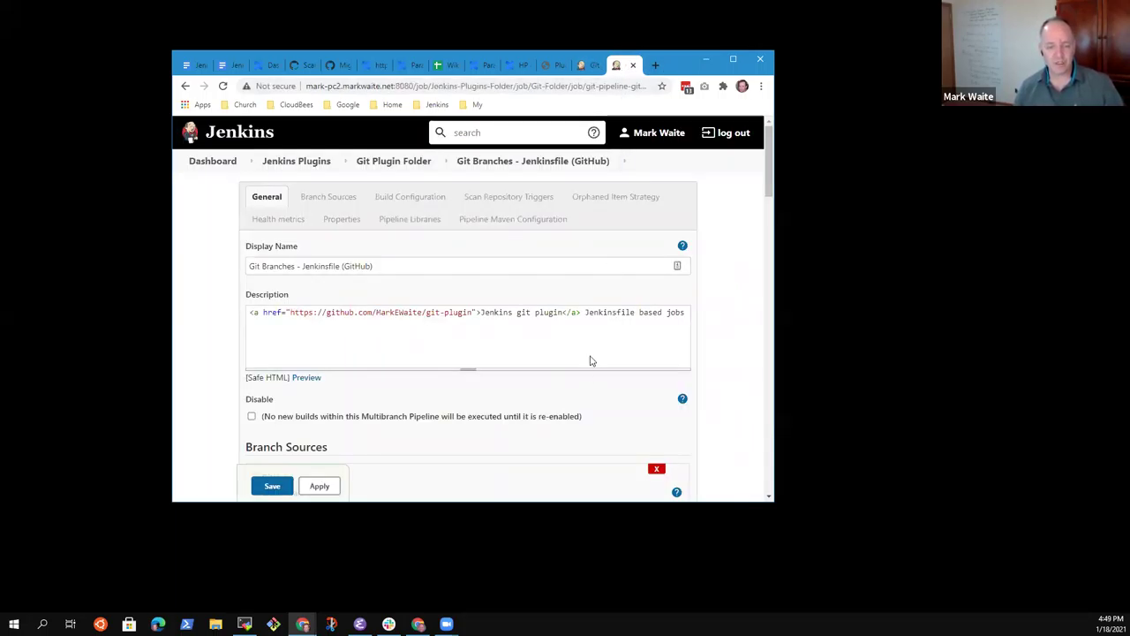
pyautogui.scroll(-4, 593, 367)
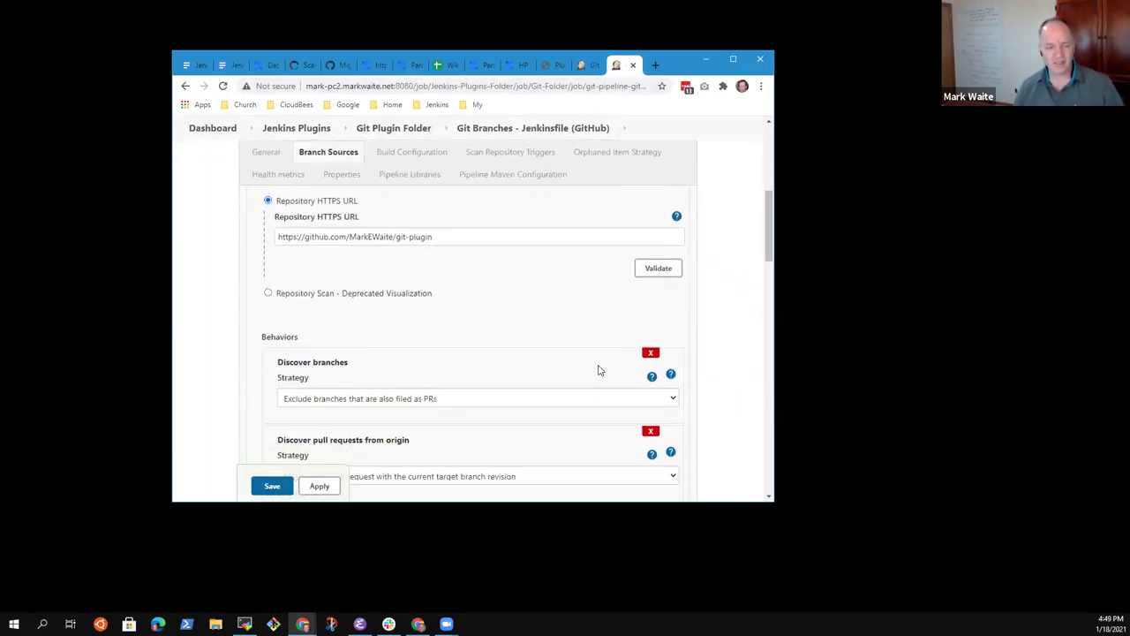
pyautogui.scroll(-8, 597, 370)
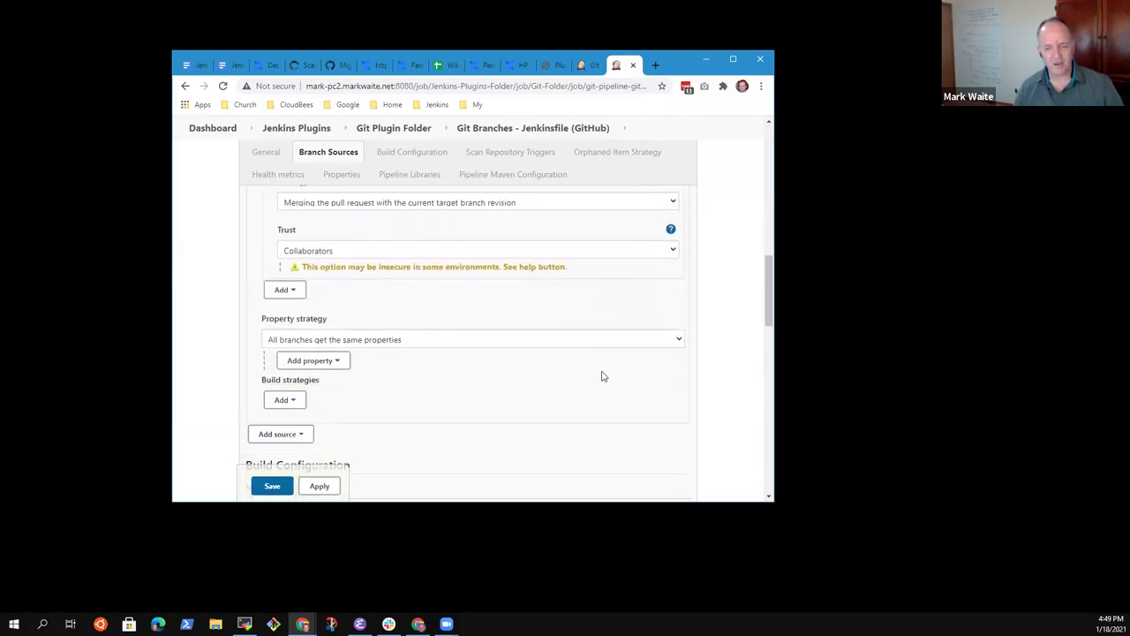
pyautogui.scroll(1, 604, 380)
pyautogui.scroll(-3, 609, 385)
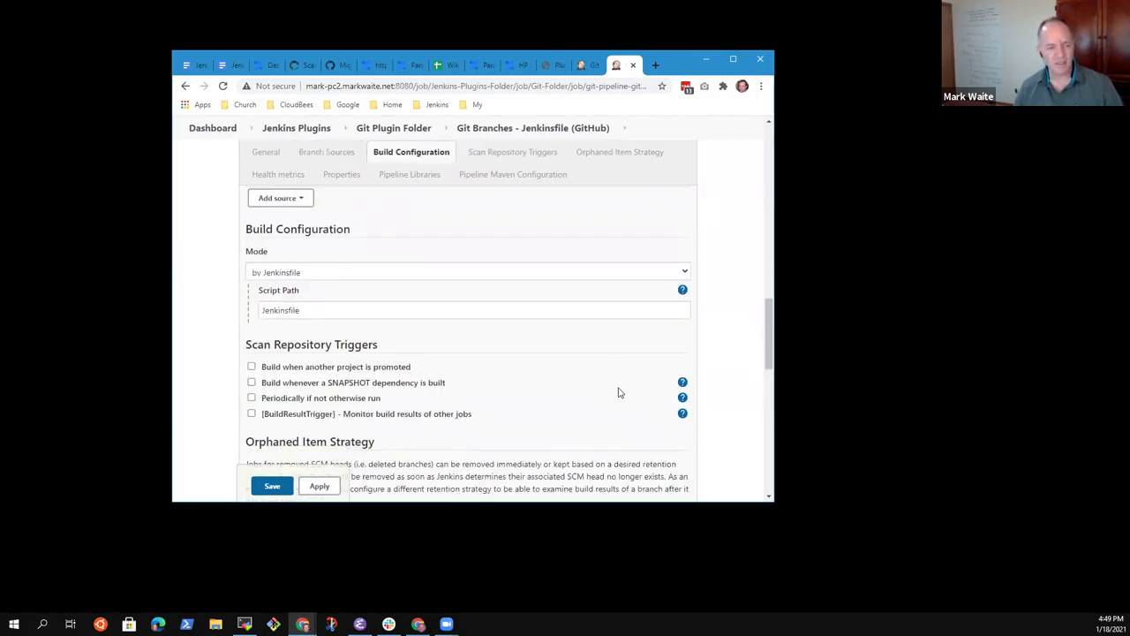
pyautogui.scroll(-2, 558, 383)
pyautogui.scroll(2, 558, 383)
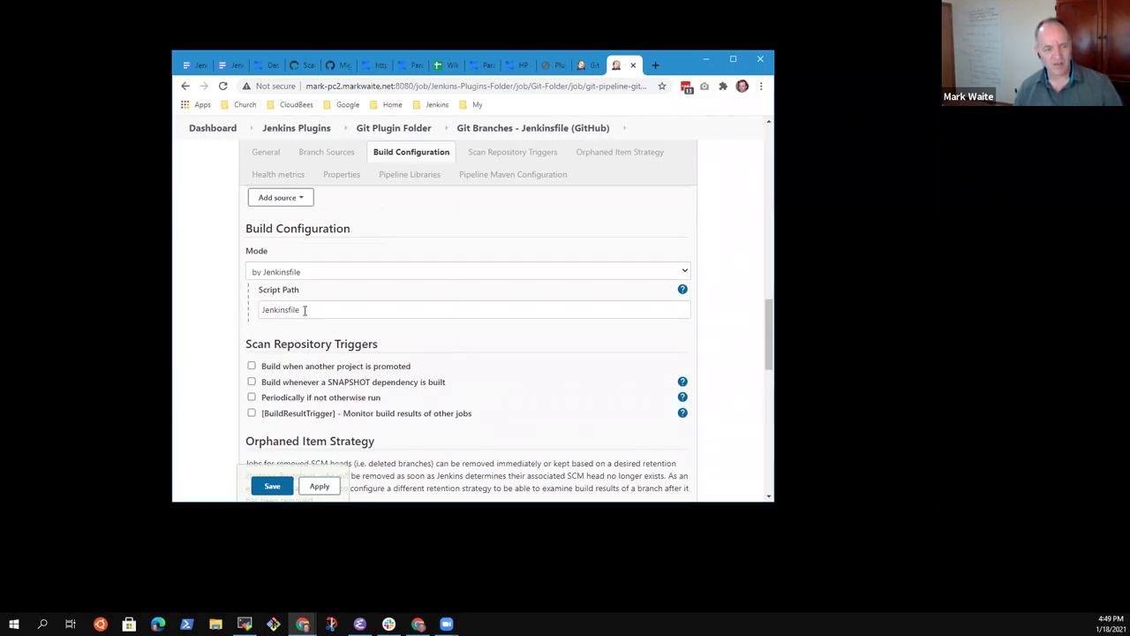
pyautogui.scroll(-3, 314, 313)
pyautogui.scroll(-2, 411, 374)
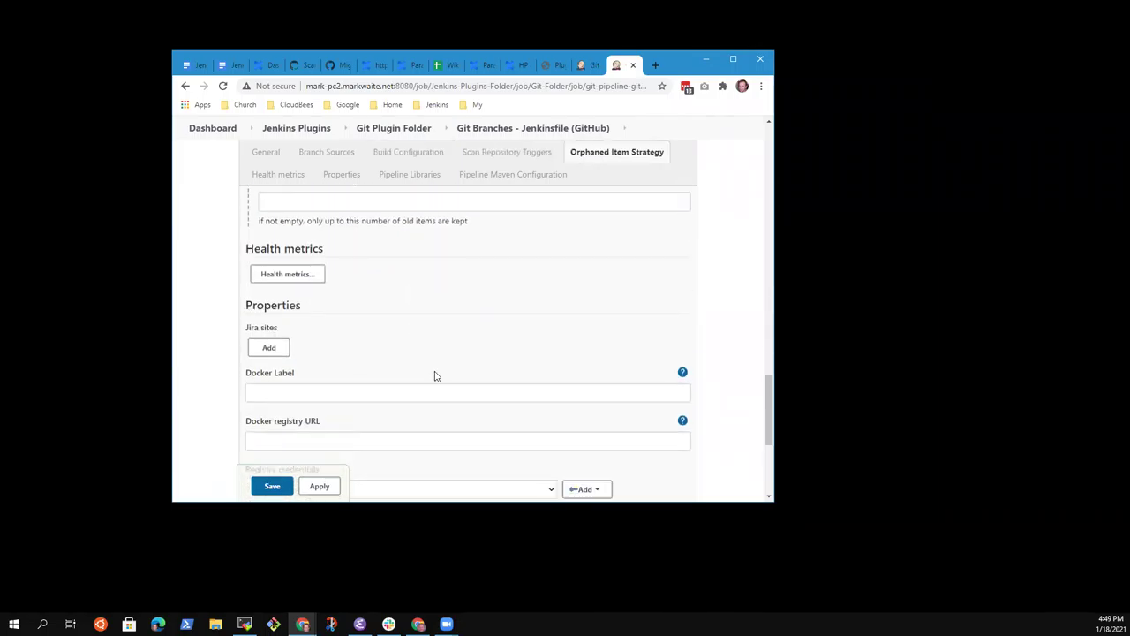
pyautogui.scroll(-3, 434, 376)
pyautogui.scroll(5, 432, 377)
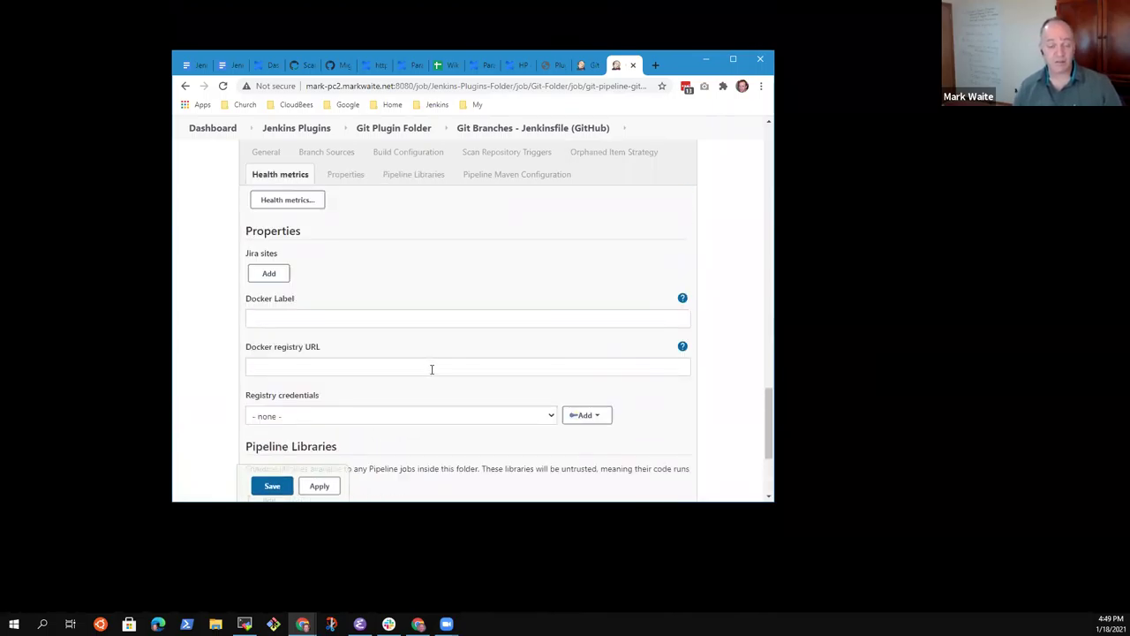
pyautogui.scroll(6, 395, 376)
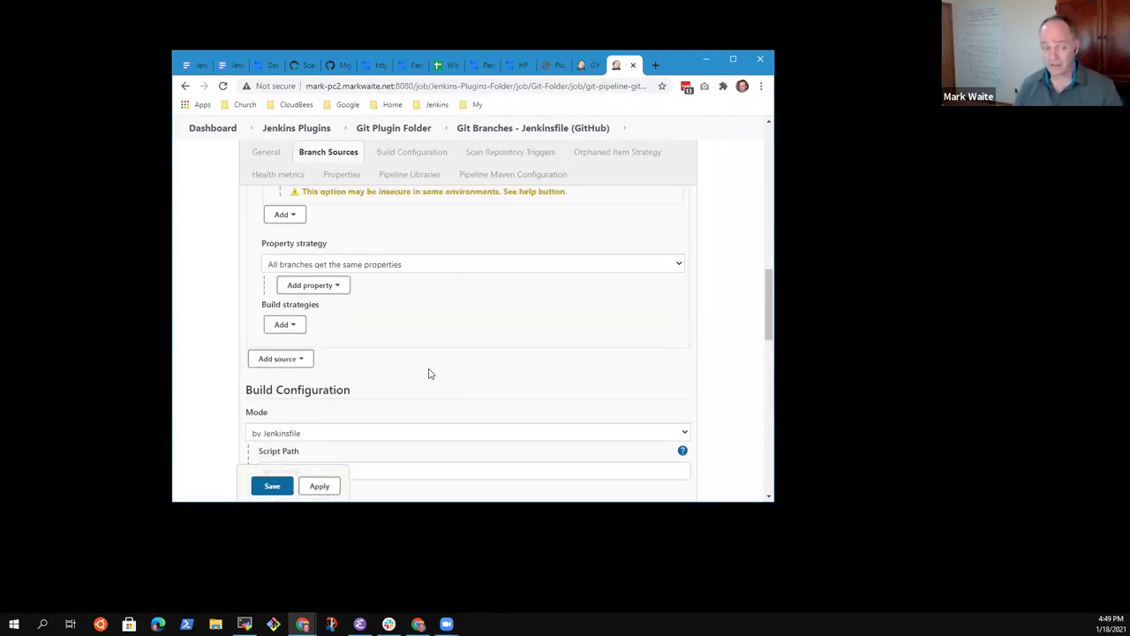
pyautogui.scroll(2, 433, 373)
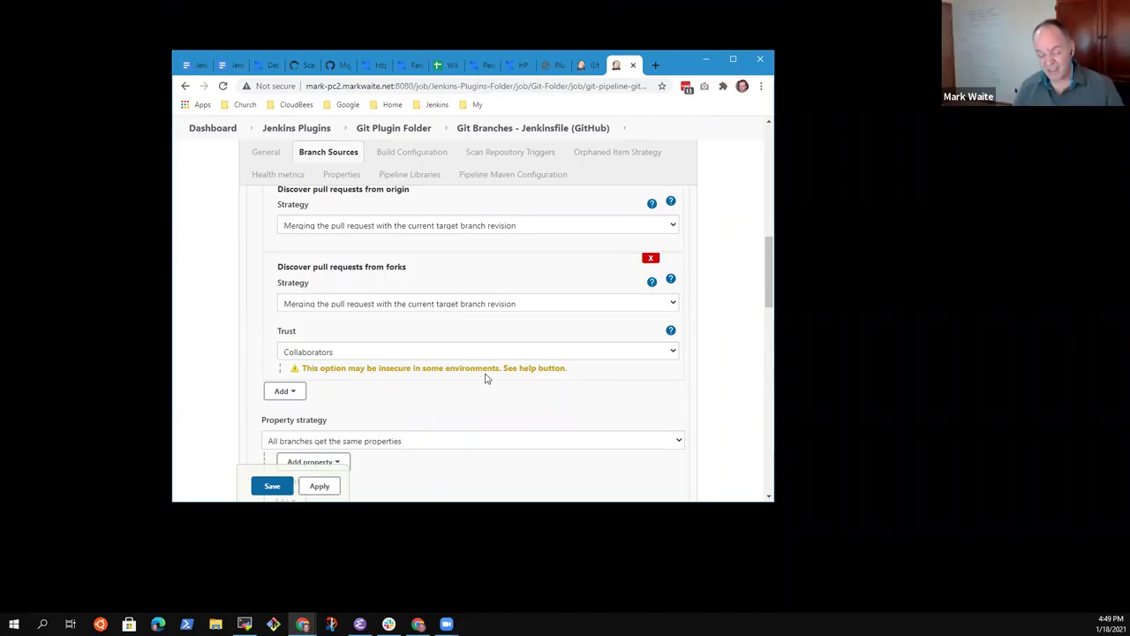
pyautogui.scroll(5, 486, 389)
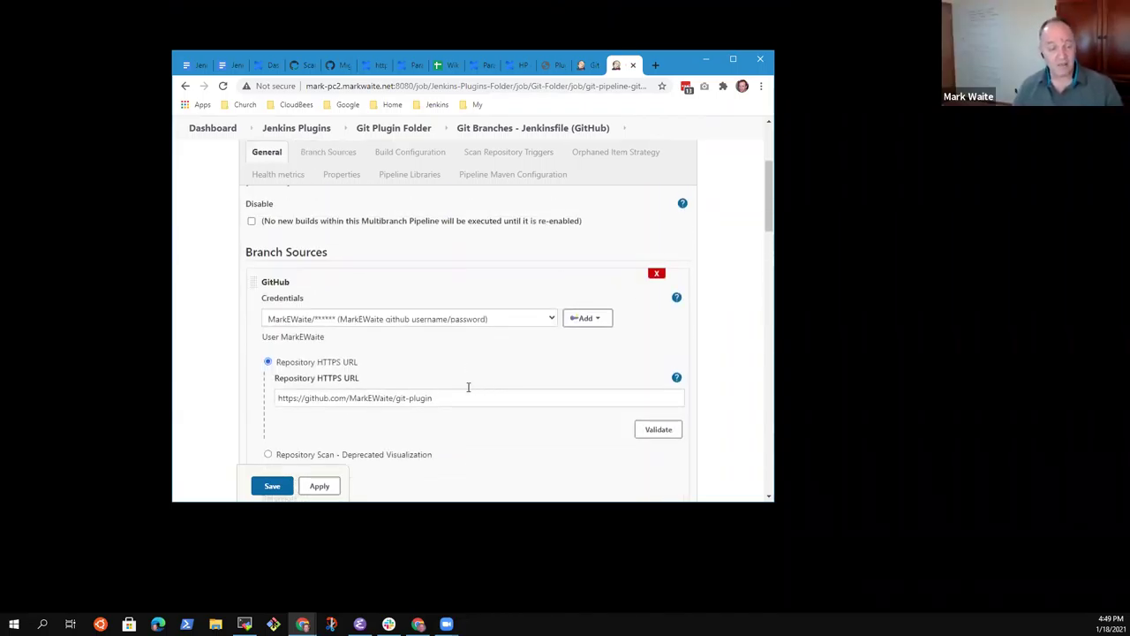
pyautogui.scroll(3, 472, 375)
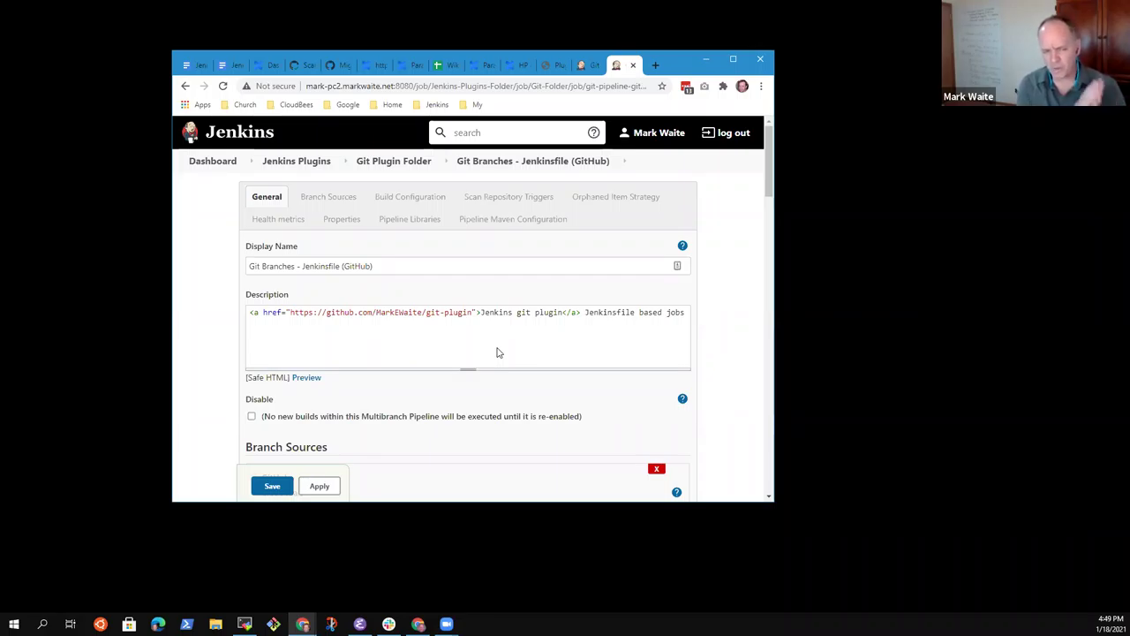
pyautogui.scroll(-15, 418, 421)
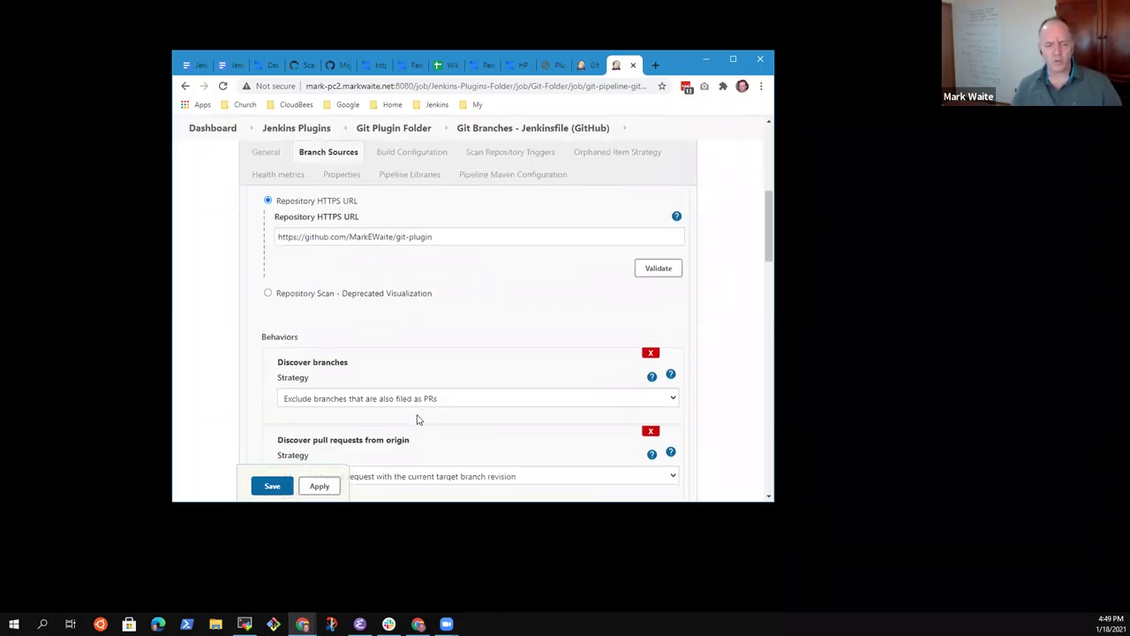
pyautogui.scroll(-5, 431, 415)
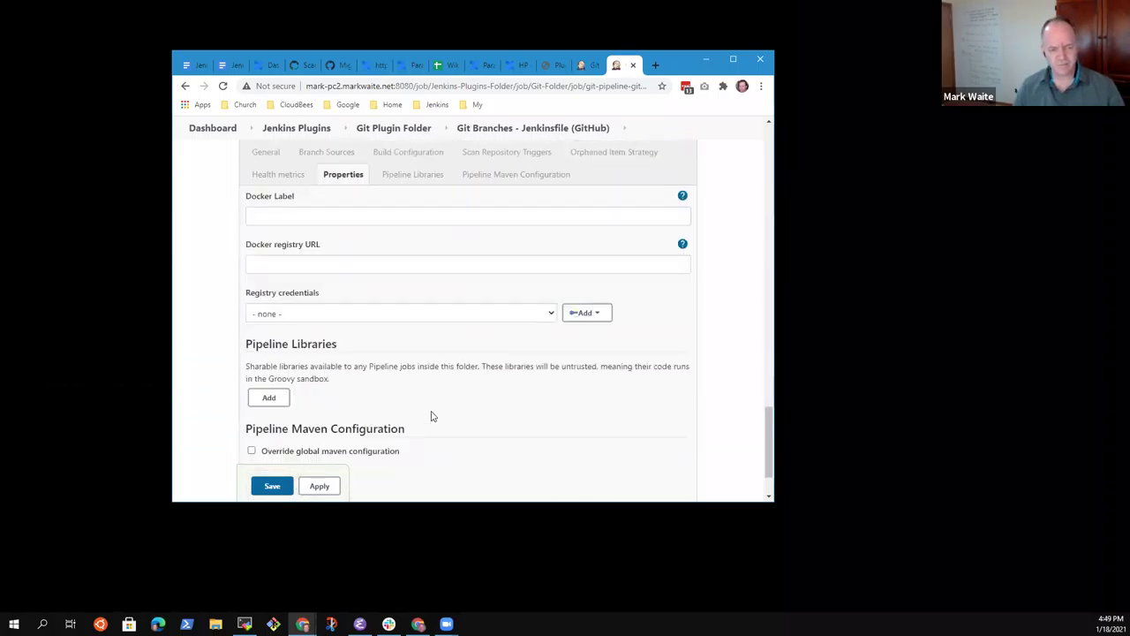
pyautogui.scroll(10, 468, 408)
pyautogui.scroll(5, 510, 421)
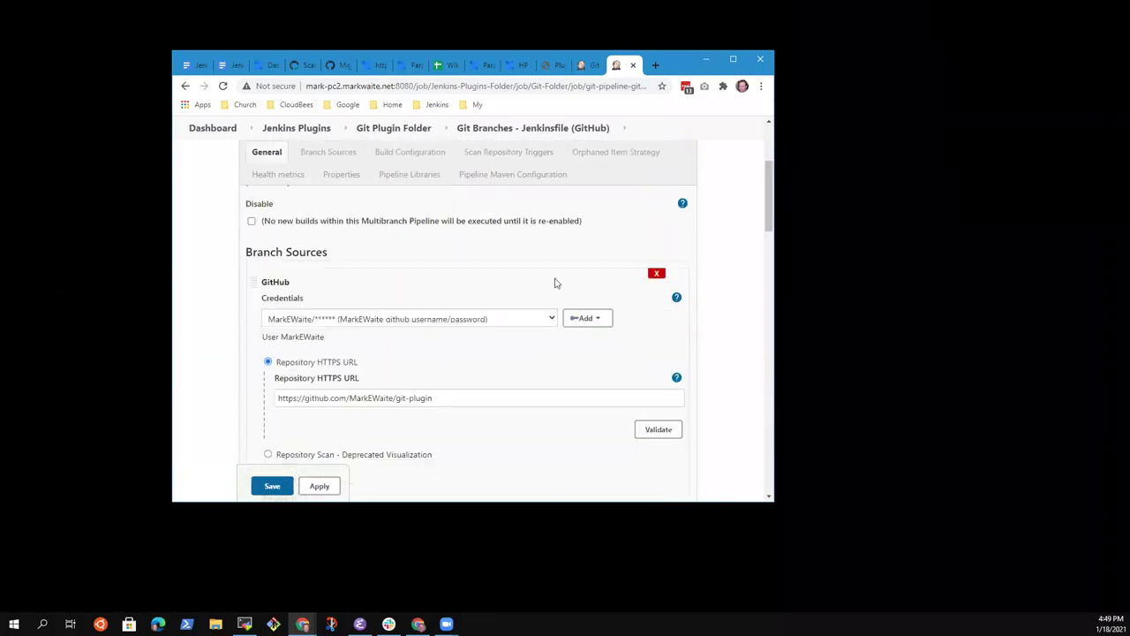
pyautogui.click(593, 67)
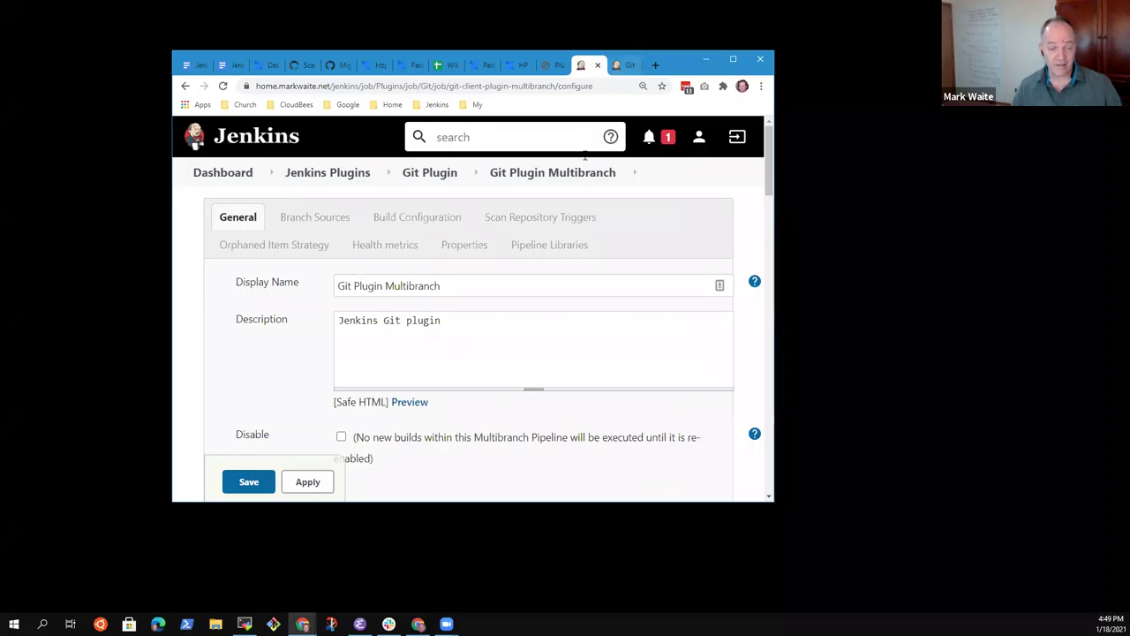
pyautogui.click(624, 65)
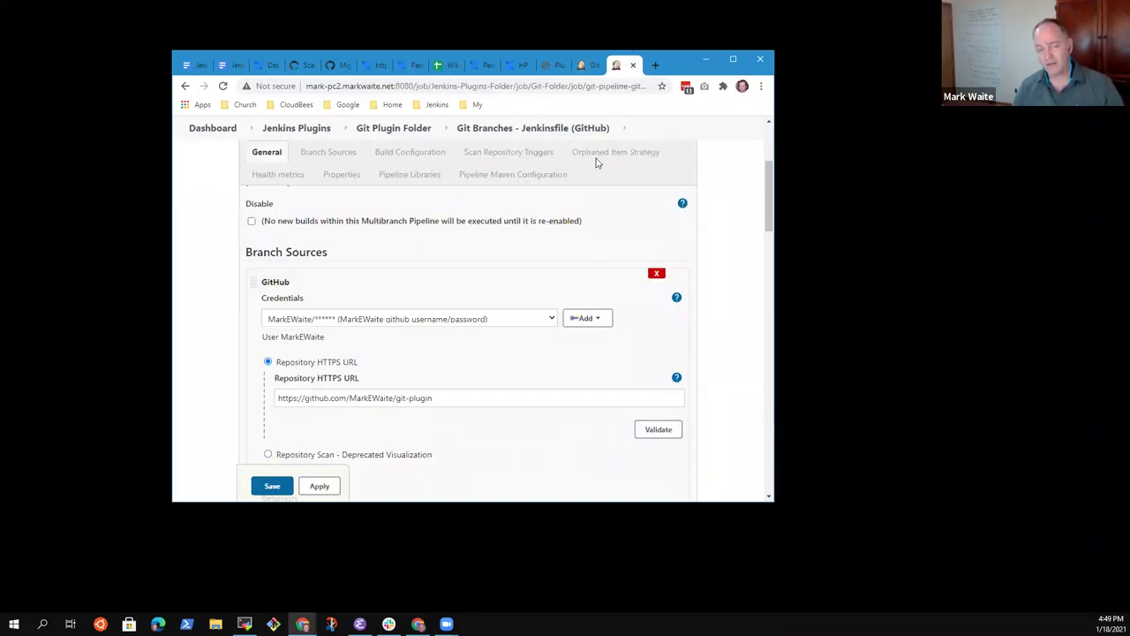
pyautogui.click(581, 65)
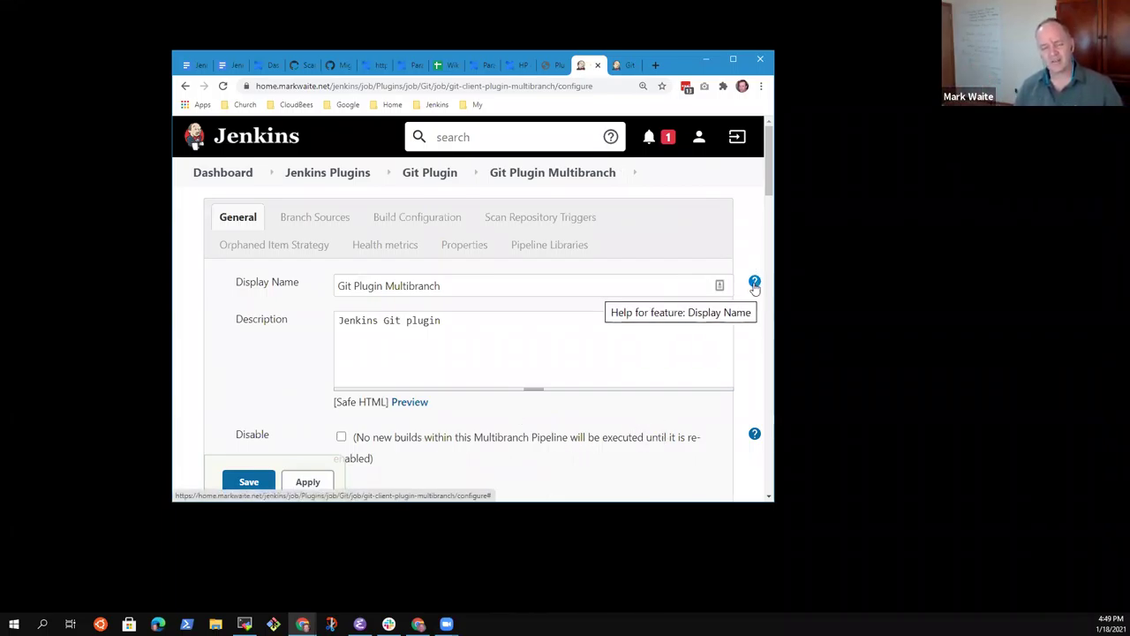
pyautogui.click(625, 65)
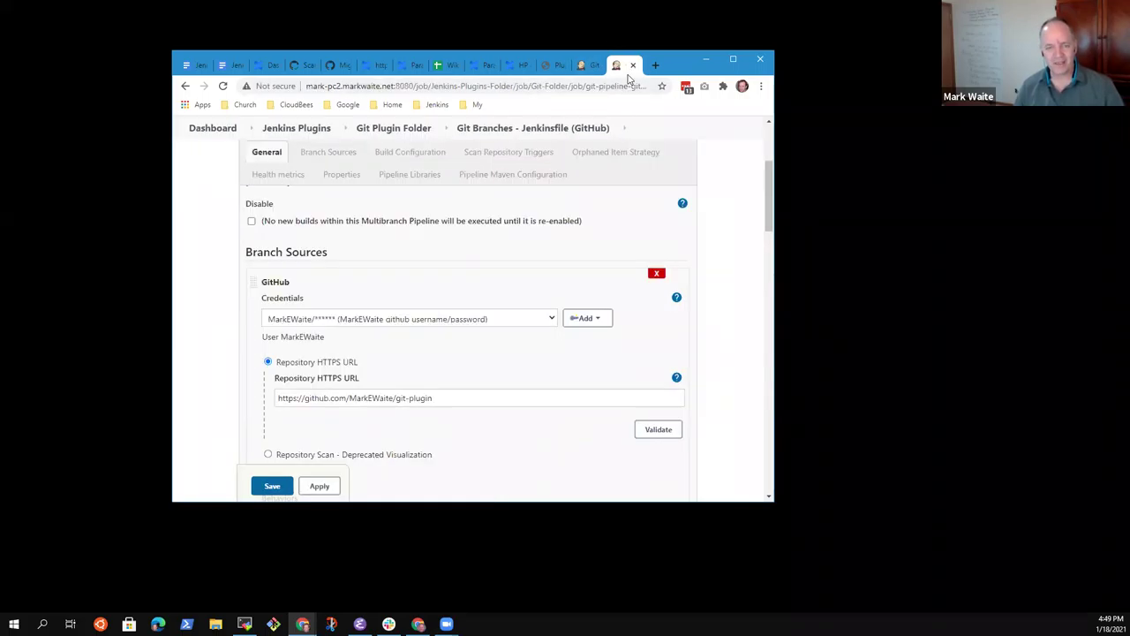
pyautogui.scroll(3, 649, 271)
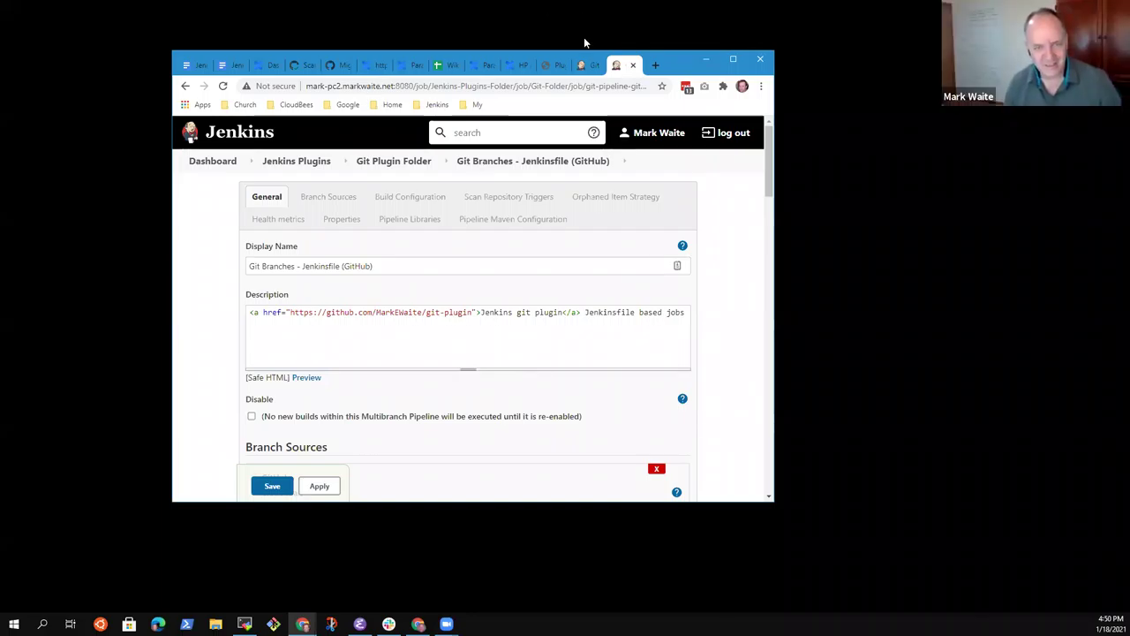
pyautogui.click(587, 65)
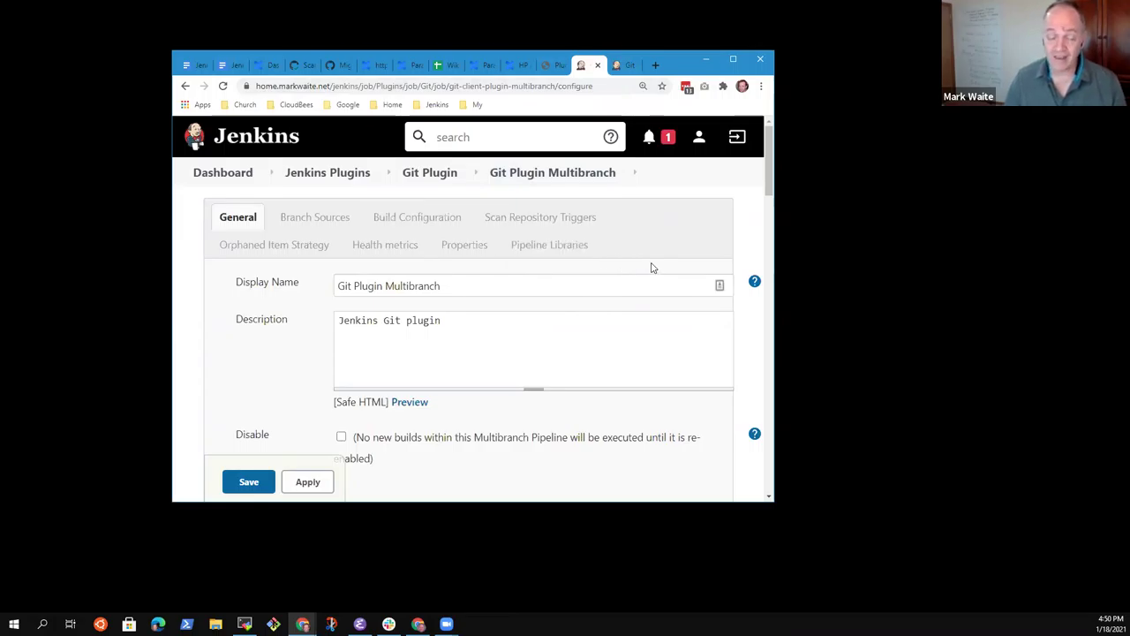
# Step: Shrink the browser window and look over the Git Branches - Jenkinsfile (GitHub) configuration
pyautogui.rightClick(775, 98)
pyautogui.click(813, 130)
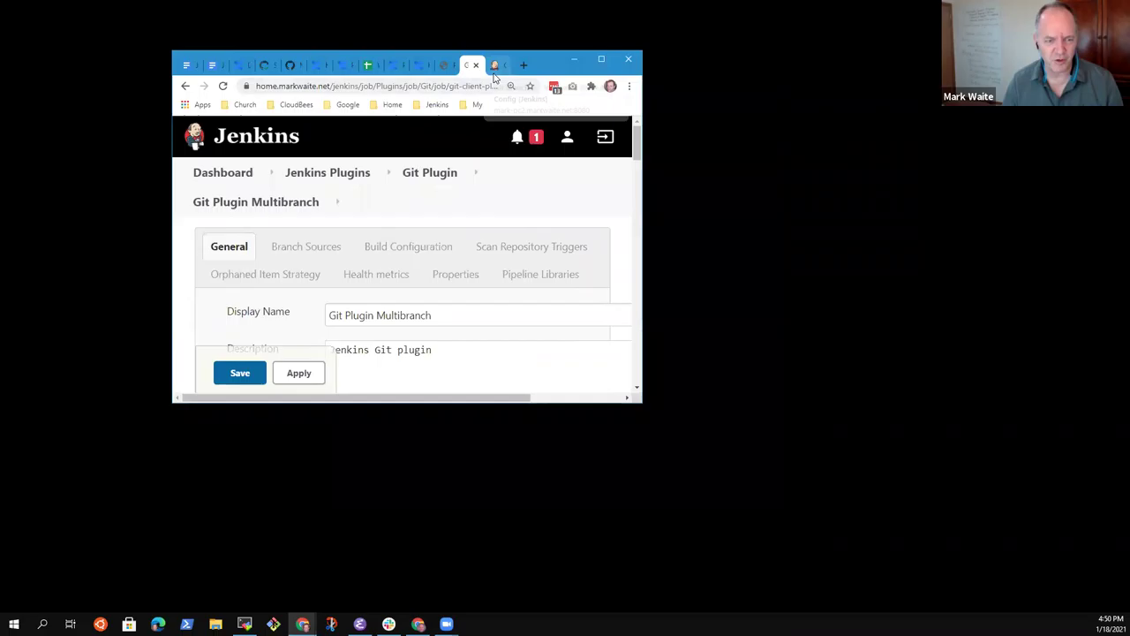
pyautogui.click(494, 65)
pyautogui.scroll(-5, 490, 155)
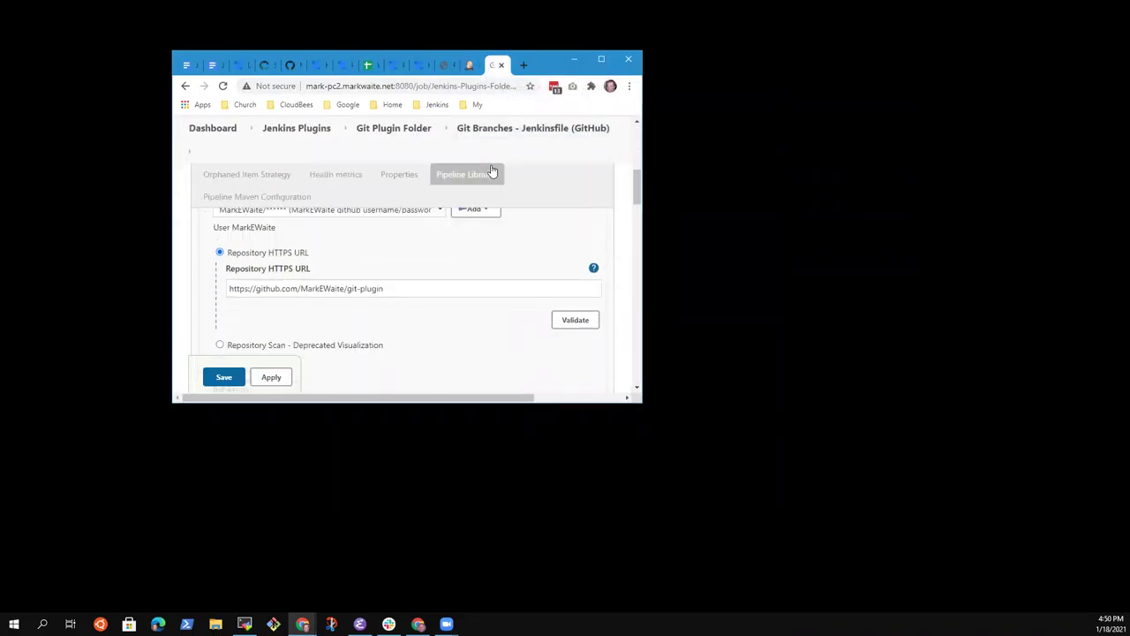
pyautogui.scroll(-10, 491, 173)
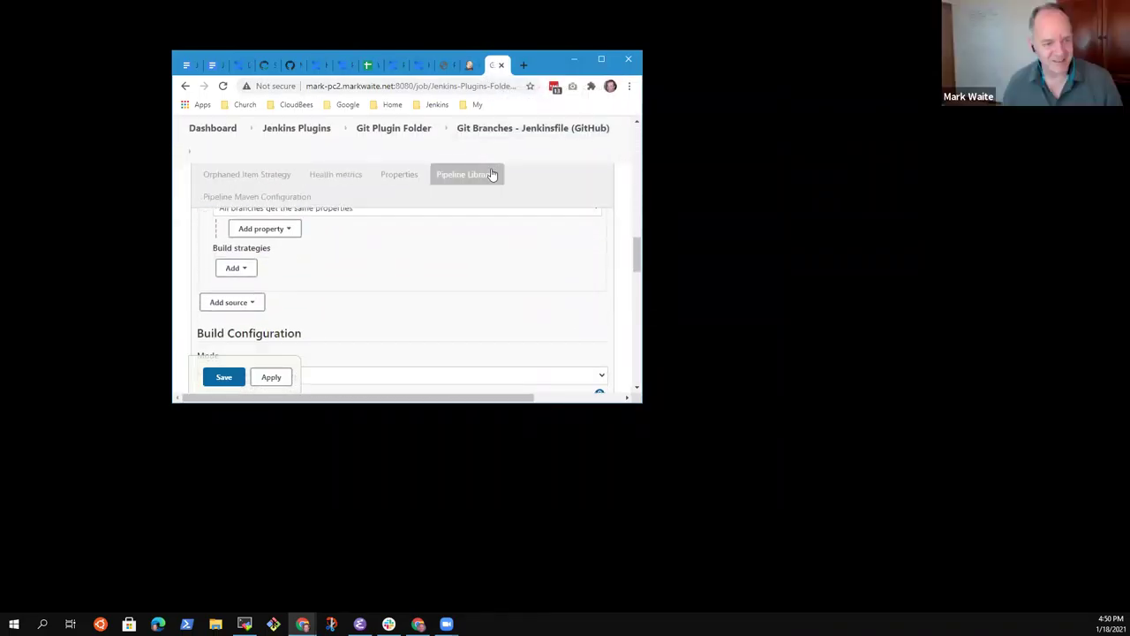
pyautogui.scroll(-8, 492, 174)
pyautogui.scroll(3, 494, 174)
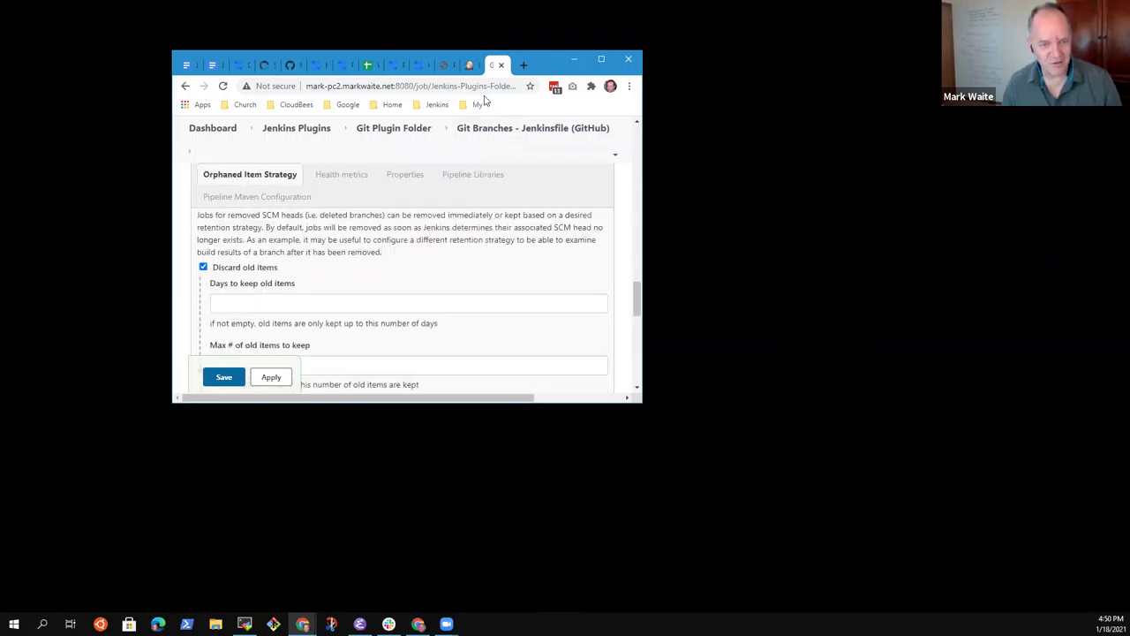
# Step: Return to the Git Plugin Multibranch configuration and review its GitHub branch source settings
pyautogui.click(467, 66)
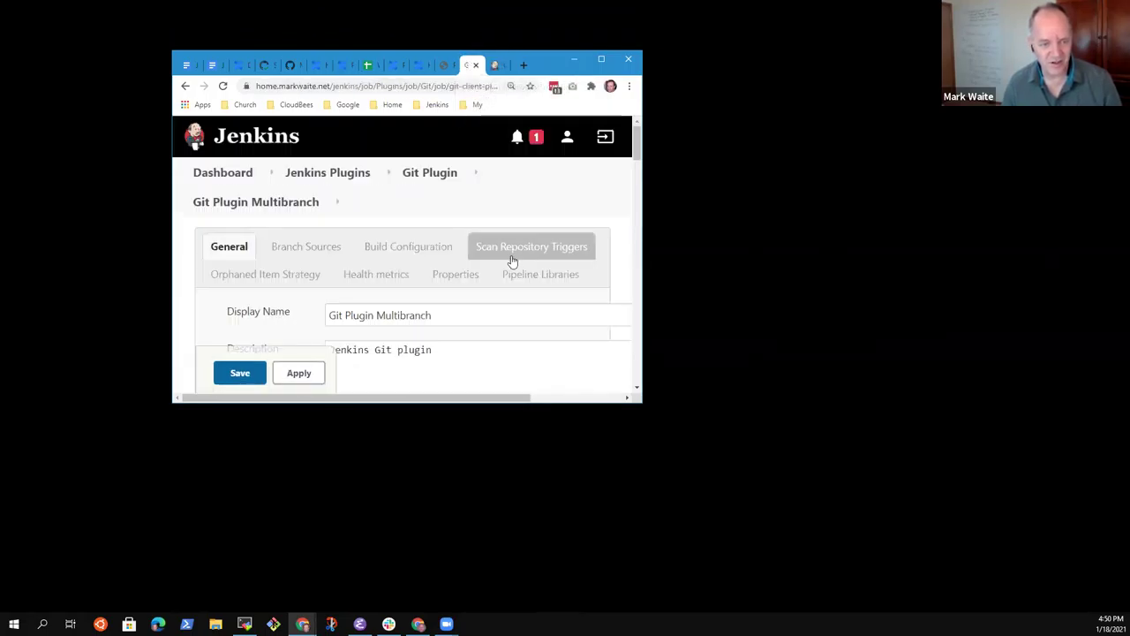
pyautogui.scroll(-2, 521, 256)
pyautogui.scroll(2, 524, 256)
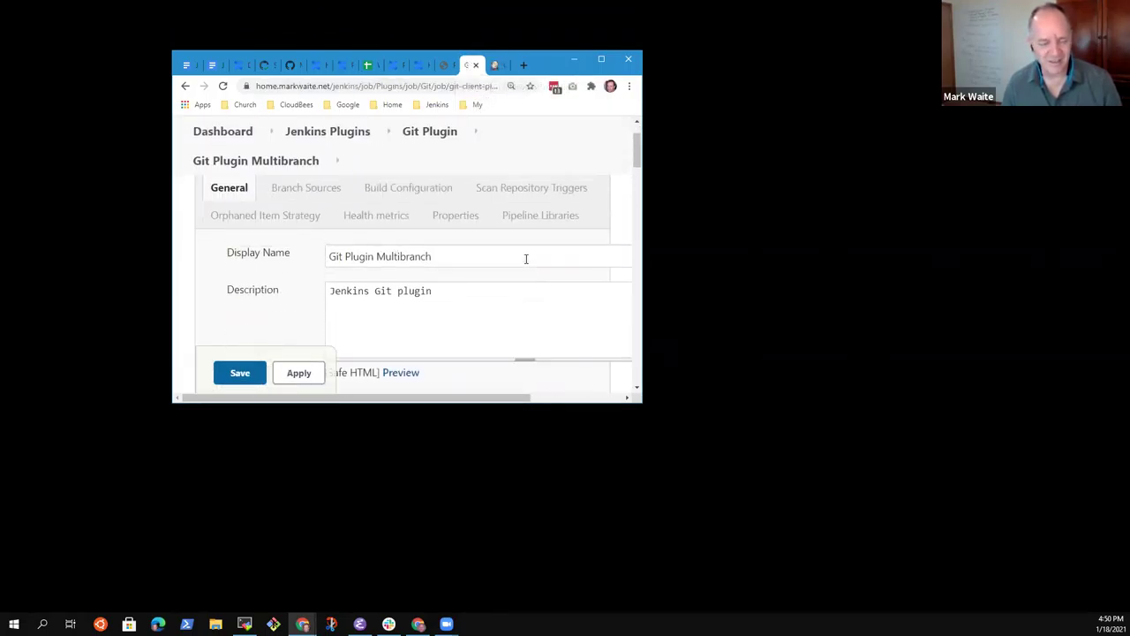
pyautogui.moveTo(462, 399); pyautogui.dragTo(460, 341)
pyautogui.scroll(-5, 463, 344)
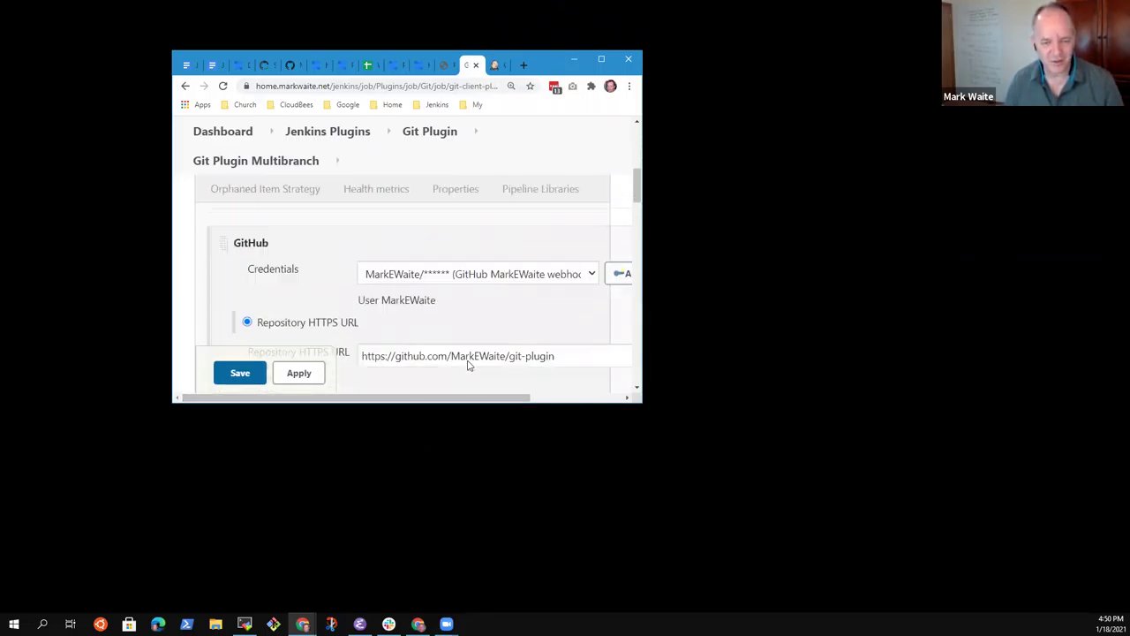
pyautogui.scroll(3, 461, 371)
pyautogui.scroll(-5, 459, 381)
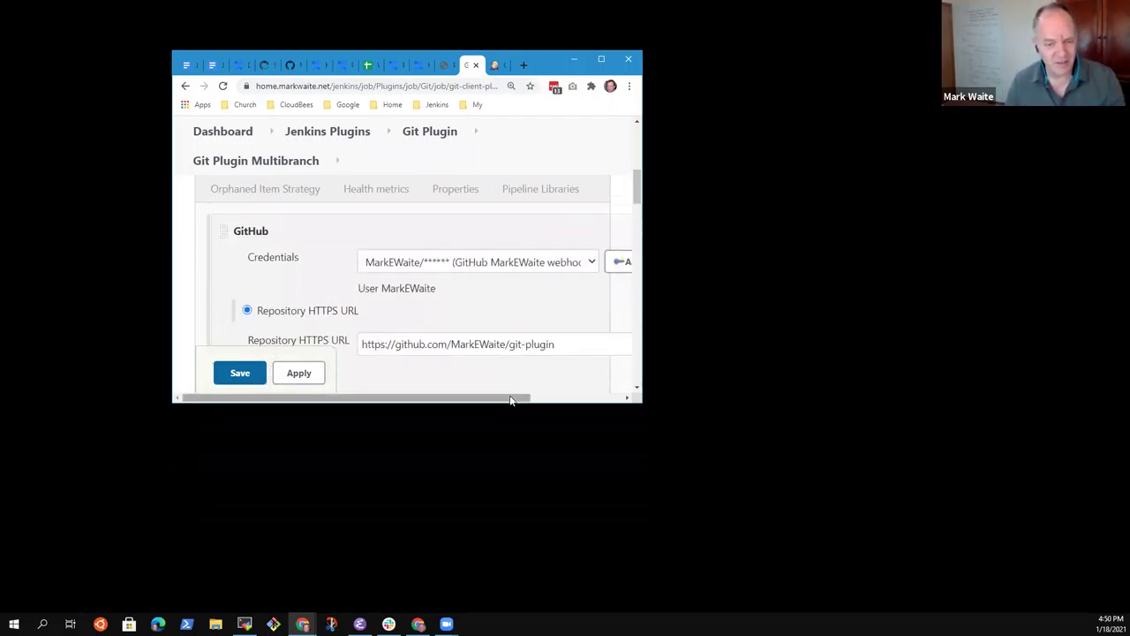
pyautogui.moveTo(505, 398); pyautogui.dragTo(574, 351)
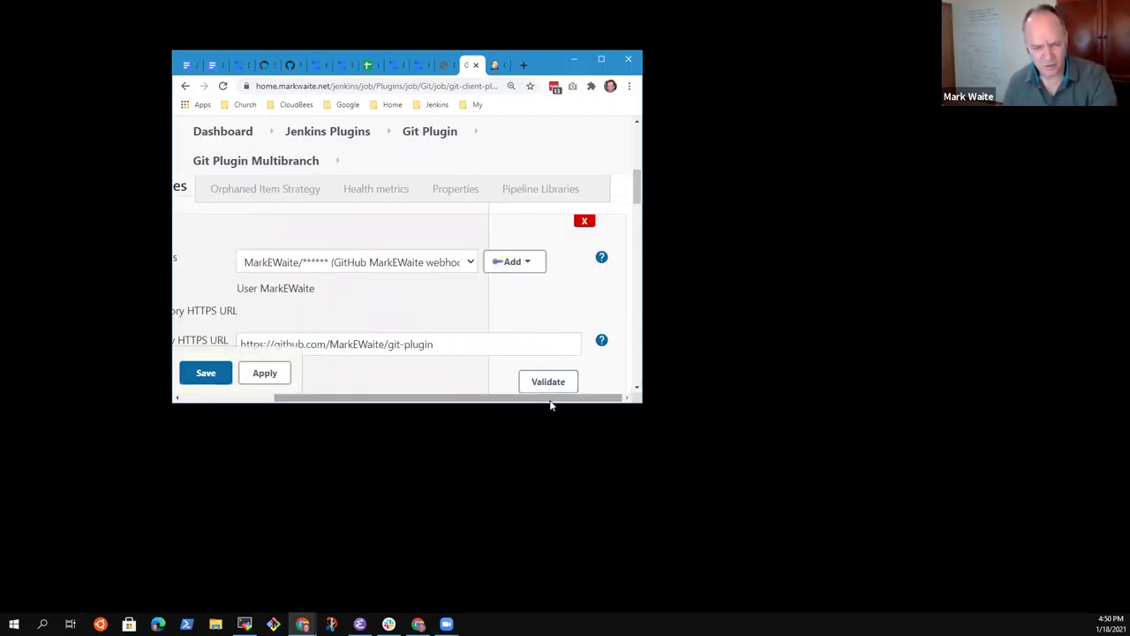
pyautogui.moveTo(550, 398); pyautogui.dragTo(226, 393)
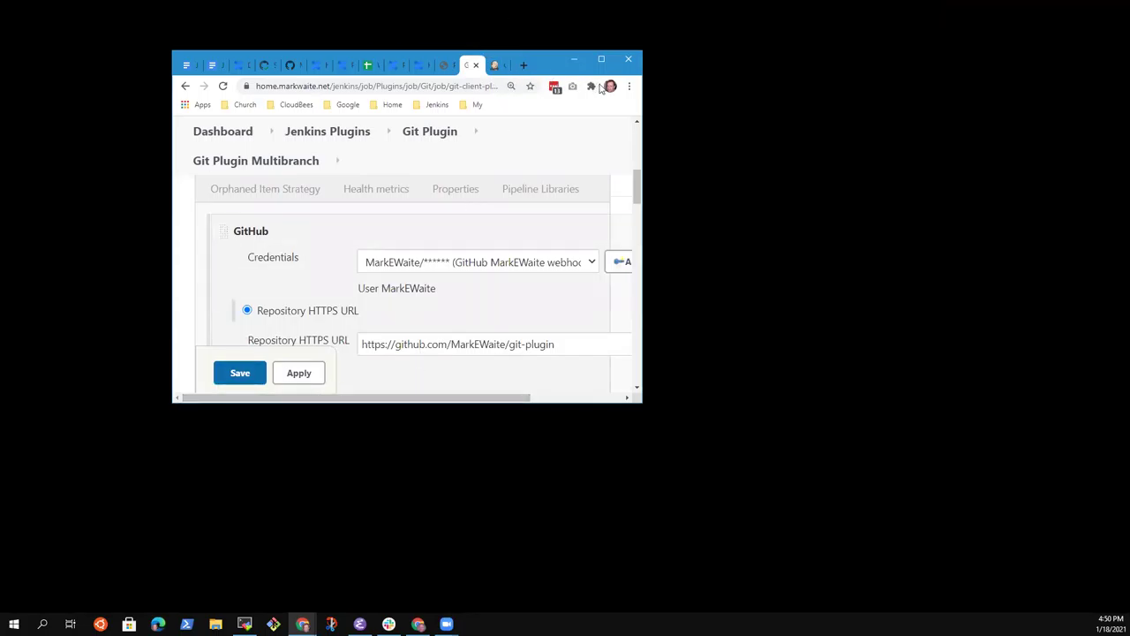
# Step: Enlarge the browser window to the 1280x960 preset
pyautogui.rightClick(640, 104)
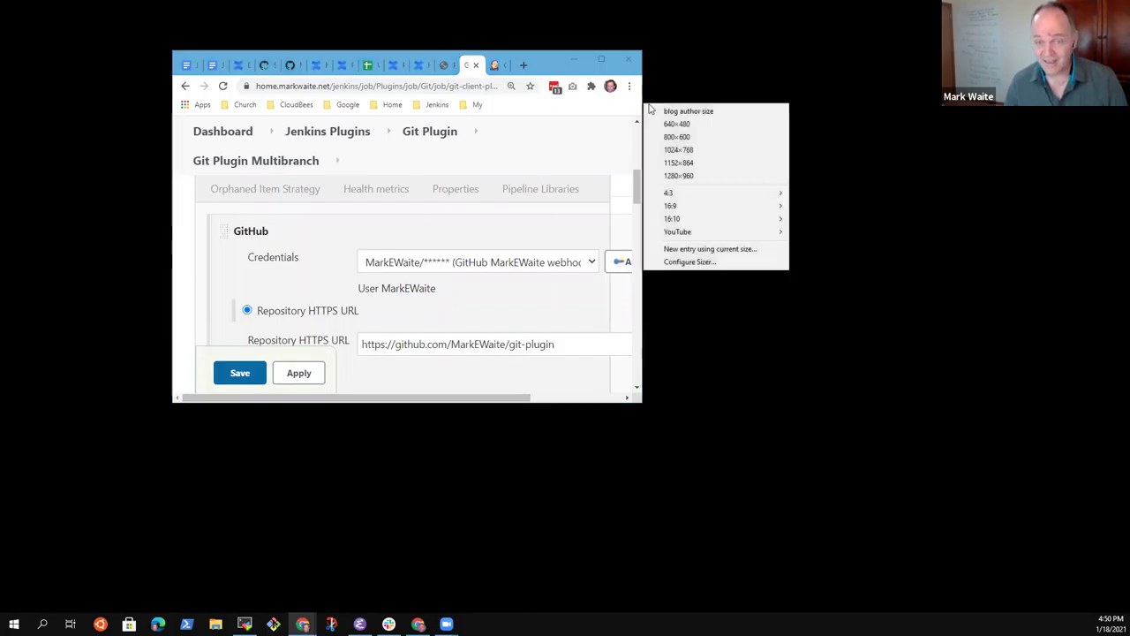
pyautogui.click(688, 160)
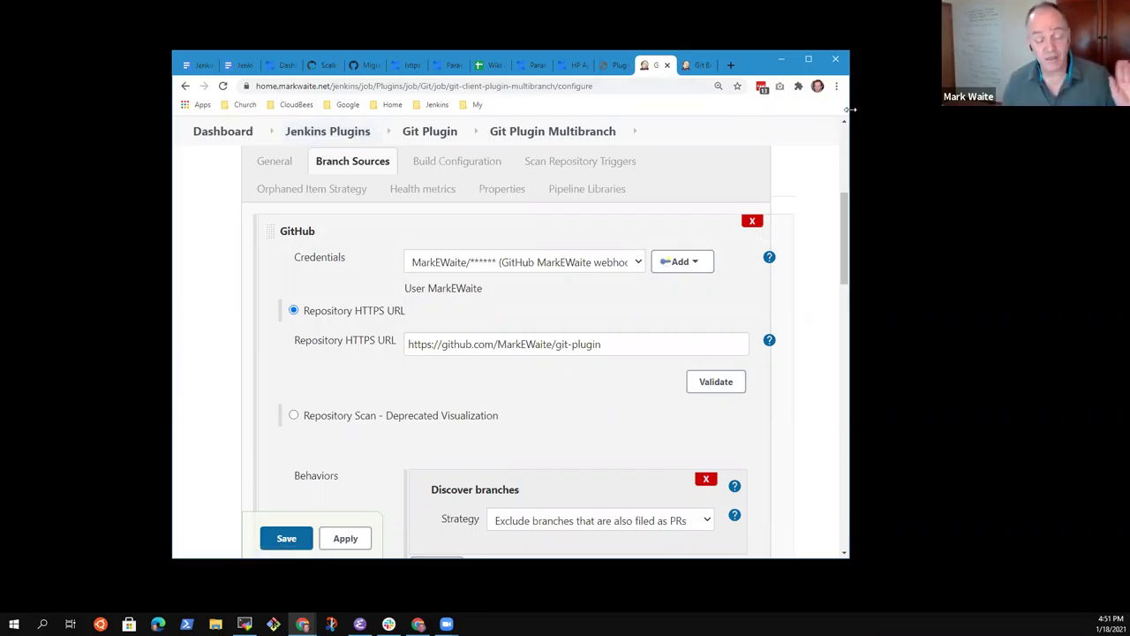
pyautogui.moveTo(850, 109); pyautogui.dragTo(932, 110)
pyautogui.rightClick(932, 111)
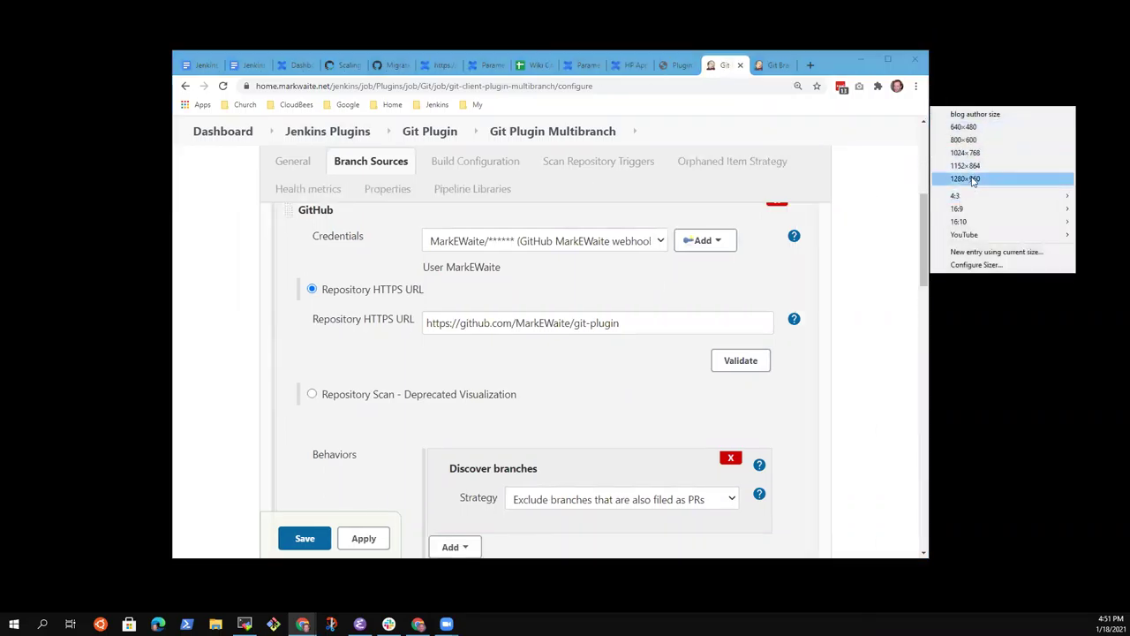
pyautogui.click(971, 178)
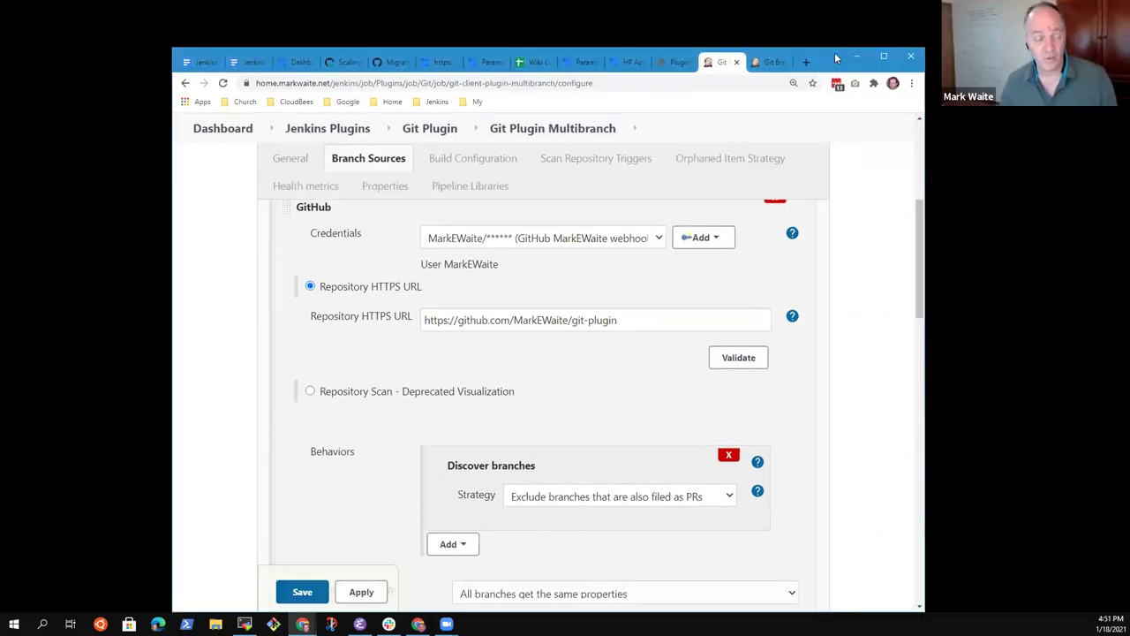
# Step: Outdent the empty bullet and write 'Need more hands helping us test and fix UI issues in the table to div change'
pyautogui.click(249, 49)
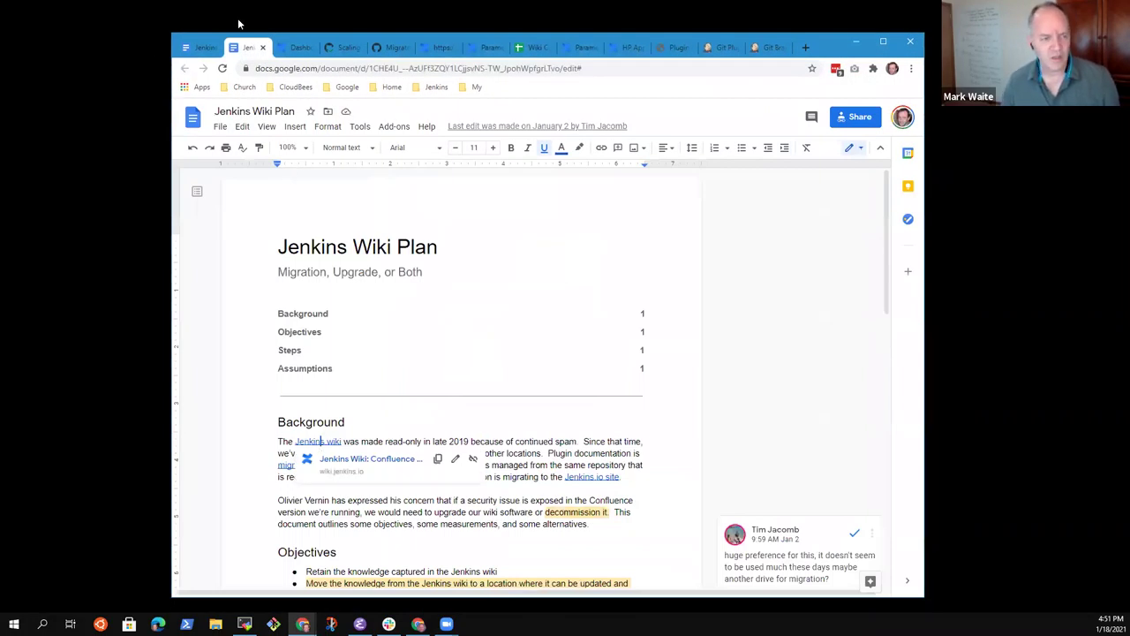
pyautogui.click(202, 48)
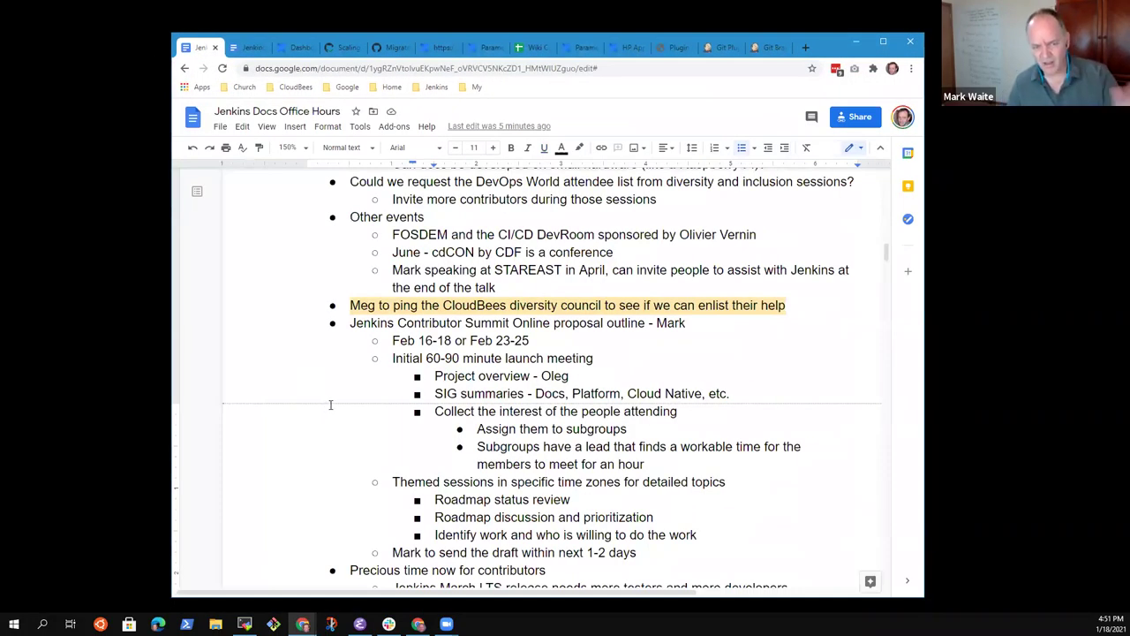
pyautogui.scroll(-3, 371, 410)
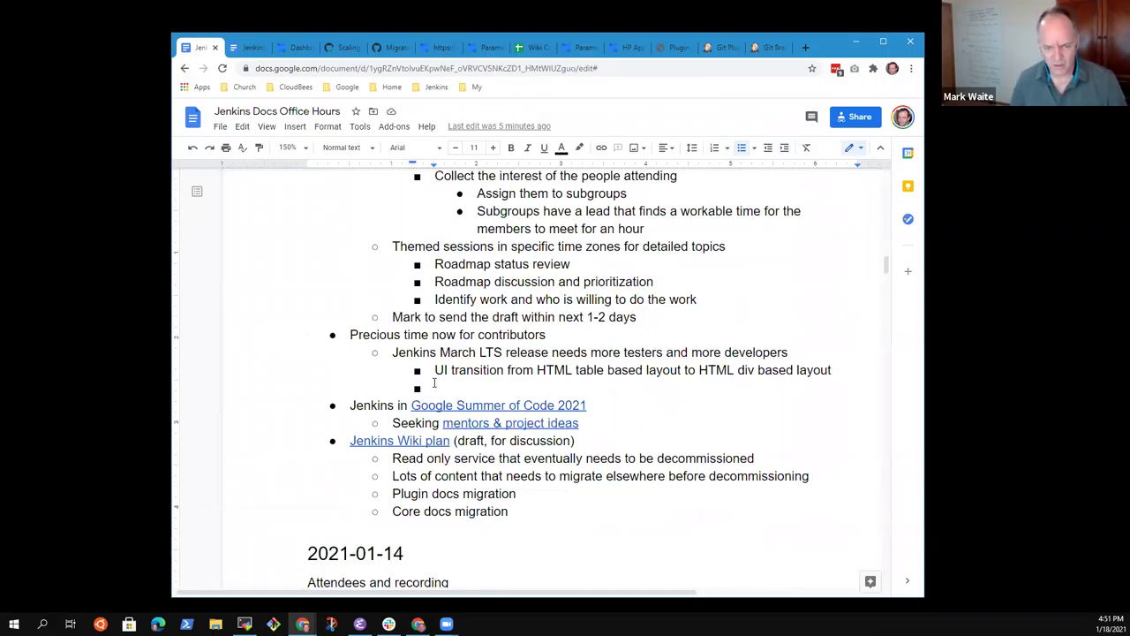
pyautogui.hotkey('shift', 'Tab')
pyautogui.write('Need ')
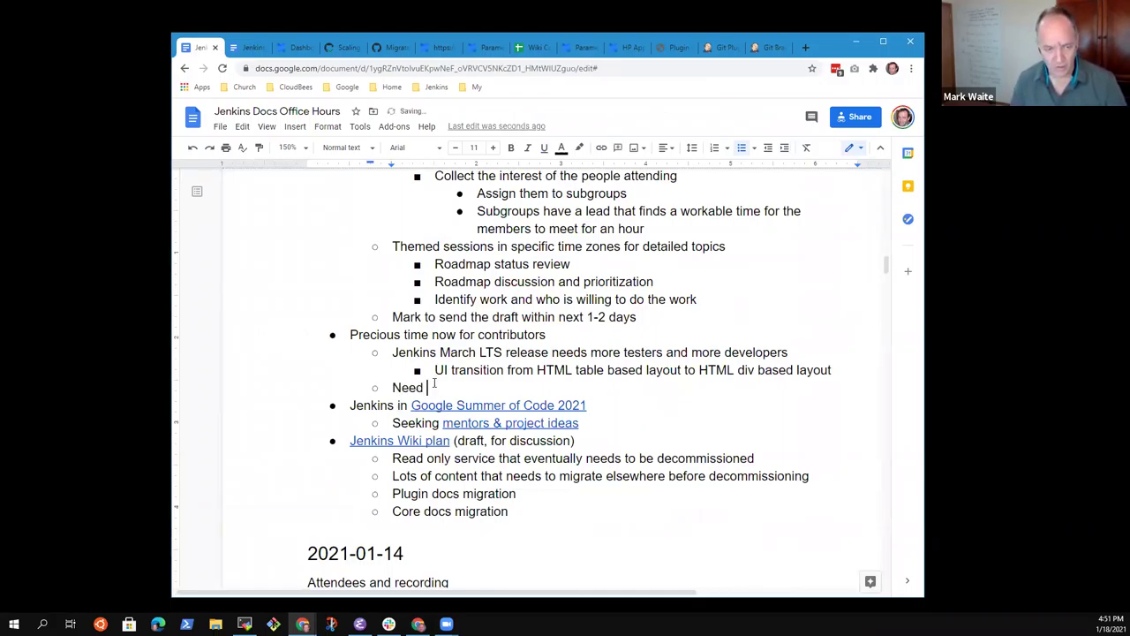
pyautogui.write('more hands help')
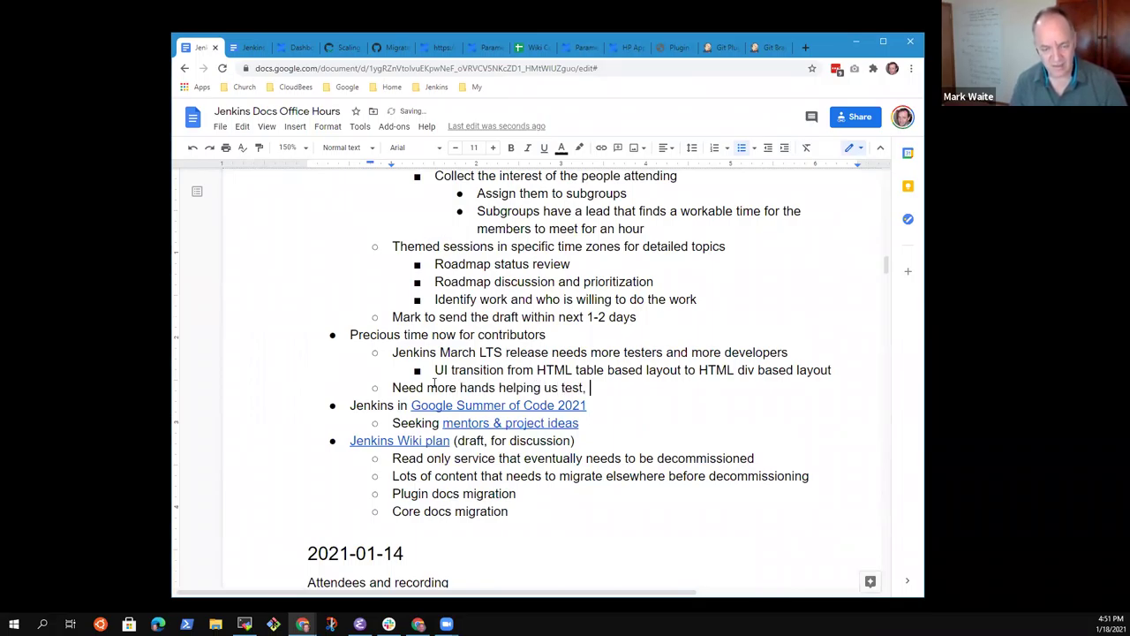
pyautogui.write('ing us test and fix UI issues in ')
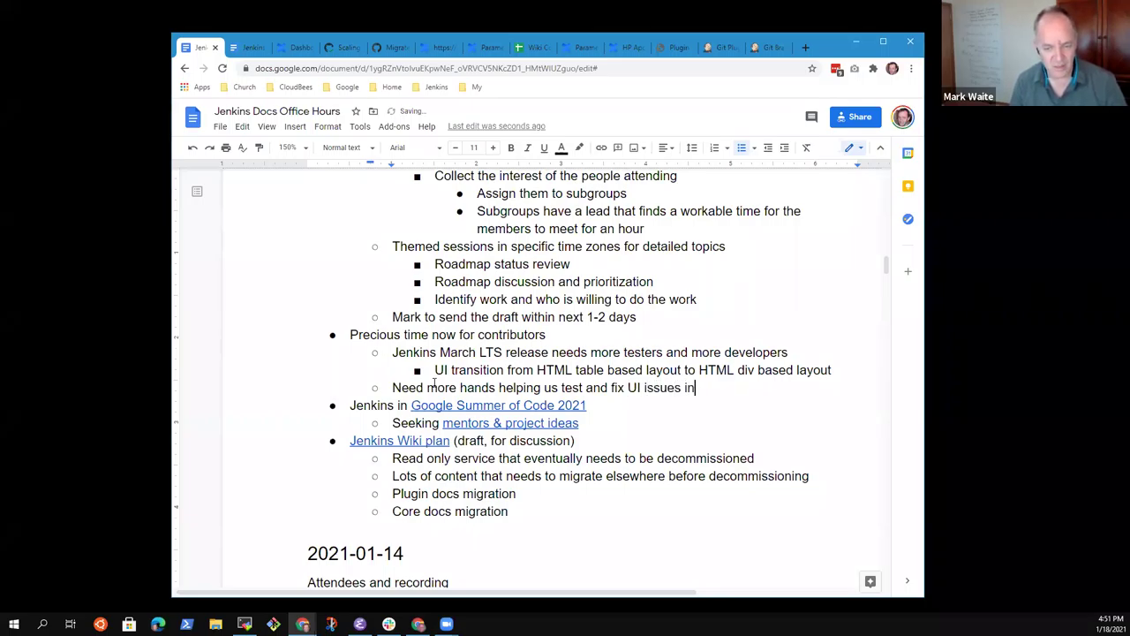
pyautogui.write('the ')
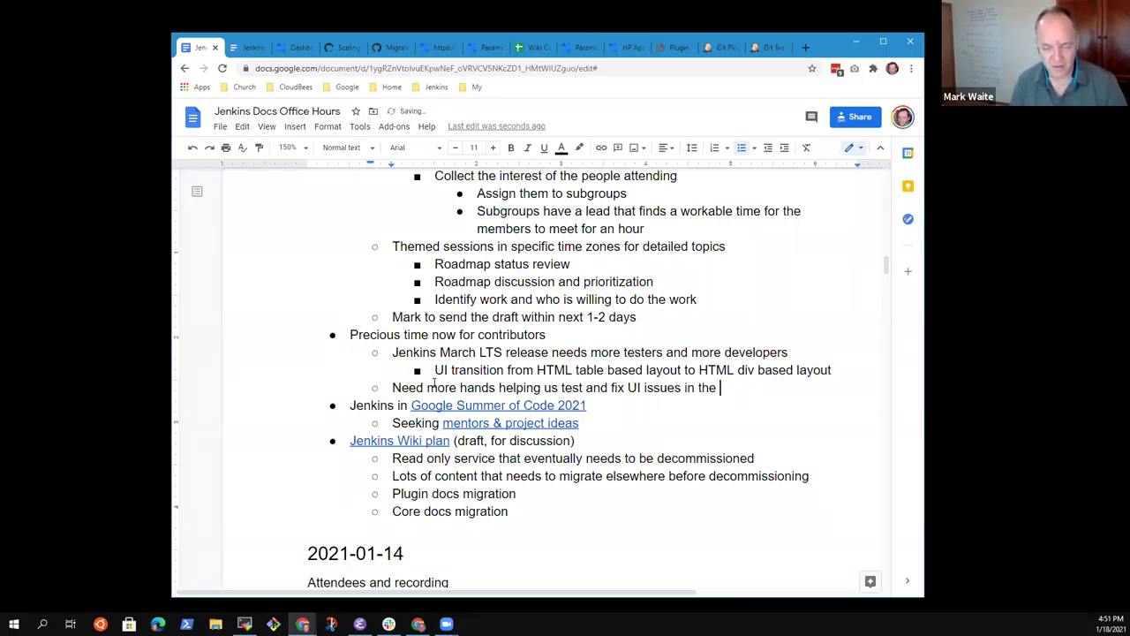
pyautogui.write('table to div')
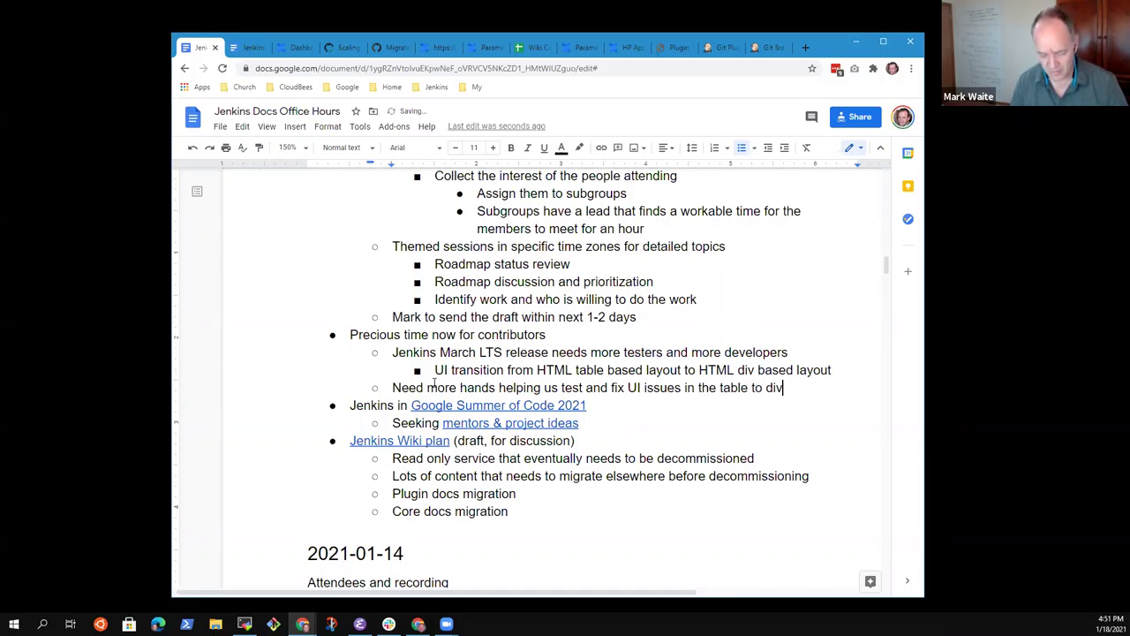
pyautogui.write(' change')
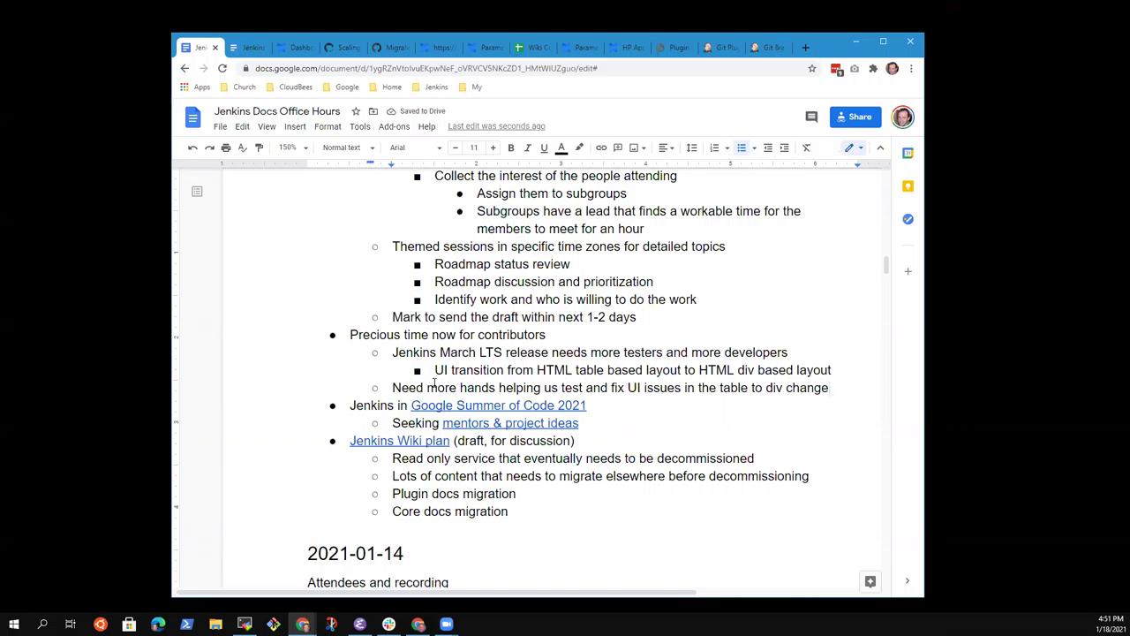
# Step: Add an indented sub-bullet 'Documentation screenshots need to be updated to'
pyautogui.press('Return')
pyautogui.press('Tab')
pyautogui.write('Document')
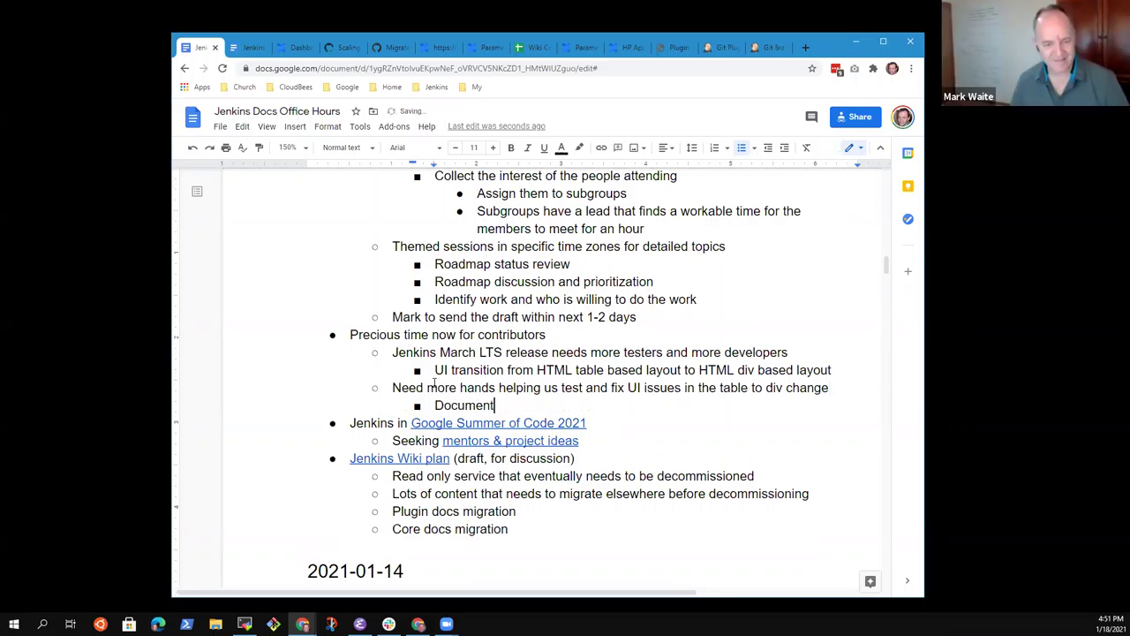
pyautogui.write('ation screenshots ')
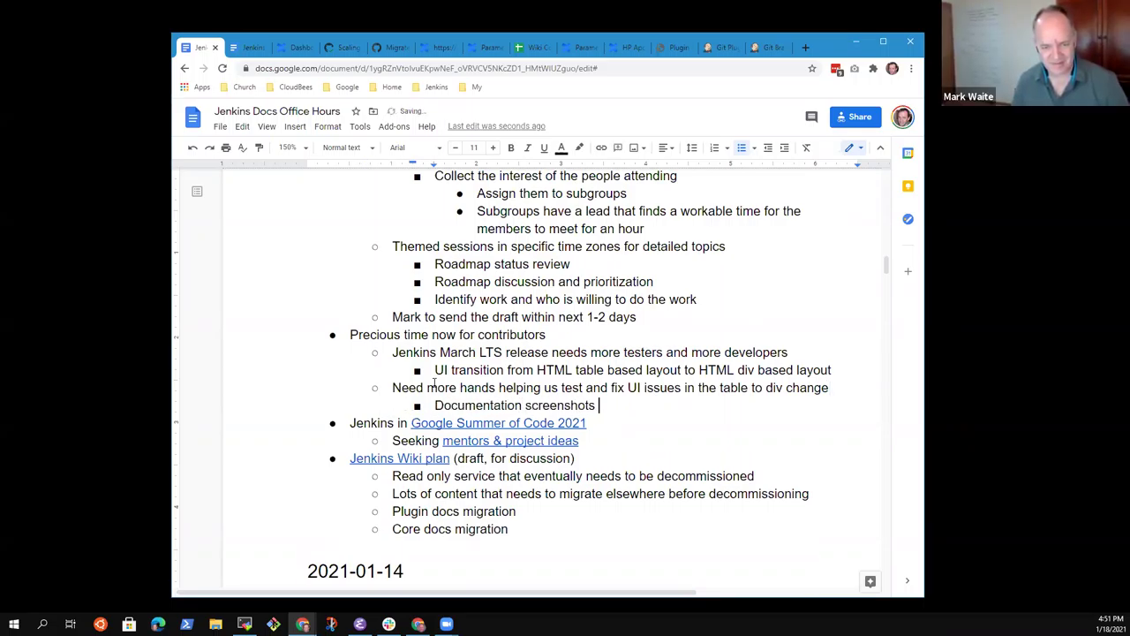
pyautogui.write('need to be upda')
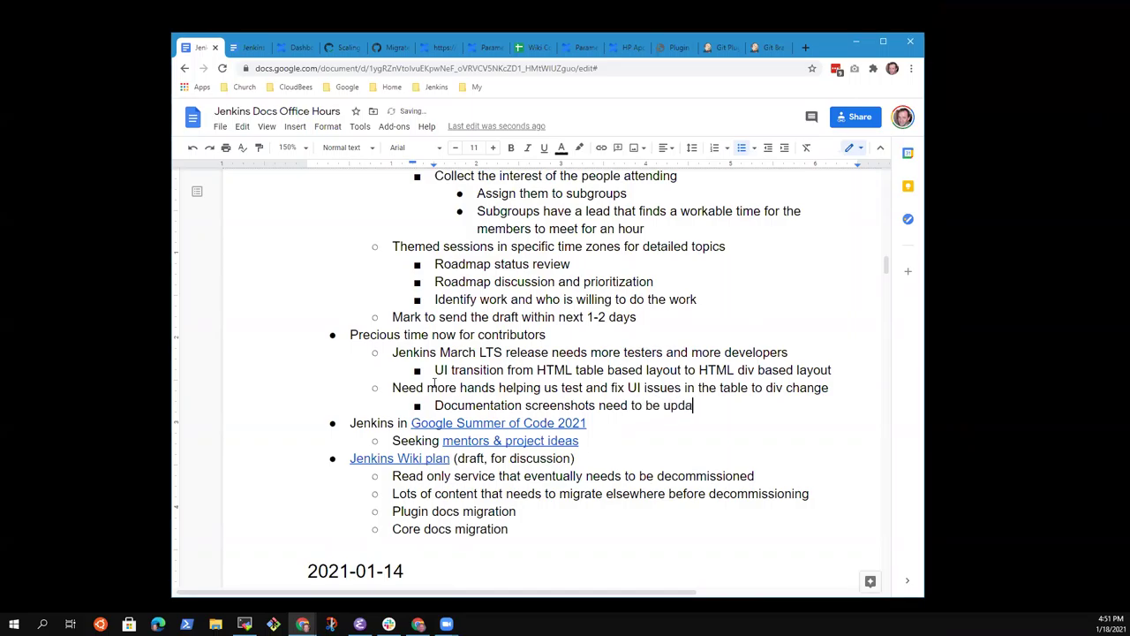
pyautogui.write('ted to')
# Step: In the Git Plugin Multibranch configuration, toggle the Credentials help text on and off twice
pyautogui.click(725, 50)
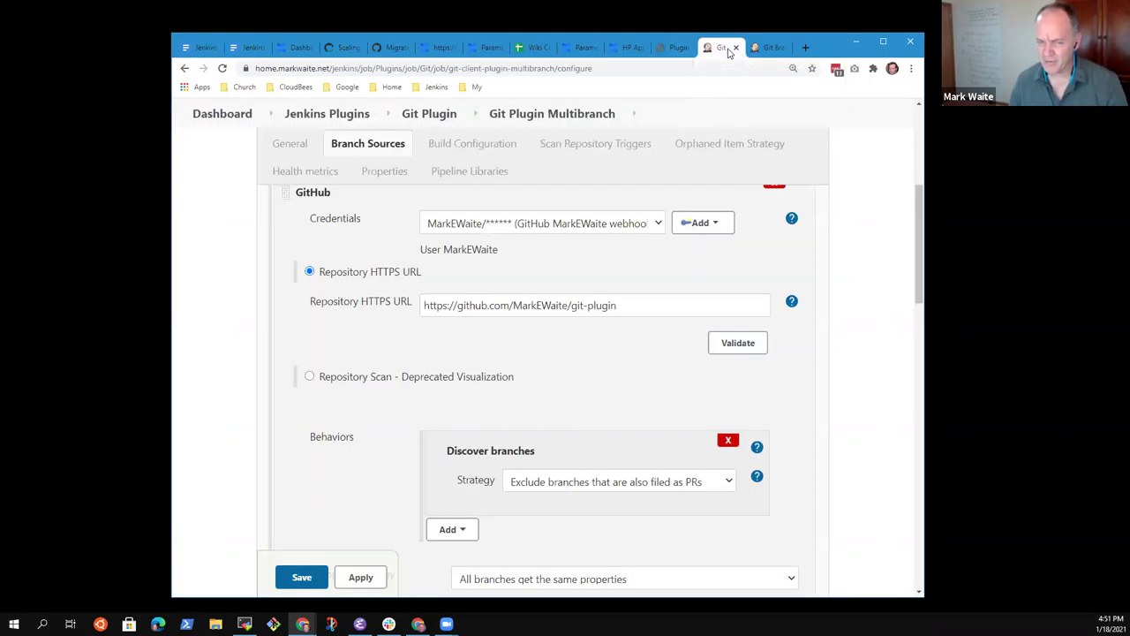
pyautogui.click(792, 218)
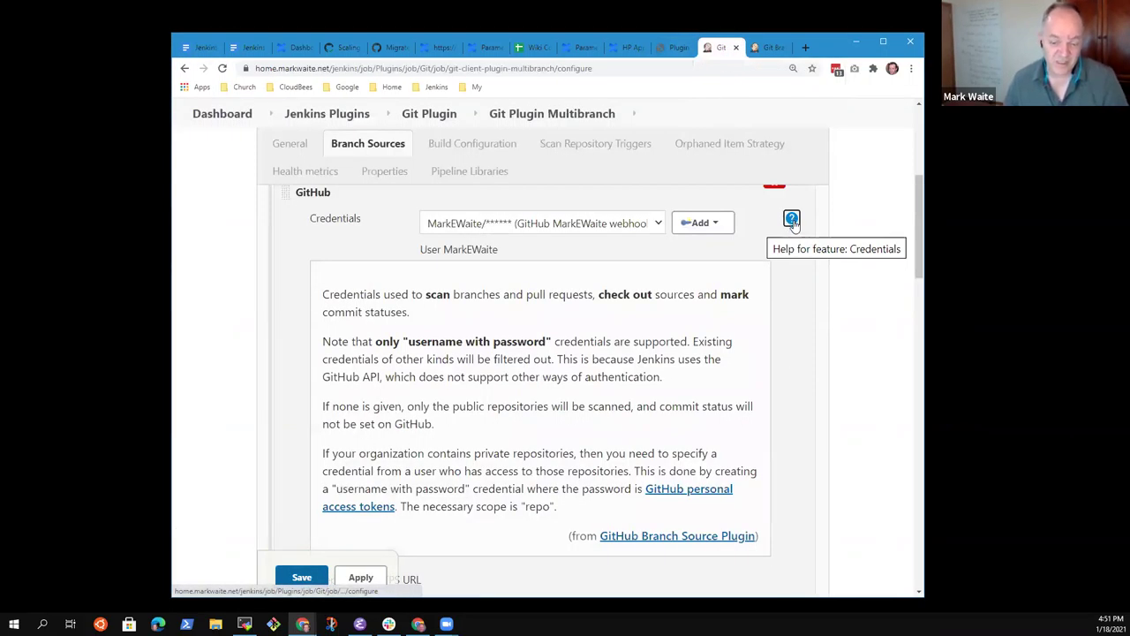
pyautogui.click(792, 219)
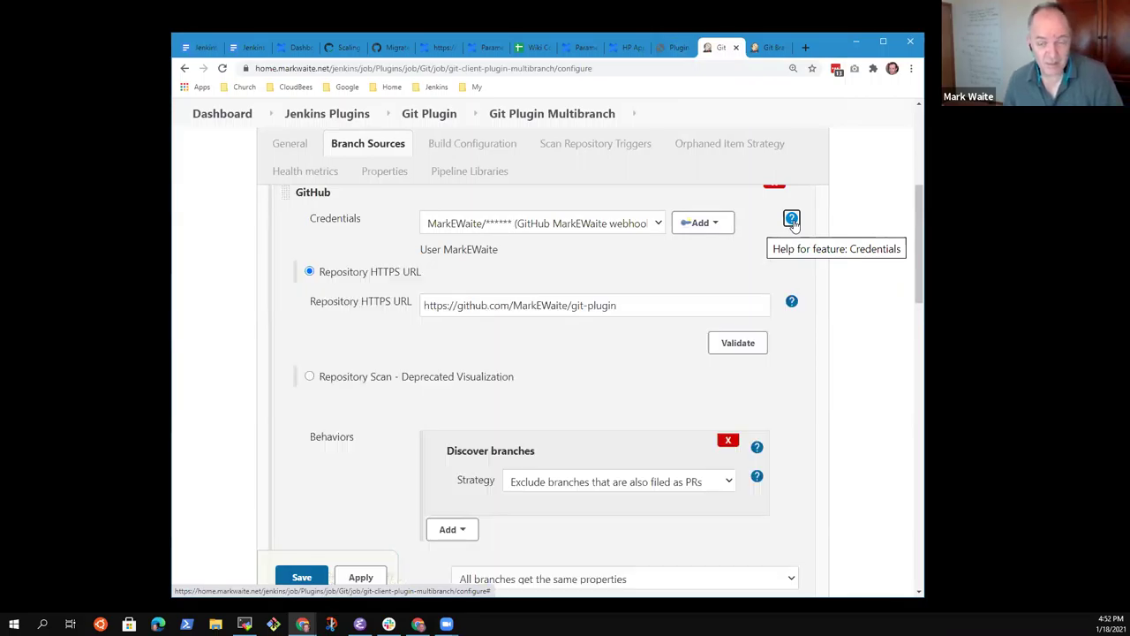
pyautogui.click(792, 220)
pyautogui.click(792, 220)
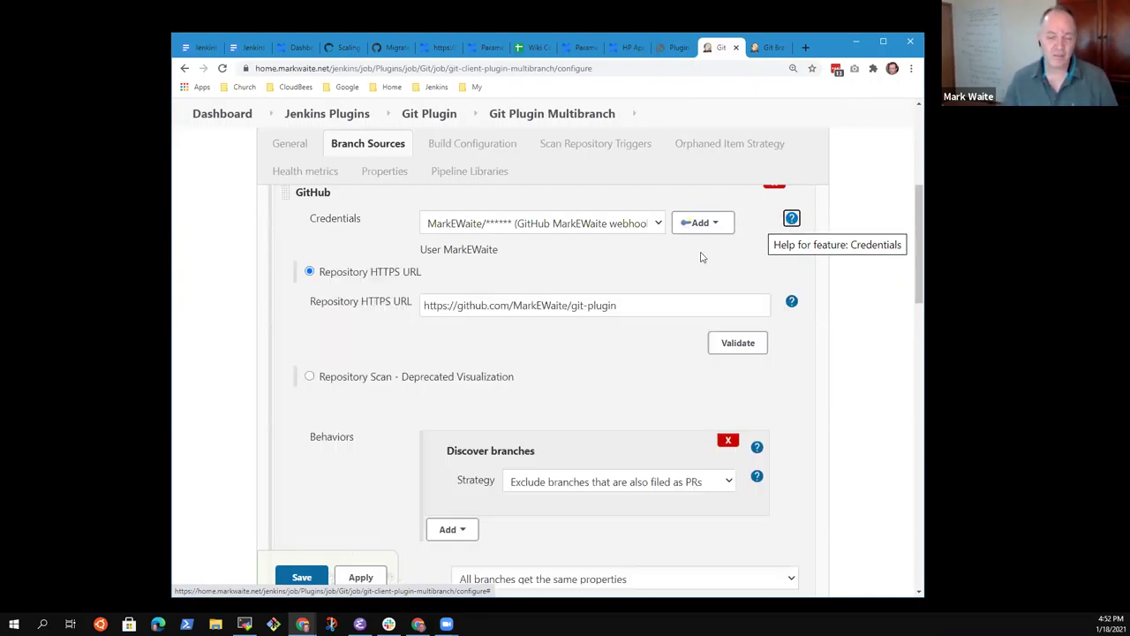
# Step: Show the Git Branches - Jenkinsfile (GitHub) configuration, scrolled up to its Behaviors
pyautogui.click(769, 47)
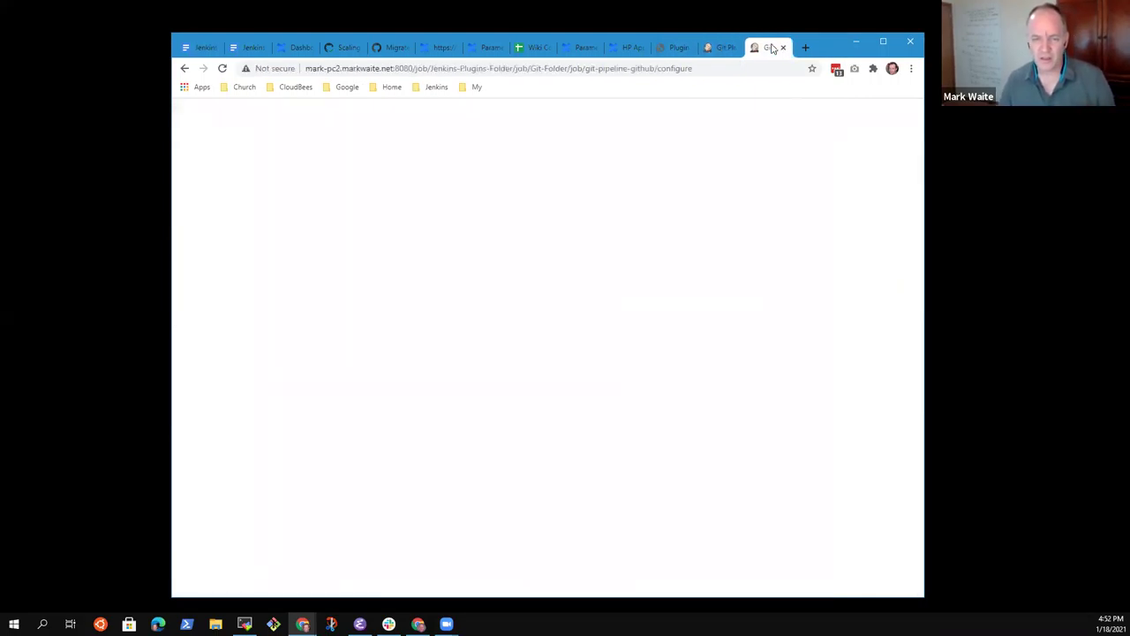
pyautogui.scroll(10, 795, 308)
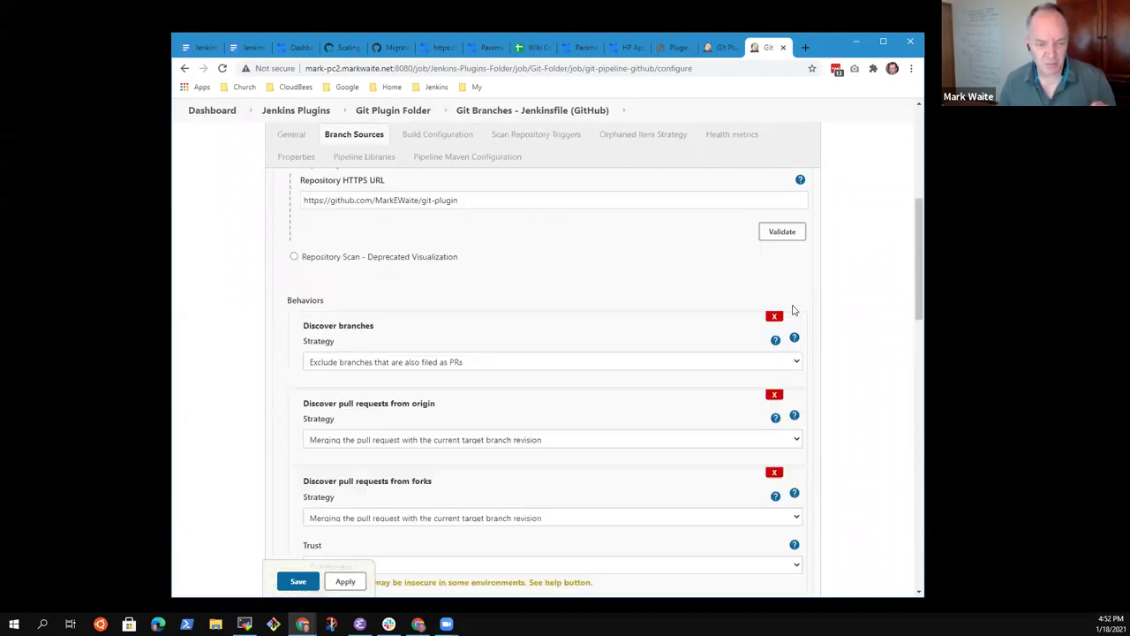
pyautogui.scroll(3, 793, 308)
# Step: Complete the screenshots note in the Office Hours doc with 'match new UI'
pyautogui.click(249, 48)
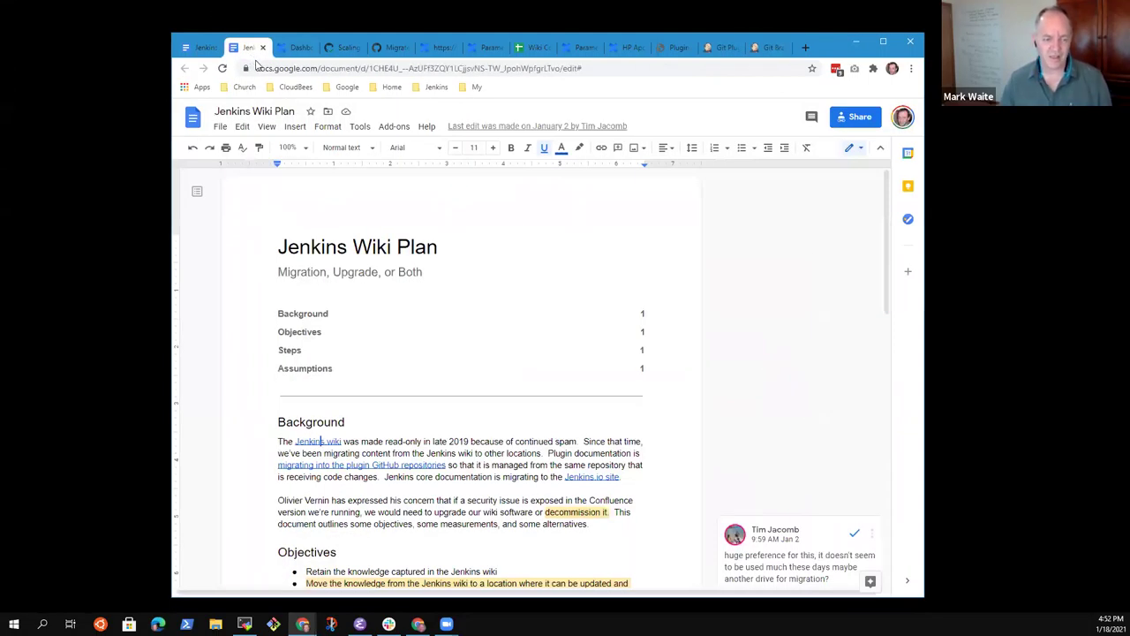
pyautogui.click(203, 48)
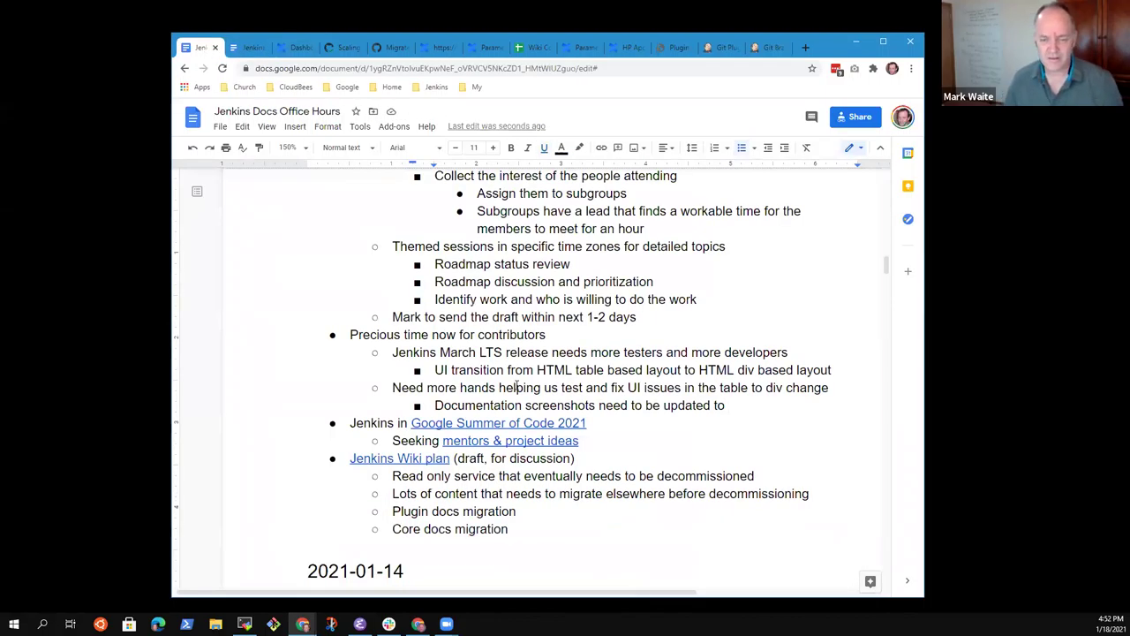
pyautogui.write('match new')
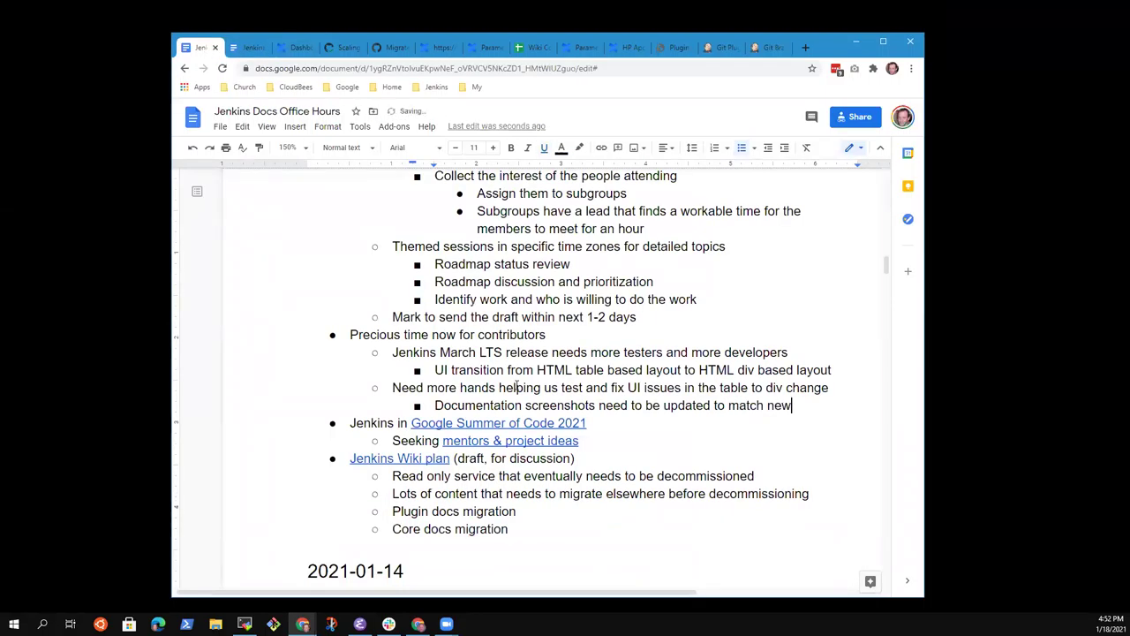
pyautogui.write(' UI')
# Step: Add the line 'See the git plugin docs for new screenshots' below it
pyautogui.press('Return')
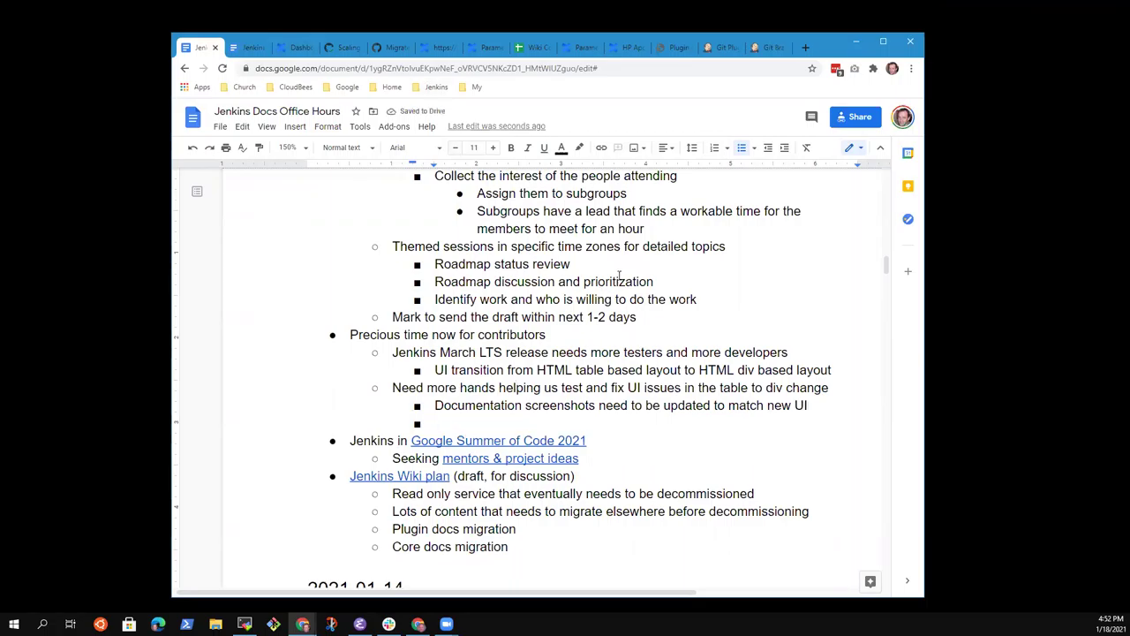
pyautogui.write('See the git plugin docs ')
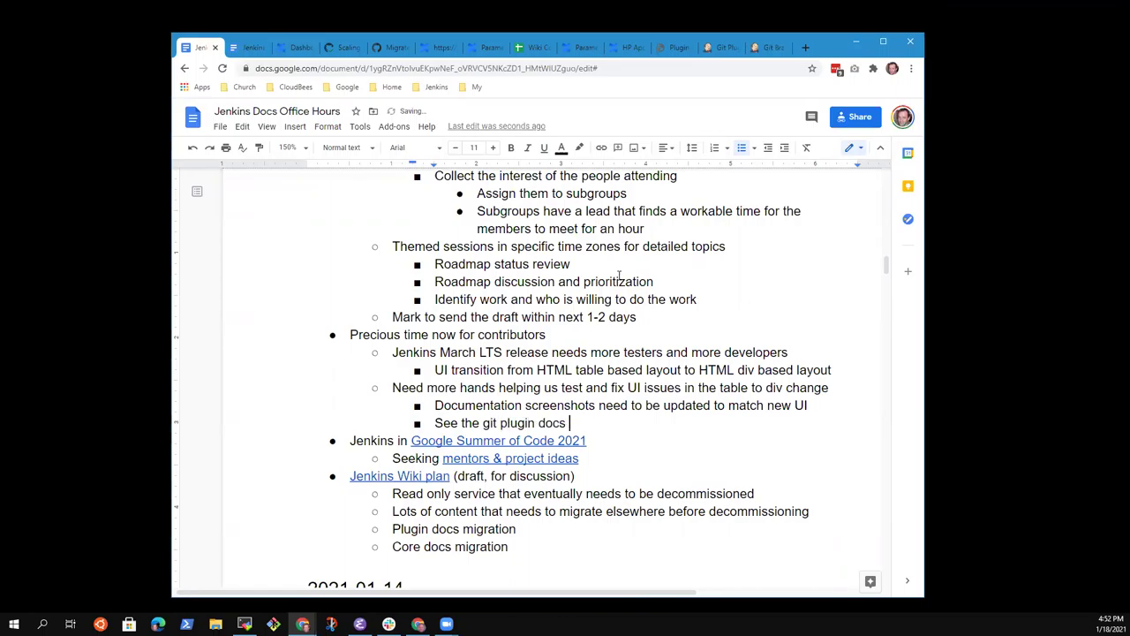
pyautogui.write('for new screenshots')
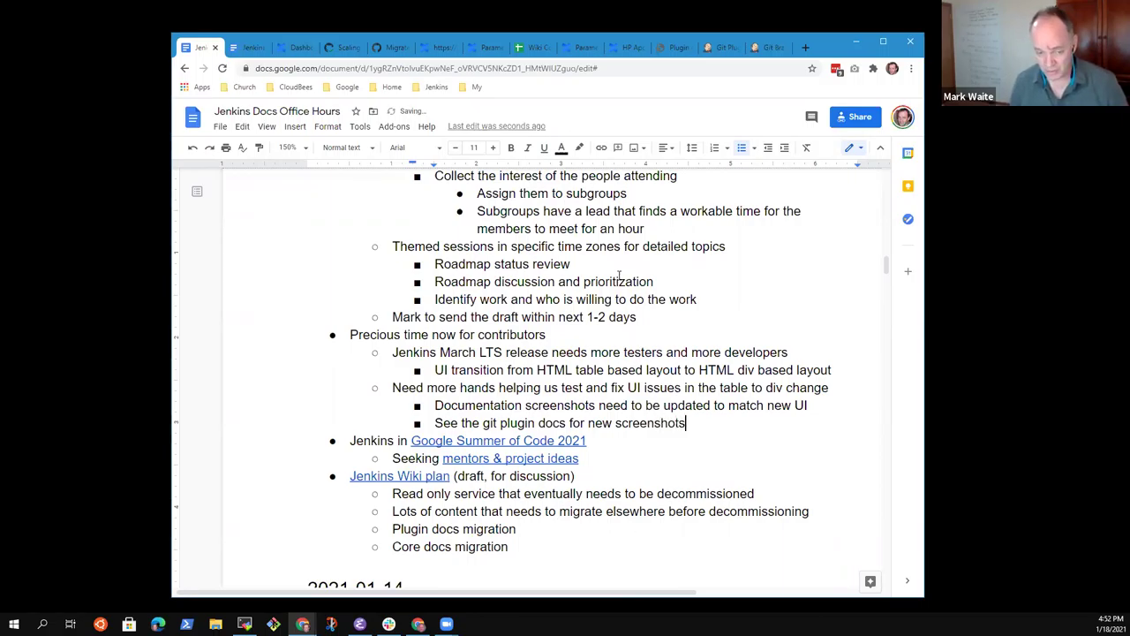
pyautogui.hotkey('ctrl', 'Left')
pyautogui.hotkey('ctrl', 'Left')
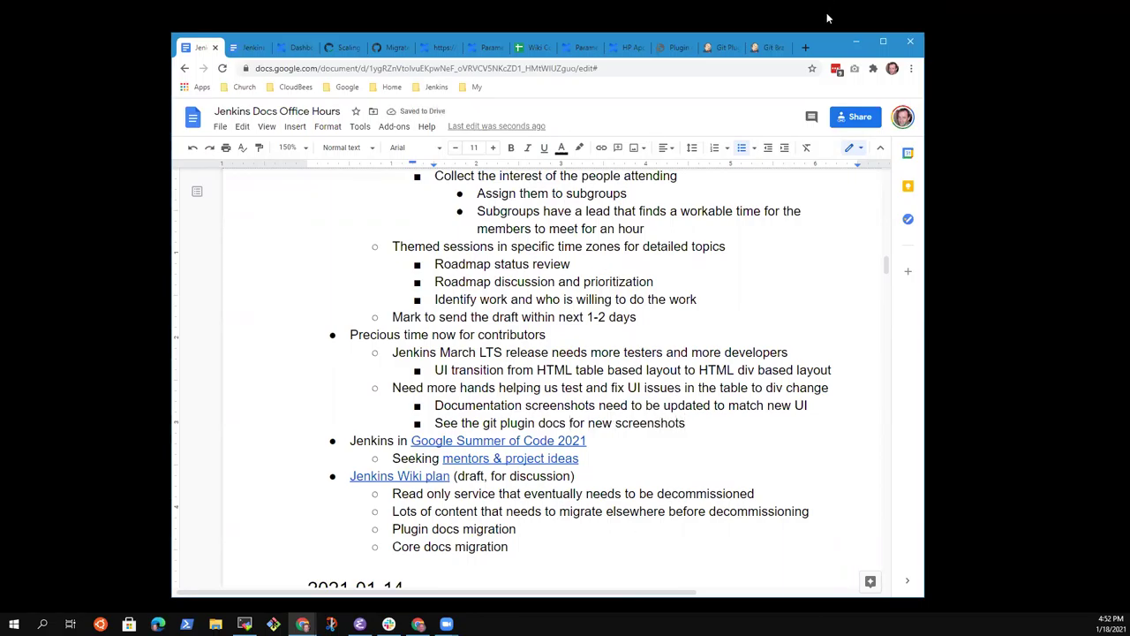
pyautogui.hotkey('ctrl', 't')
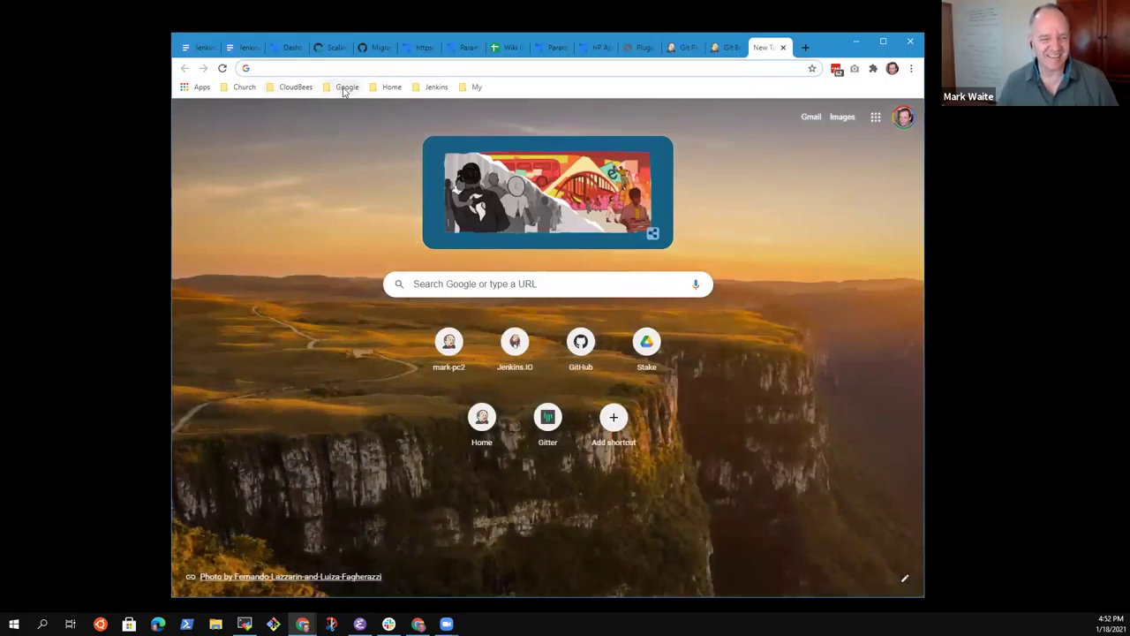
# Step: From the Jenkins > Plugins bookmark, search plugins for 'git' and open the Git plugin page
pyautogui.click(346, 87)
pyautogui.moveTo(296, 86)
pyautogui.moveTo(436, 86)
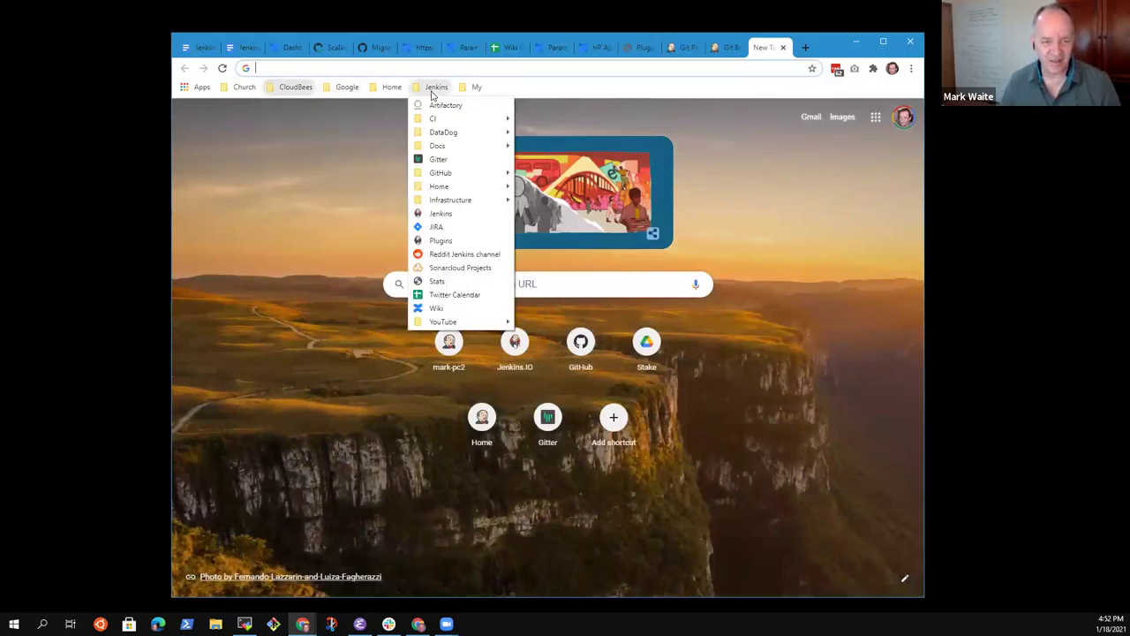
pyautogui.click(442, 240)
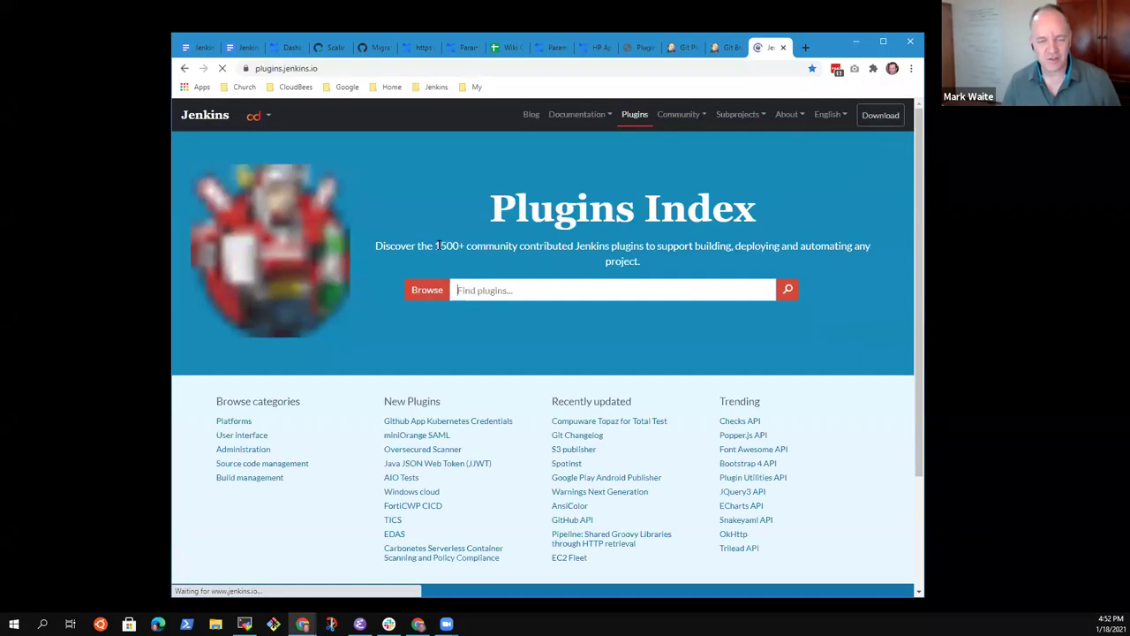
pyautogui.write('git')
pyautogui.press('Return')
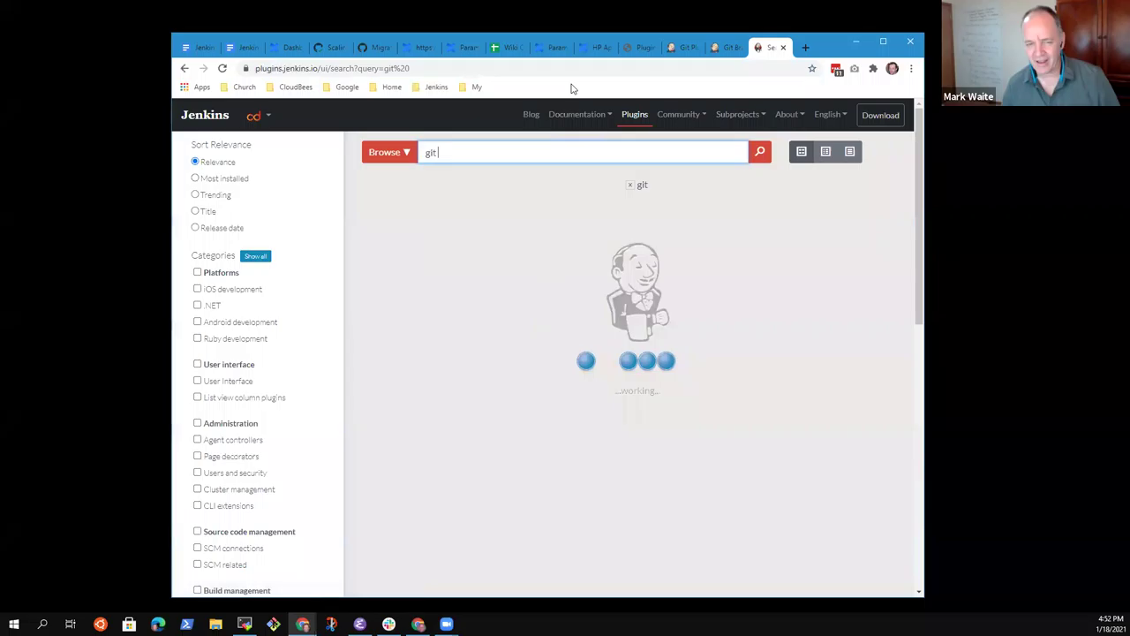
pyautogui.click(473, 251)
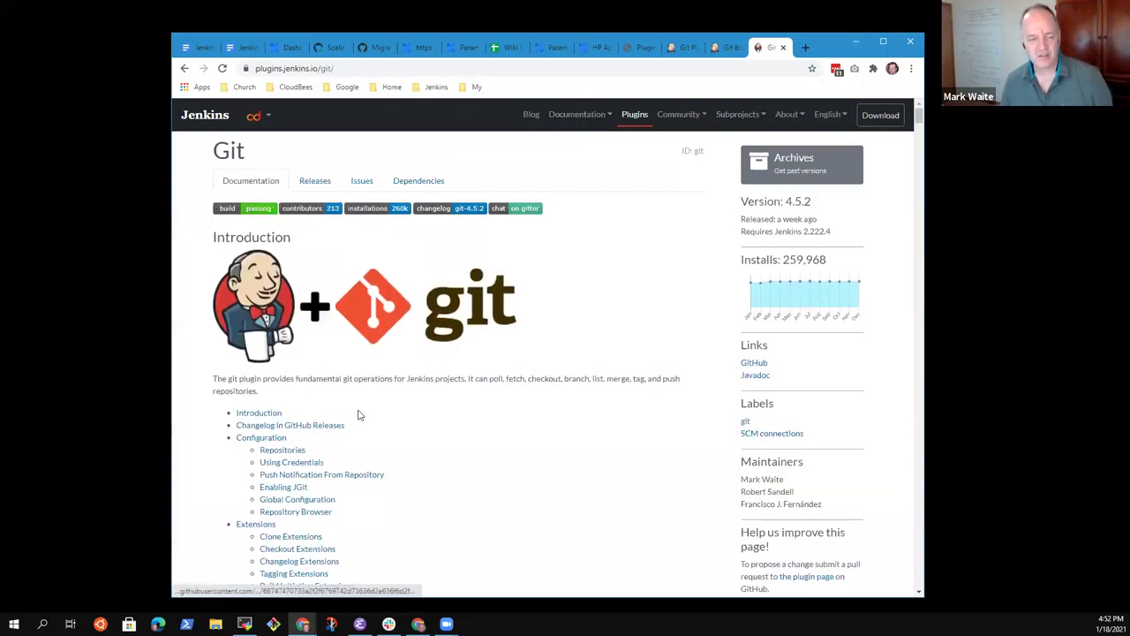
# Step: Read through the Git plugin documentation, resizing the browser window to 1280x960
pyautogui.scroll(-3, 526, 397)
pyautogui.scroll(-2, 528, 403)
pyautogui.scroll(3, 542, 421)
pyautogui.scroll(-5, 548, 421)
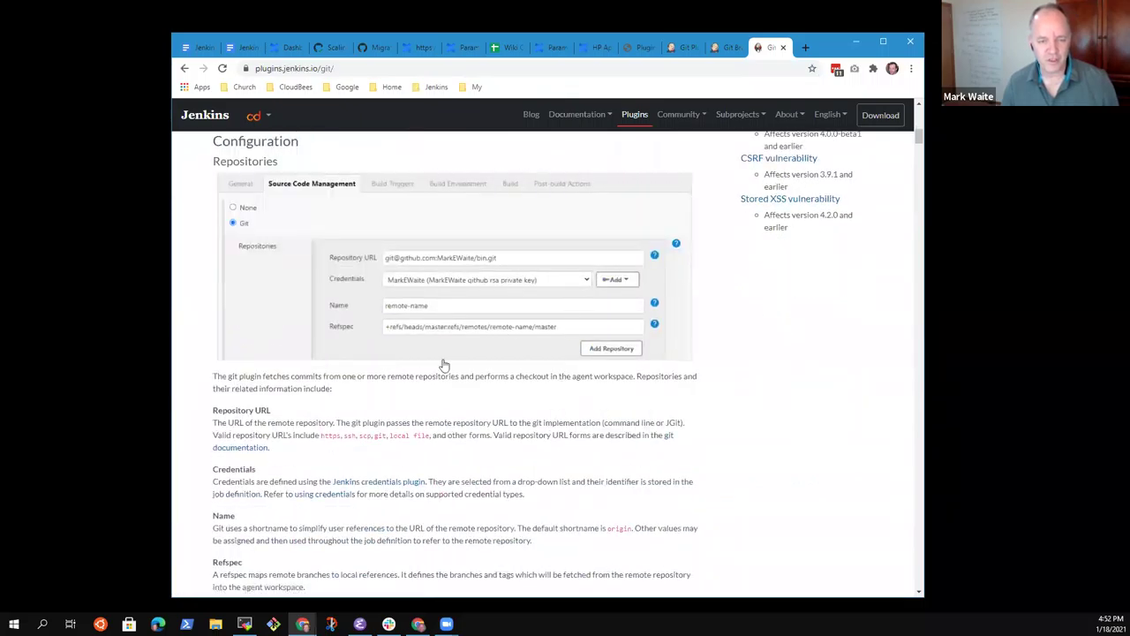
pyautogui.scroll(-1, 380, 320)
pyautogui.scroll(-15, 389, 320)
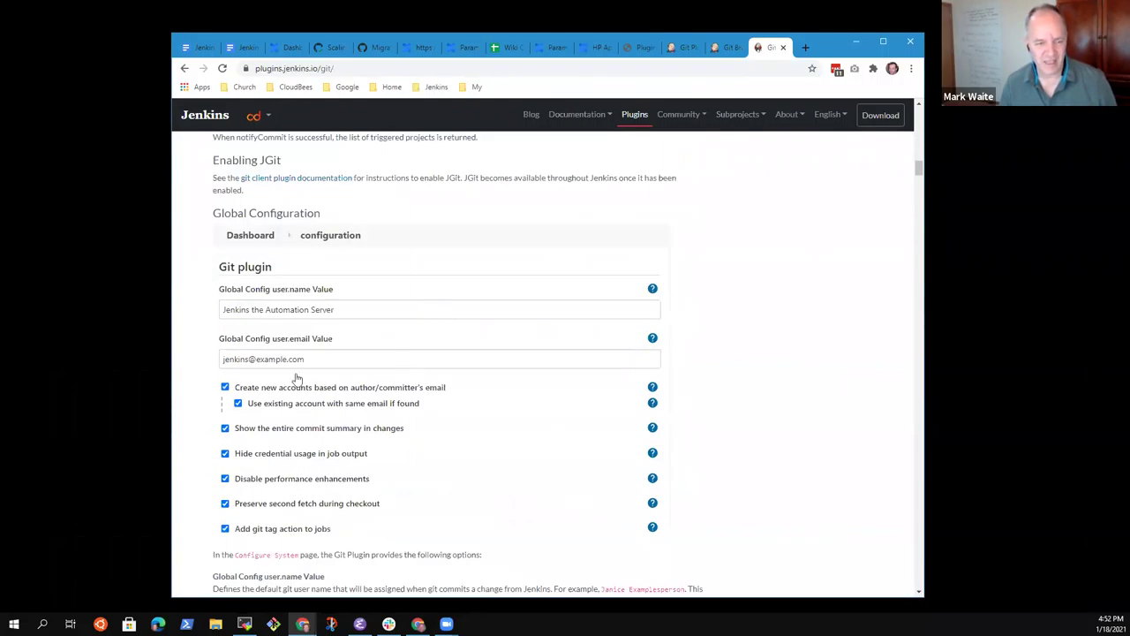
pyautogui.scroll(-2, 348, 370)
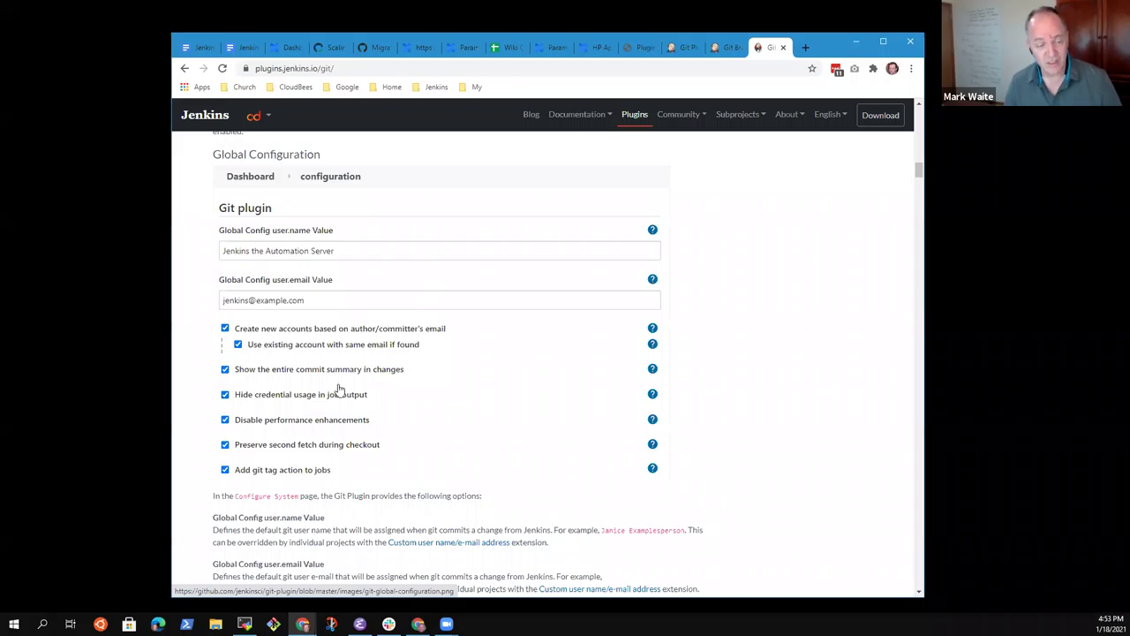
pyautogui.rightClick(924, 83)
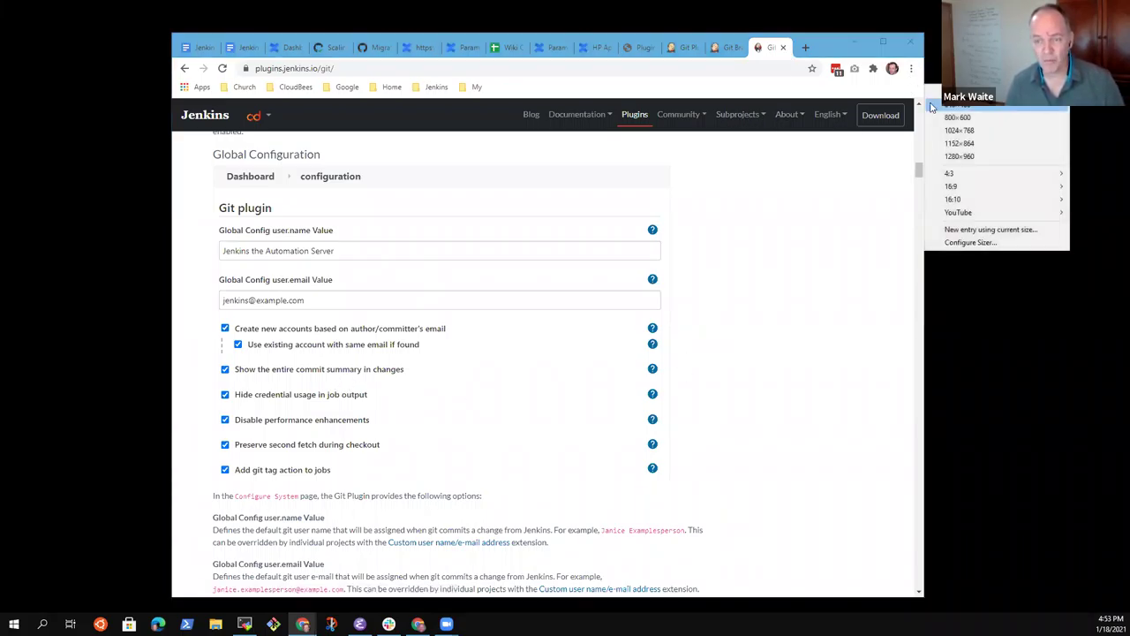
pyautogui.click(953, 116)
pyautogui.scroll(-3, 358, 318)
pyautogui.scroll(2, 365, 320)
pyautogui.scroll(2, 367, 319)
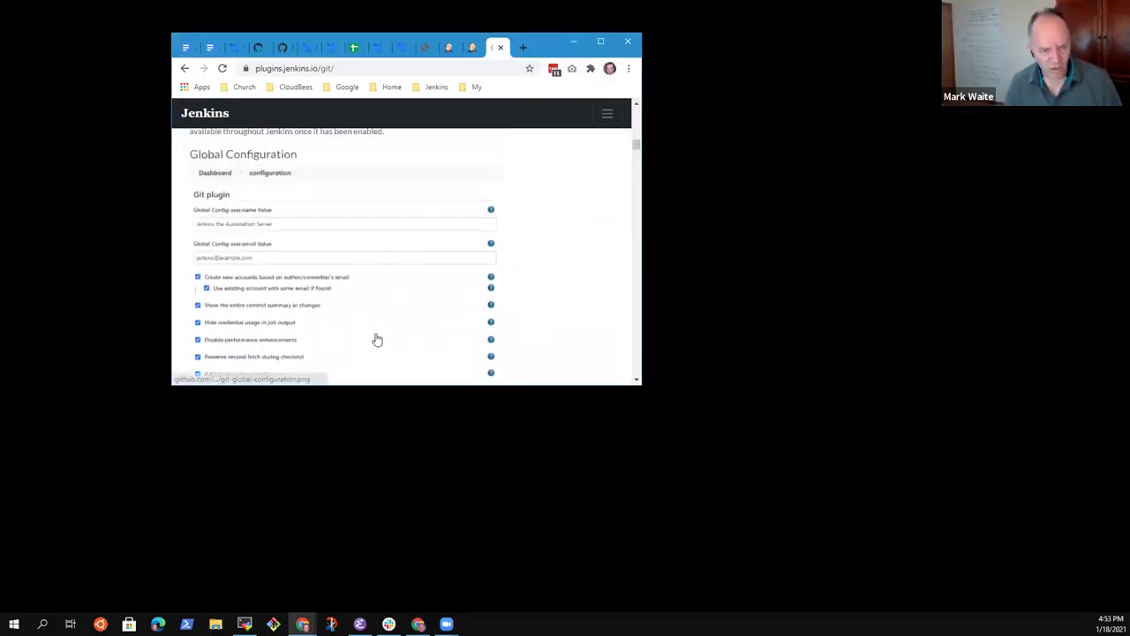
pyautogui.rightClick(642, 81)
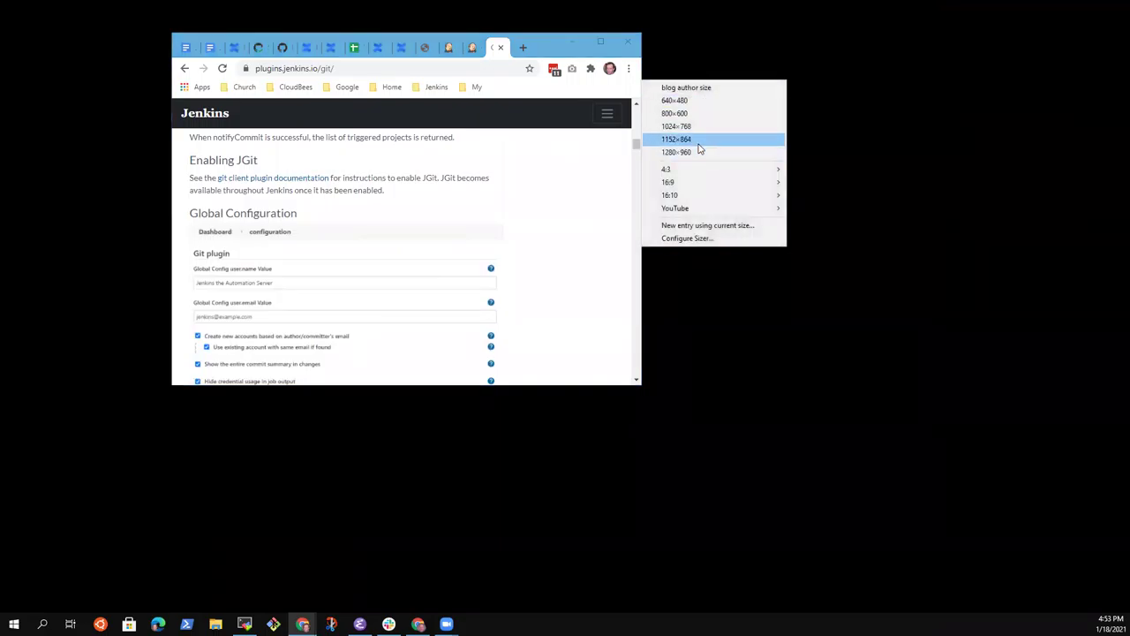
pyautogui.click(694, 151)
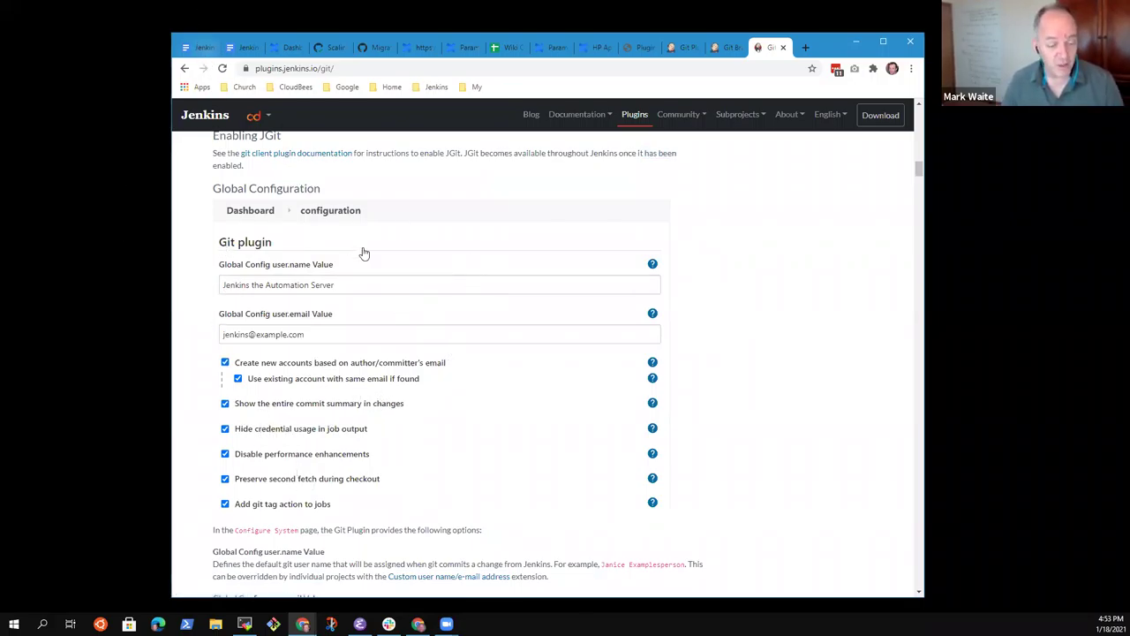
# Step: Jump to the Global Configuration section and select its page address for copying
pyautogui.scroll(-3, 371, 256)
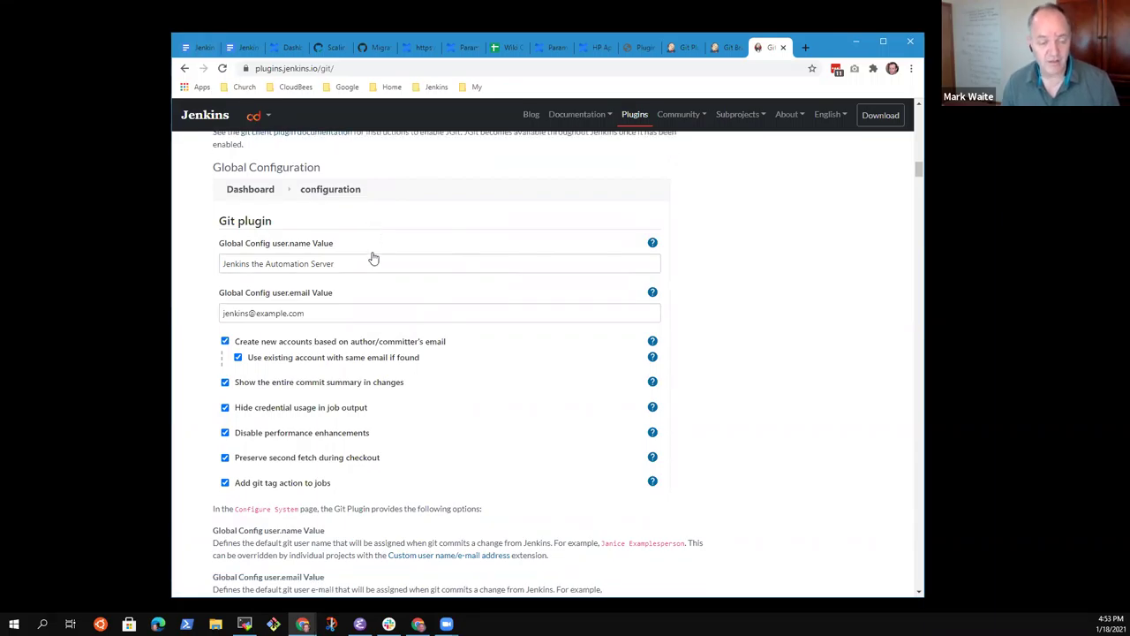
pyautogui.click(201, 53)
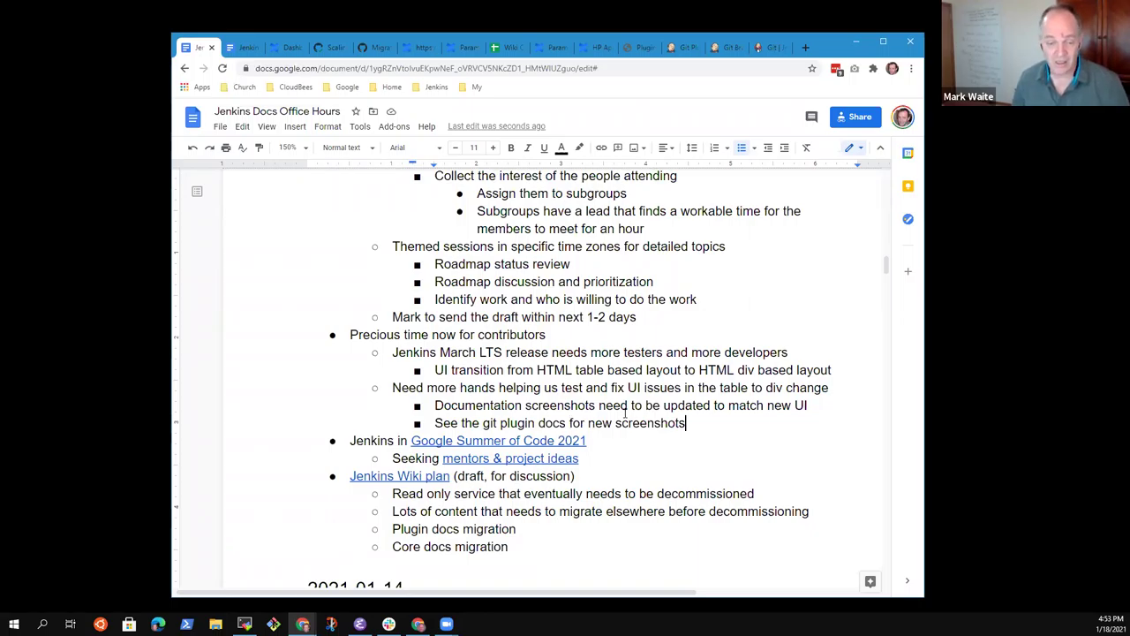
pyautogui.click(775, 49)
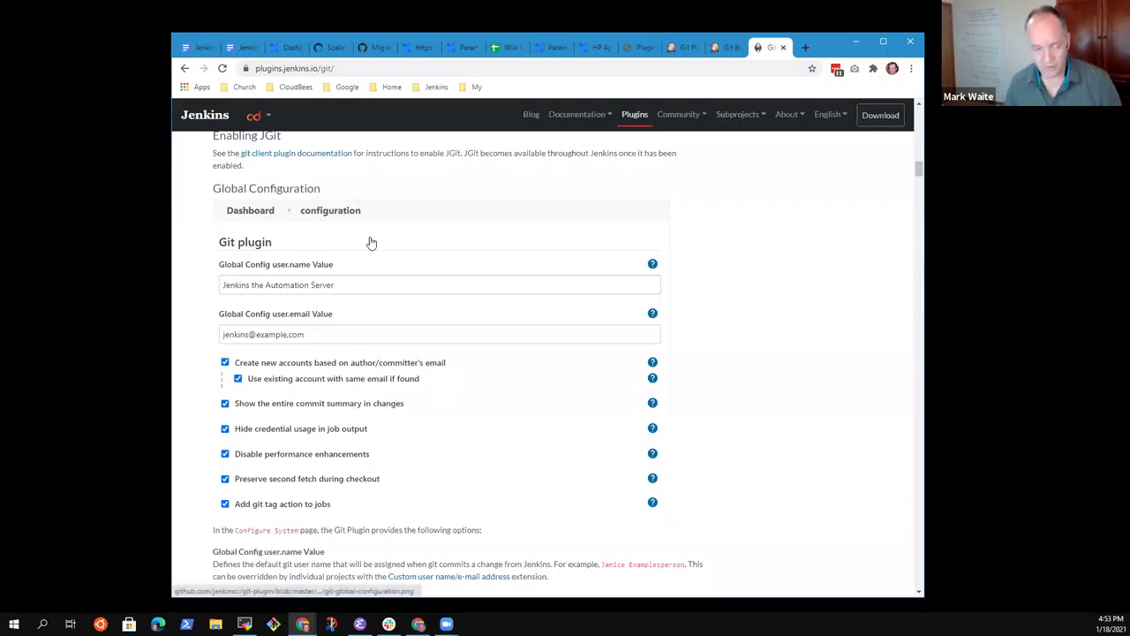
pyautogui.scroll(10, 369, 243)
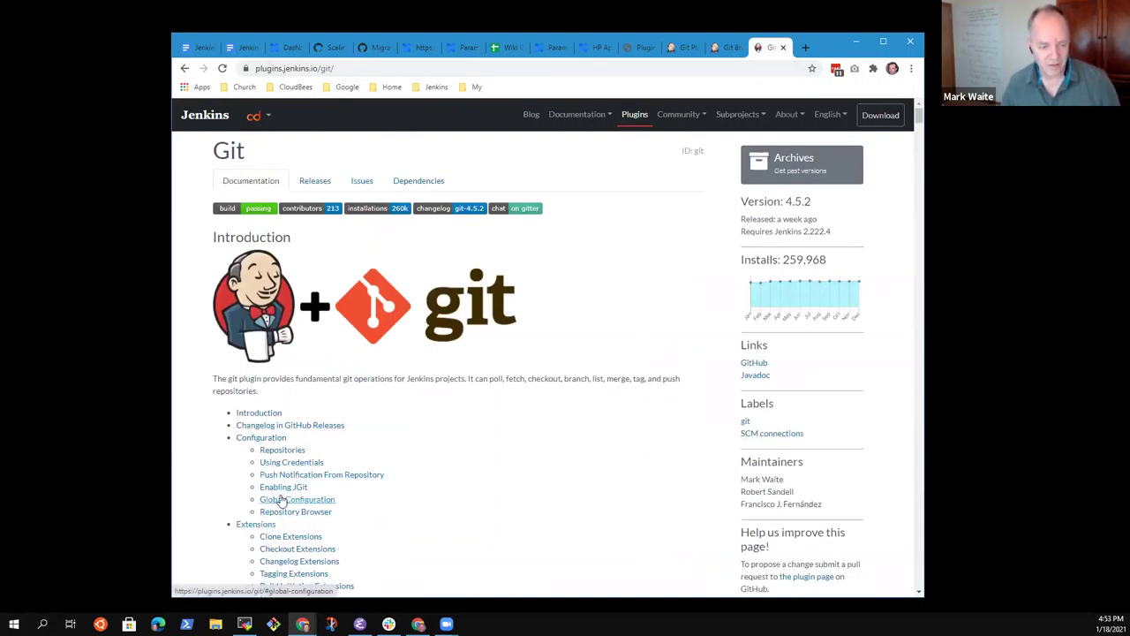
pyautogui.scroll(-3, 282, 495)
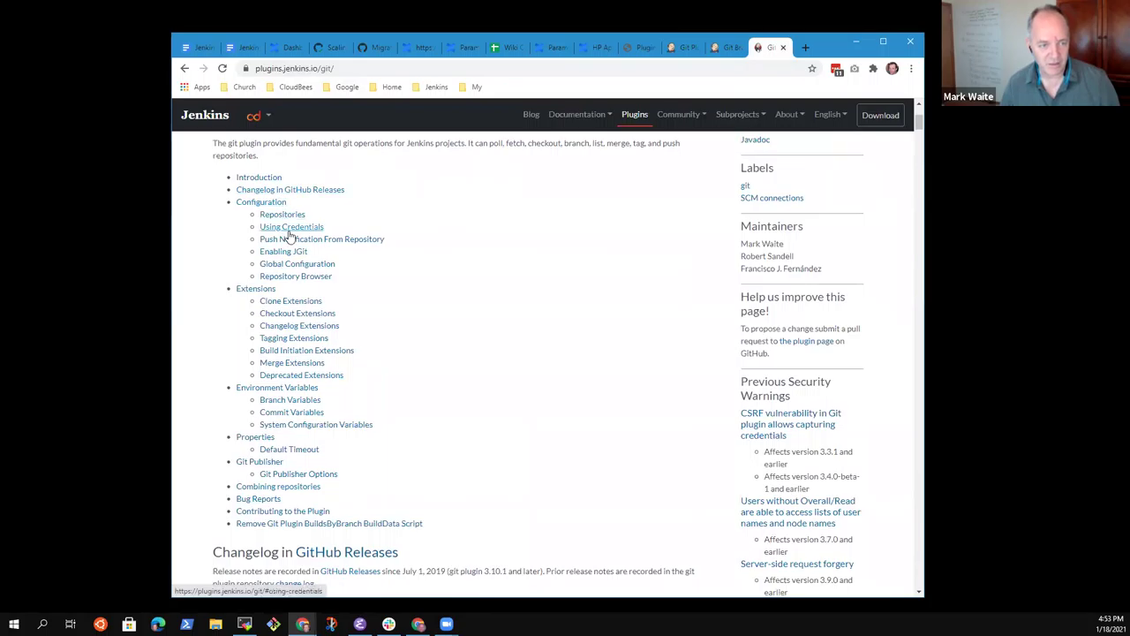
pyautogui.click(304, 265)
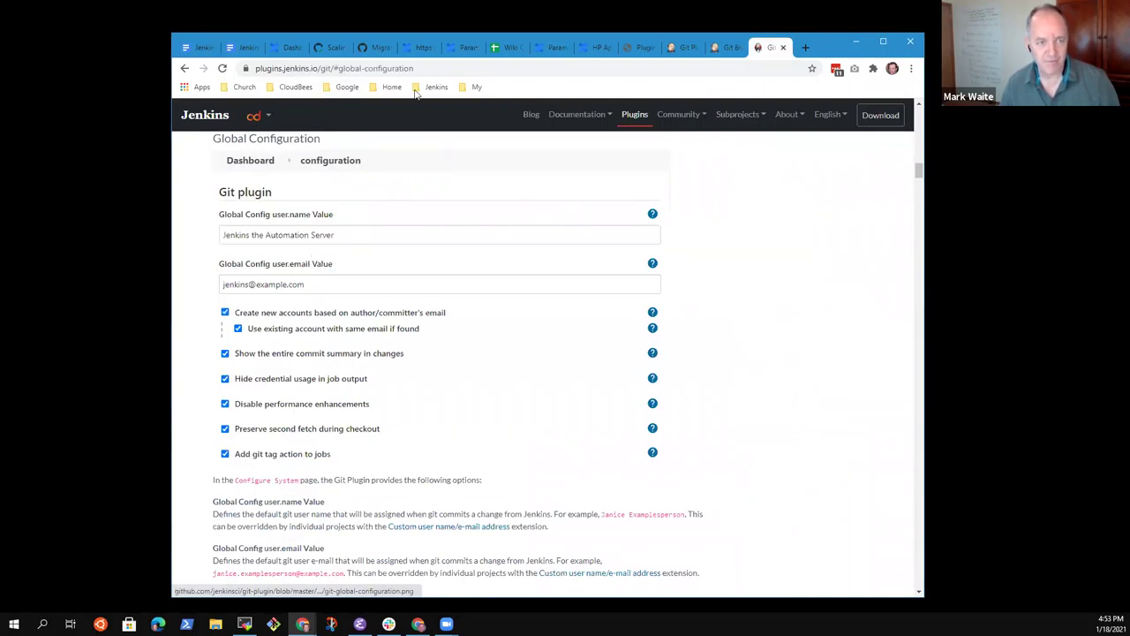
pyautogui.click(433, 68)
pyautogui.hotkey('ctrl', 'c')
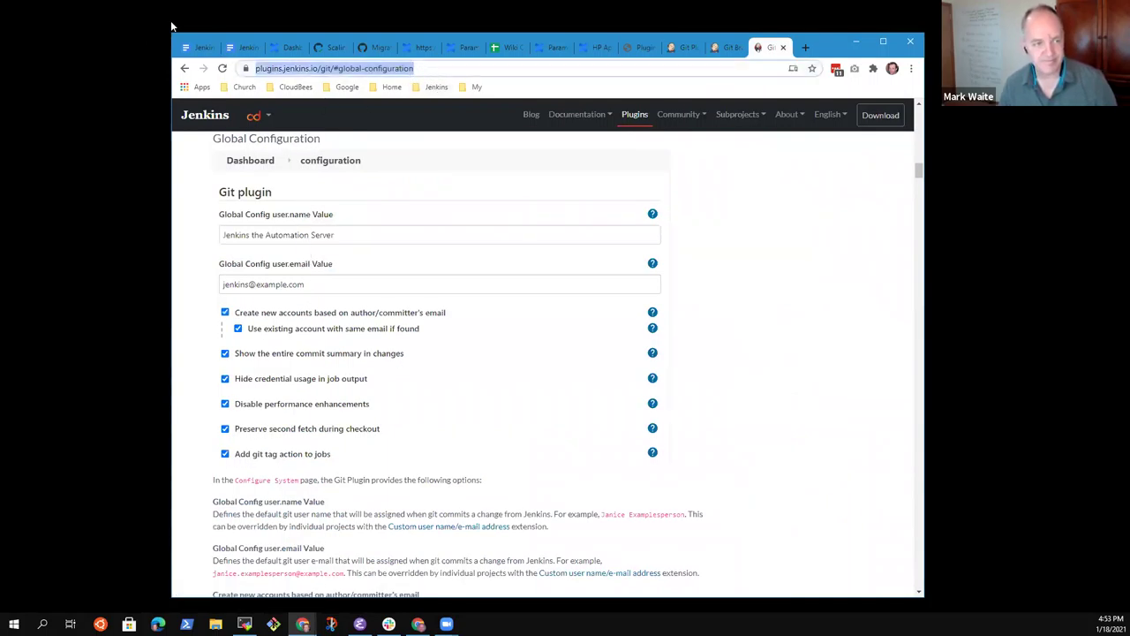
# Step: Link the words 'git plugin docs' to the copied Git plugin Global Configuration address
pyautogui.click(198, 47)
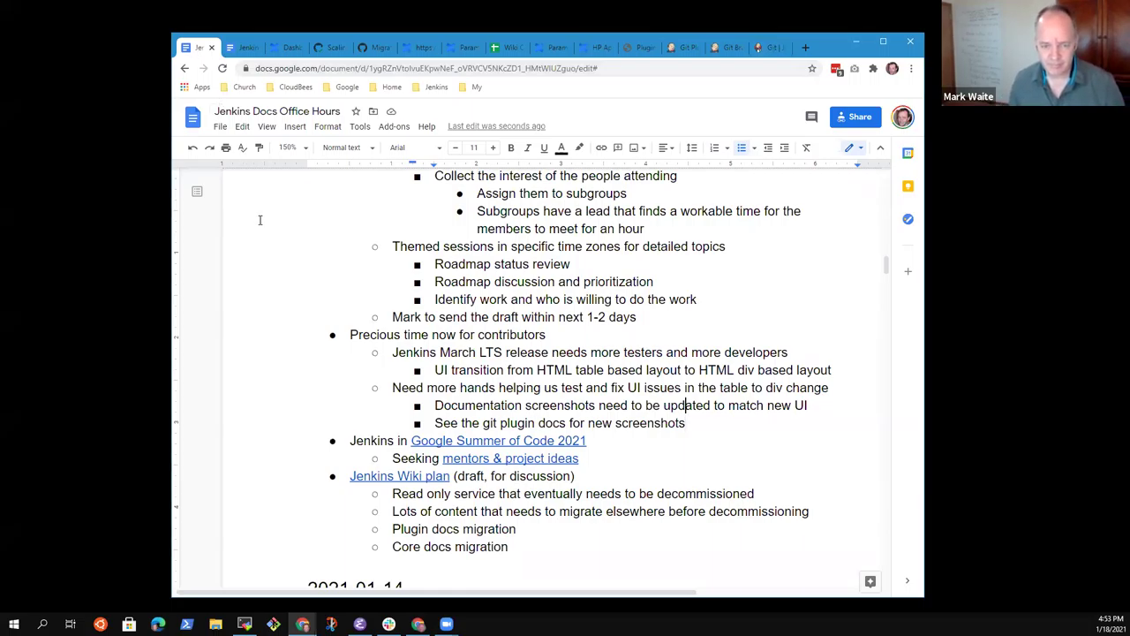
pyautogui.hotkey('ctrl', 'shift', 'Right')
pyautogui.hotkey('ctrl', 'shift', 'Right')
pyautogui.hotkey('ctrl', 'shift', 'Right')
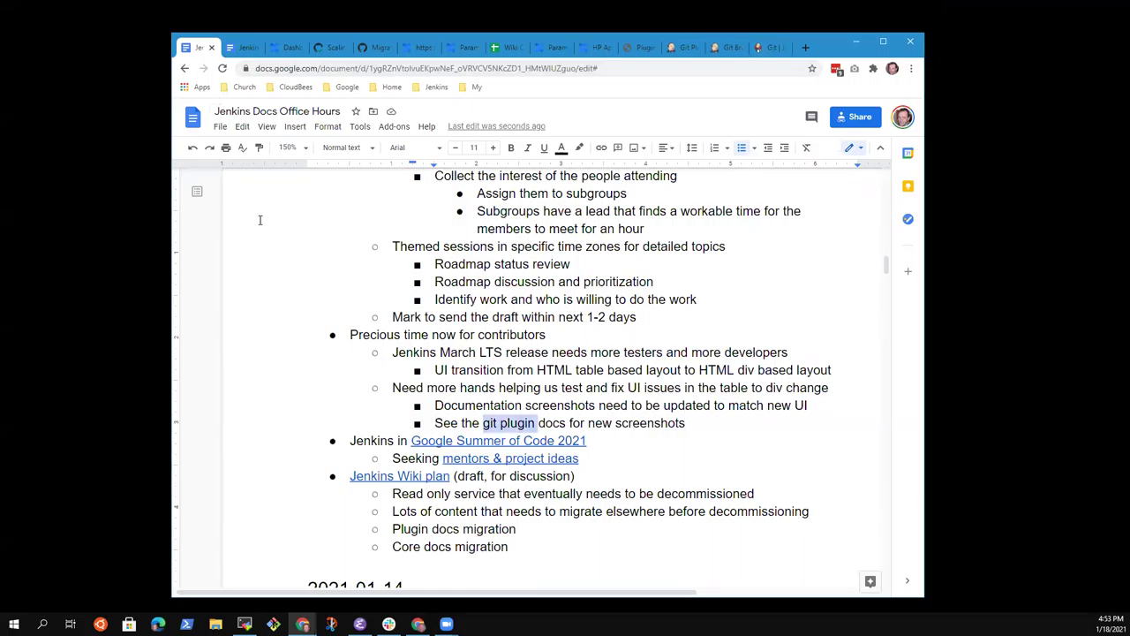
pyautogui.hotkey('ctrl', 'l')
pyautogui.press('BackSpace')
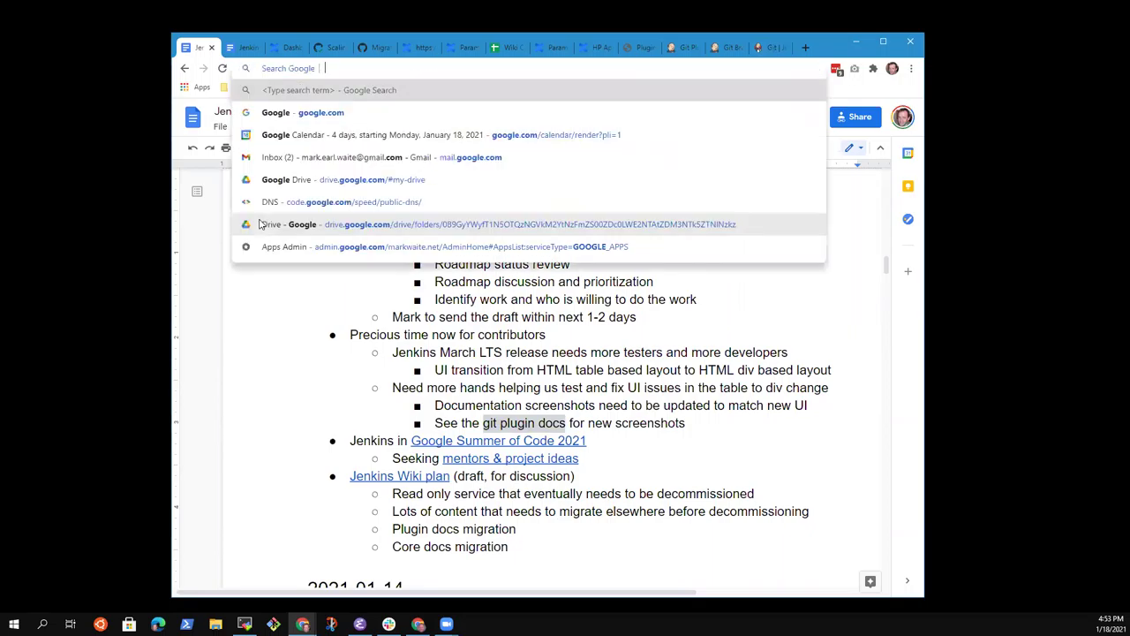
pyautogui.hotkey('ctrl', 'v')
pyautogui.press('Escape')
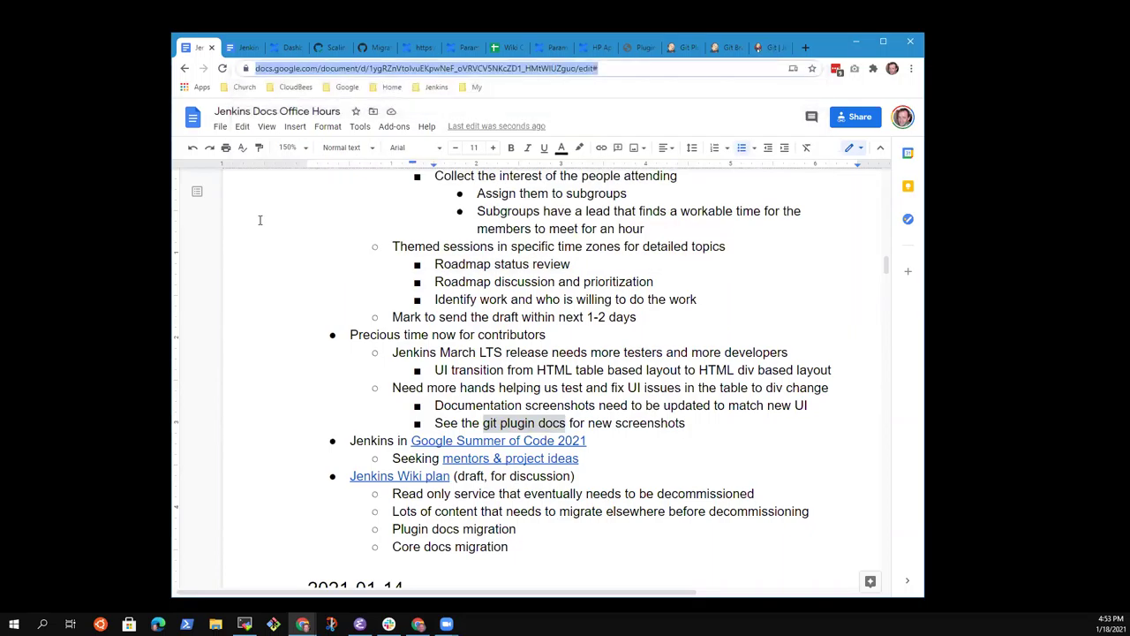
pyautogui.click(441, 422)
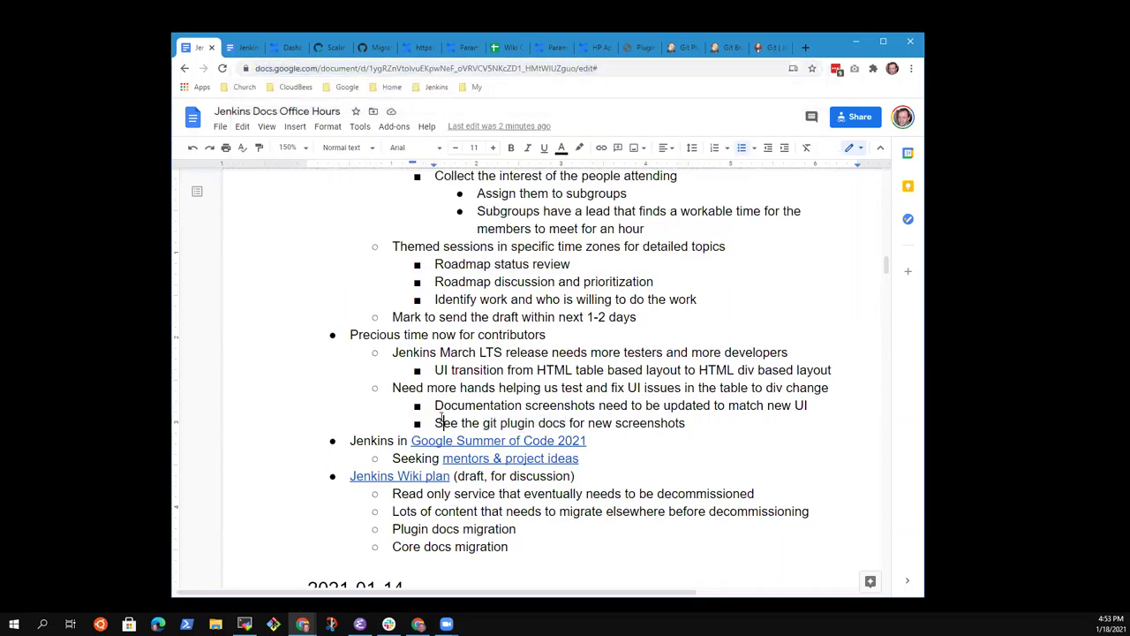
pyautogui.hotkey('ctrl', 'shift', 'Right')
pyautogui.hotkey('ctrl', 'shift', 'Right')
pyautogui.hotkey('ctrl', 'shift', 'Right')
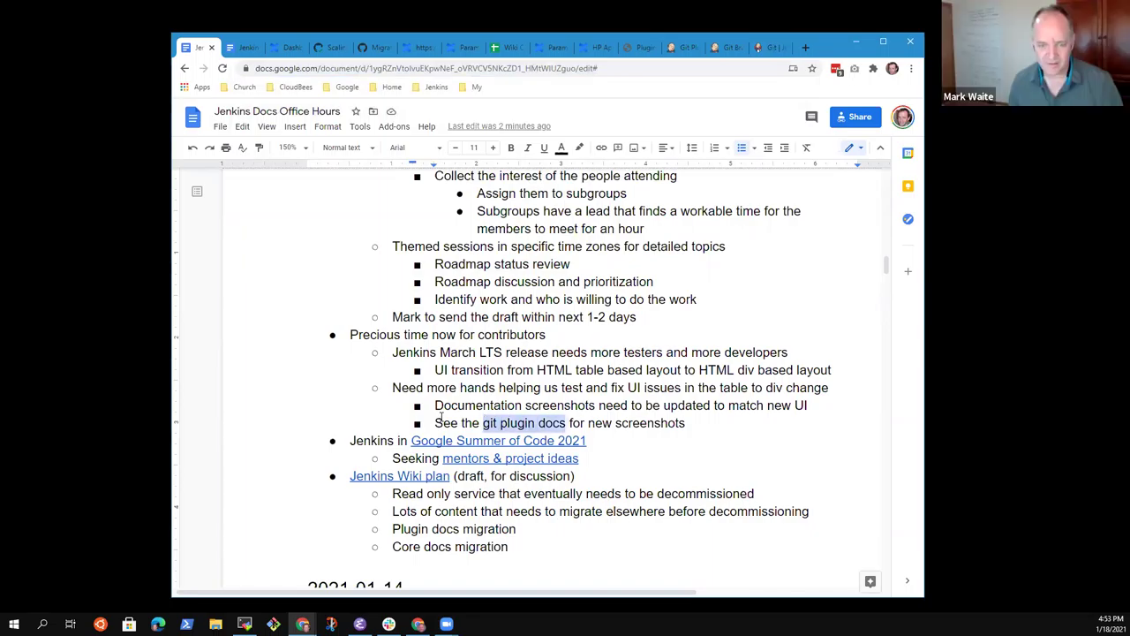
pyautogui.hotkey('ctrl', 'k')
pyautogui.hotkey('ctrl', 'v')
pyautogui.press('Return')
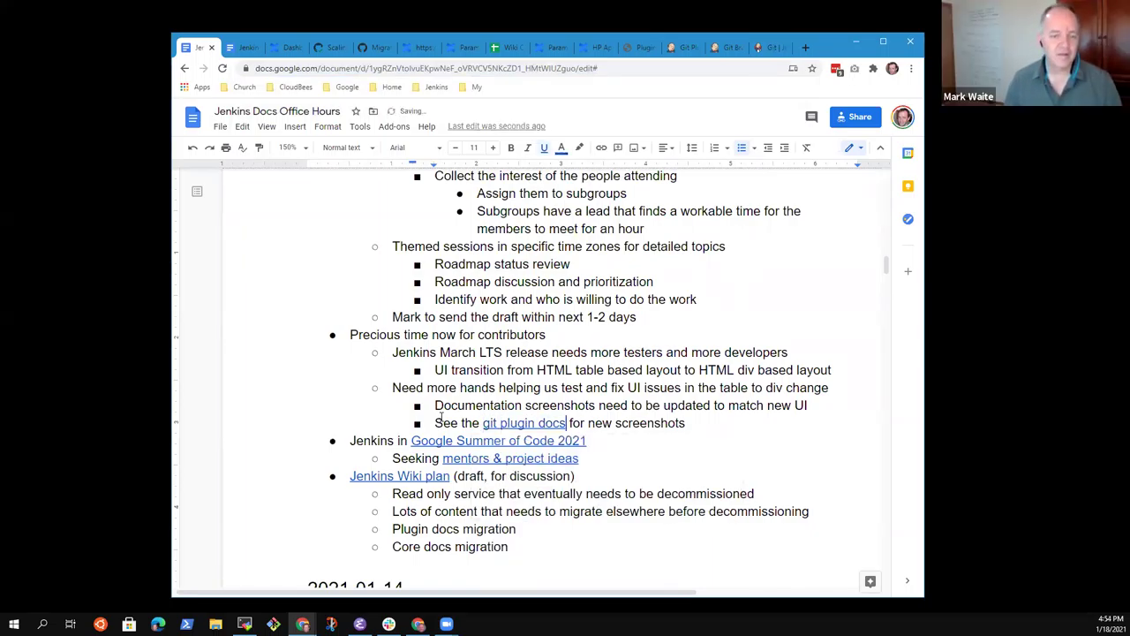
# Step: Add a higher-level bullet seeking plugin developers willing to modify Jenkins UI files for tables to divs
pyautogui.press('End')
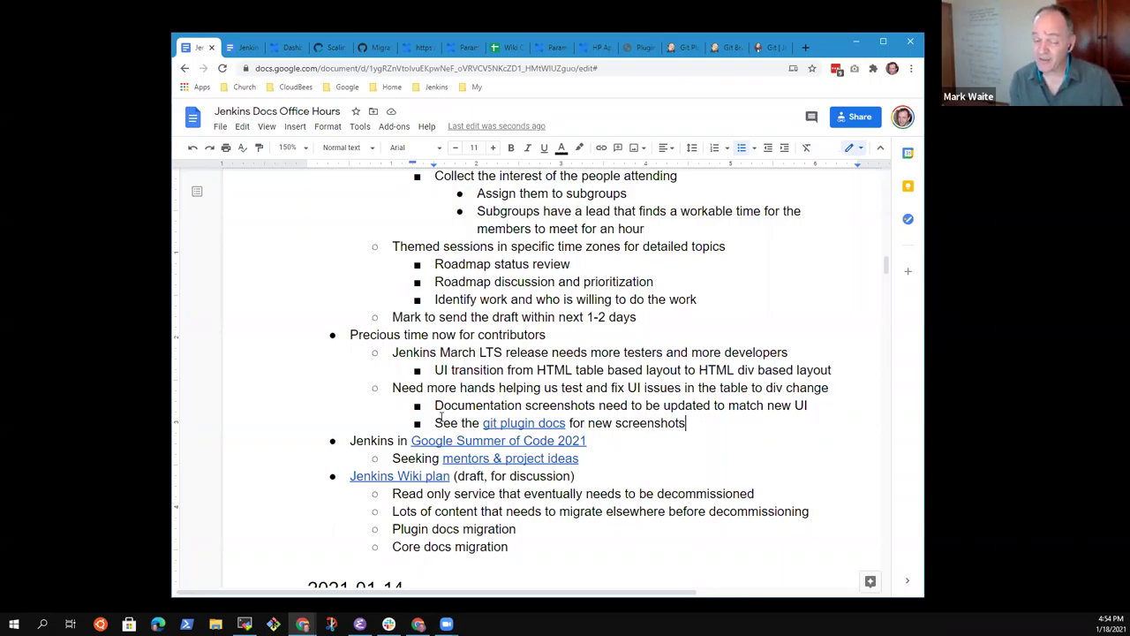
pyautogui.press('Return')
pyautogui.hotkey('shift', 'Tab')
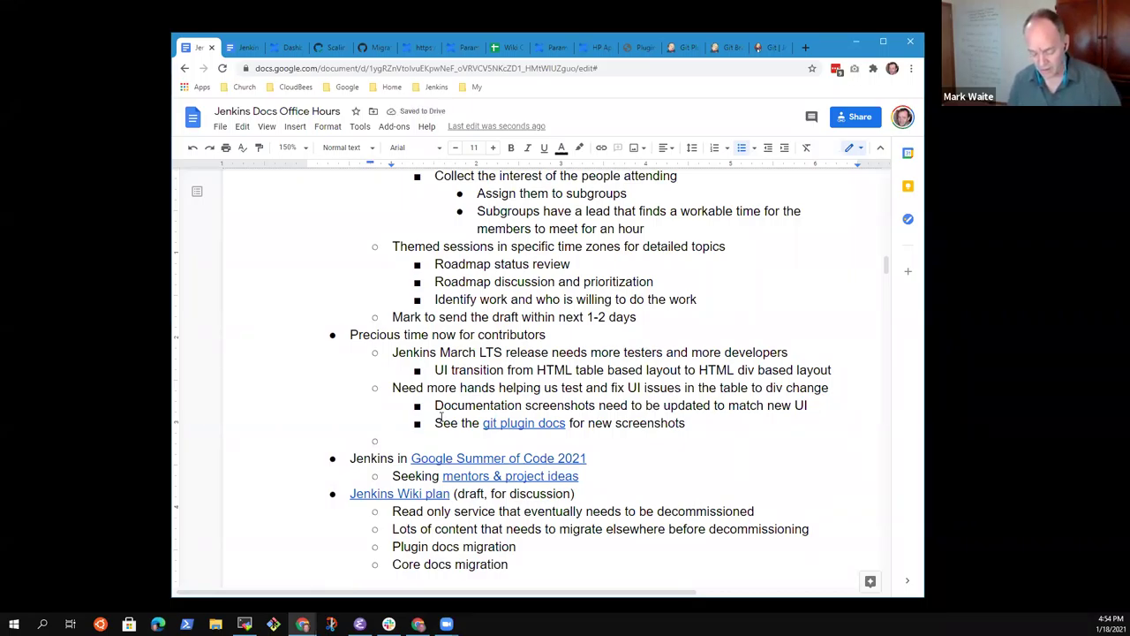
pyautogui.write('Jenkis')
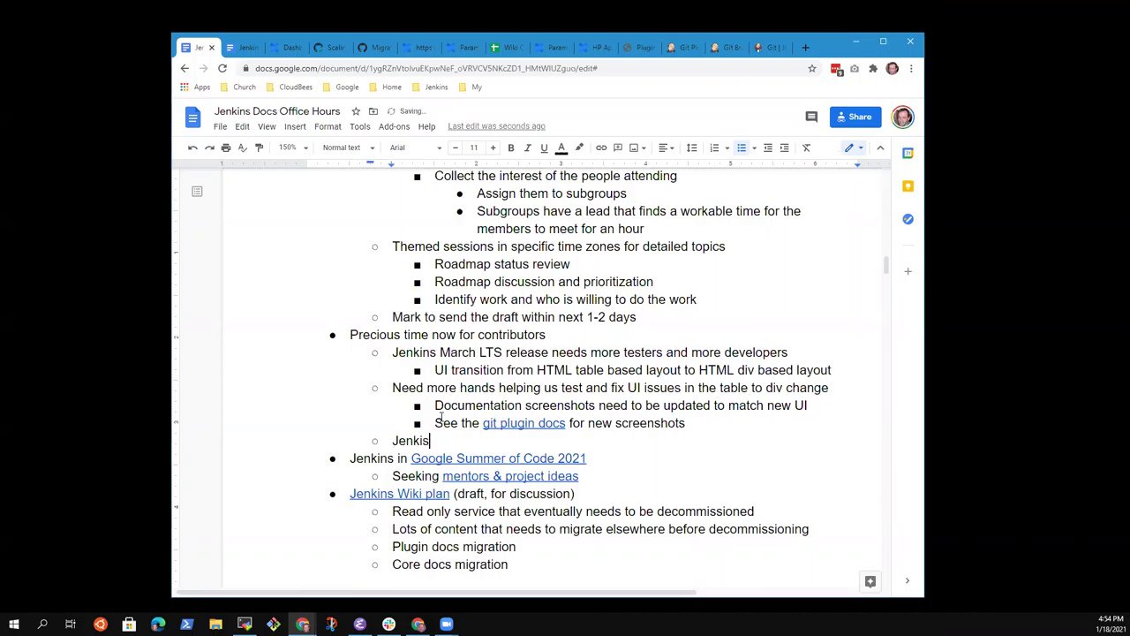
pyautogui.write('n ps plugin ')
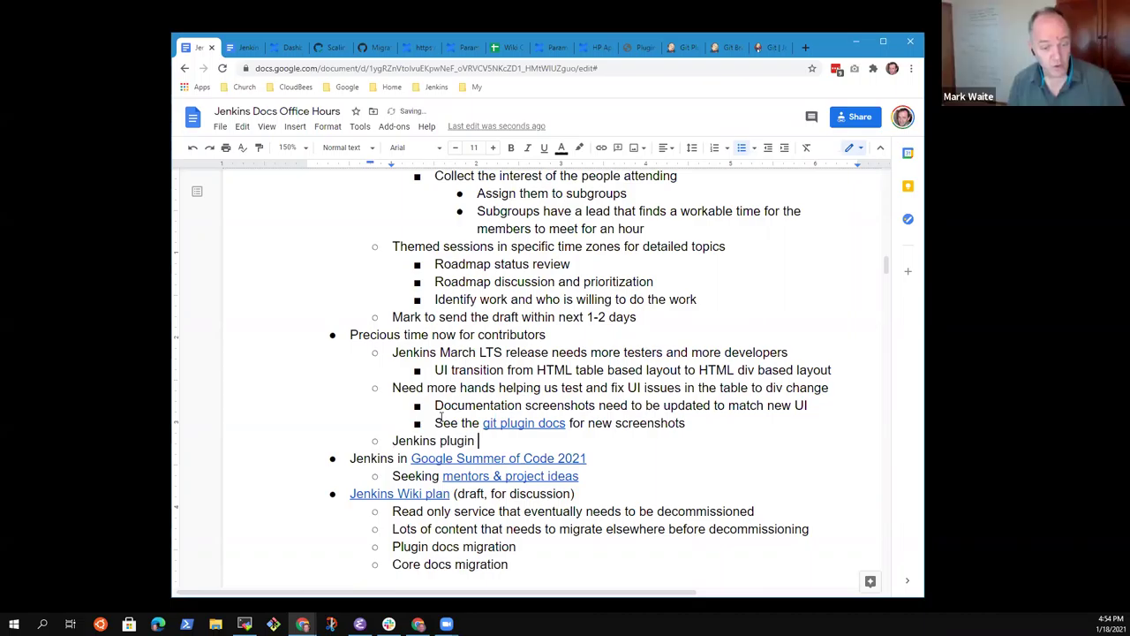
pyautogui.write('developers')
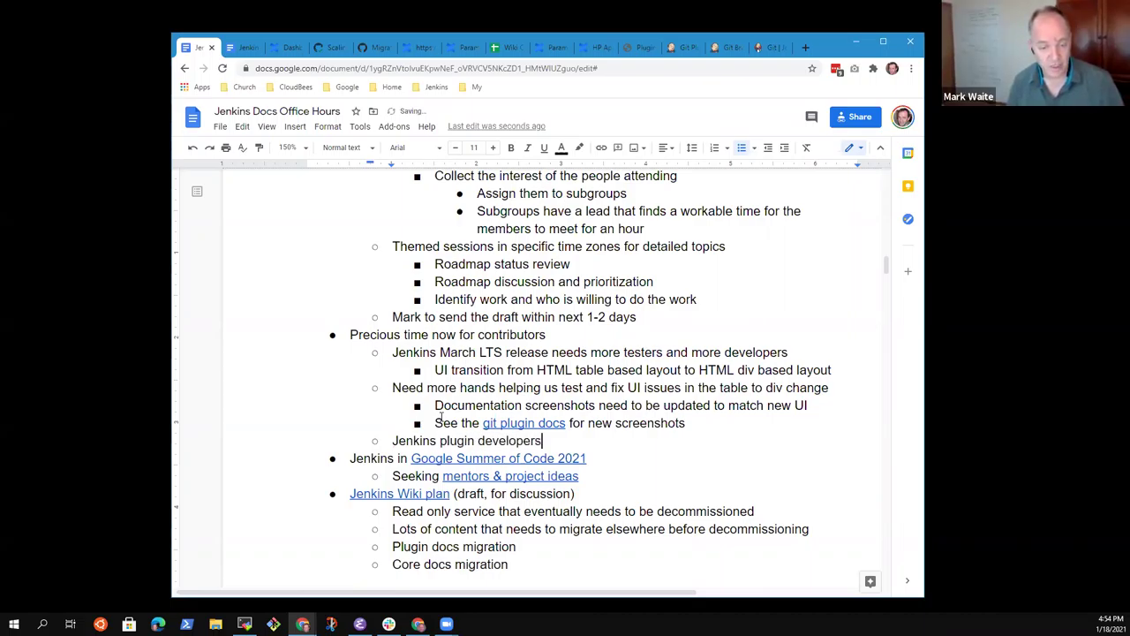
pyautogui.write(' who are ')
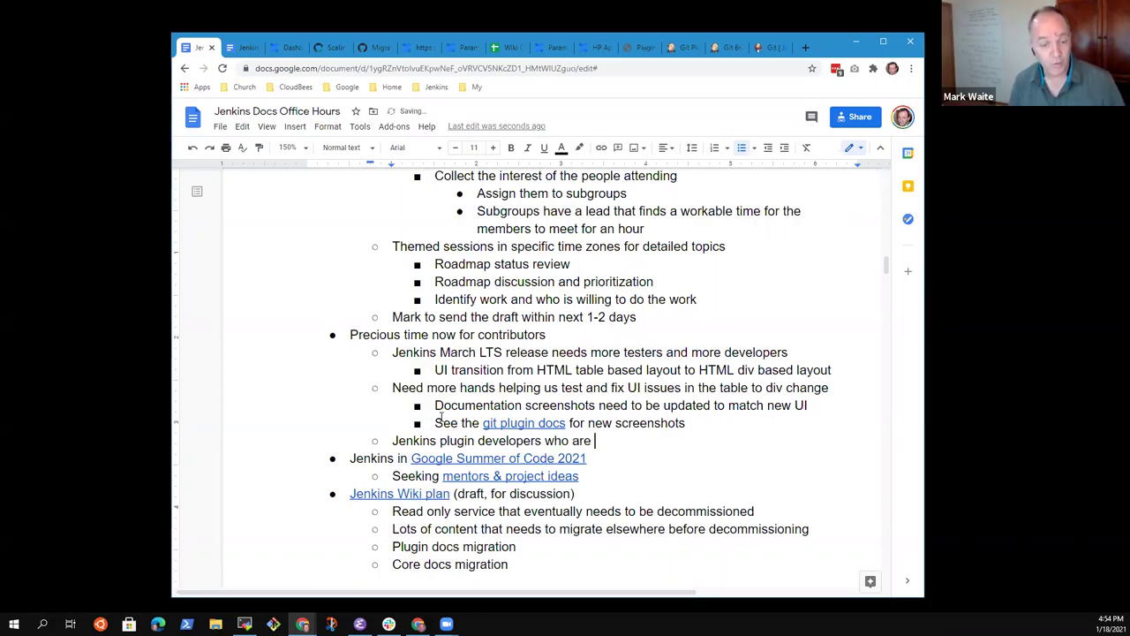
pyautogui.write('willing to ')
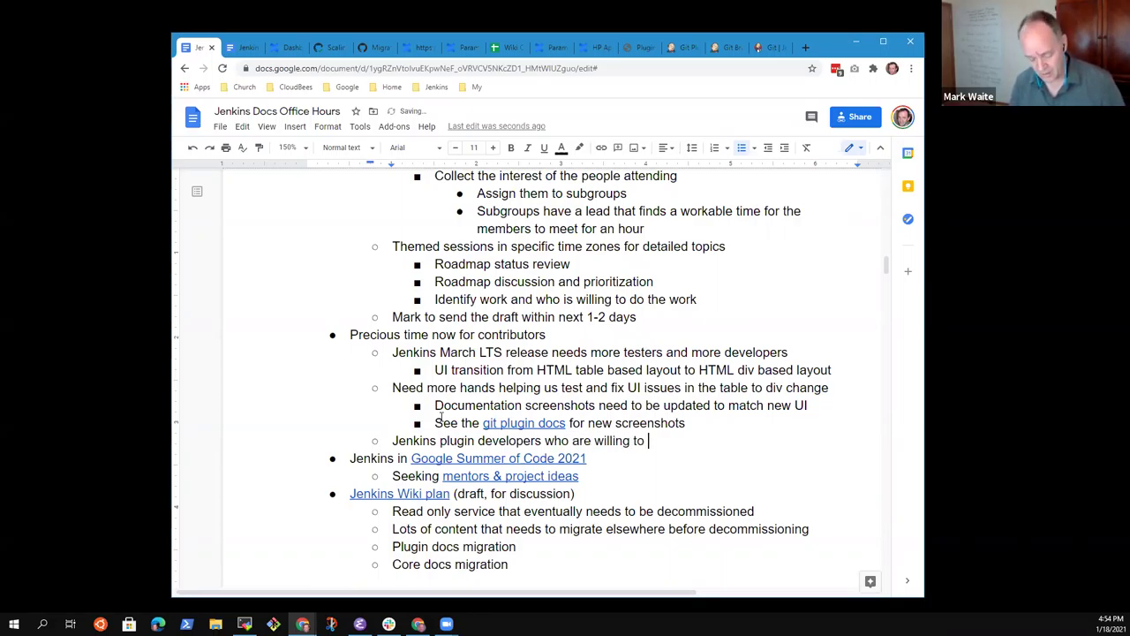
pyautogui.write('modify ')
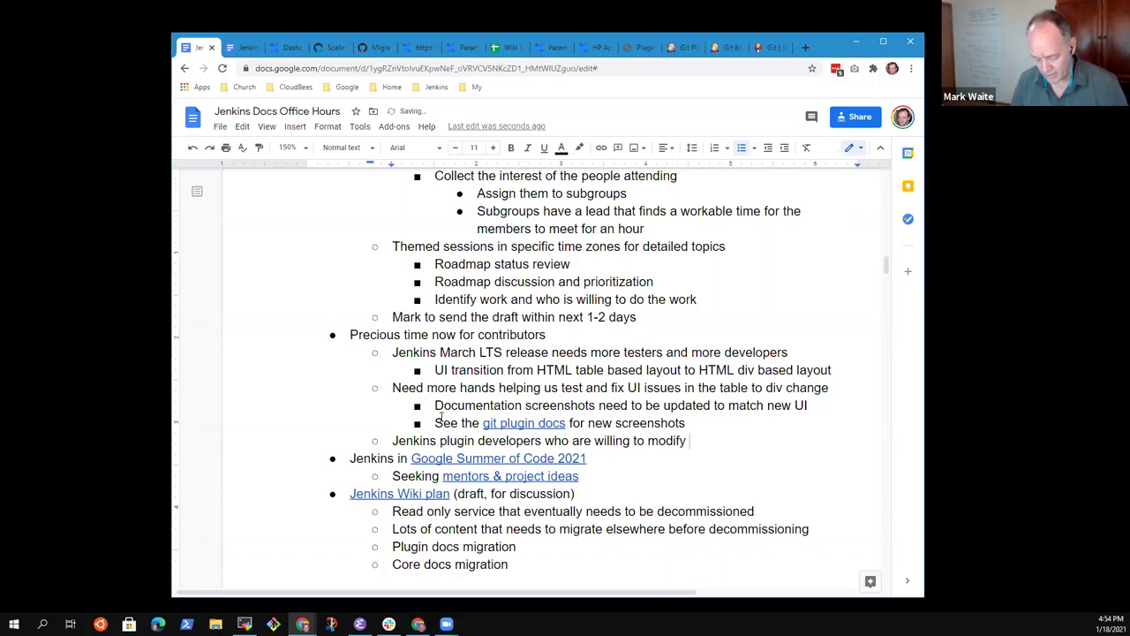
pyautogui.write('Jenkins UI f')
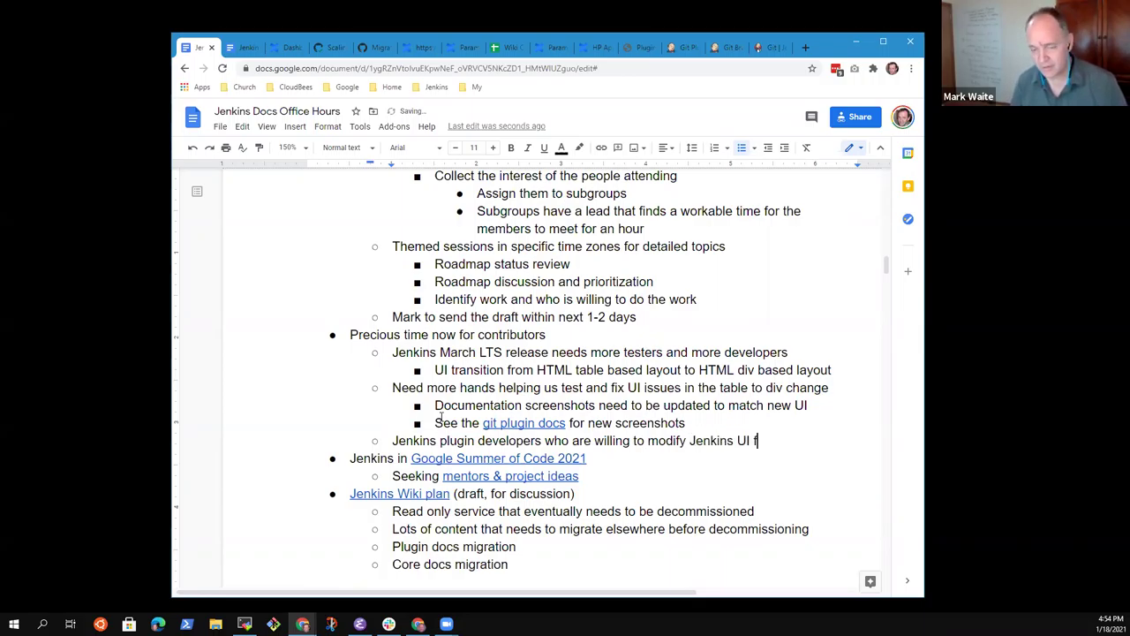
pyautogui.write('iles for tables')
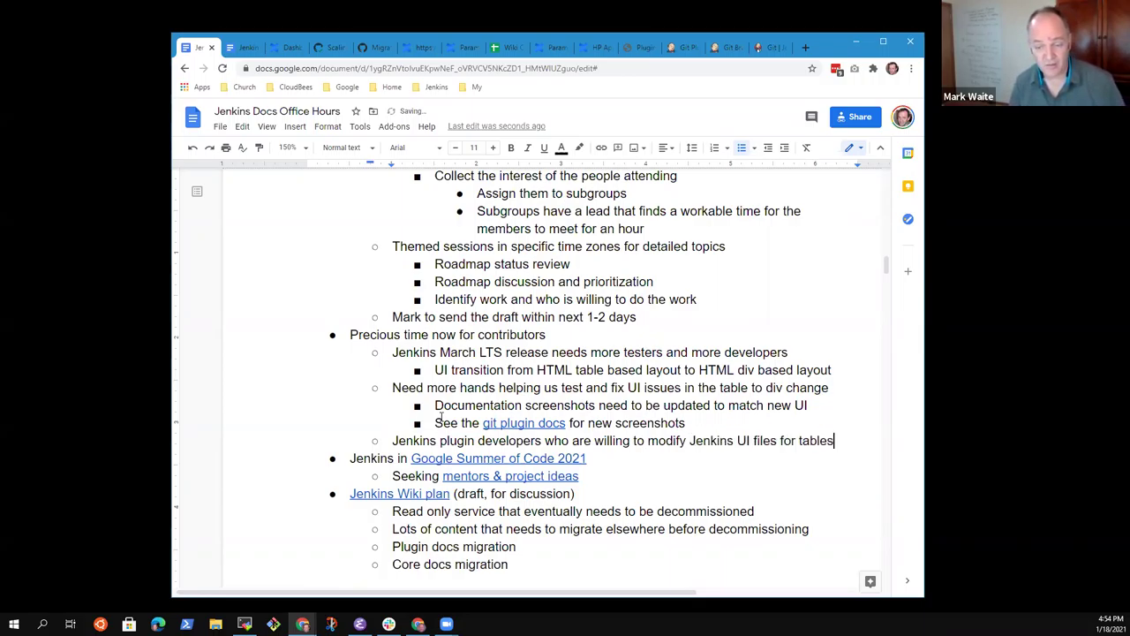
pyautogui.write(' to divs')
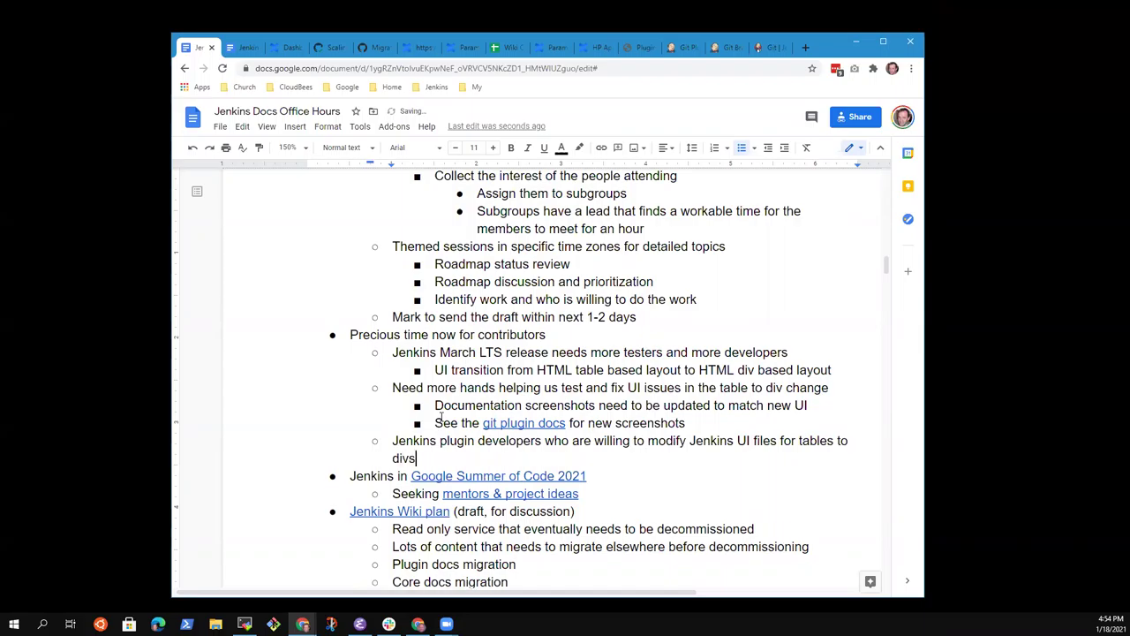
pyautogui.hotkey('ctrl', 'shift', 'Left')
pyautogui.hotkey('ctrl', 'shift', 'Left')
pyautogui.press('BackSpace')
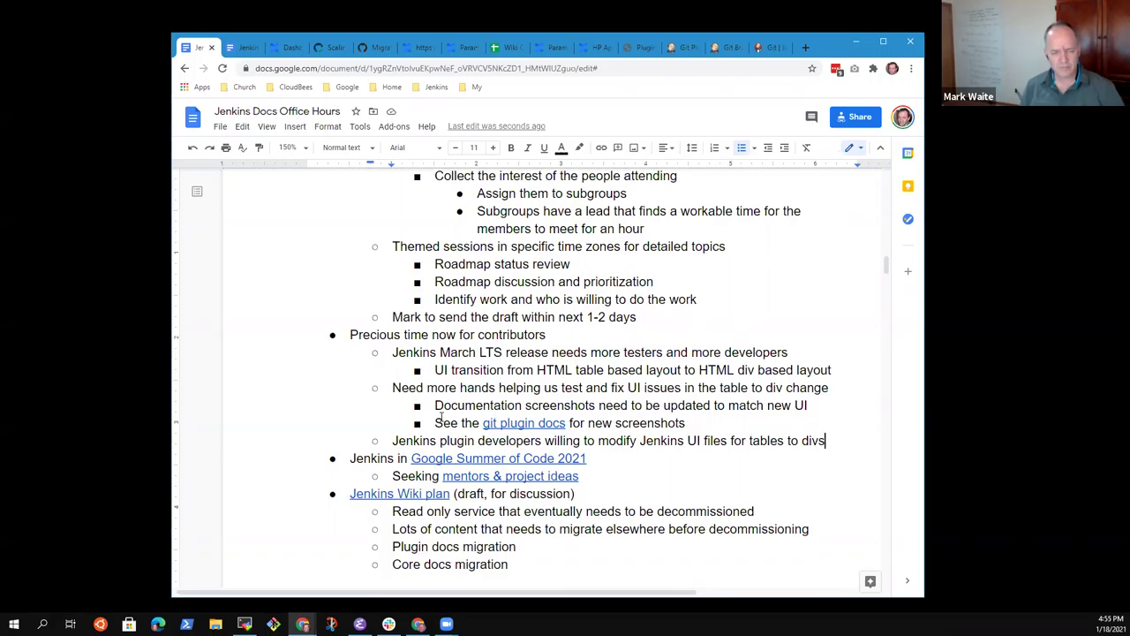
# Step: Add a sub-bullet asking 'Should we include this in a Google Summer of Code office hours?'
pyautogui.press('Return')
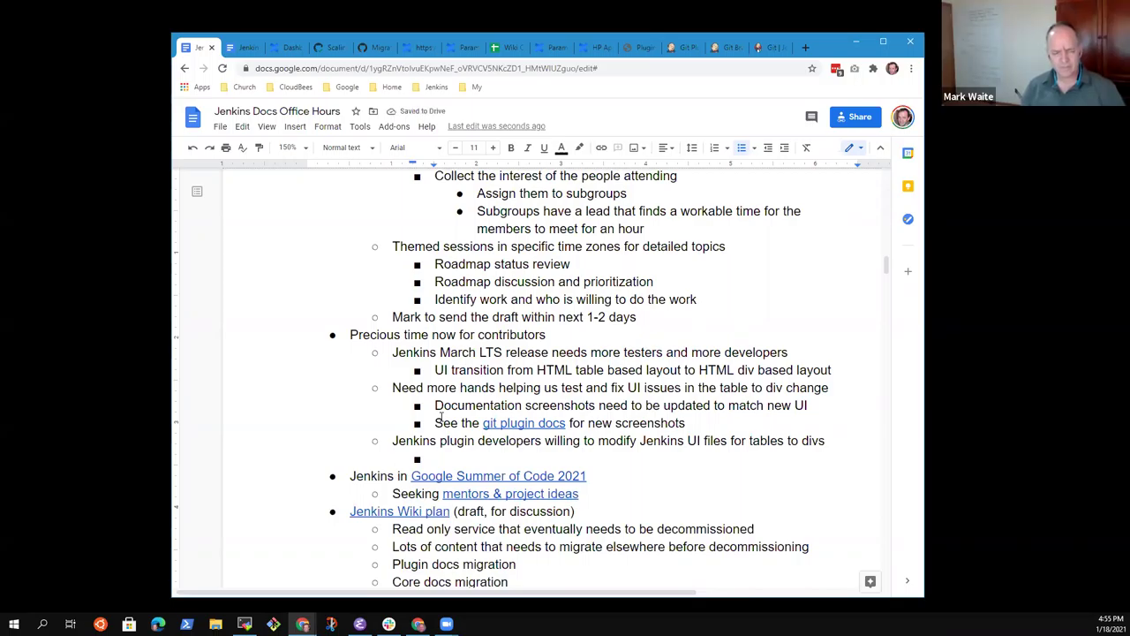
pyautogui.write('Who can w')
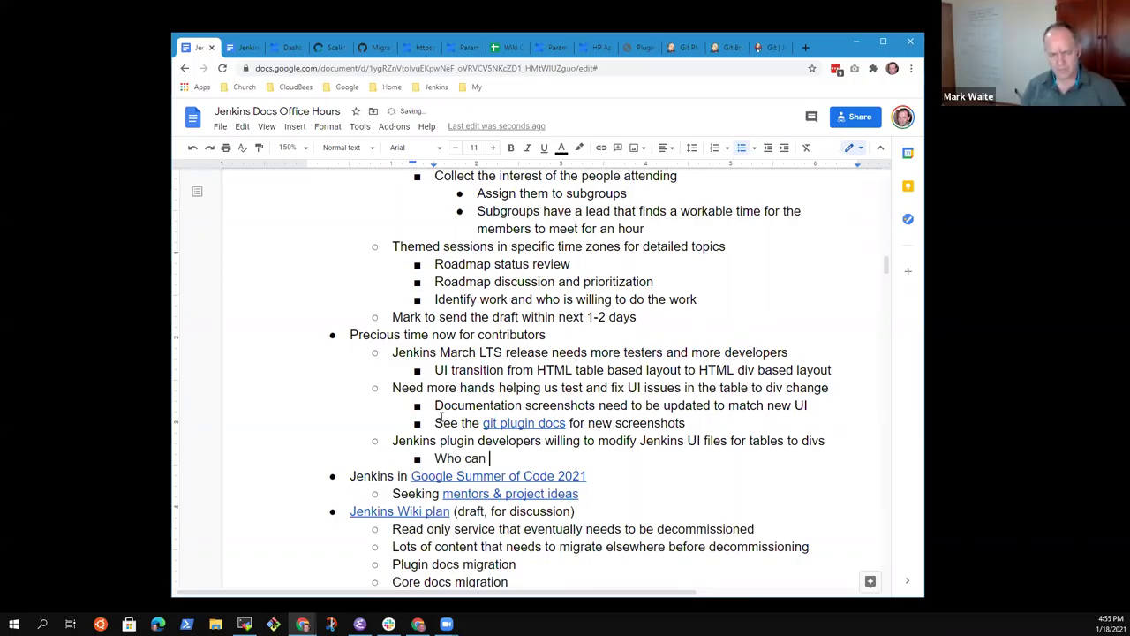
pyautogui.press('BackSpace')
pyautogui.press('BackSpace')
pyautogui.press('BackSpace')
pyautogui.press('BackSpace')
pyautogui.press('BackSpace')
pyautogui.press('BackSpace')
pyautogui.press('BackSpace')
pyautogui.press('BackSpace')
pyautogui.press('BackSpace')
pyautogui.write('Who ')
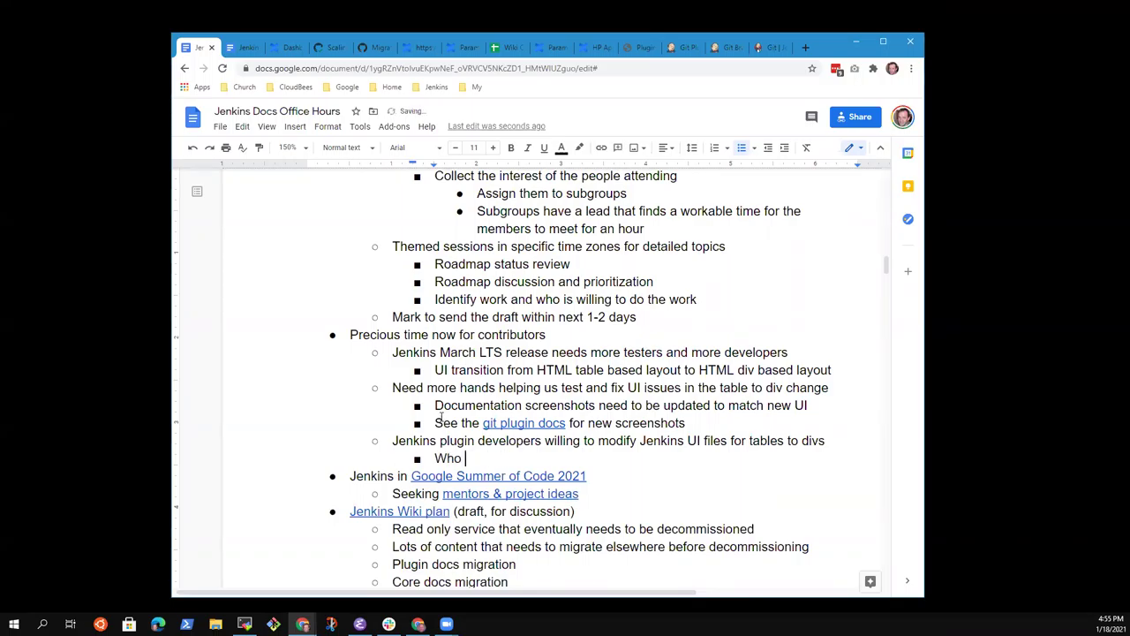
pyautogui.write('can we po')
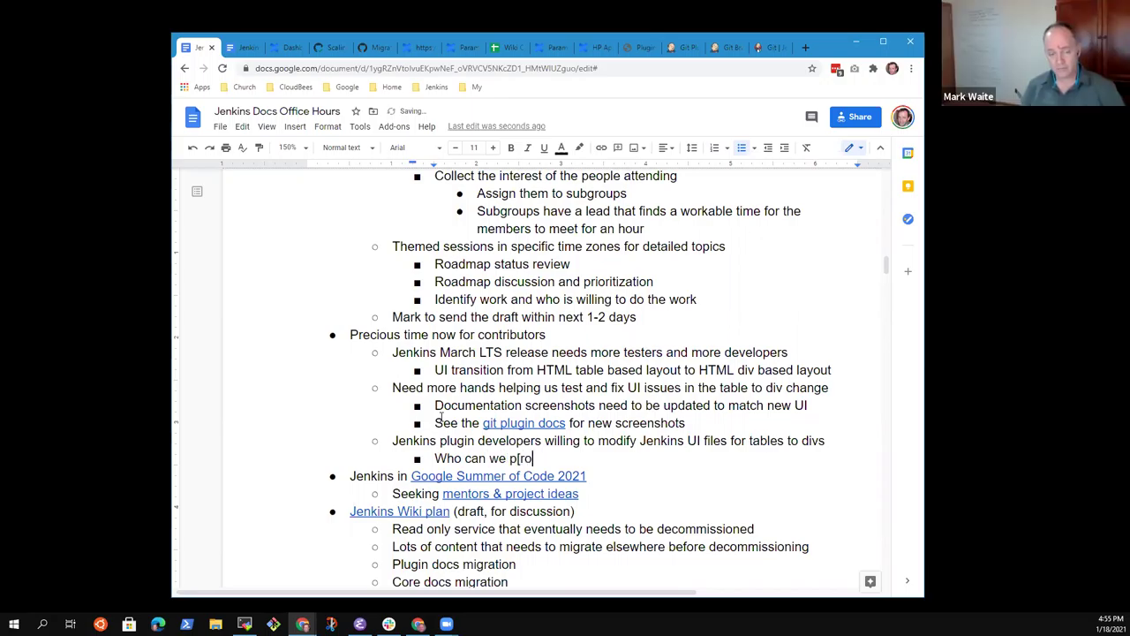
pyautogui.press('BackSpace')
pyautogui.press('BackSpace')
pyautogui.press('BackSpace')
pyautogui.press('BackSpace')
pyautogui.press('BackSpace')
pyautogui.press('BackSpace')
pyautogui.press('BackSpace')
pyautogui.press('BackSpace')
pyautogui.press('BackSpace')
pyautogui.press('BackSpace')
pyautogui.press('BackSpace')
pyautogui.press('BackSpace')
pyautogui.press('BackSpace')
pyautogui.write('Need')
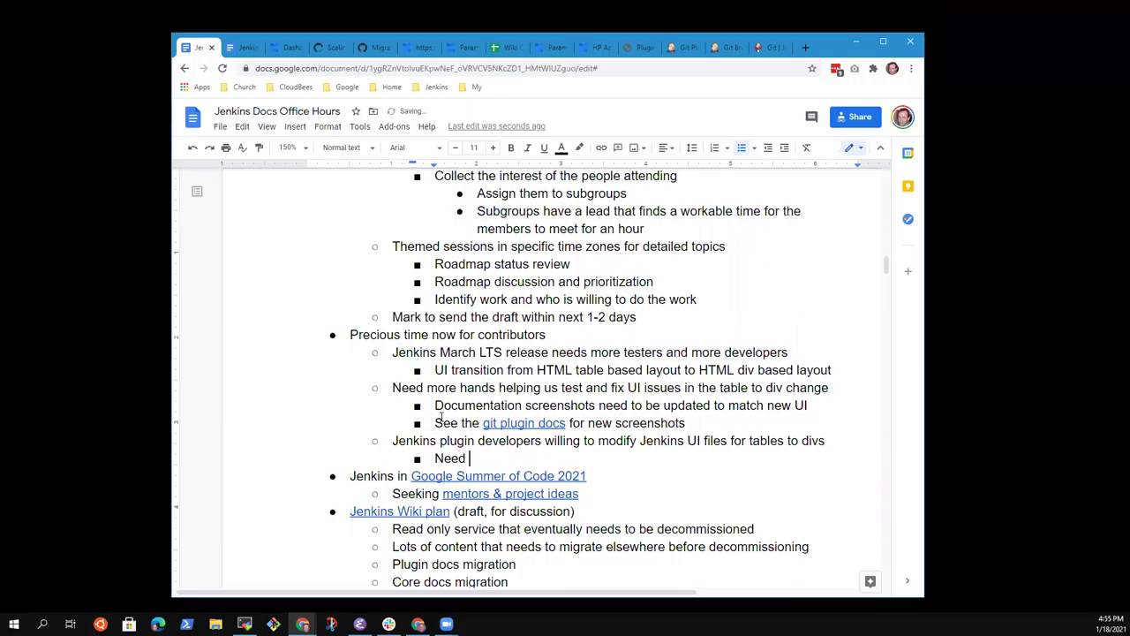
pyautogui.hotkey('ctrl', 'BackSpace')
pyautogui.write('Need a meetup that')
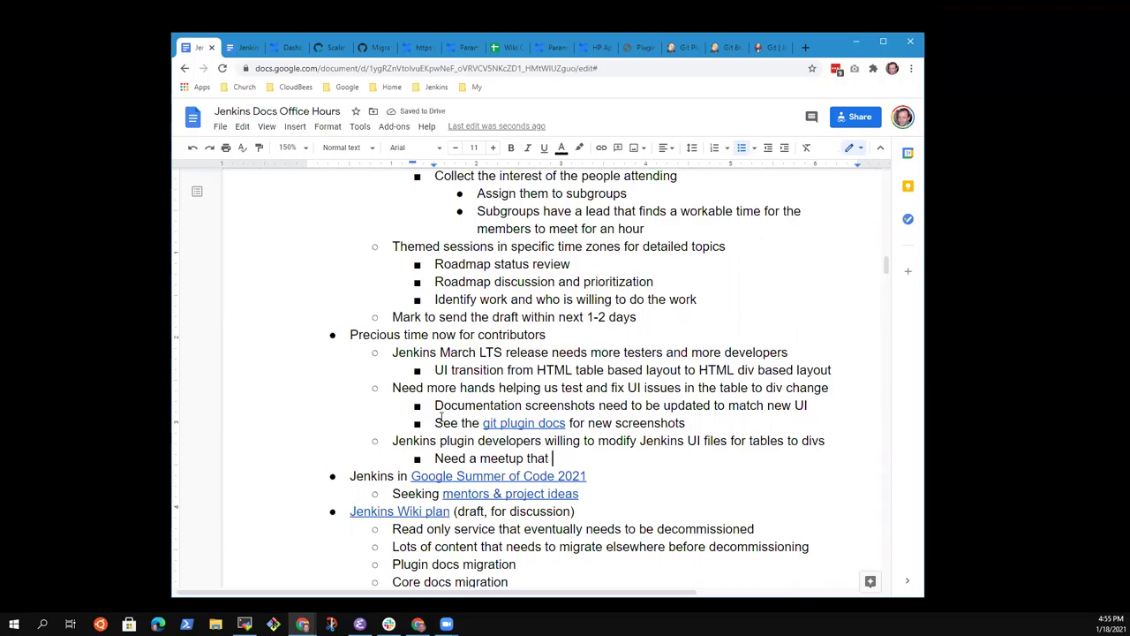
pyautogui.write('invites')
pyautogui.hotkey('ctrl', 'BackSpace')
pyautogui.hotkey('ctrl', 'BackSpace')
pyautogui.hotkey('ctrl', 'BackSpace')
pyautogui.hotkey('ctrl', 'BackSpace')
pyautogui.hotkey('ctrl', 'BackSpace')
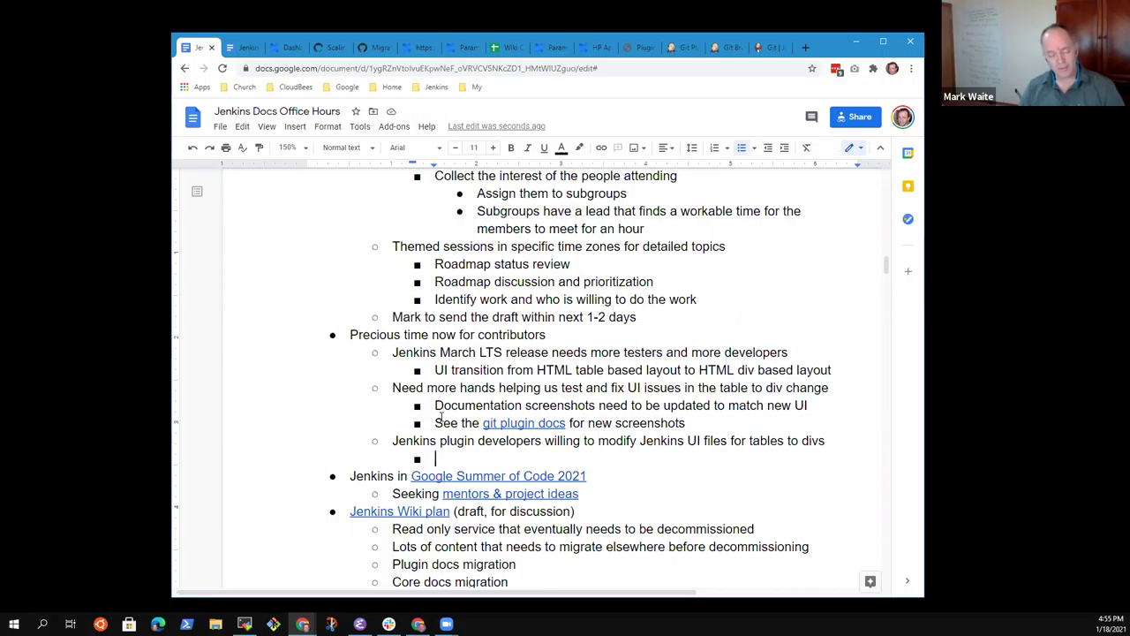
pyautogui.write('Shoul')
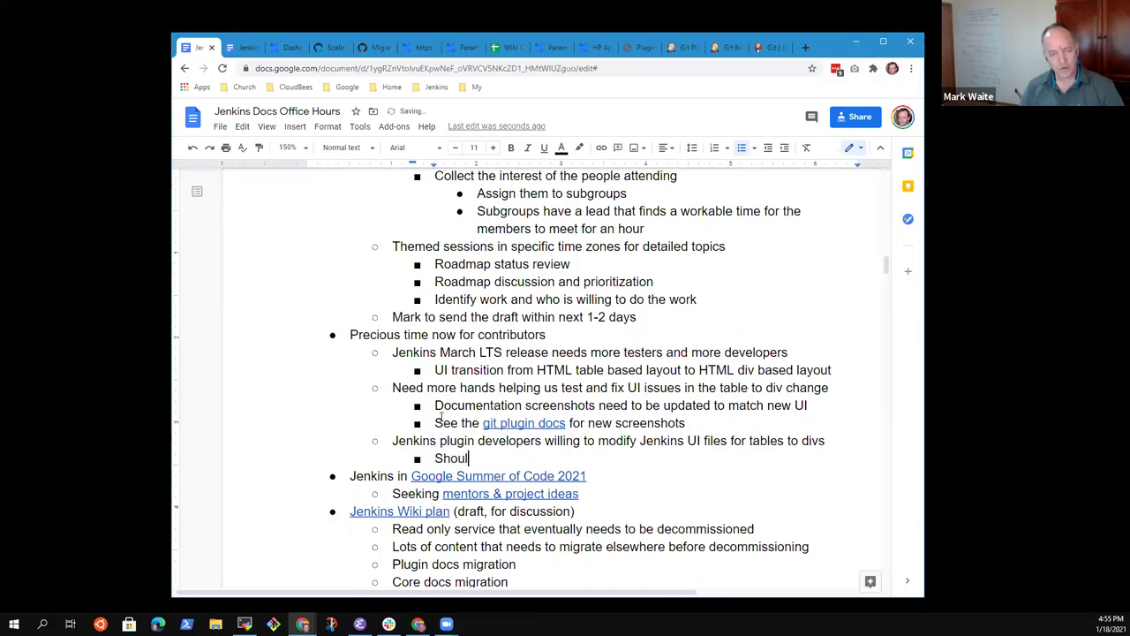
pyautogui.write('d we include')
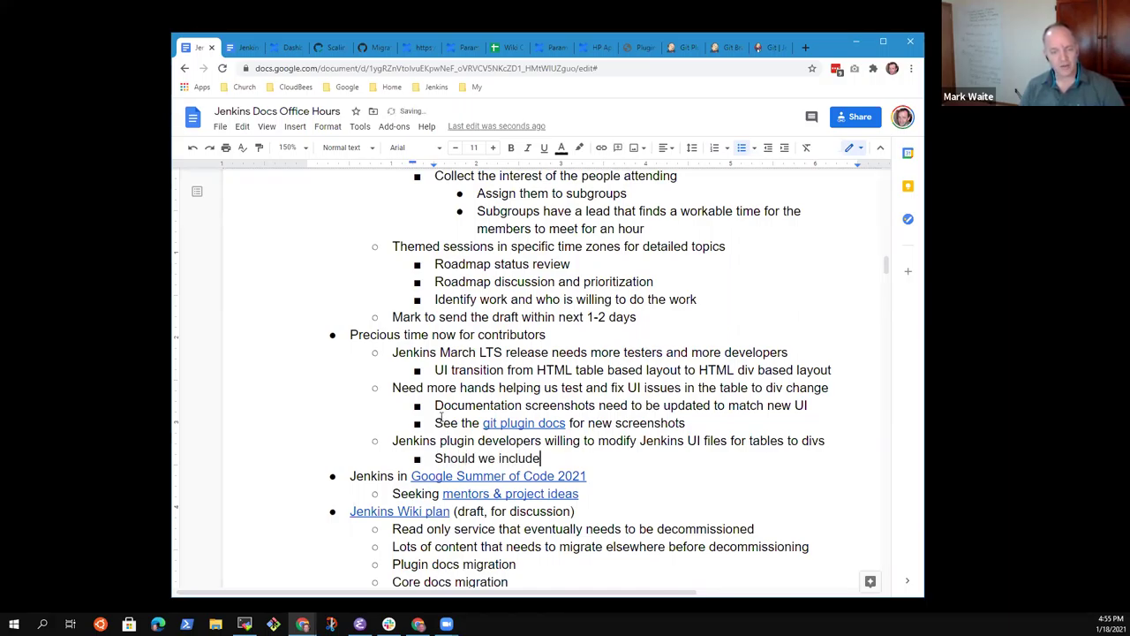
pyautogui.write(' this in a ')
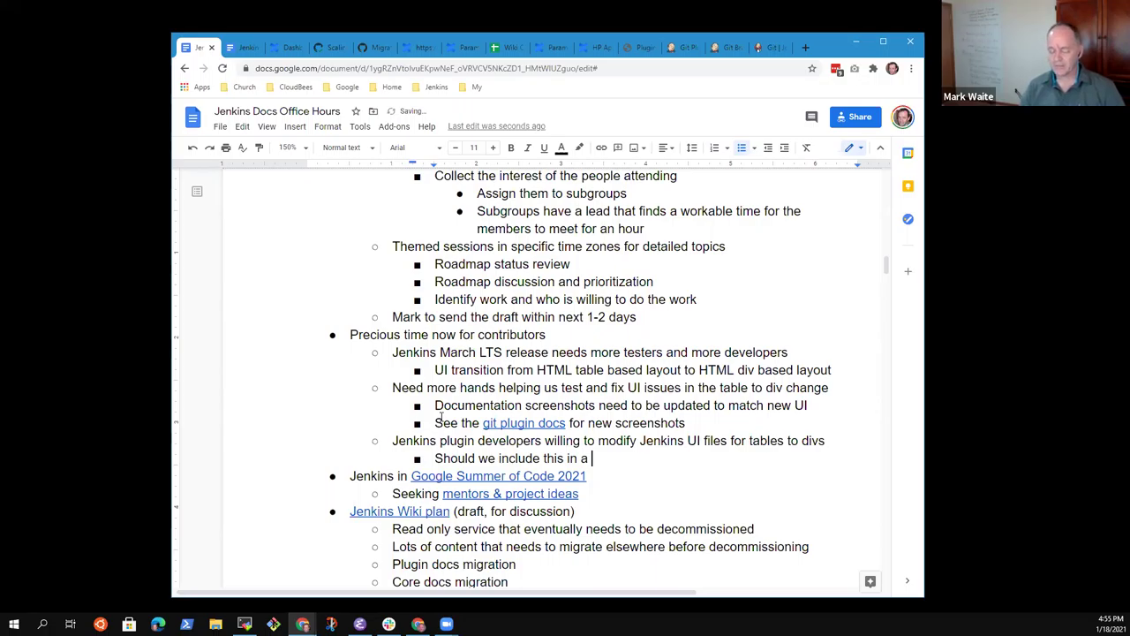
pyautogui.write('Google Sum')
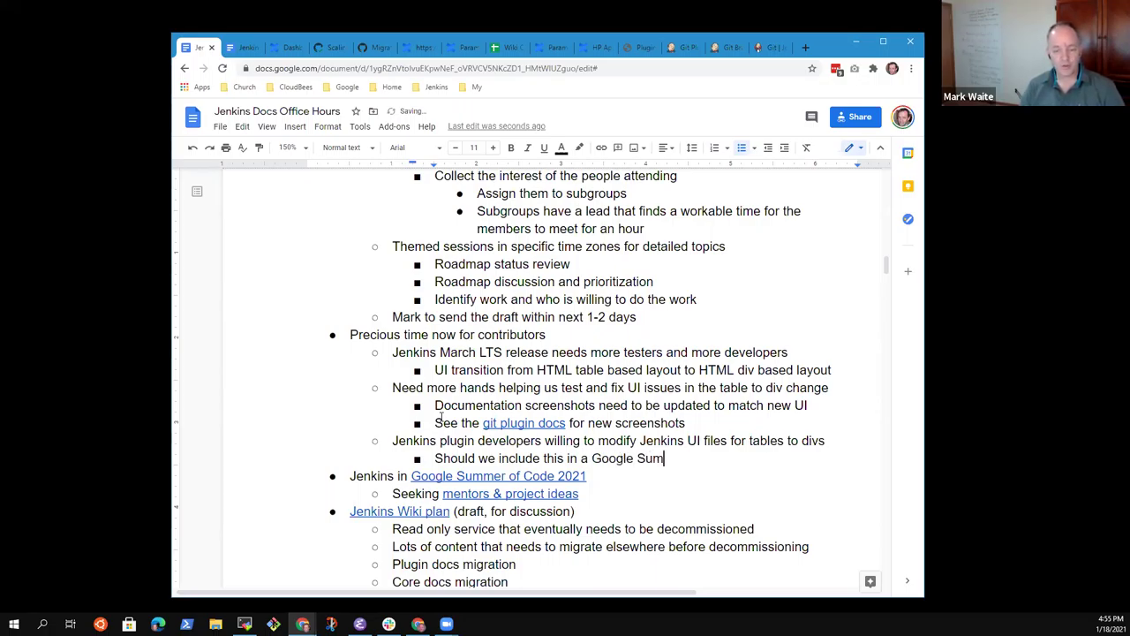
pyautogui.write('mer of Code')
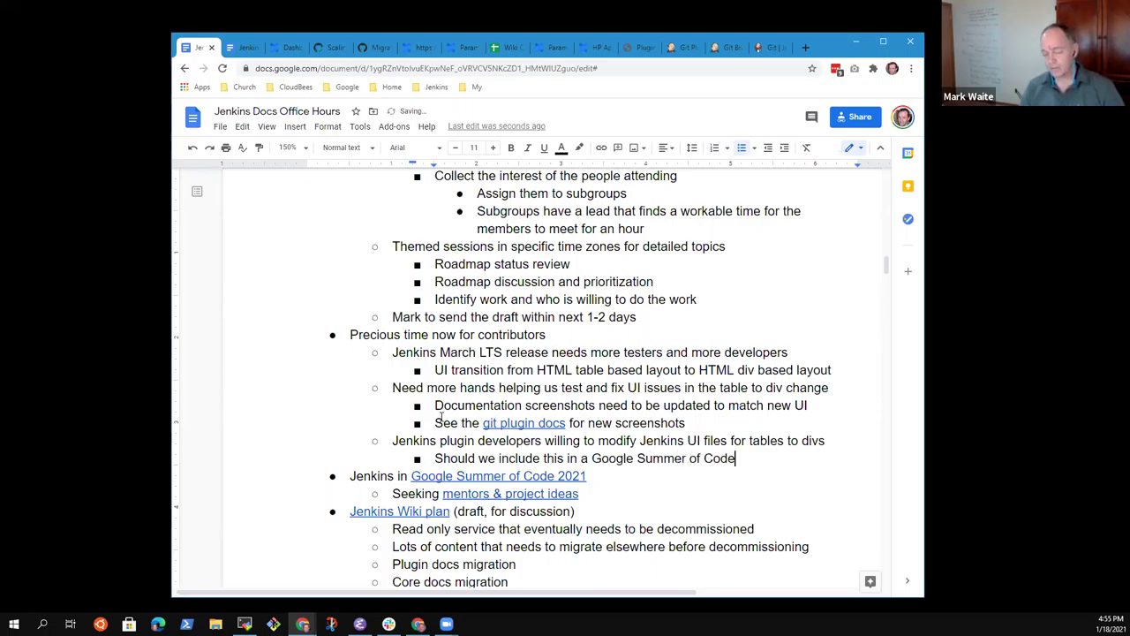
pyautogui.write(' office h')
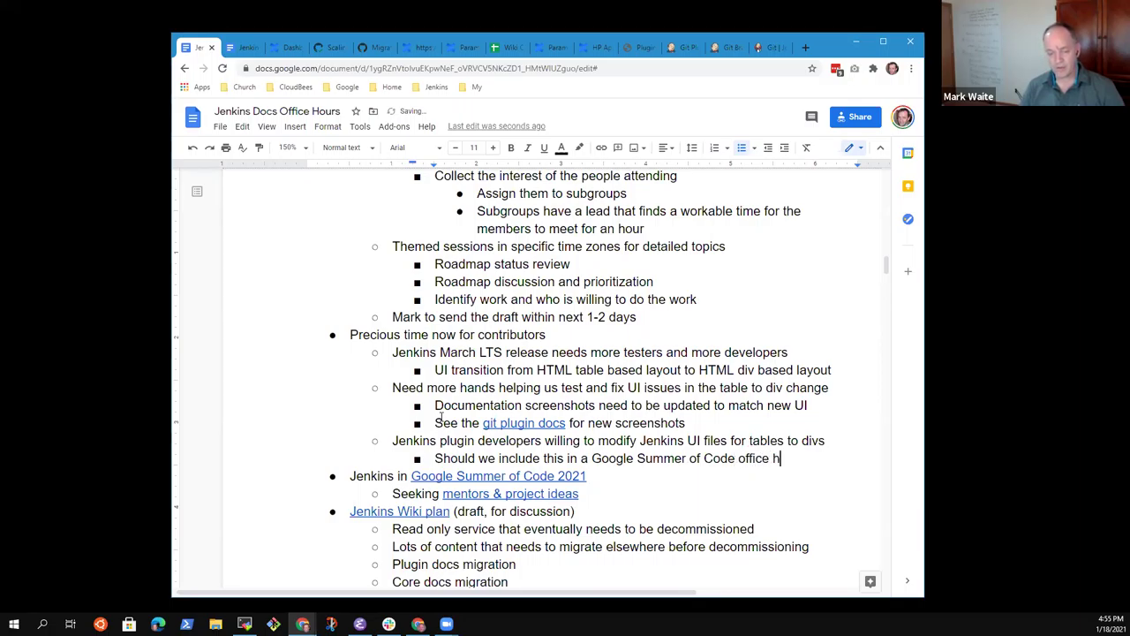
pyautogui.write('ours?')
# Step: Add a deeper sub-bullet with an action item to discuss it with two named contributors
pyautogui.press('Return')
pyautogui.press('Tab')
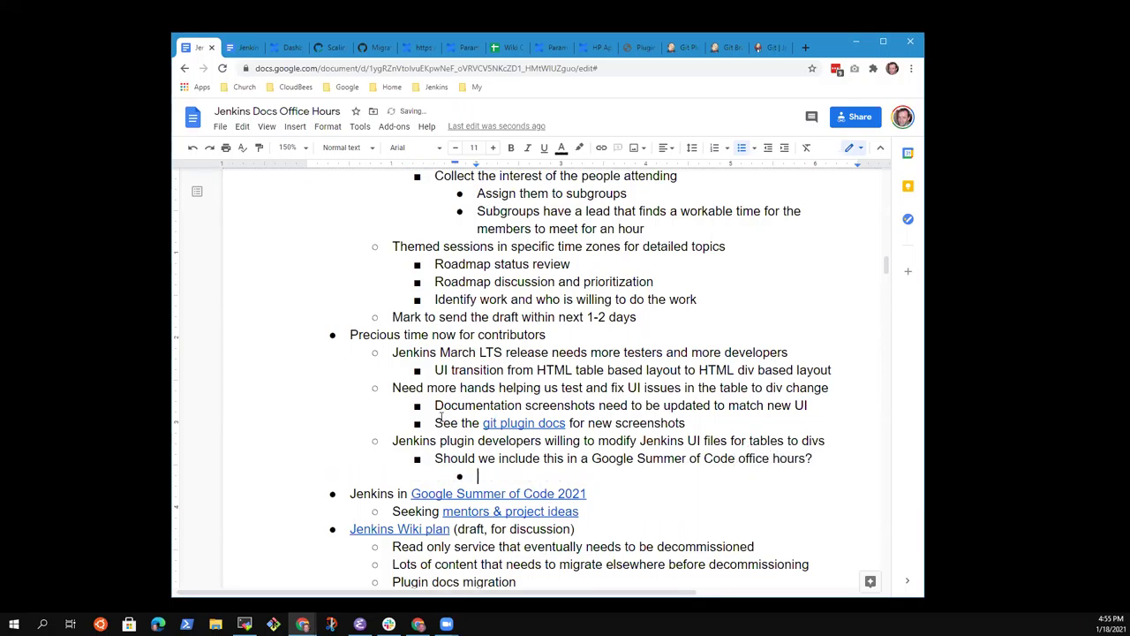
pyautogui.write('Mark discuss ')
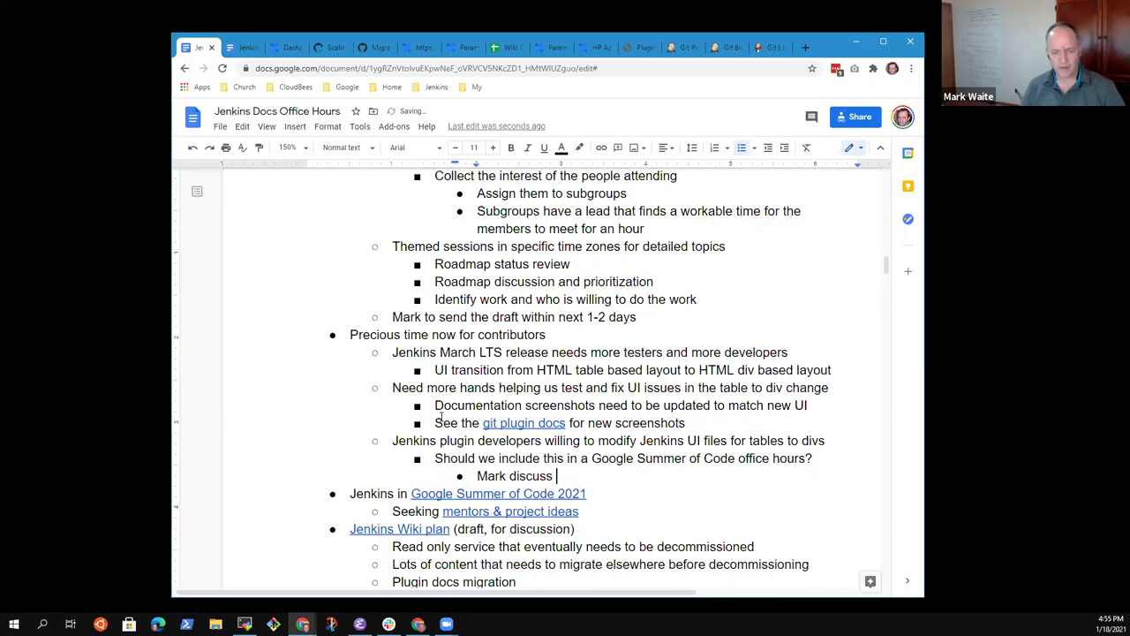
pyautogui.write('with Kara a')
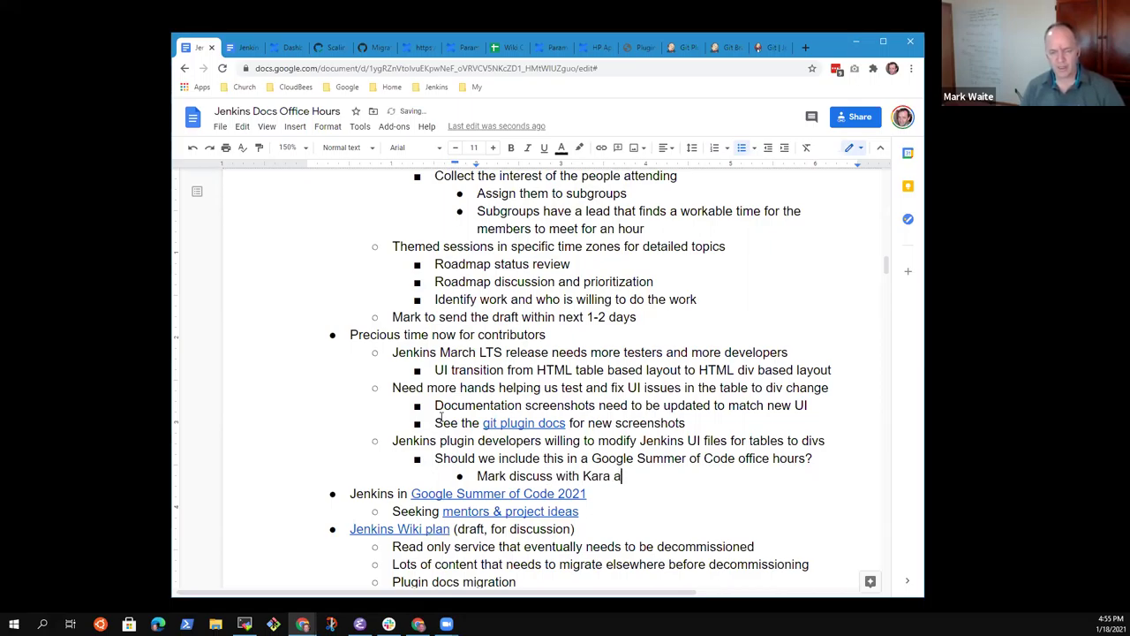
pyautogui.write('nd Oleg')
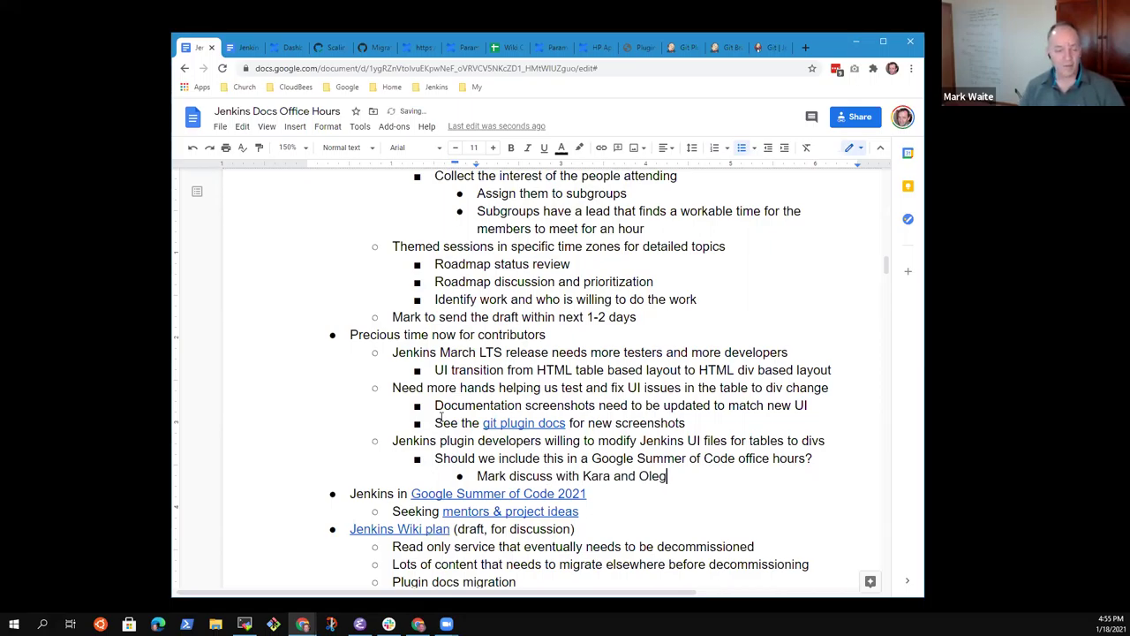
pyautogui.press('Home')
# Step: Outdent the Summer of Code question and its follow-up note one level, then delete the leftover empty bullet
pyautogui.hotkey('shift', 'End')
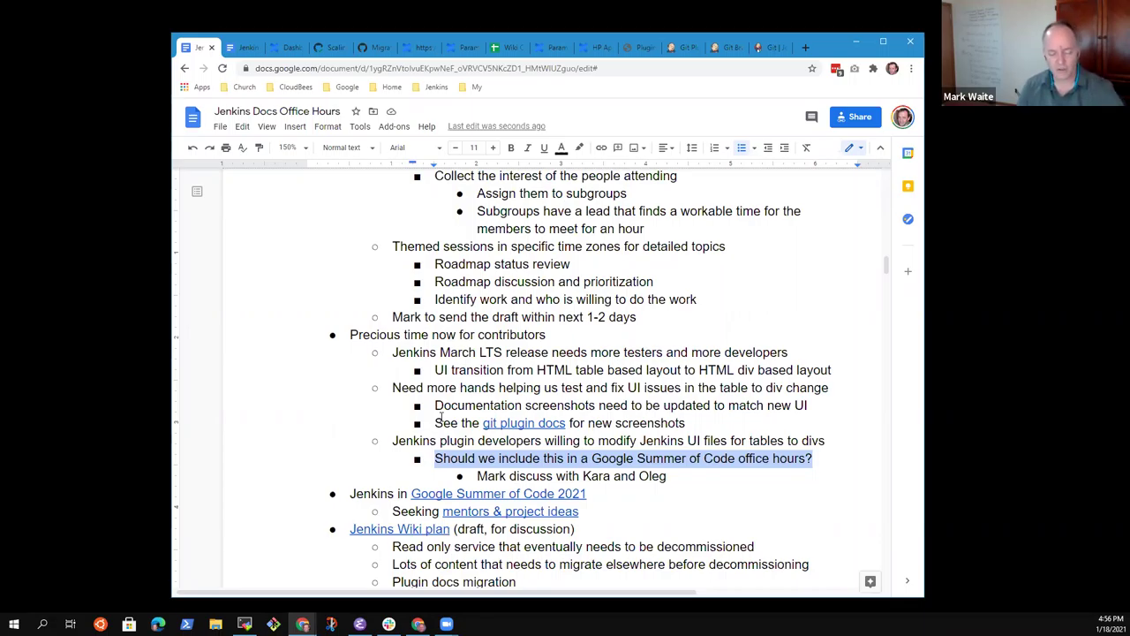
pyautogui.press('Down')
pyautogui.press('Down')
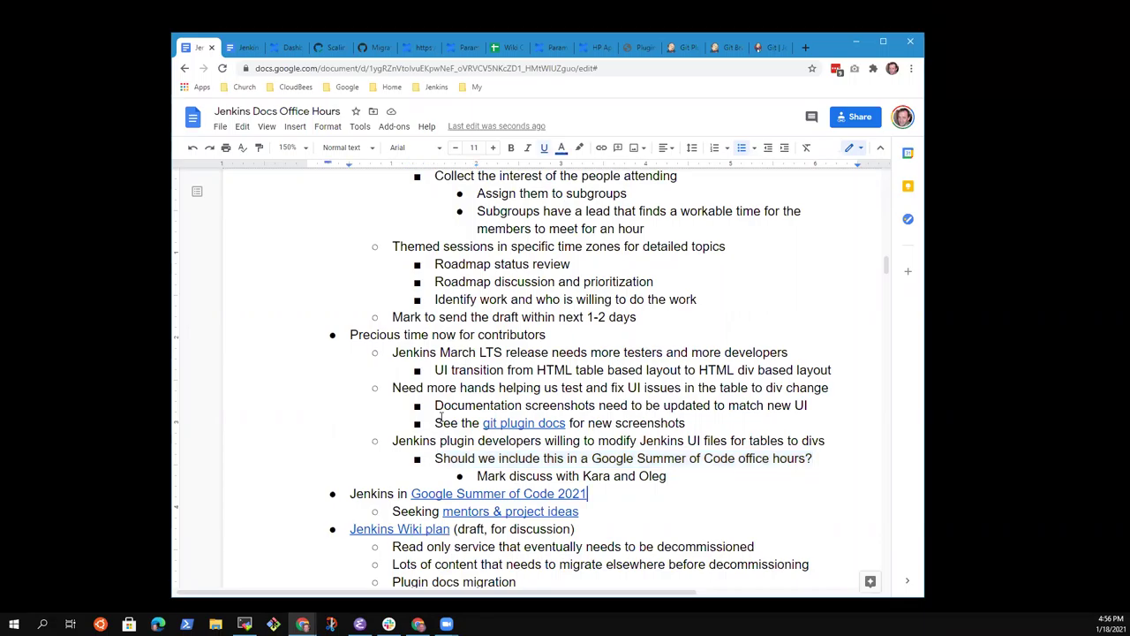
pyautogui.press('Return')
pyautogui.press('Tab')
pyautogui.press('Tab')
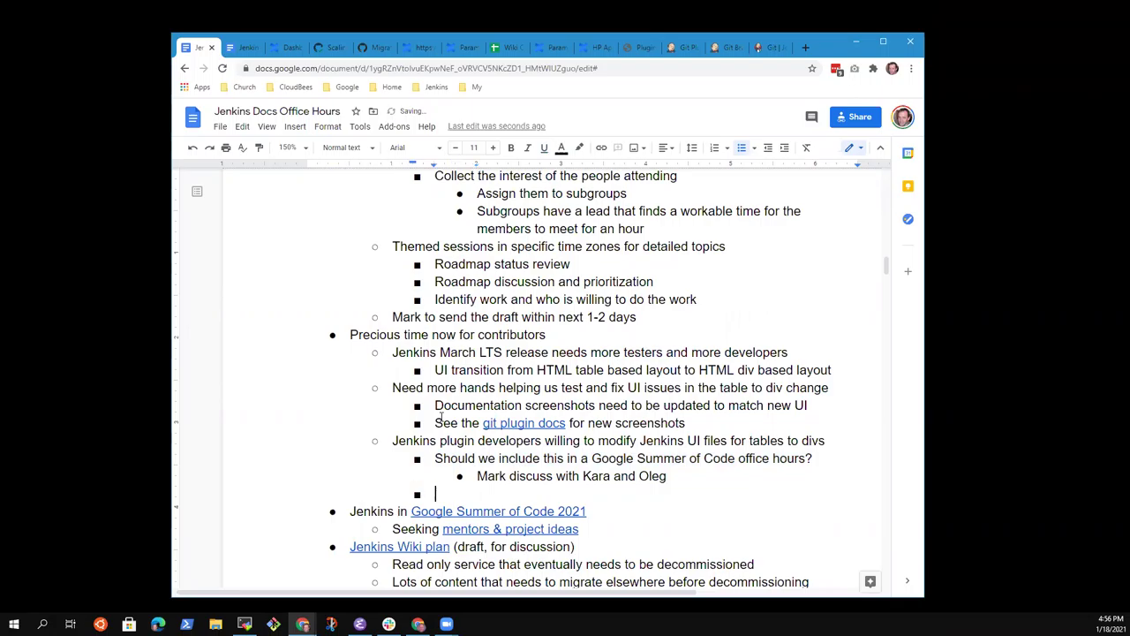
pyautogui.hotkey('shift', 'Tab')
pyautogui.press('Up')
pyautogui.press('Up')
pyautogui.hotkey('shift', 'End')
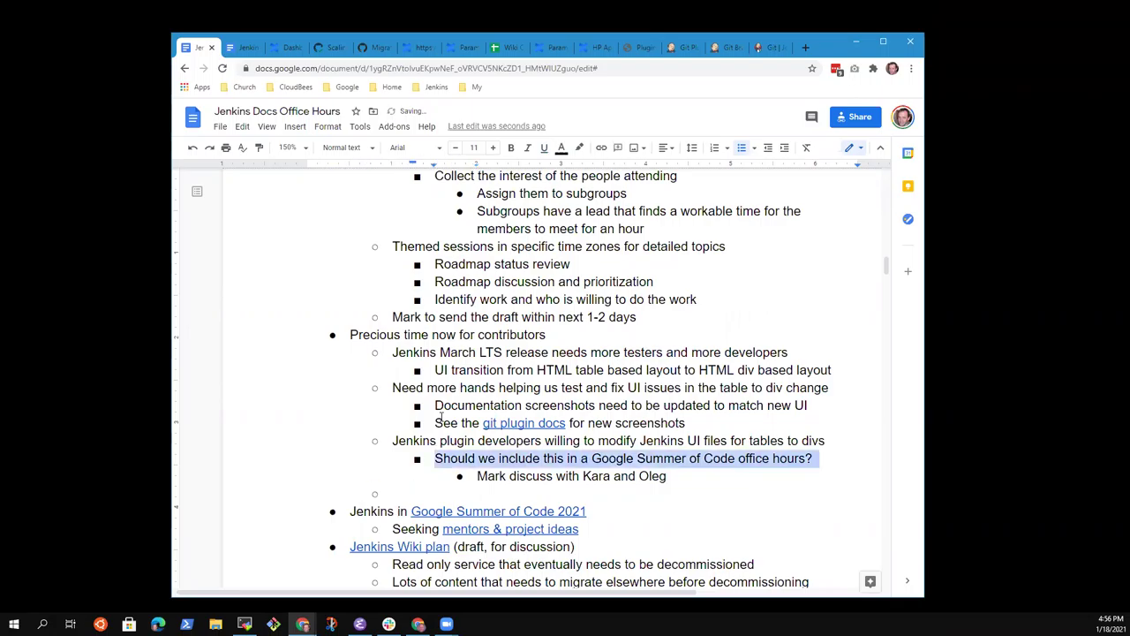
pyautogui.hotkey('shift', 'Down')
pyautogui.hotkey('shift', 'Tab')
pyautogui.press('Down')
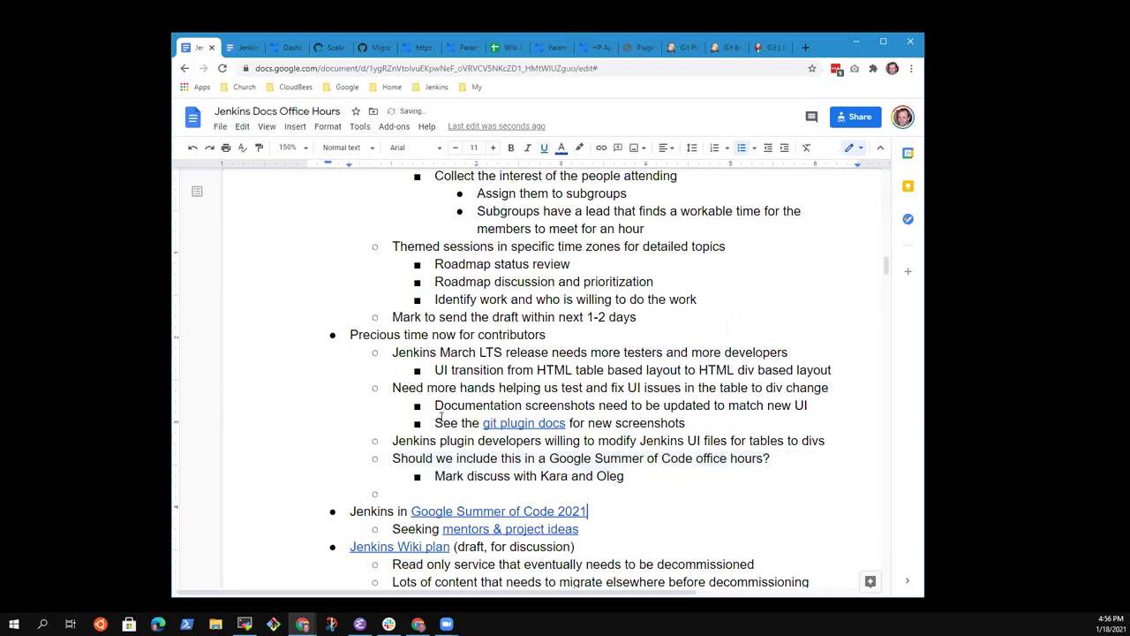
pyautogui.press('BackSpace')
pyautogui.press('BackSpace')
pyautogui.press('BackSpace')
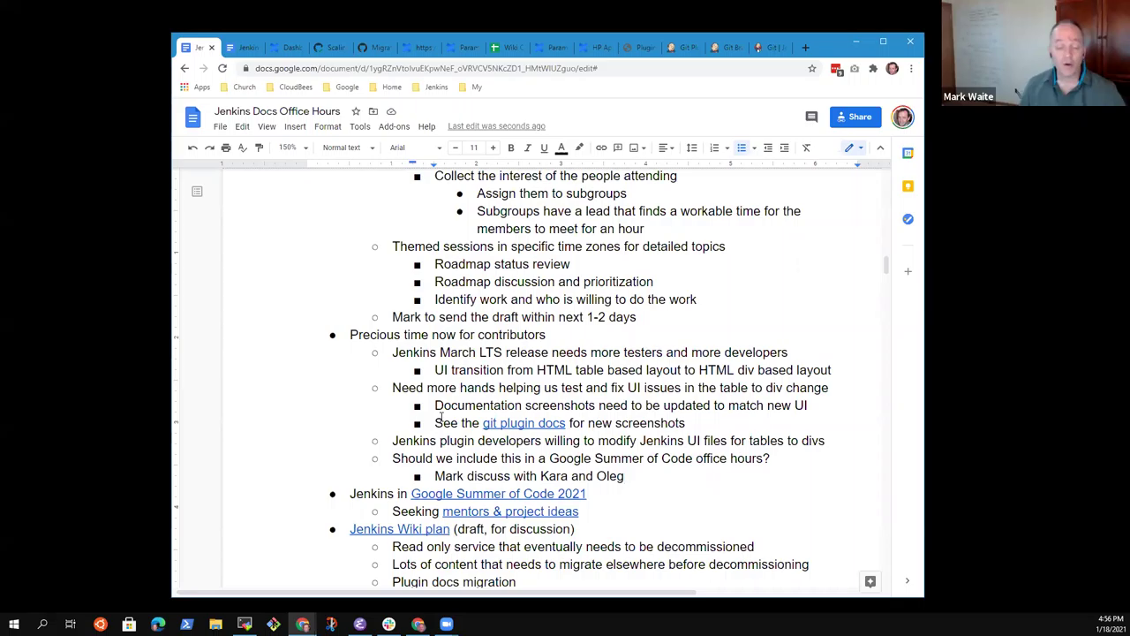
# Step: Add a second-level bullet 'Boost your resume by contributing to the Jenkins project', replacing the draft 'Skill development'
pyautogui.press('Return')
pyautogui.hotkey('shift', 'Tab')
pyautogui.write('Skill development')
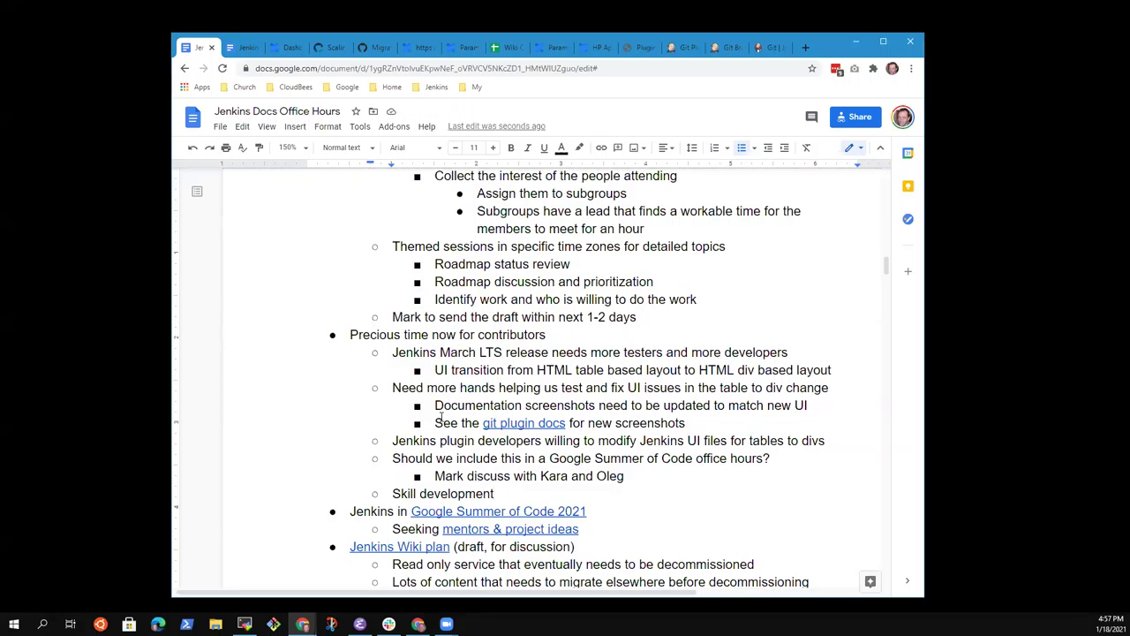
pyautogui.hotkey('shift', 'Home')
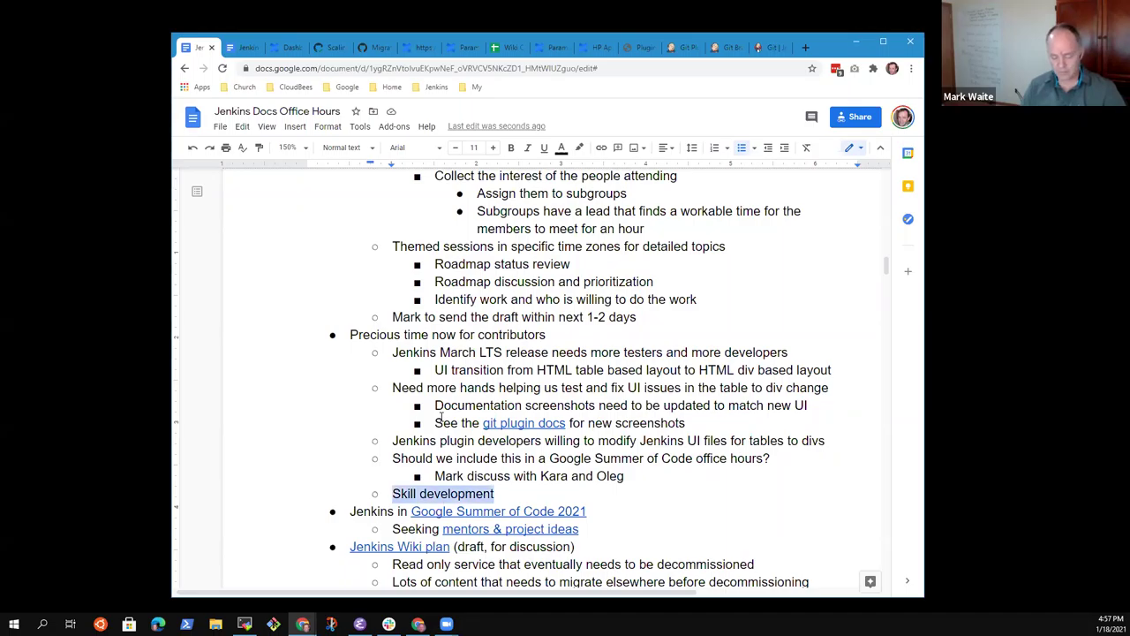
pyautogui.write('Bo')
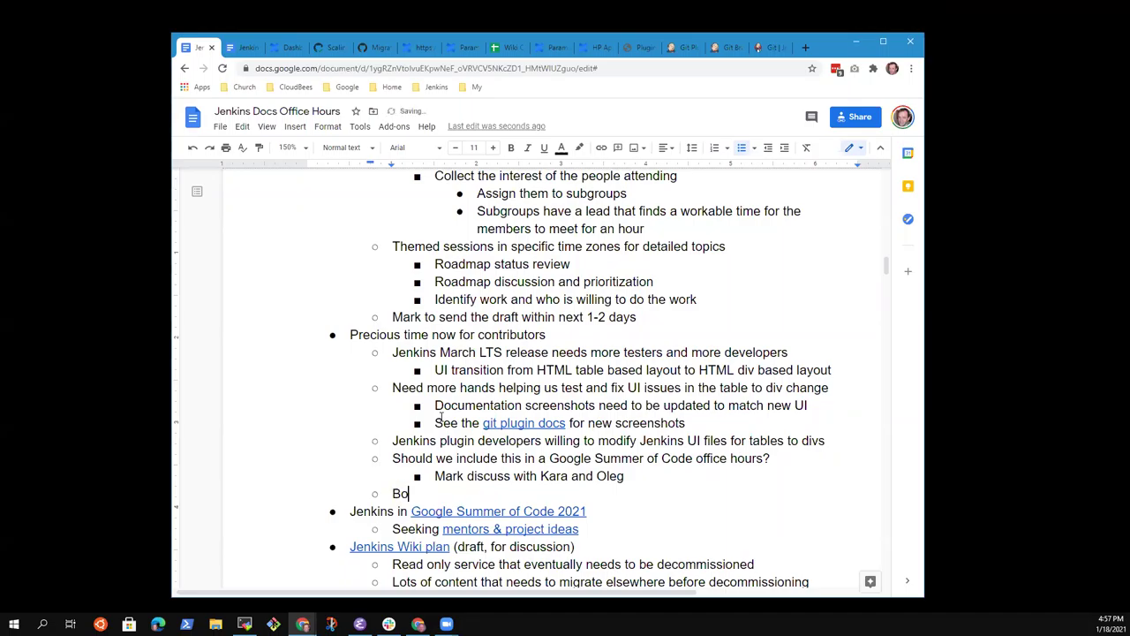
pyautogui.write('ost your resume by contributing to ')
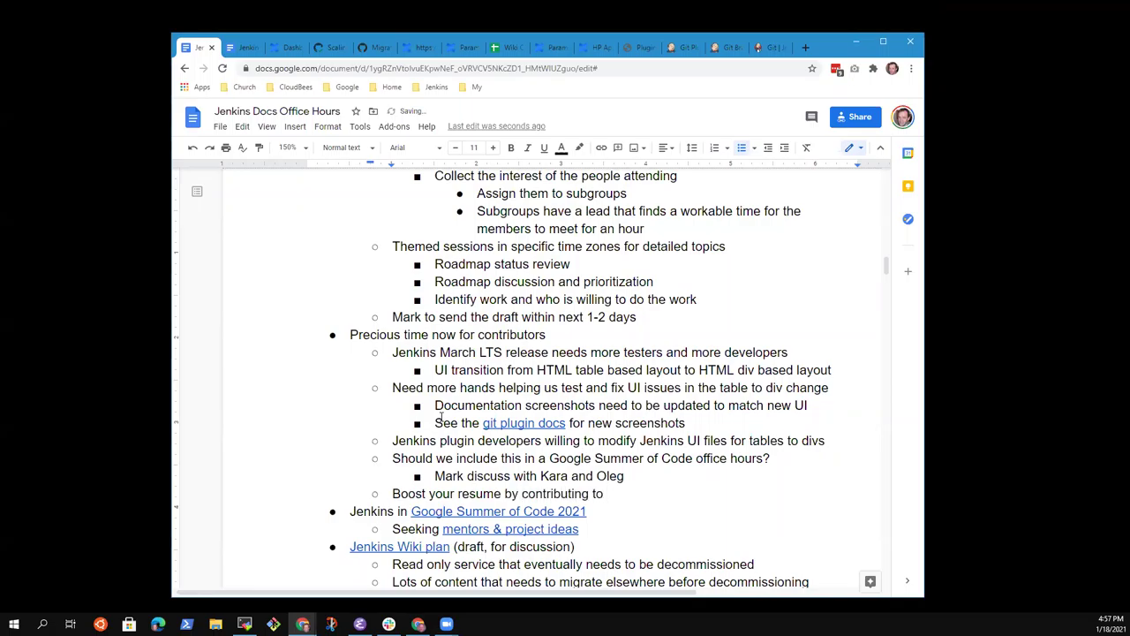
pyautogui.write('the Jenkins projec')
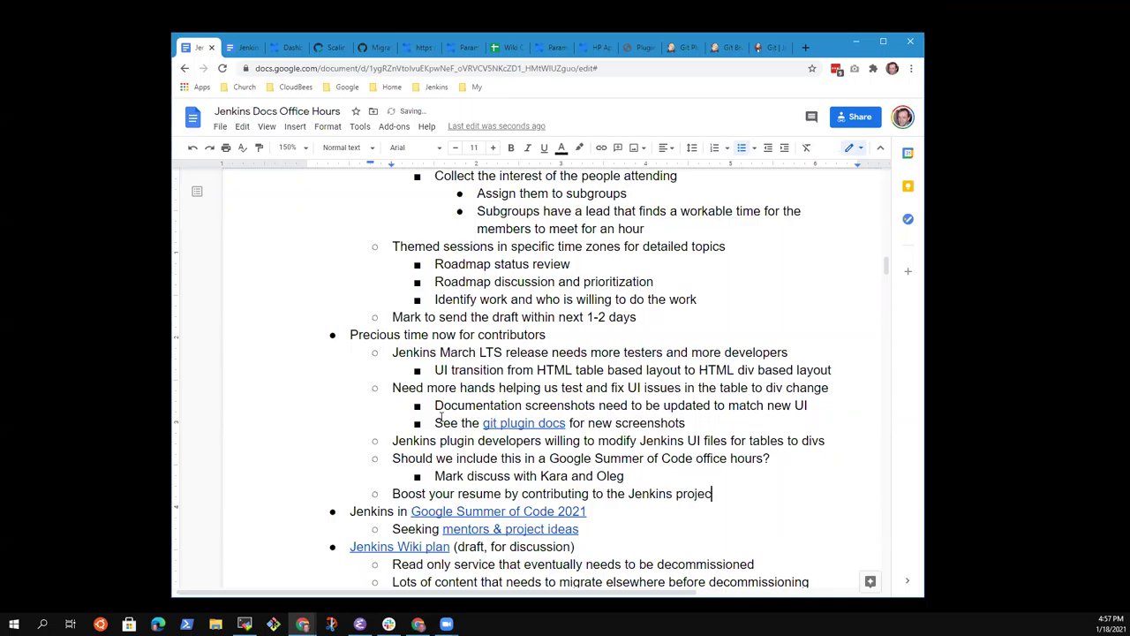
pyautogui.write('t')
# Step: Review the resume bullet's text, then move down to the Wiki plan bullets
pyautogui.press('Home')
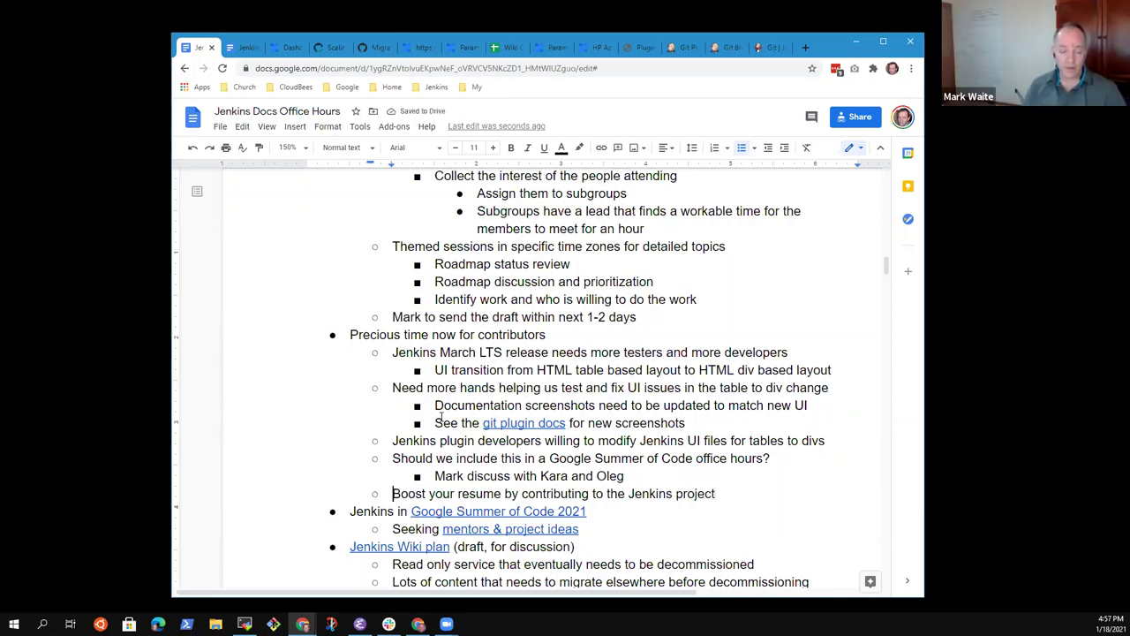
pyautogui.press('End')
pyautogui.hotkey('shift', 'Home')
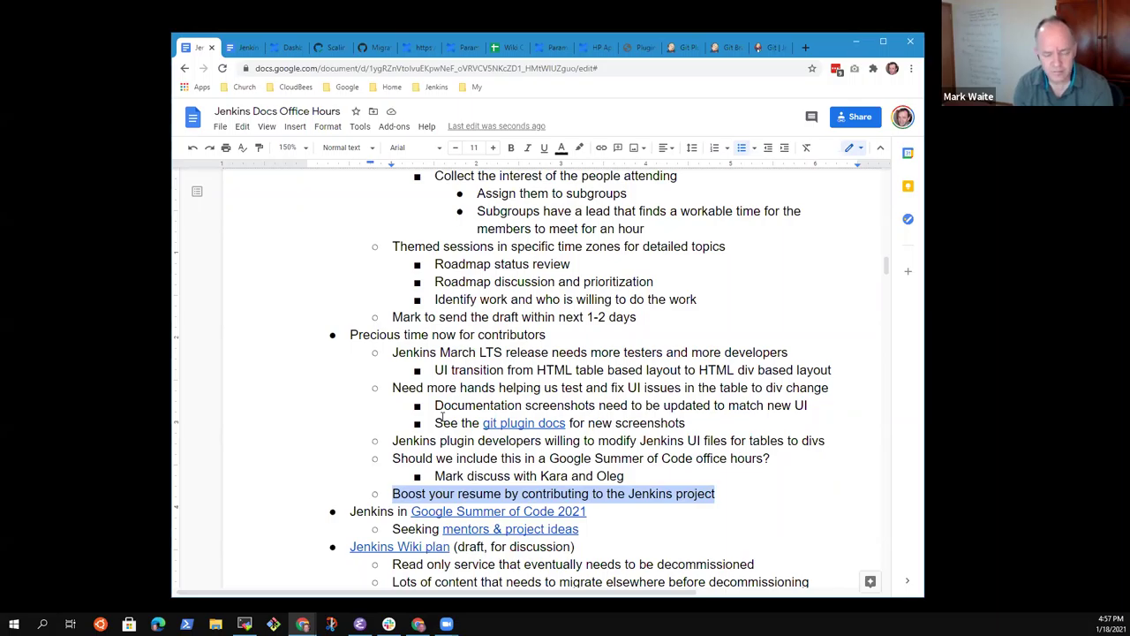
pyautogui.press('End')
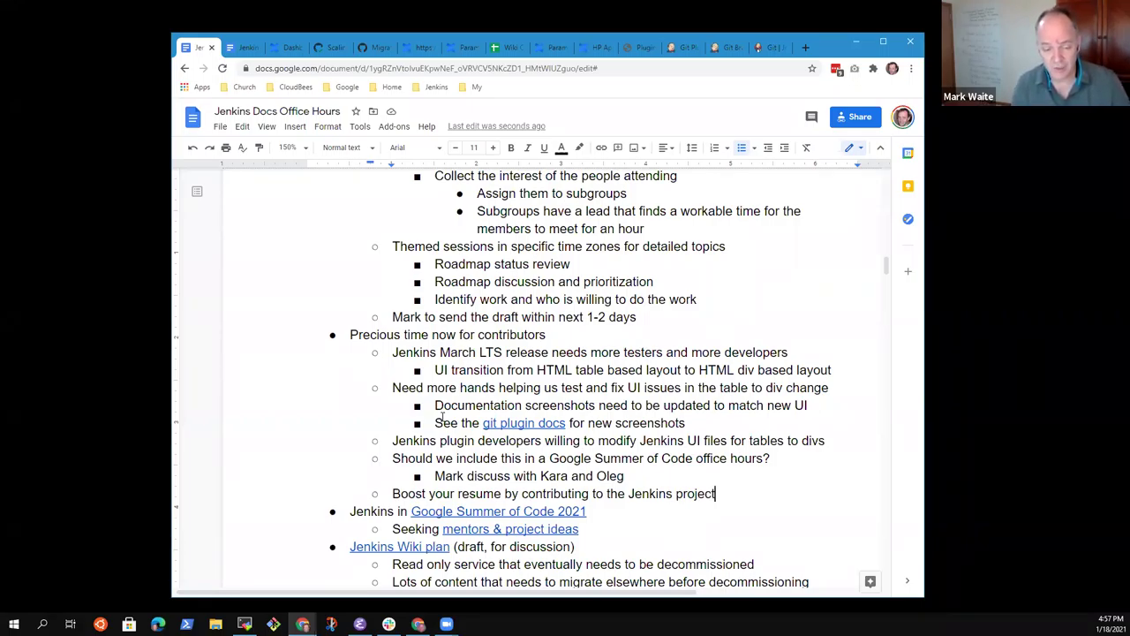
pyautogui.press('Down')
pyautogui.press('Down')
pyautogui.press('Down')
pyautogui.press('Down')
pyautogui.press('Down')
pyautogui.press('Up')
pyautogui.press('Up')
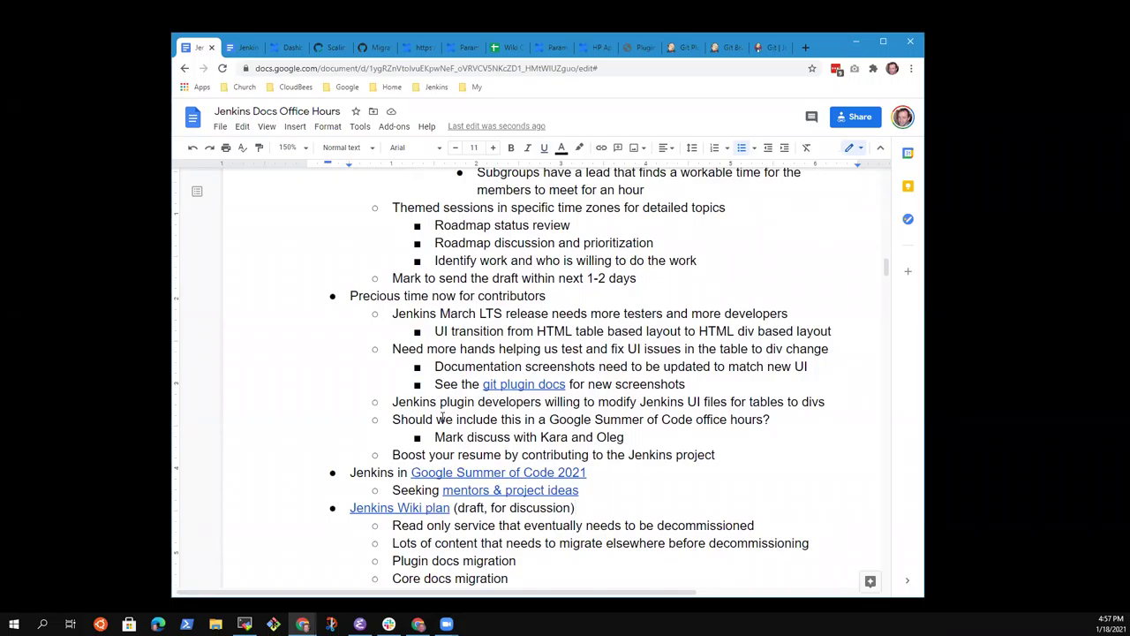
pyautogui.scroll(-3, 601, 382)
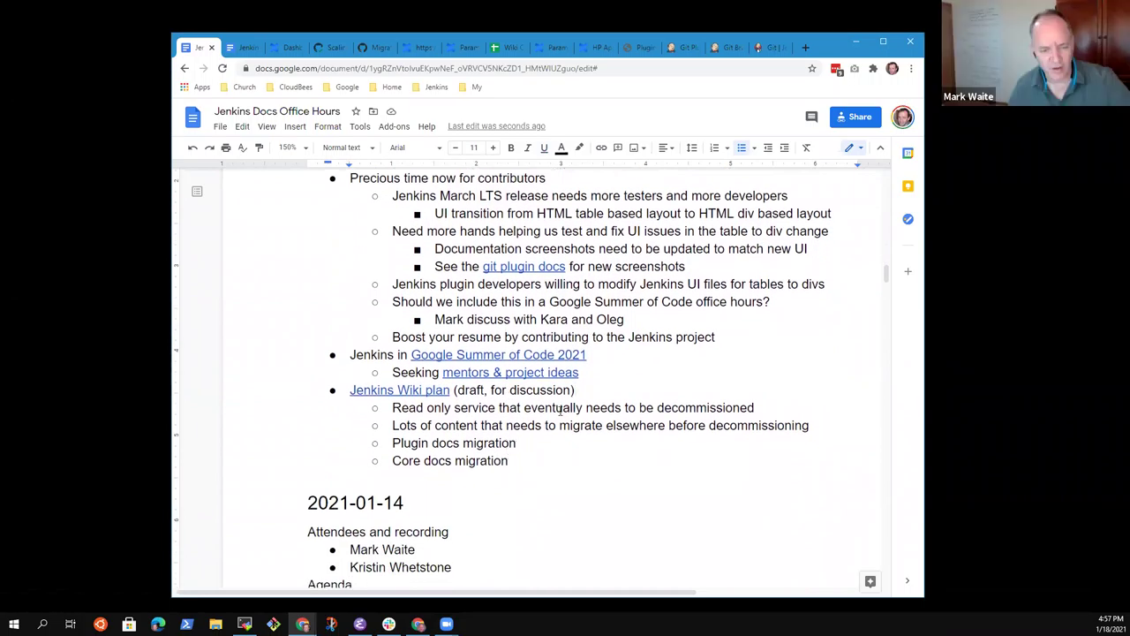
pyautogui.press('Up')
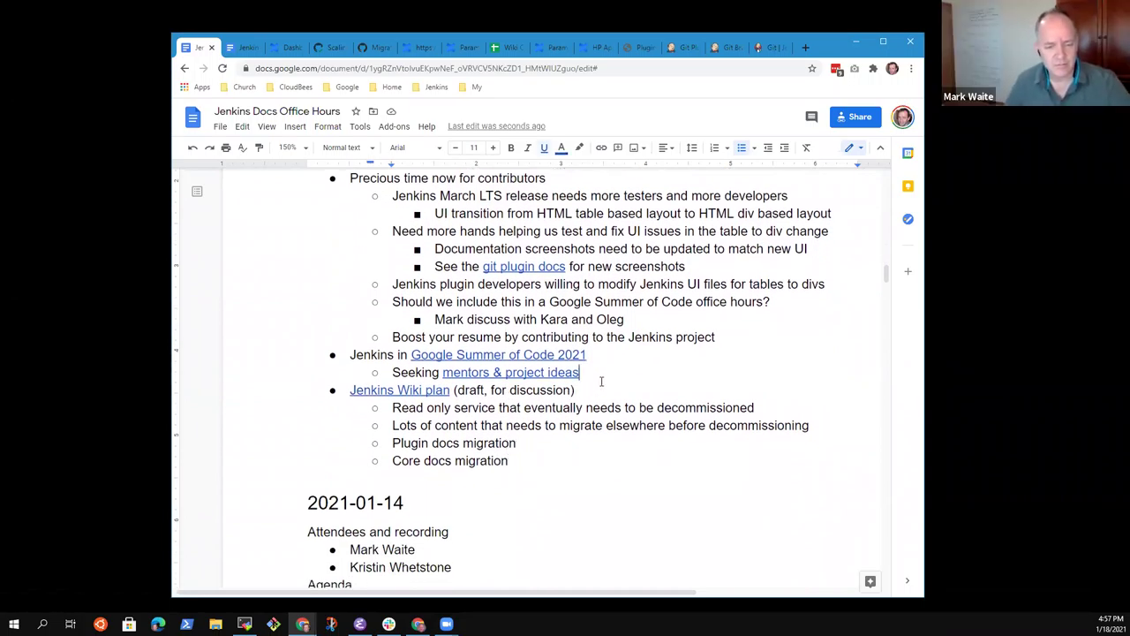